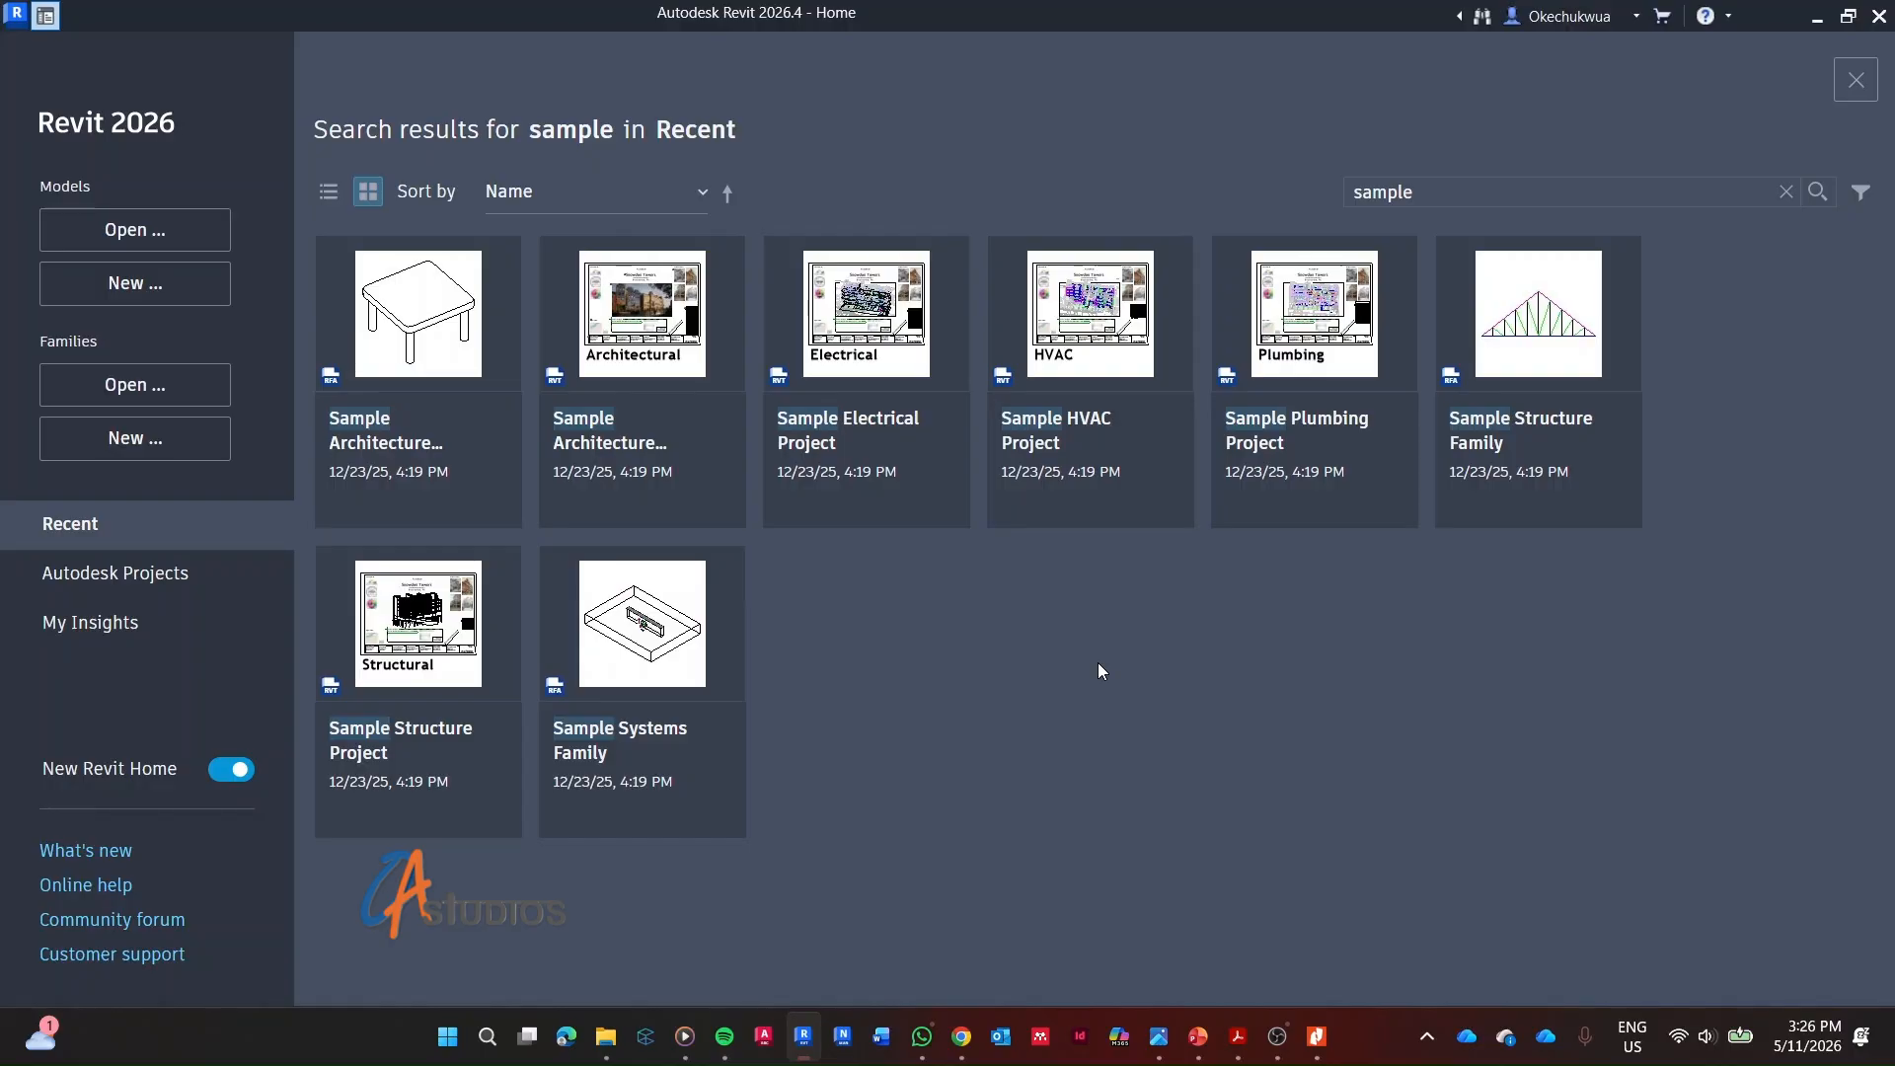
Switch to the B2Bim folder in File Explorer and open the 4bedMaisonette_Sample project from it in Revit
mouse_move(606, 1038)
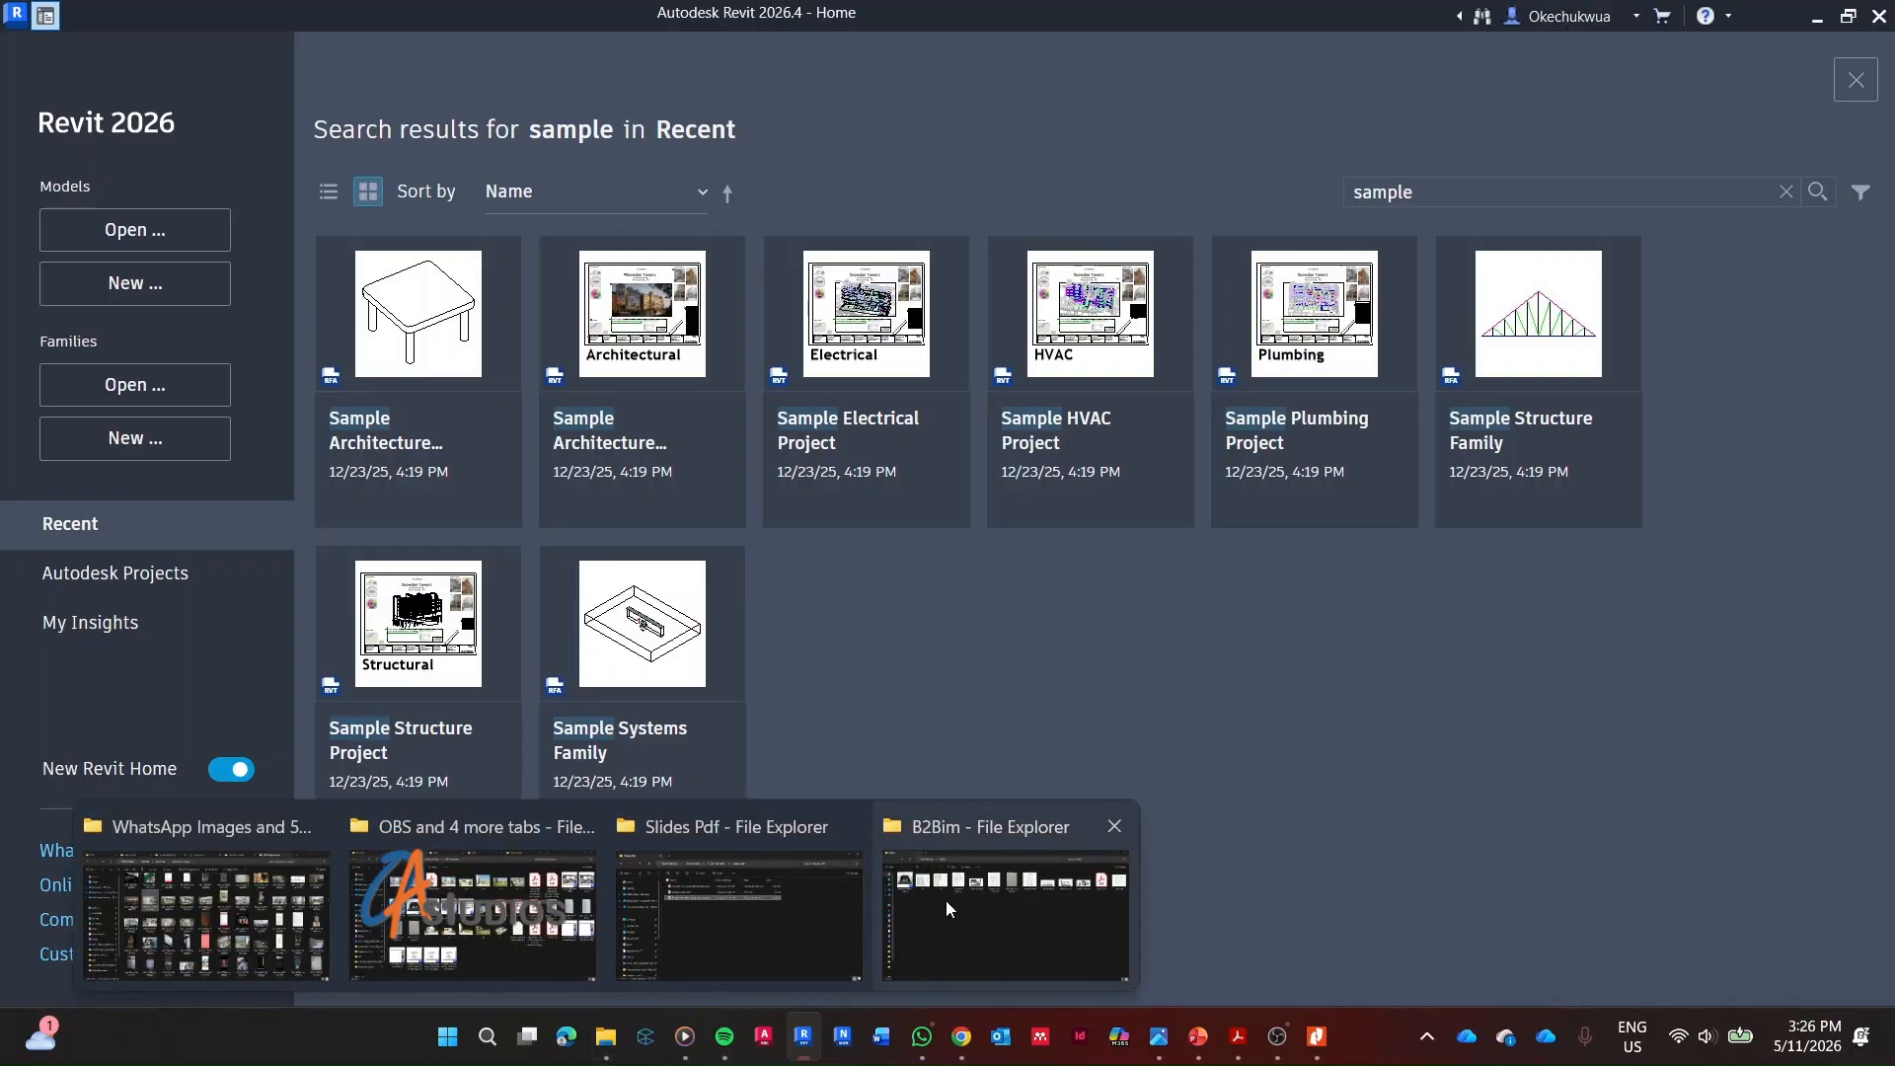
click(943, 901)
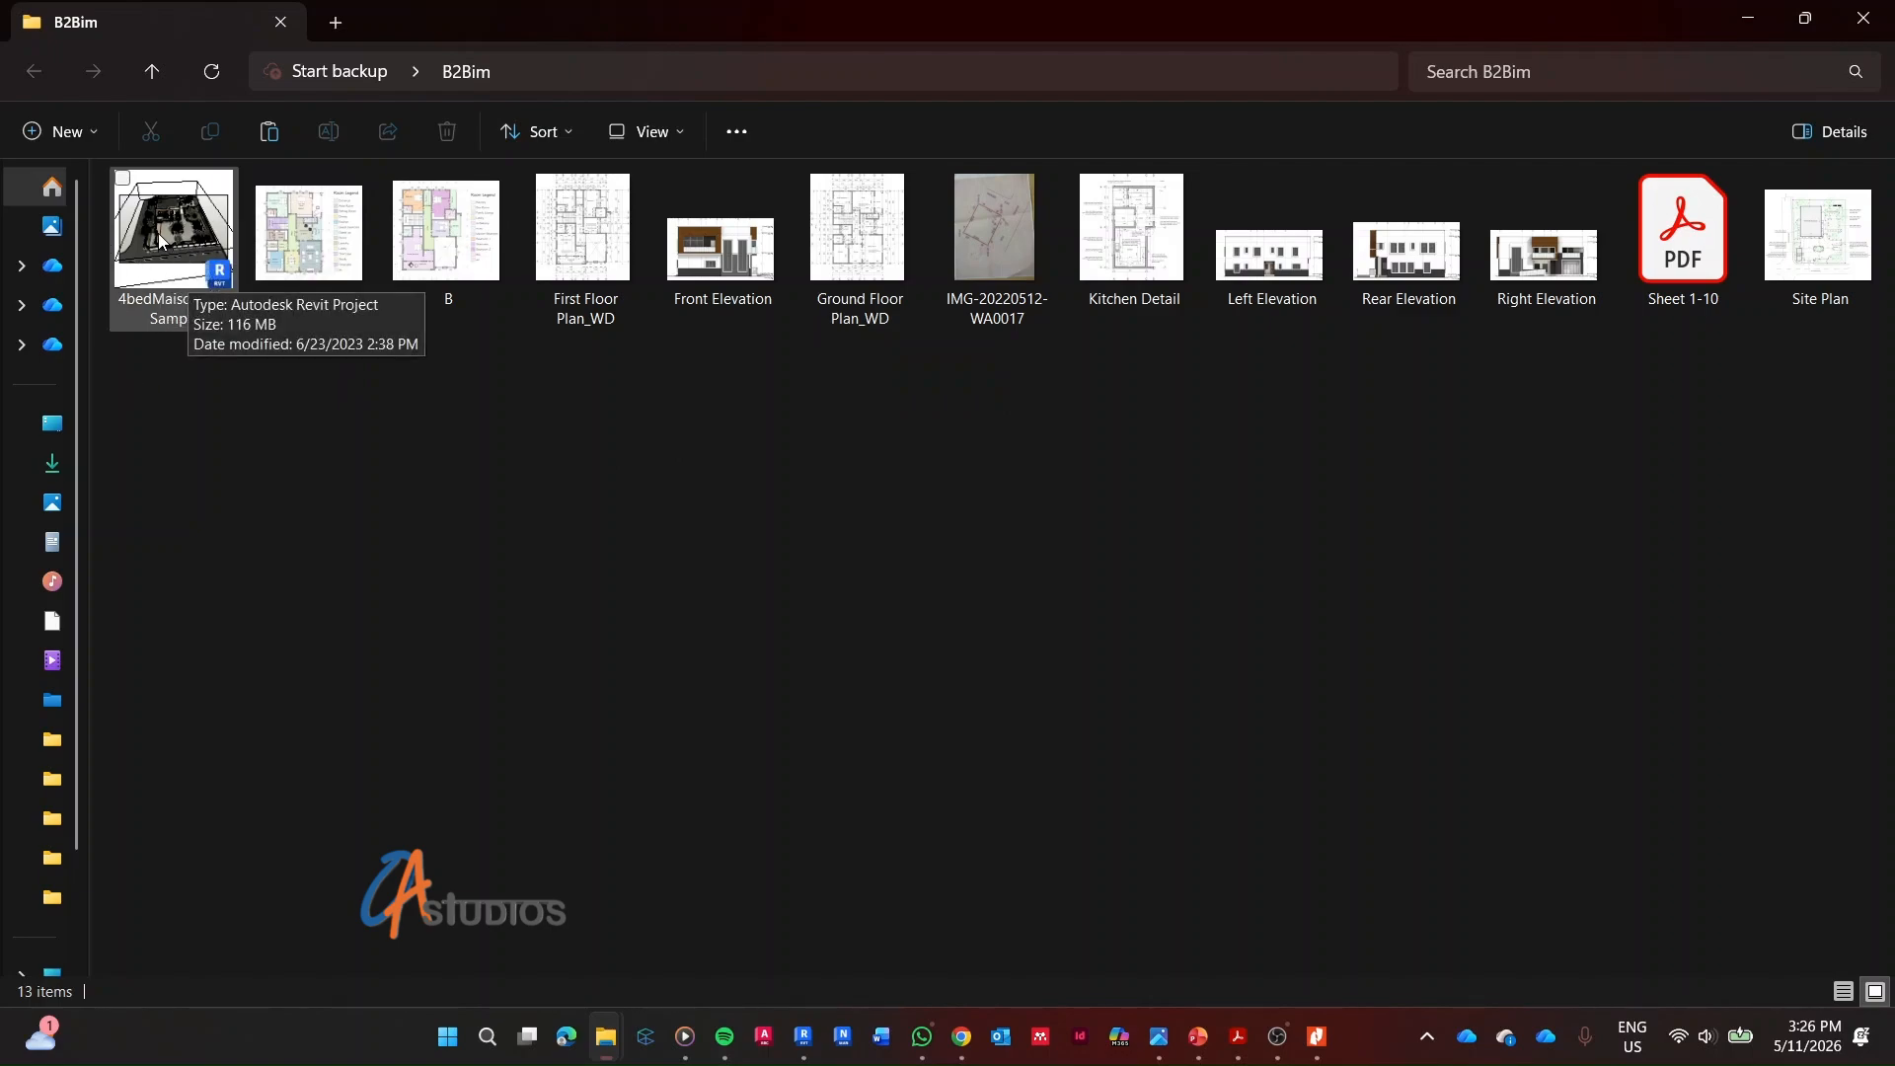
drag(594, 12, 1283, 45)
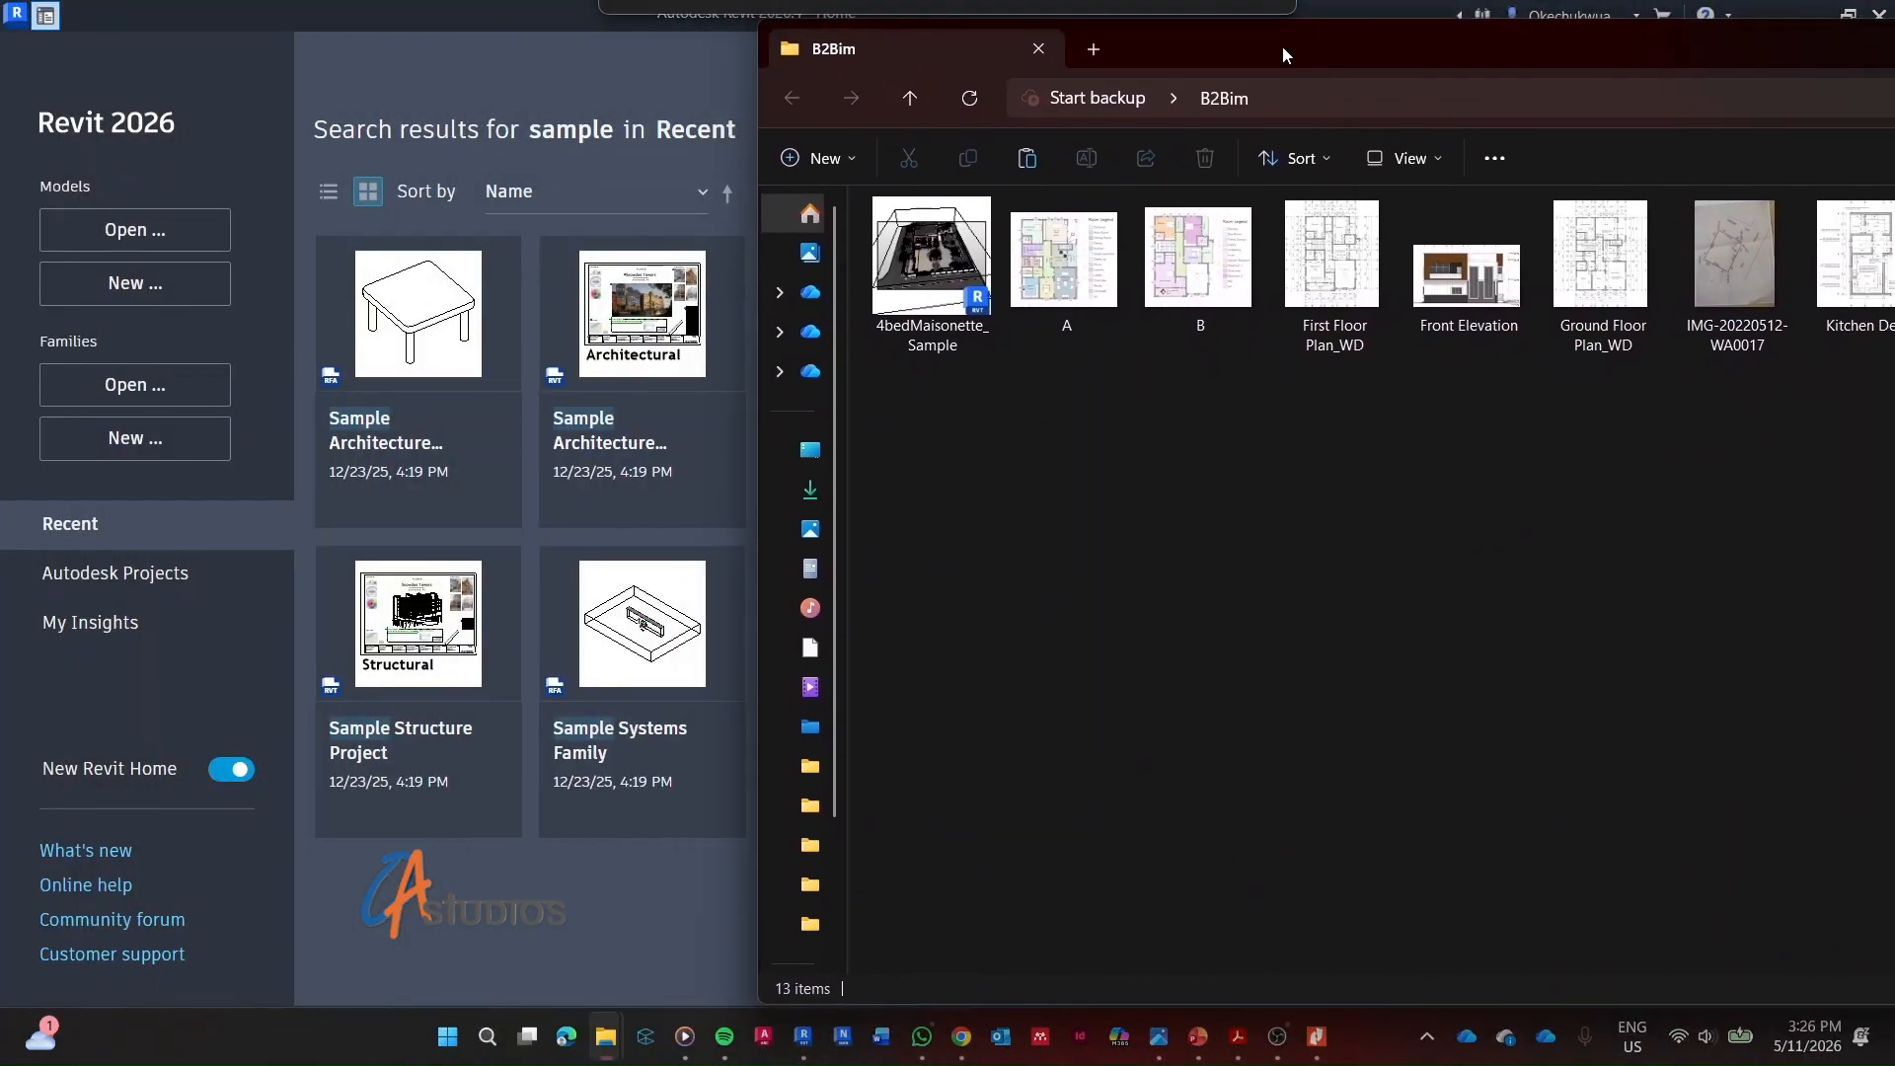
click(917, 249)
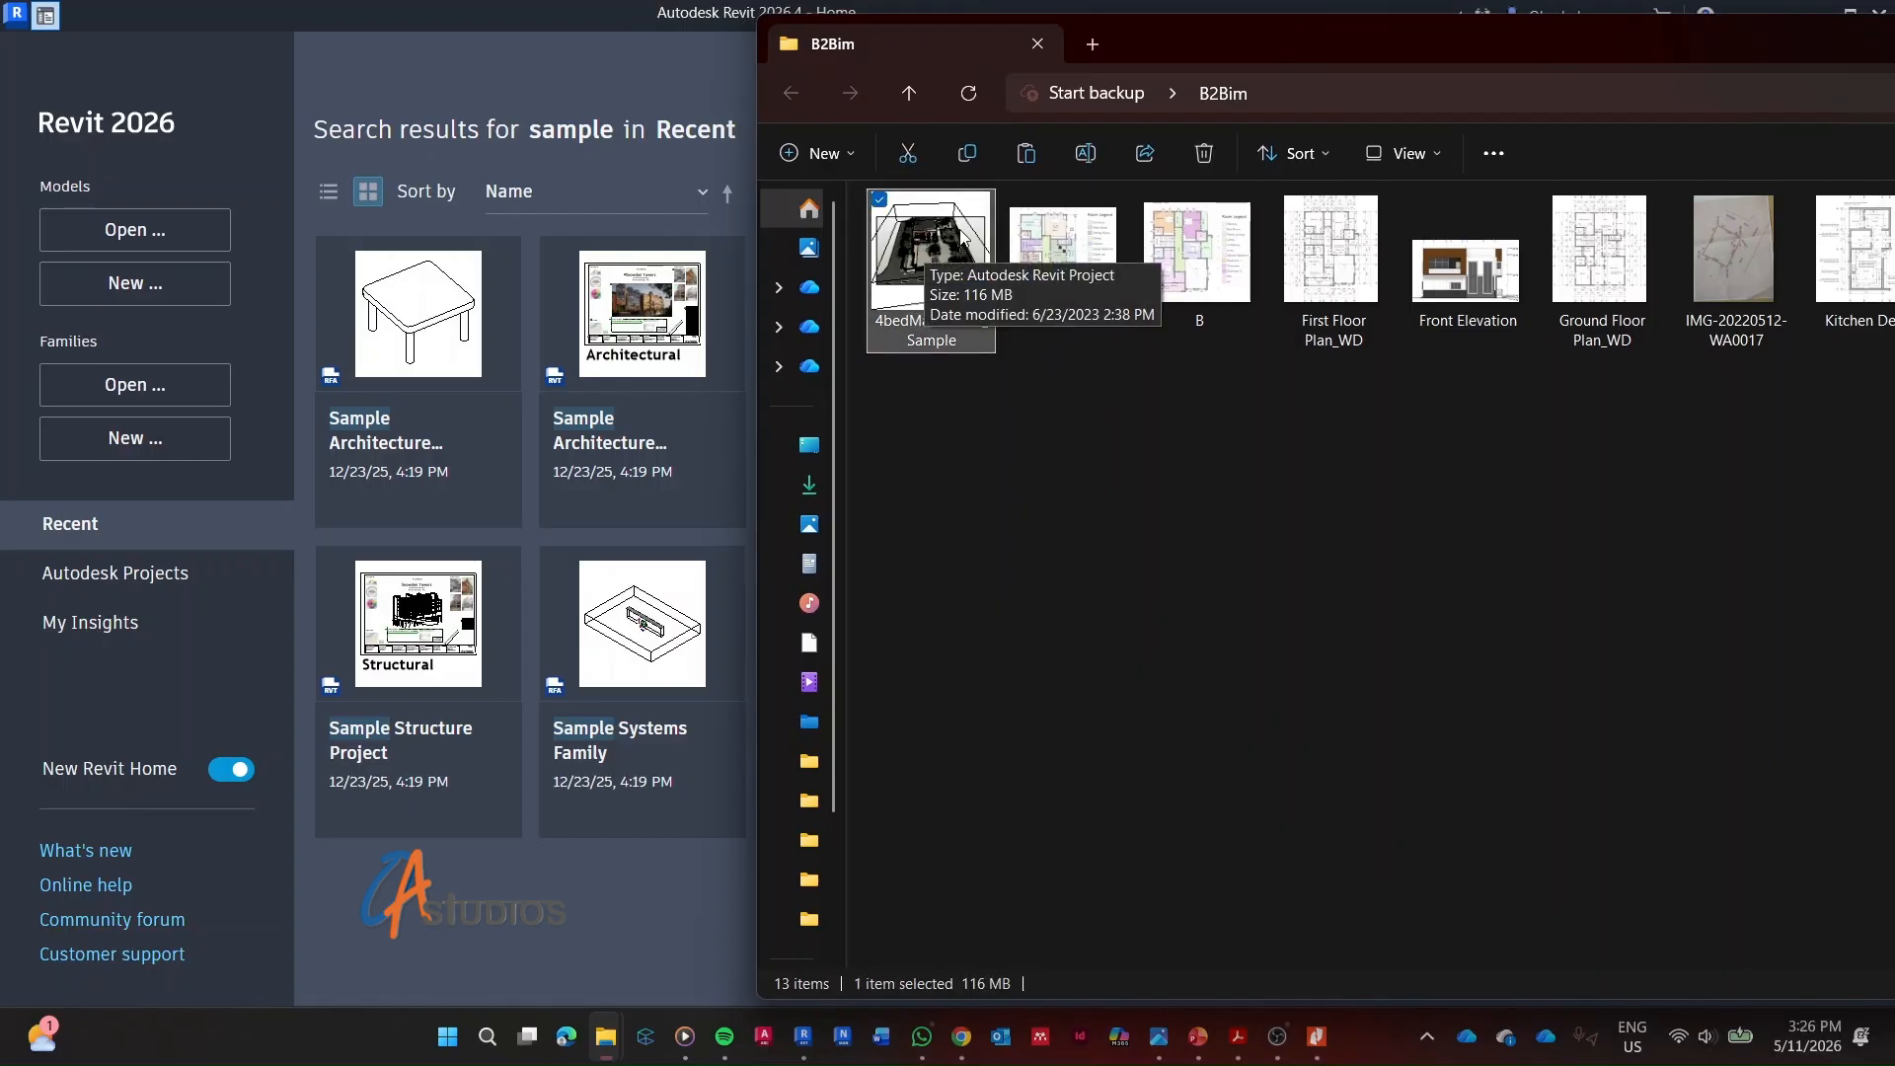
drag(579, 490, 576, 490)
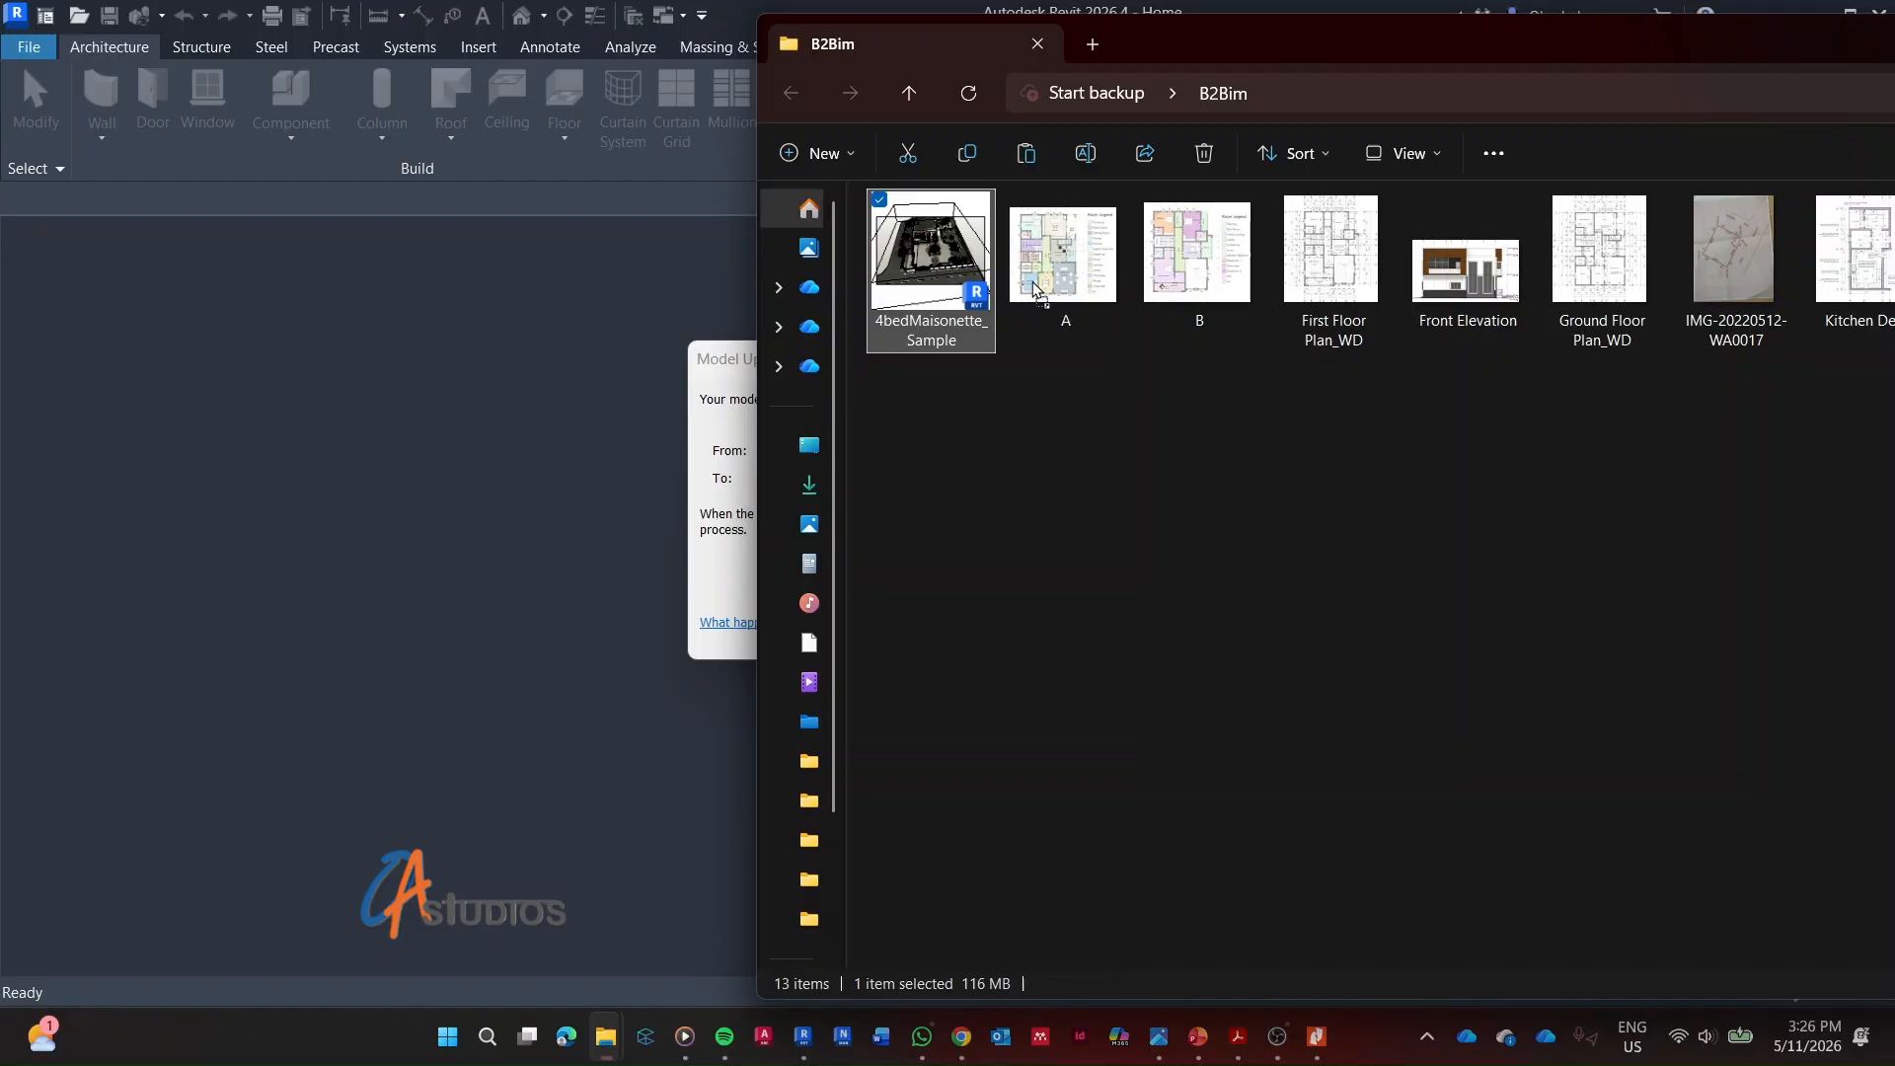
click(730, 369)
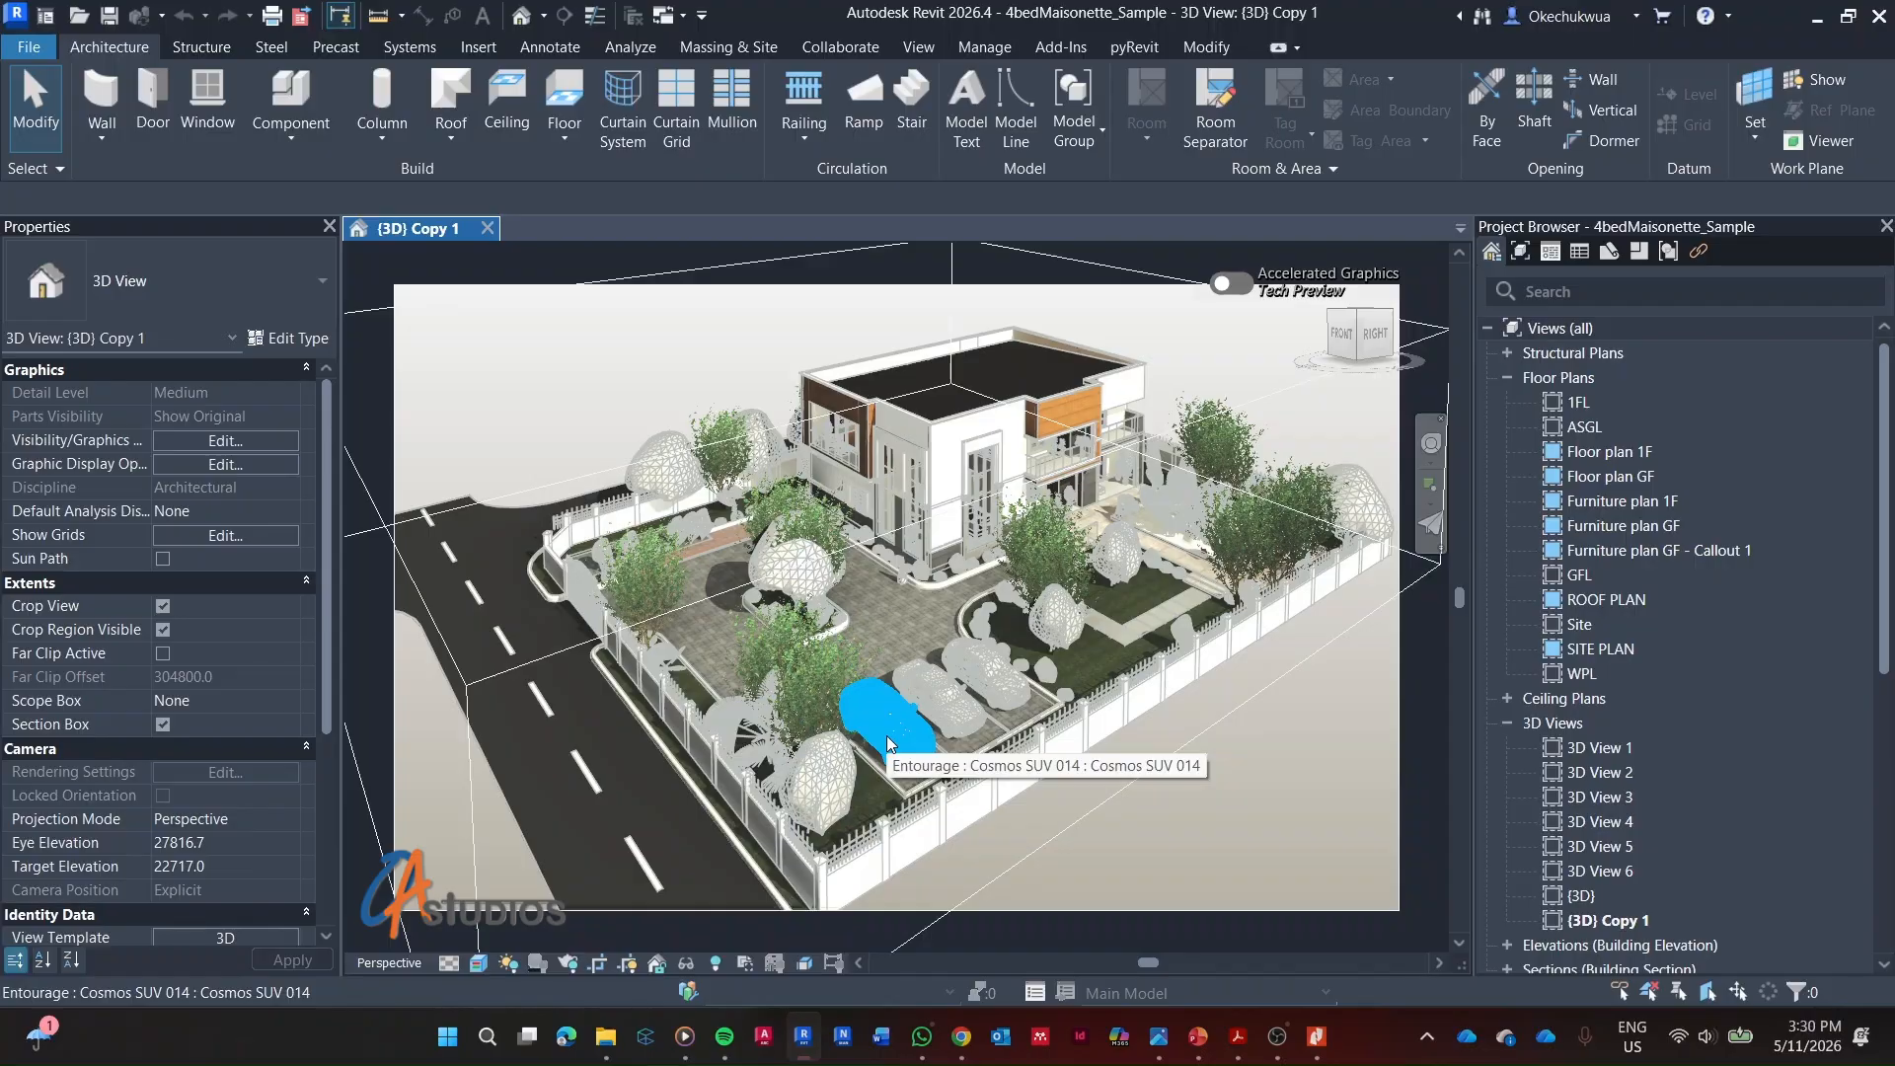
Inspect the parked cars, a bamboo plant and a deciduous tree in the perspective 3D view, leaving nothing selected
drag(888, 736, 951, 715)
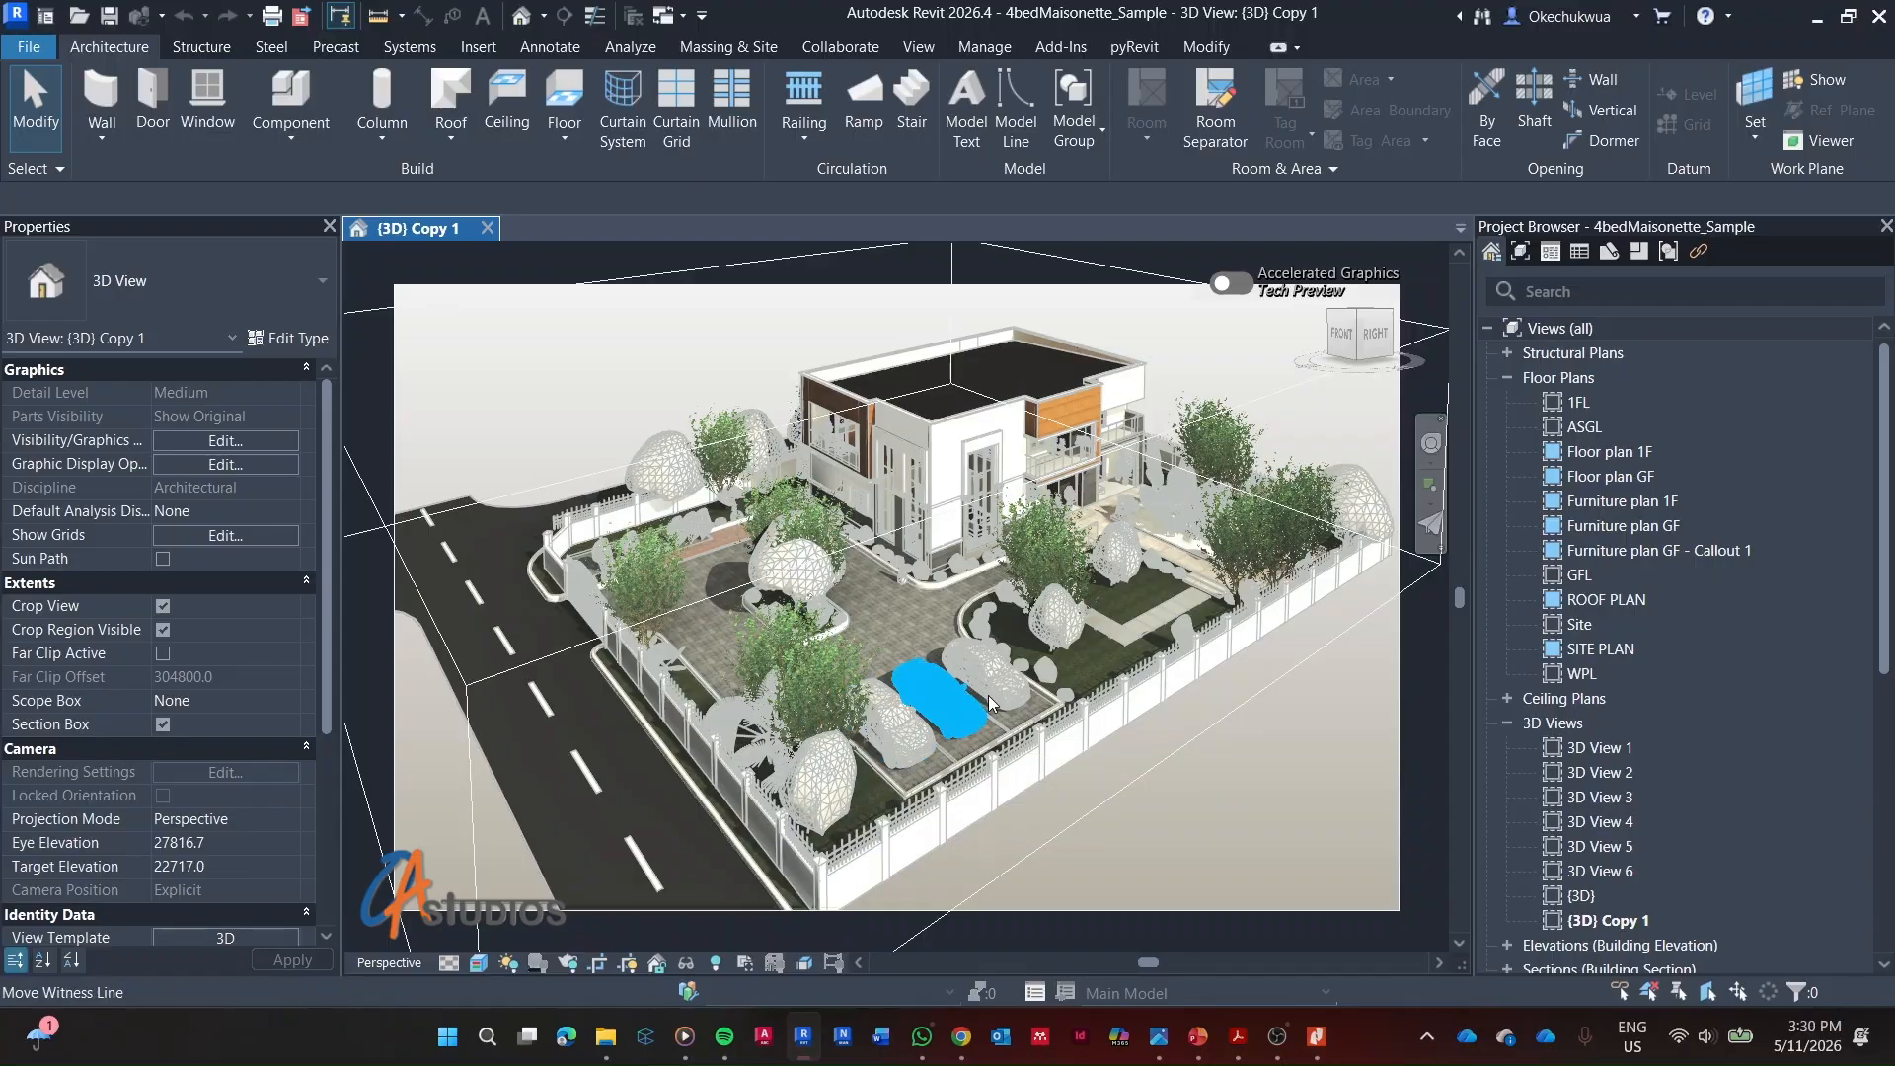
click(986, 695)
click(1094, 655)
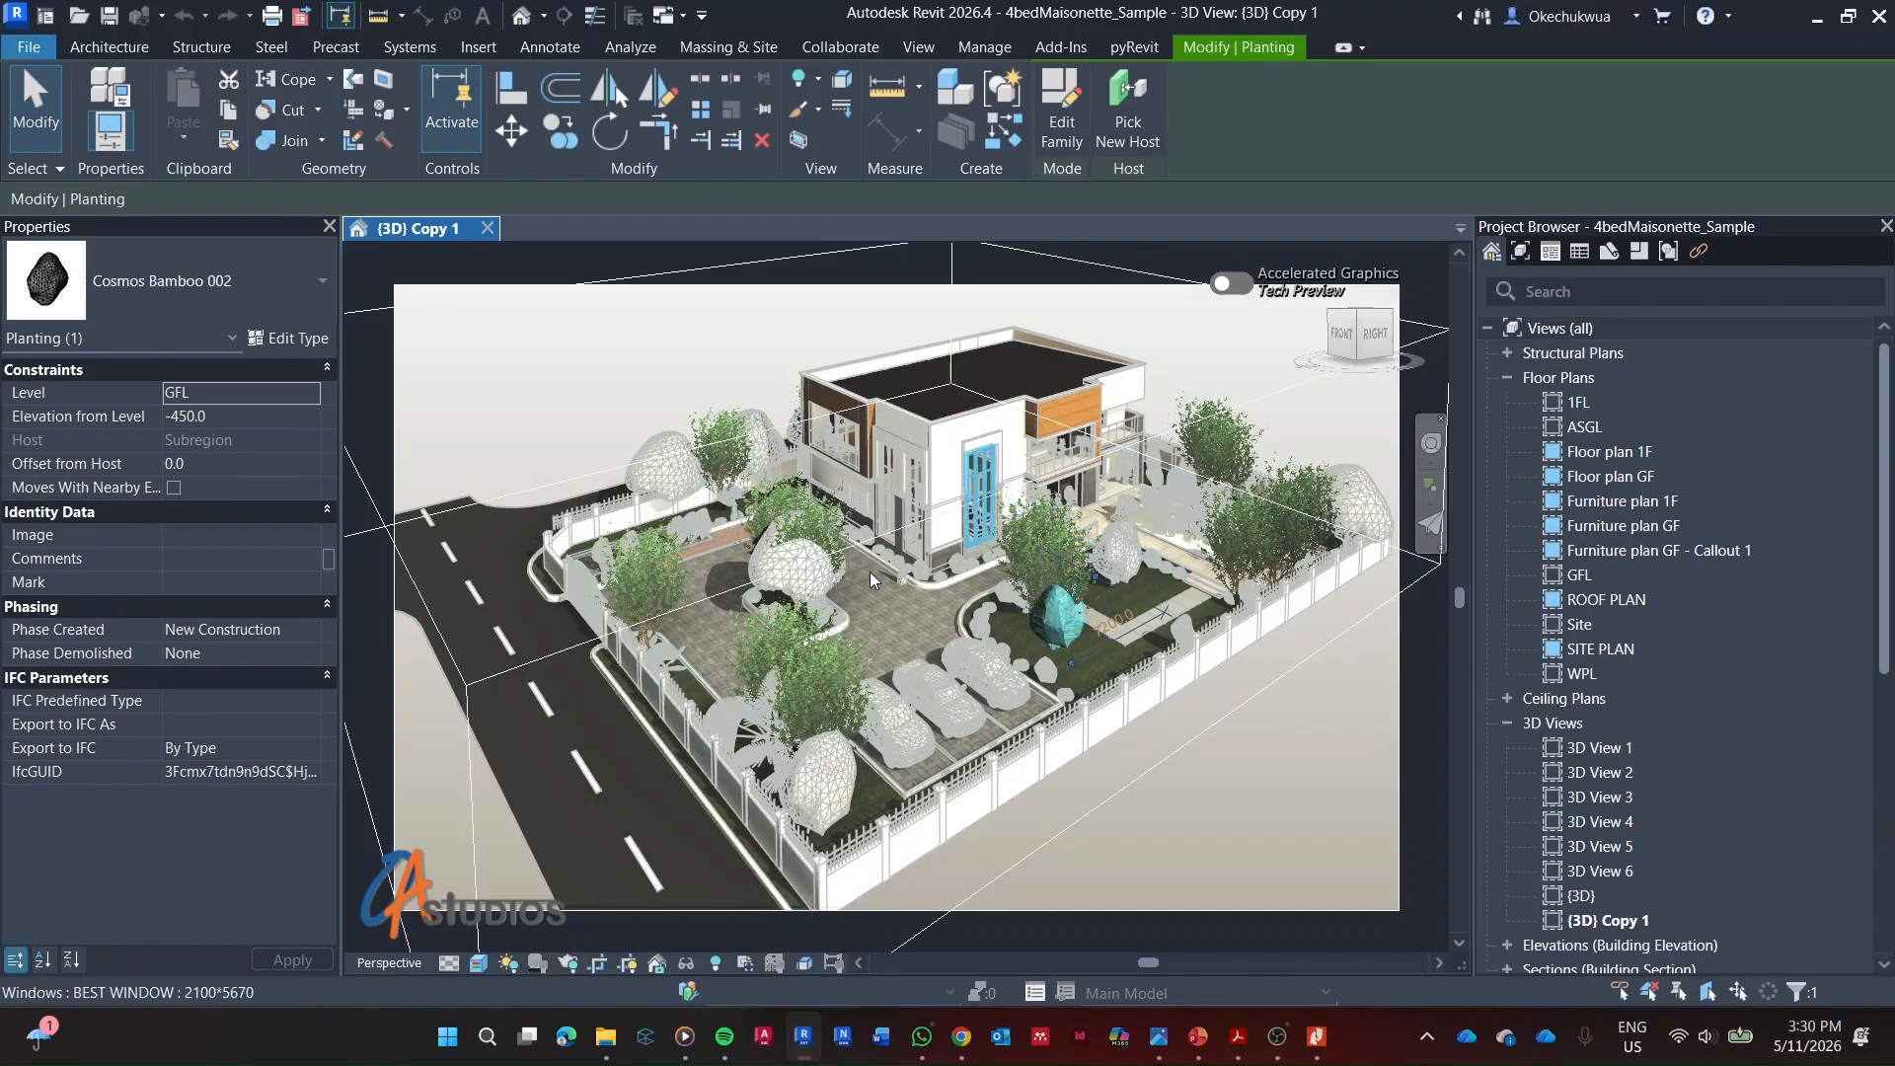
click(846, 668)
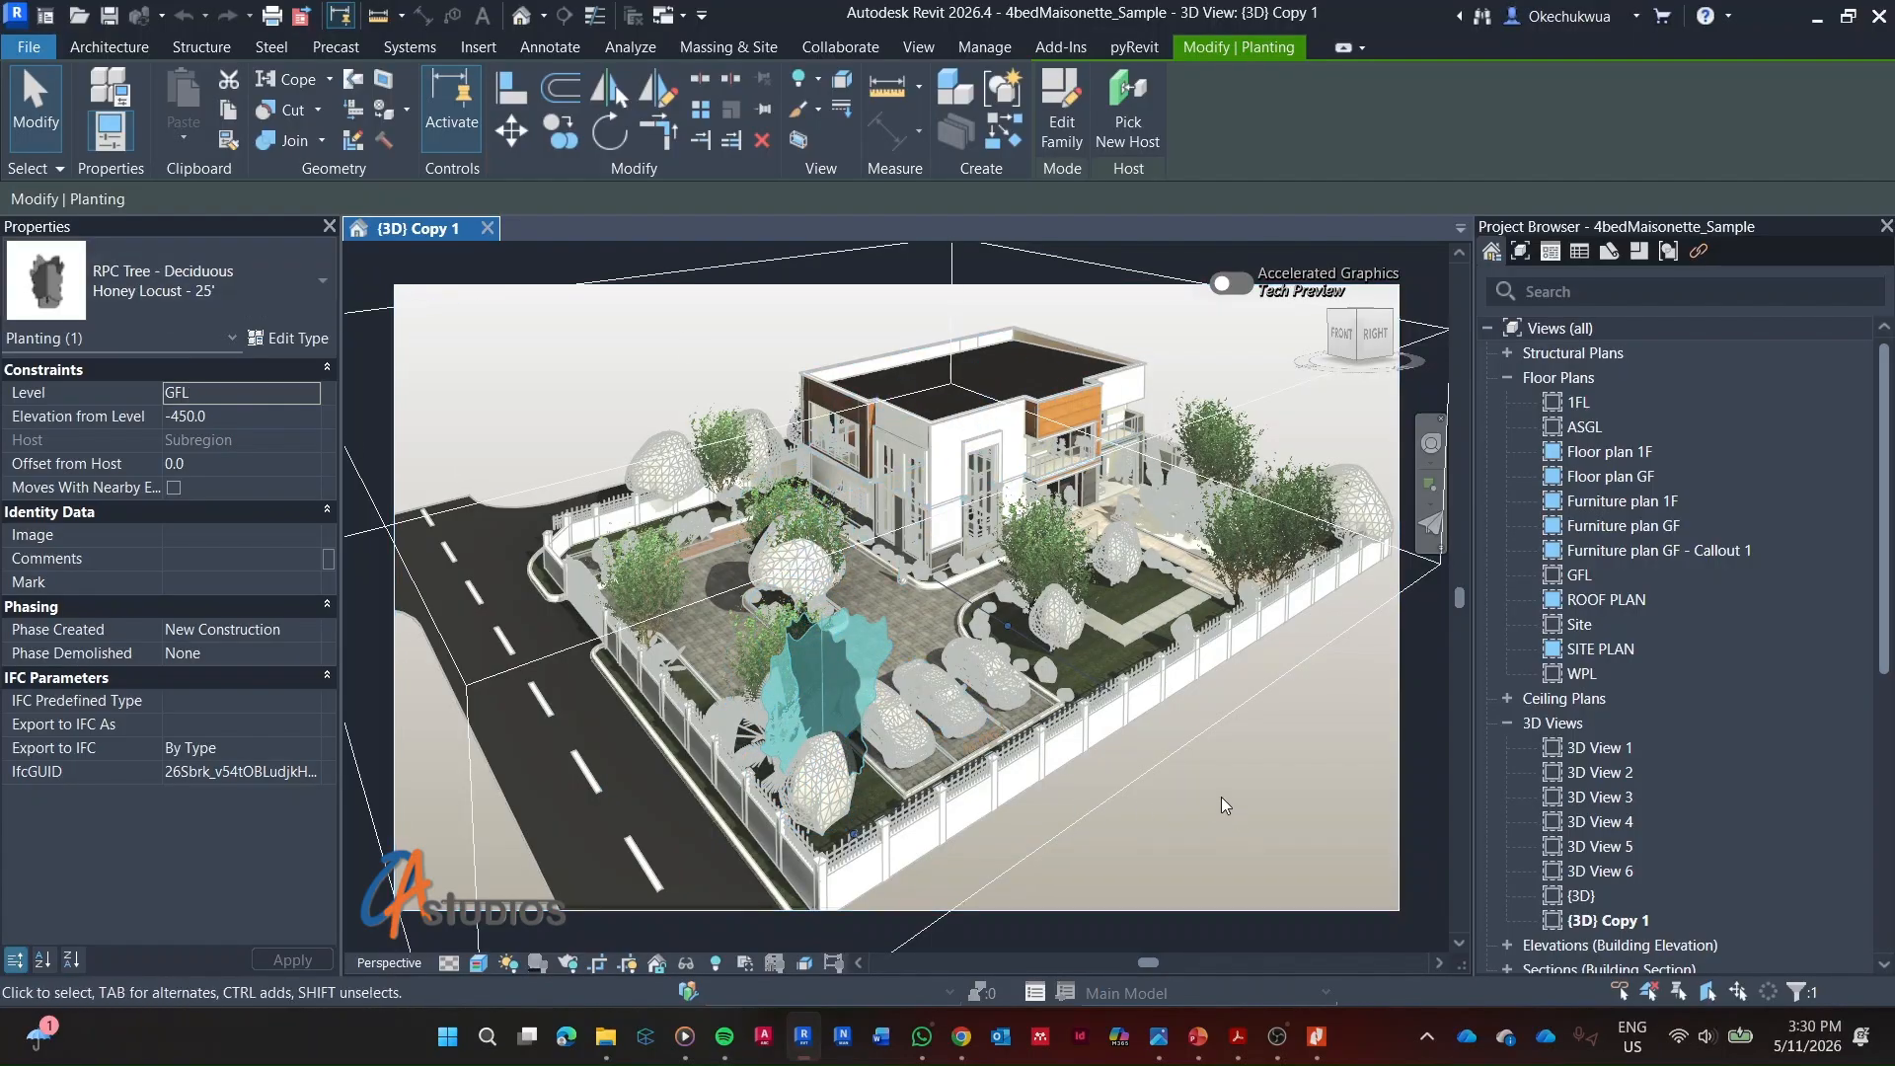
click(1290, 788)
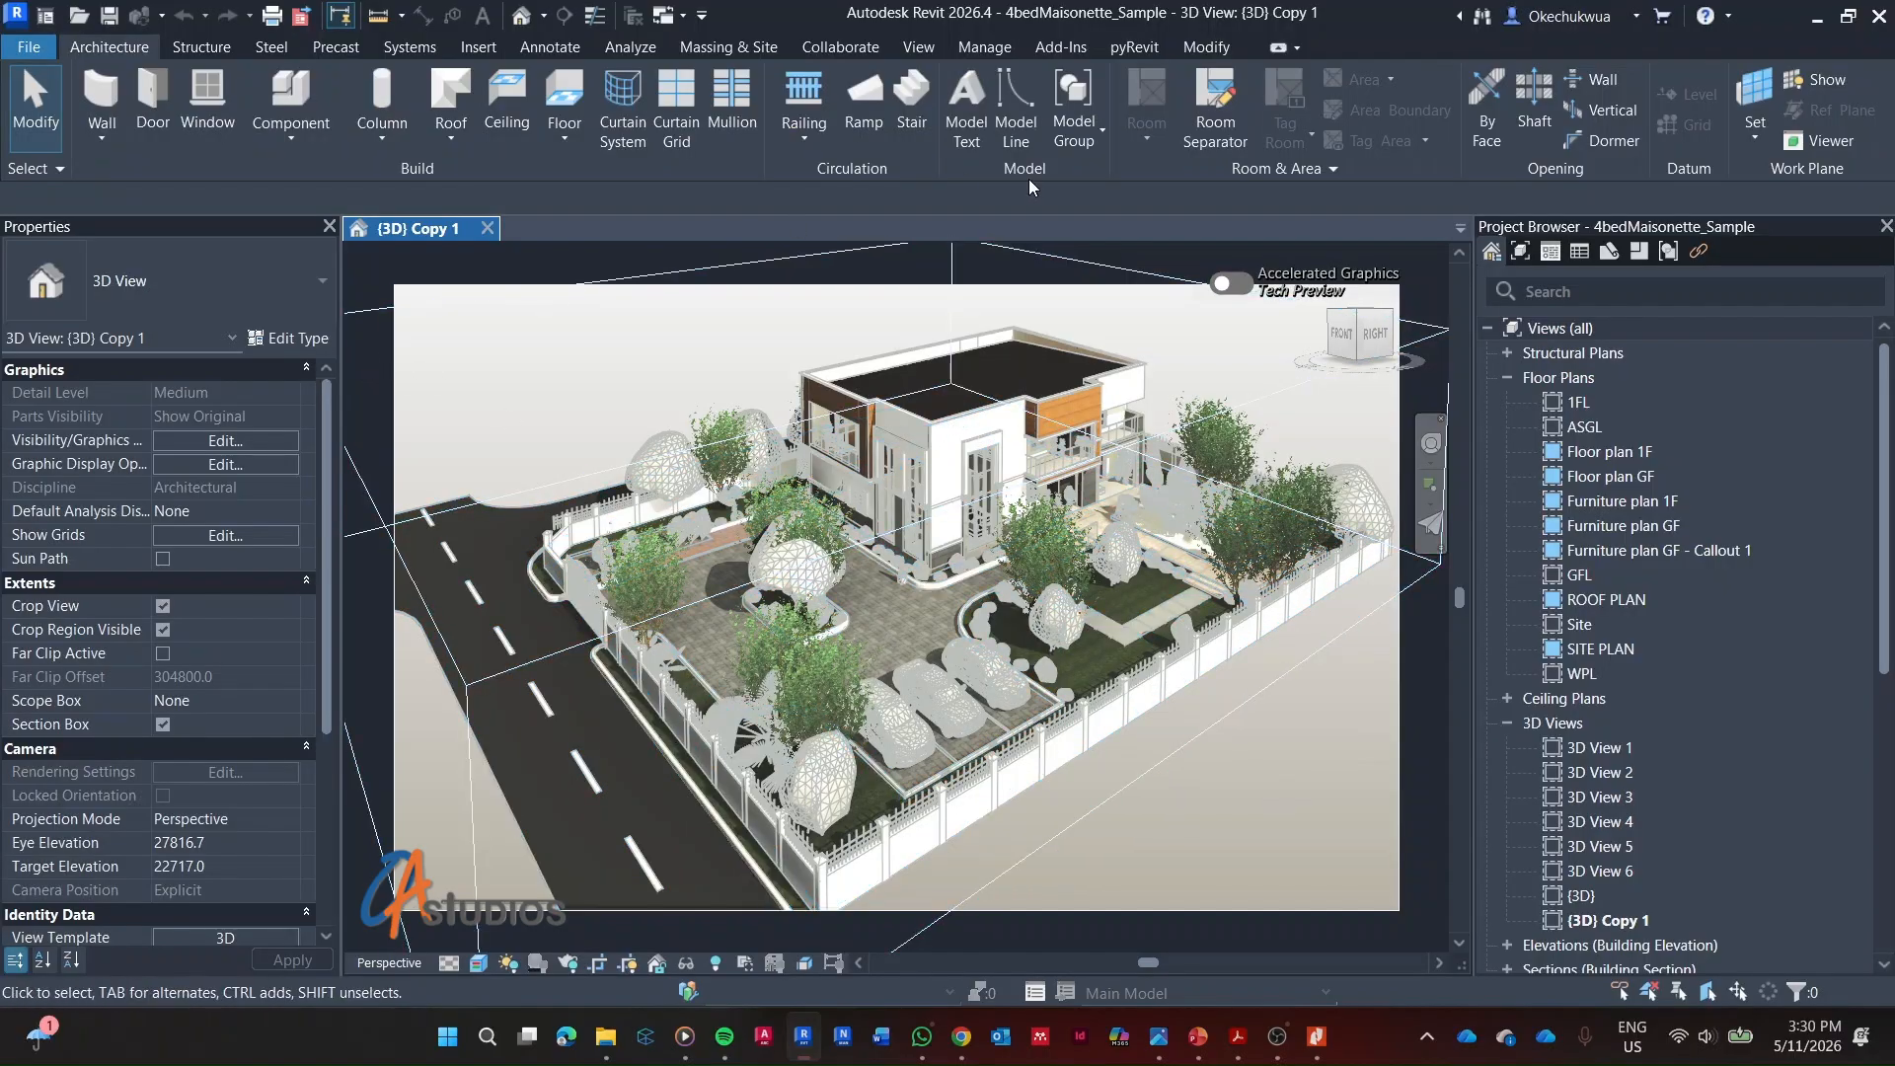
Open the default 3D view in an isometric orientation and switch the canvas theme to light
click(522, 17)
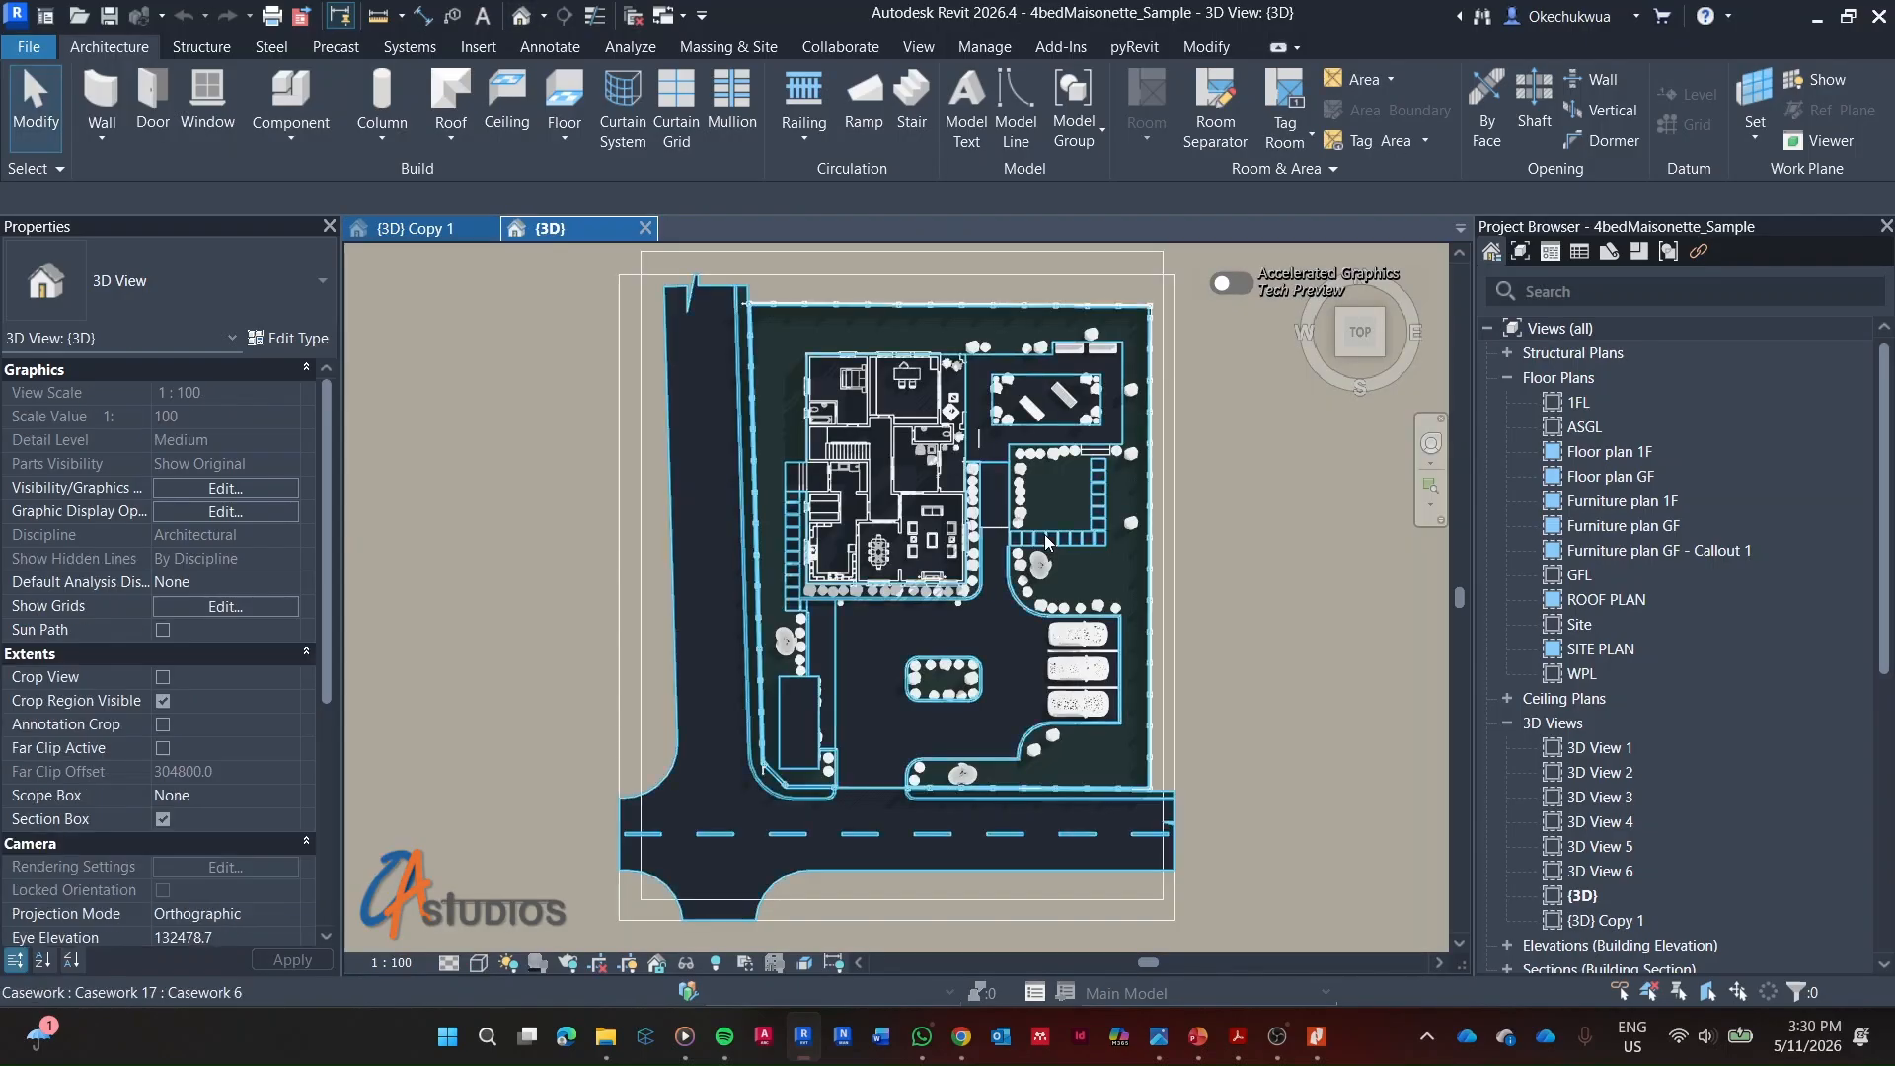
mouse_move(1209, 523)
shift+middle_down()
mouse_move(1147, 427)
mouse_move(1221, 510)
shift+middle_up()
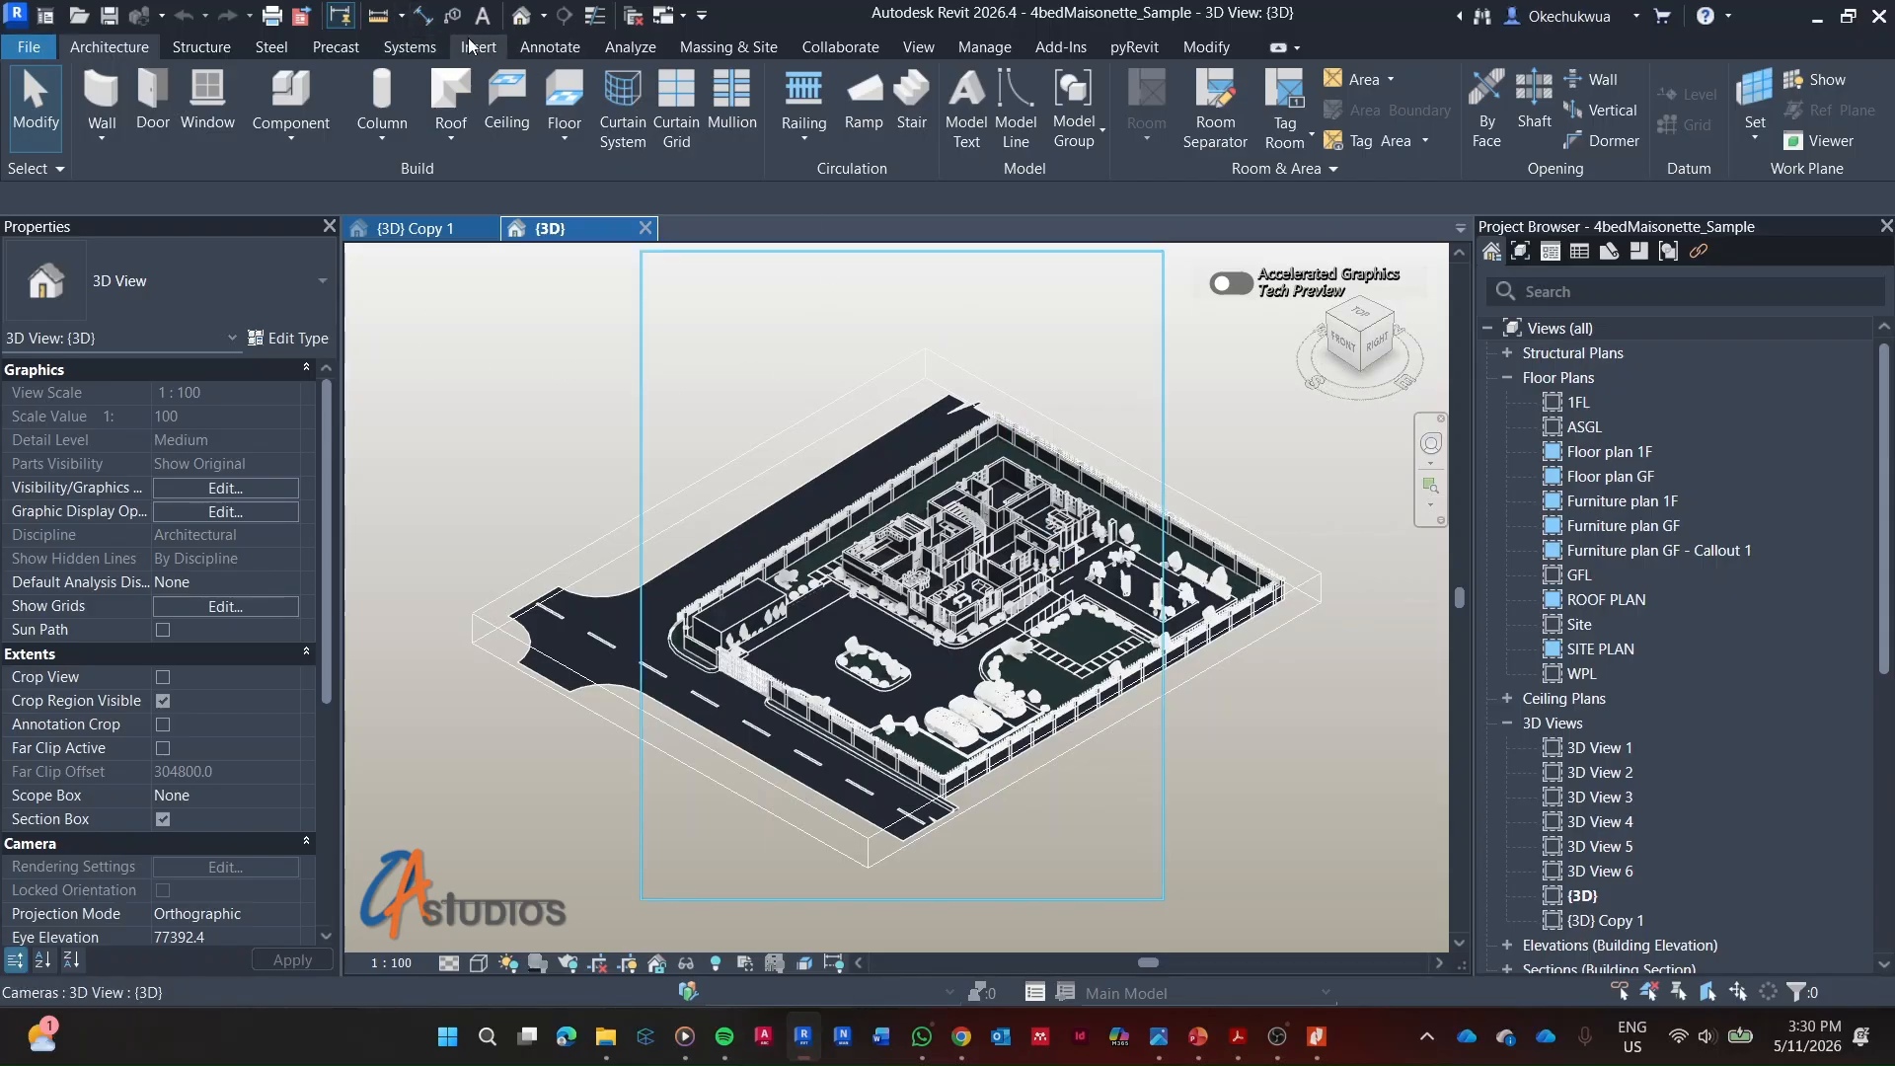
click(935, 48)
click(1860, 109)
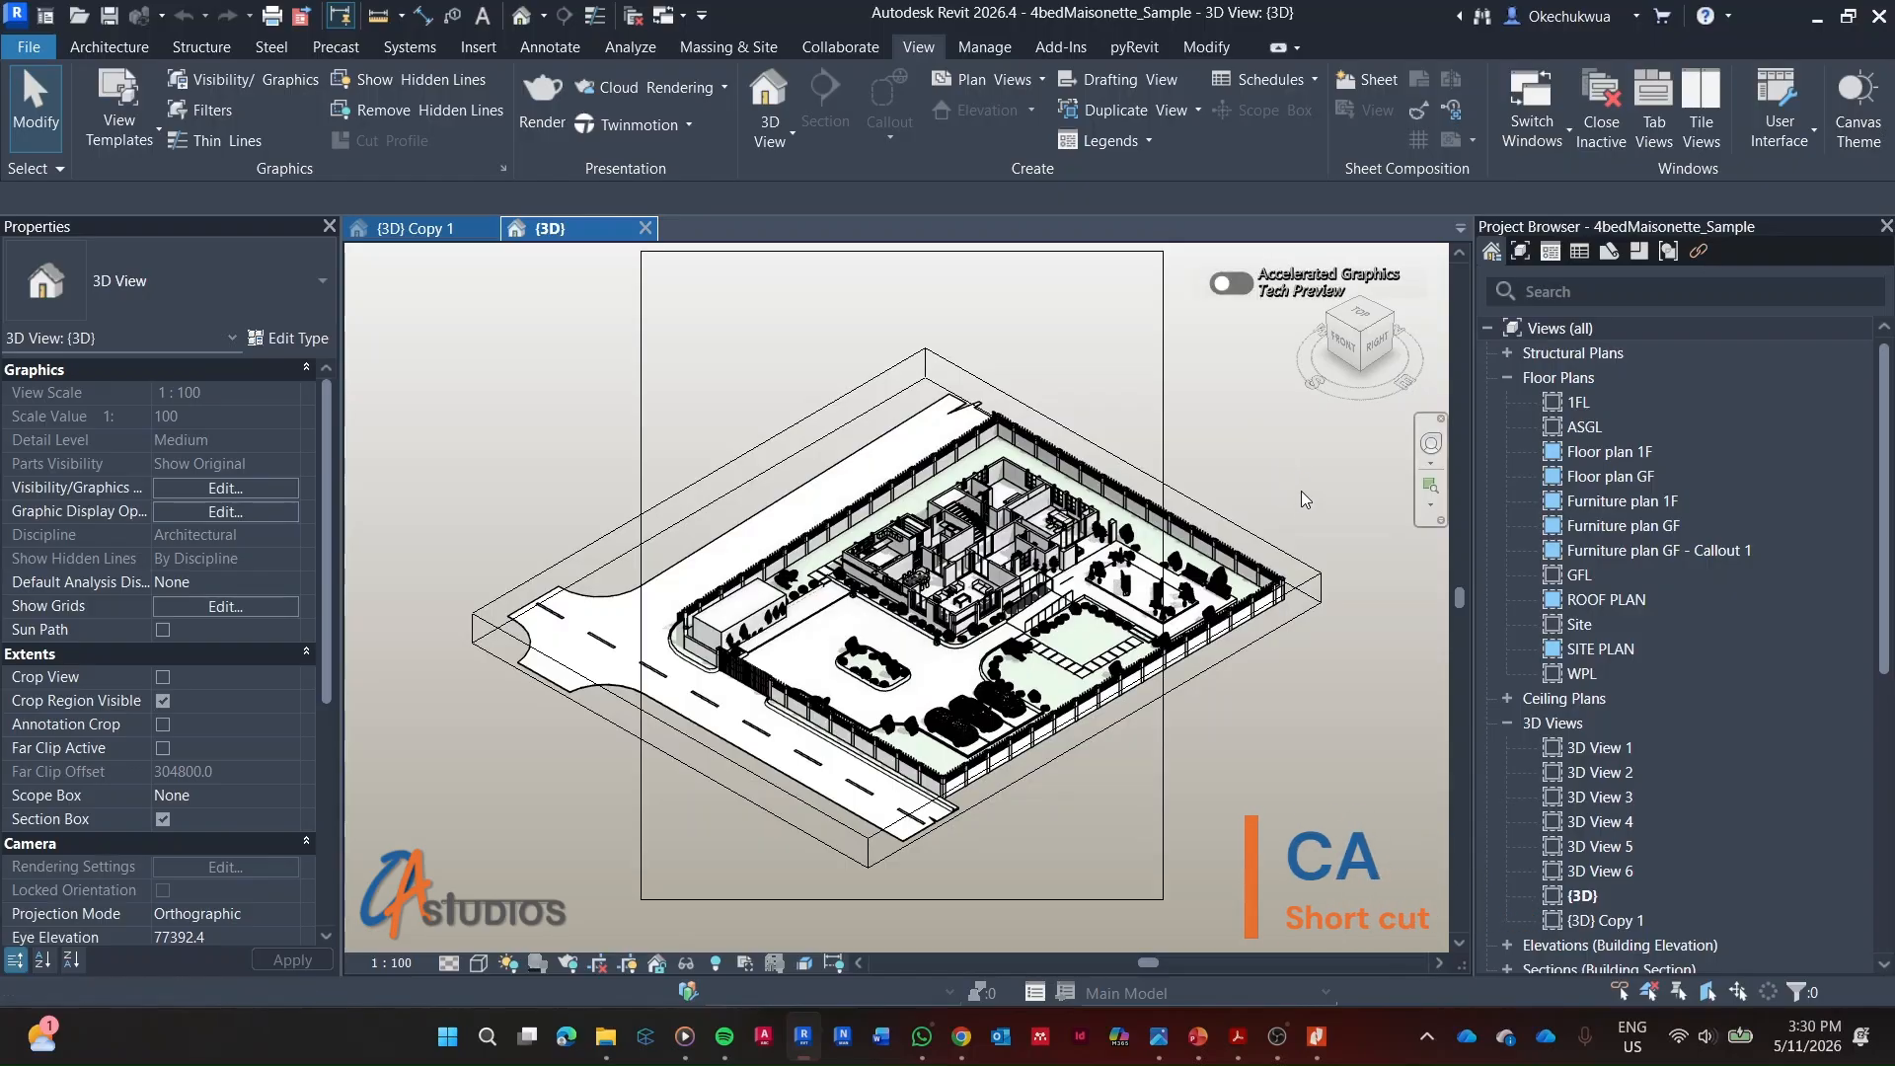
Toggle the canvas theme to dark and back to light with the CA command
key(c)
key(a)
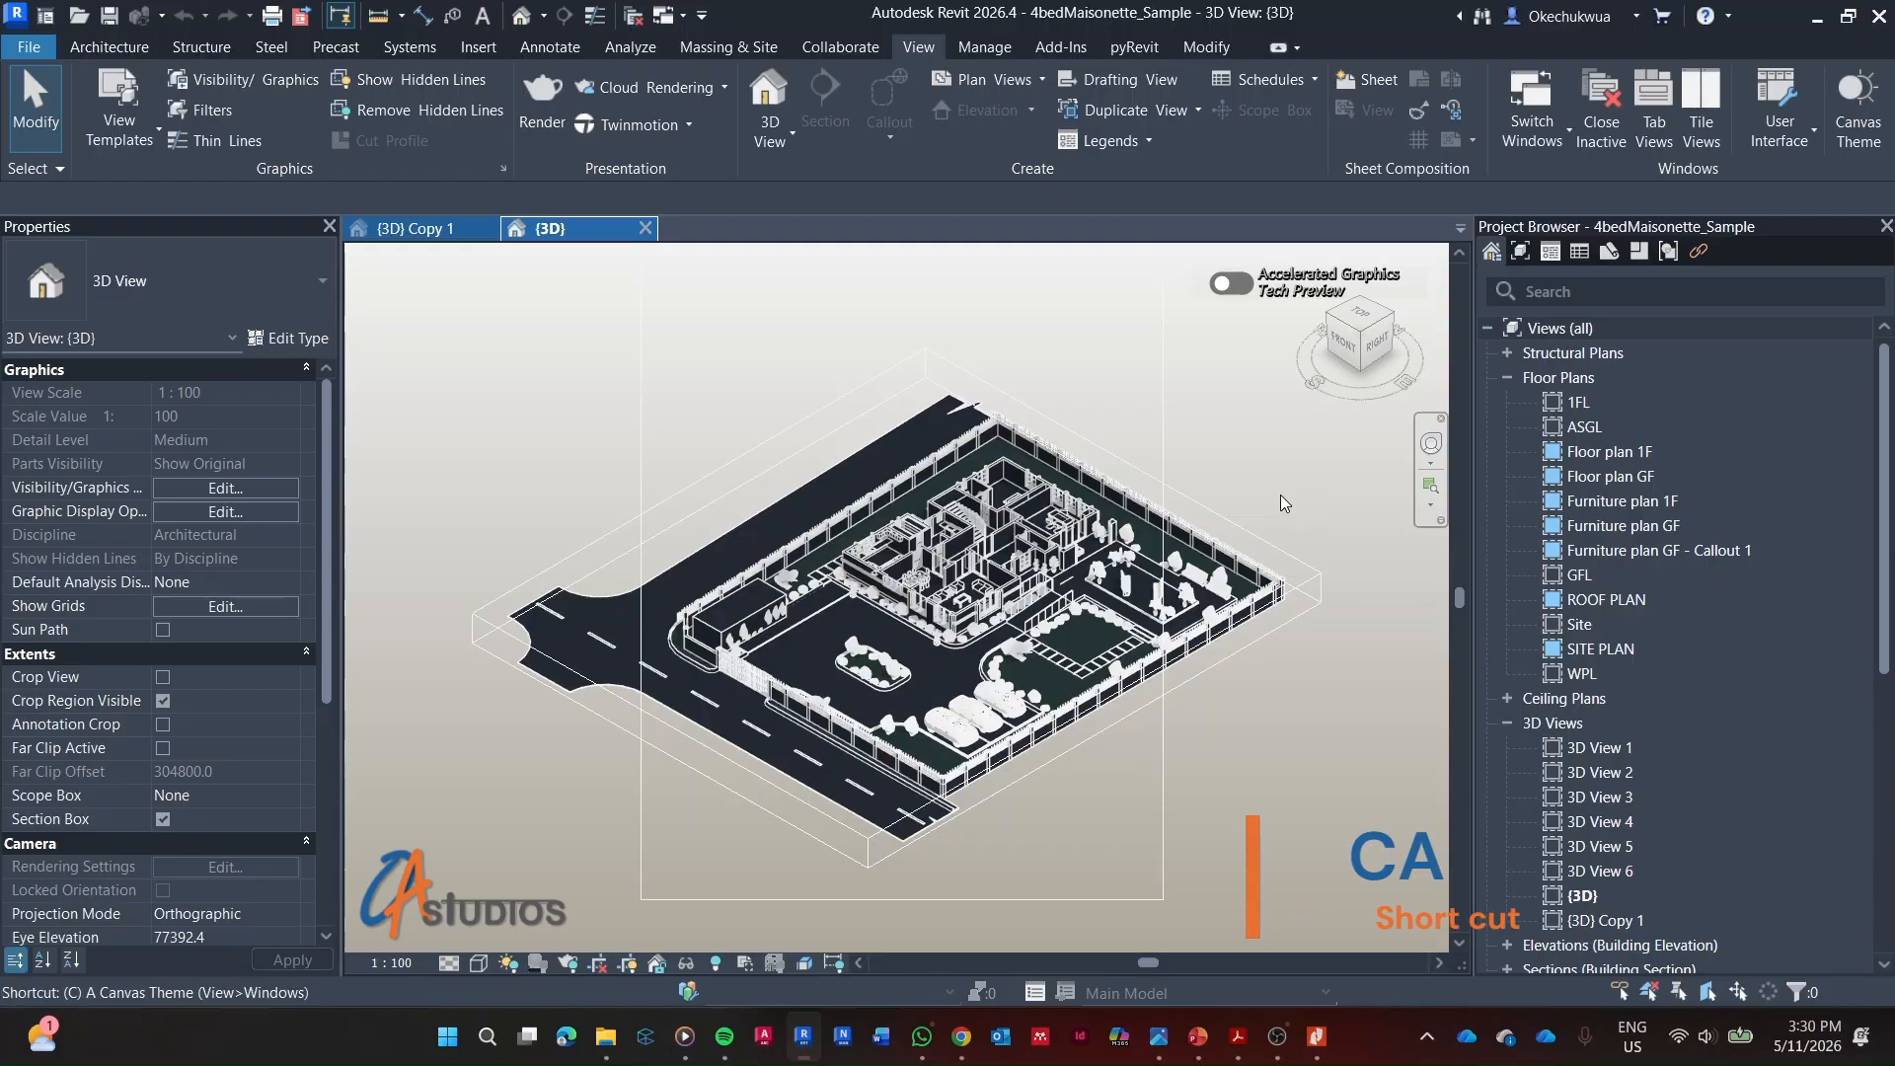
key(c)
key(a)
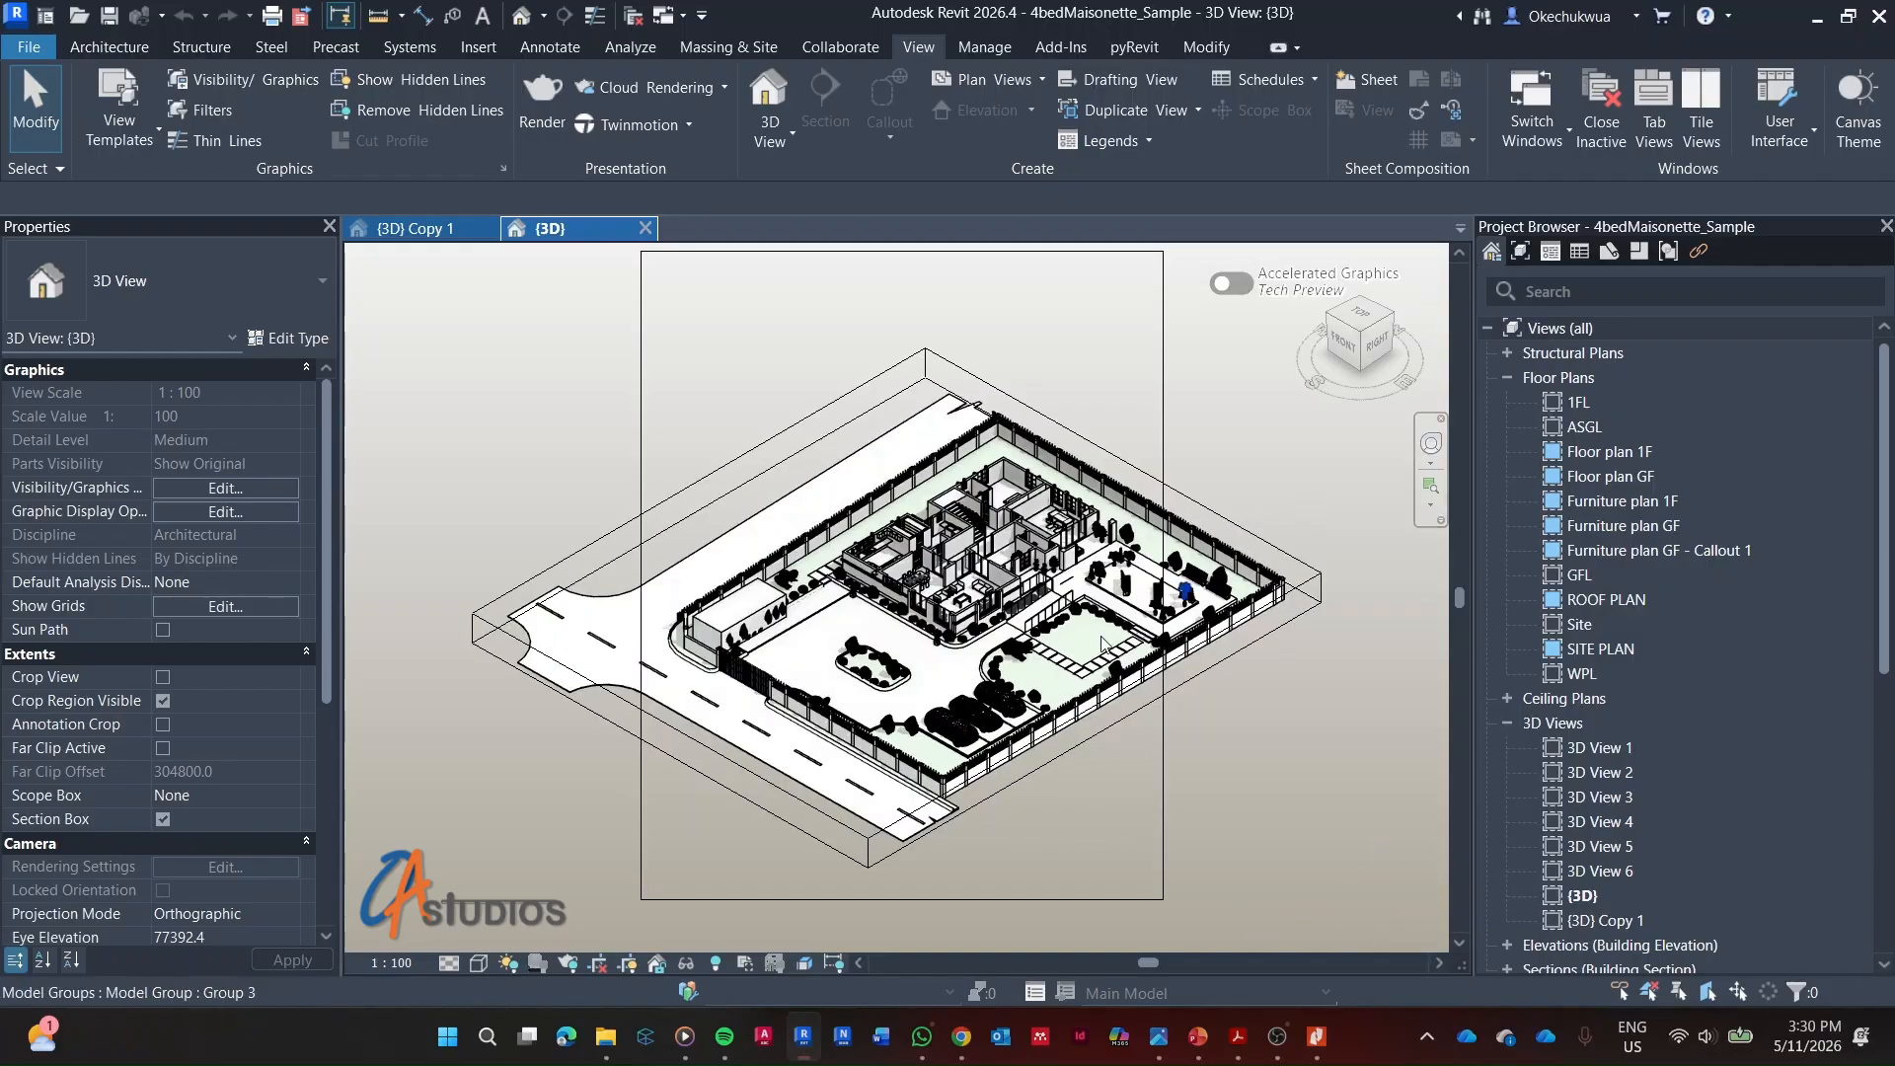
Temporarily hide the Planting category in the 3D view, using a shrub beside the living room wall
scroll(963, 713, up, 3)
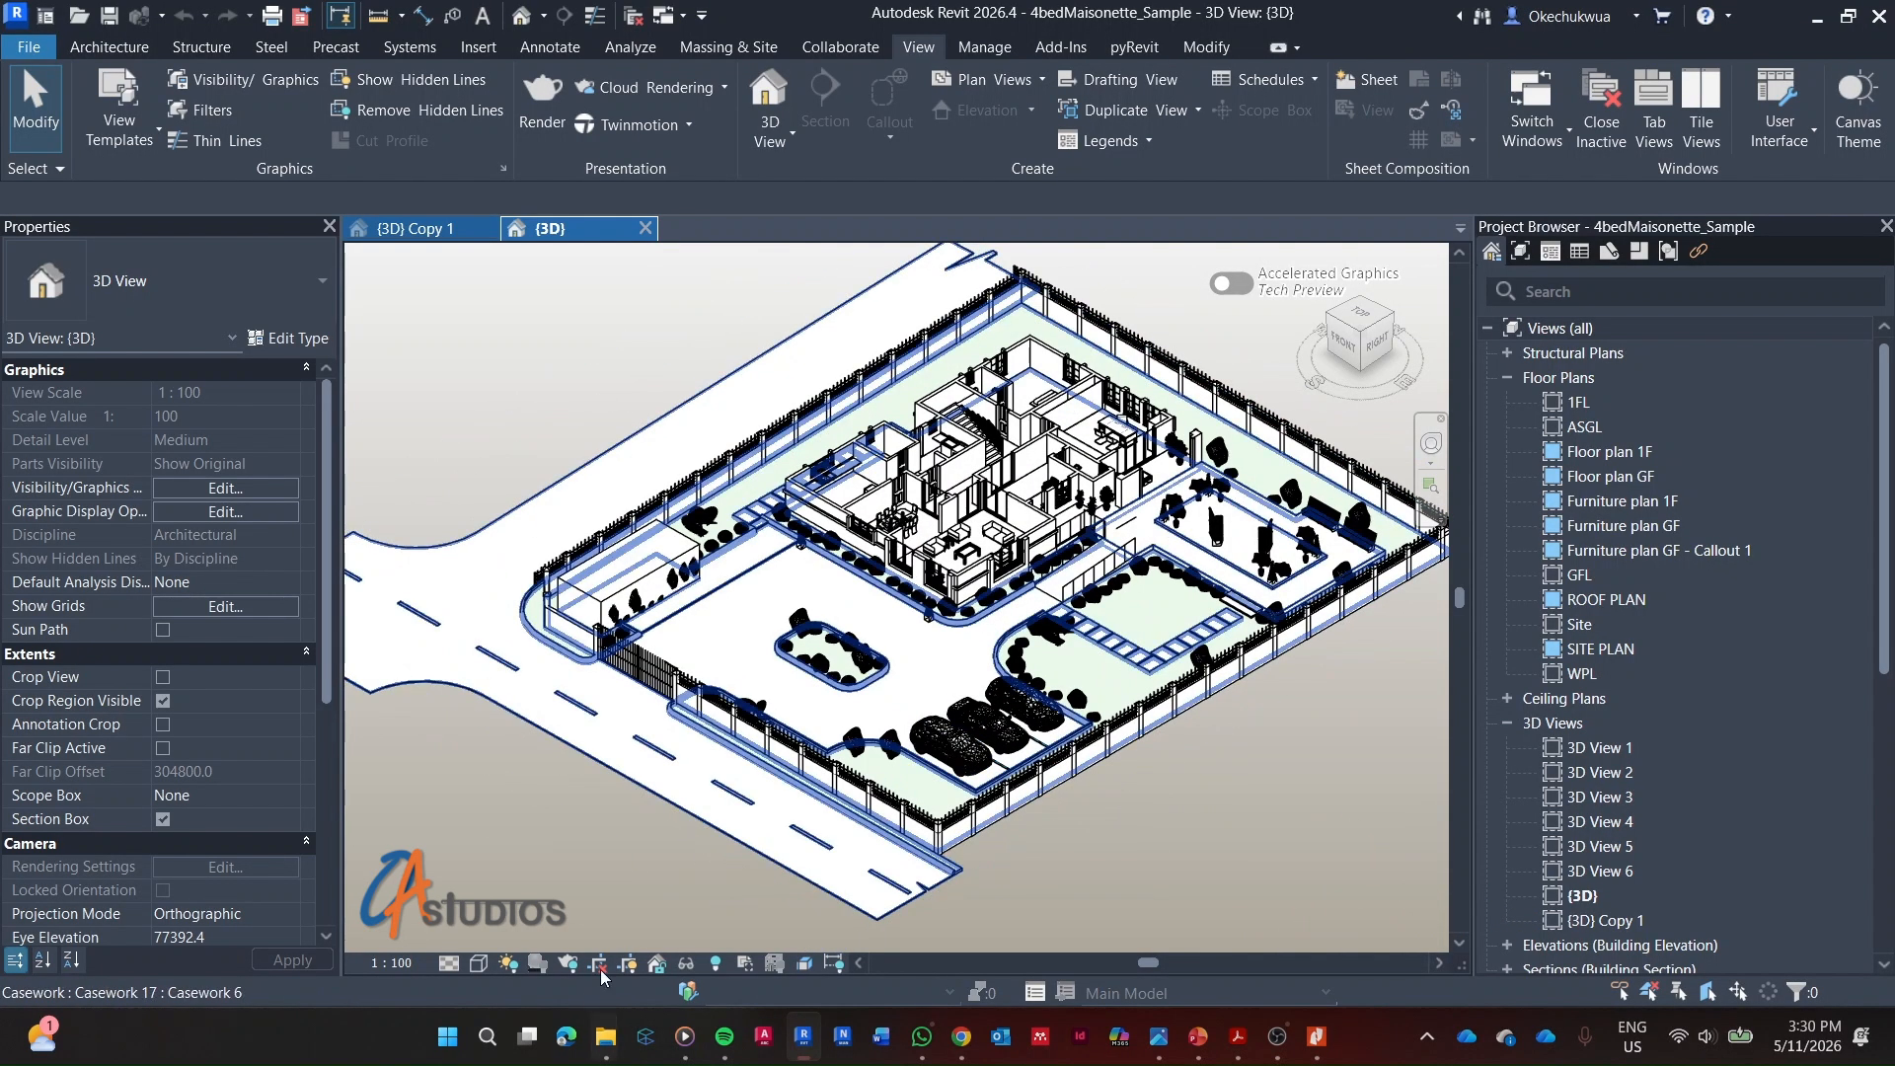
scroll(797, 533, down, 4)
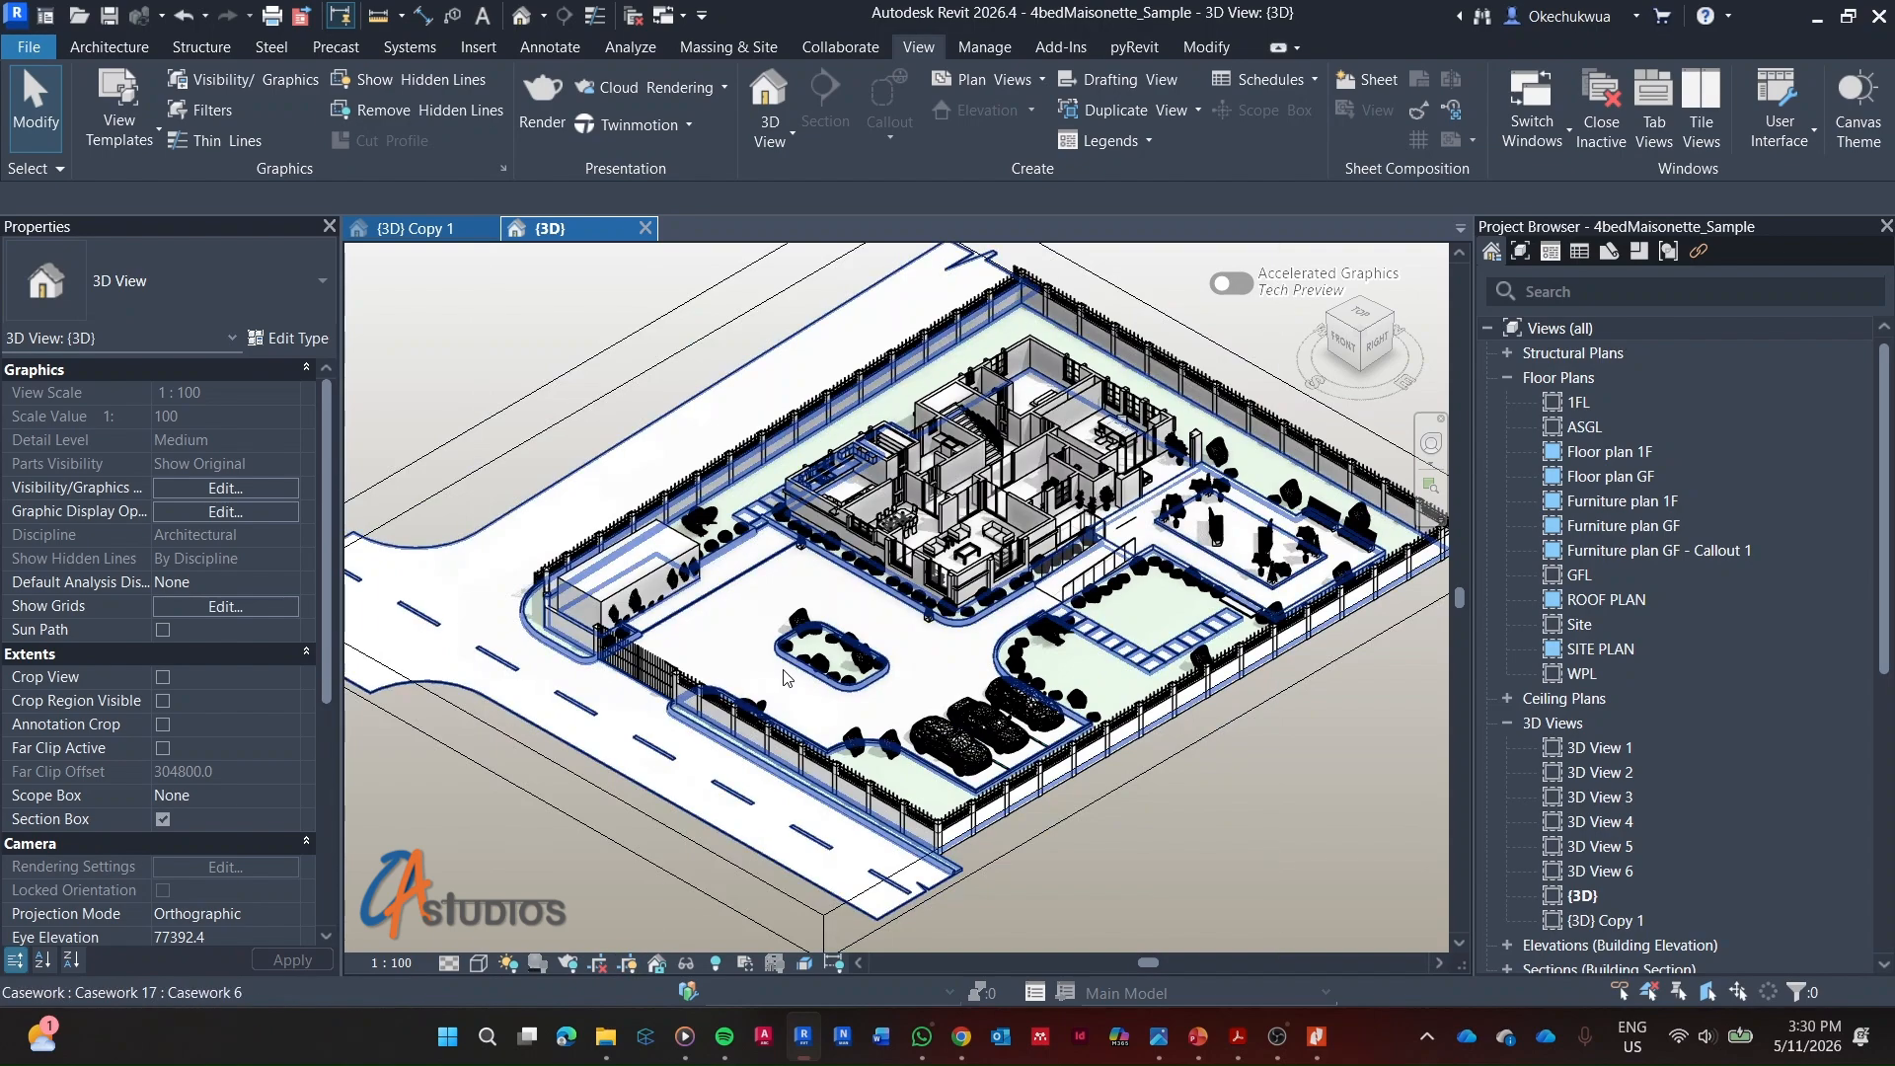
scroll(789, 624, up, 5)
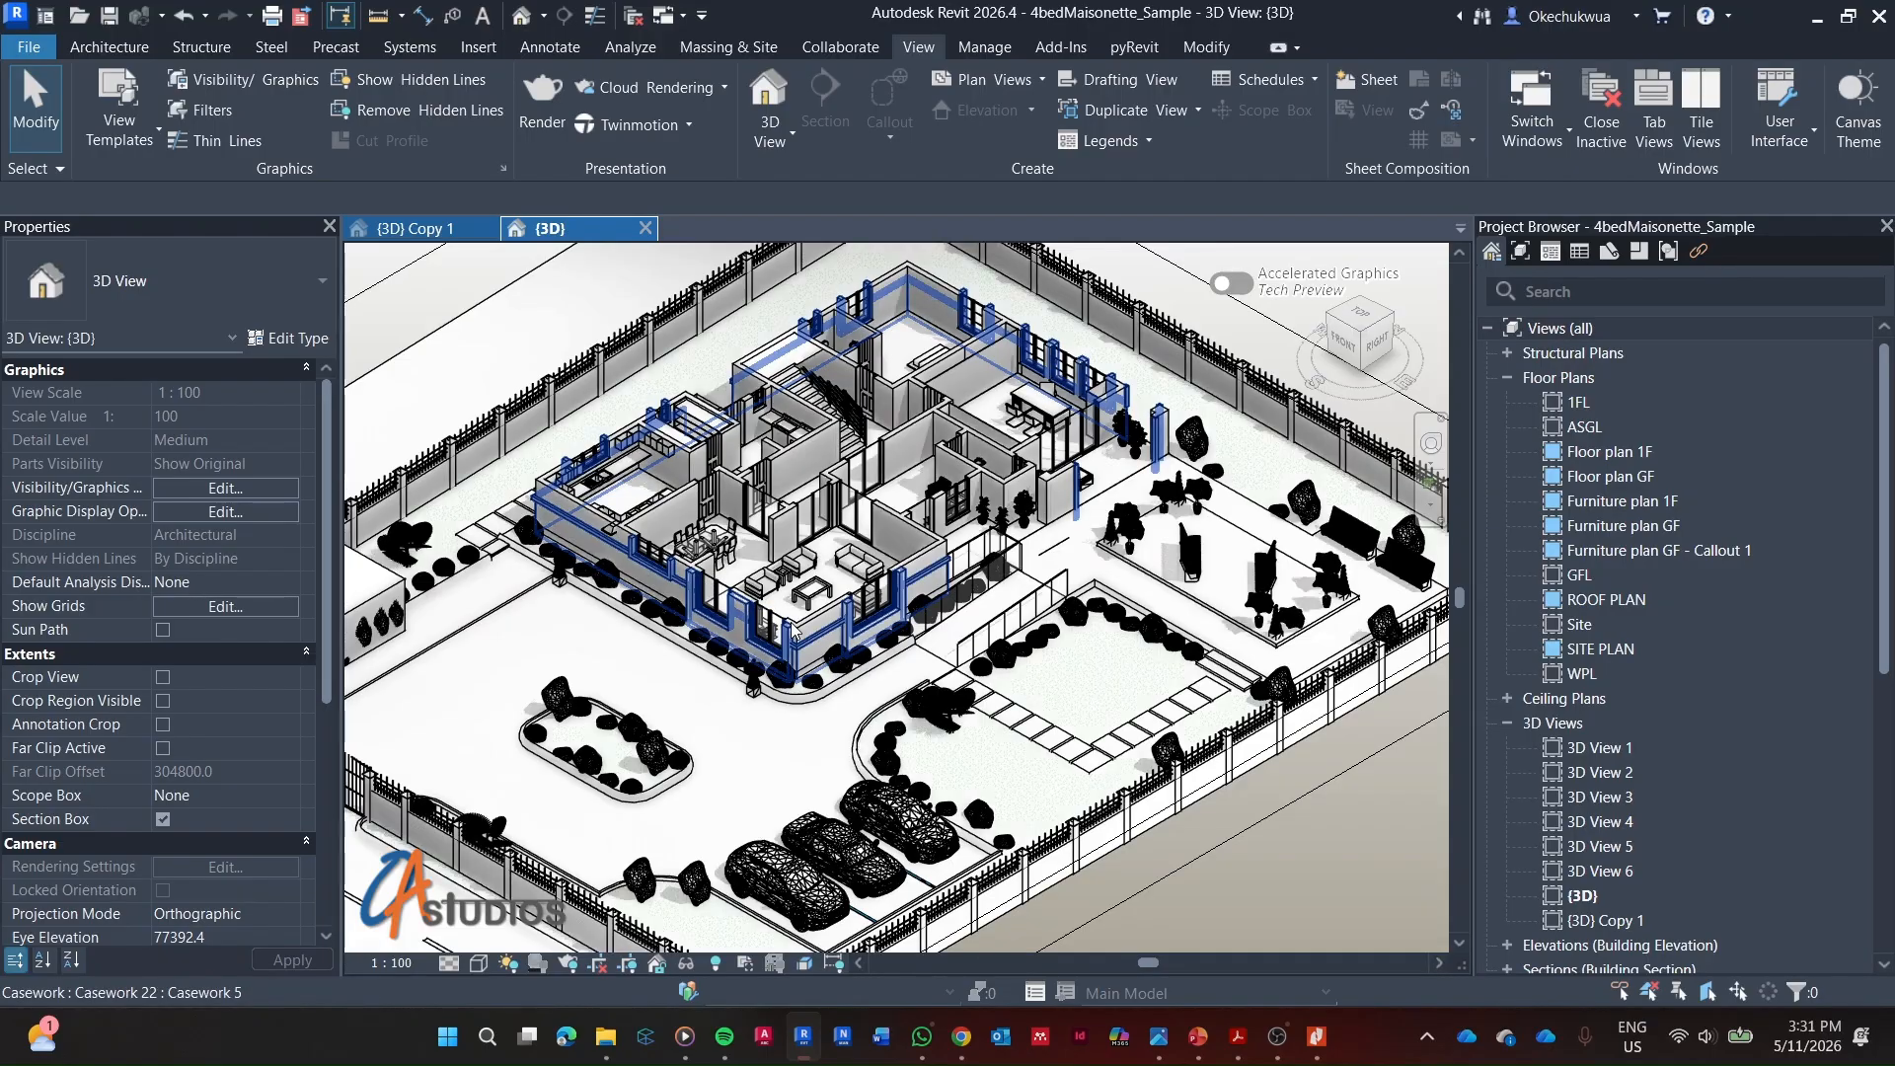
scroll(849, 691, up, 5)
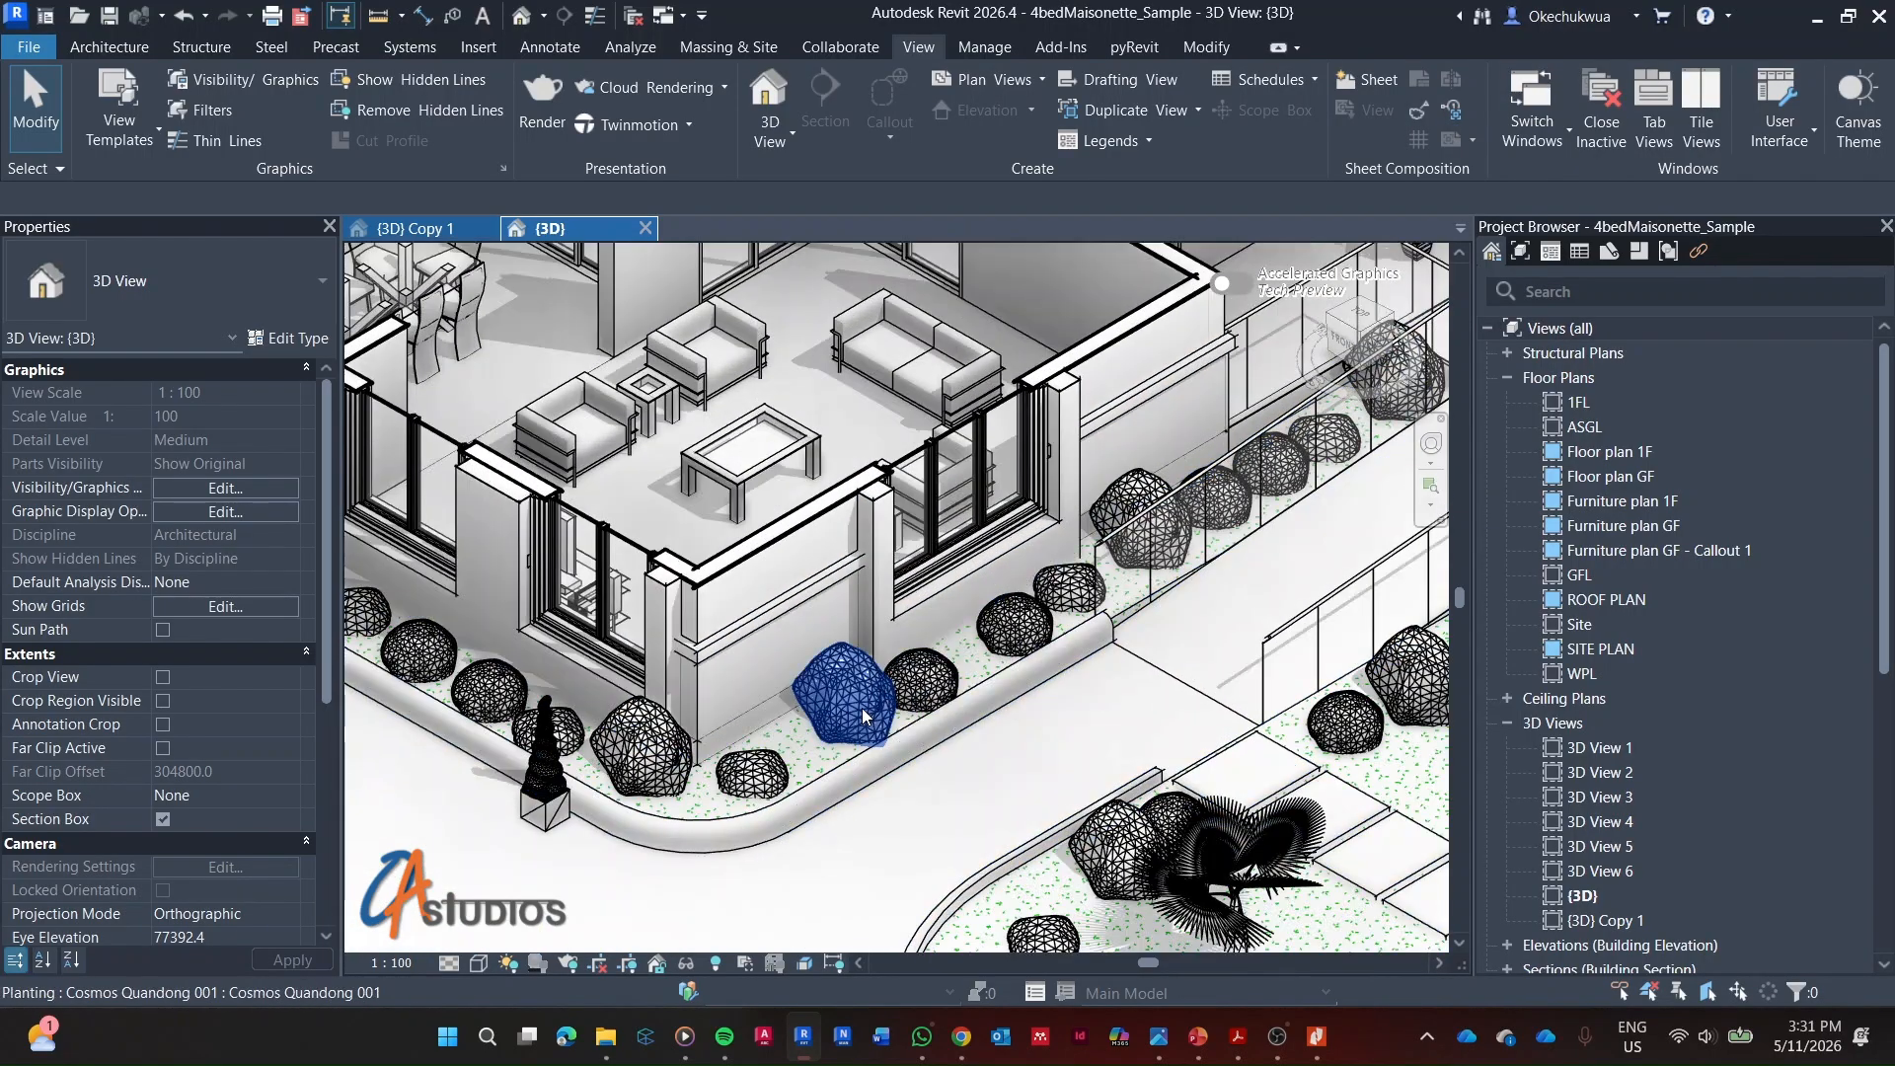
click(864, 707)
right_click(861, 703)
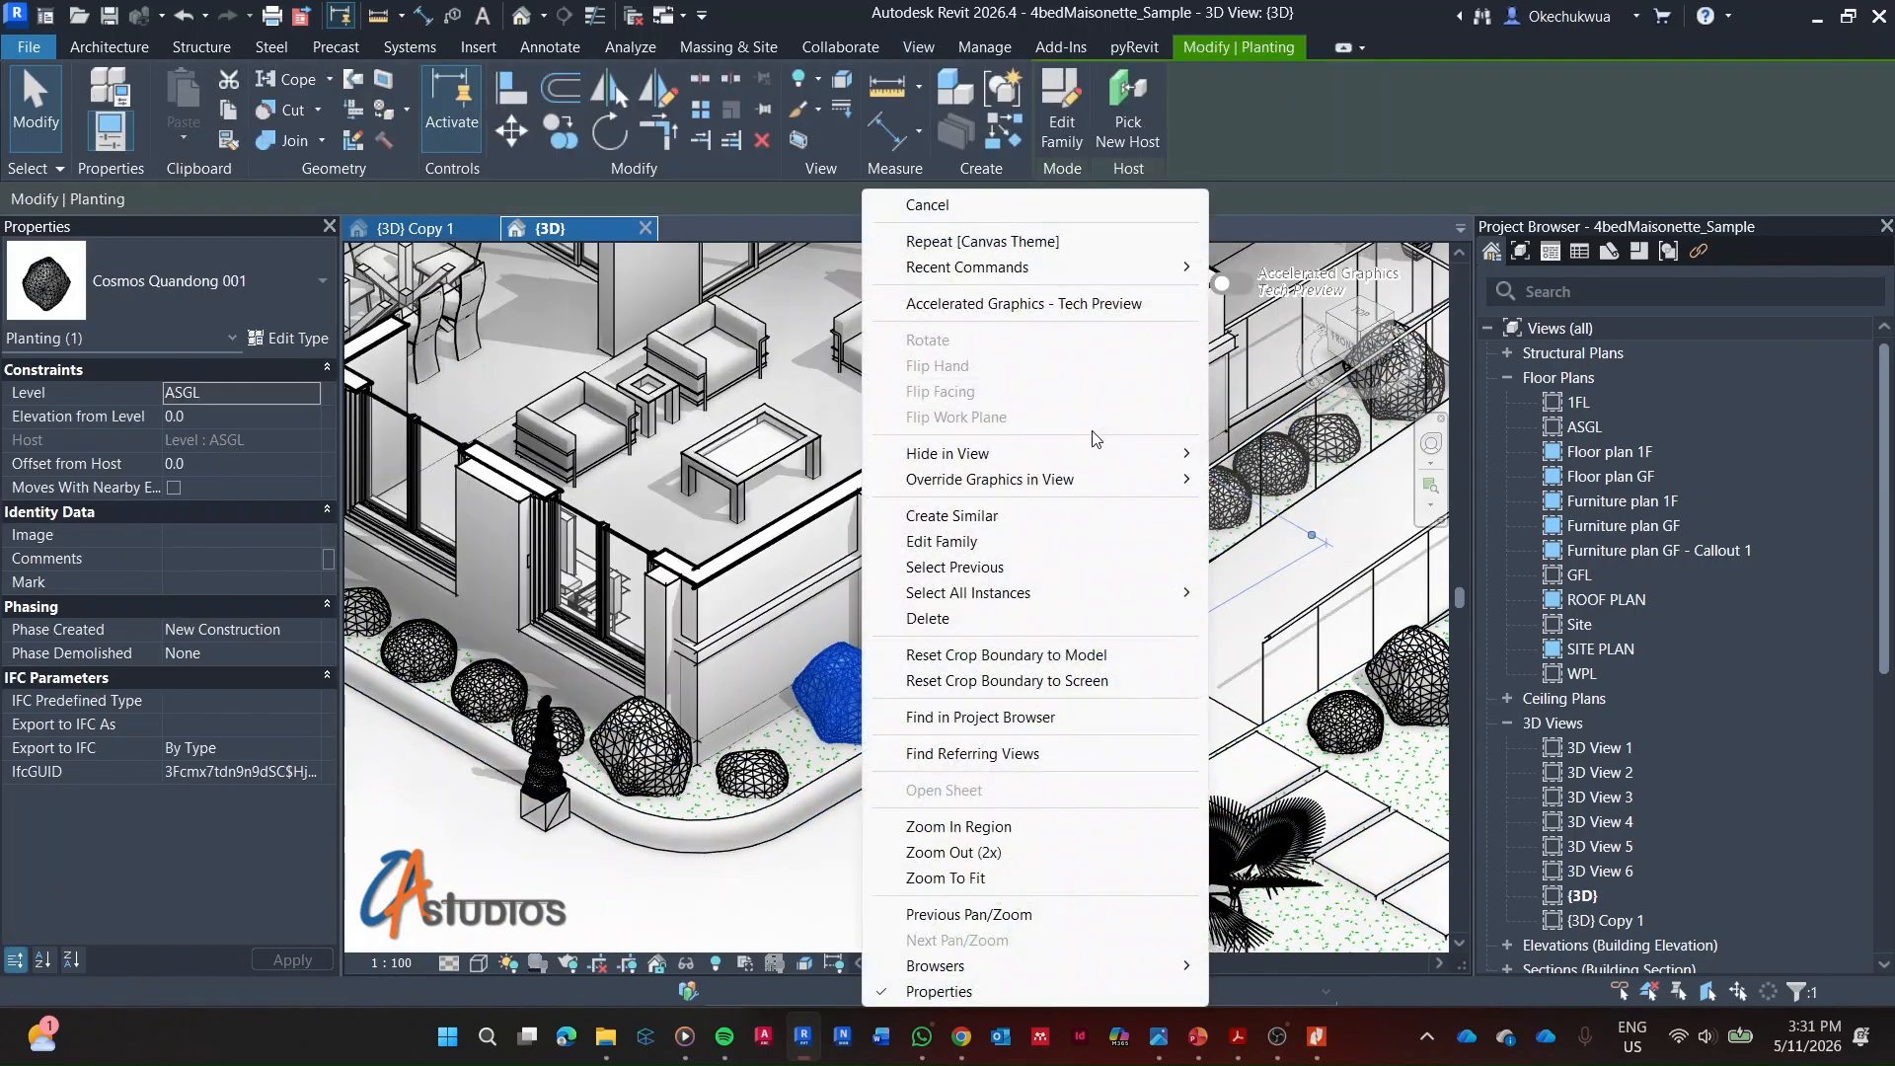
mouse_move(1111, 464)
click(842, 907)
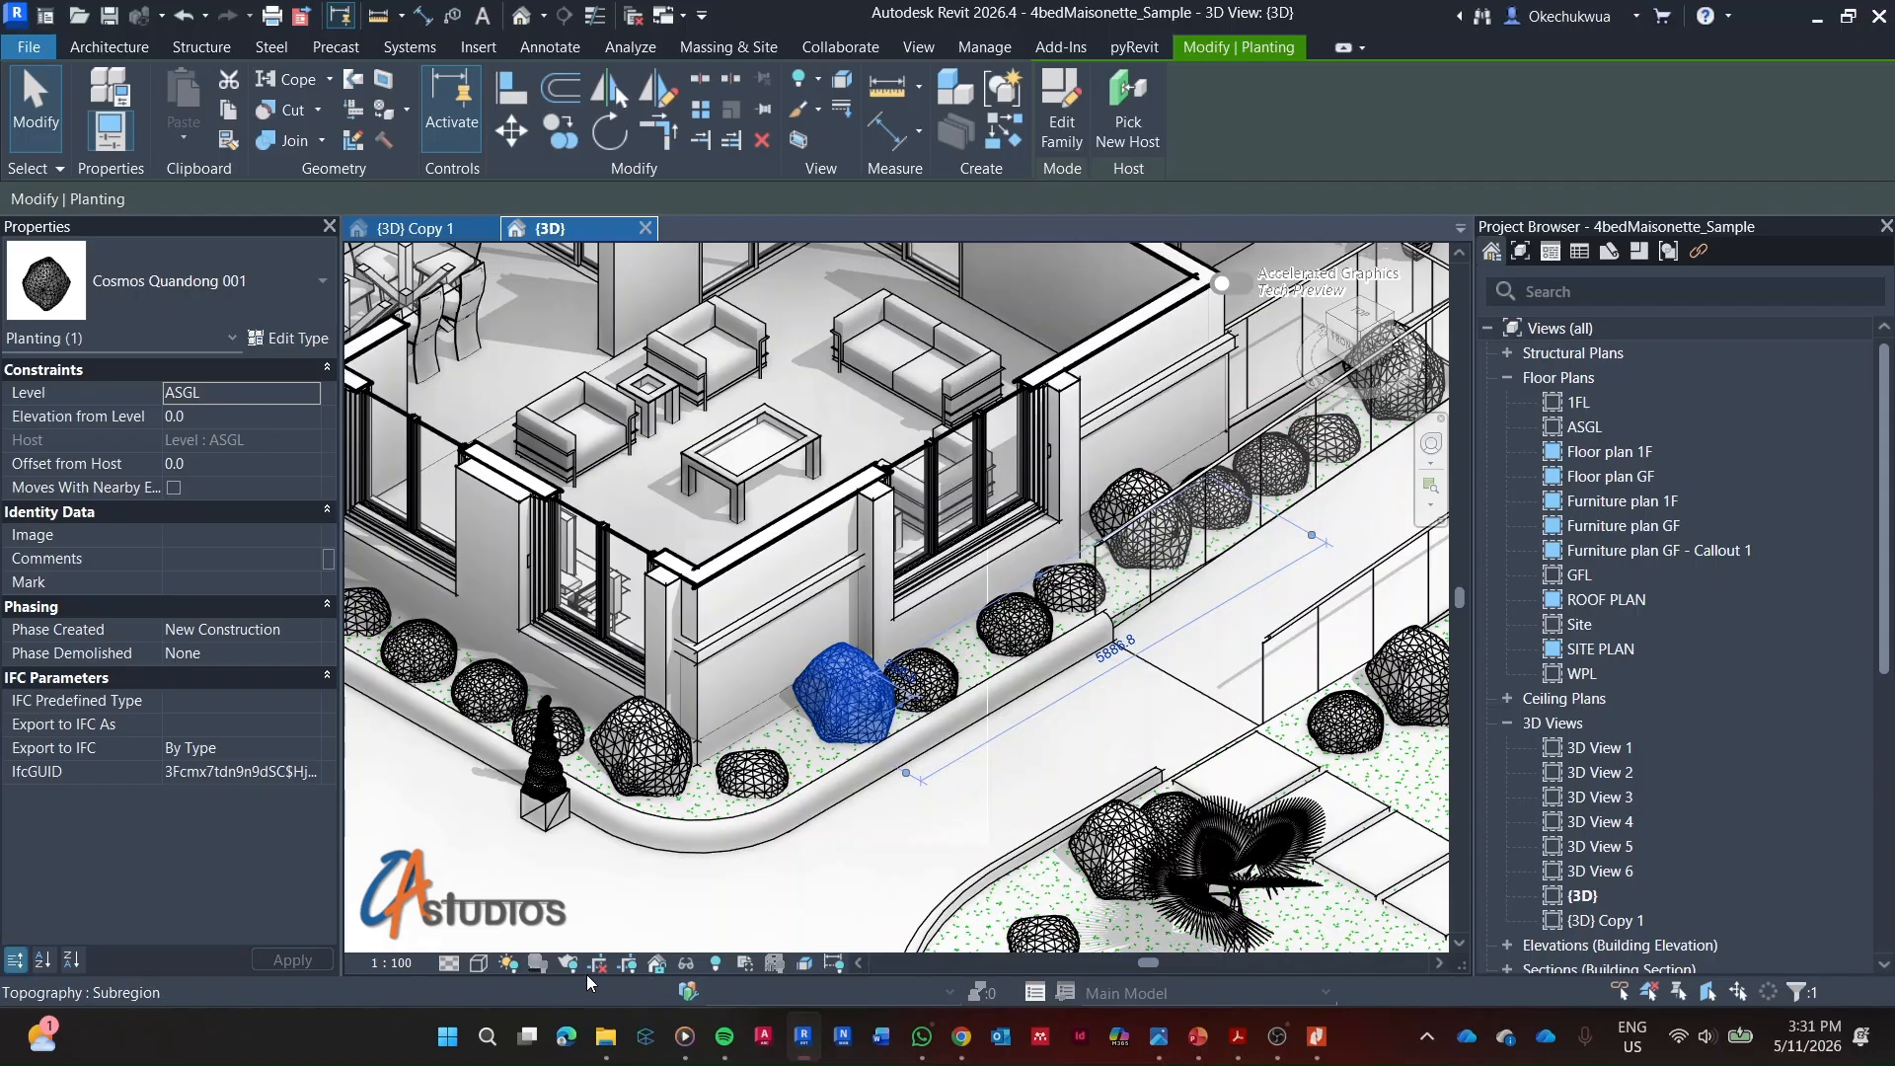
click(686, 965)
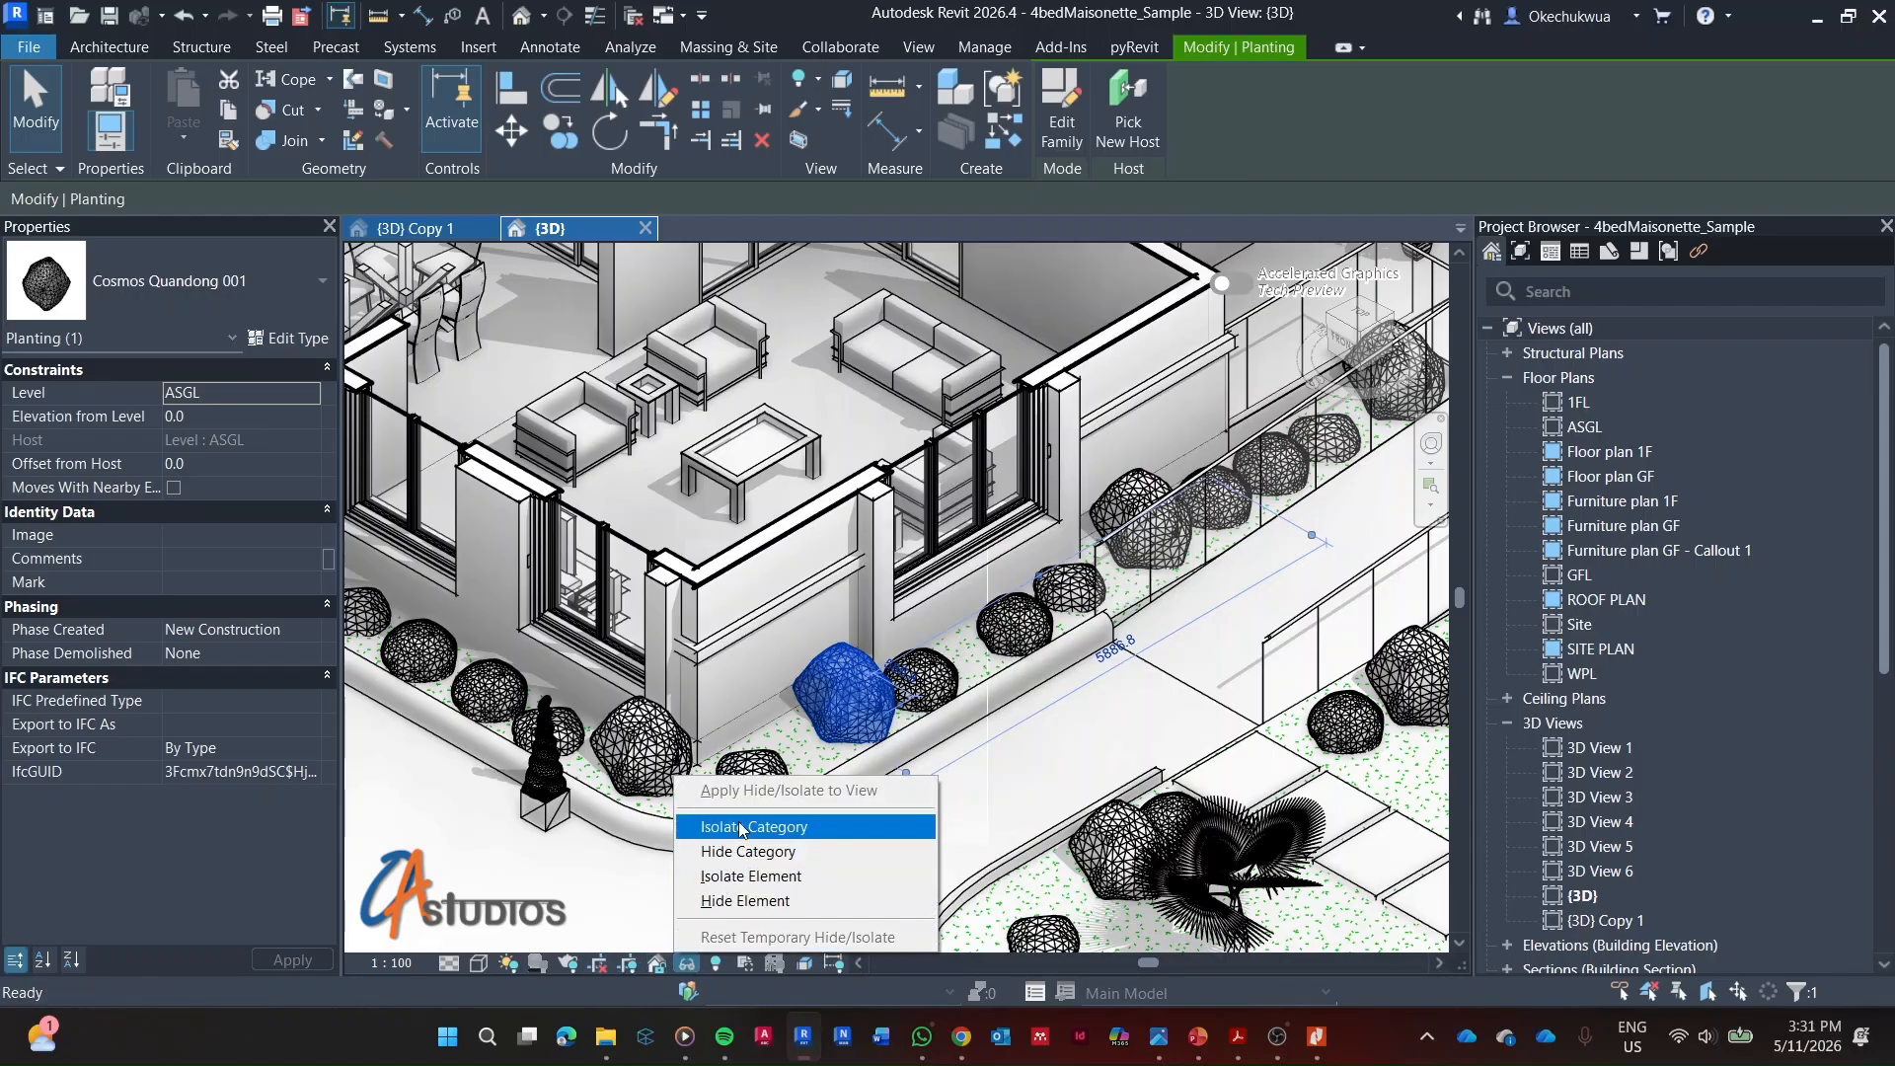
click(745, 849)
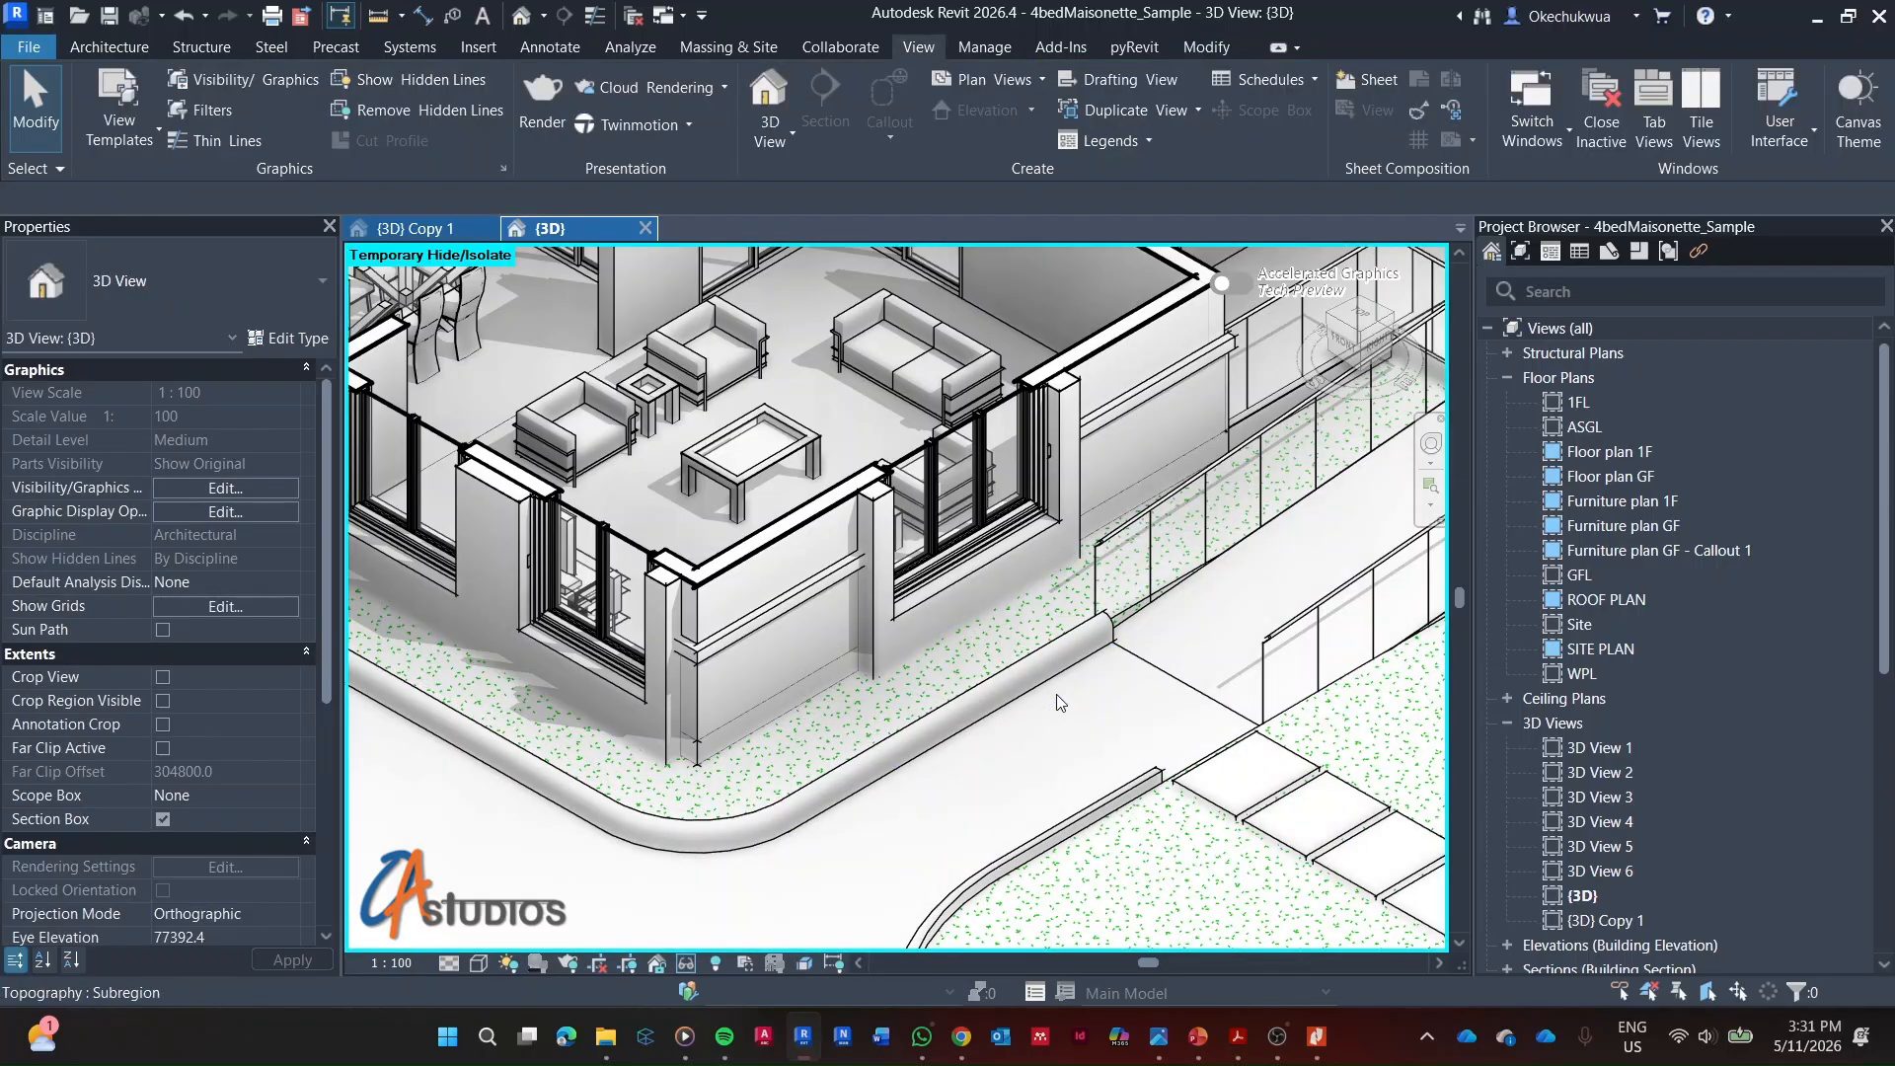
Temporarily hide the Entourage category in the 3D view, using the middle parked car
scroll(928, 689, down, 2)
scroll(928, 689, down, 3)
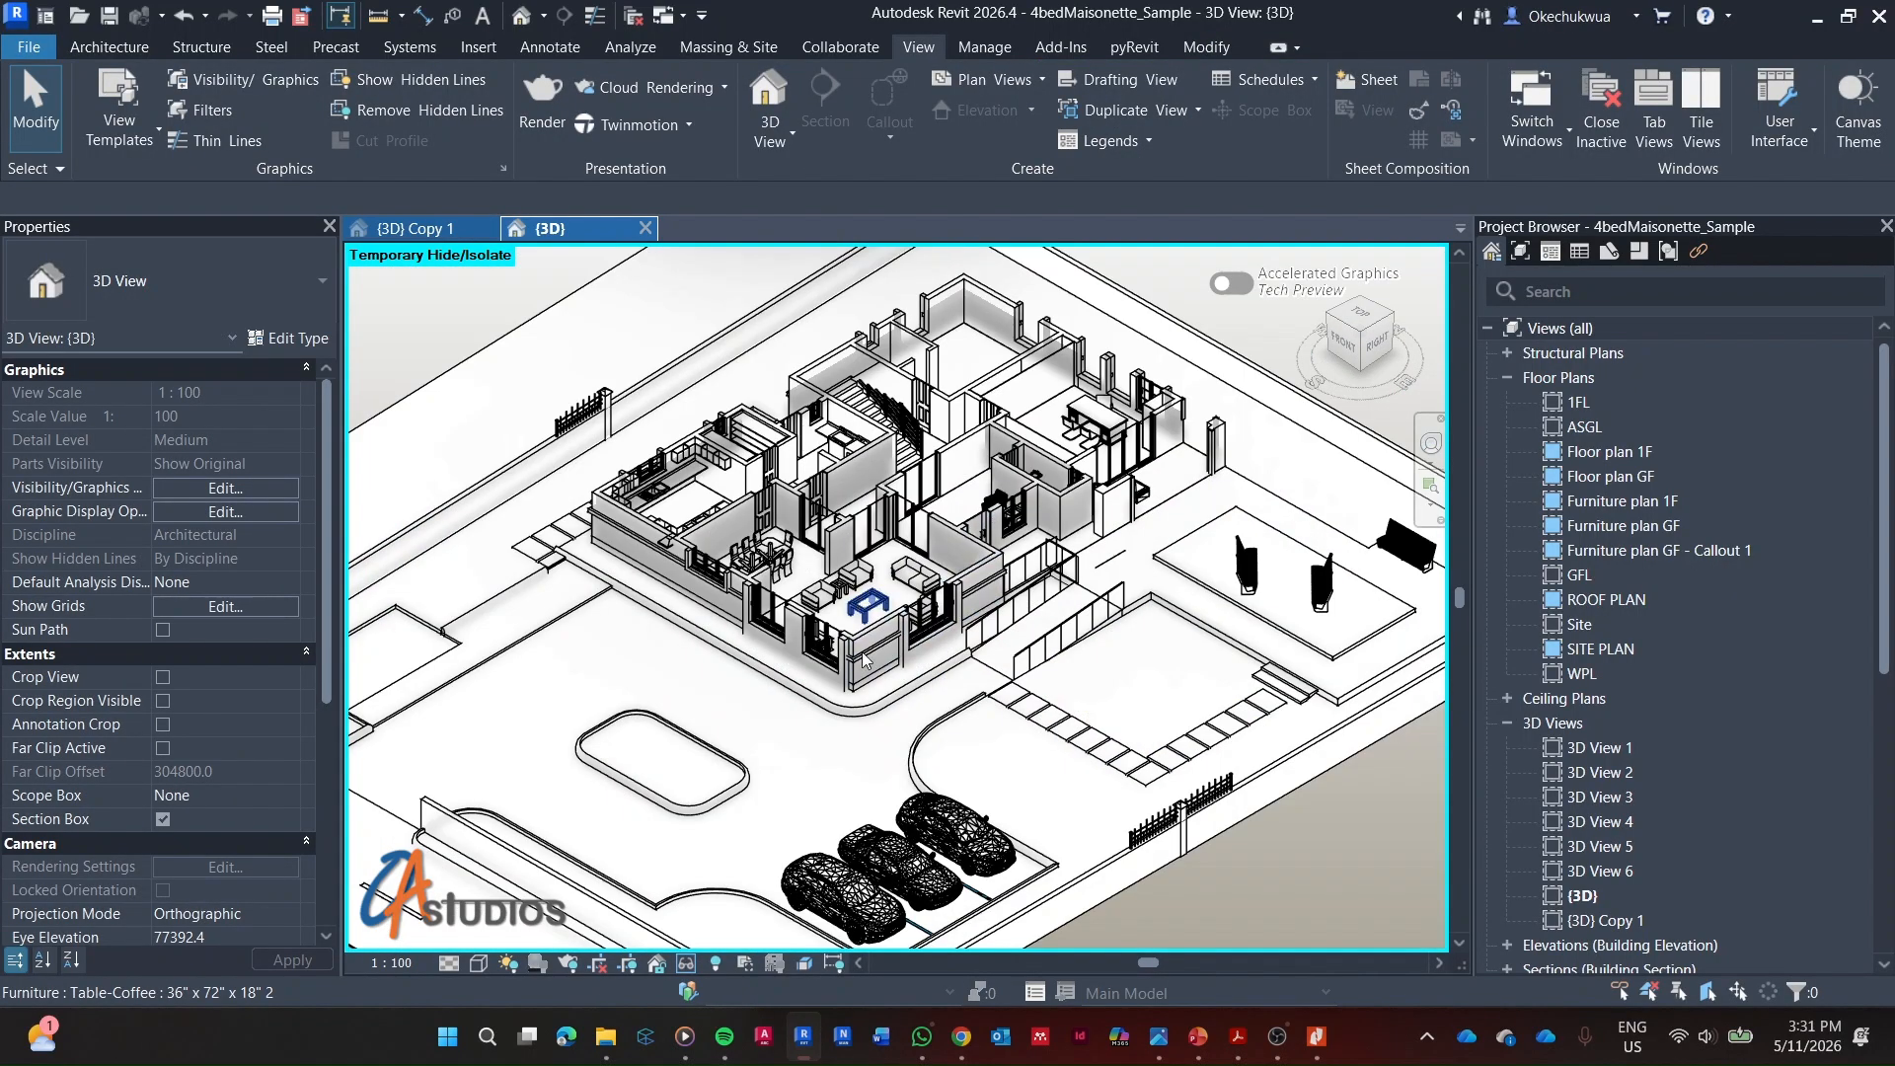
click(900, 874)
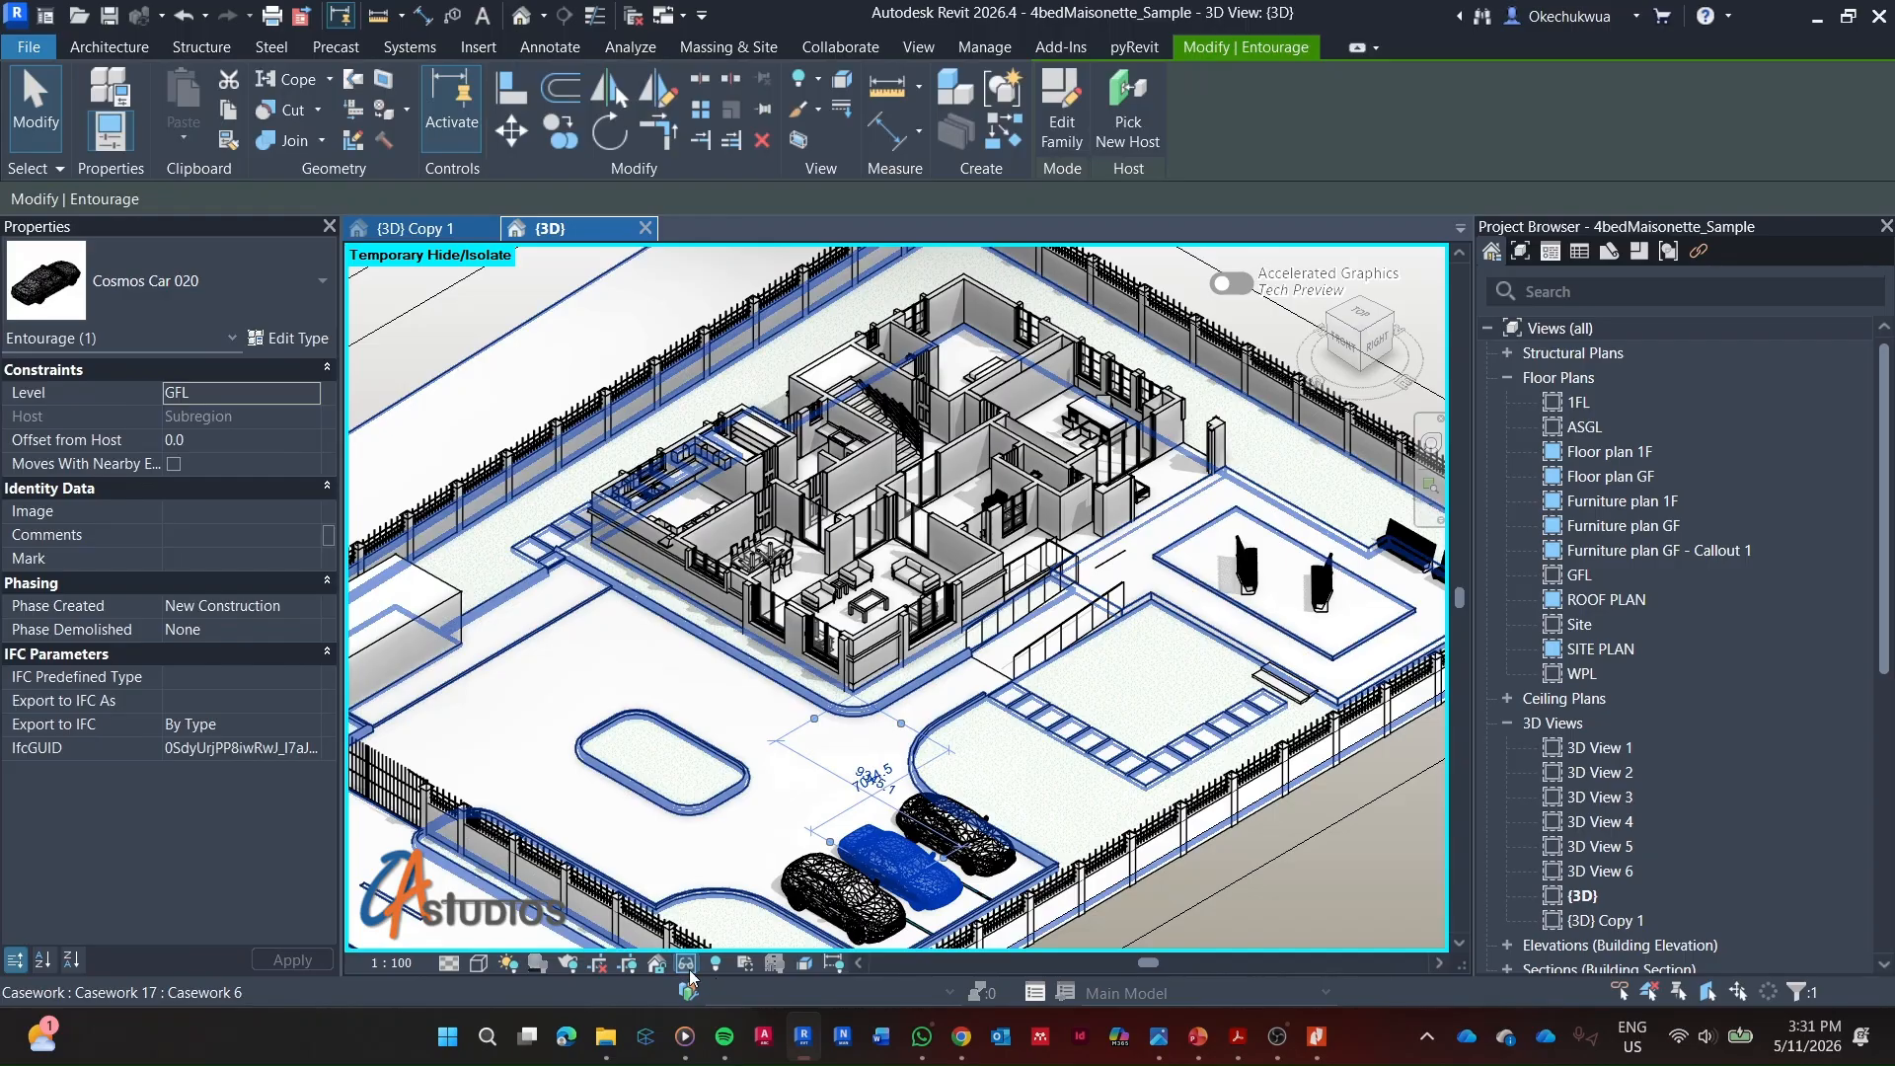
click(686, 964)
click(725, 854)
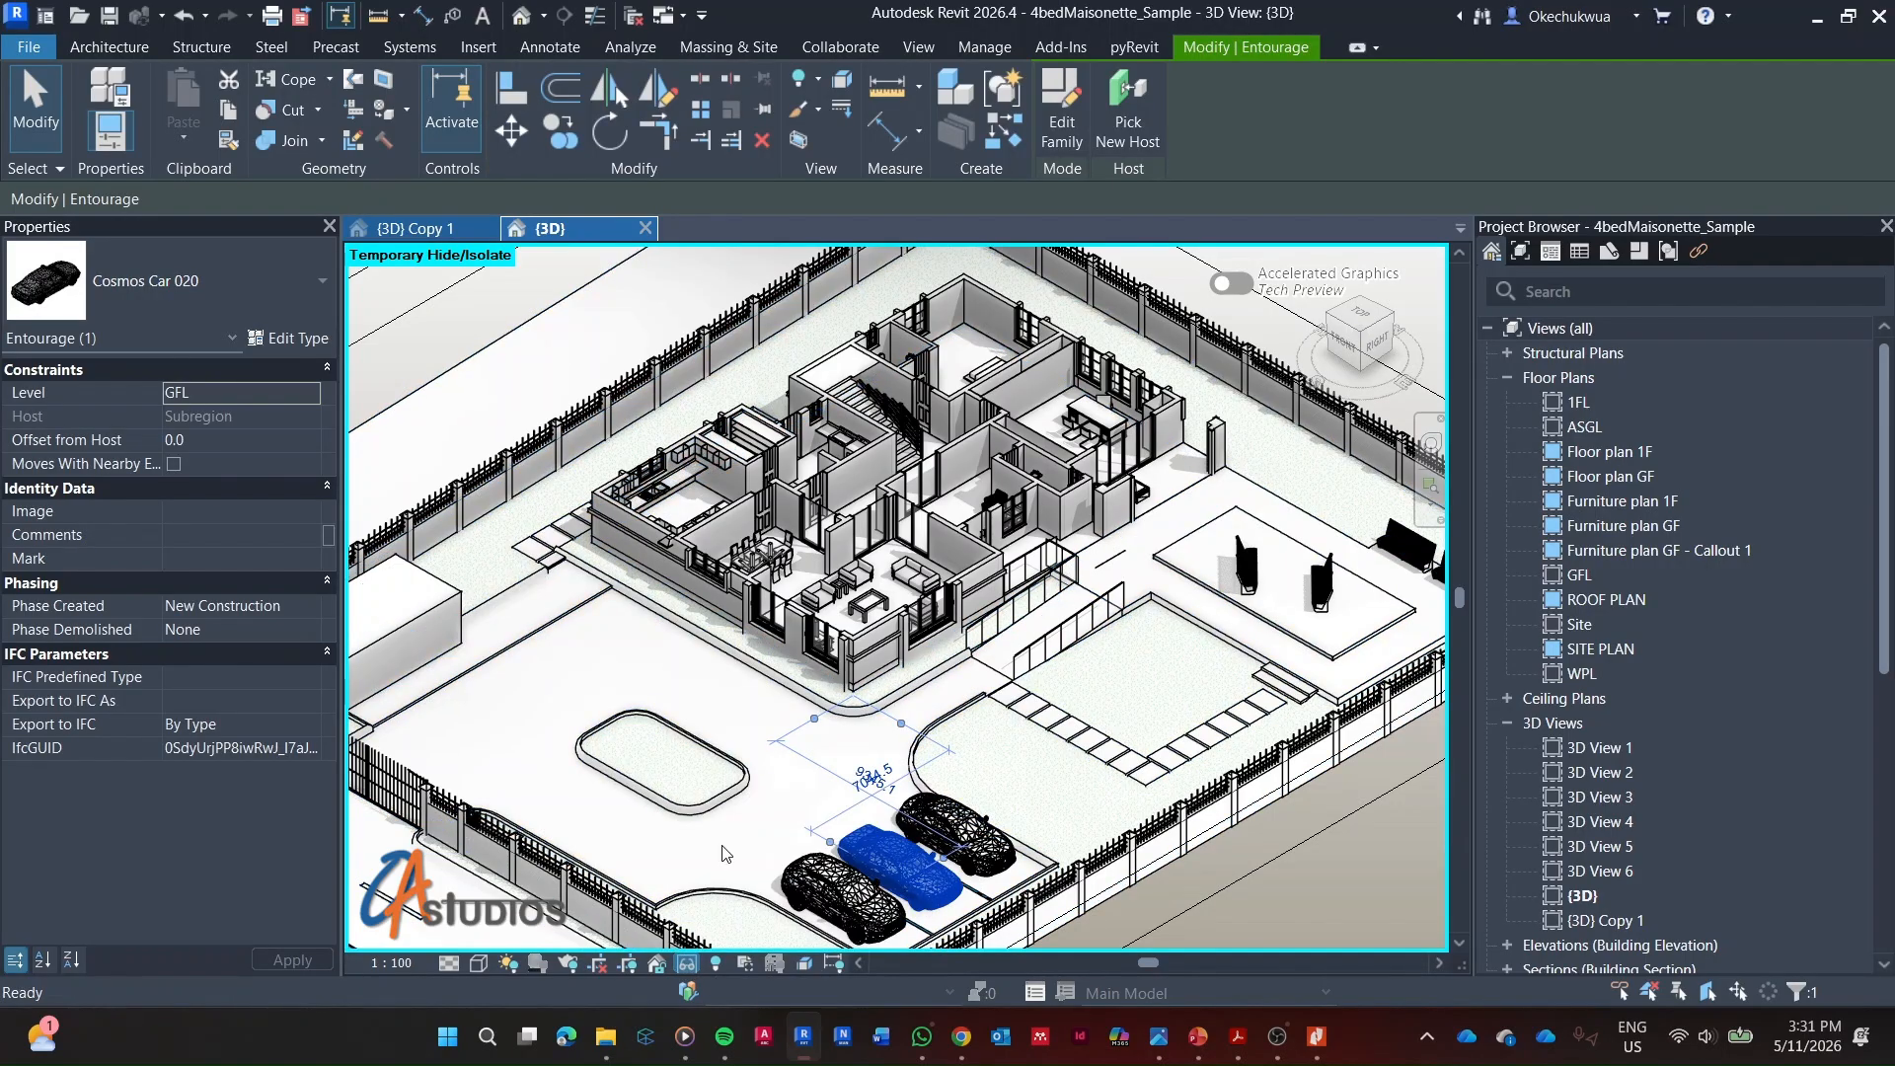
Raise the top face of the 3D view's section box to include the full height of the house
scroll(1033, 634, down, 2)
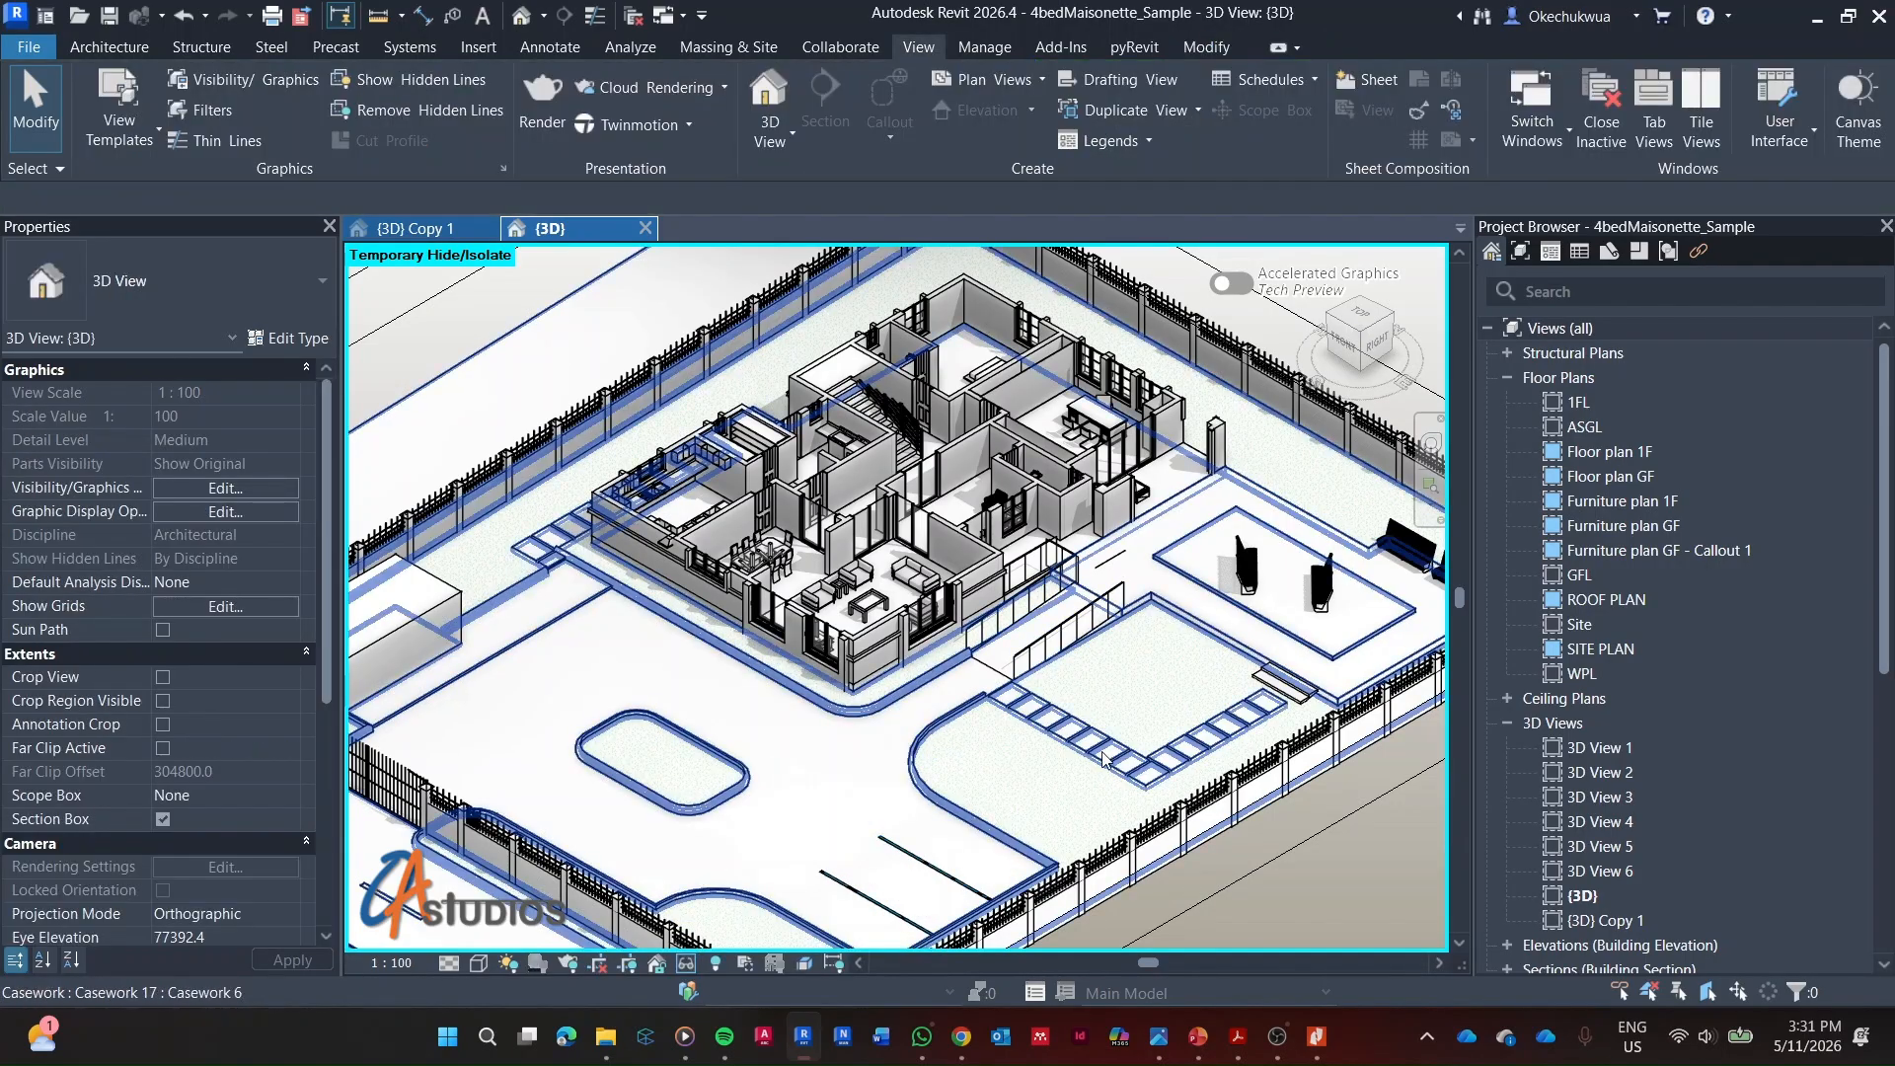
scroll(634, 758, down, 3)
scroll(635, 758, down, 2)
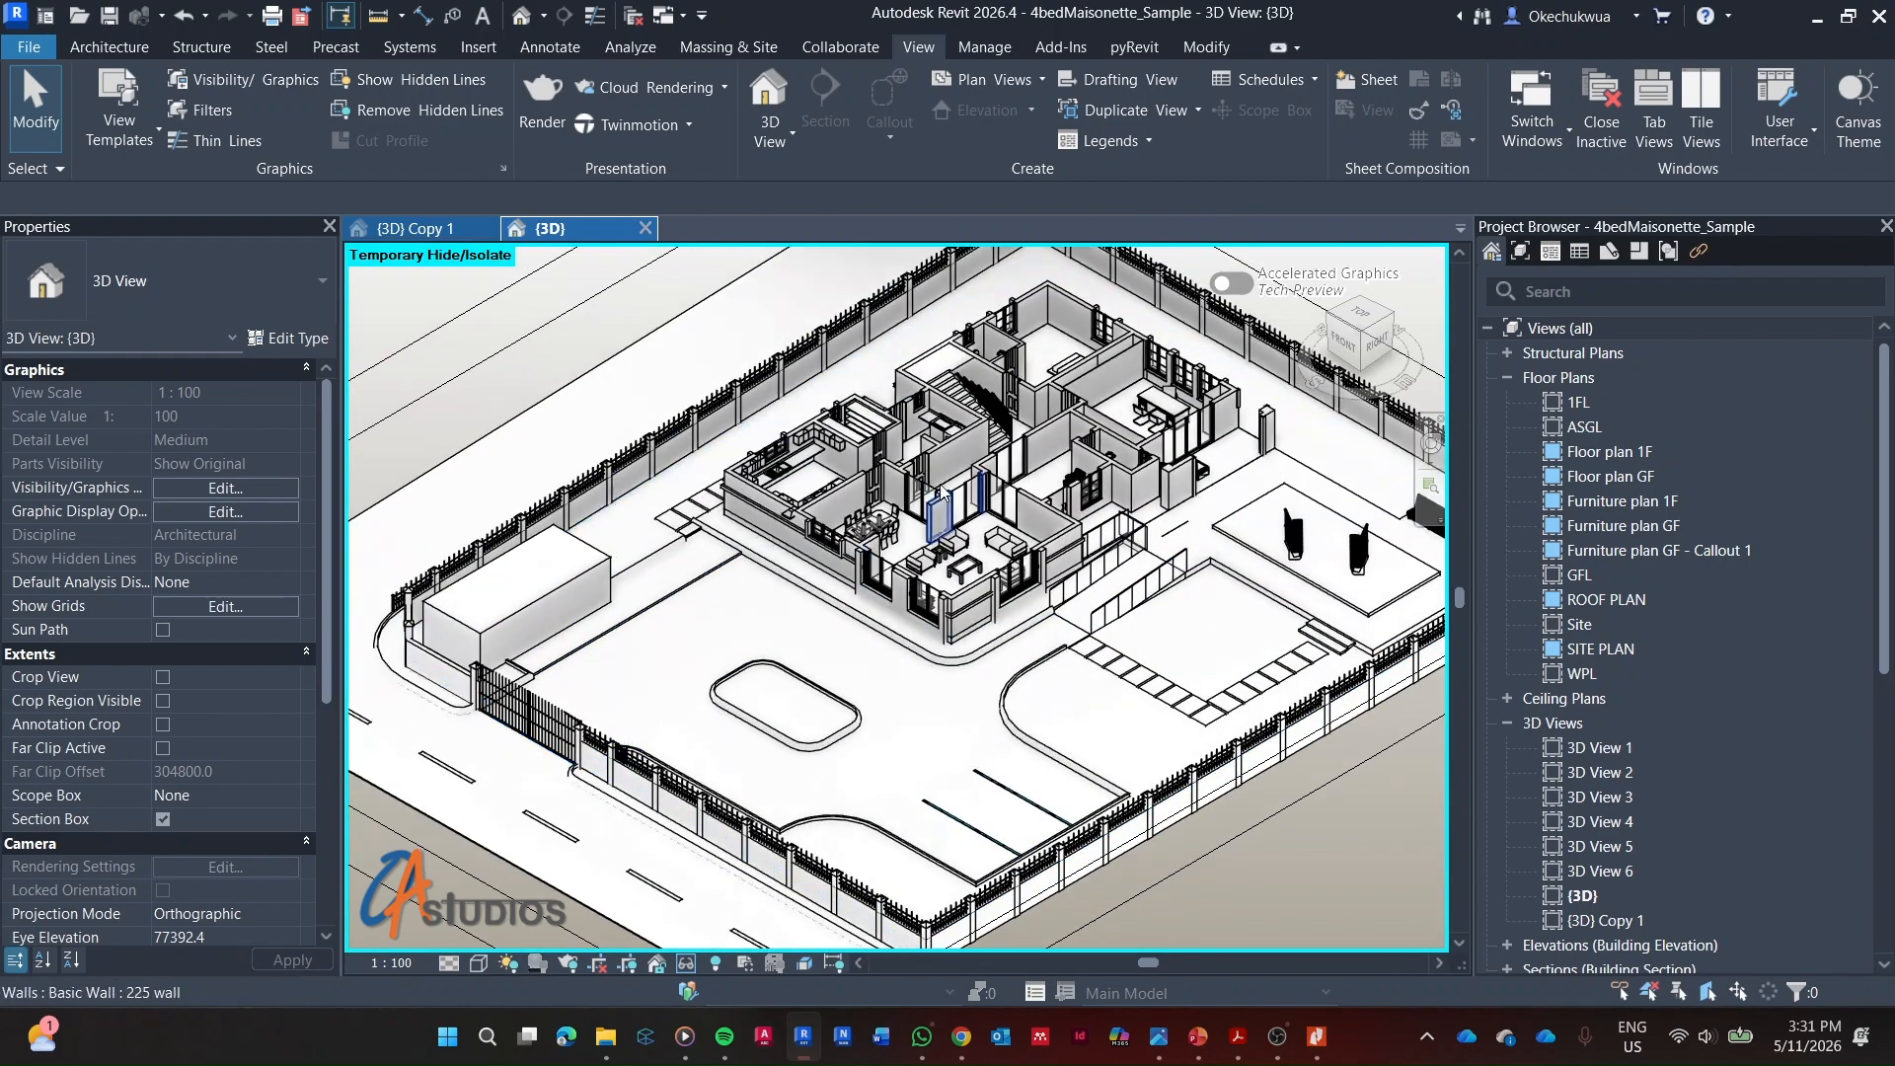
scroll(750, 800, down, 2)
click(840, 840)
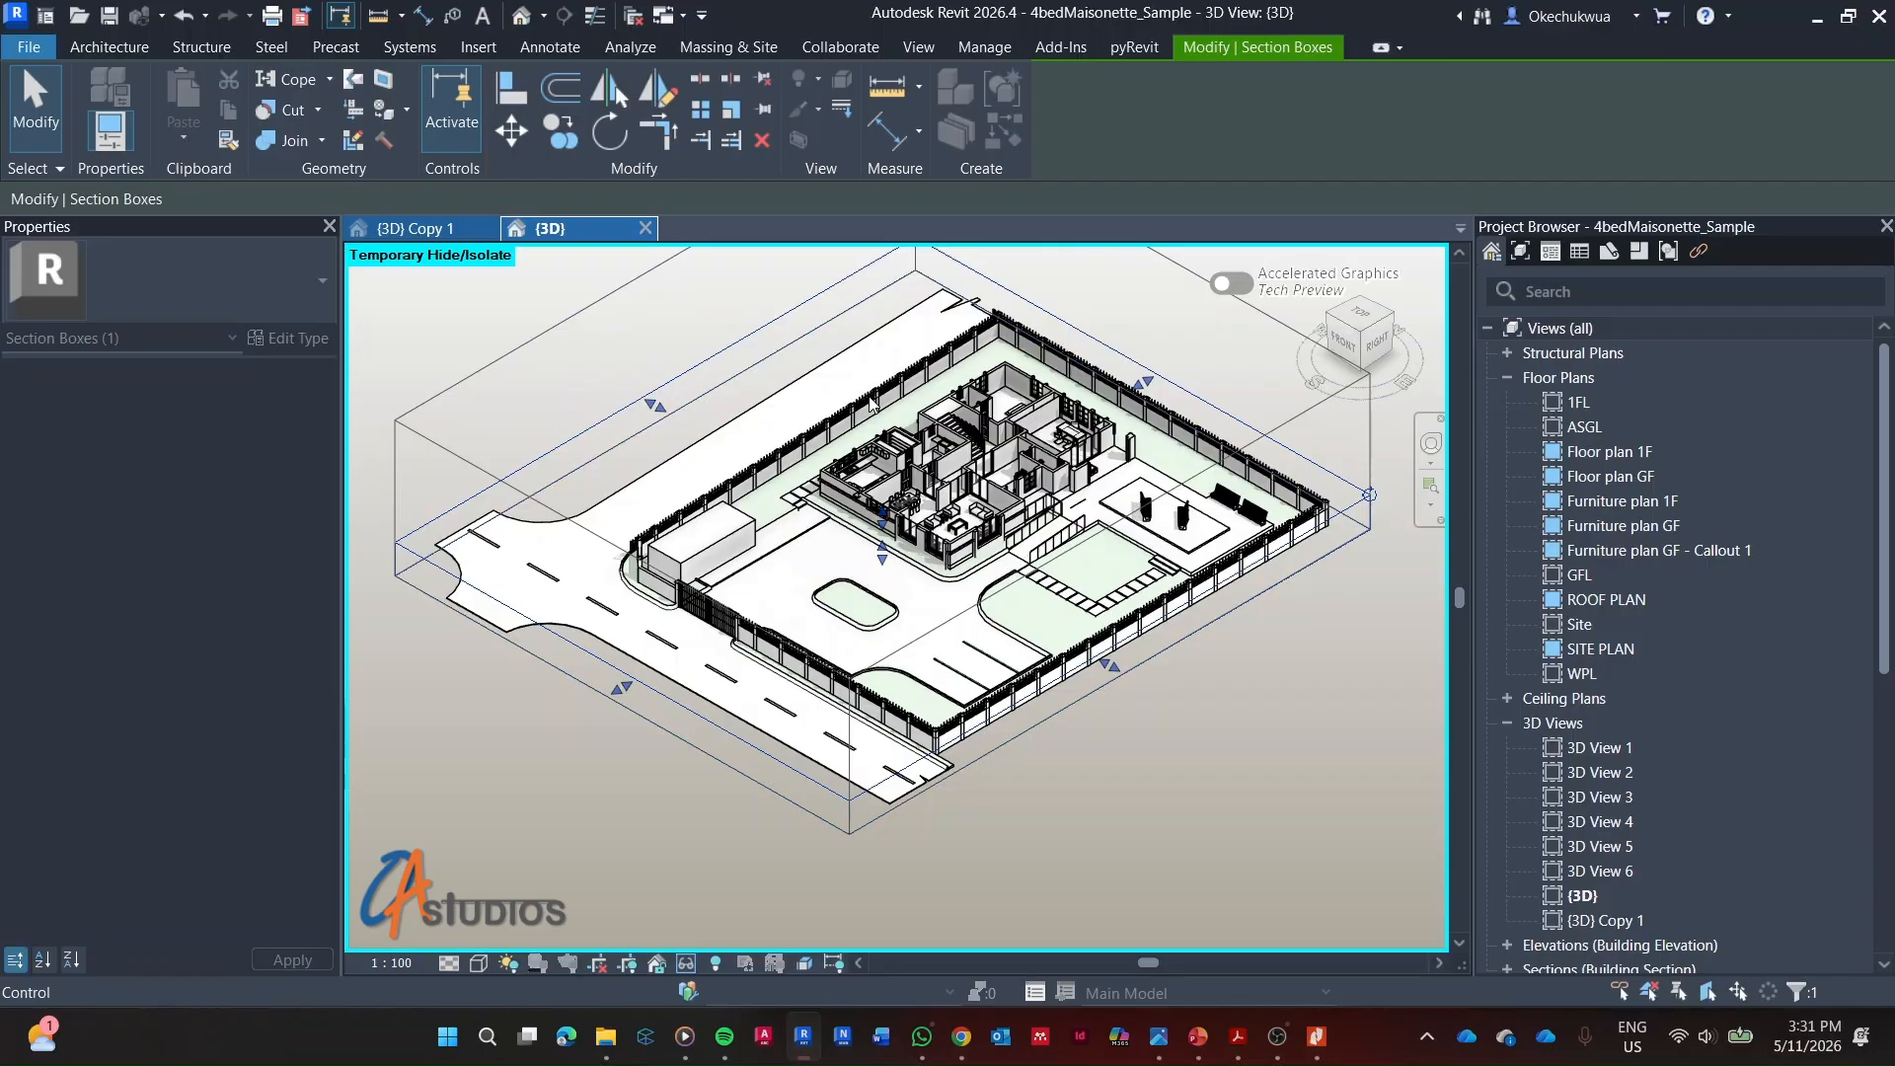
drag(878, 482, 880, 363)
Examine the front facade around the tall windows and select the exhaust hood on the ground-floor wall to identify it
shift+middle_drag(1069, 415, 1259, 340)
scroll(929, 553, up, 4)
scroll(934, 609, up, 3)
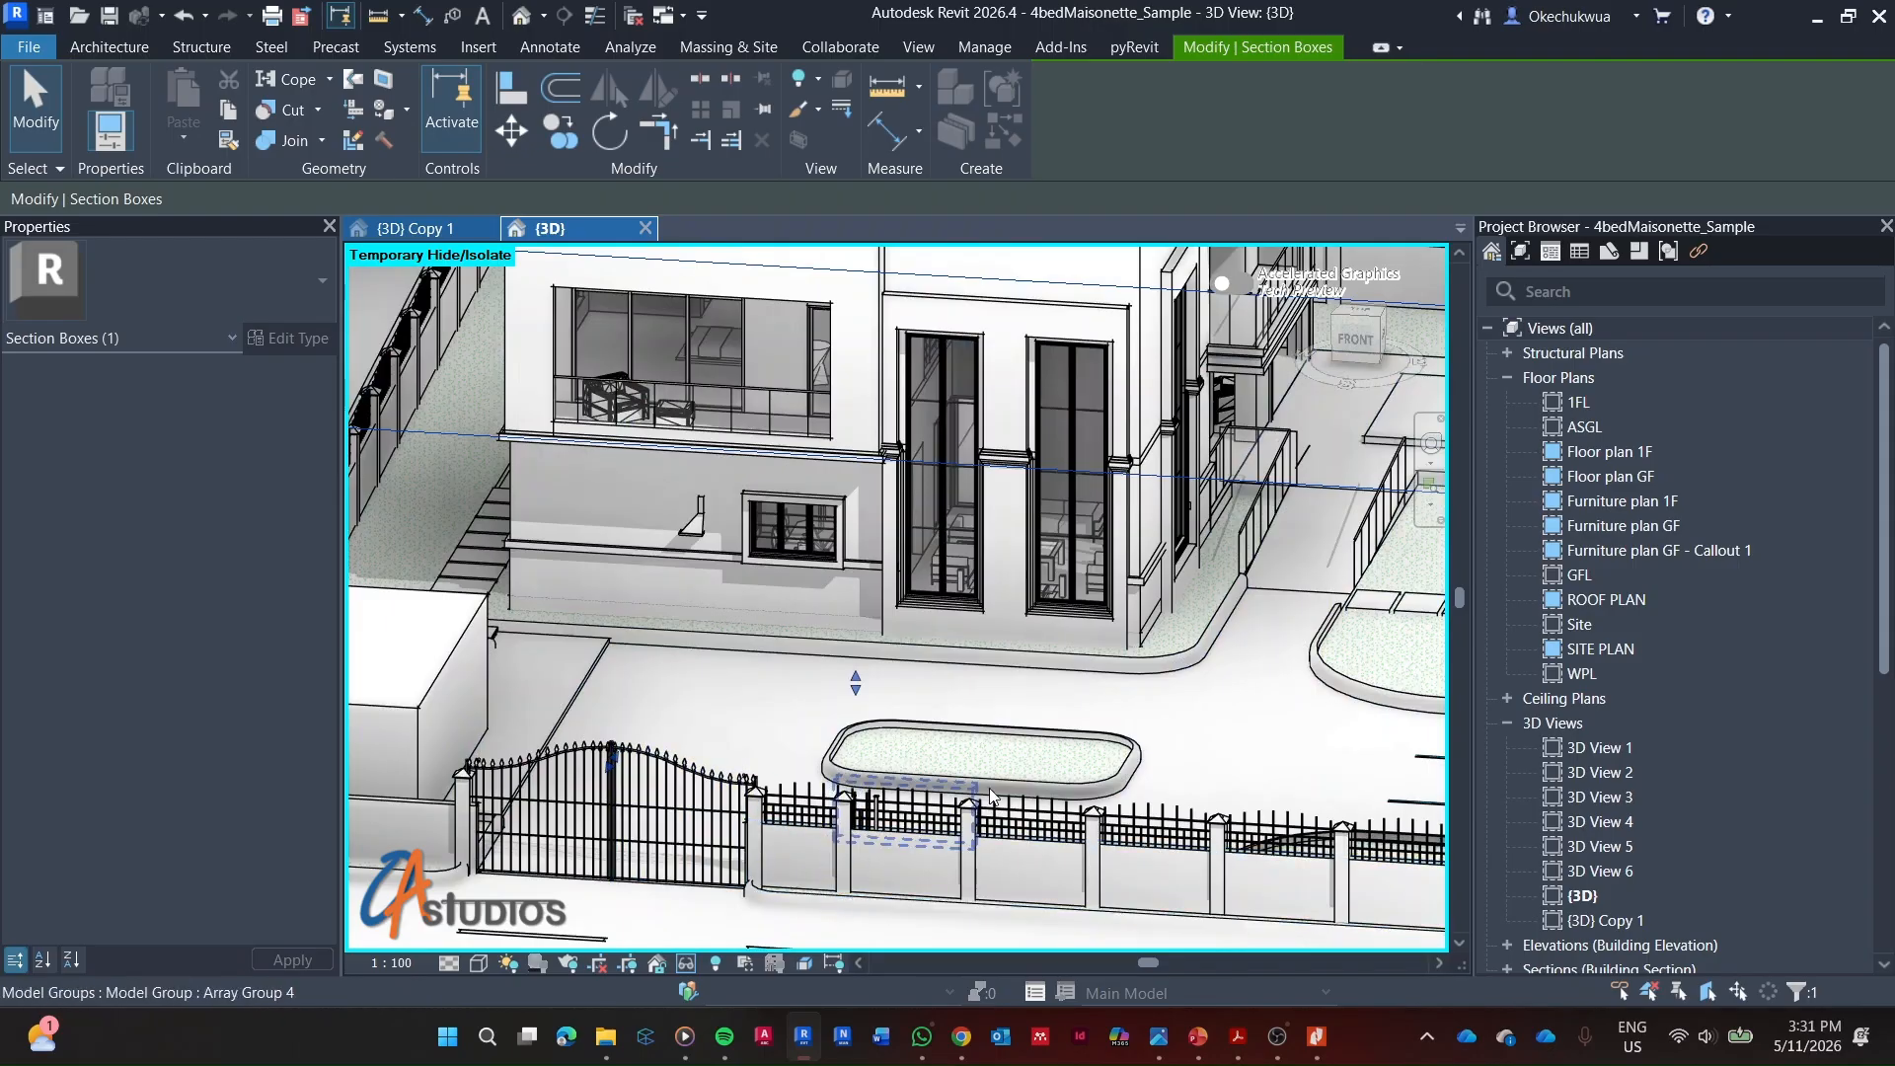
shift+middle_drag(1135, 742, 1017, 760)
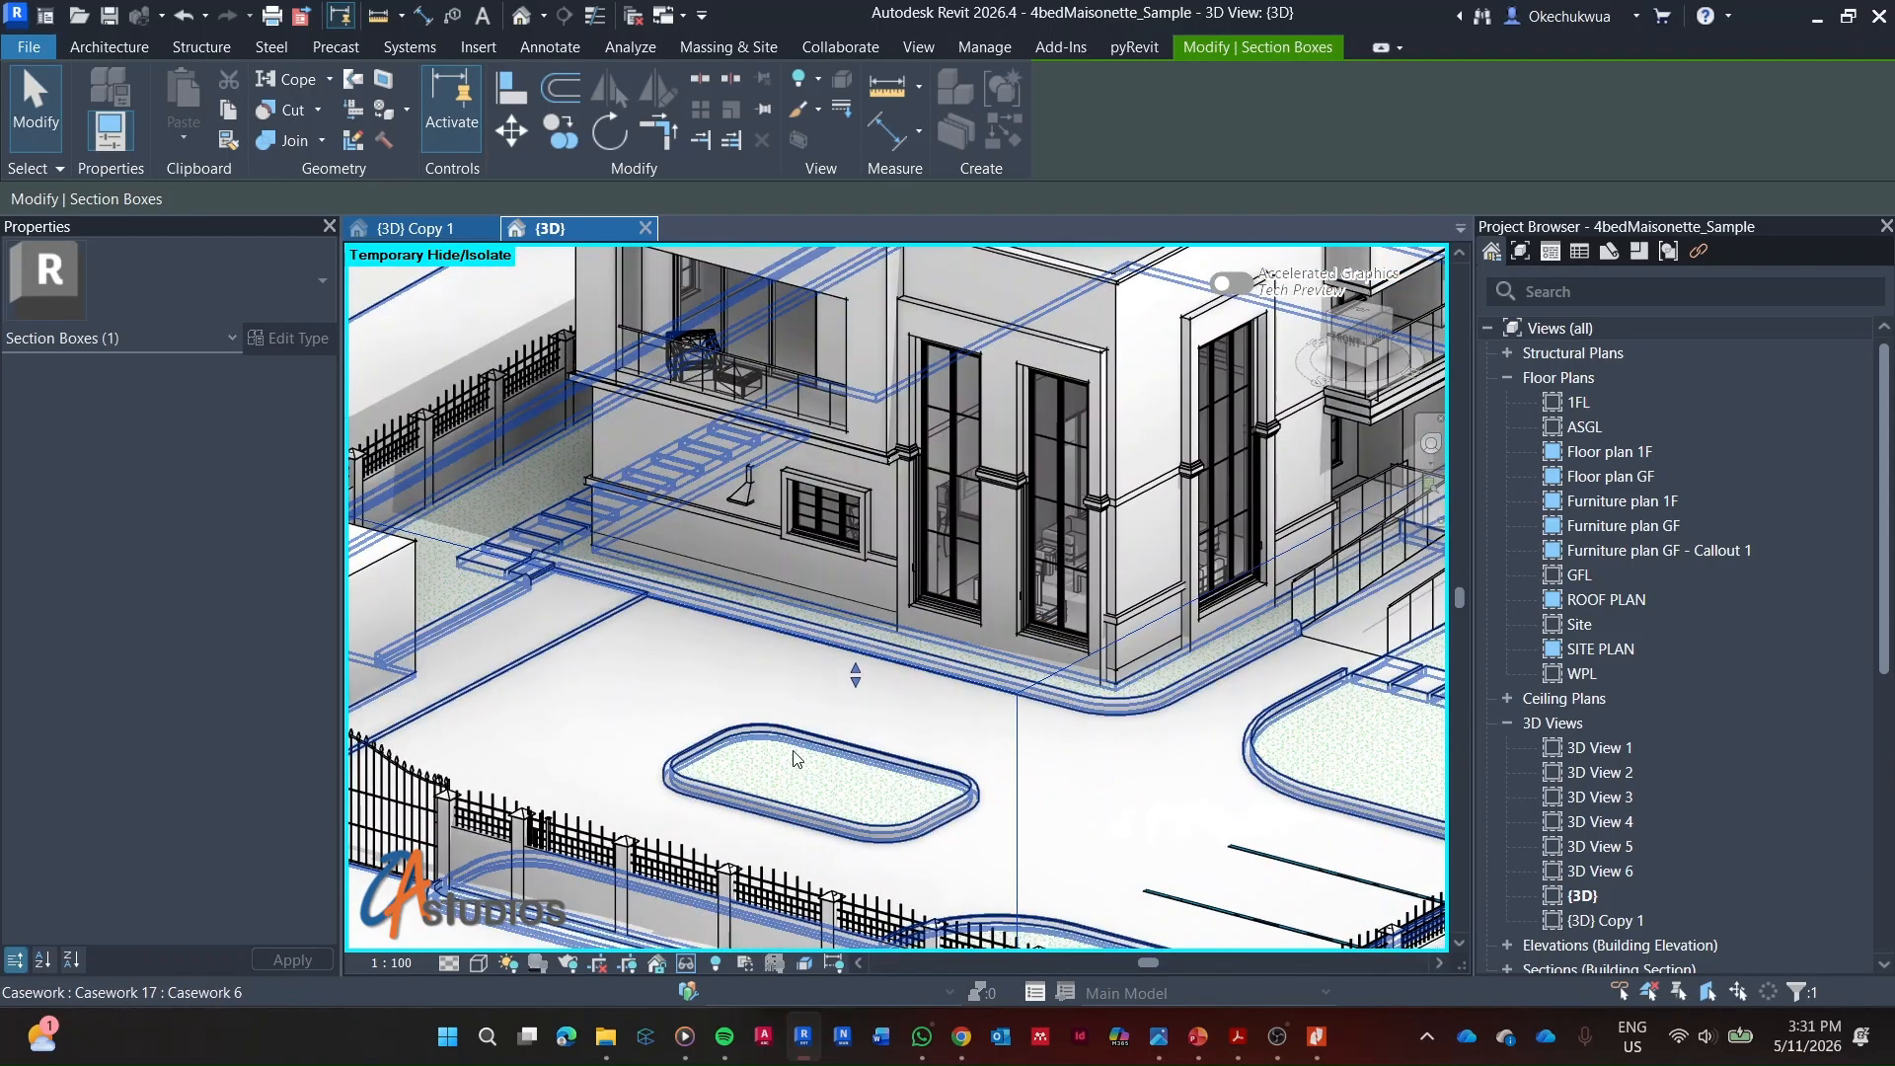
scroll(681, 735, down, 3)
scroll(834, 485, up, 4)
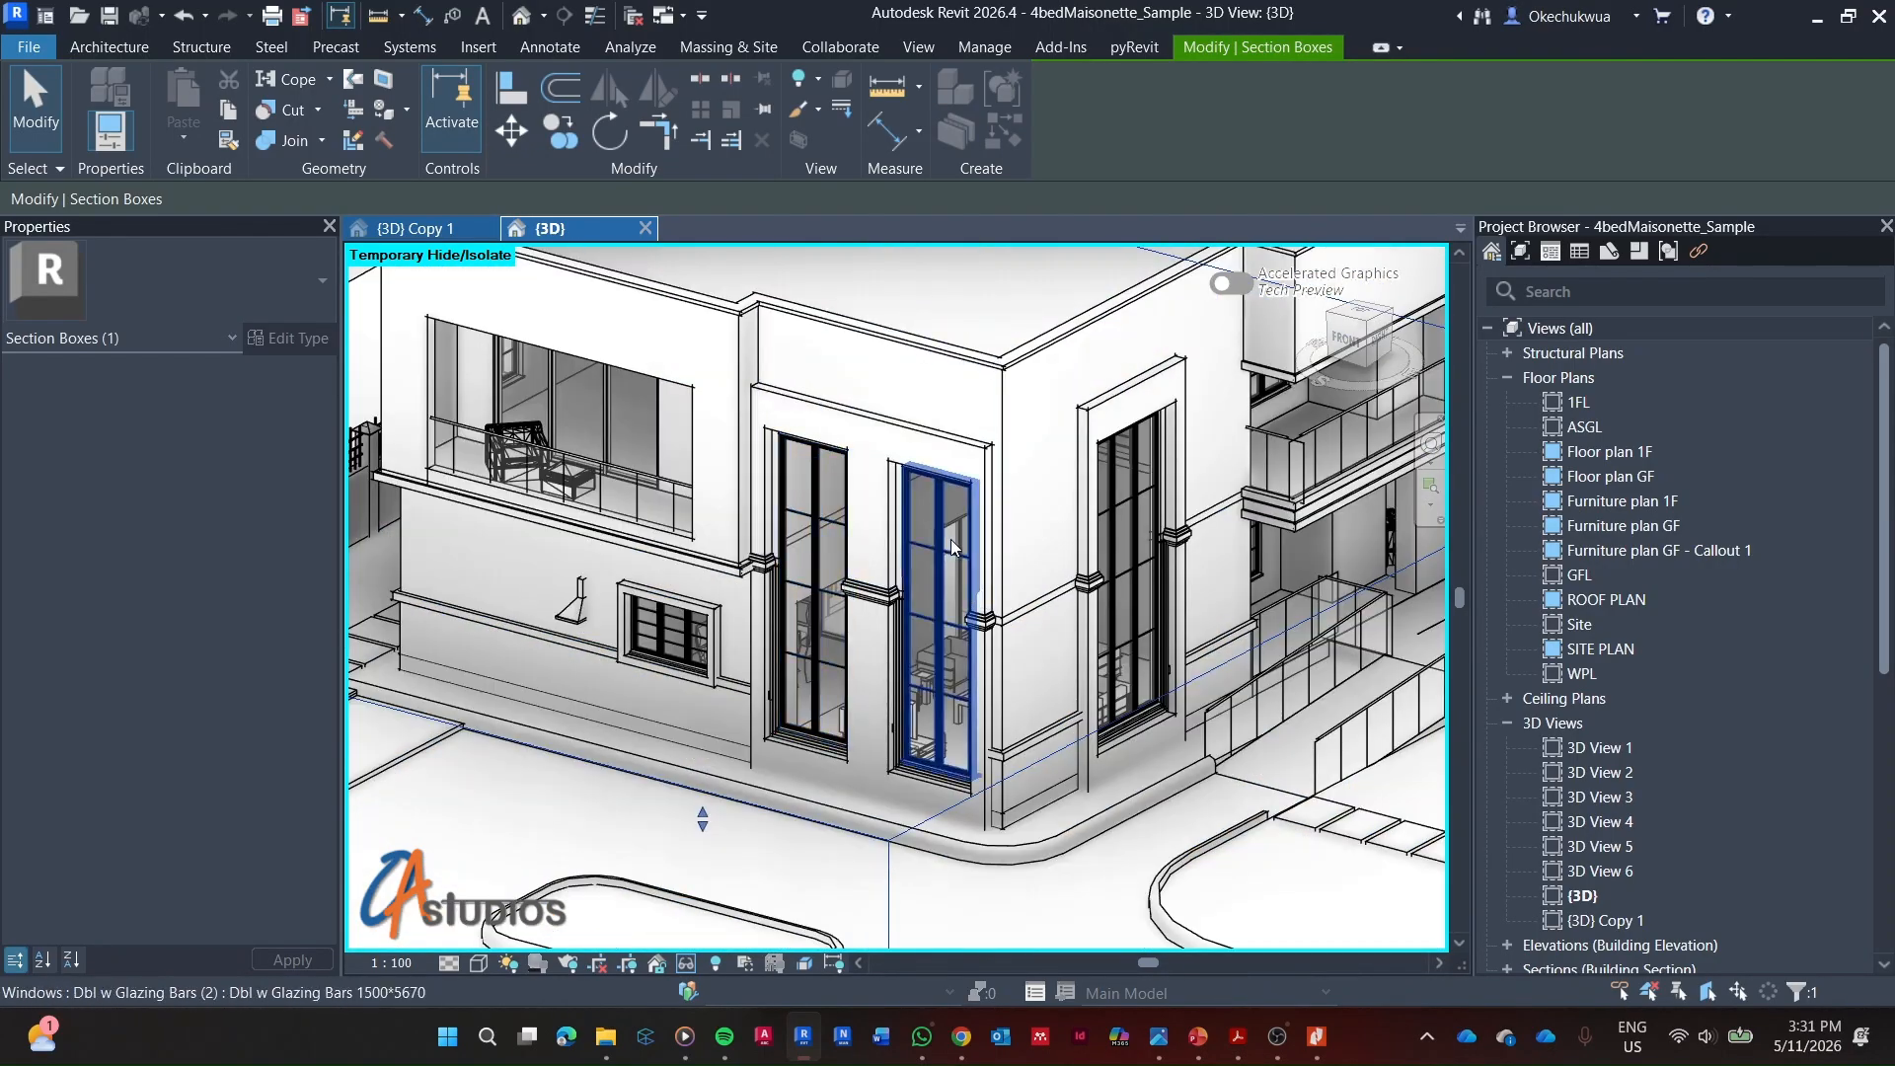
scroll(440, 664, up, 2)
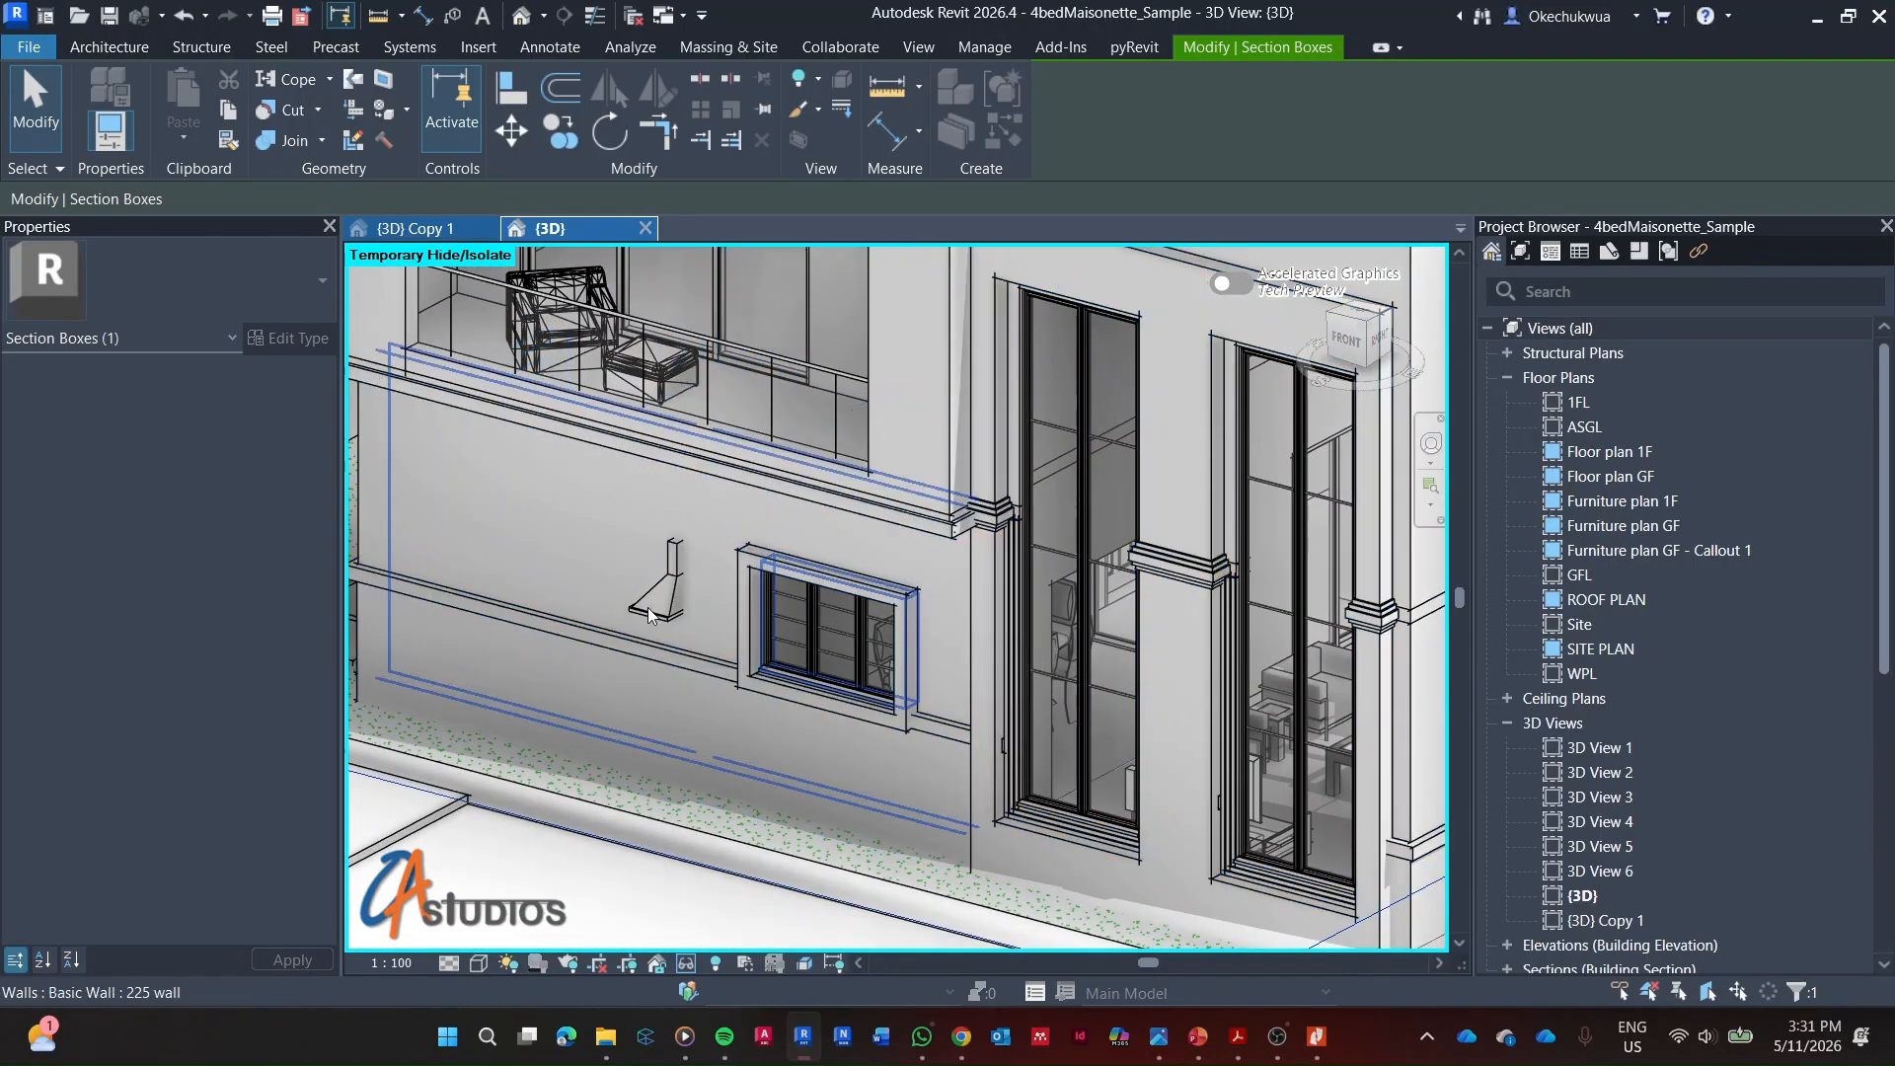
click(680, 563)
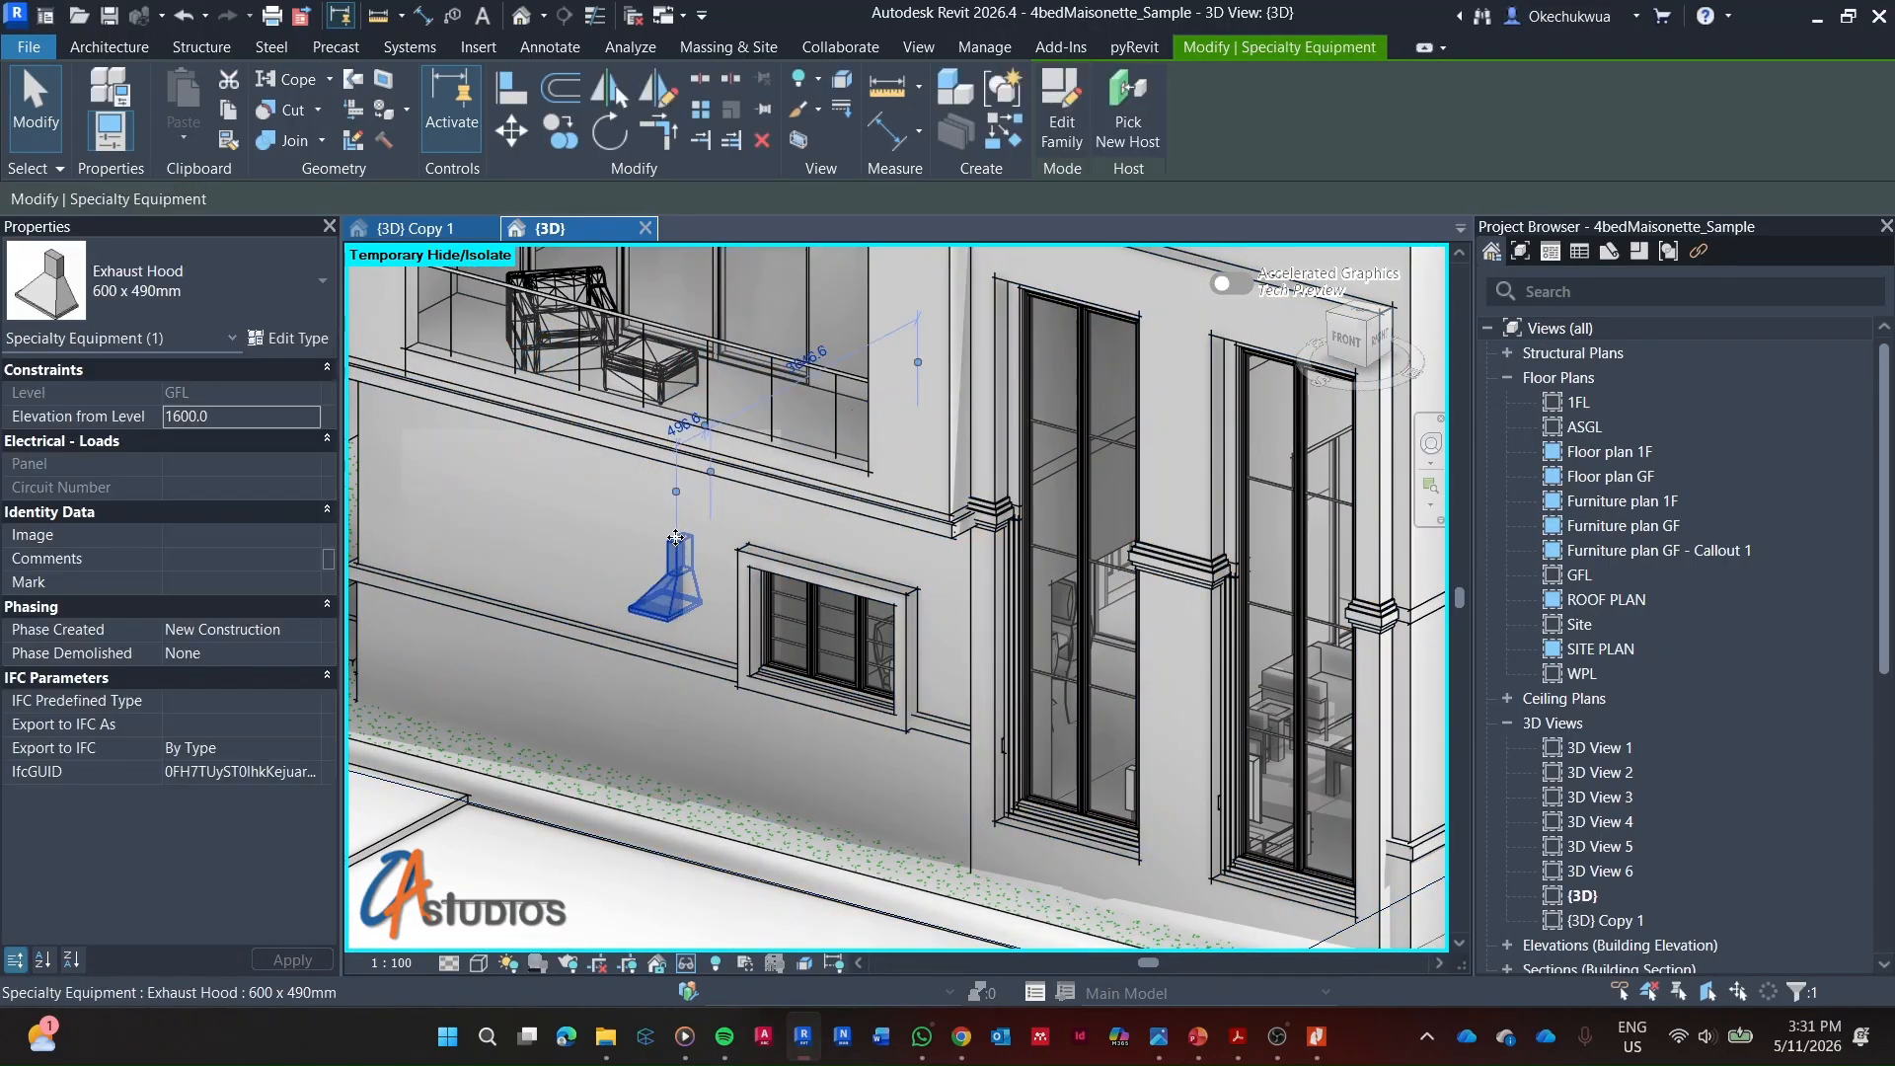
scroll(573, 612, down, 2)
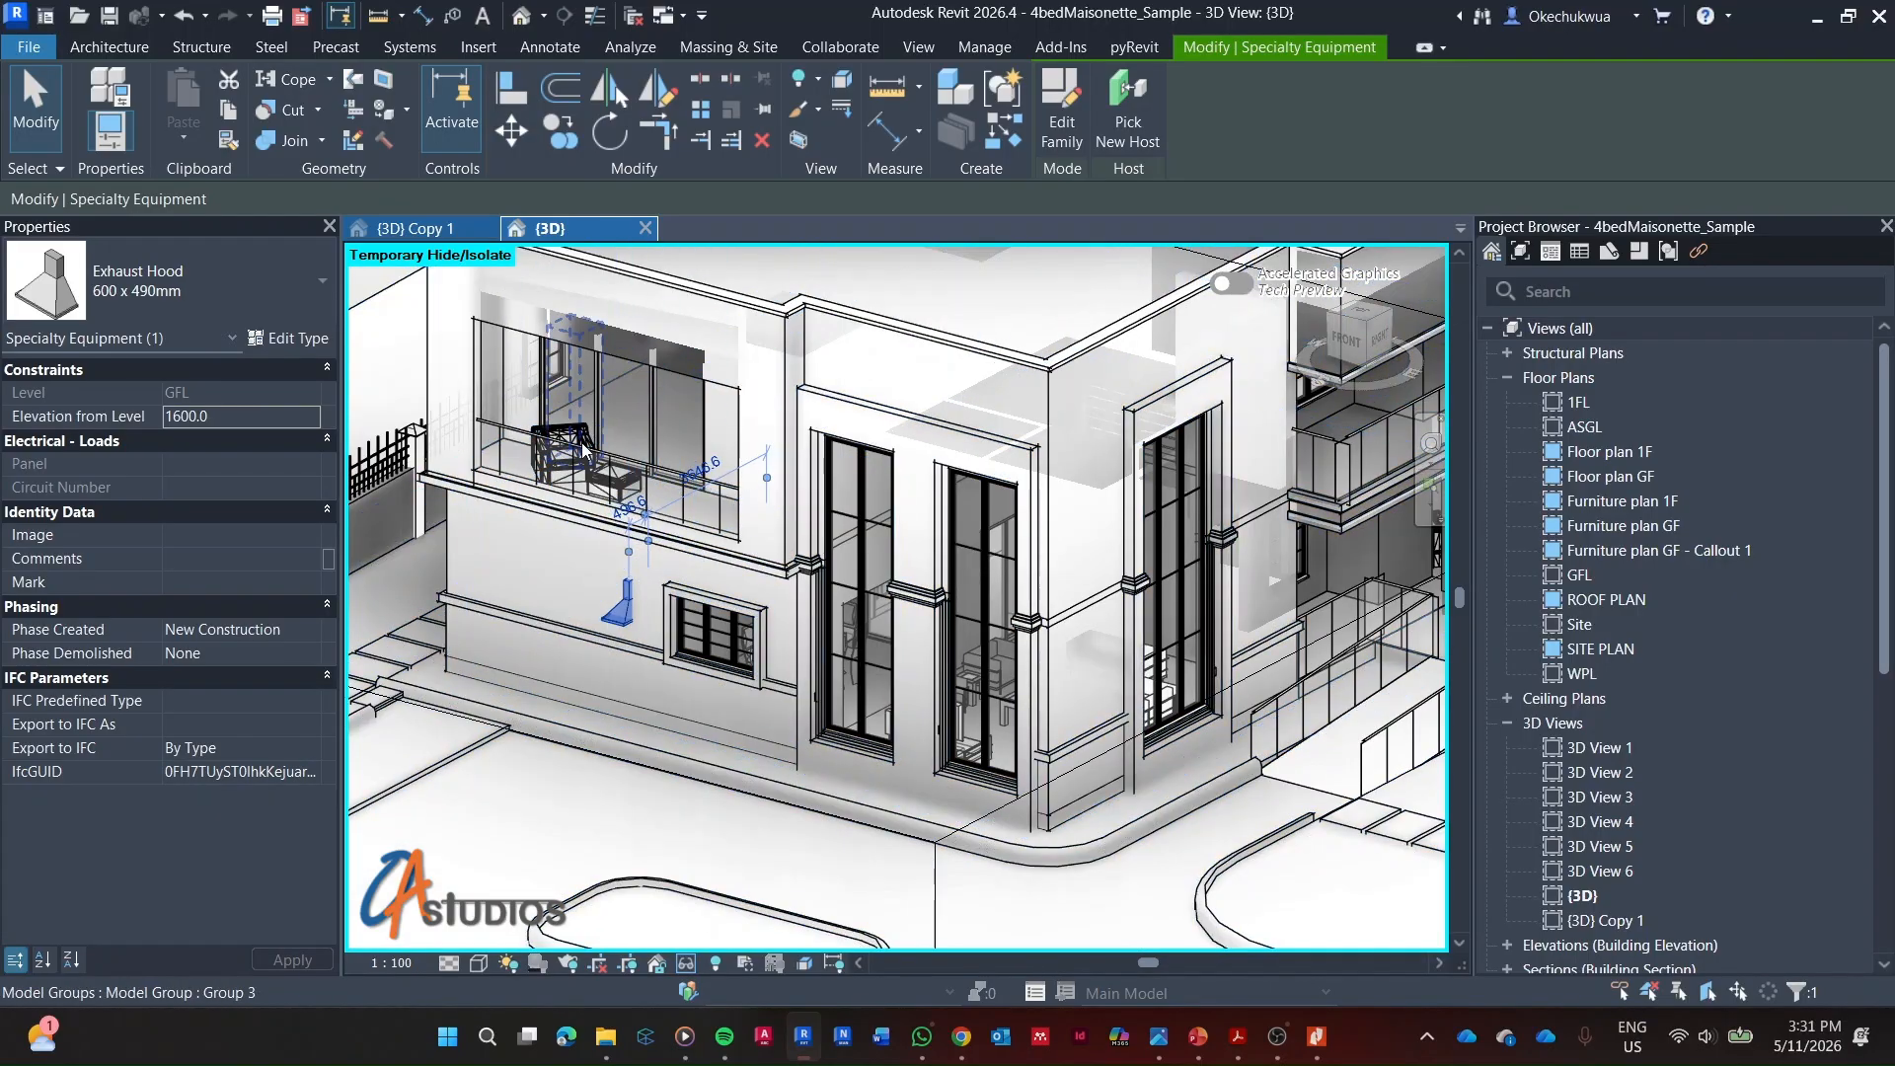
Examine the entrance ramp, railings, paved paths and raised seating terrace beside the house, and view the whole site from the front
scroll(515, 625, down, 3)
scroll(1157, 564, up, 4)
scroll(954, 684, down, 3)
scroll(881, 749, up, 4)
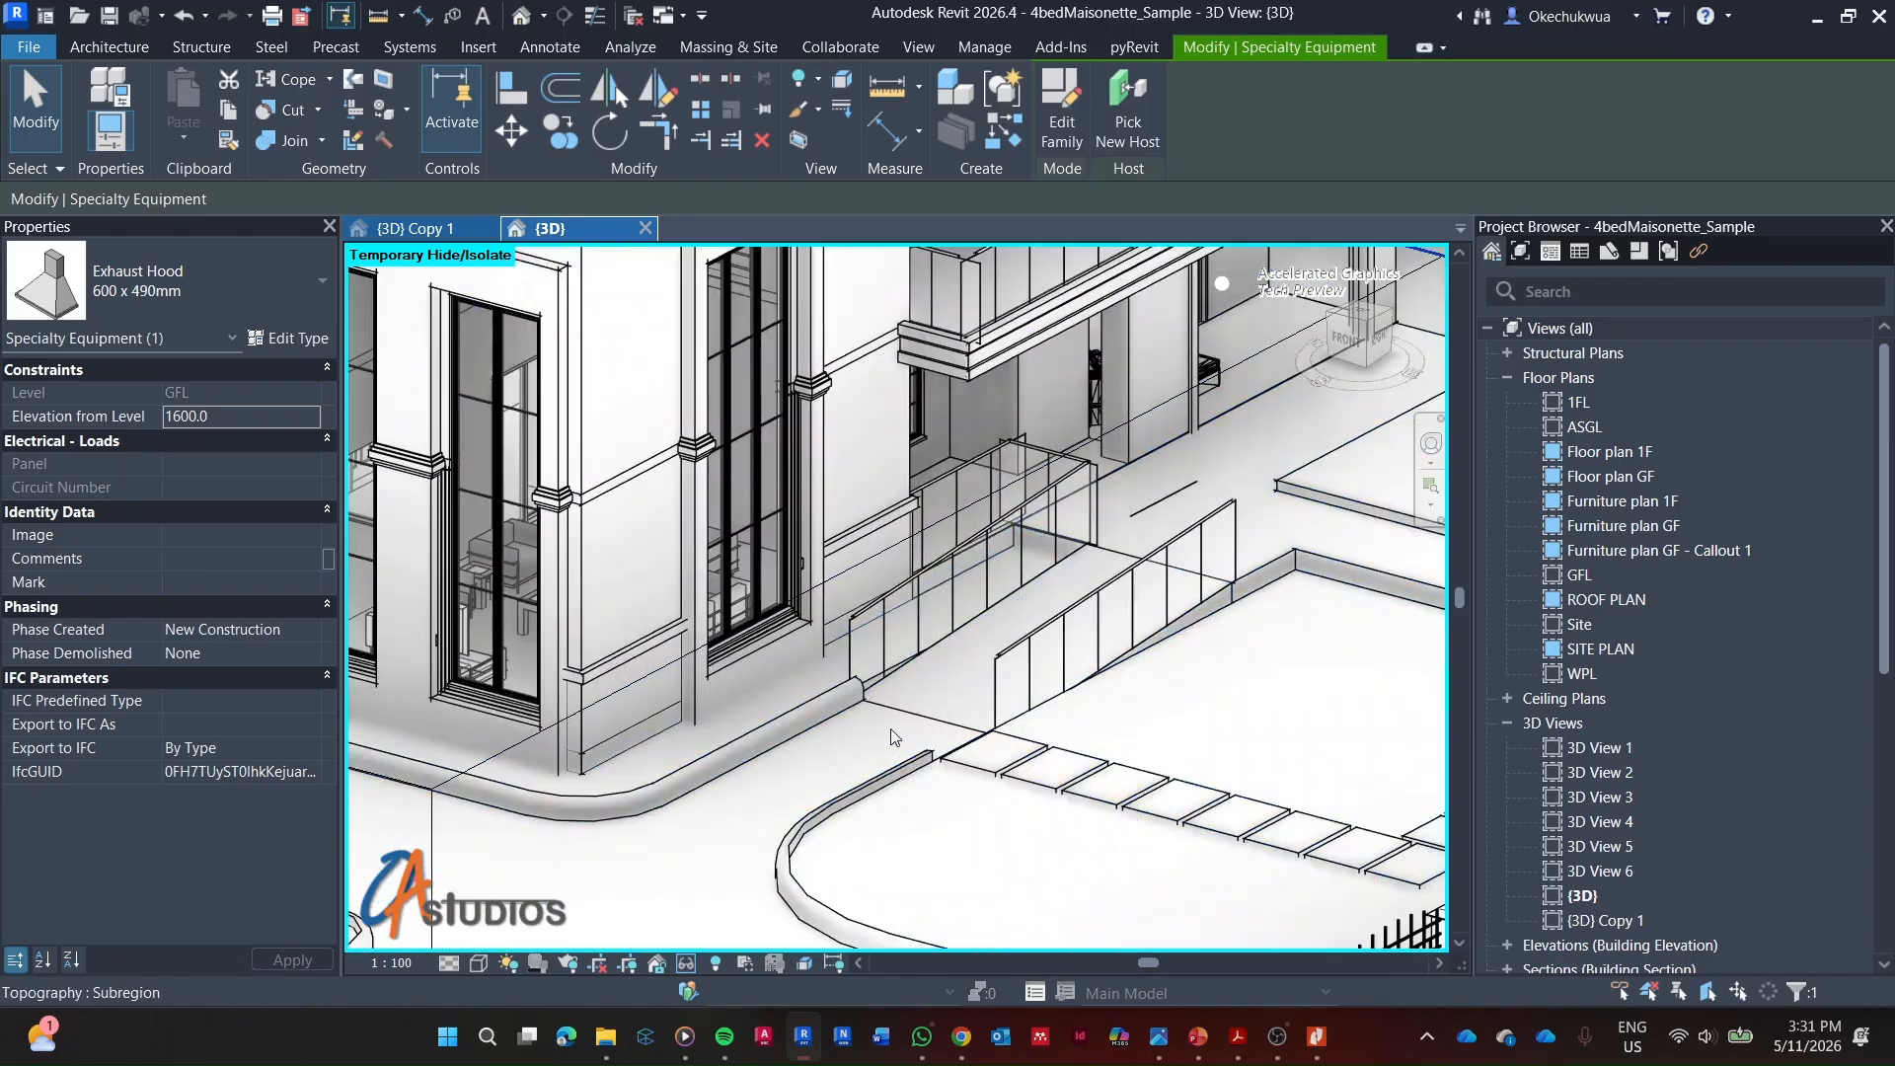
scroll(1220, 480, down, 2)
scroll(1220, 480, down, 3)
scroll(1157, 584, up, 4)
scroll(870, 474, up, 3)
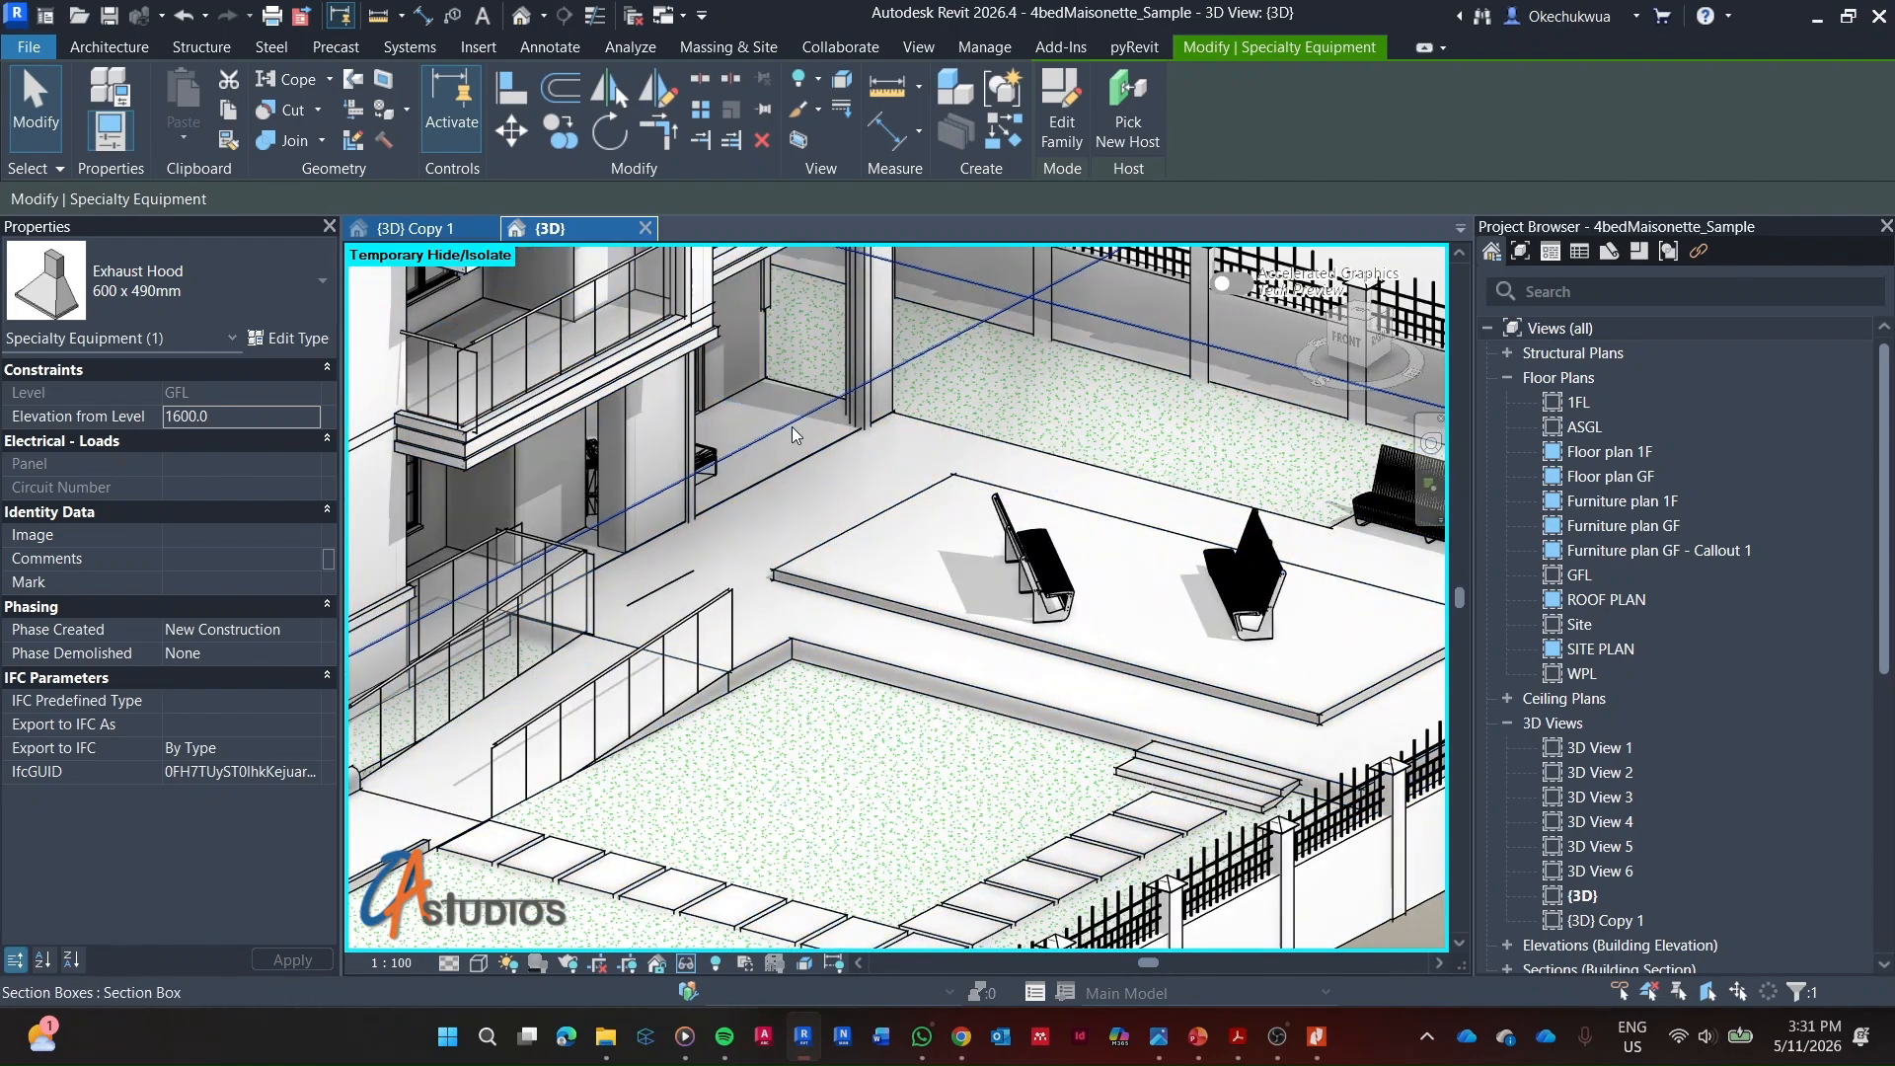
shift+middle_drag(885, 483, 763, 447)
scroll(876, 744, up, 2)
scroll(748, 570, down, 3)
shift+middle_drag(786, 573, 889, 528)
scroll(726, 538, up, 3)
shift+middle_drag(725, 538, 869, 612)
scroll(538, 606, down, 3)
scroll(704, 556, down, 4)
scroll(1107, 573, down, 3)
shift+middle_drag(691, 553, 927, 582)
scroll(1106, 596, down, 3)
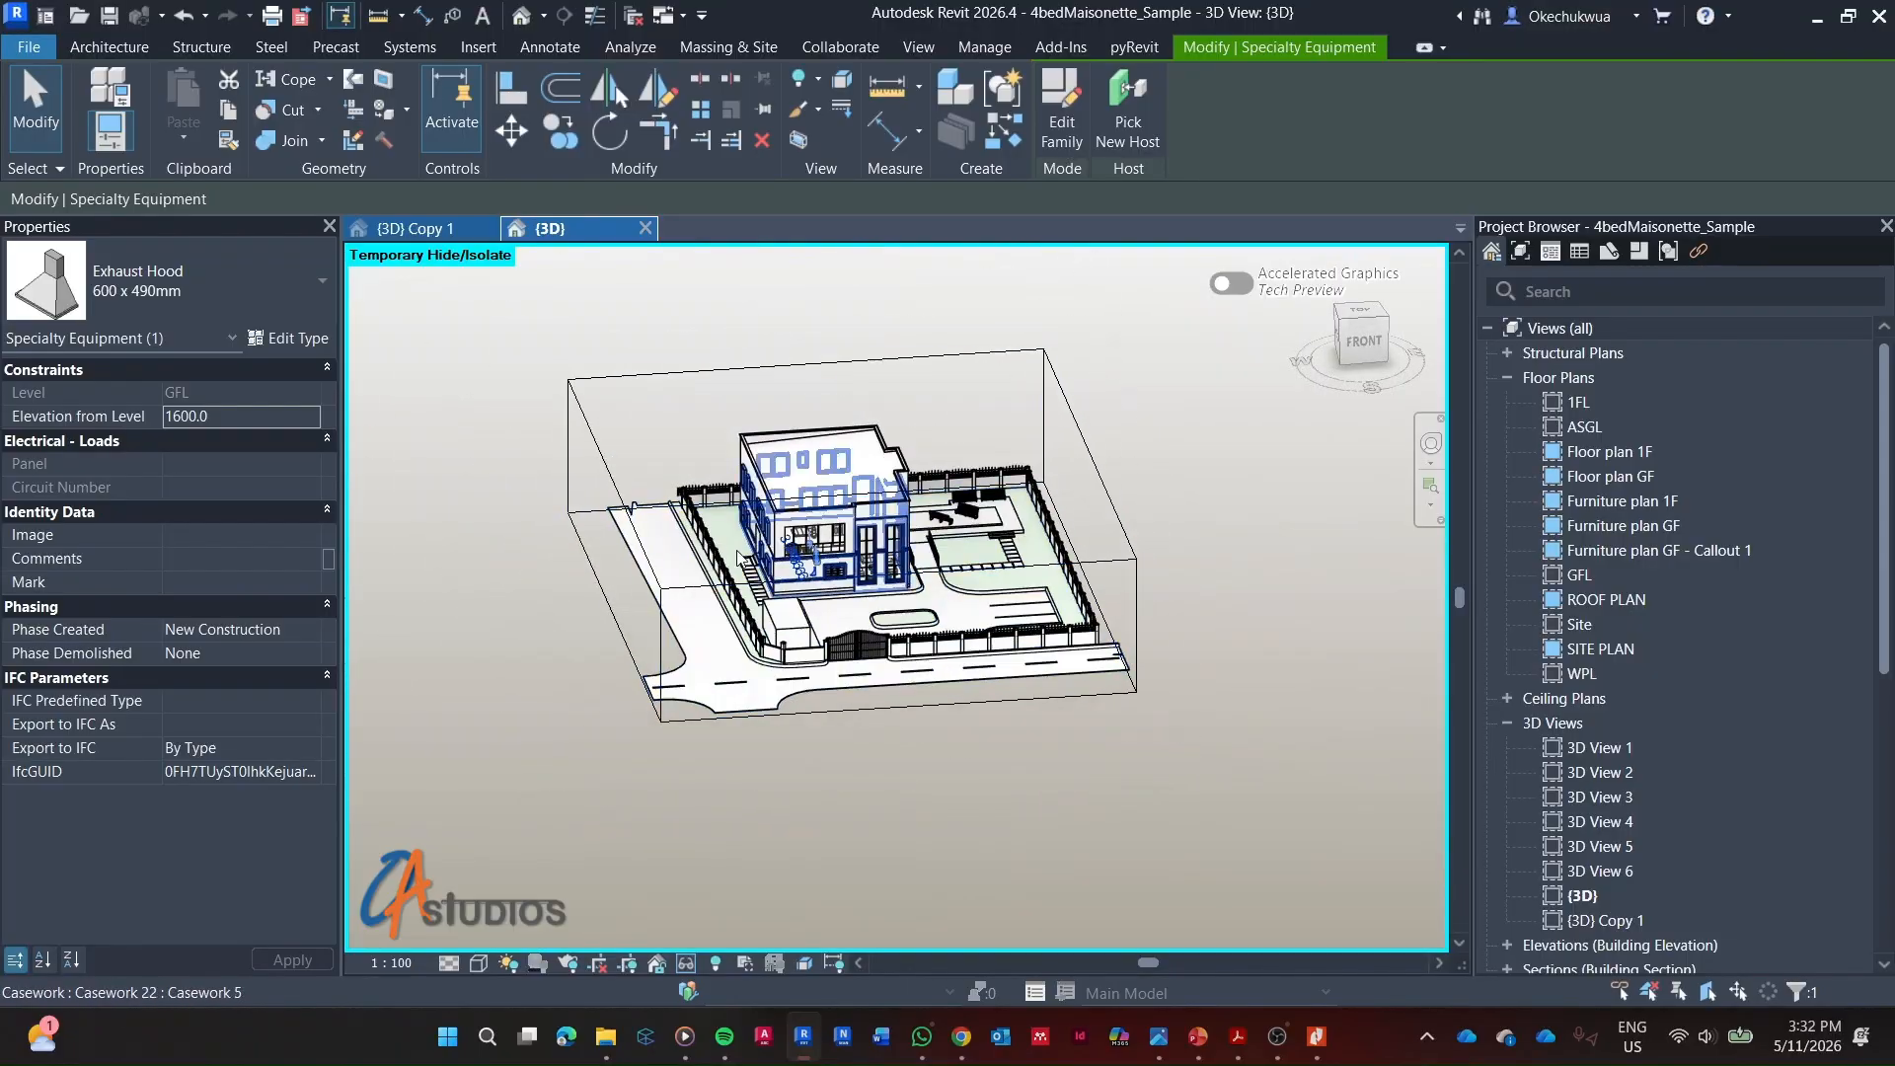
Inspect the stepped side path by selecting its casework, view its extent around the compound, and clear the selection
scroll(764, 570, up, 6)
scroll(707, 628, up, 5)
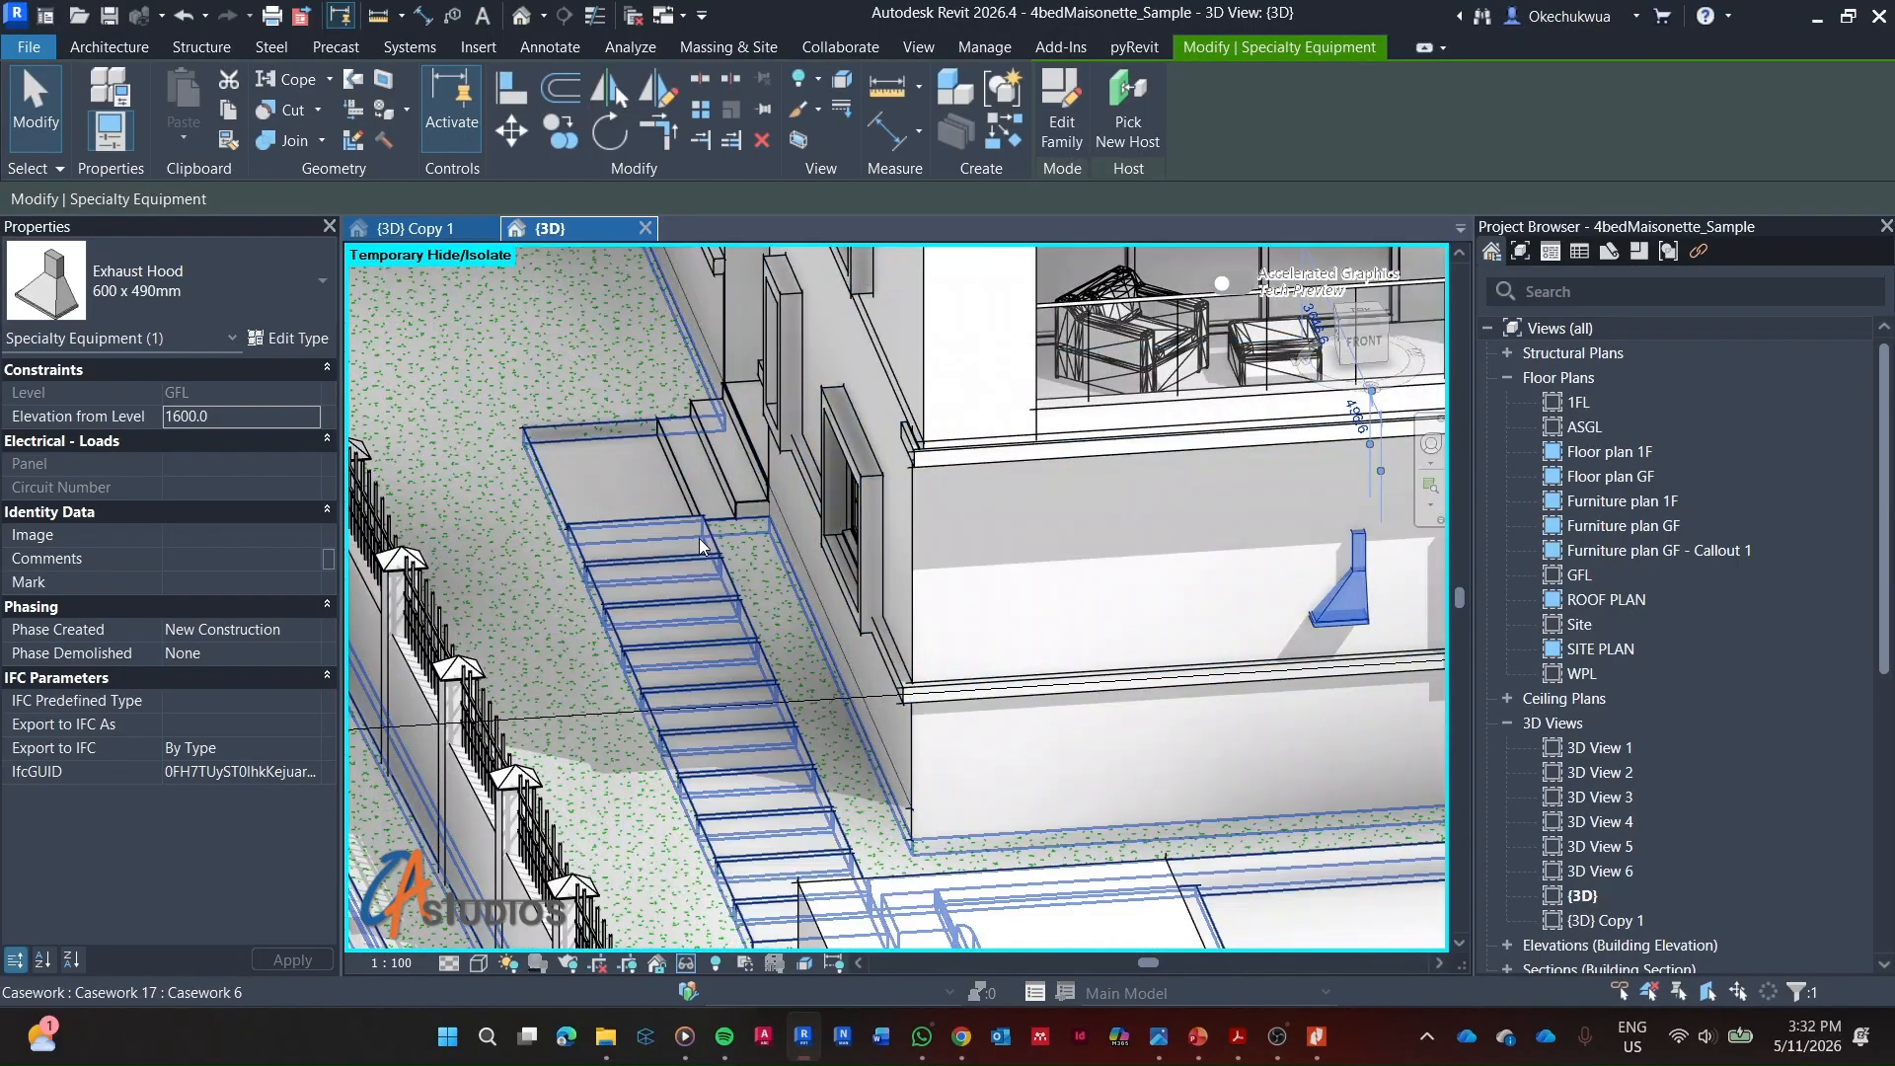
click(701, 545)
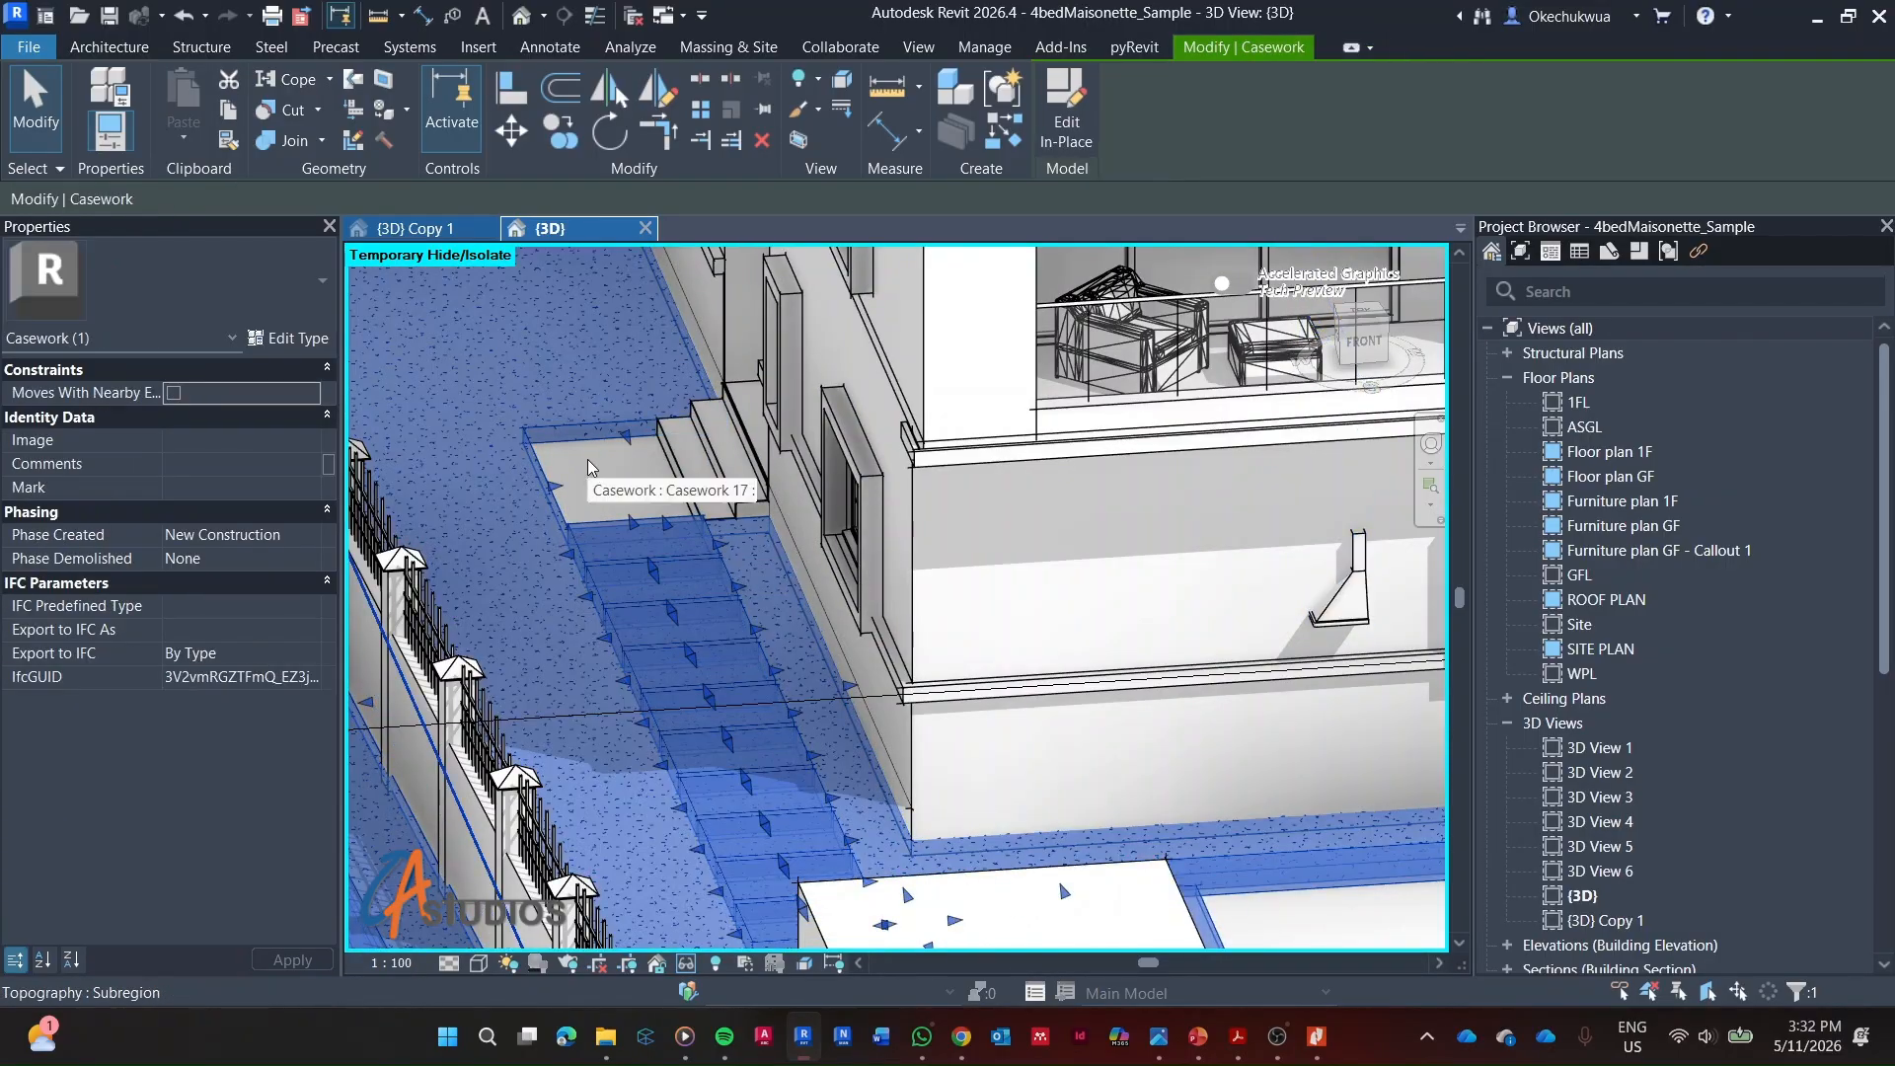
scroll(588, 454, down, 5)
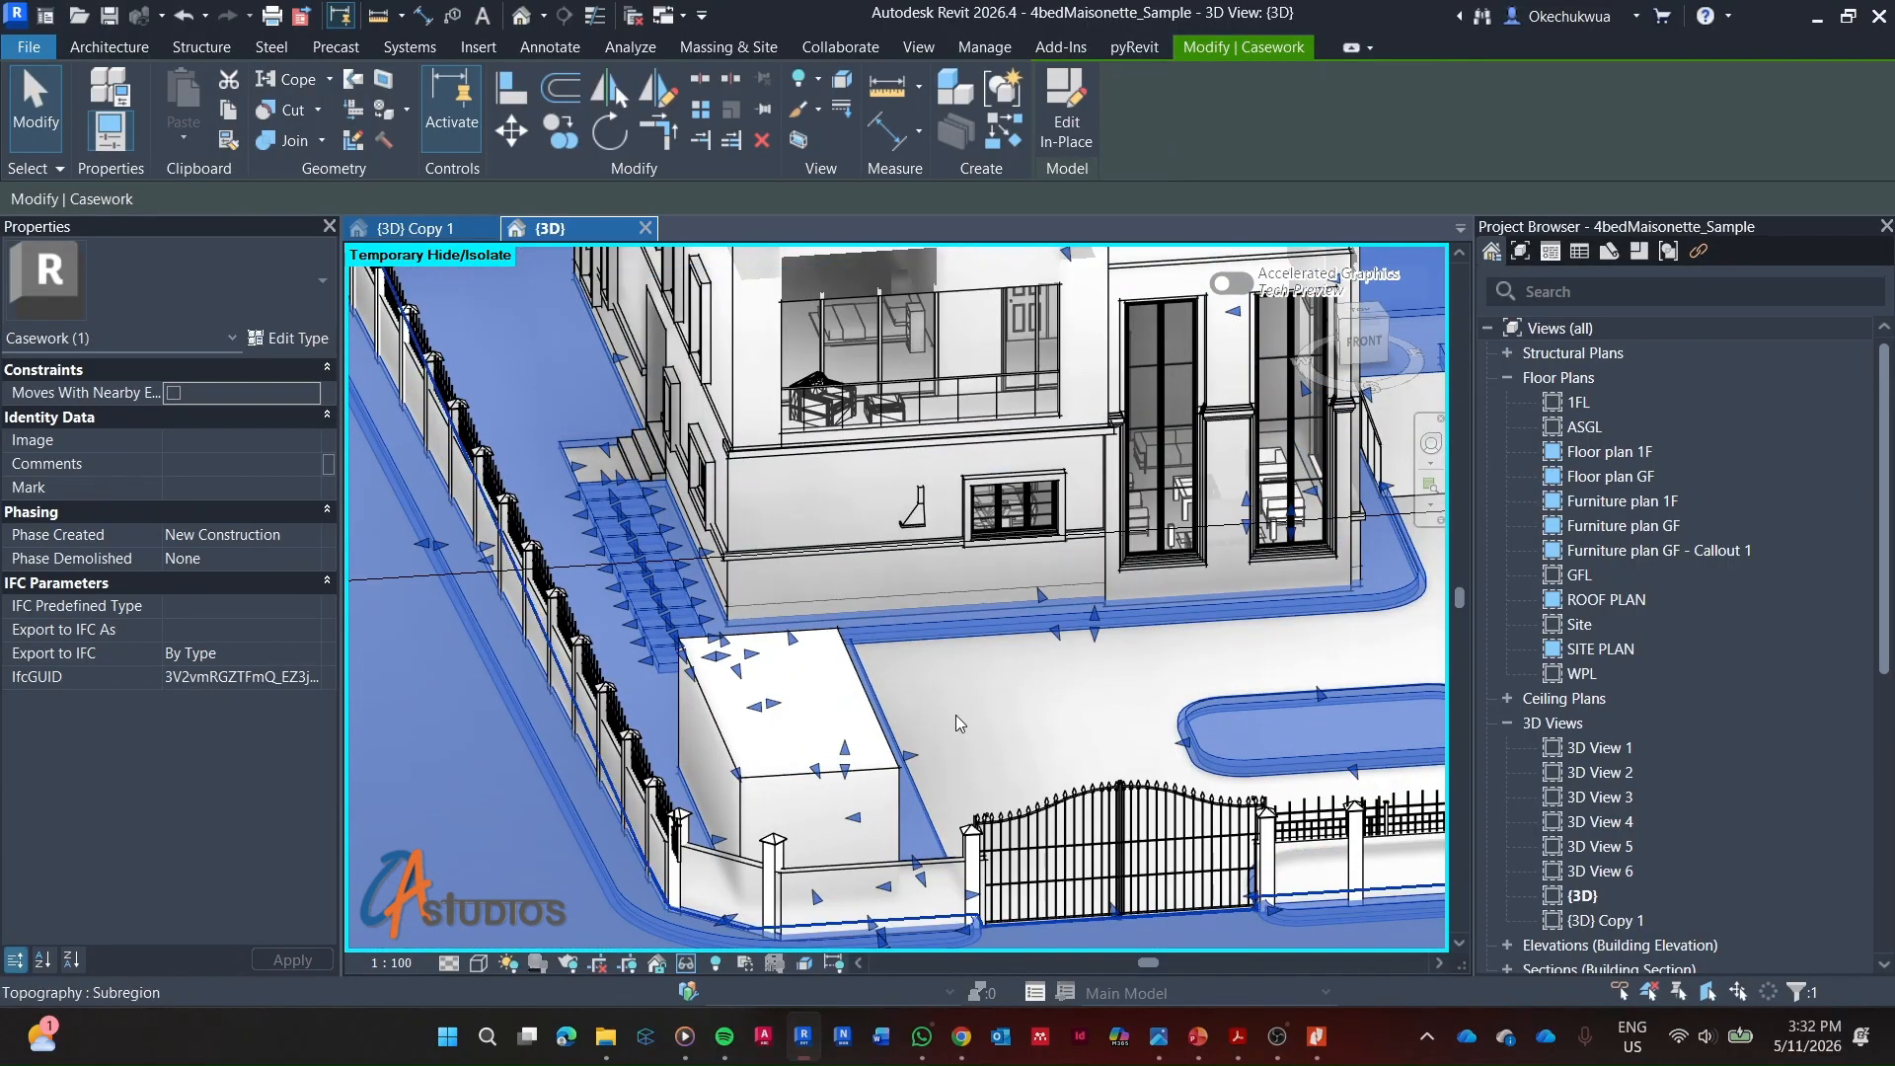
shift+middle_drag(955, 724, 641, 724)
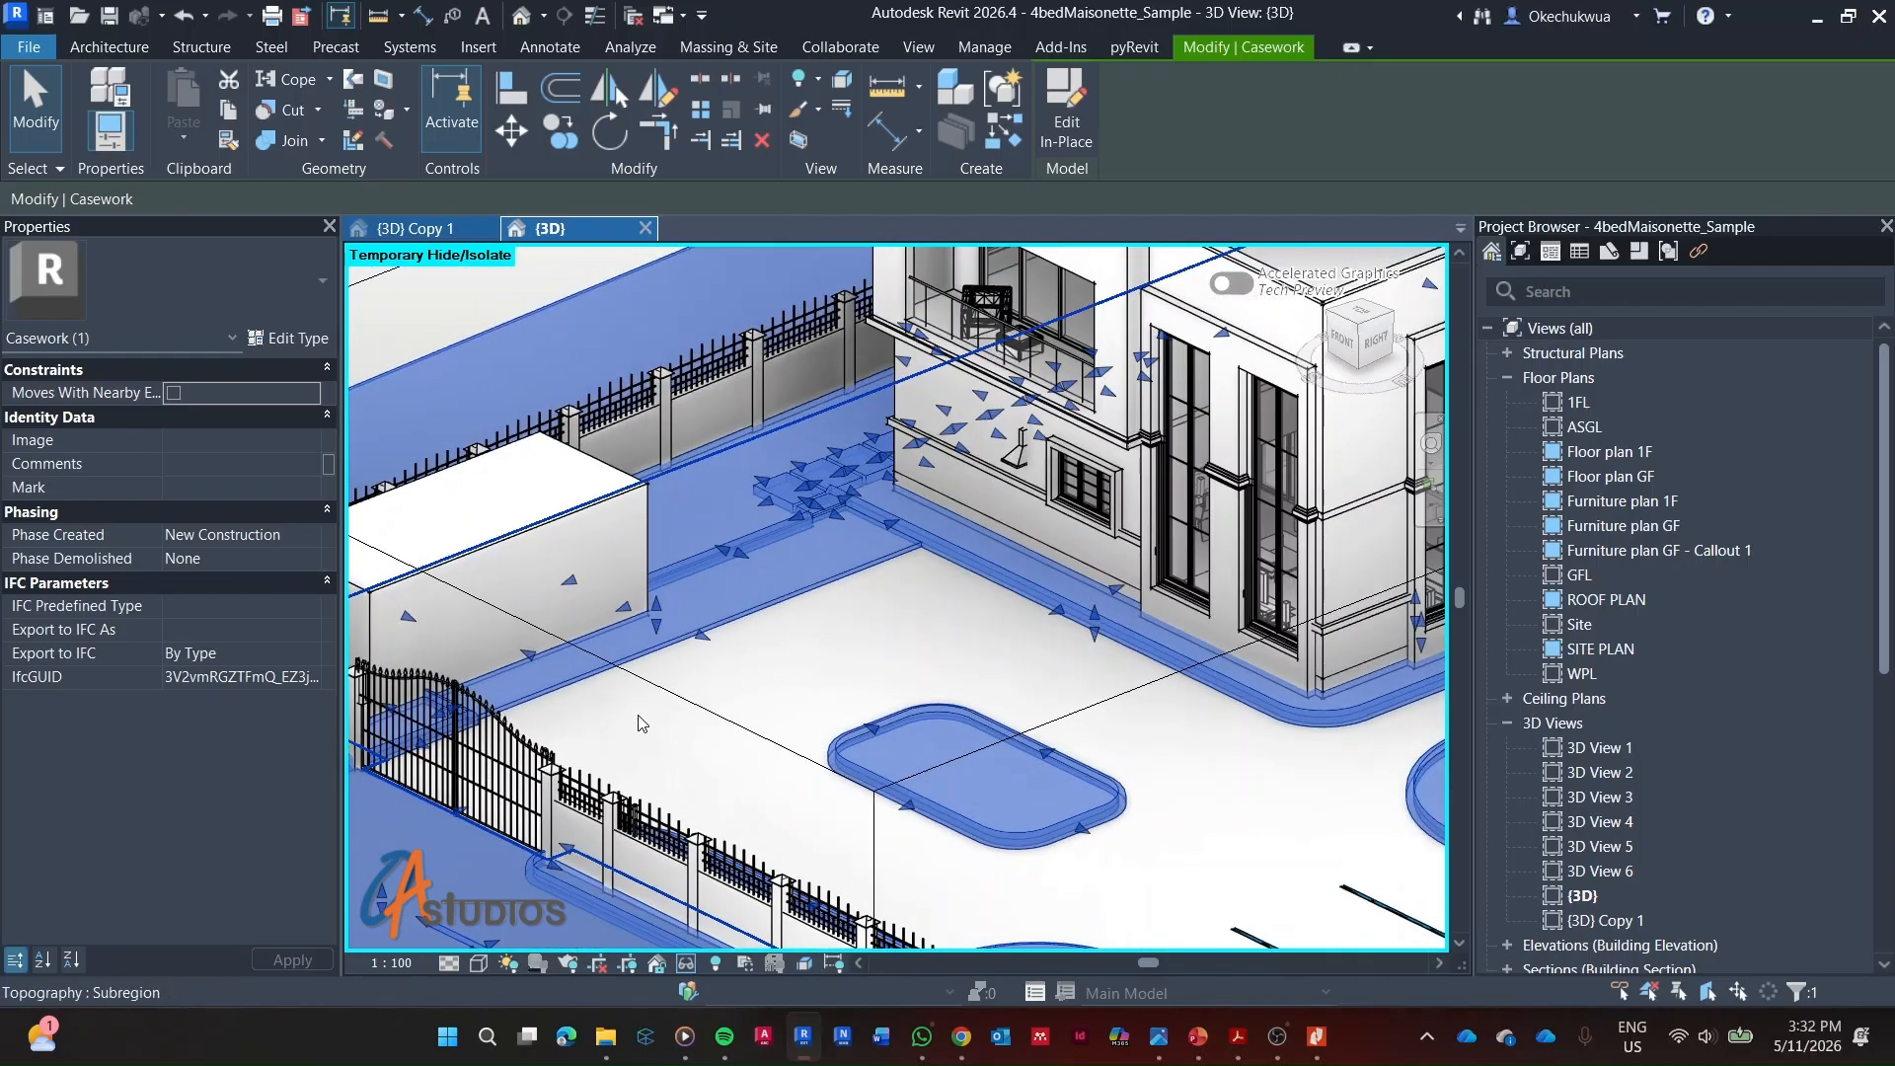
scroll(643, 724, down, 4)
key(Escape)
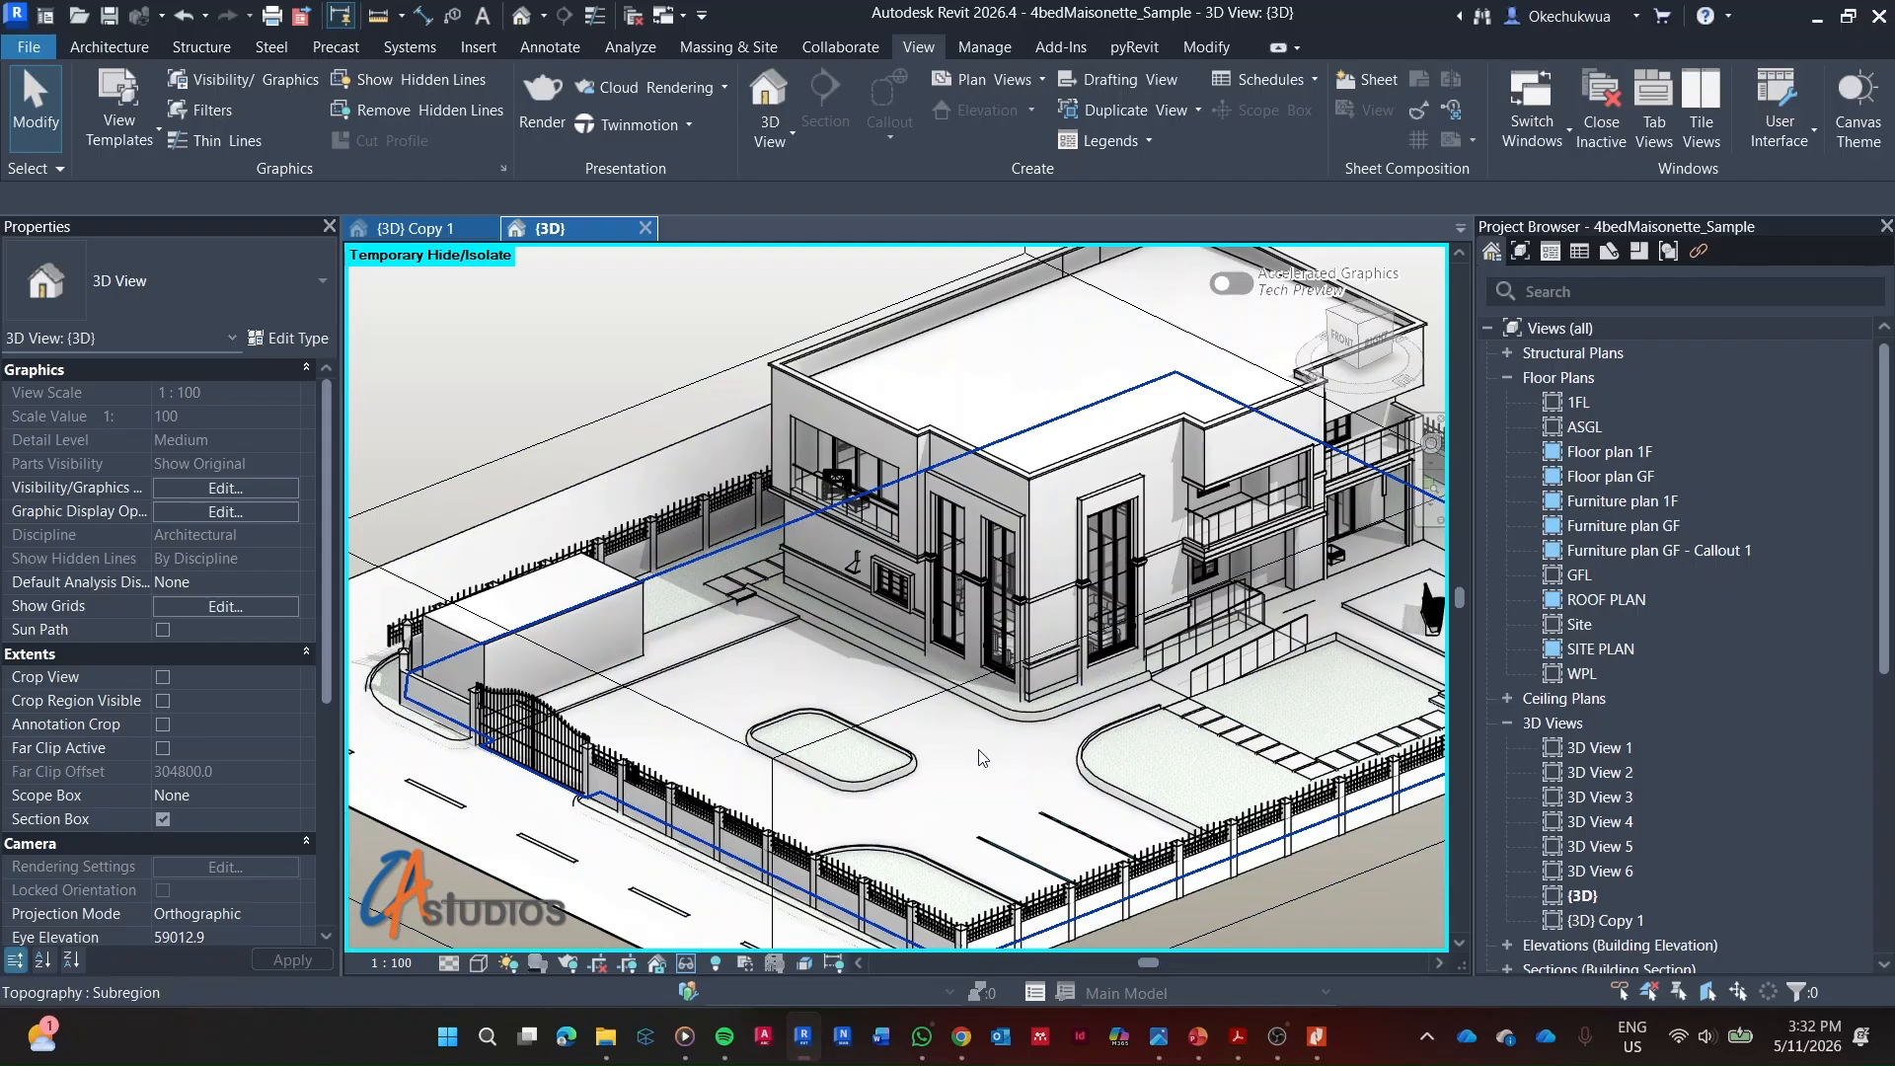
click(932, 738)
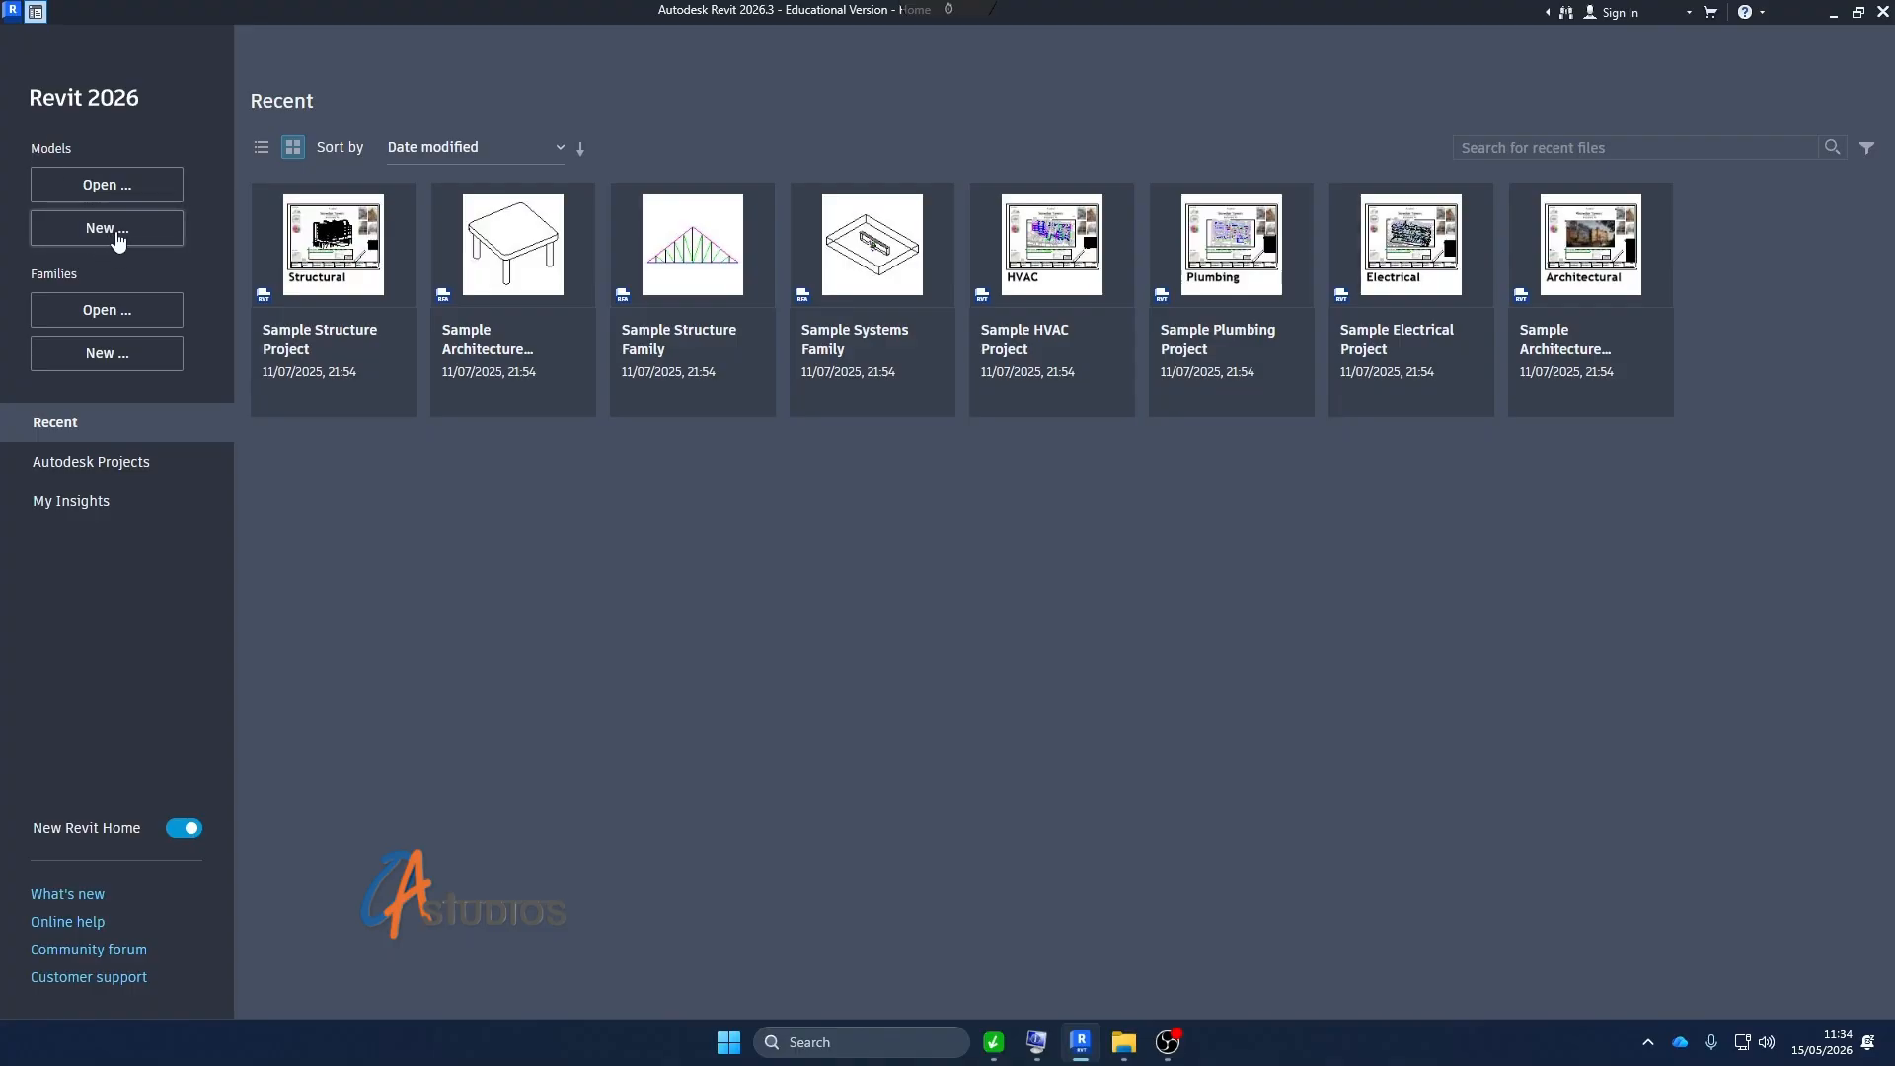
Start a new model from the Revit home screen and choose to create a Project rather than a Project template
click(116, 240)
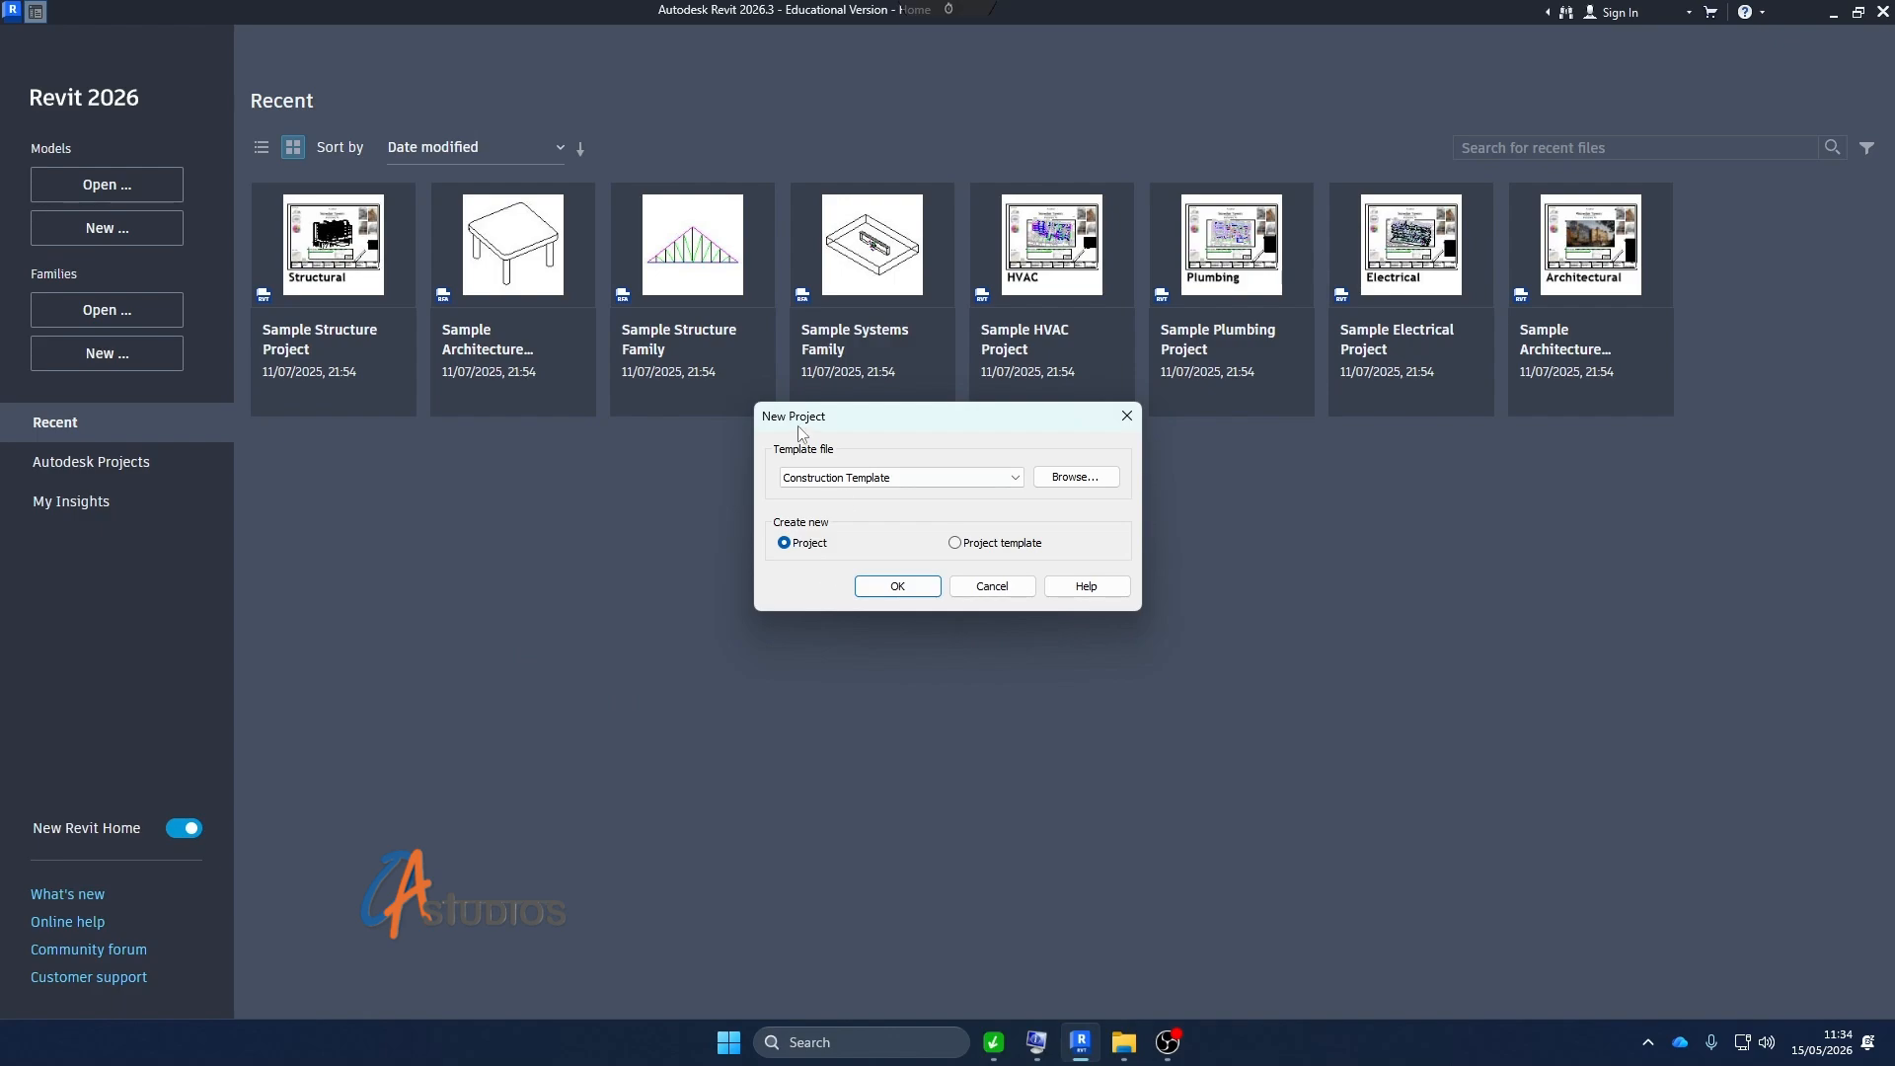
mouse_move(859, 426)
mouse_down()
mouse_move(842, 478)
mouse_move(871, 453)
mouse_up()
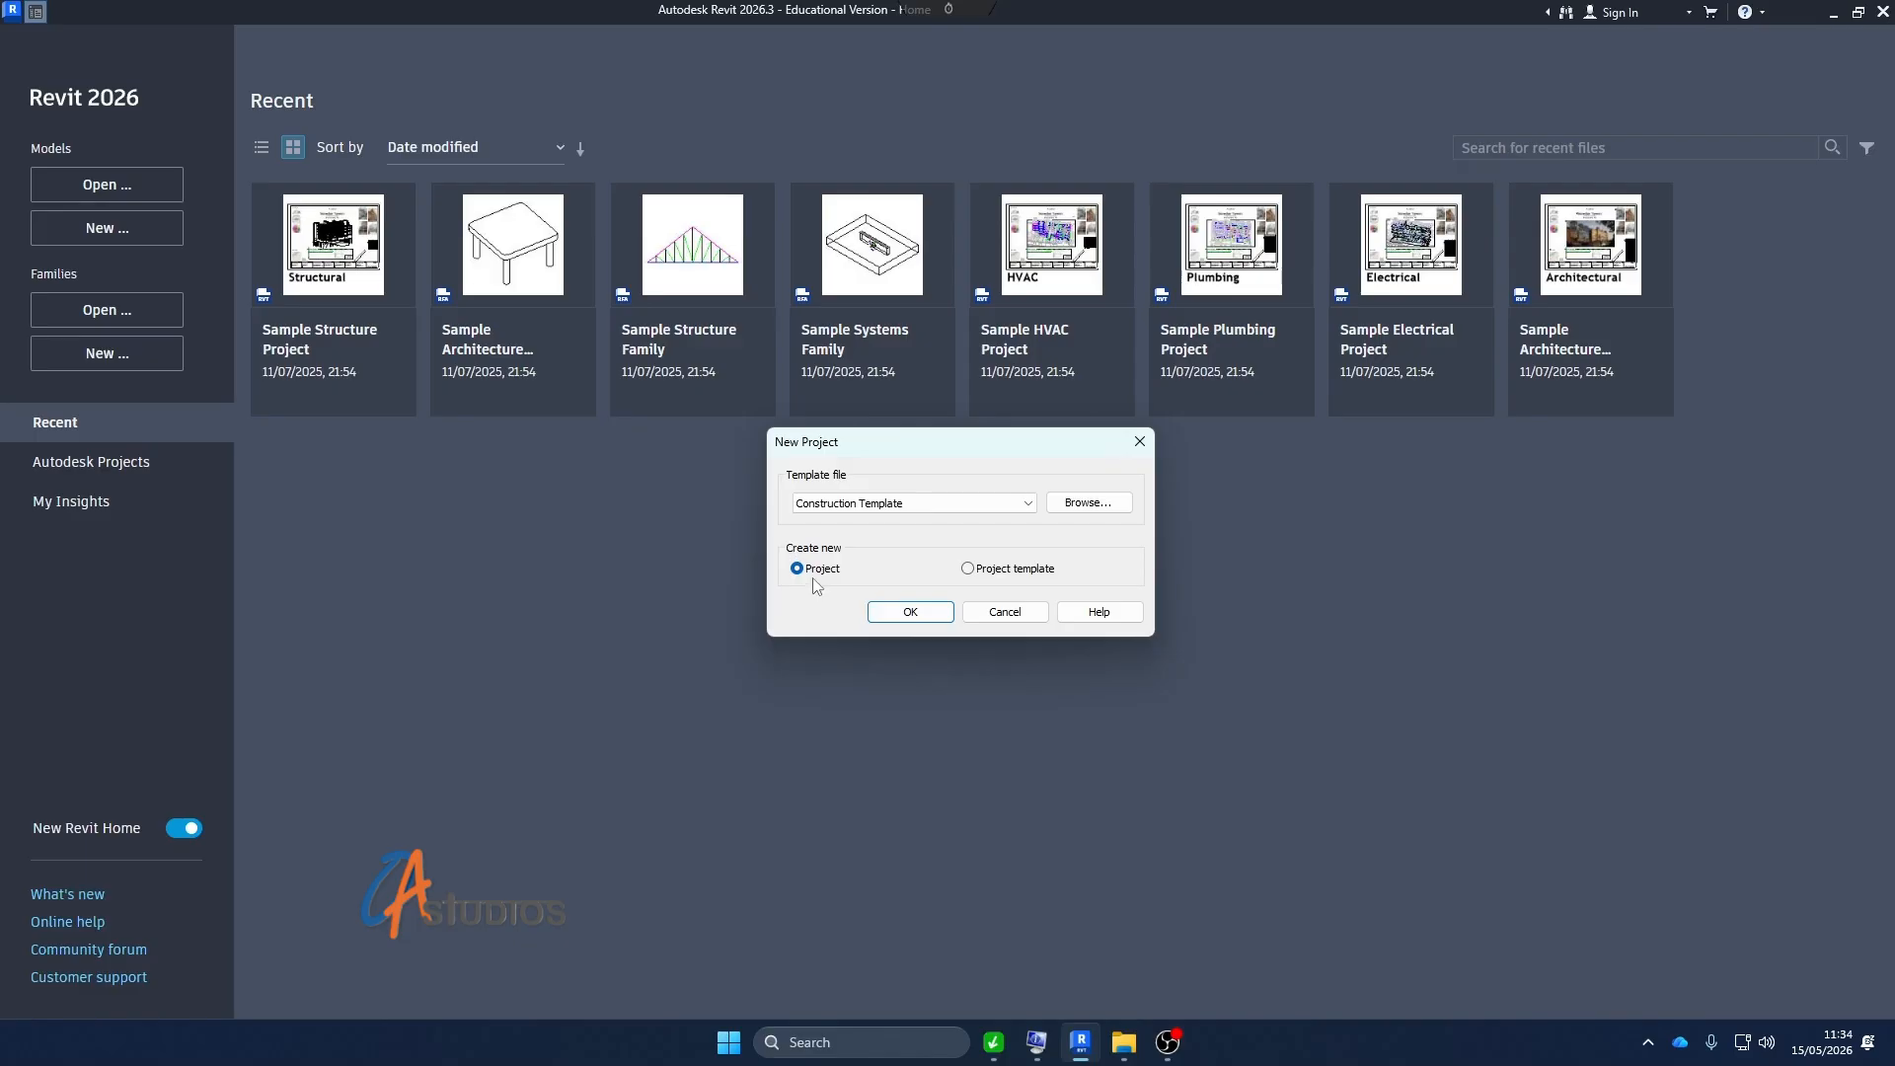
click(967, 568)
click(797, 569)
click(971, 571)
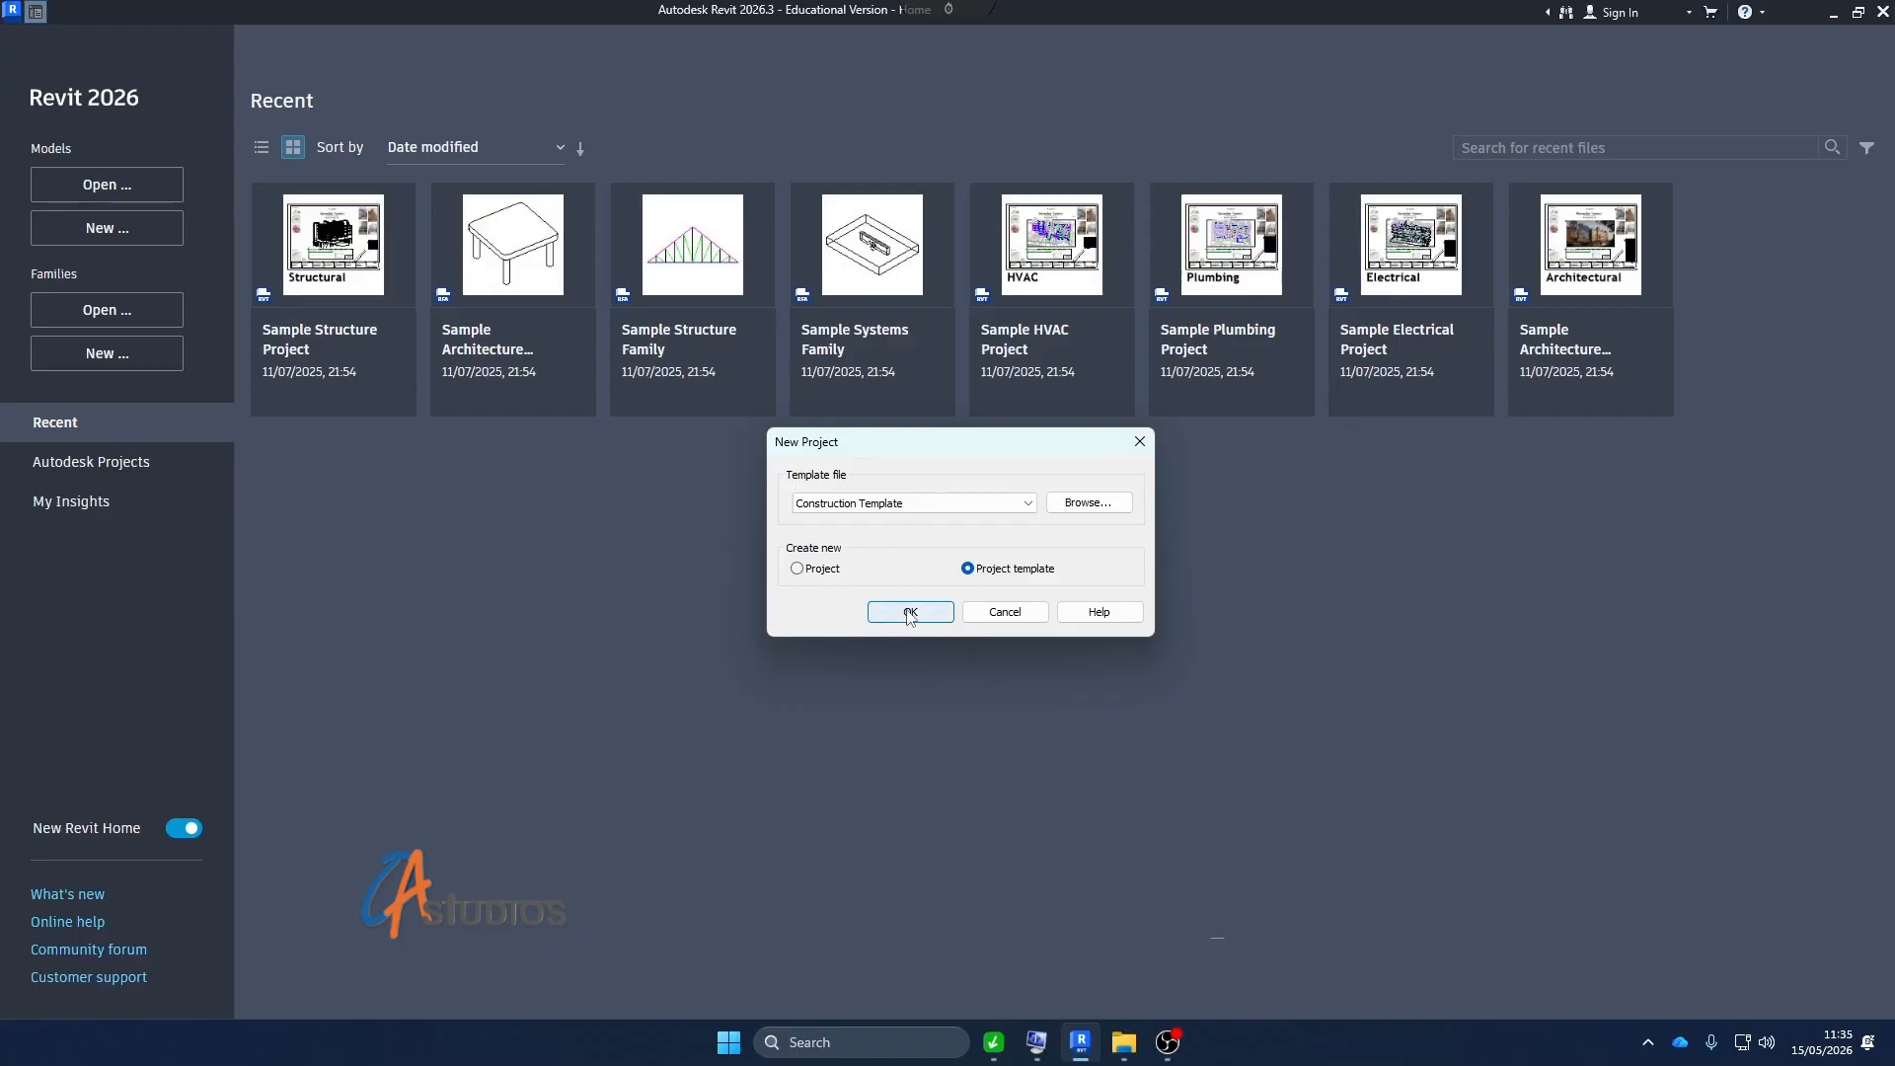
click(798, 569)
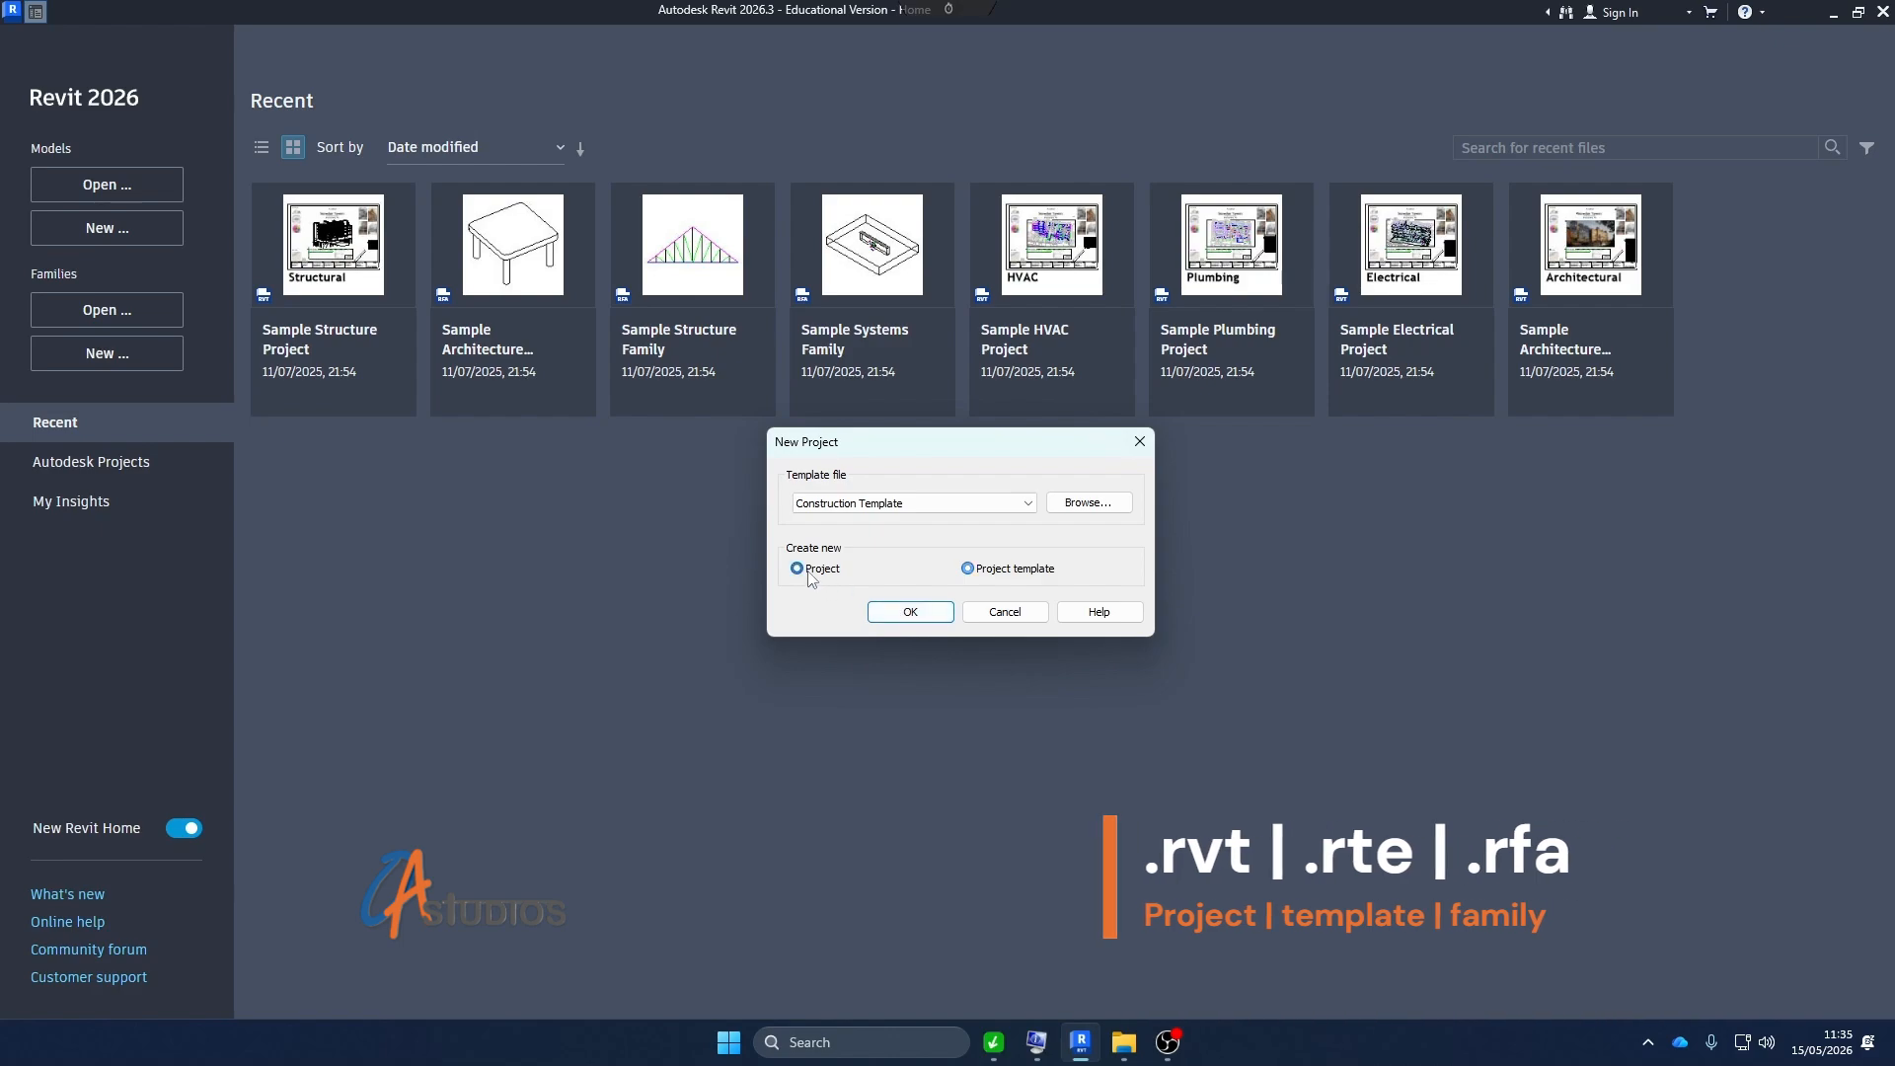
click(968, 570)
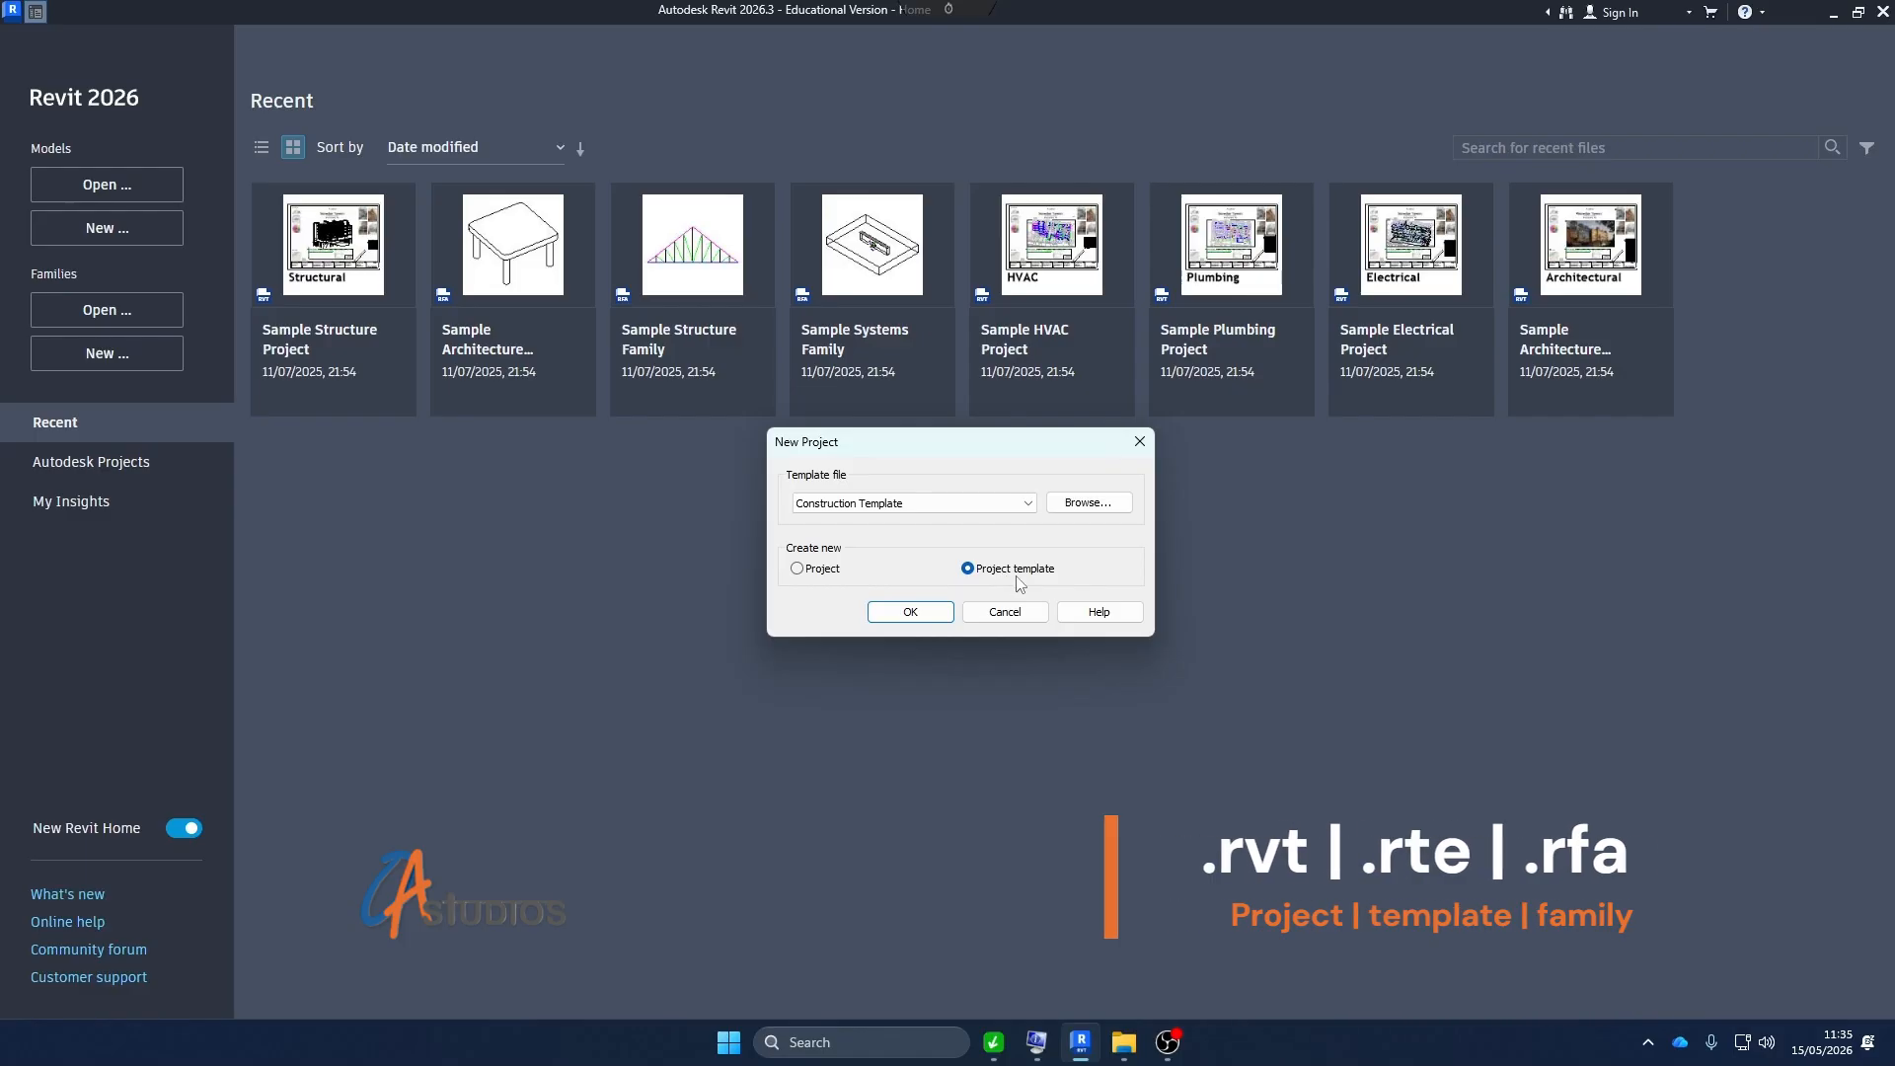
click(818, 570)
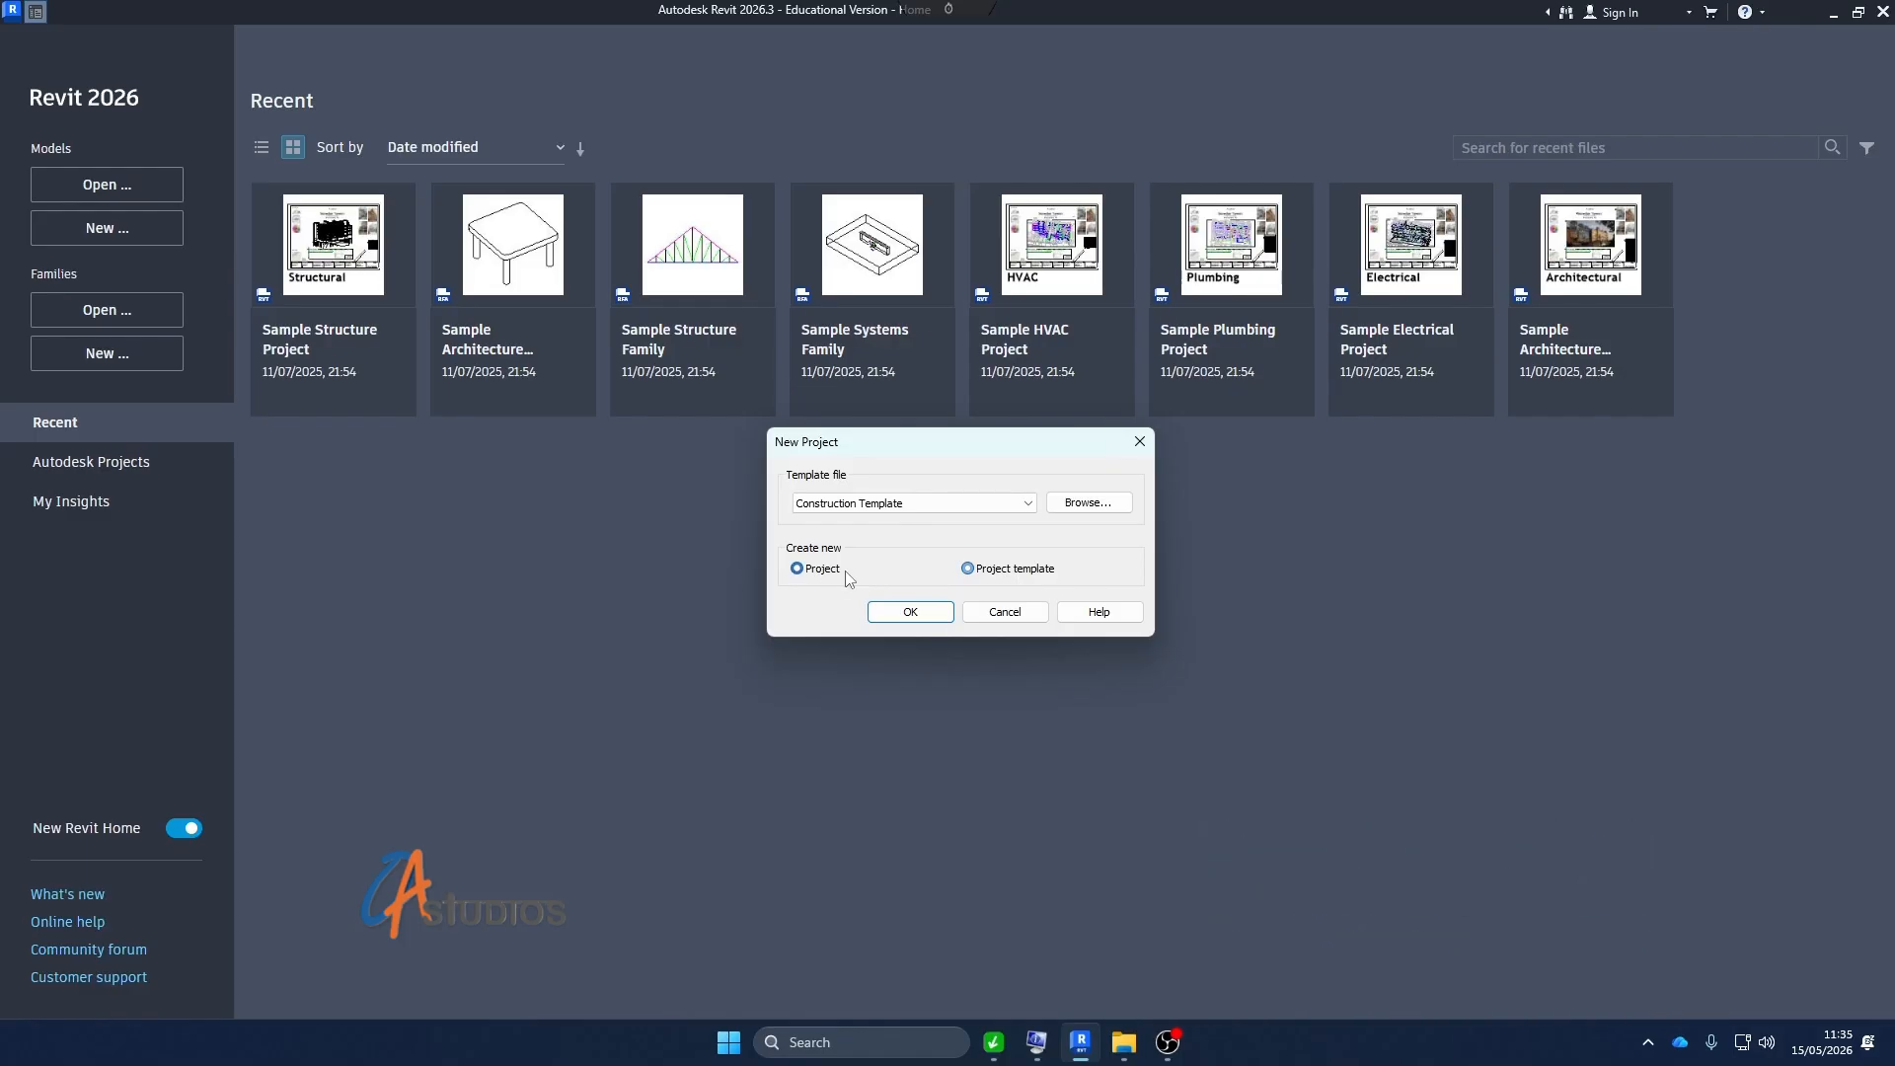
Choose the Architectural Template as the new project's template file and review the other listed templates
click(1006, 504)
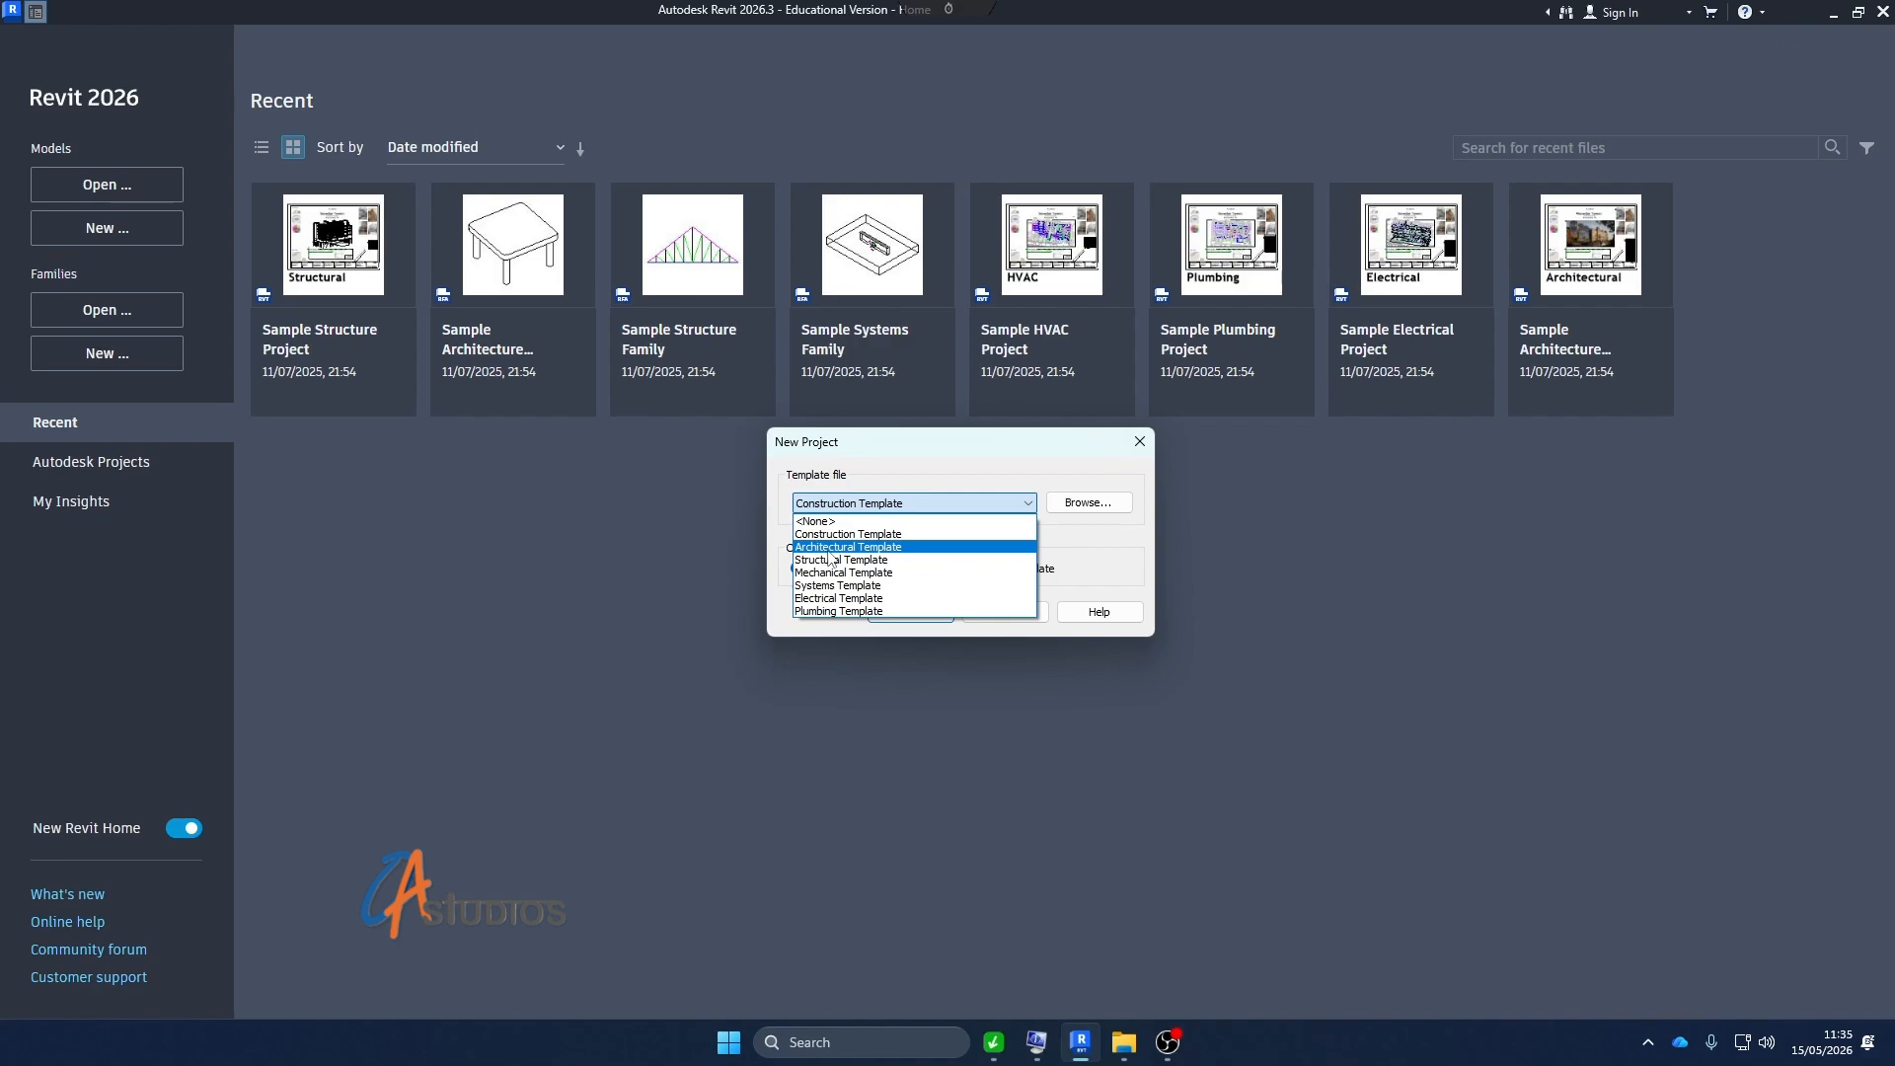
click(845, 548)
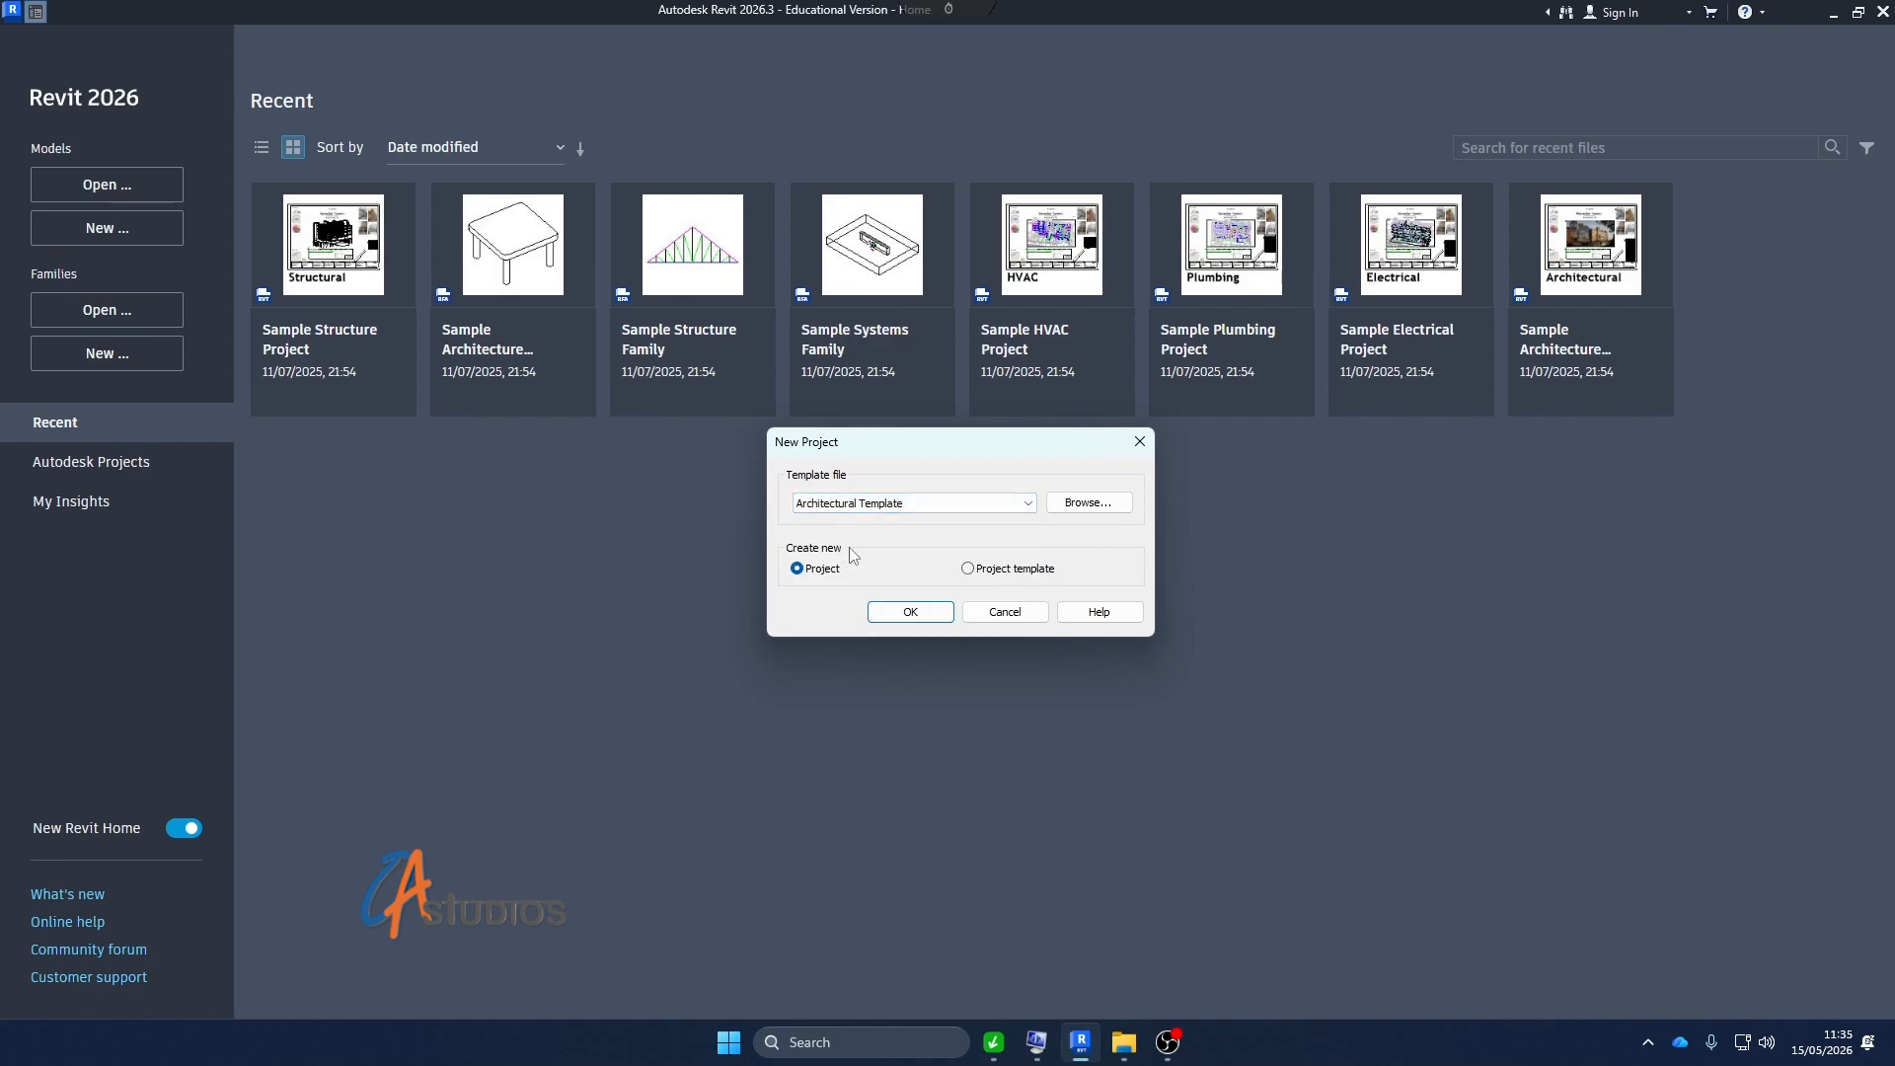
click(941, 506)
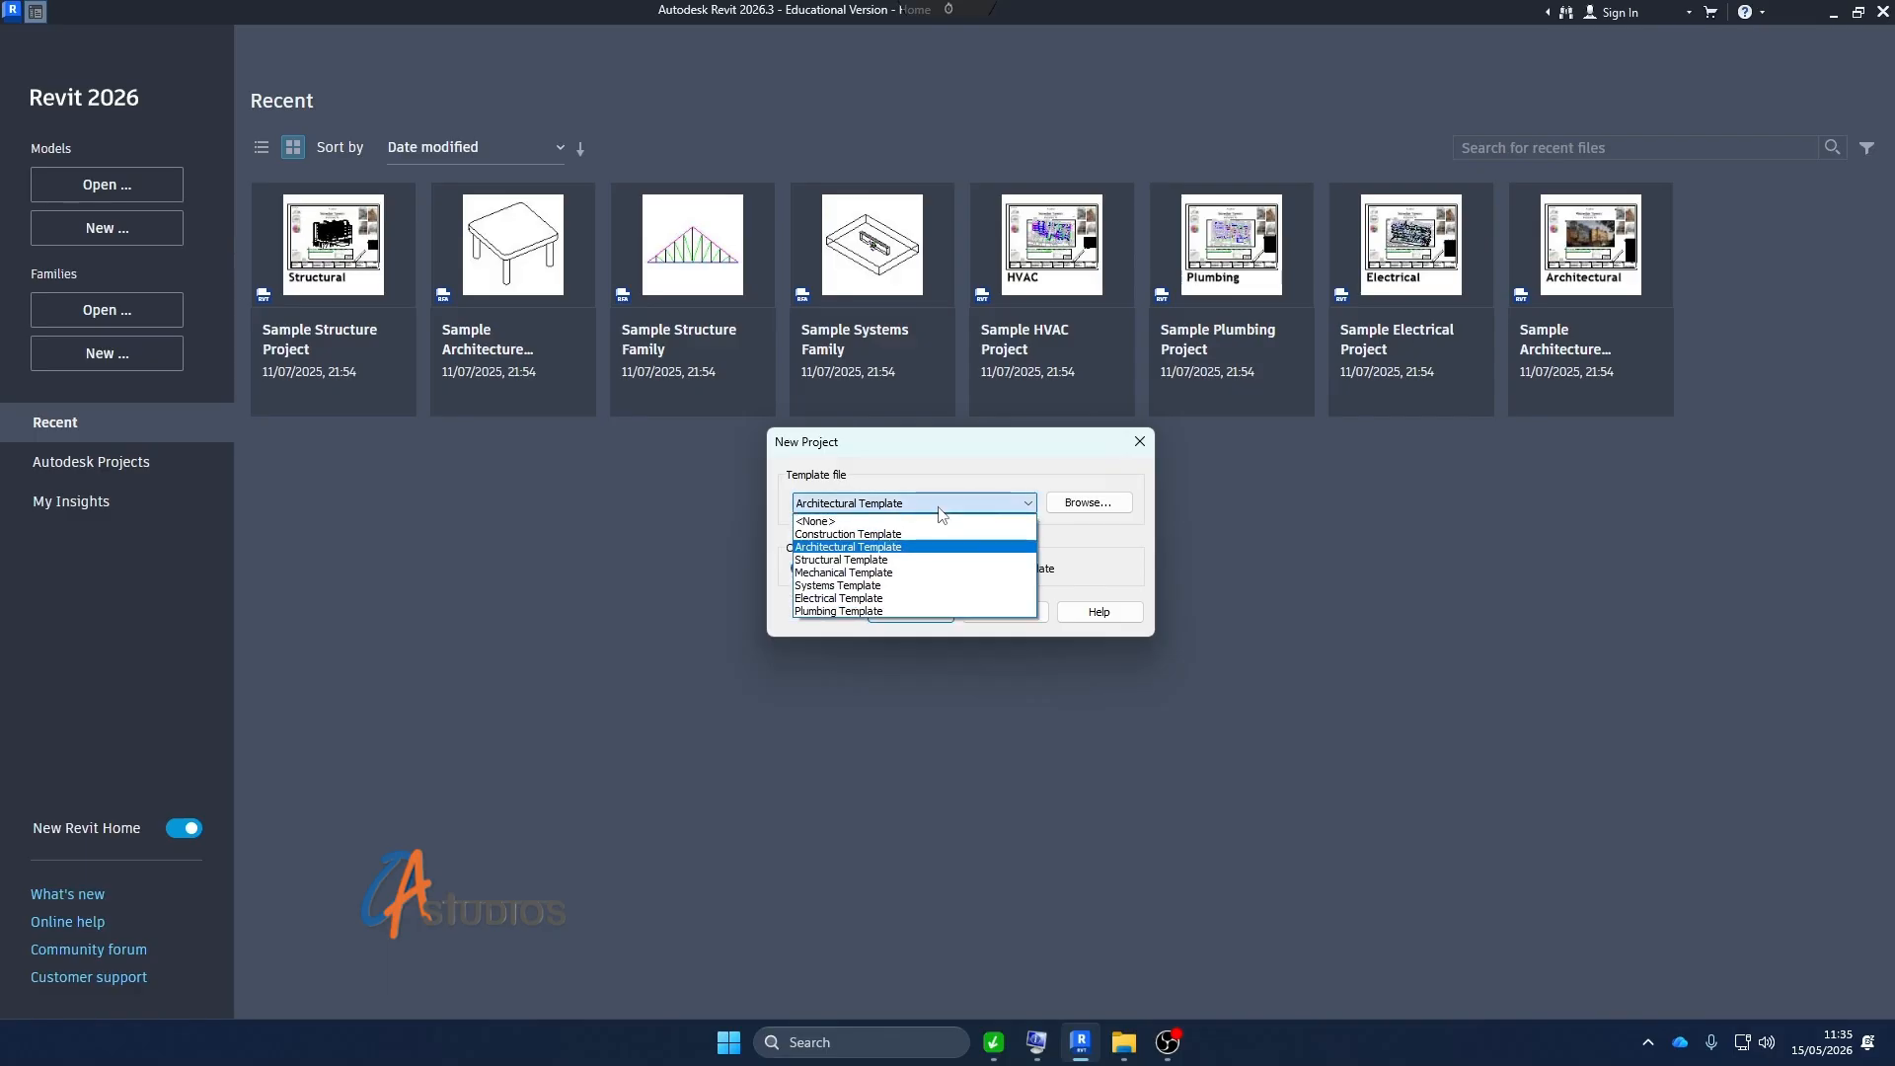
click(938, 507)
click(938, 508)
click(939, 507)
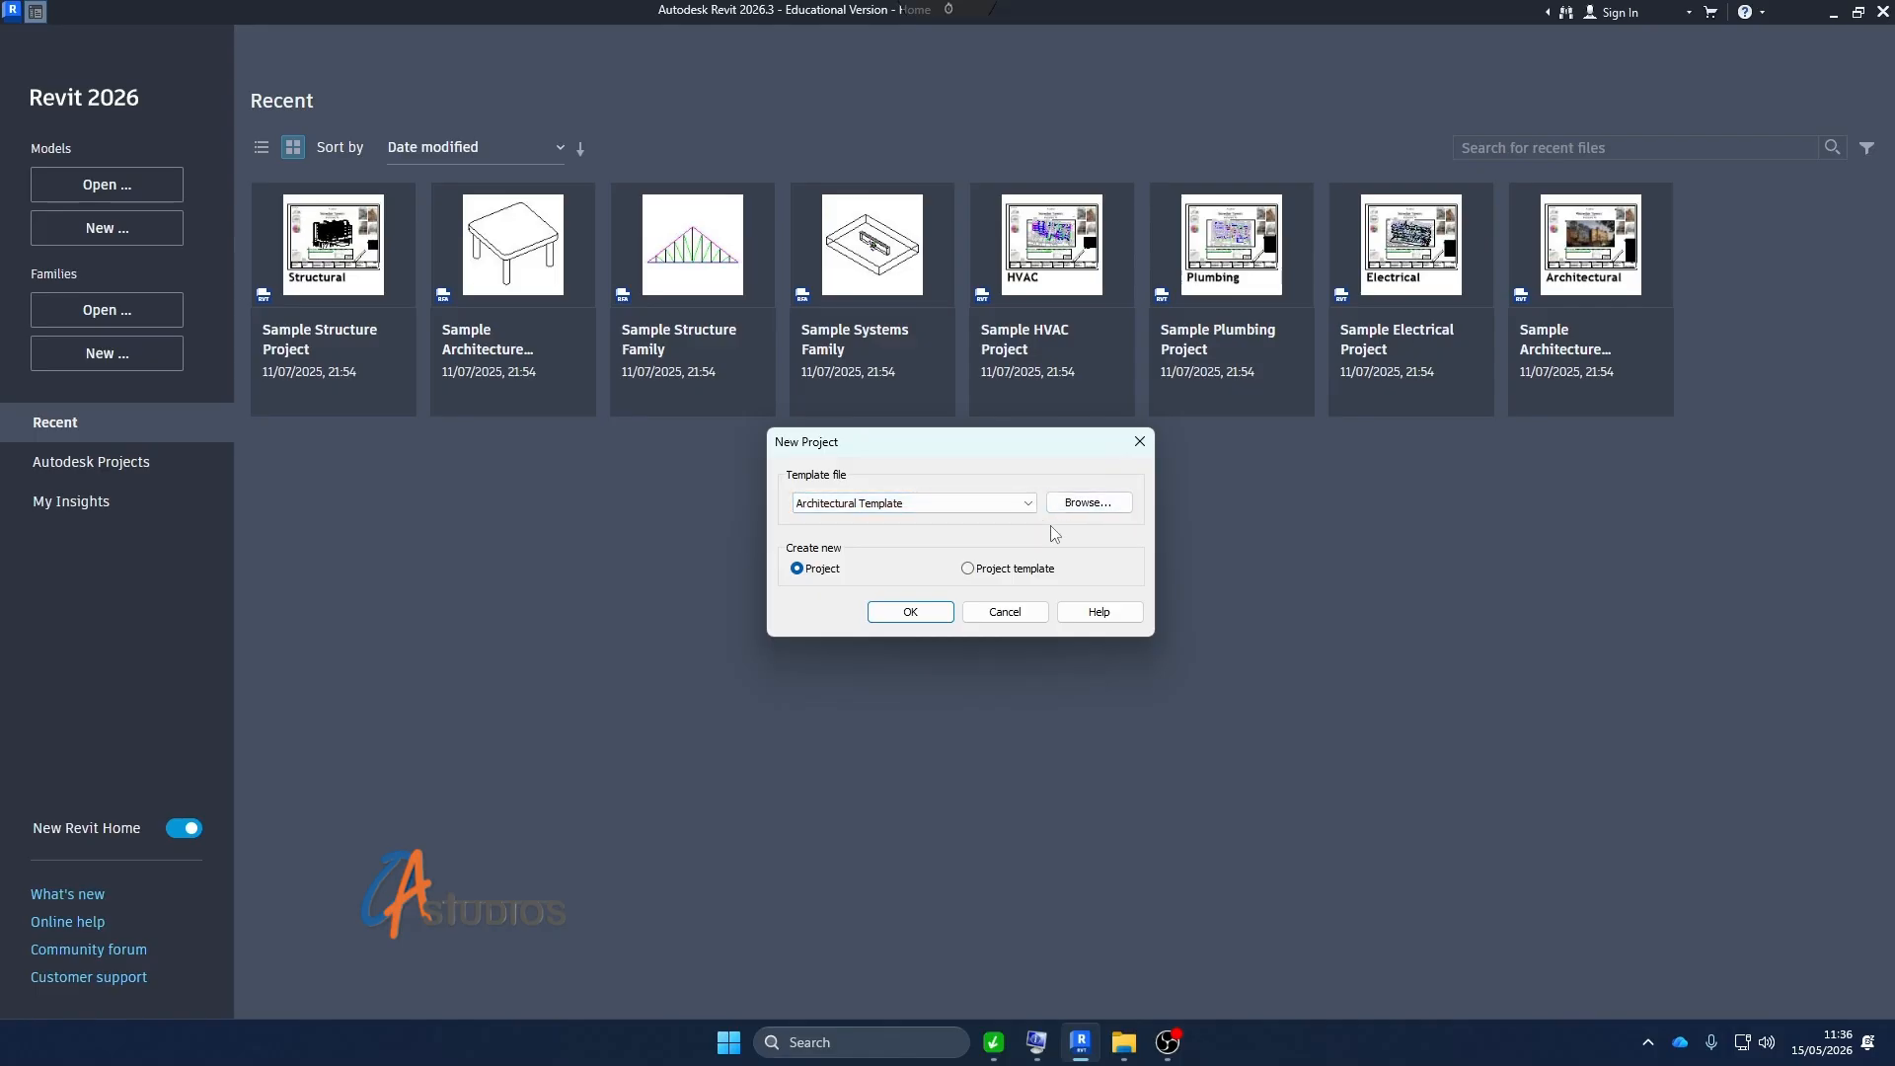
Load DefaultMetric.rte from the English templates folder as the new project's template file
click(1090, 509)
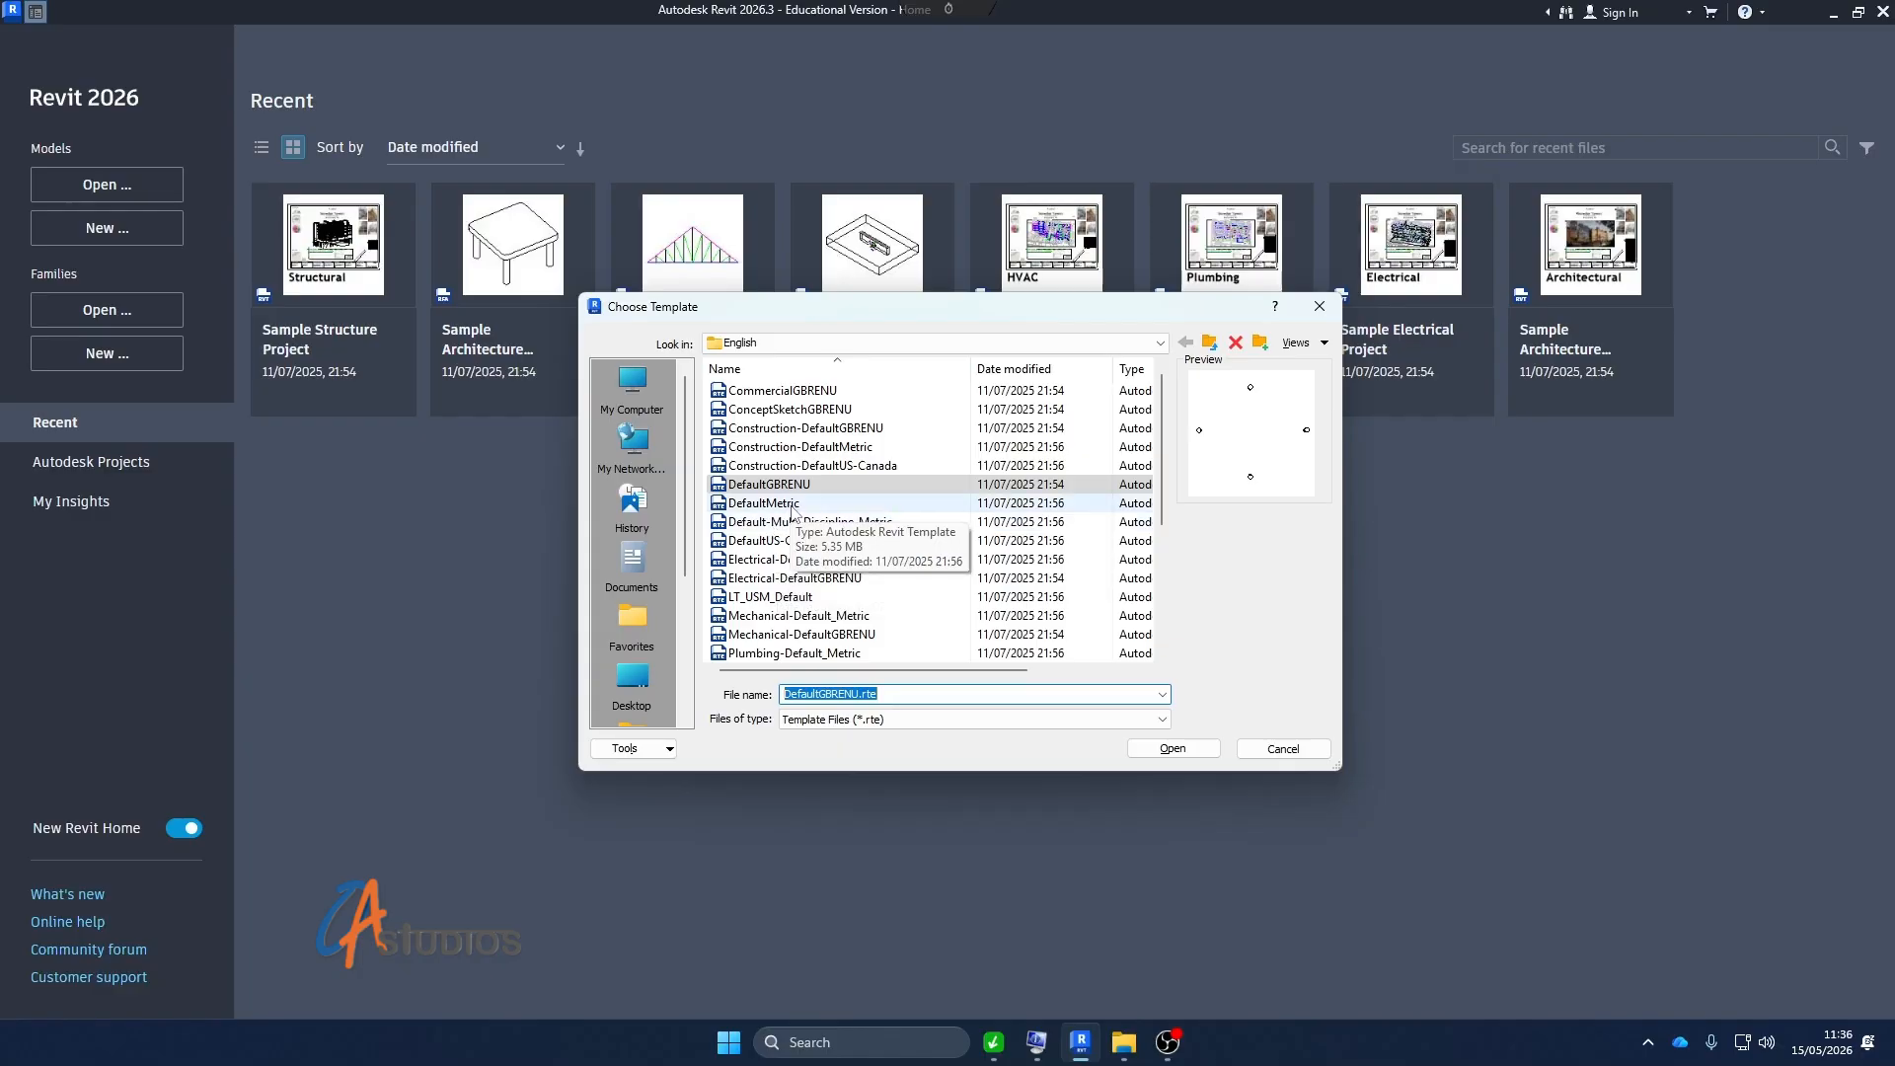
click(771, 507)
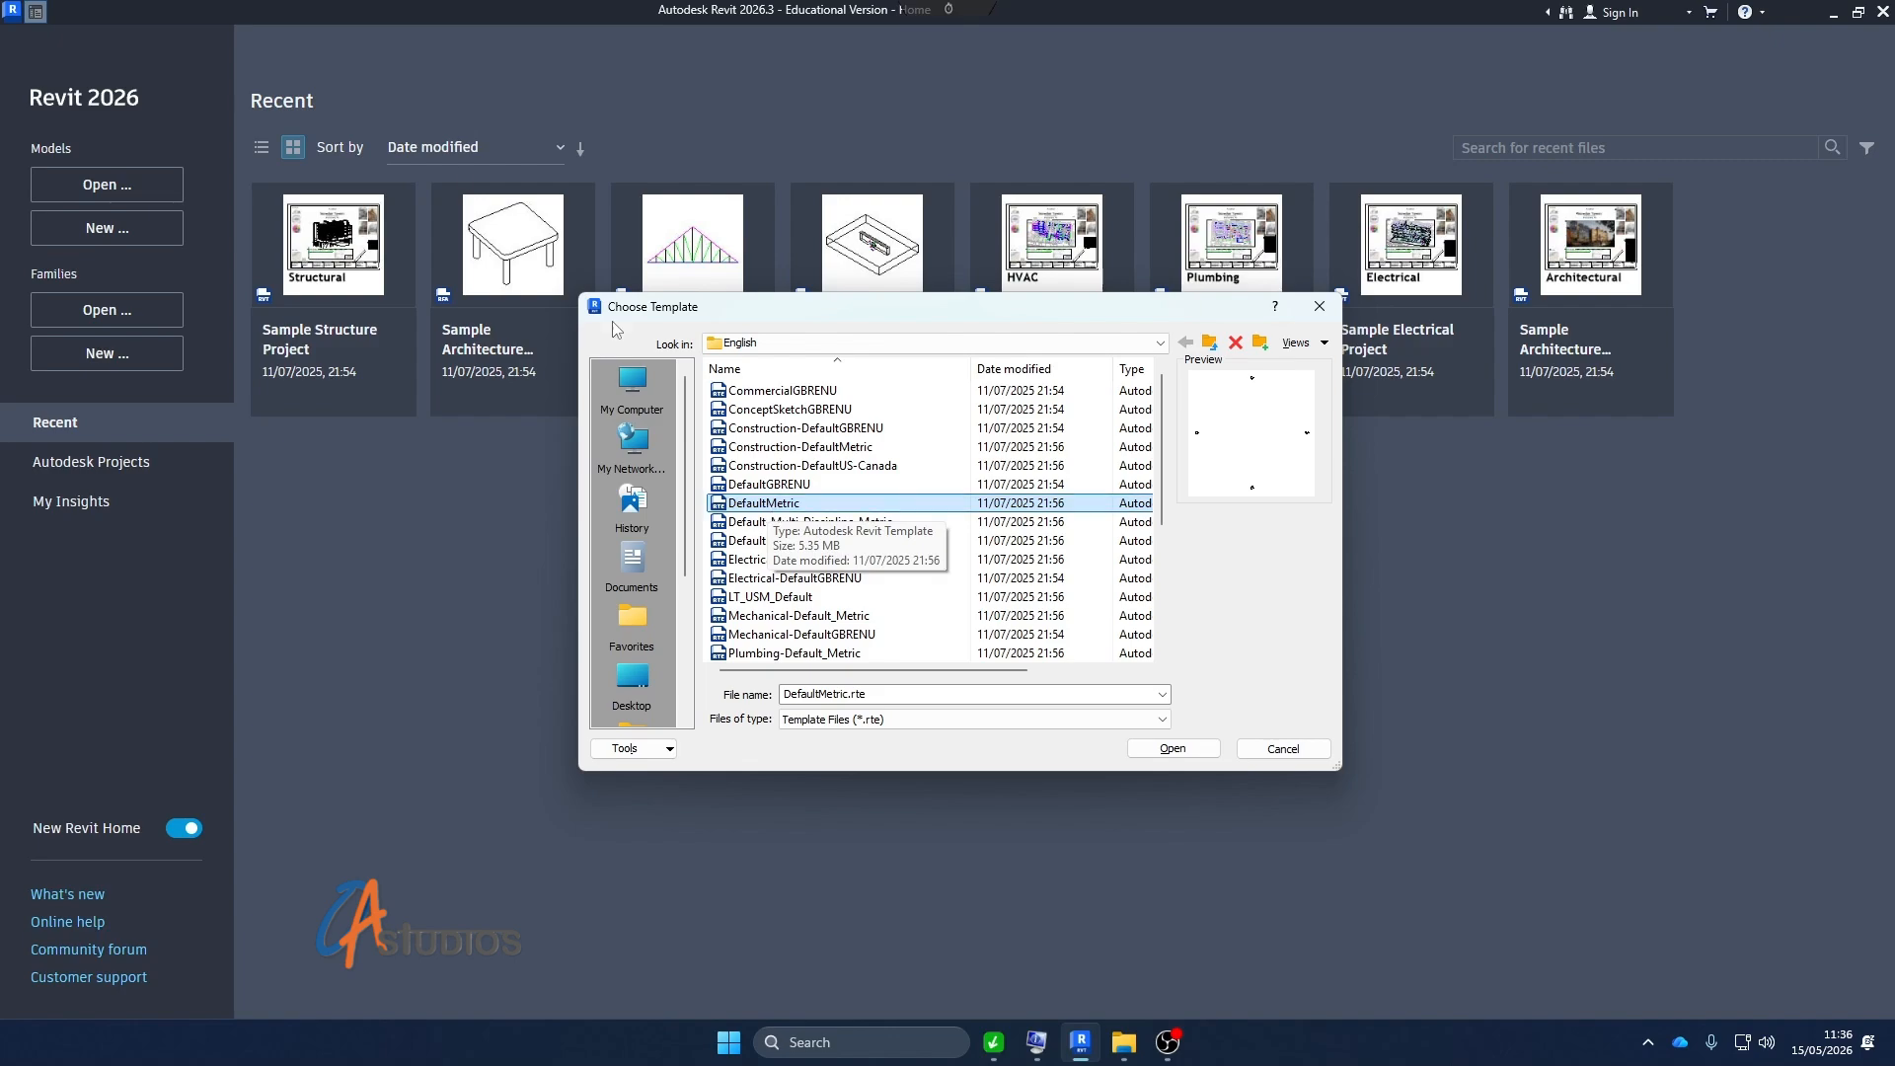
scroll(785, 543, down, 4)
scroll(795, 575, up, 4)
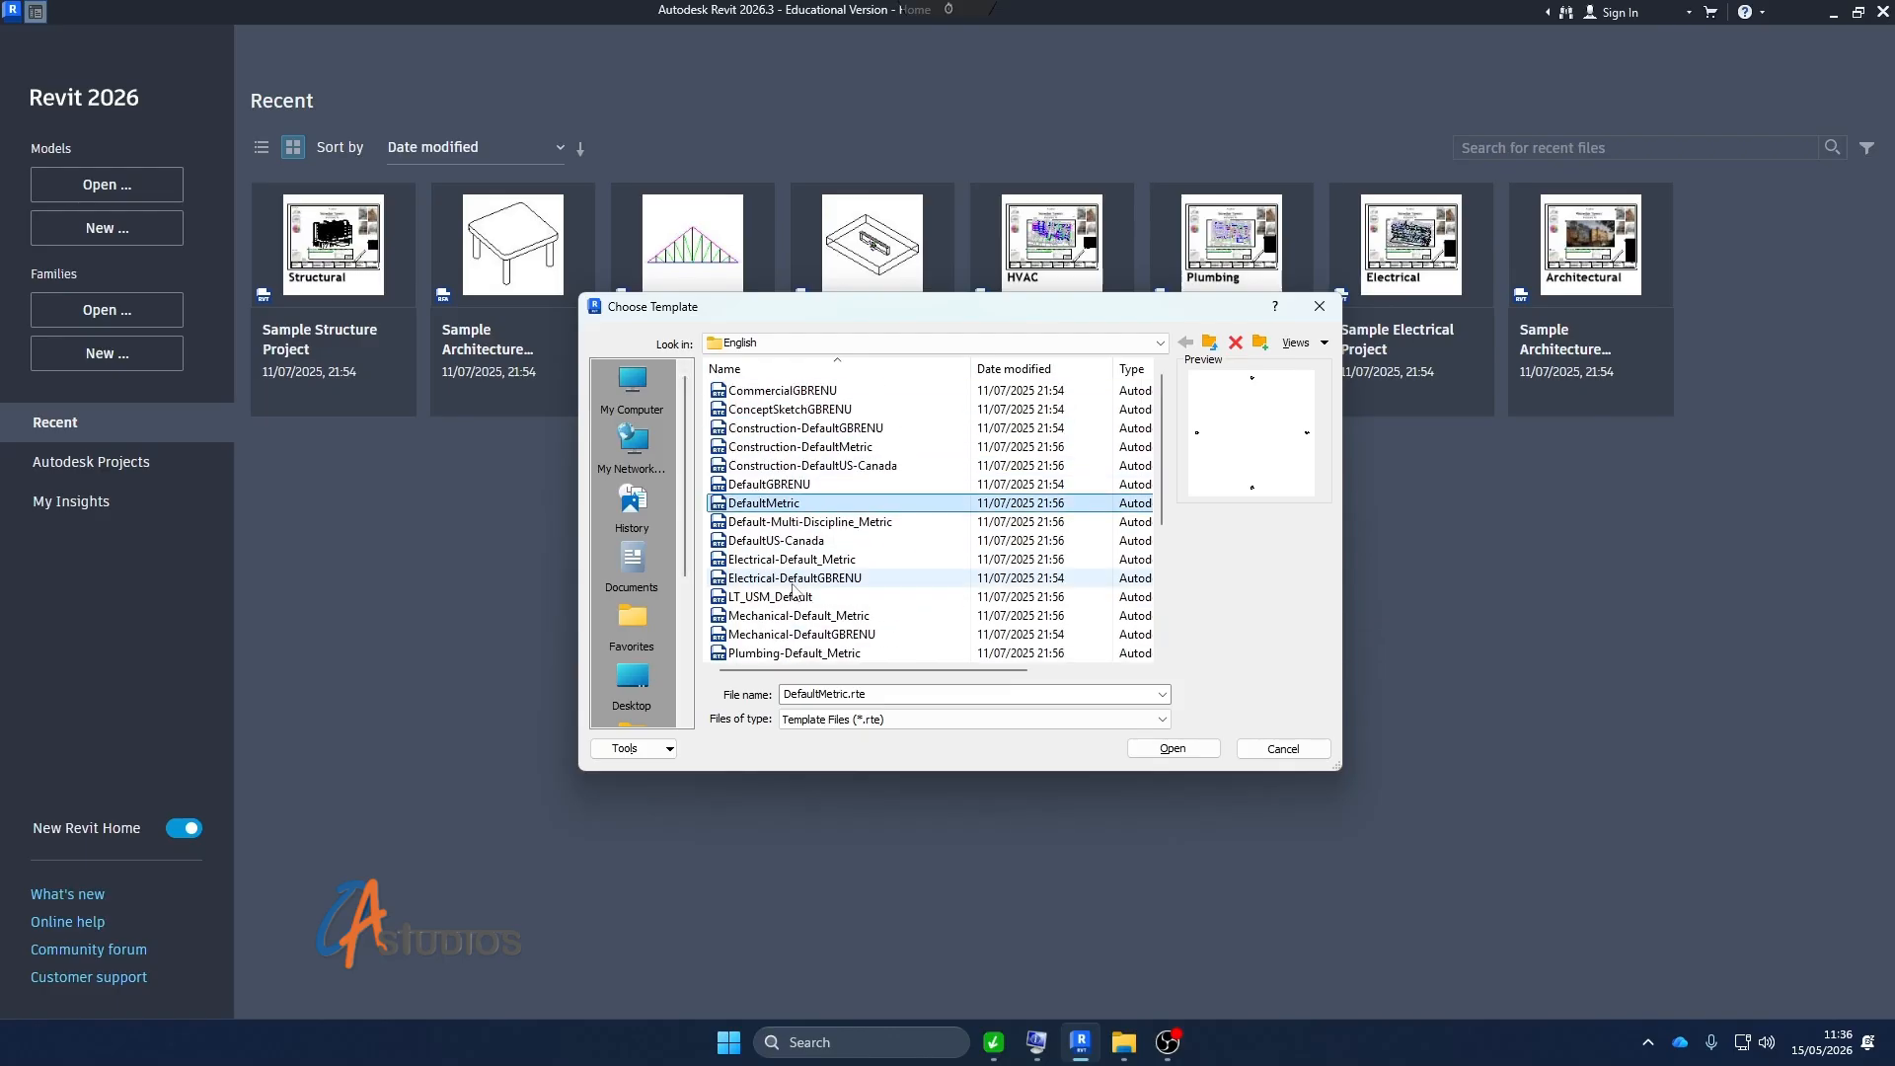
drag(1079, 317, 1348, 422)
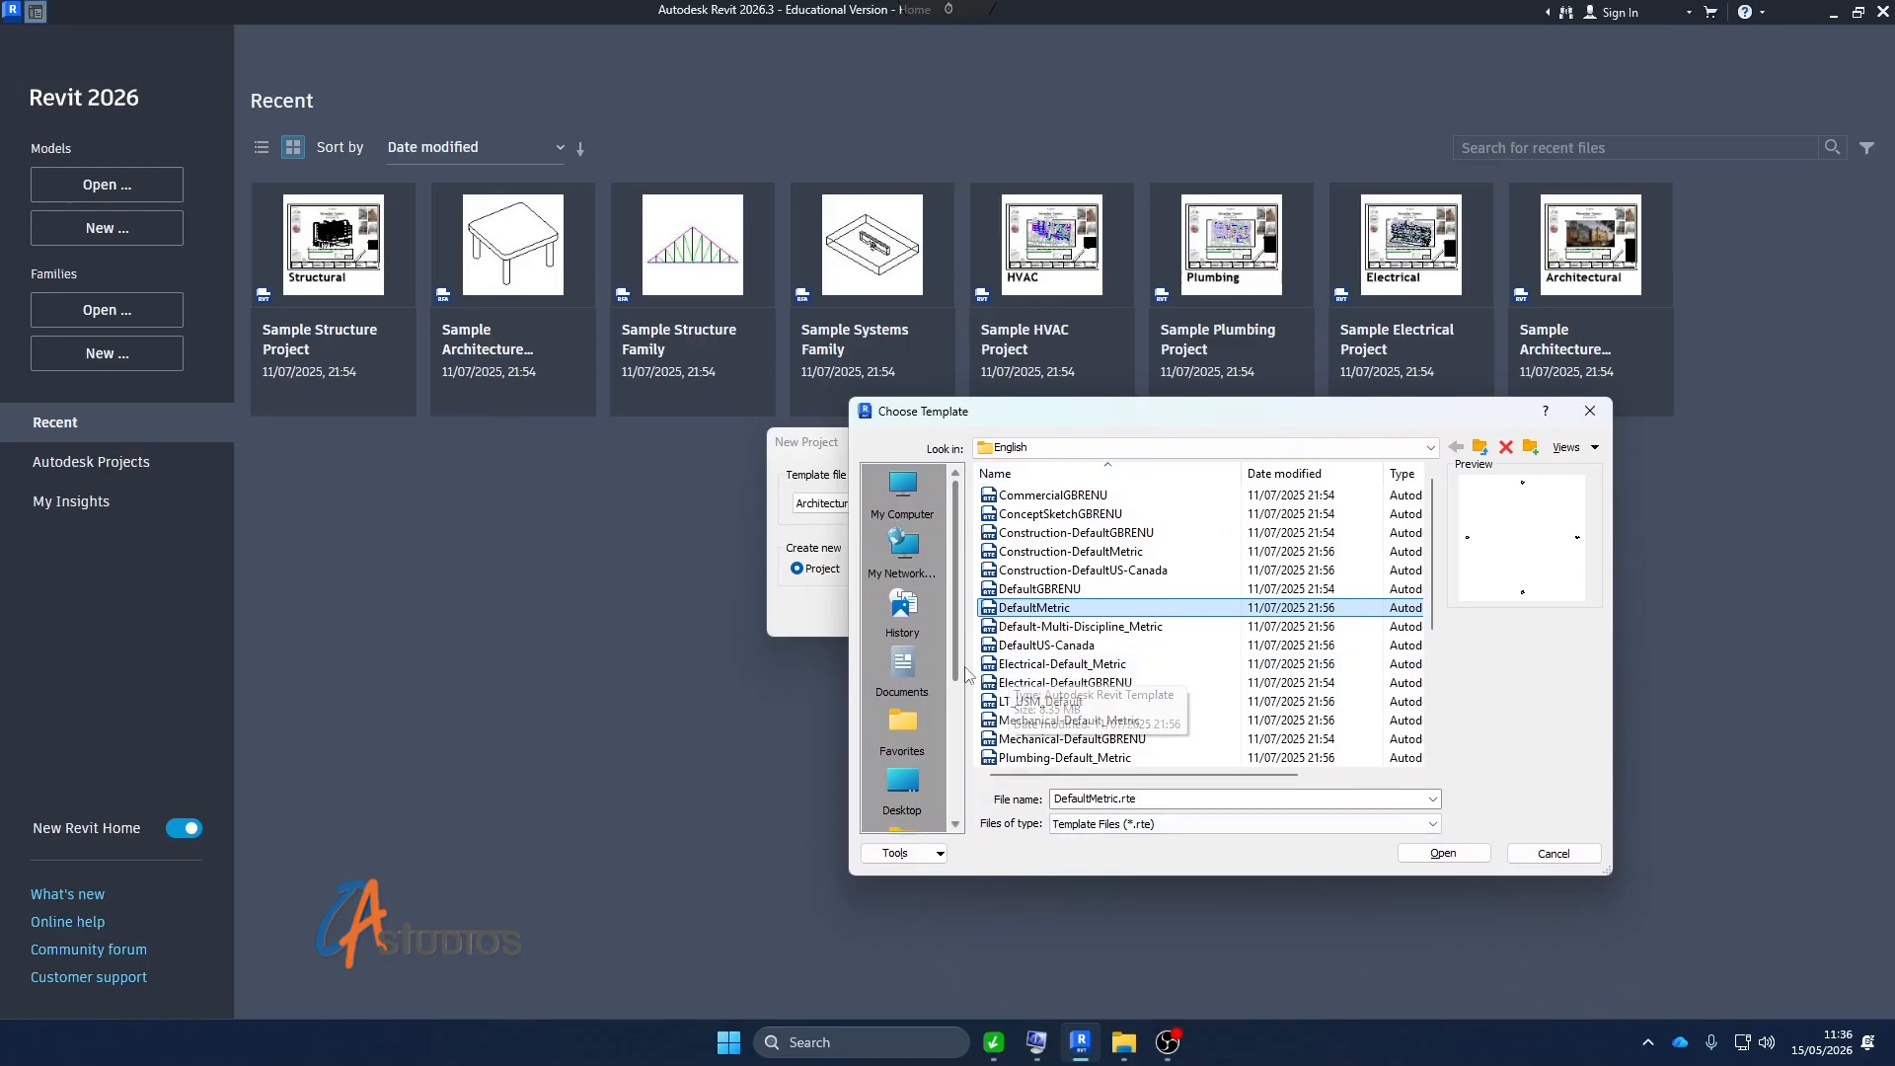
key(Down)
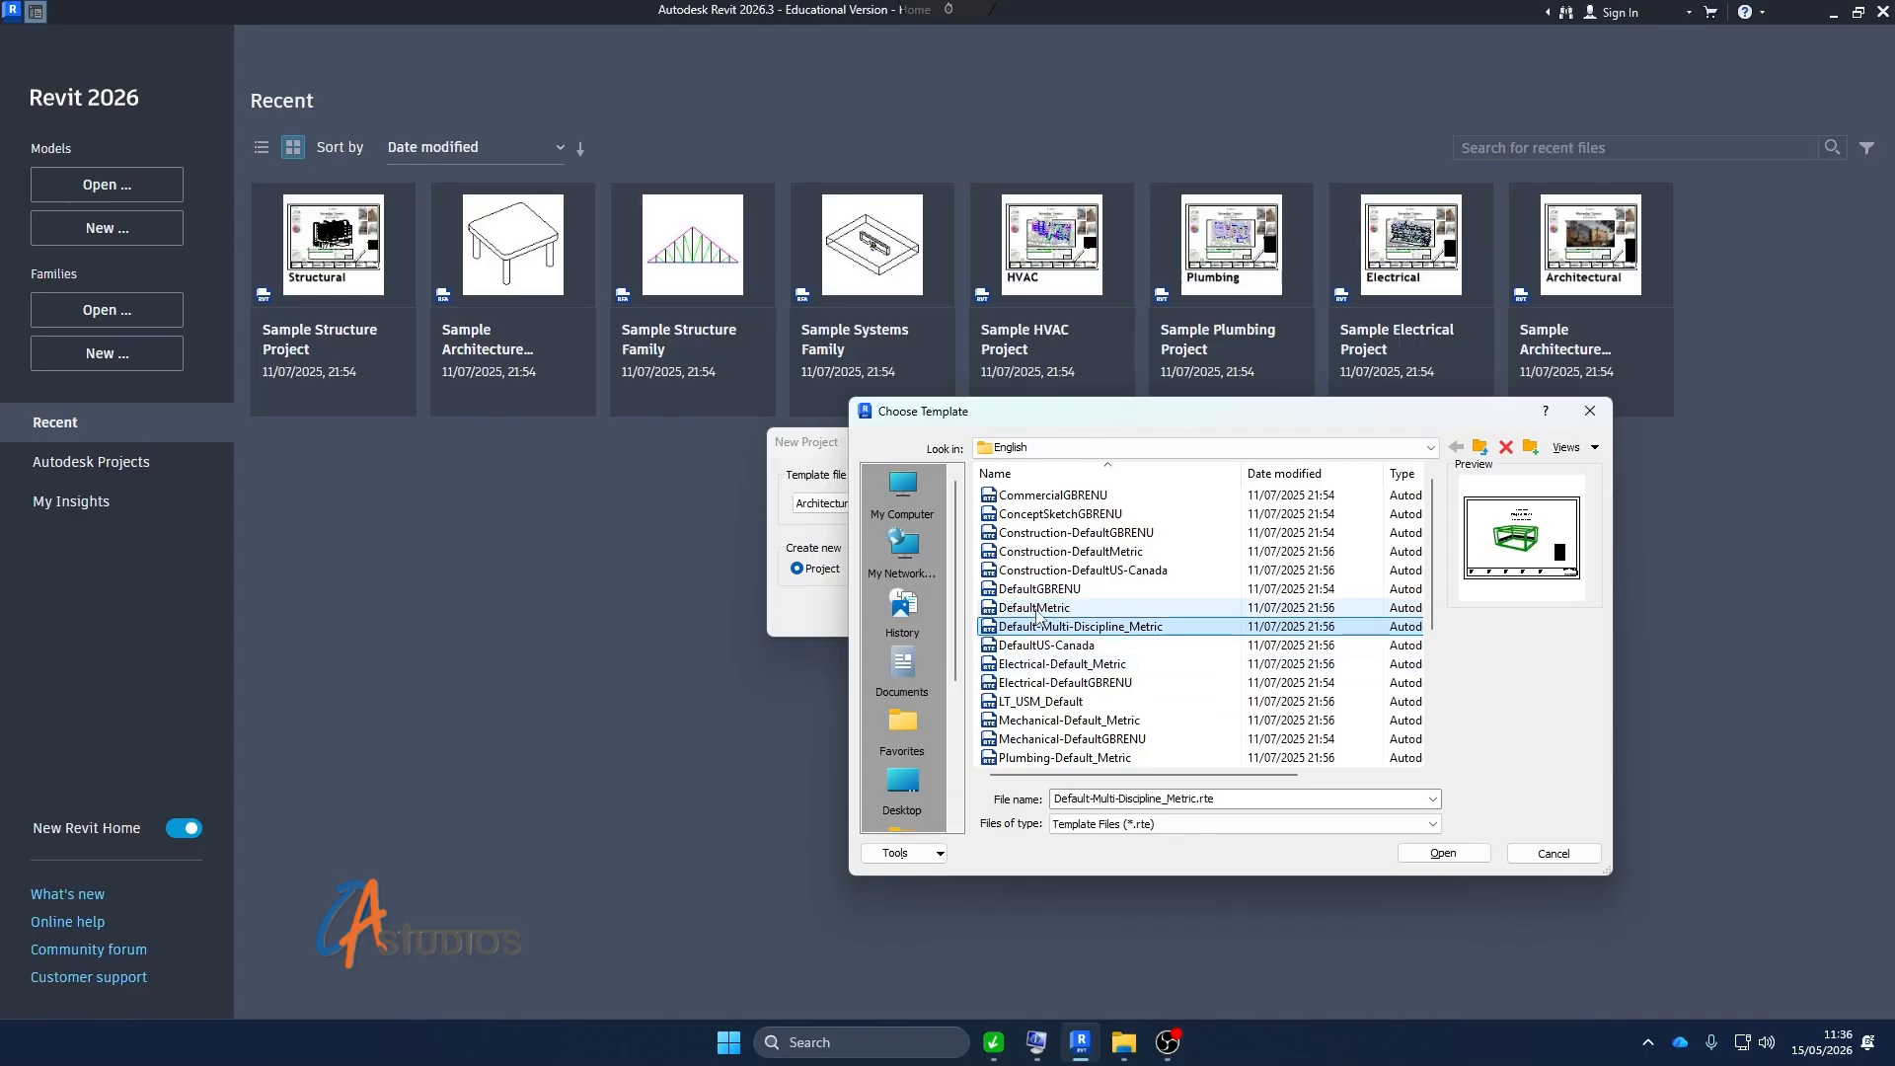
key(Up)
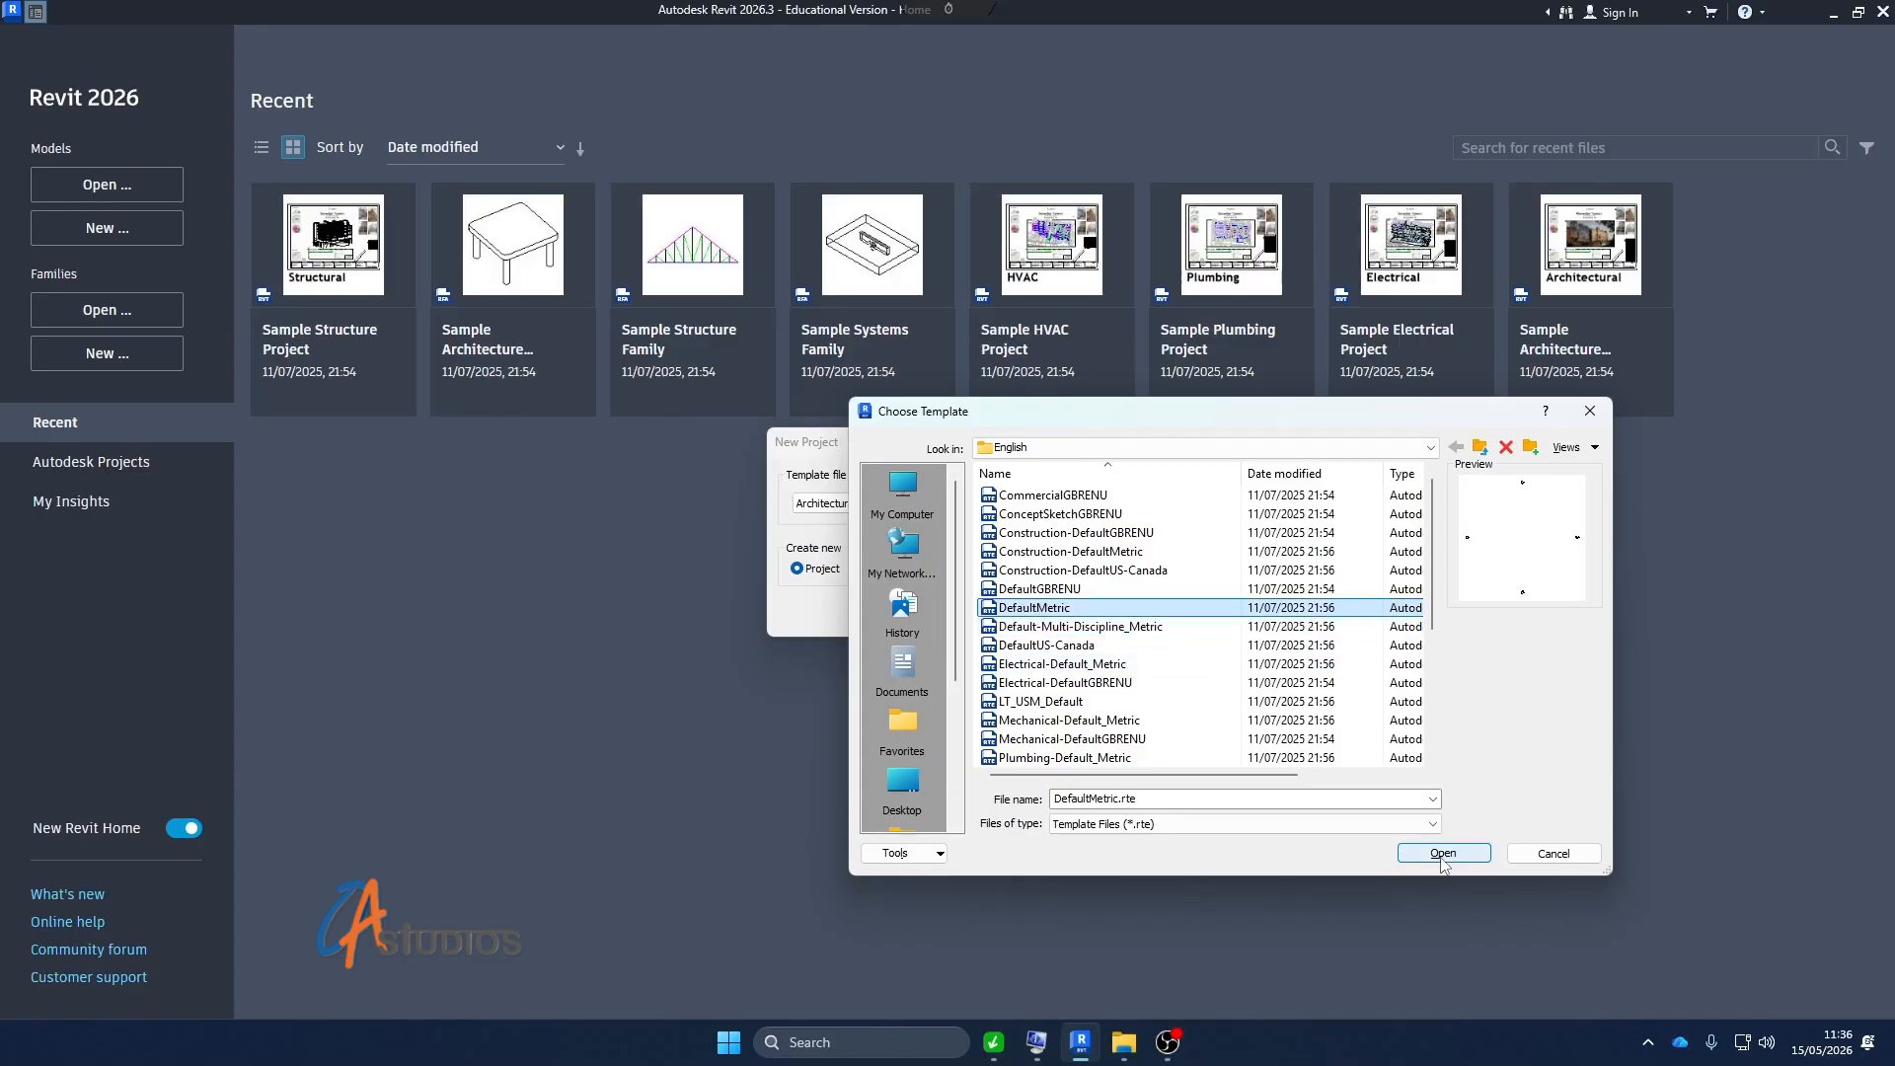
click(1443, 855)
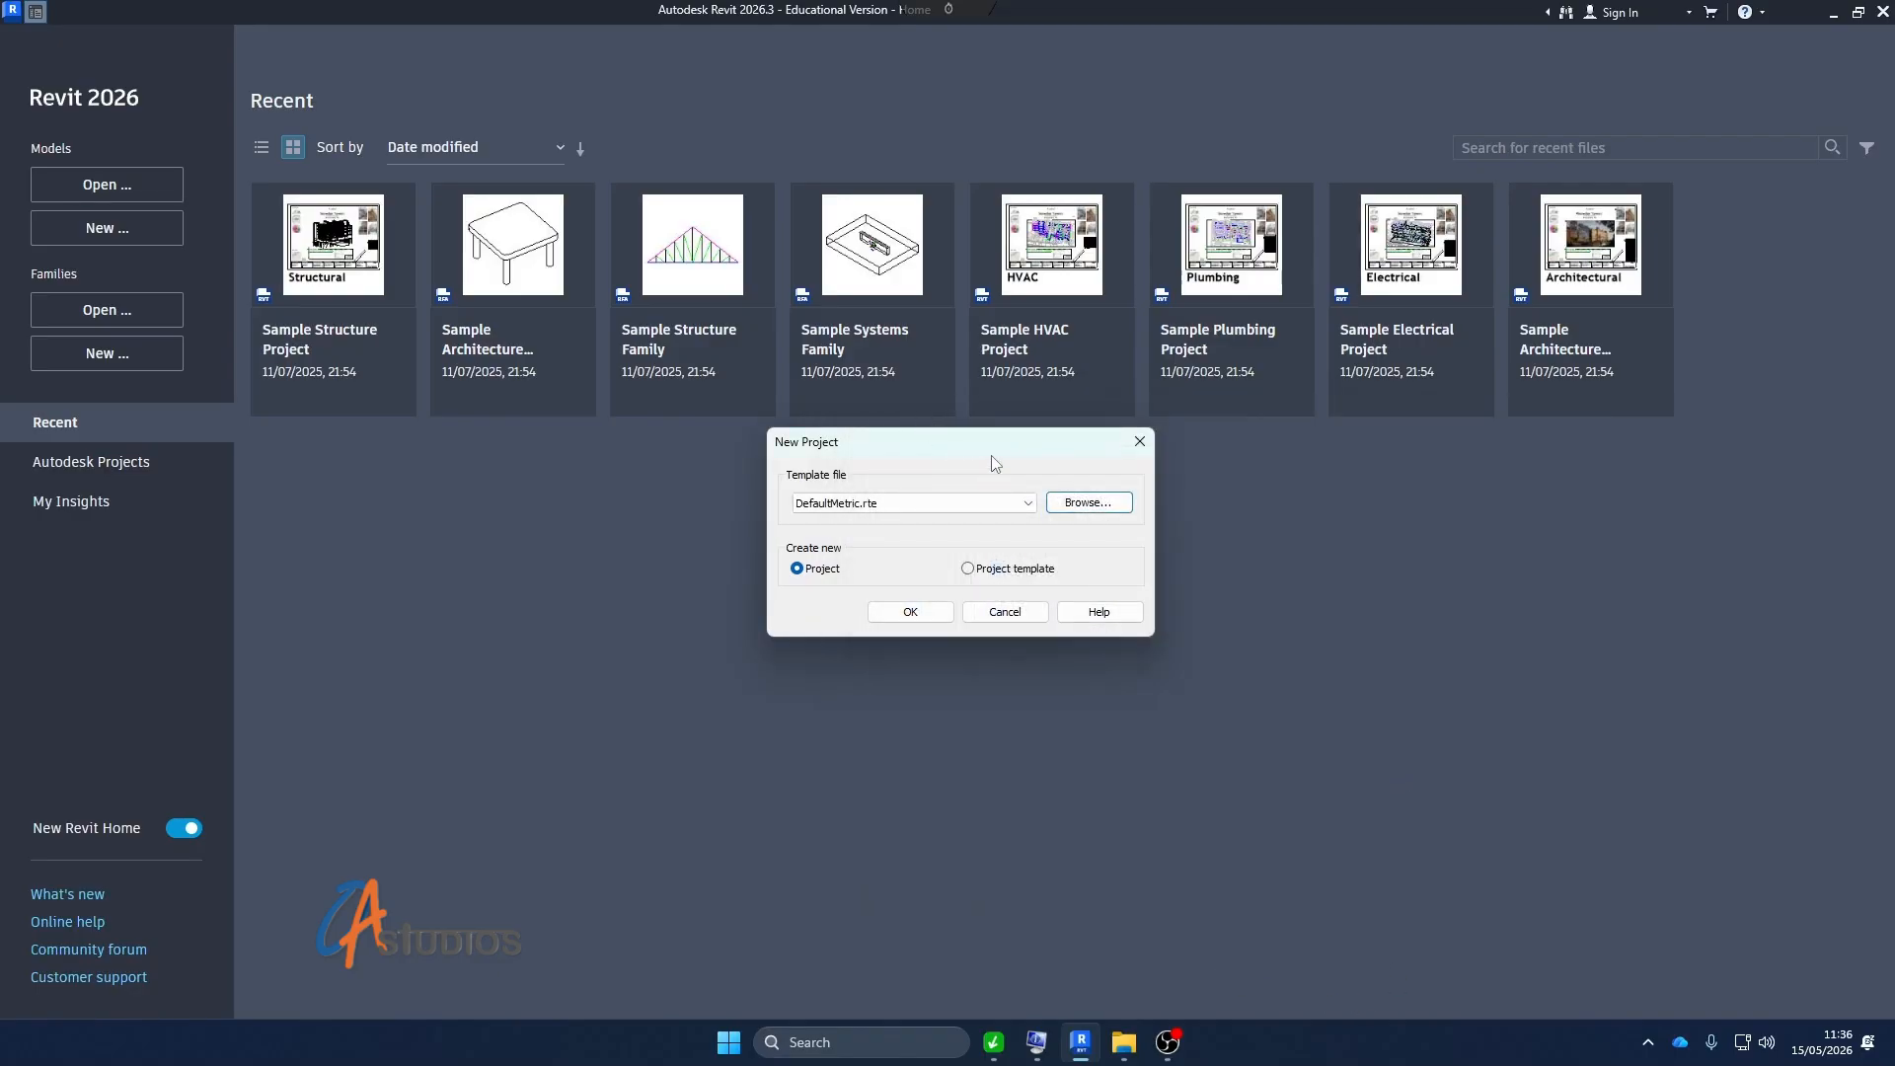
Create the project from the chosen template and switch the canvas to the light theme
drag(978, 446, 984, 476)
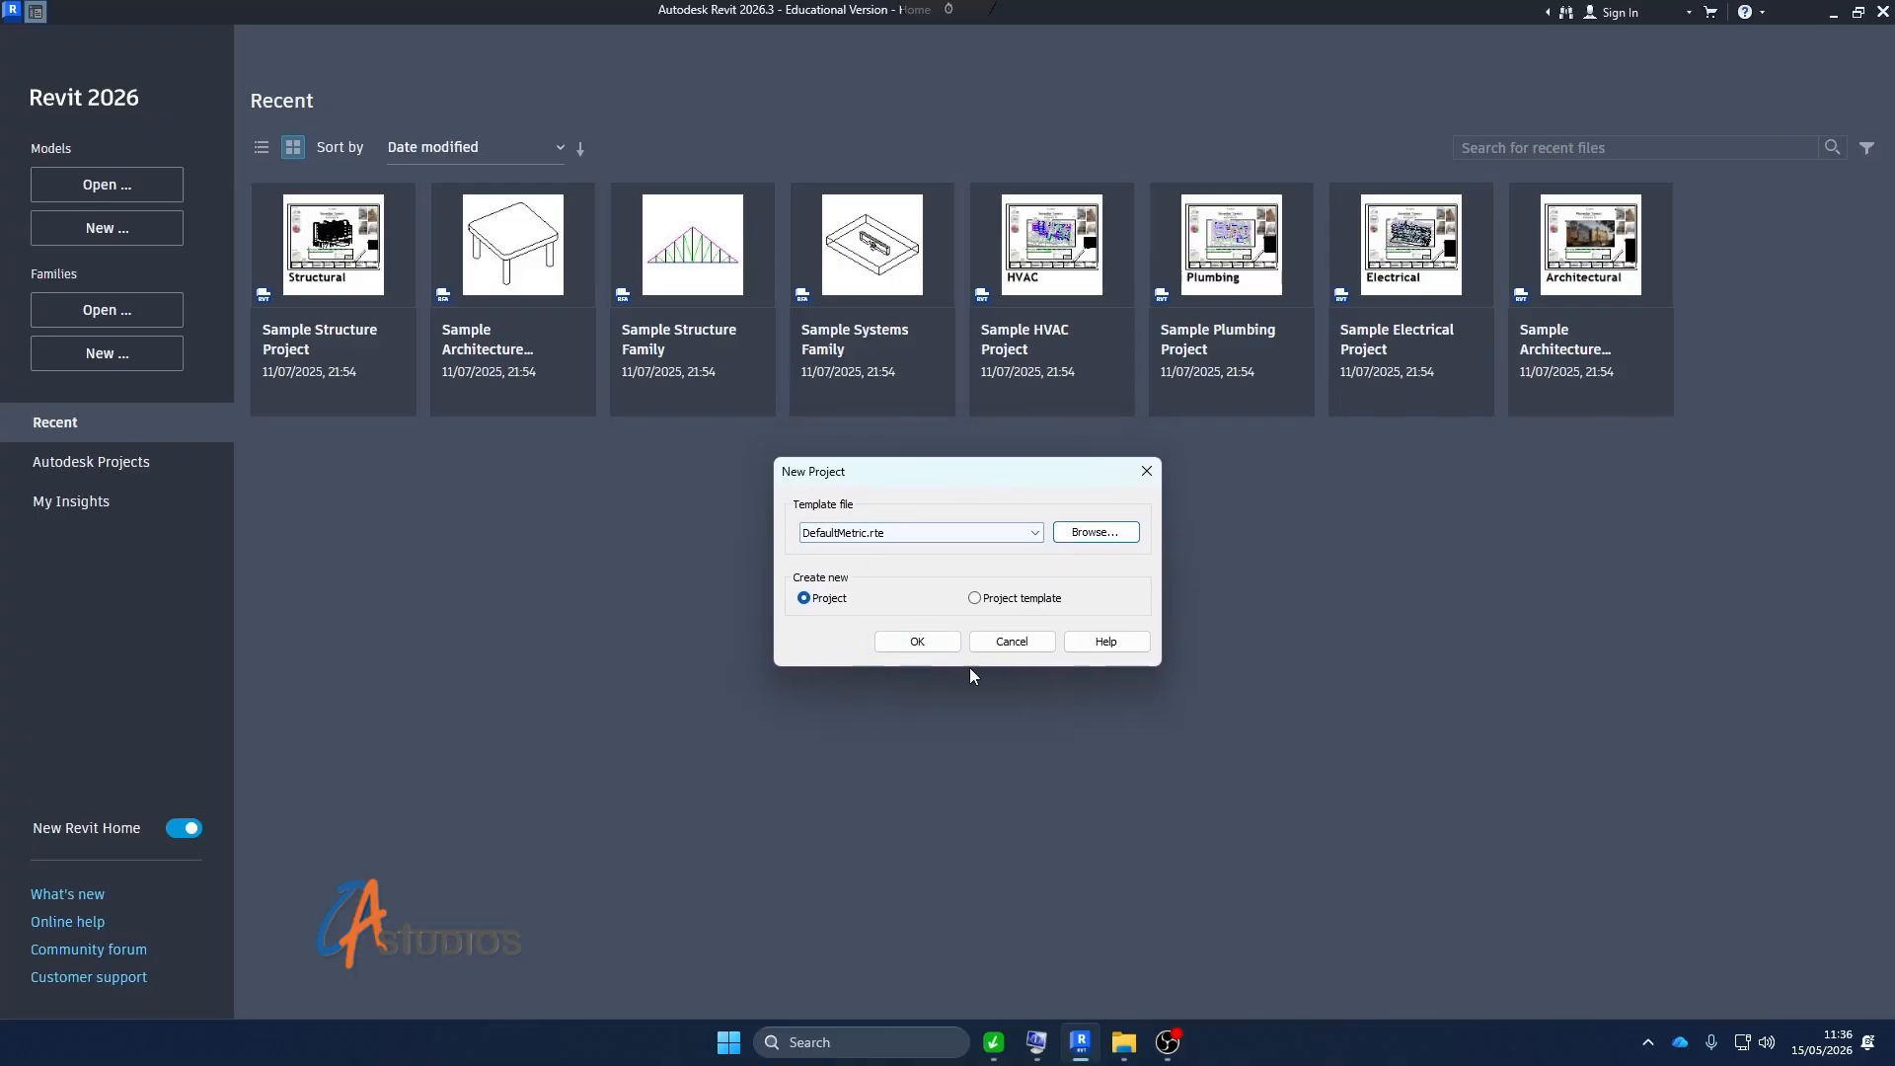
click(918, 642)
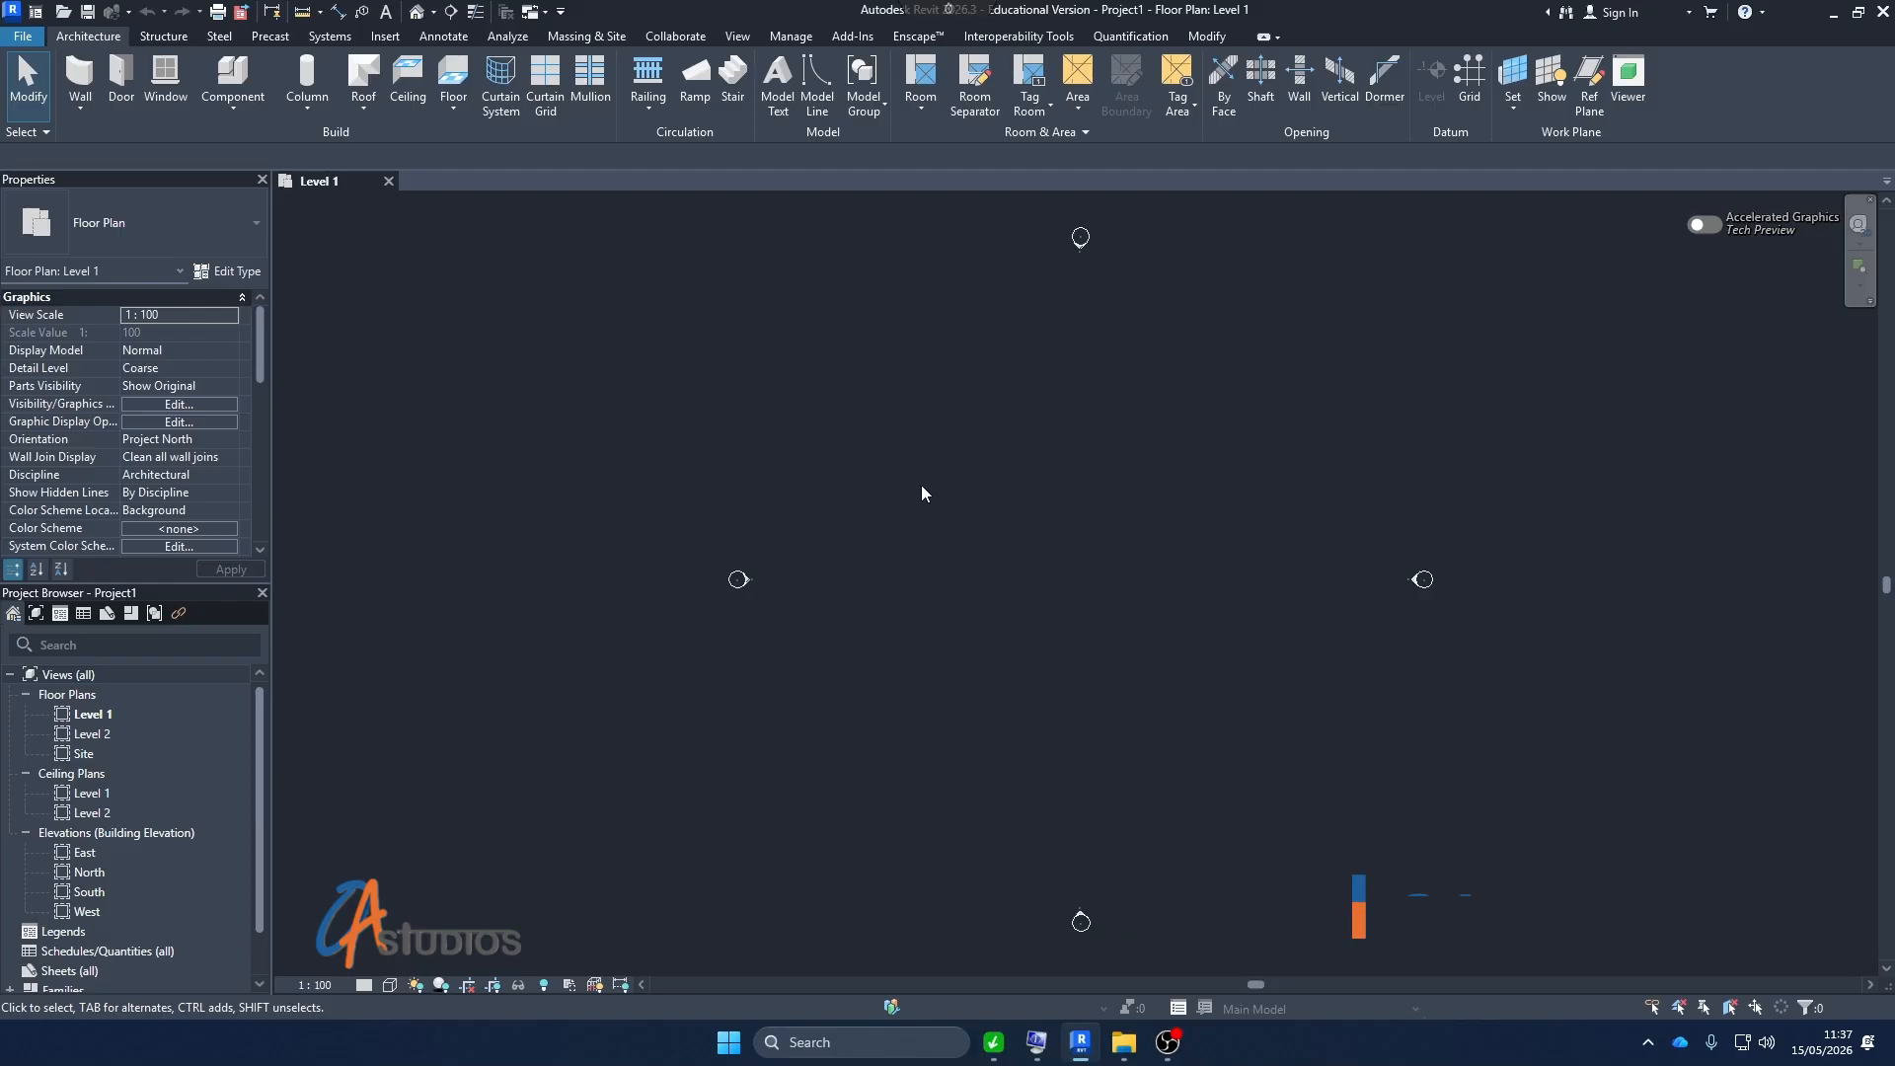
key(c)
key(a)
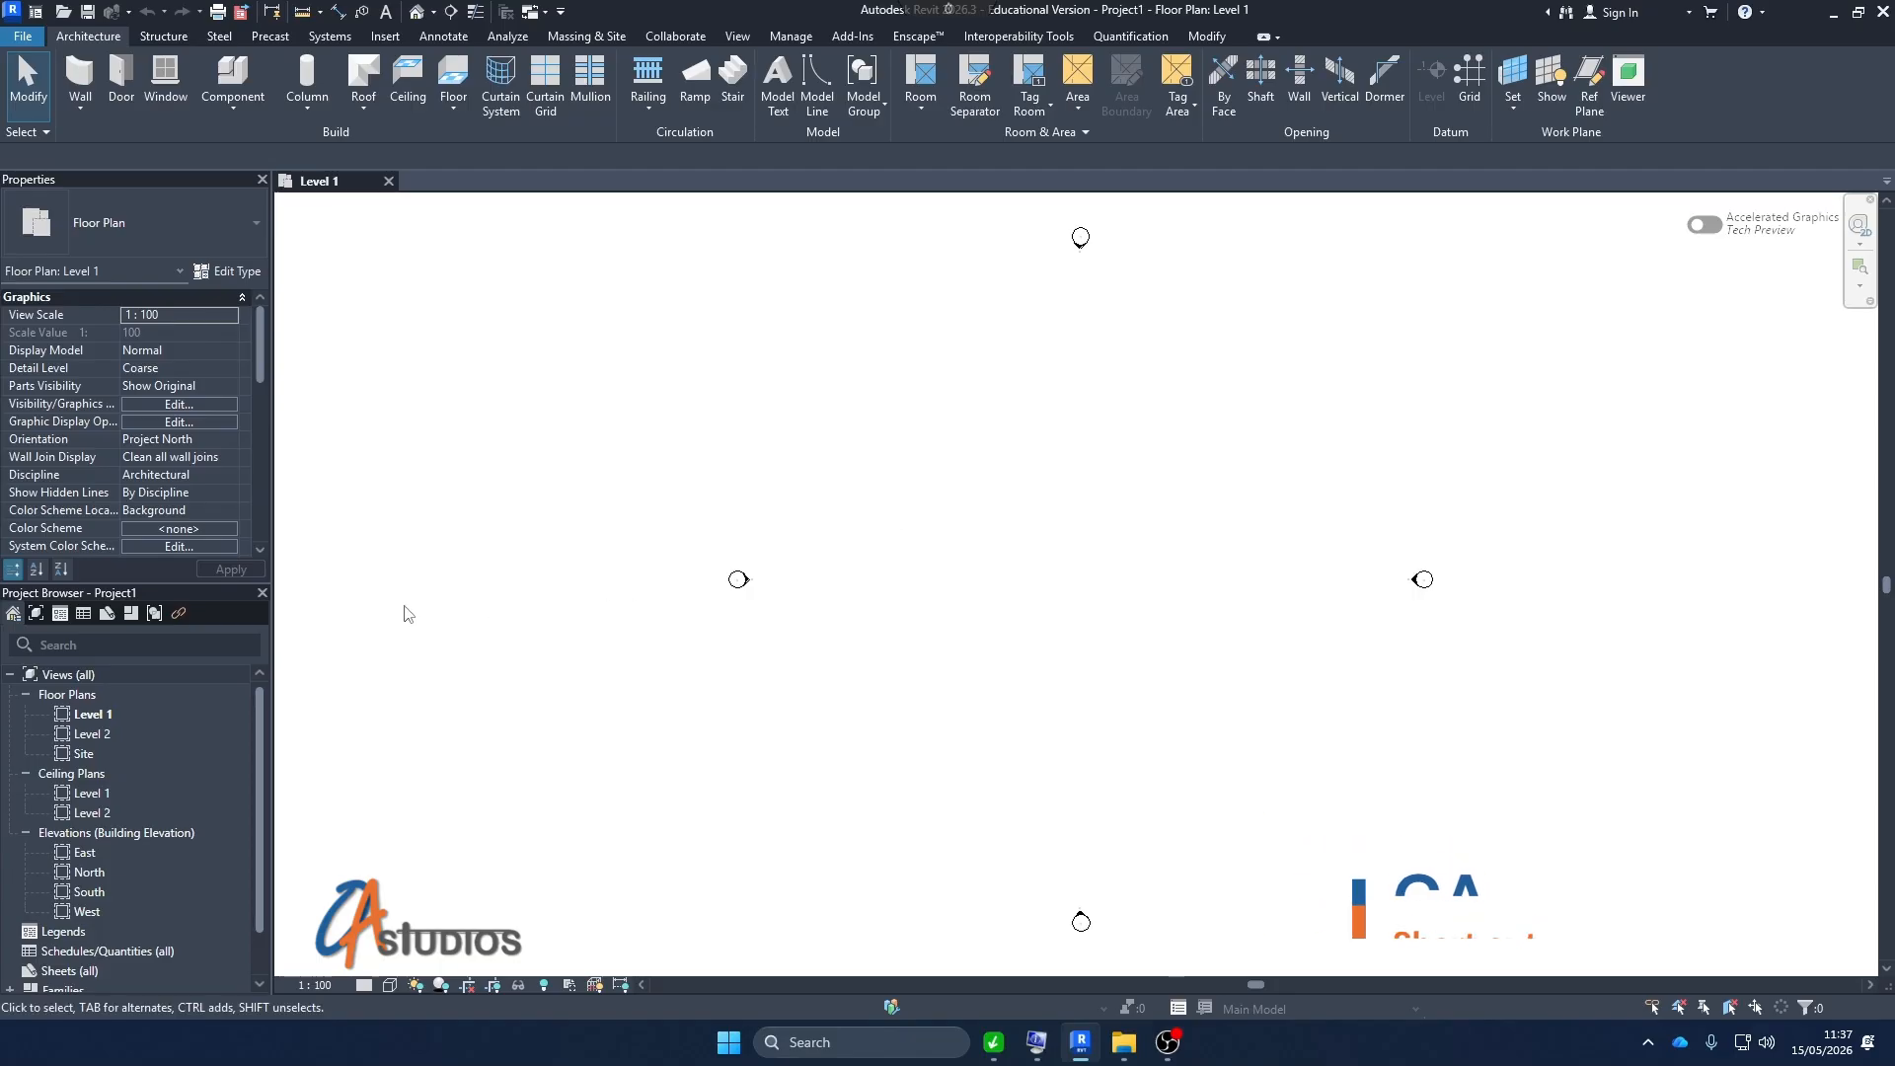
Toggle the canvas theme between dark and light several times, ending on the light canvas
click(741, 39)
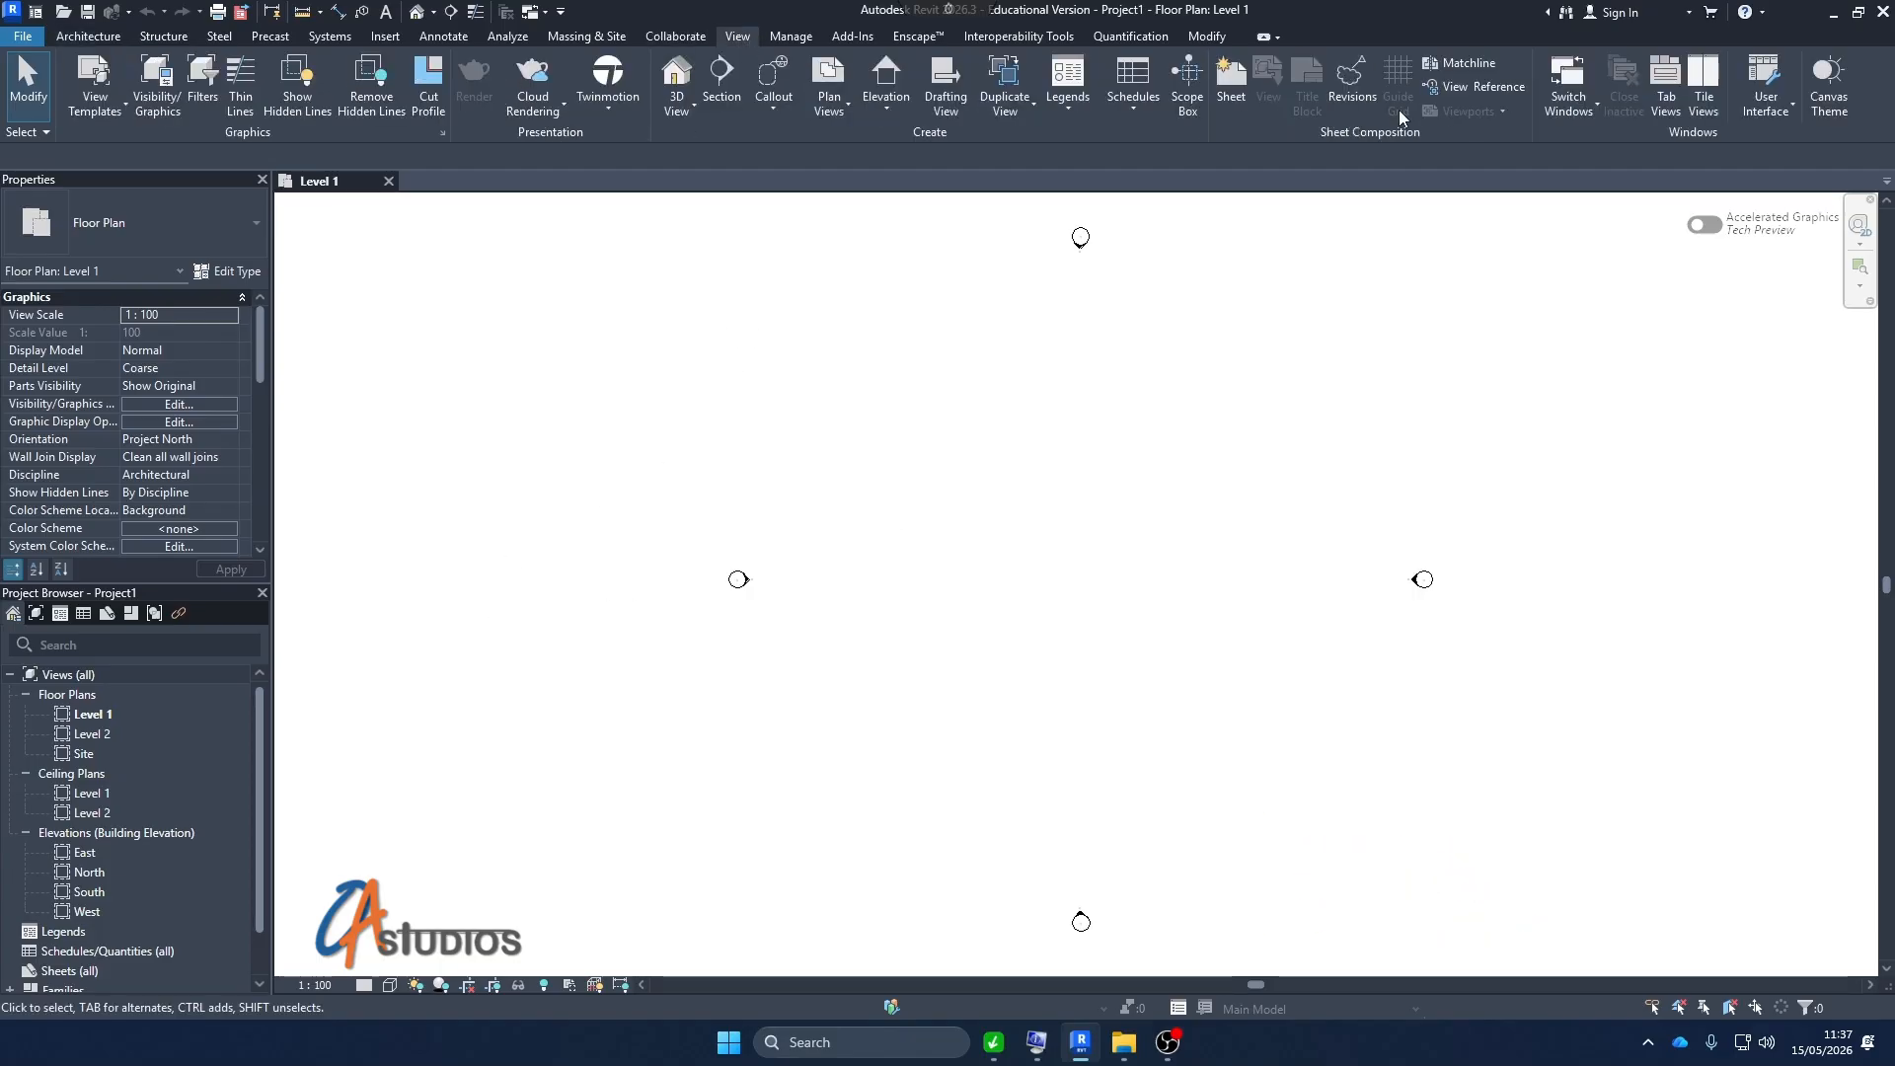
click(1829, 89)
click(1829, 96)
click(1829, 97)
click(1829, 97)
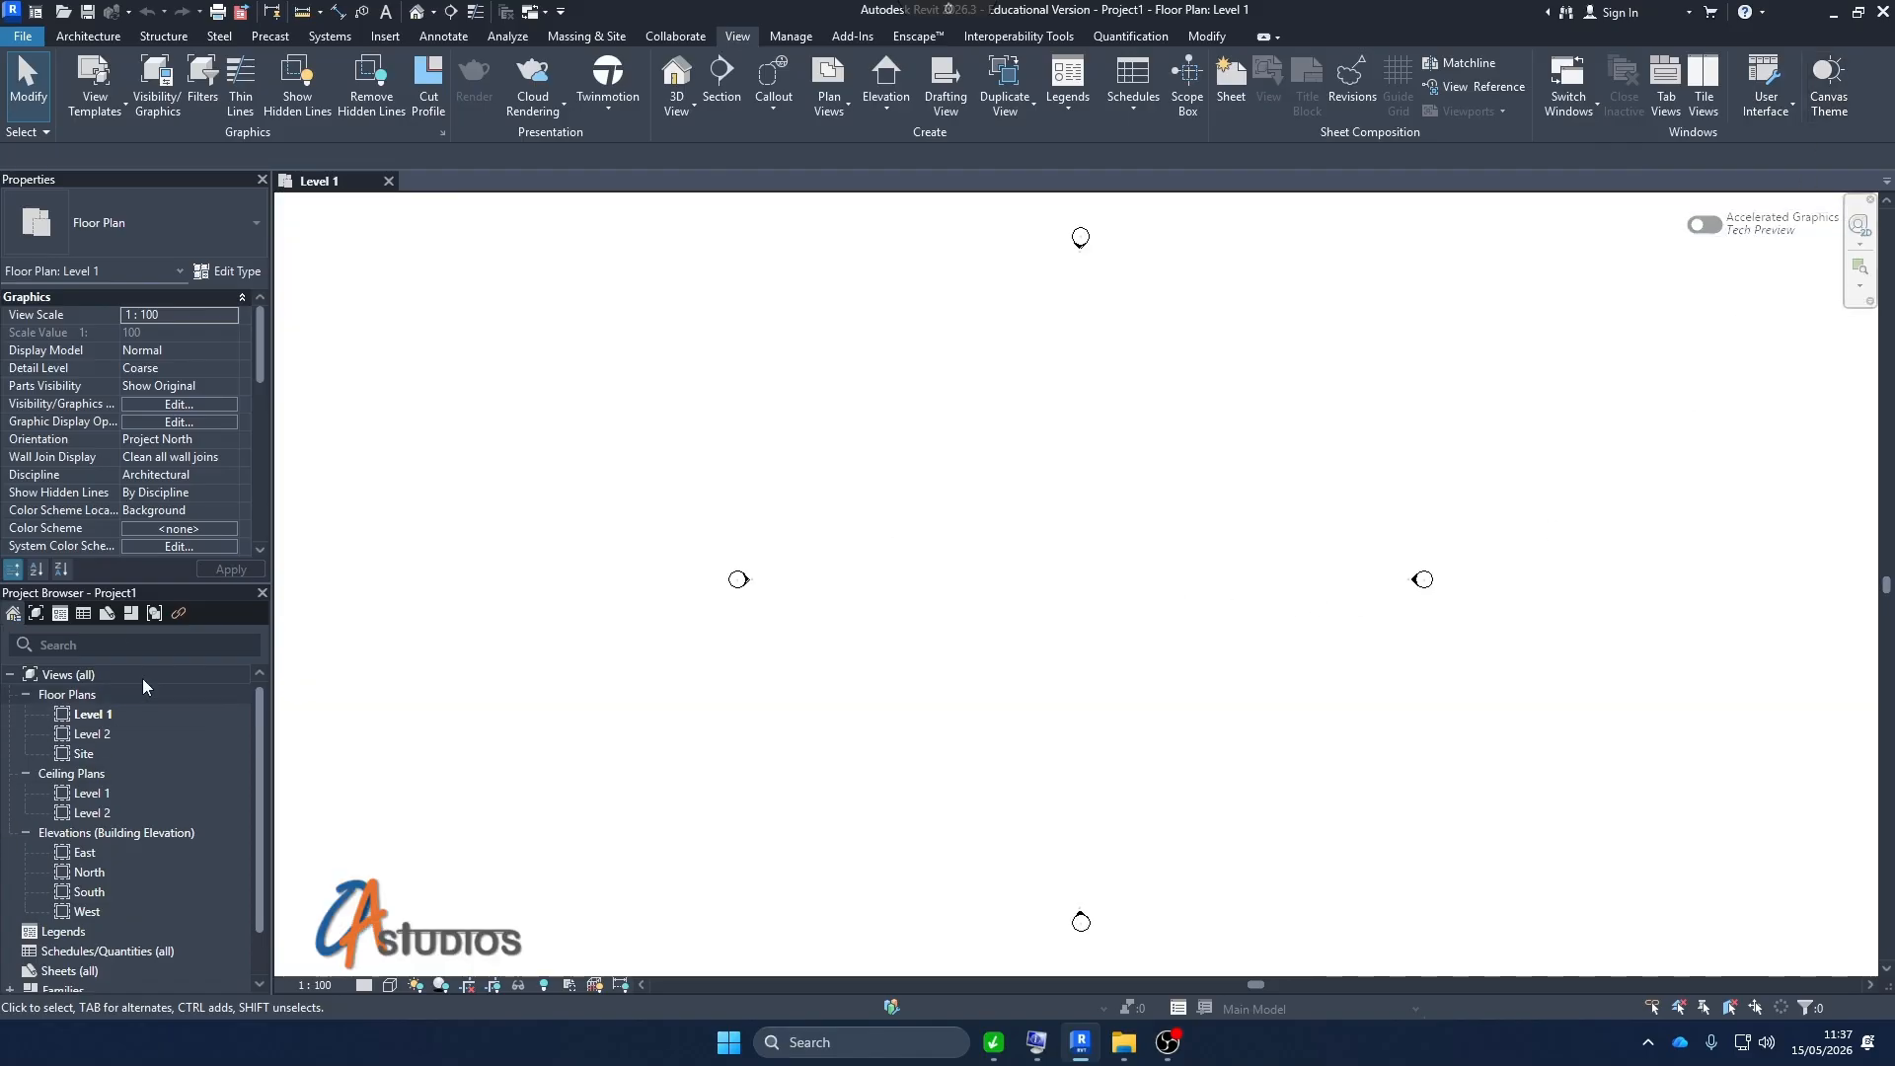
Try docking the Project Browser across the canvas from Properties, beside Properties, and back beneath it
drag(128, 598, 1888, 583)
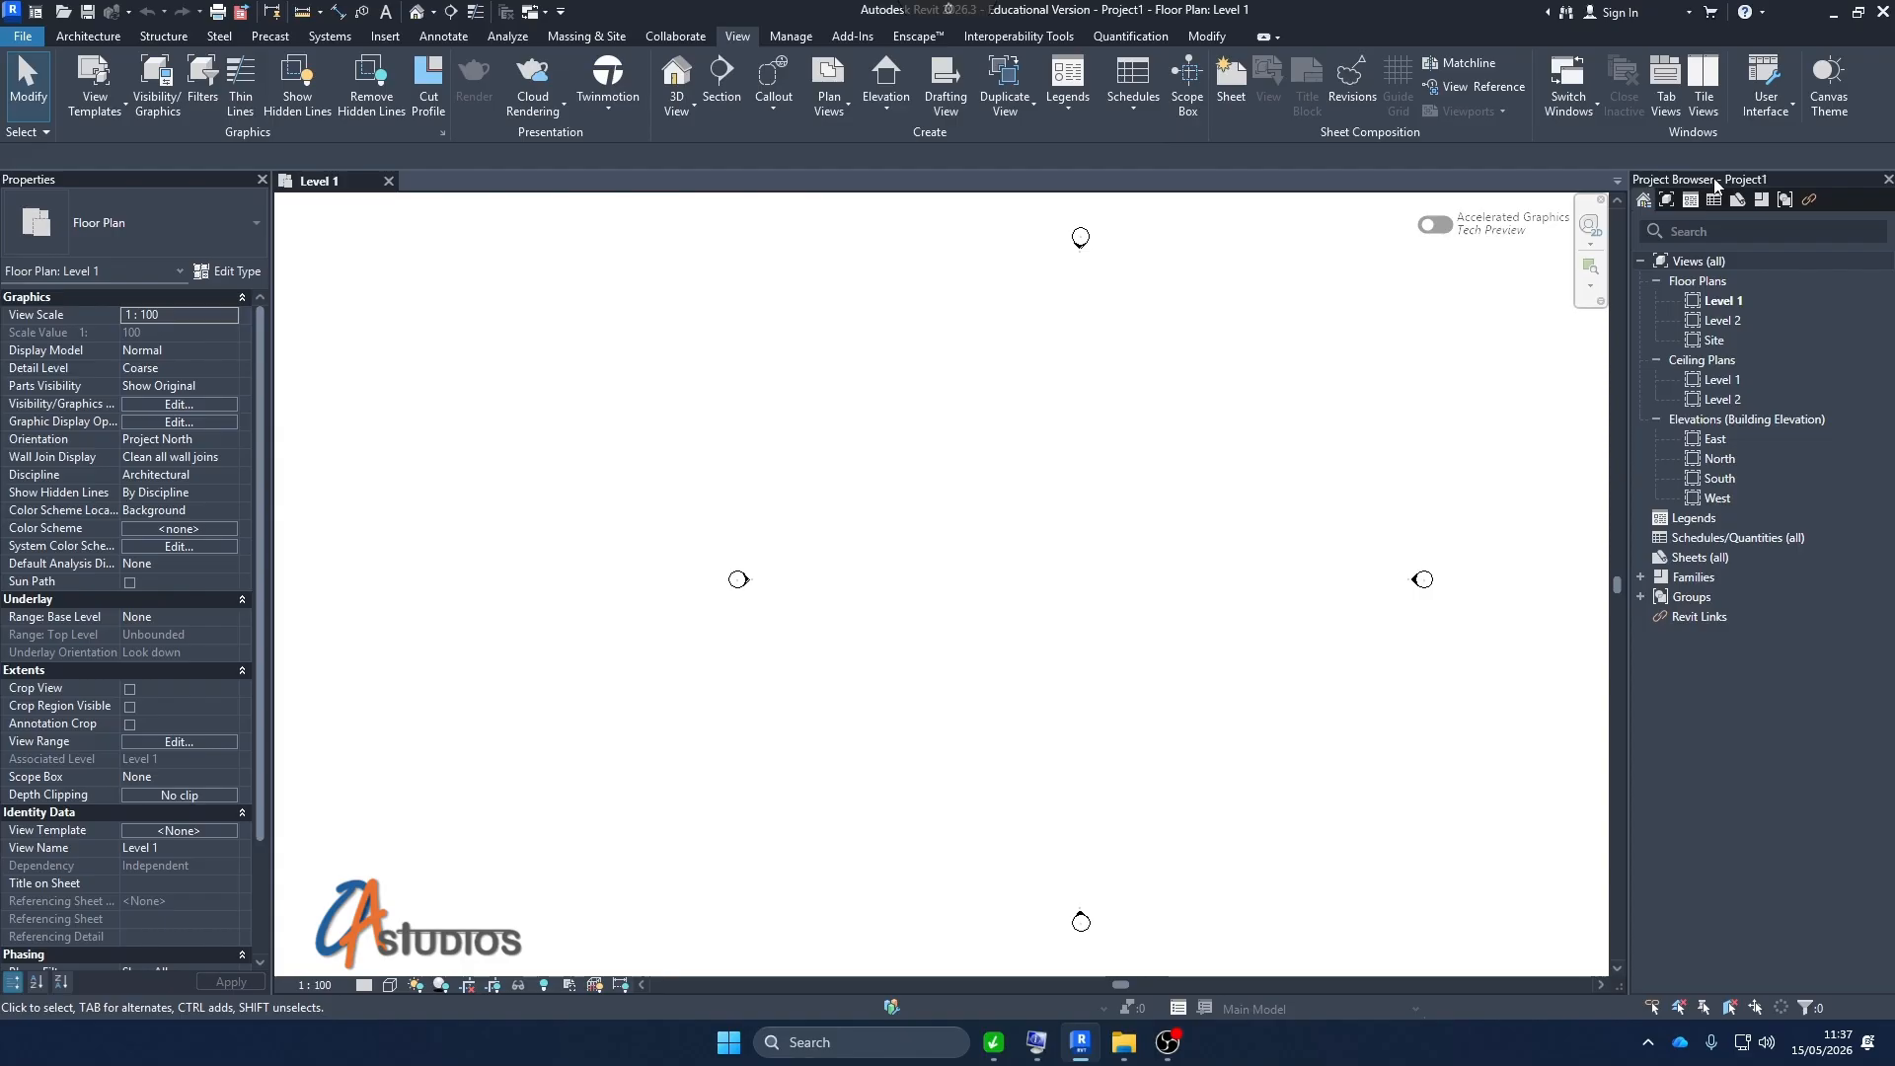
drag(1727, 185, 257, 453)
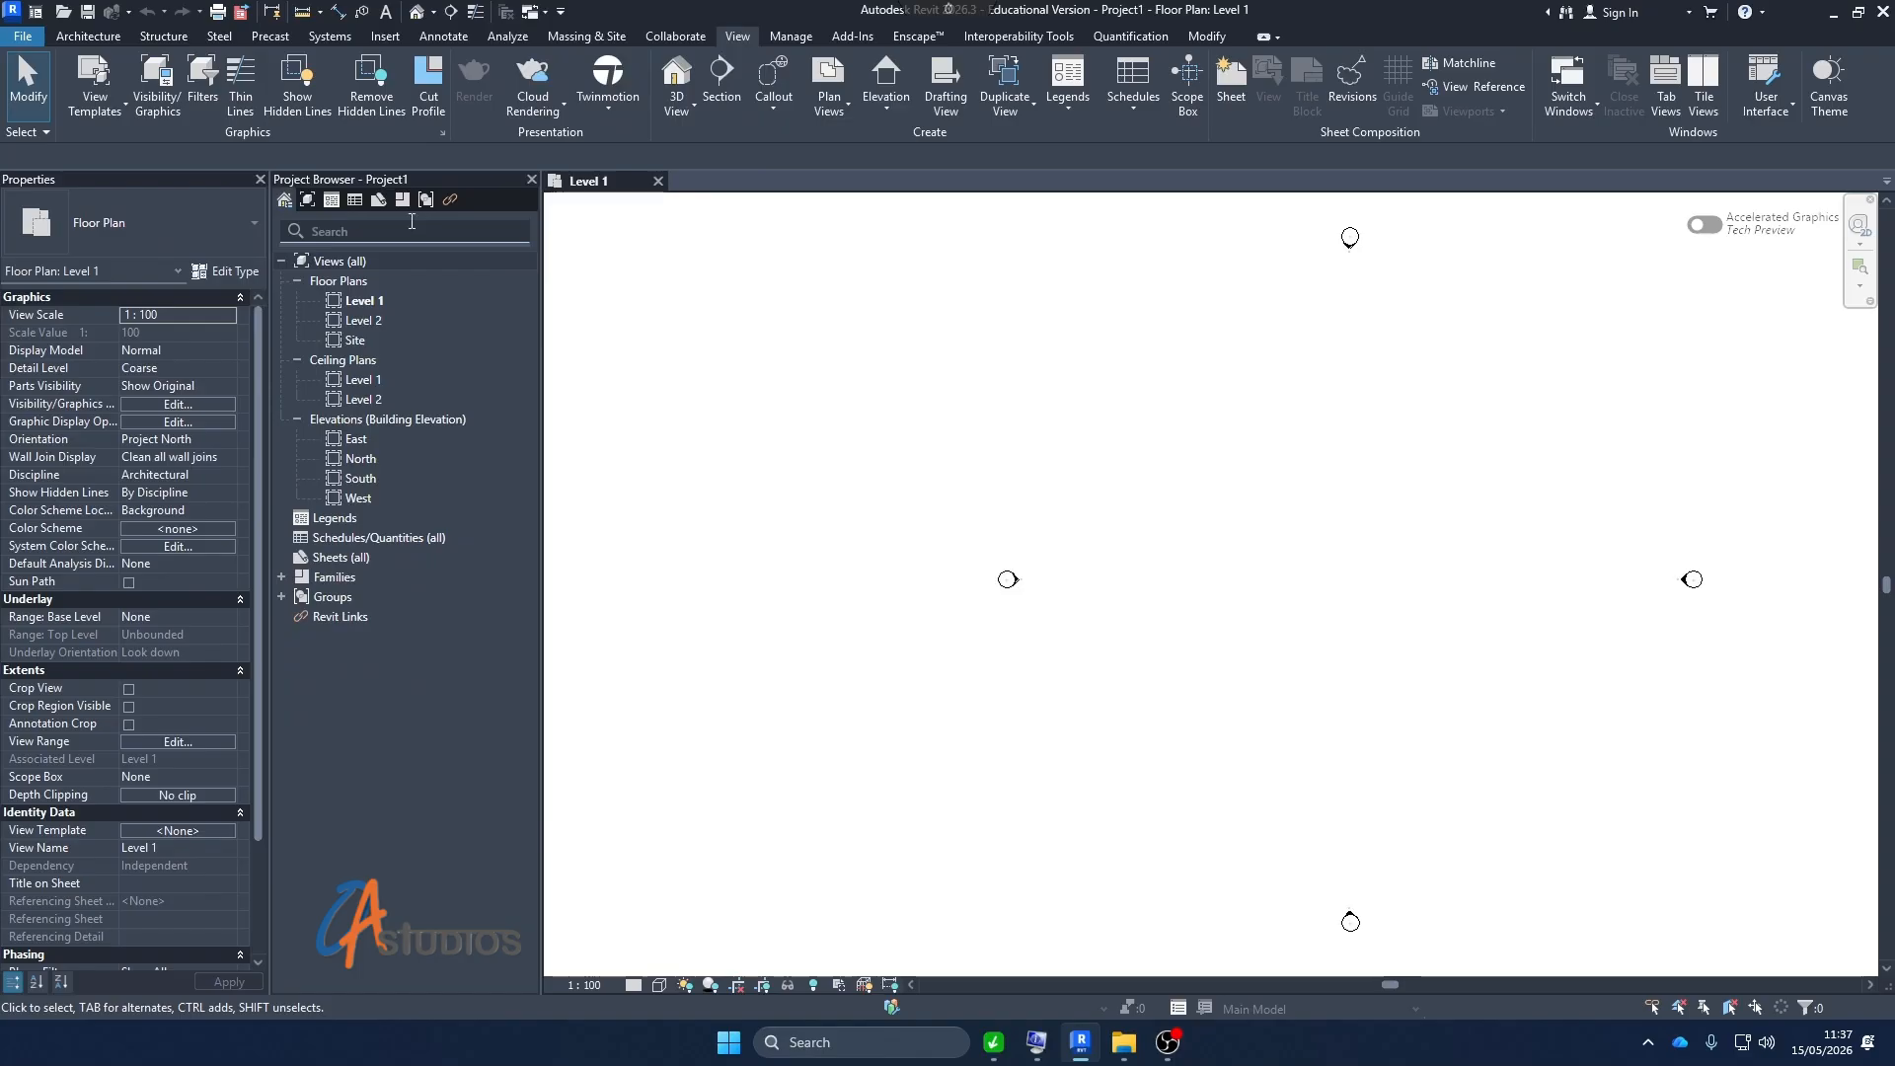
drag(345, 184, 4, 841)
drag(184, 181, 444, 987)
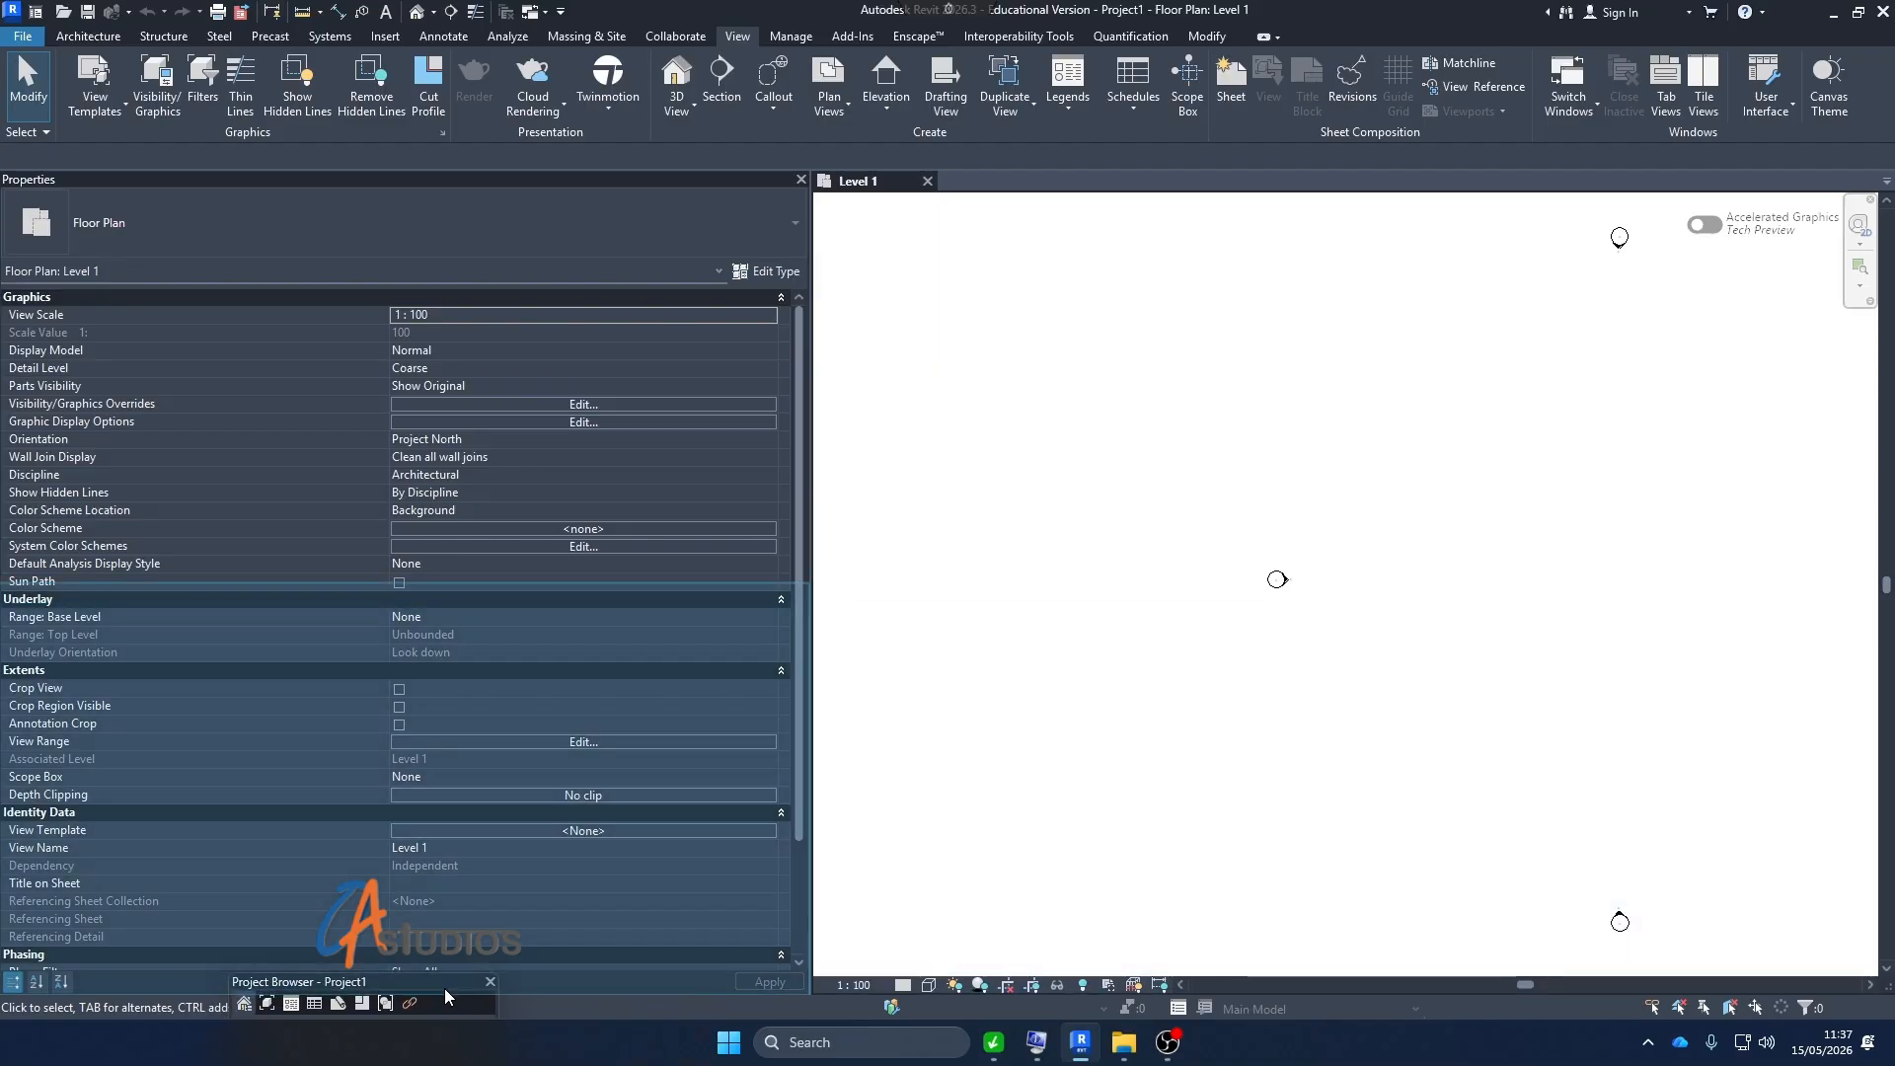
drag(444, 987, 446, 987)
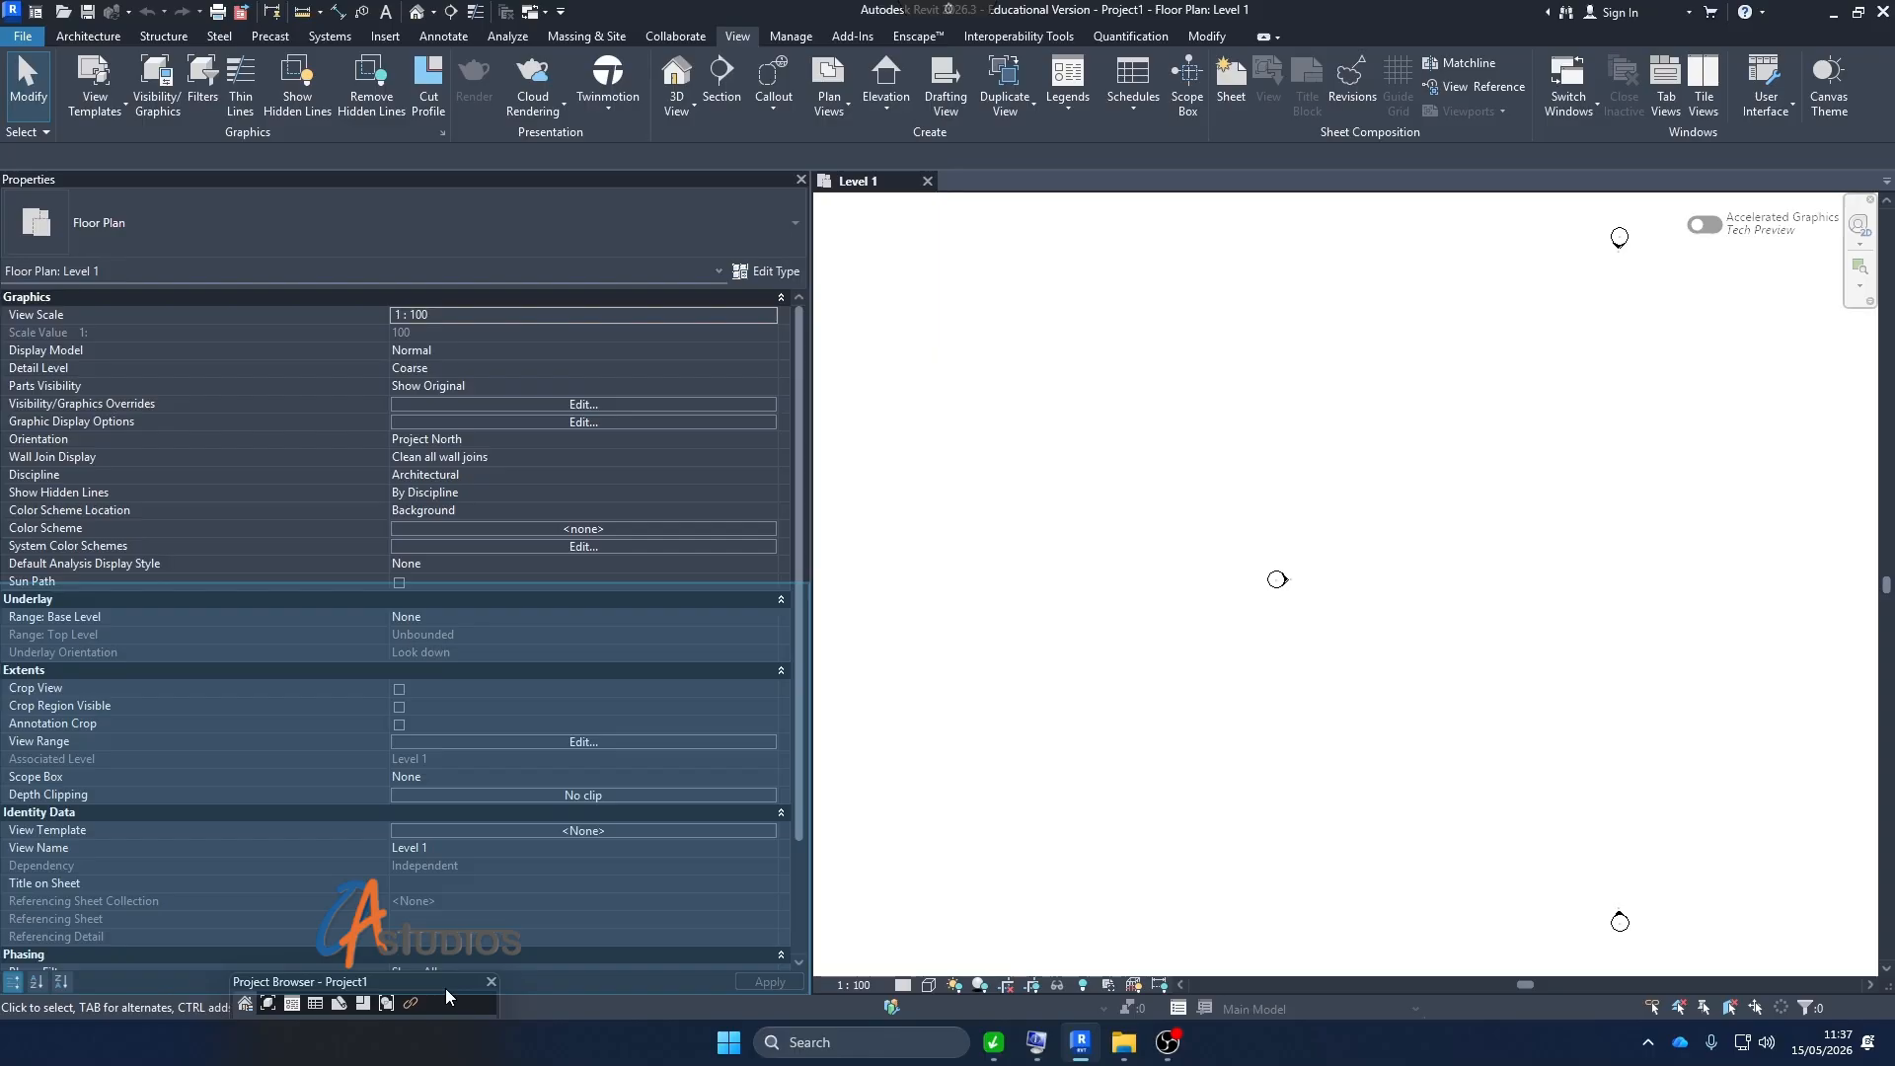
drag(447, 987, 446, 987)
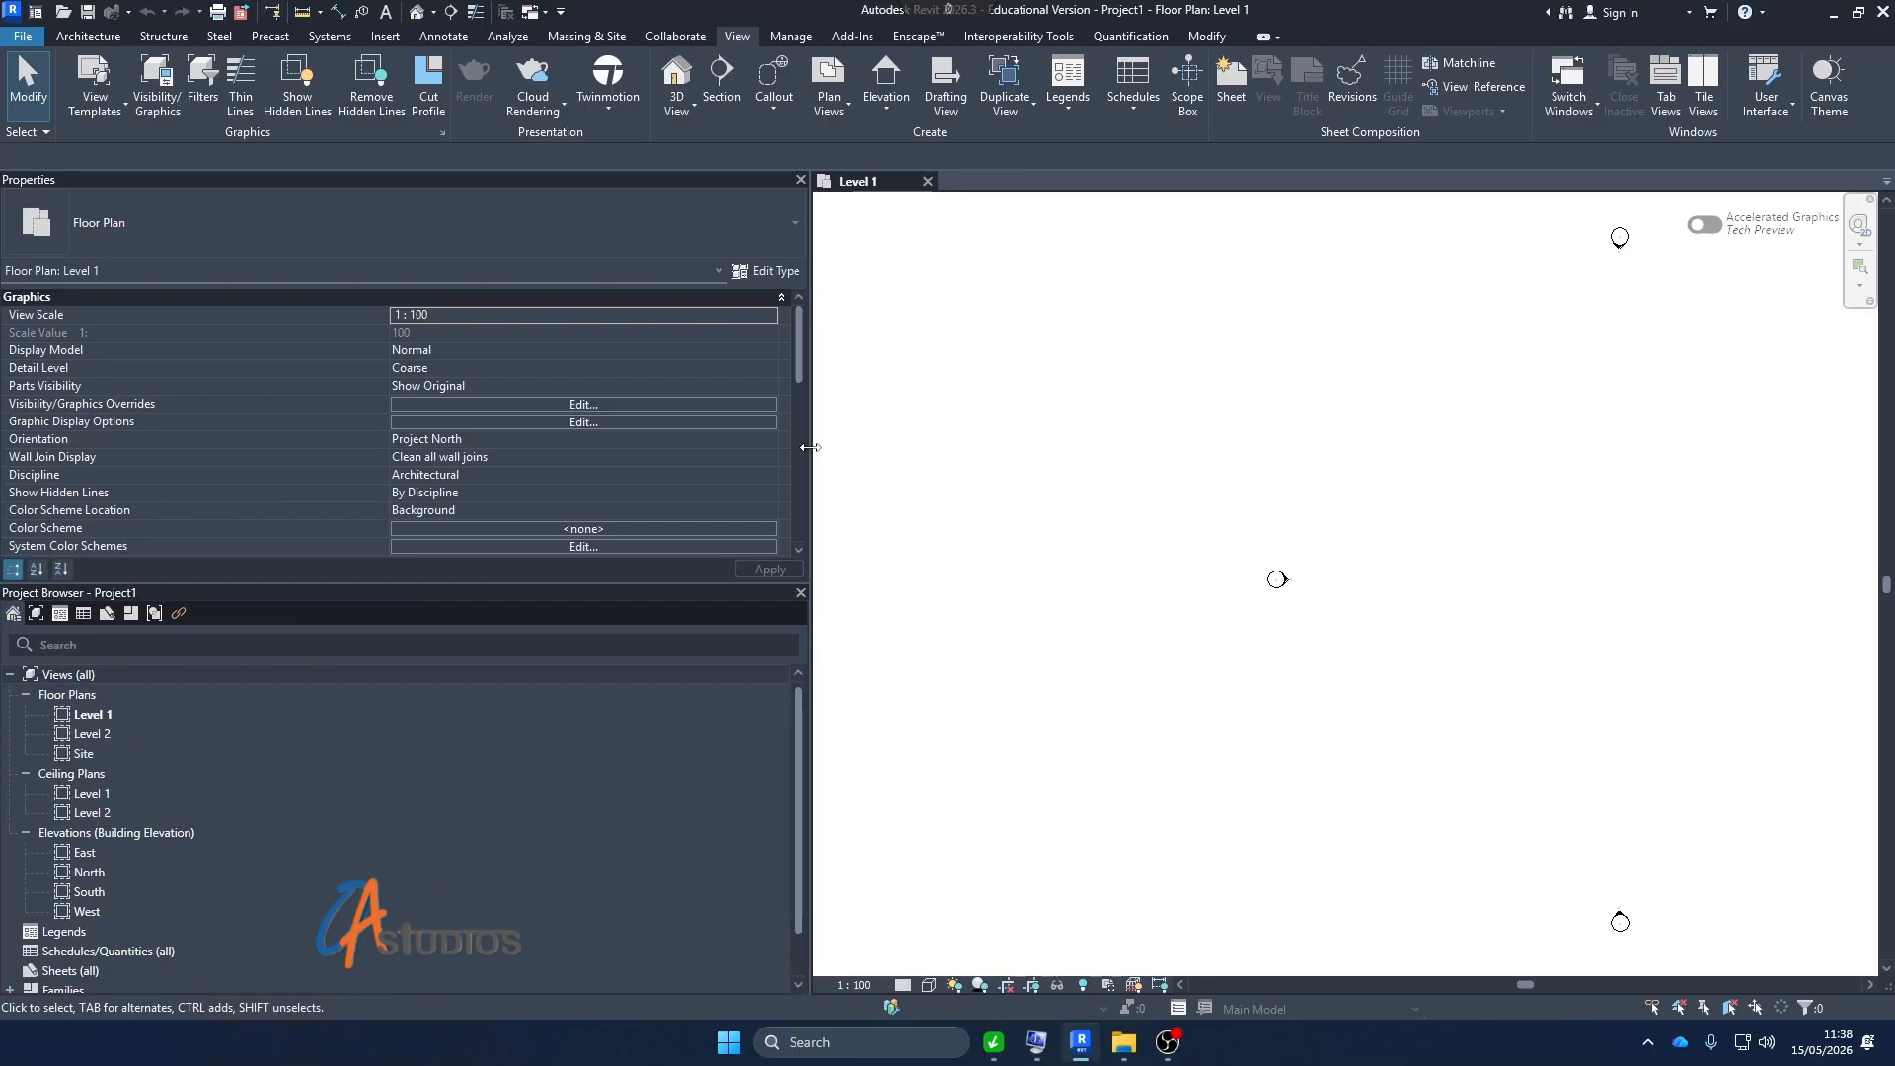
Narrow the Properties palette, dock the Project Browser on the opposite side of the canvas, and fit the Level 1 plan to the view
drag(808, 447, 299, 450)
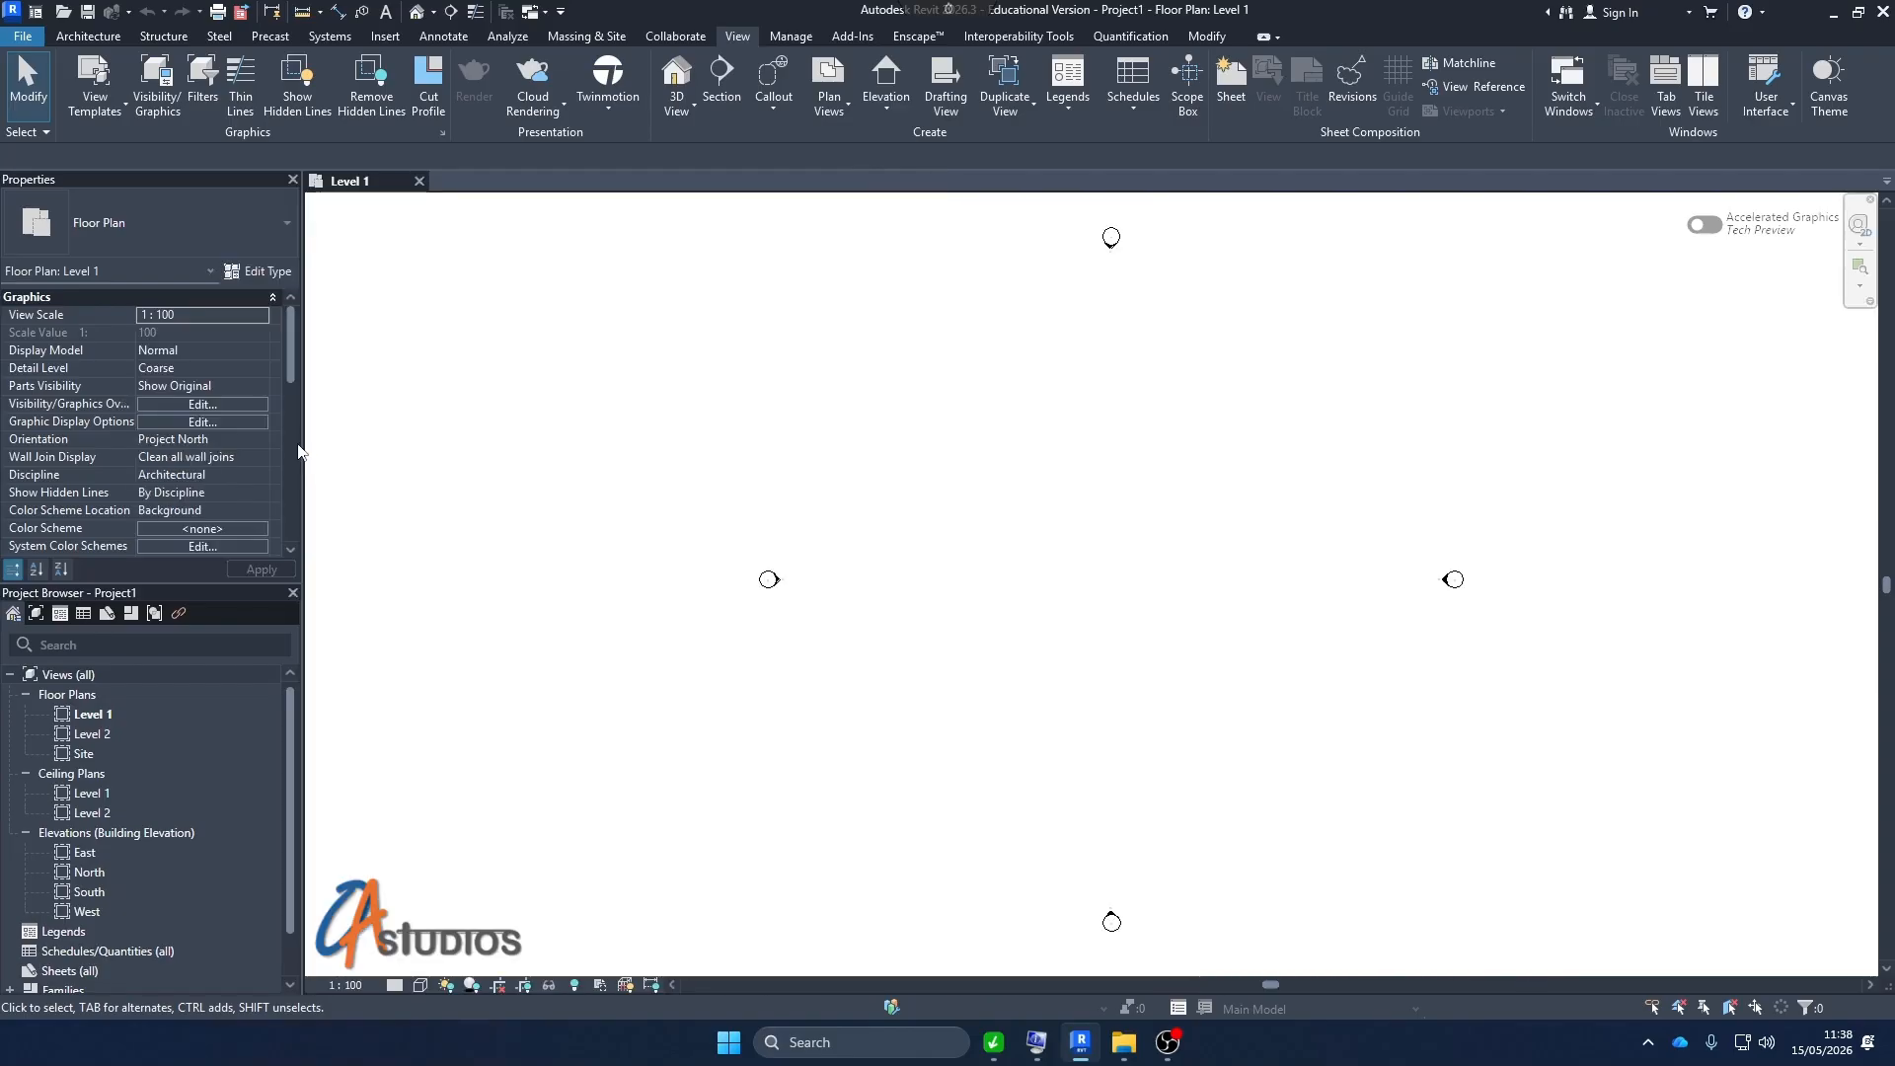
drag(86, 598, 1836, 542)
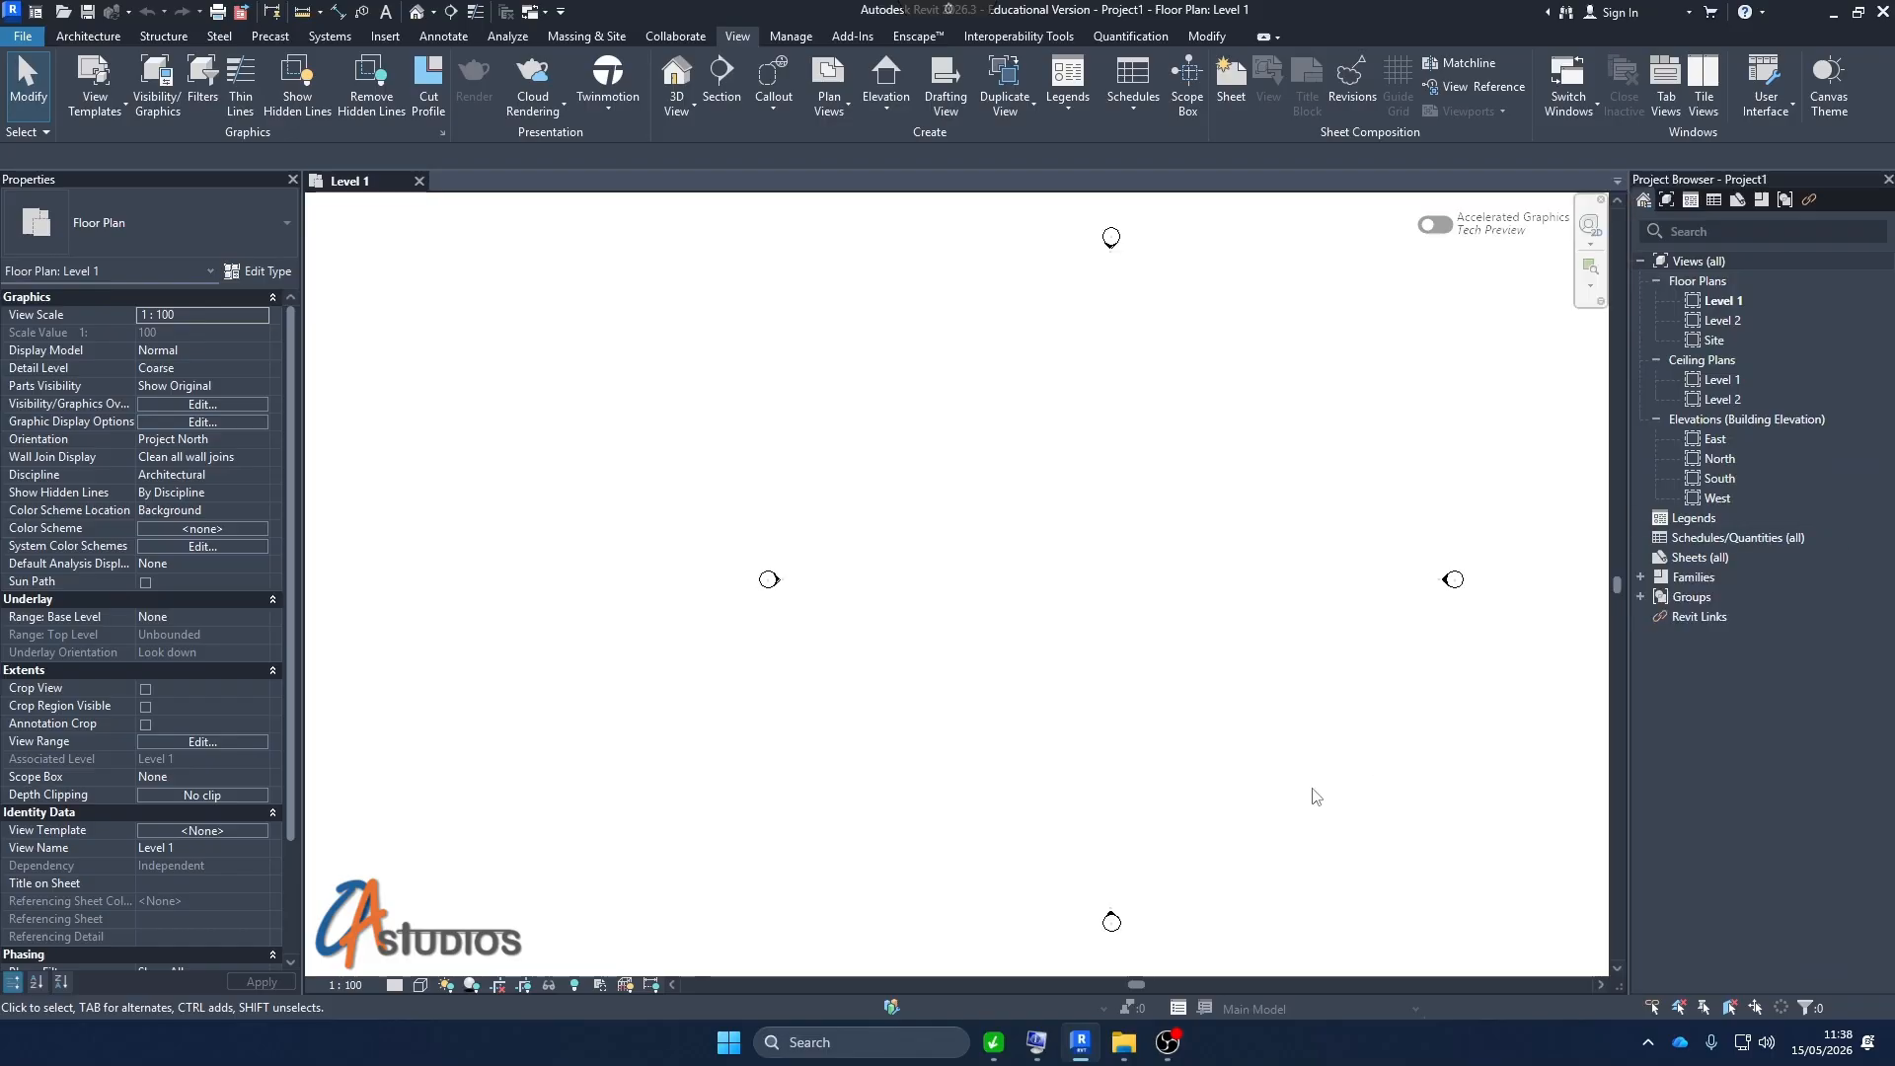
scroll(1028, 594, down, 2)
right_click(977, 584)
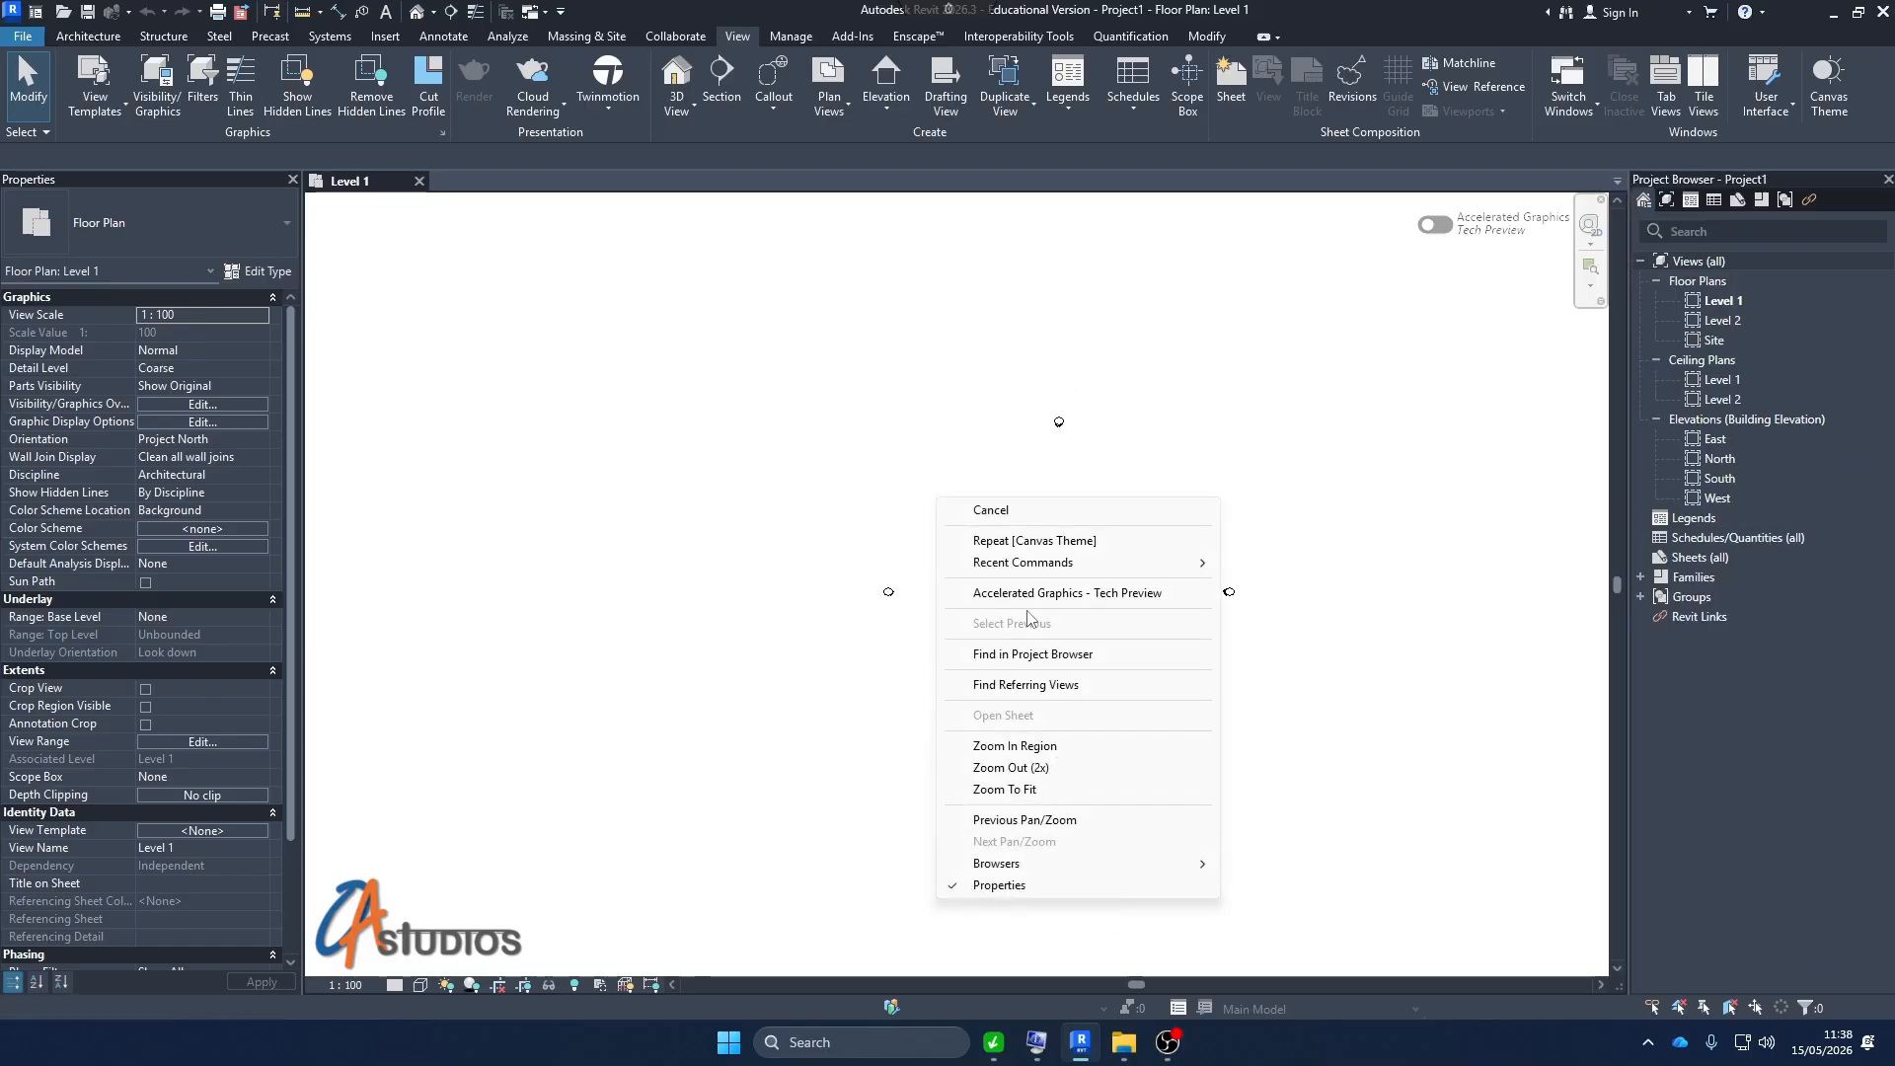
click(1065, 791)
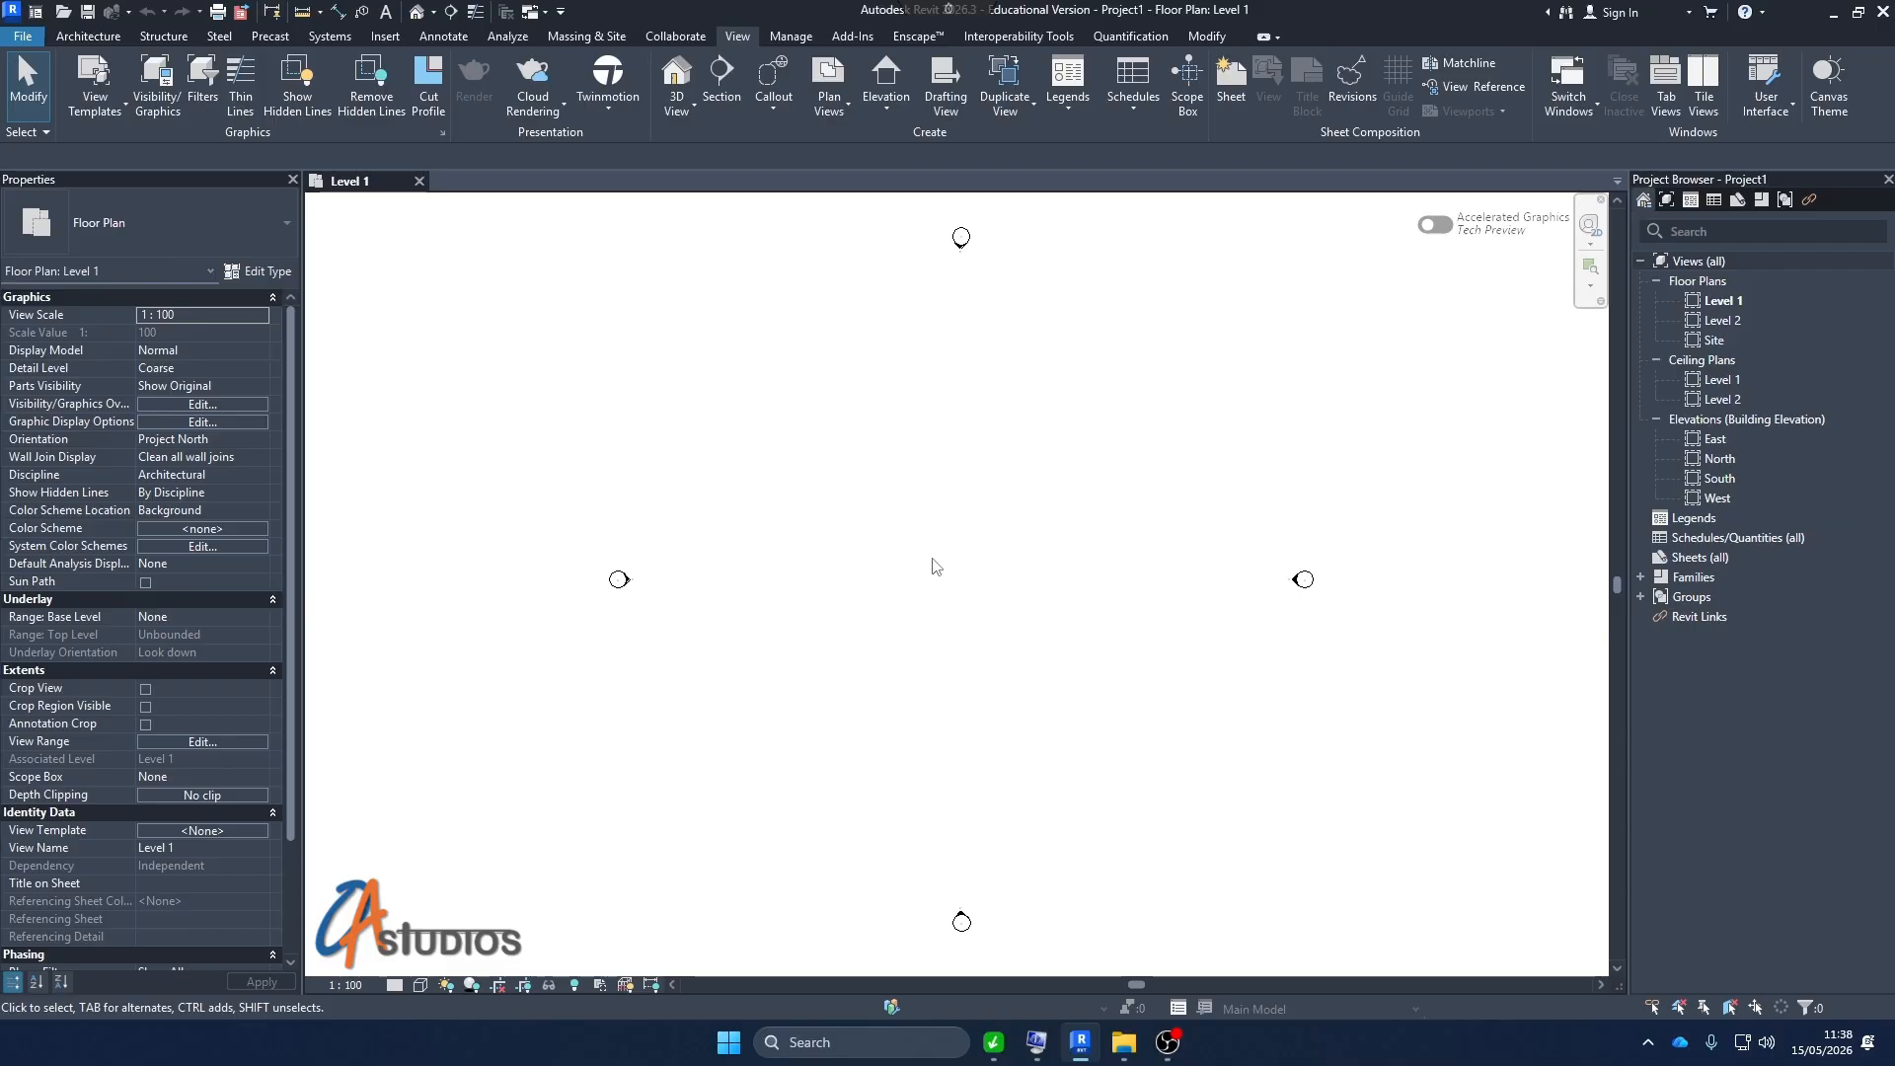
Open the South elevation view and check the elevation values of Level 1 and Level 2
click(87, 35)
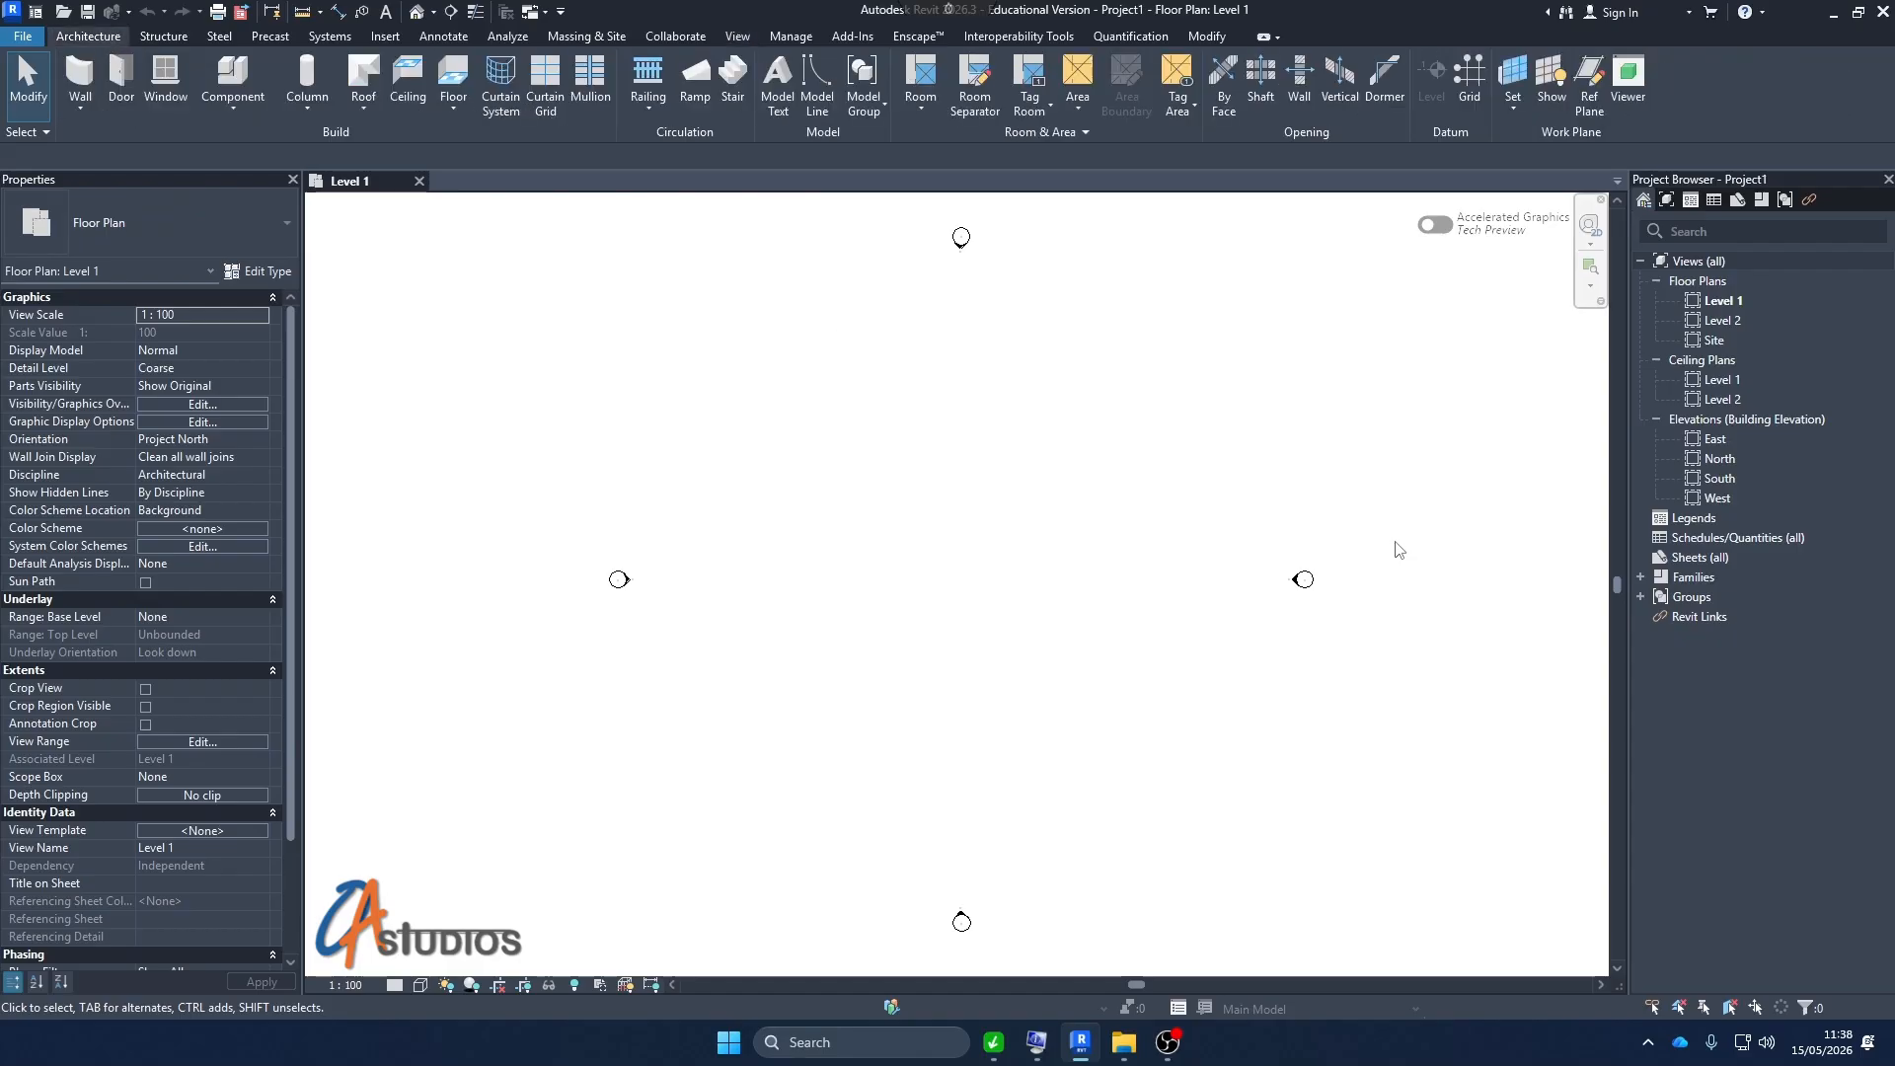
double_click(1722, 480)
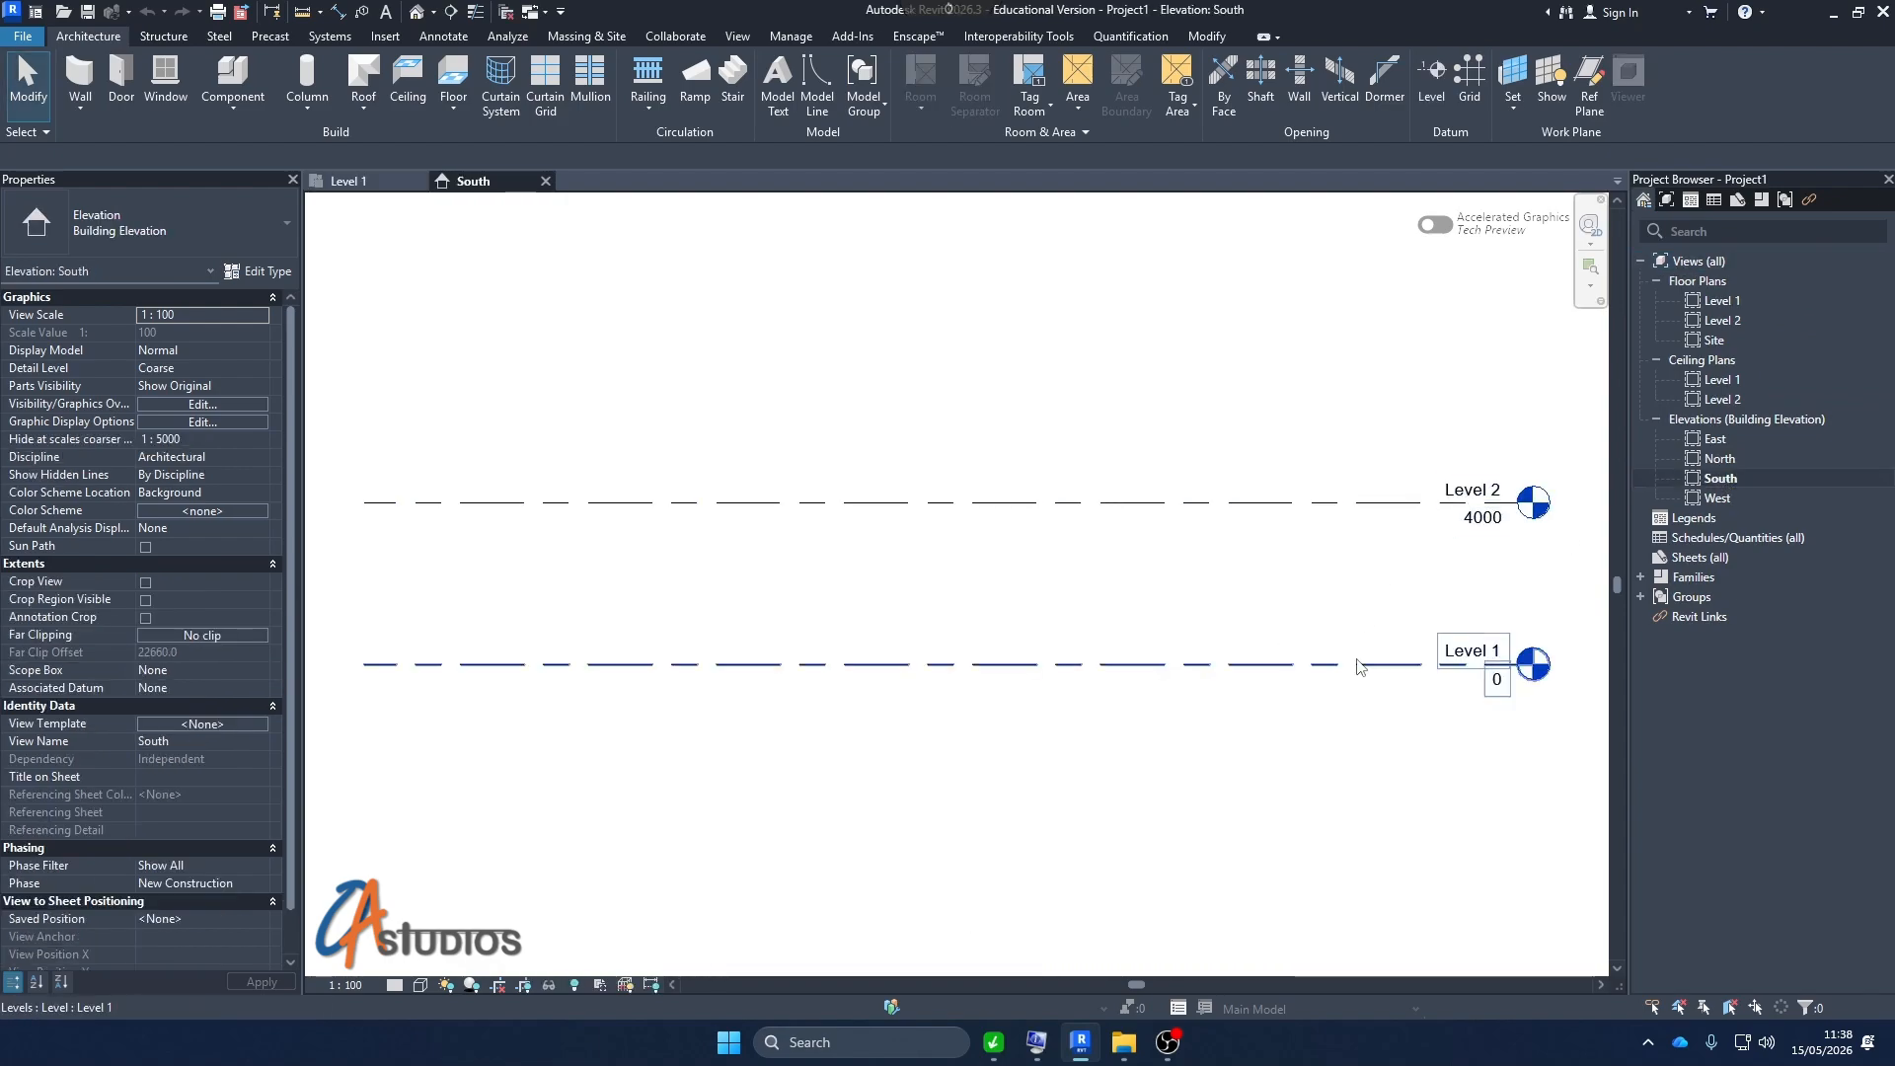
click(1497, 691)
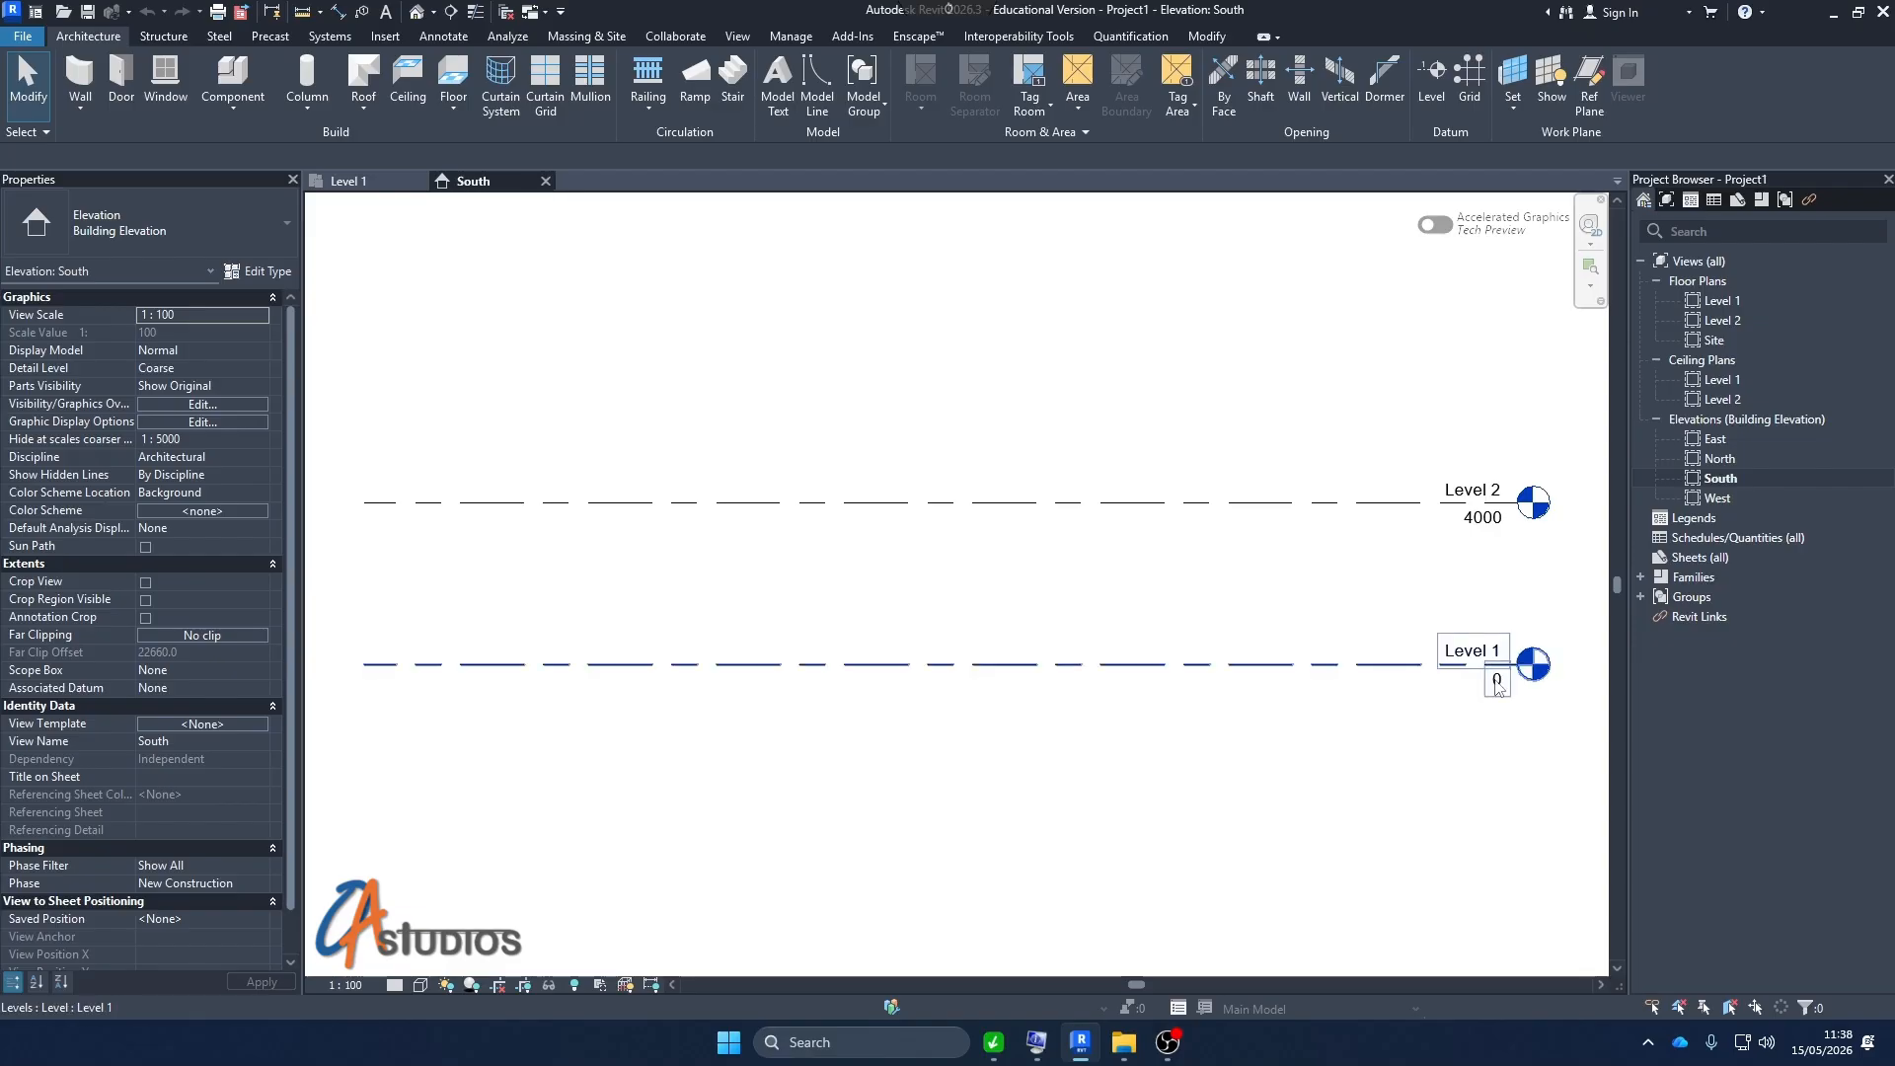
click(1473, 525)
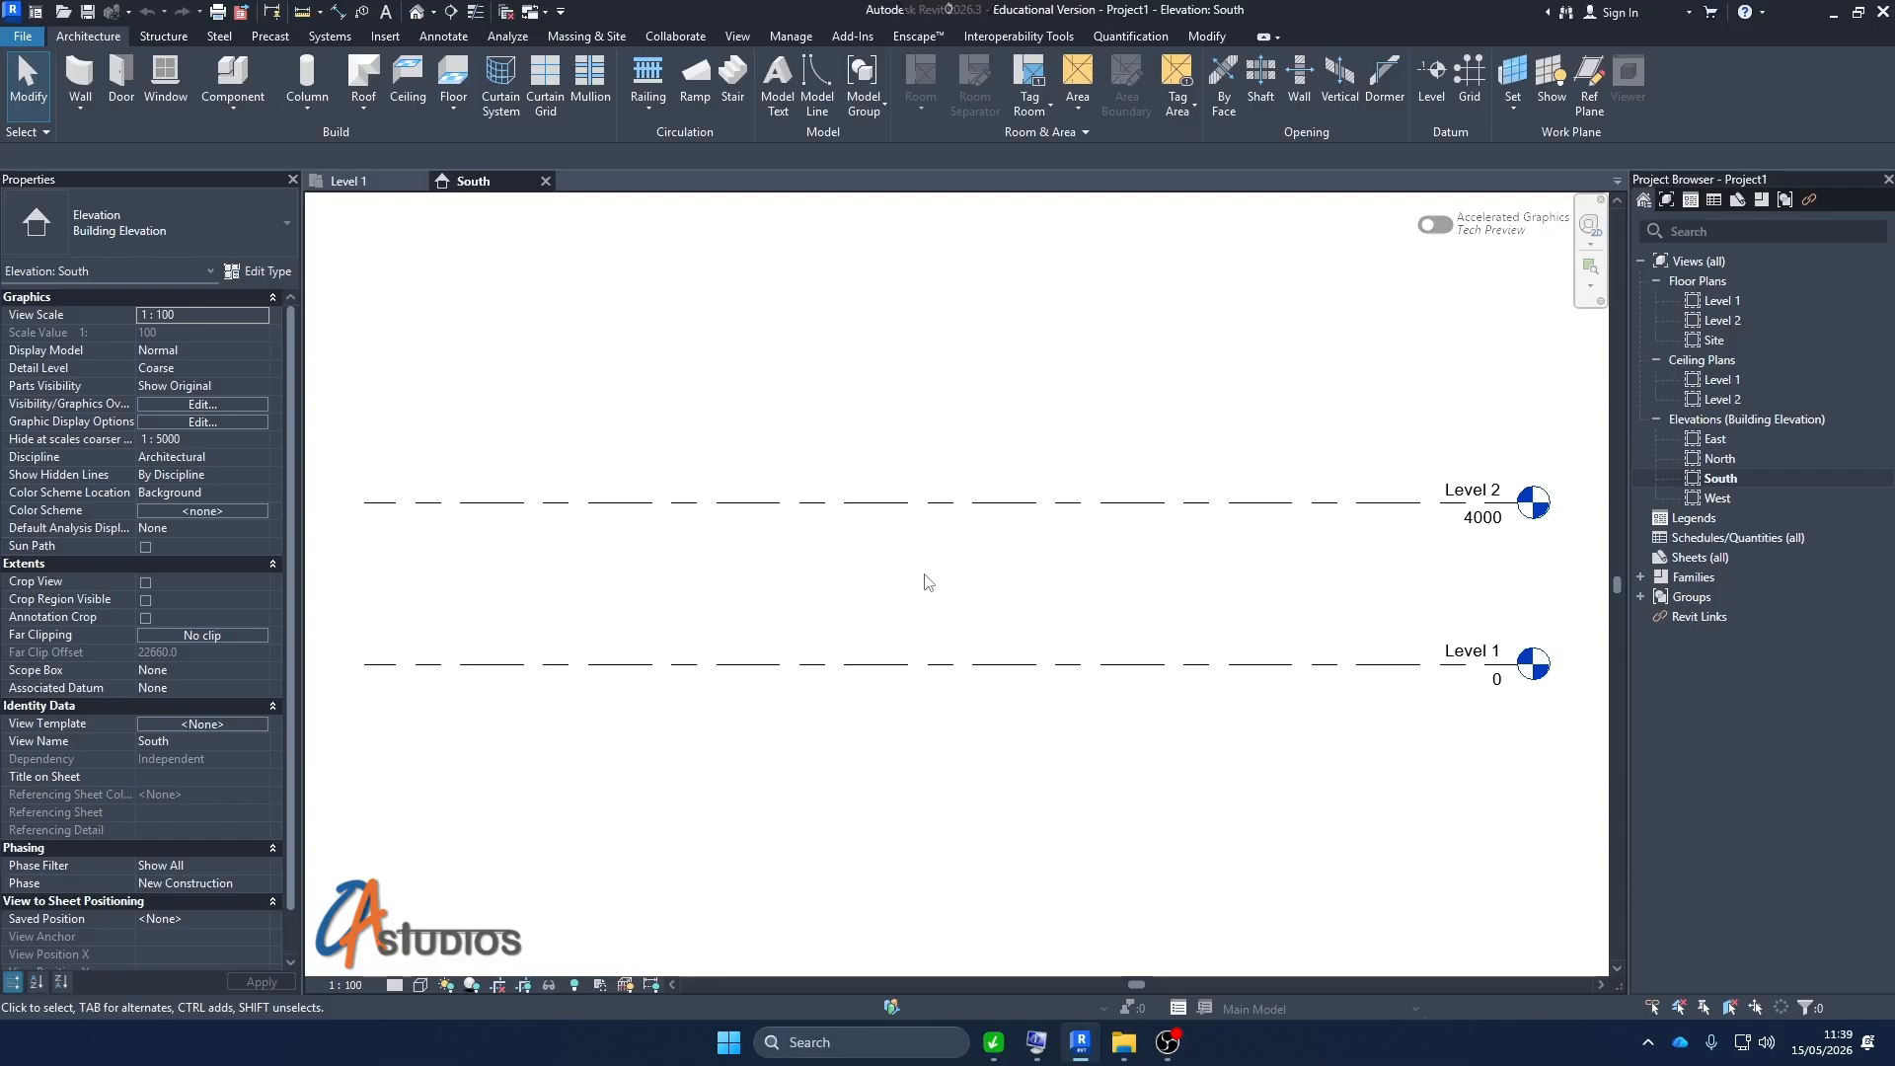
Review the unit formats in the Project Units dialog and close it without making changes
key(u)
key(n)
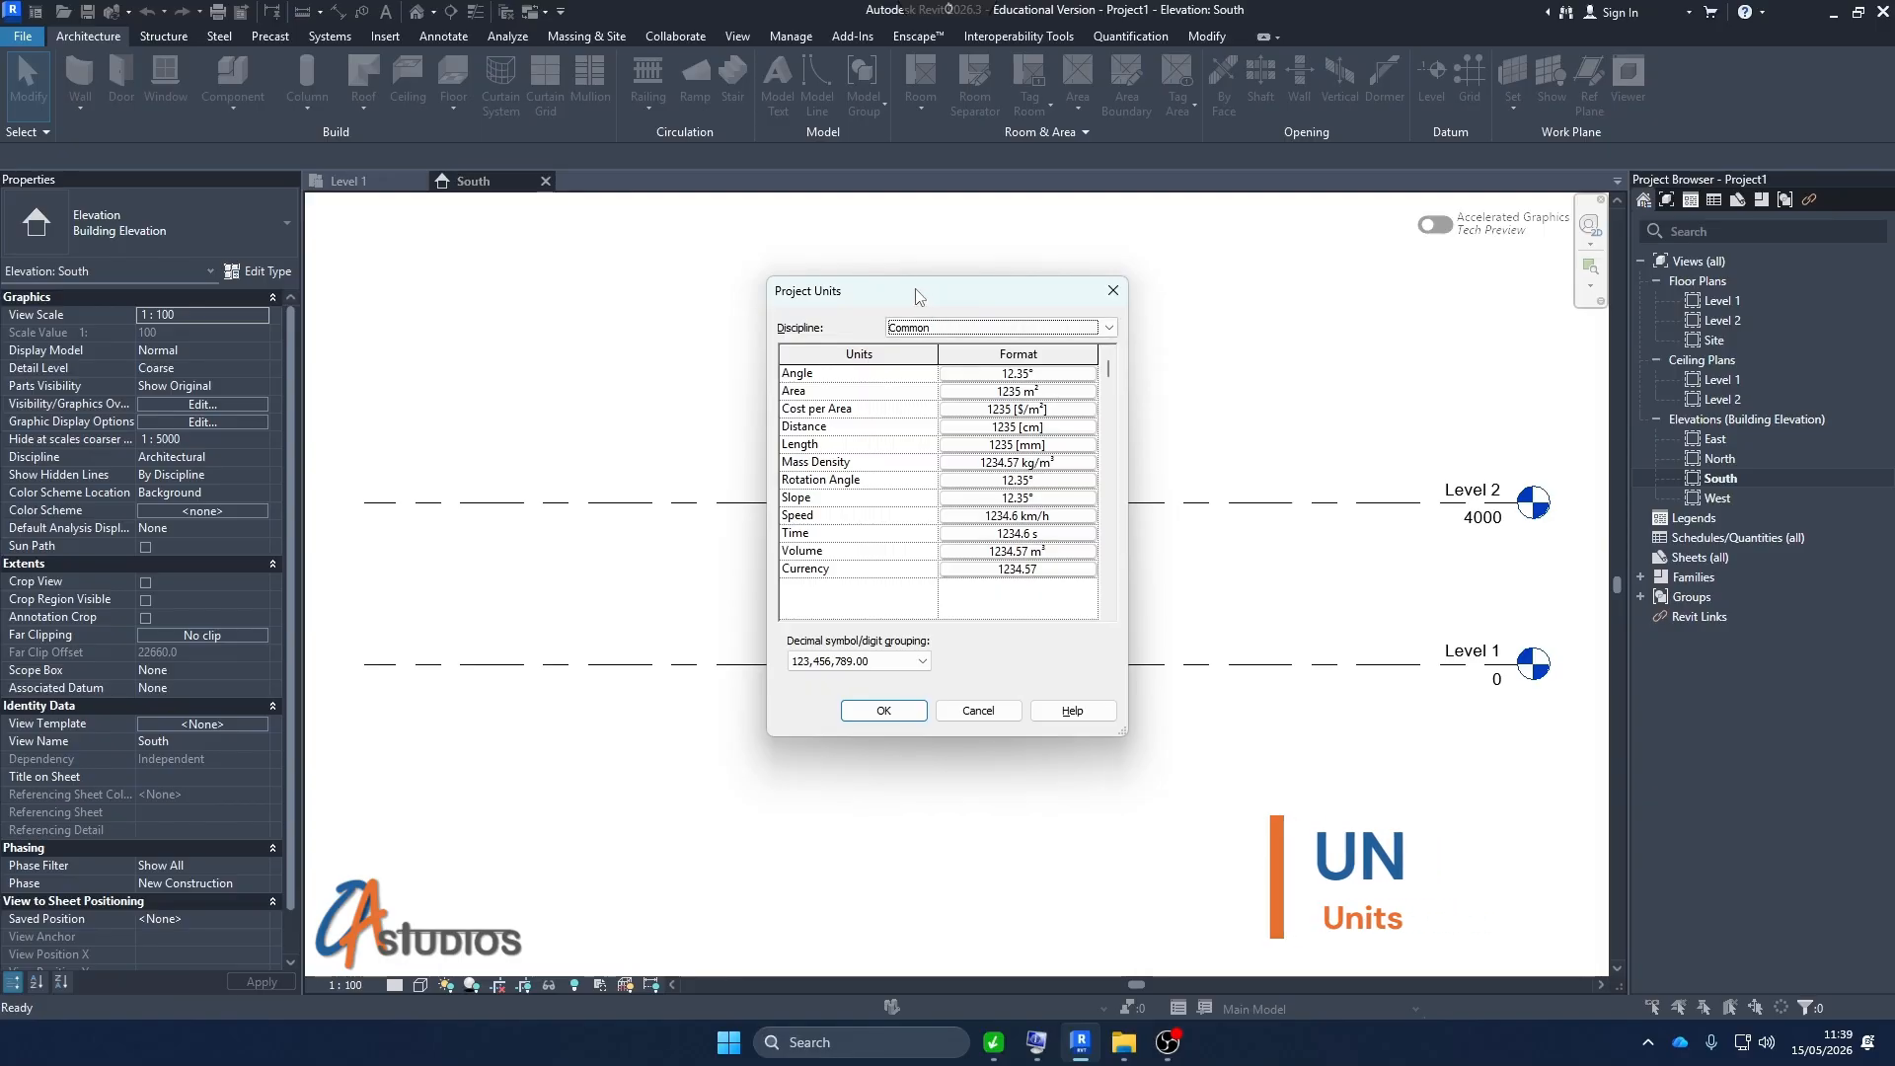
drag(916, 297, 908, 312)
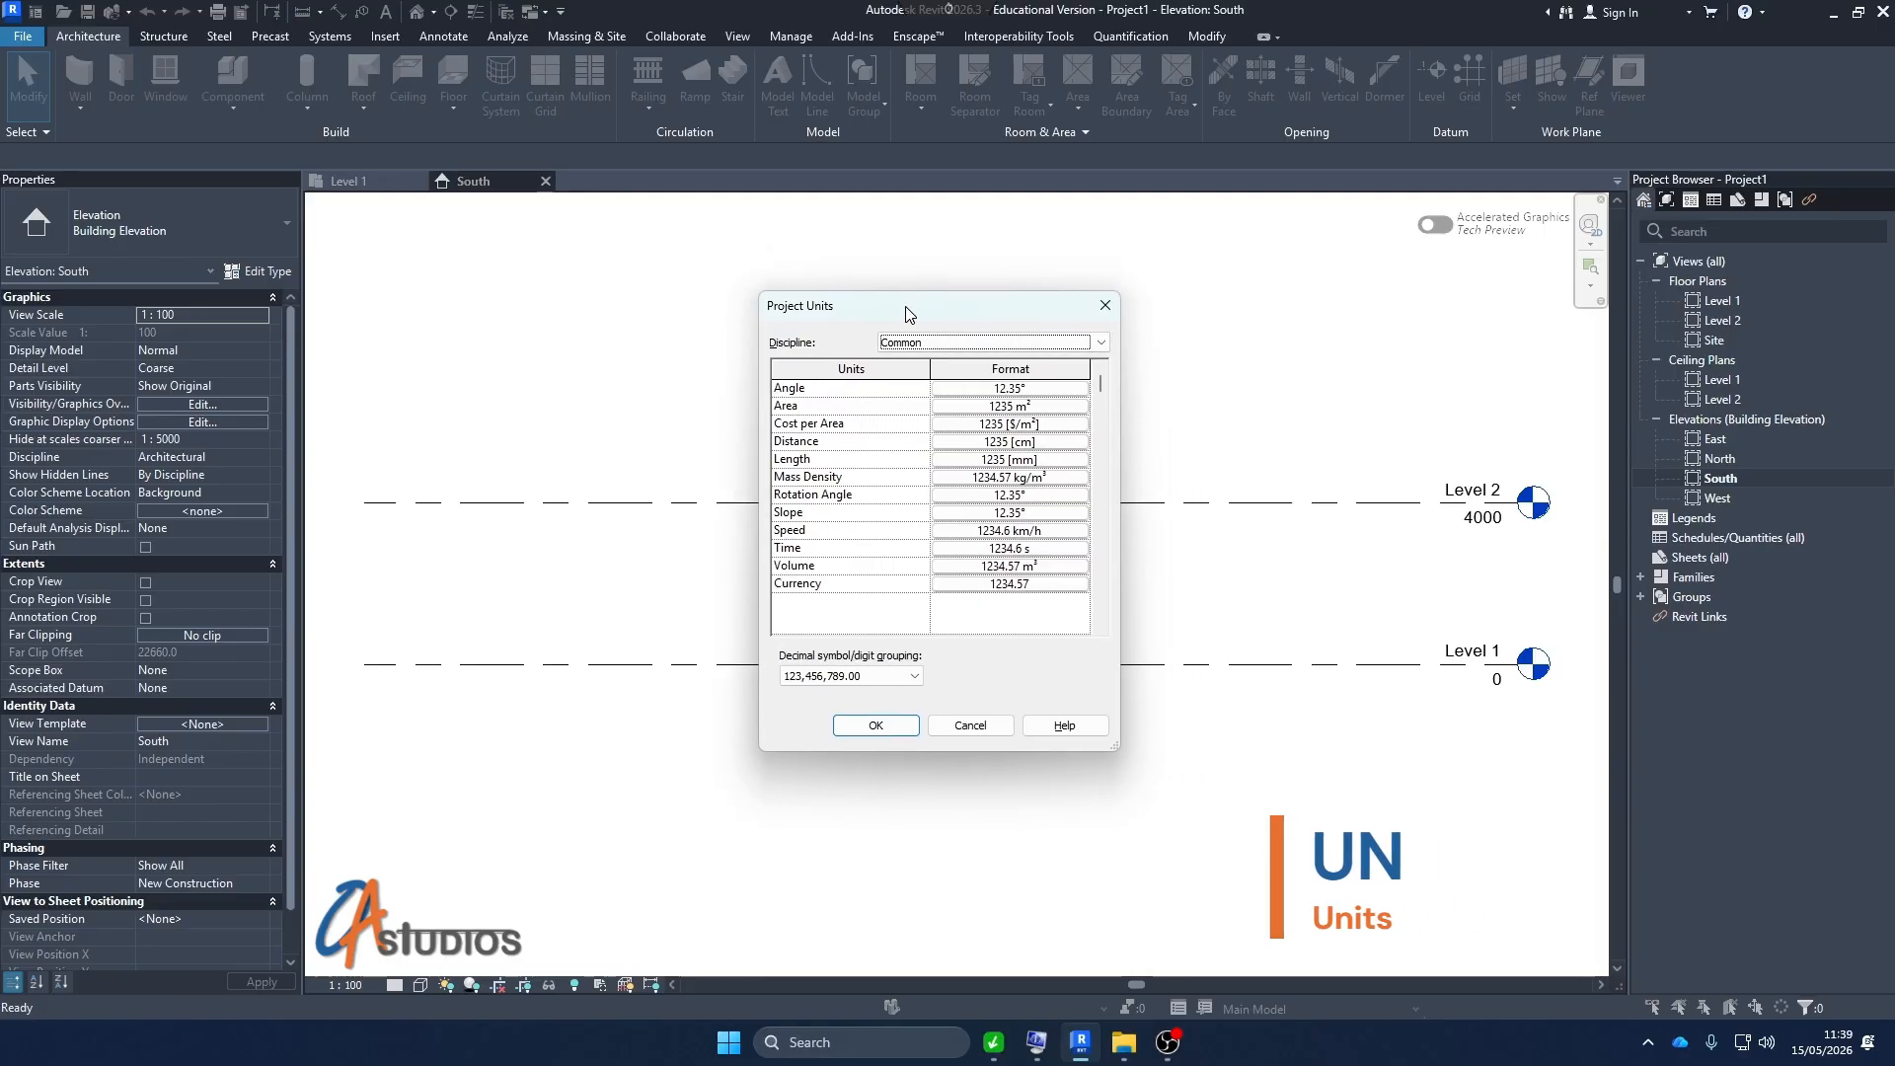
click(1105, 306)
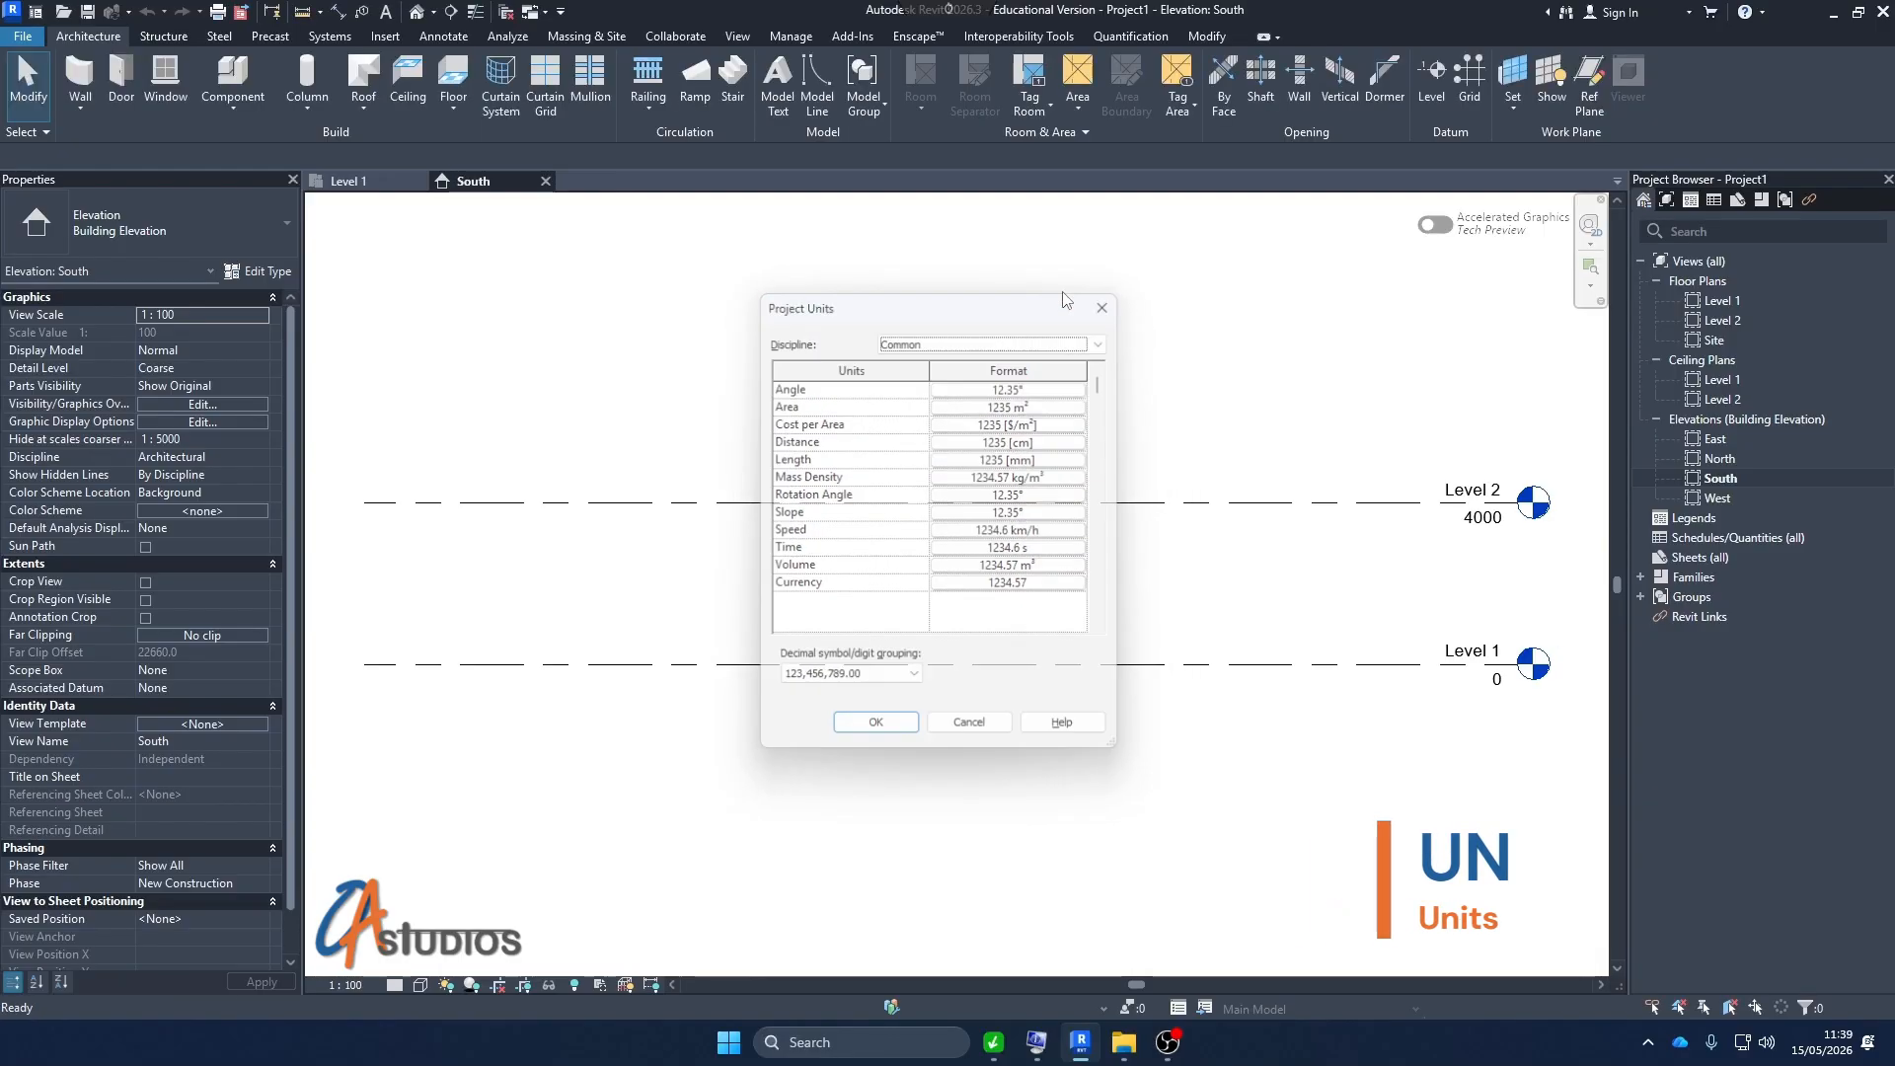
Set the Distance format in Project Units to Metres with 0 decimal places
click(799, 40)
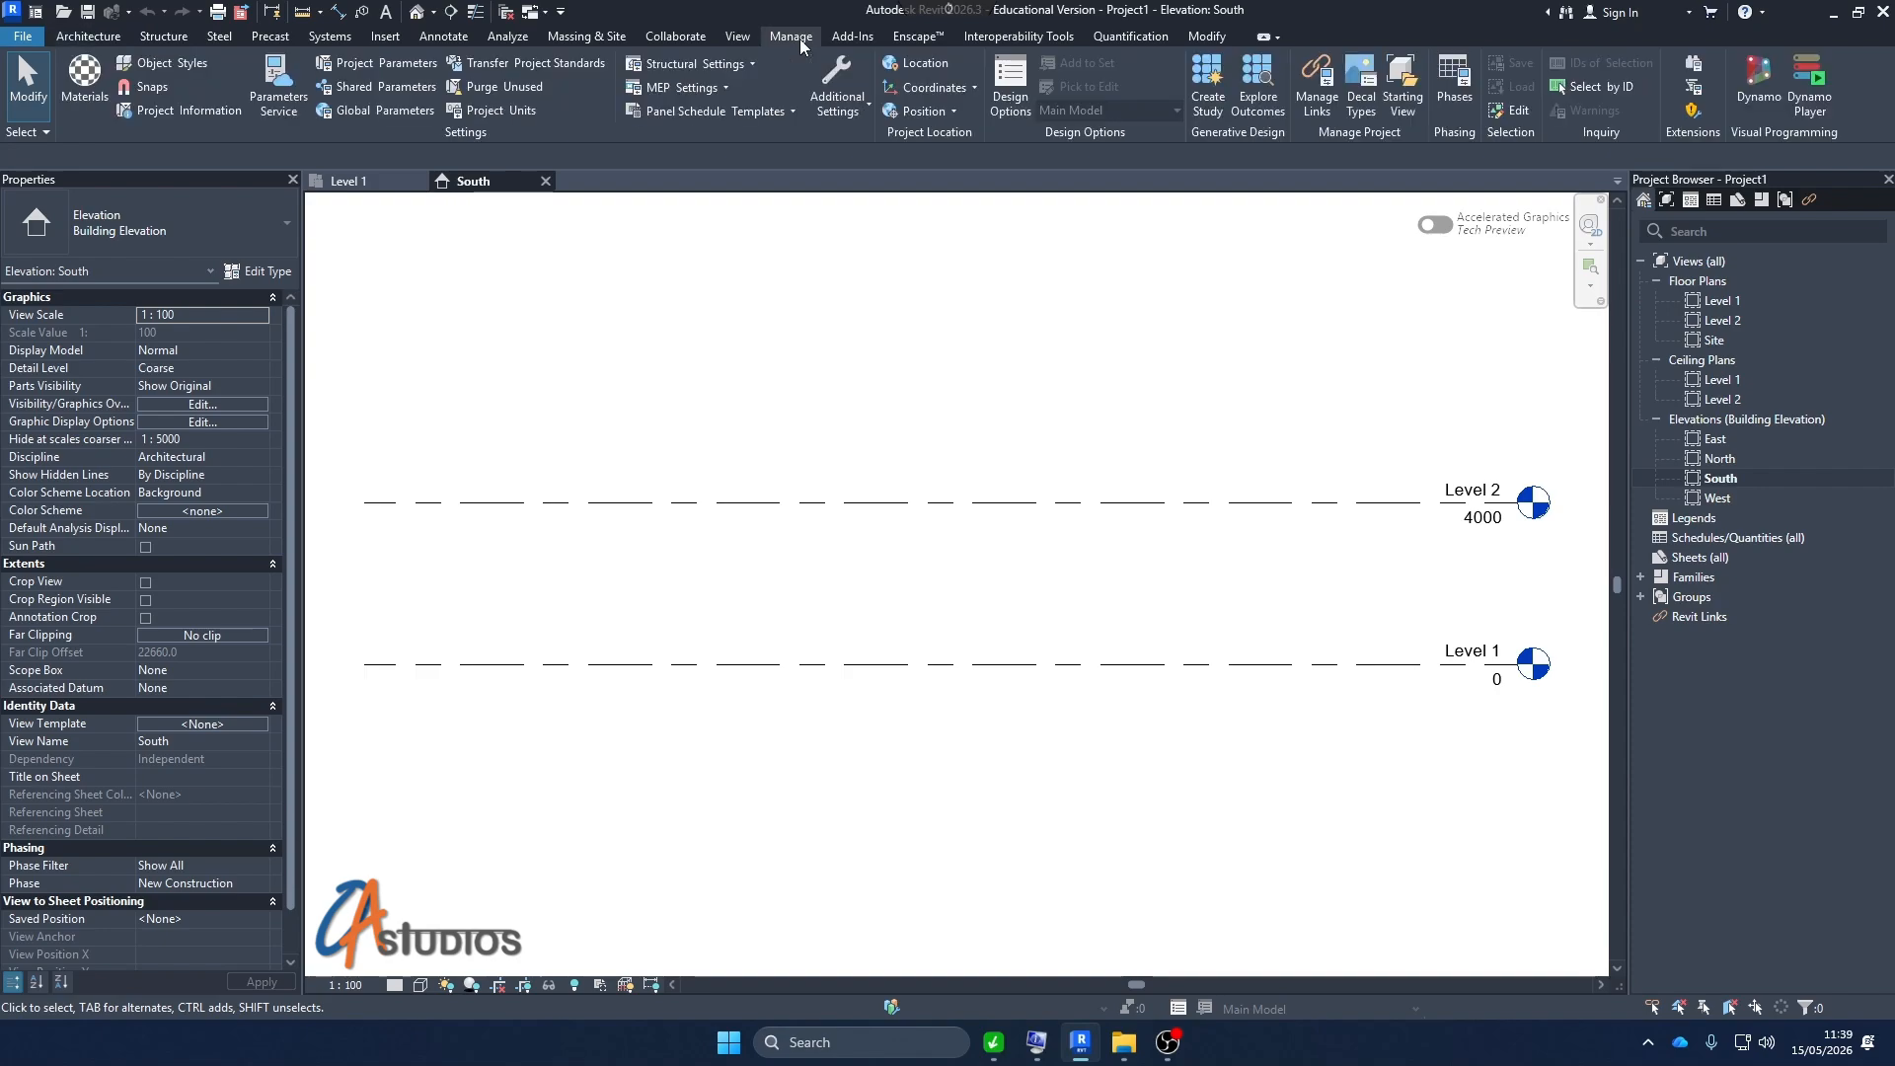
click(506, 113)
drag(923, 312, 913, 362)
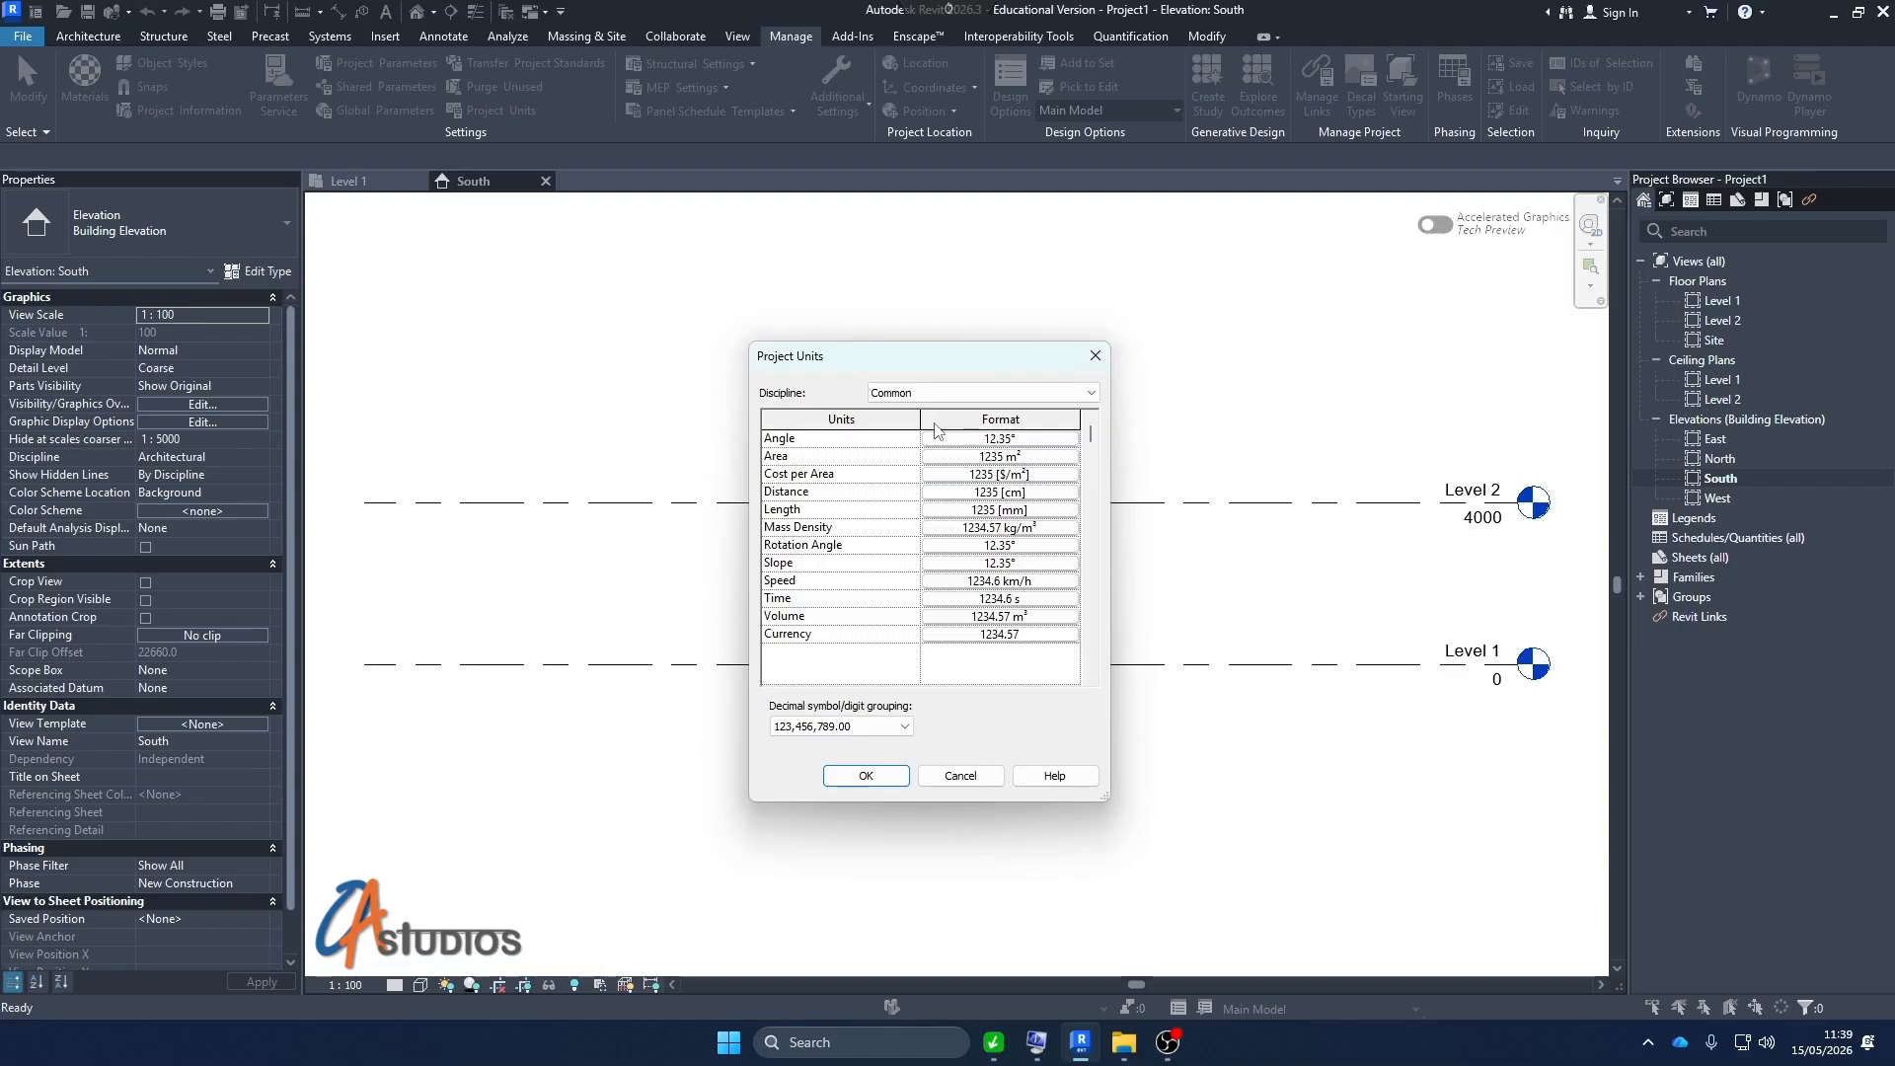
click(1028, 492)
click(950, 476)
click(925, 543)
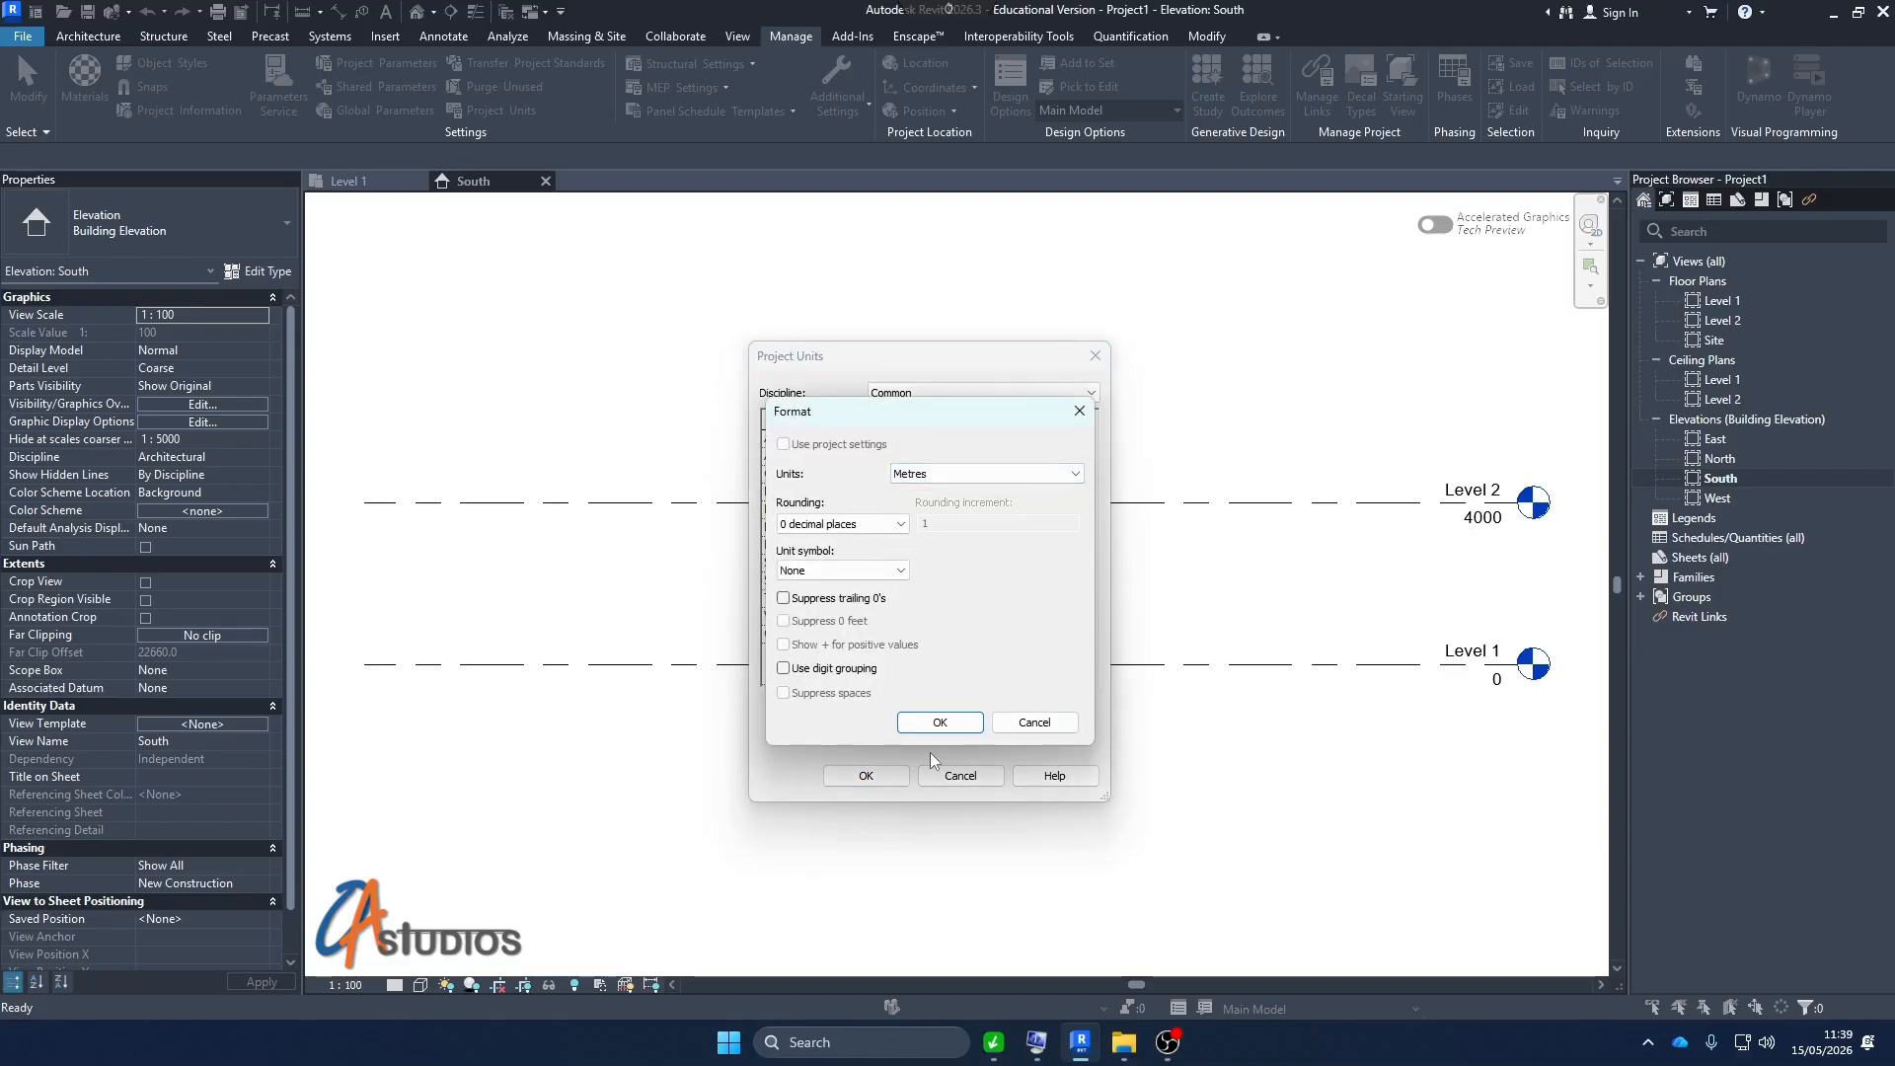
click(940, 723)
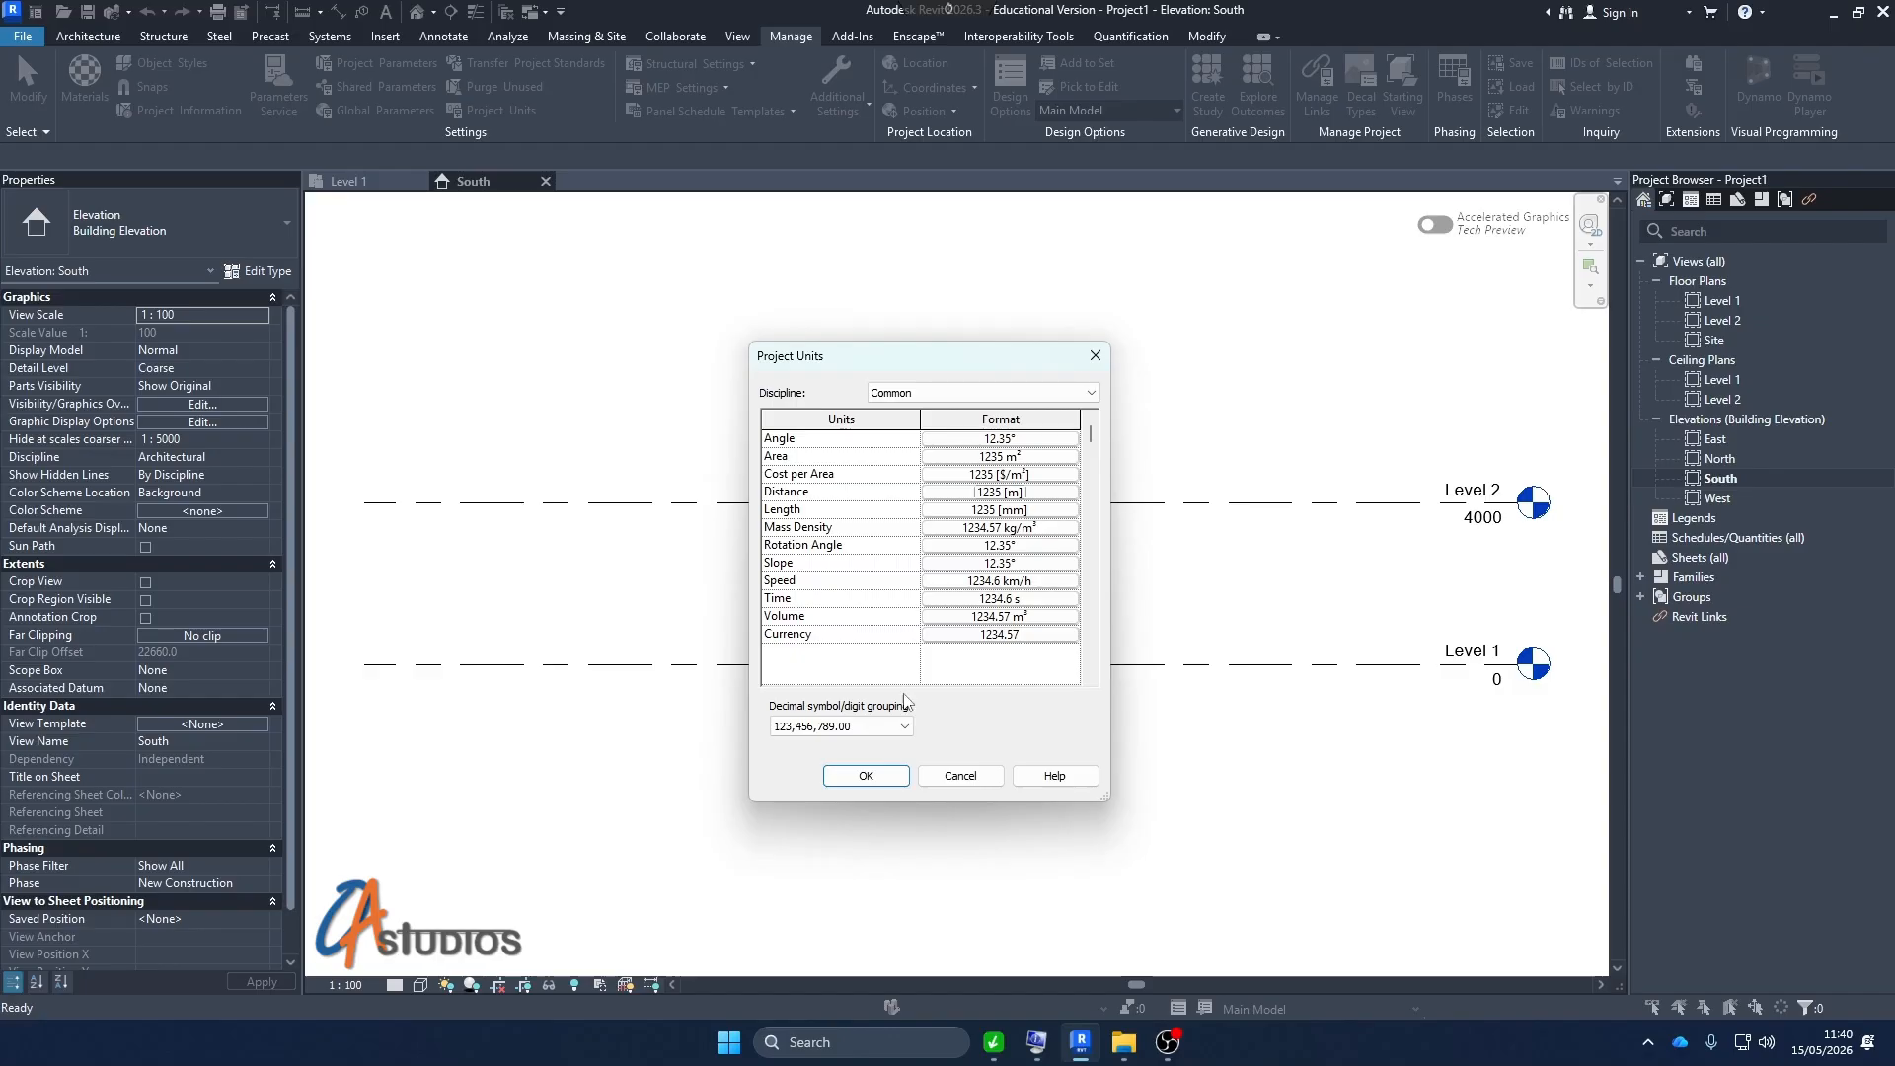
Review the other units offered for Distance, keep Metres, and apply the project units
click(1017, 491)
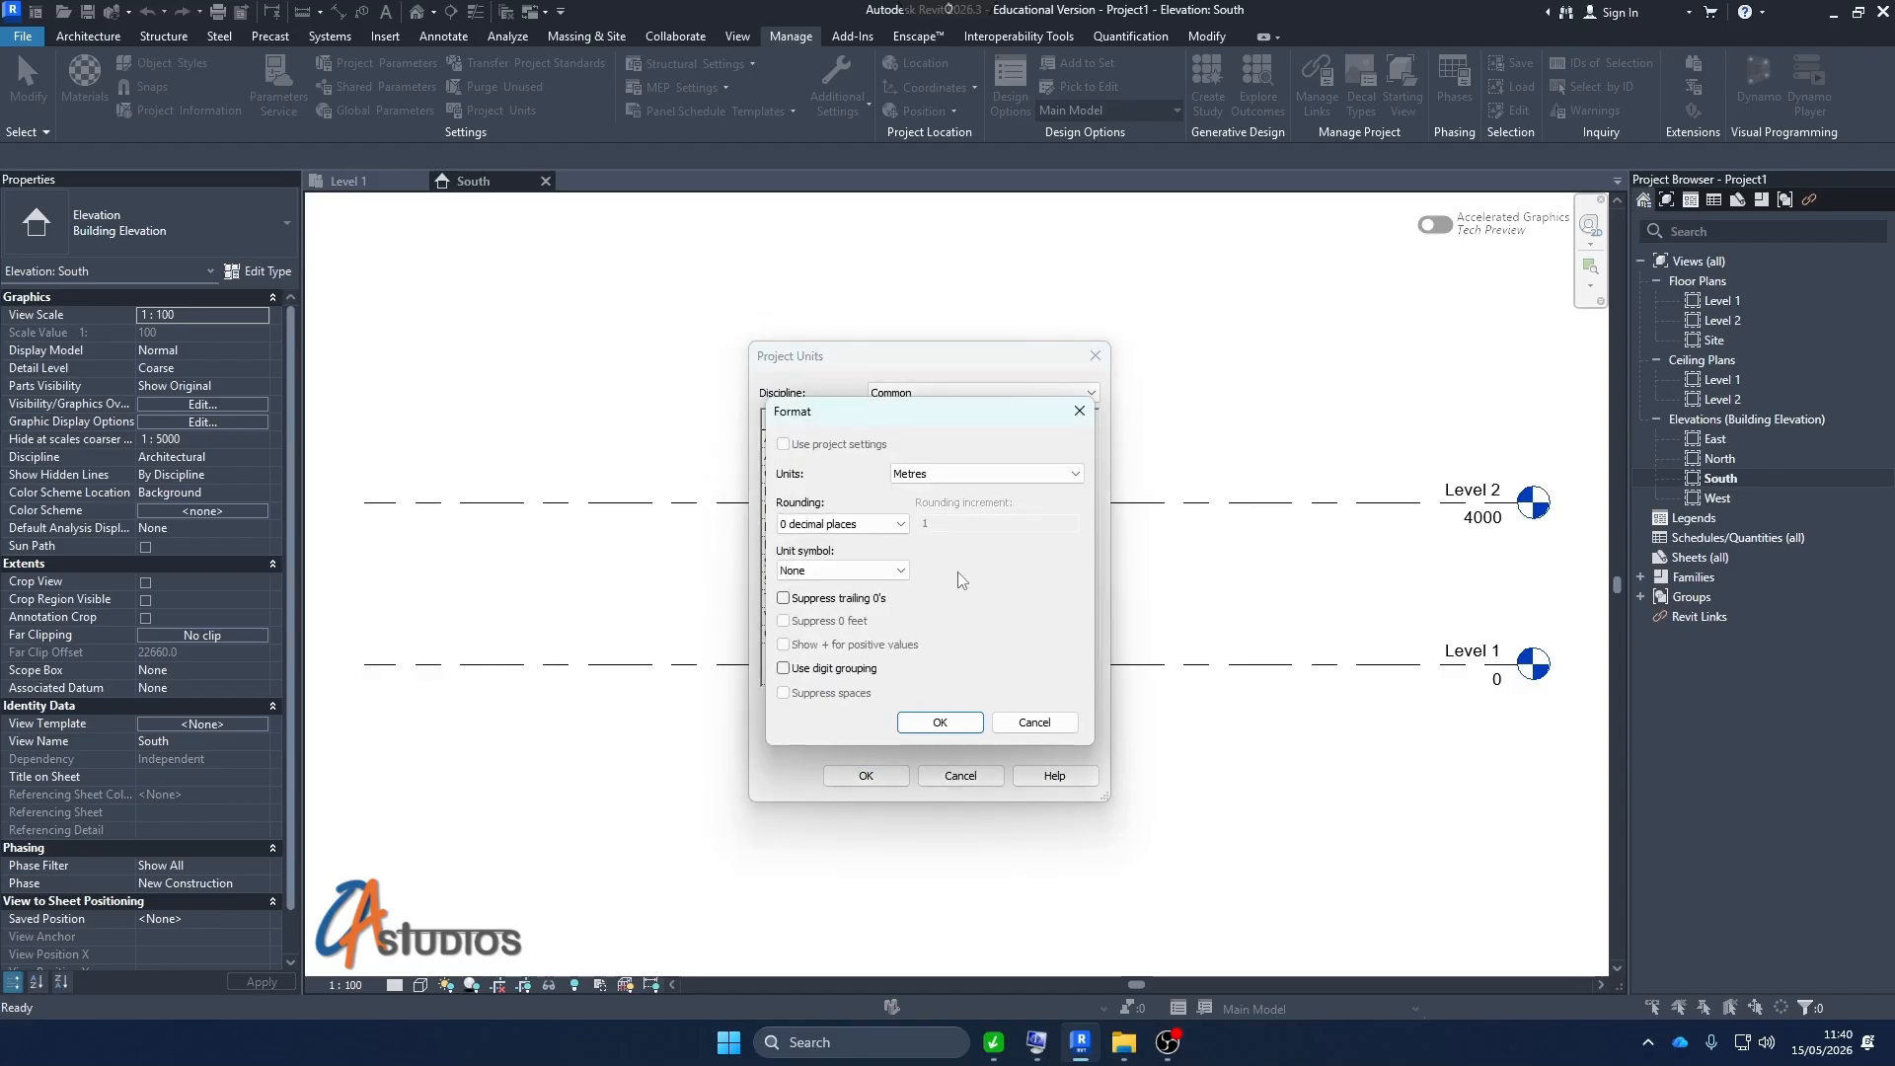
click(972, 475)
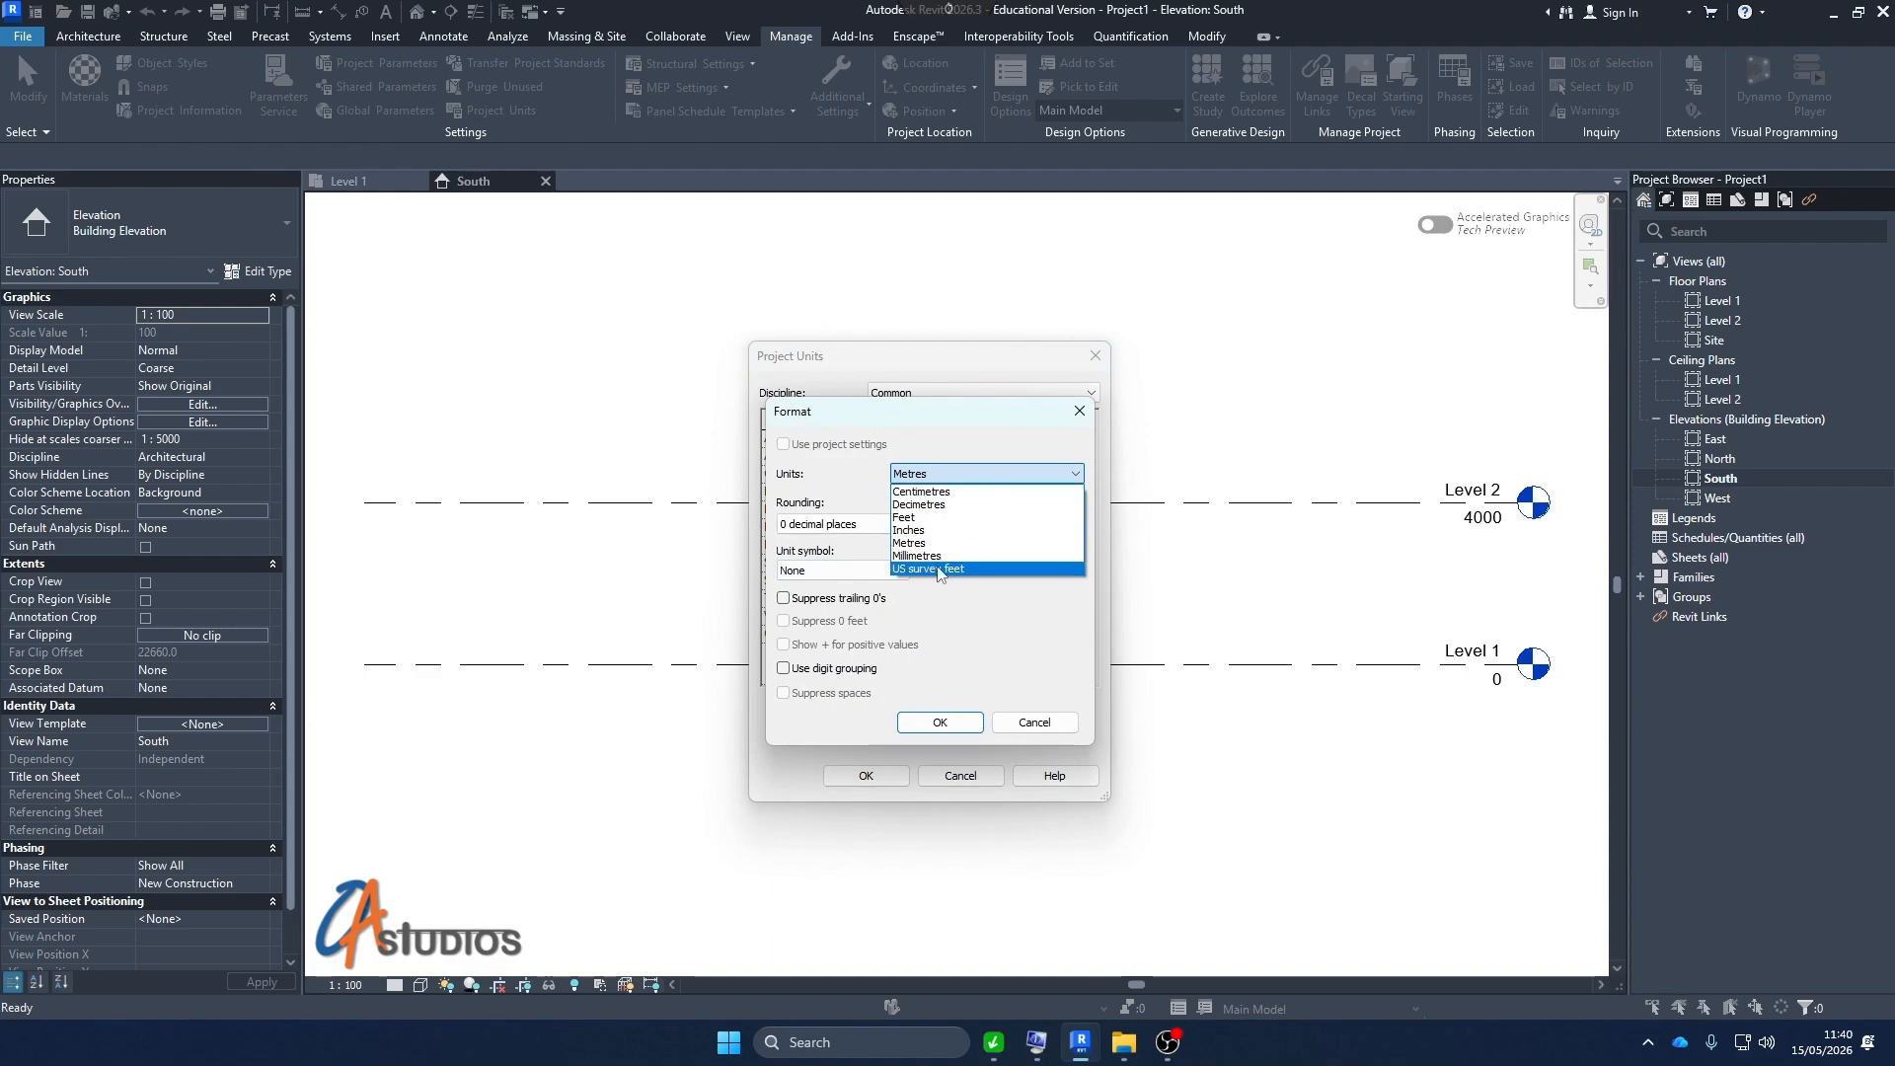
click(1006, 427)
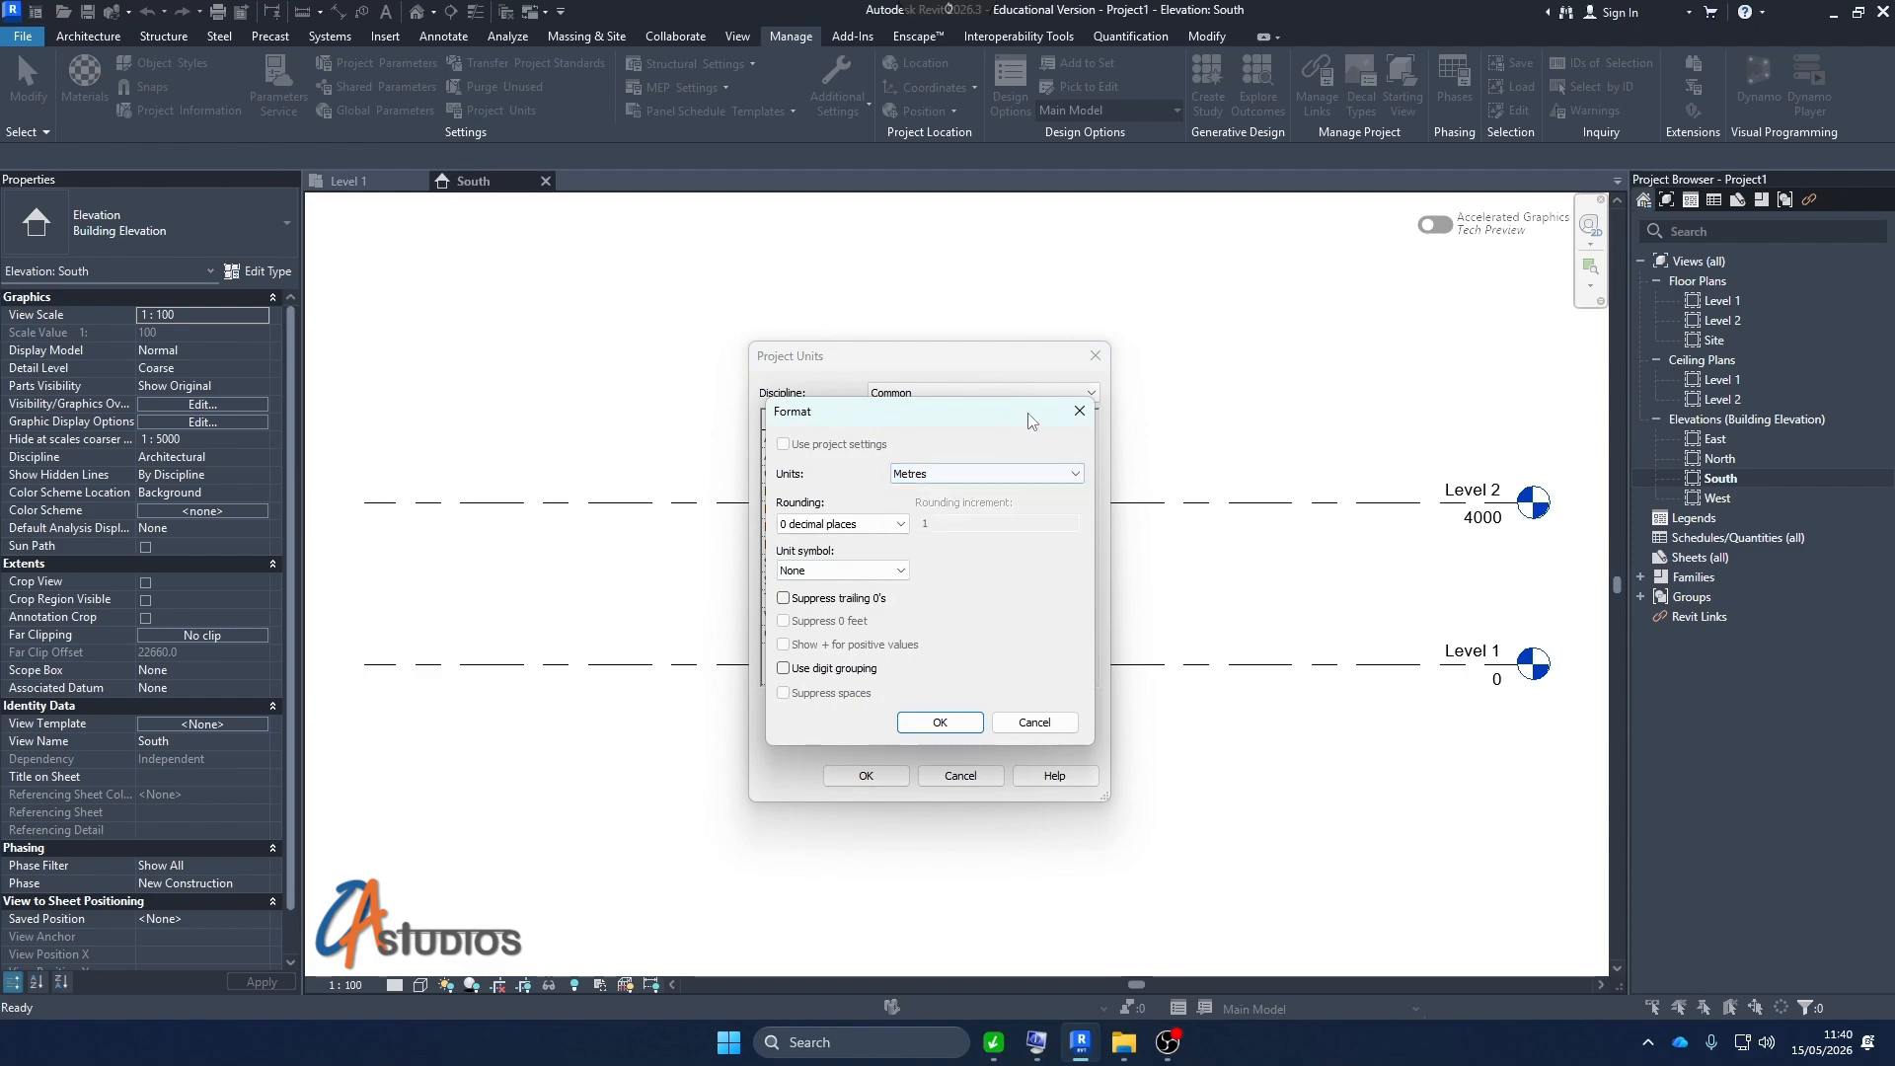
click(1080, 410)
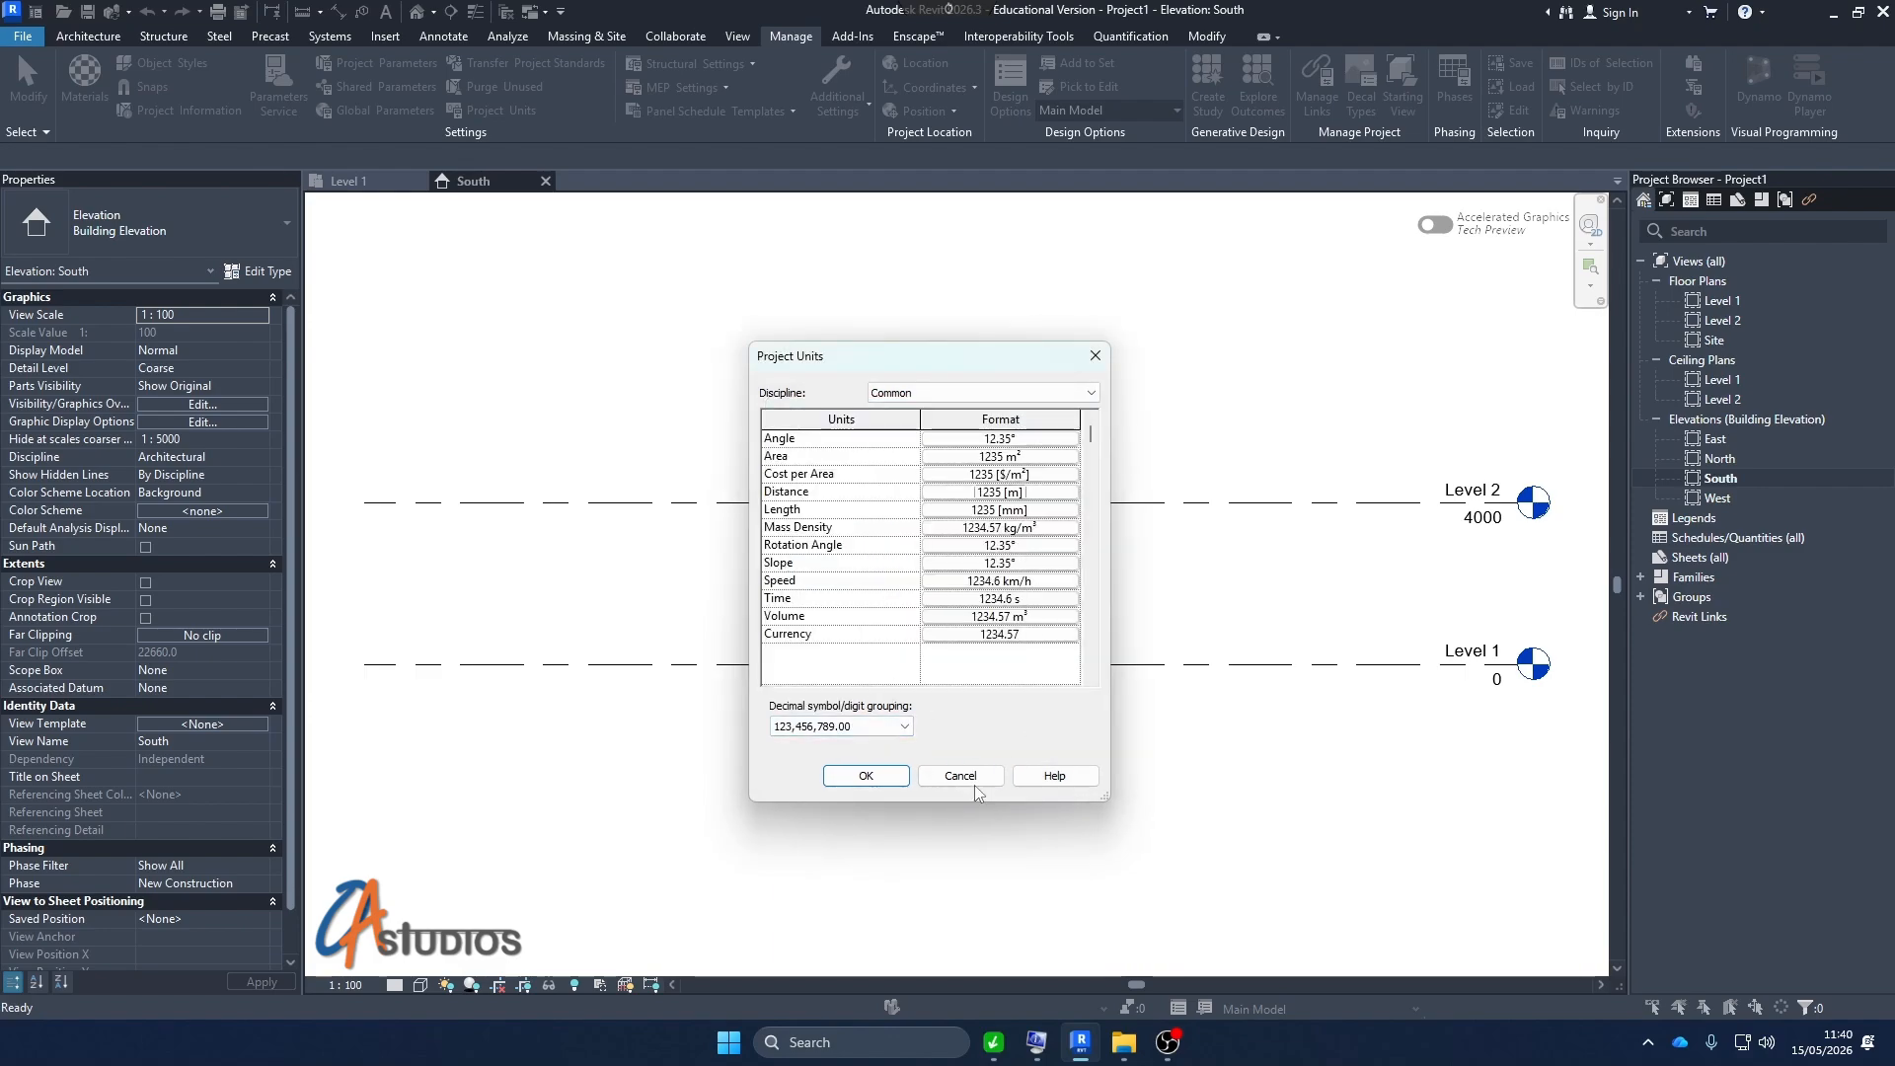
click(866, 775)
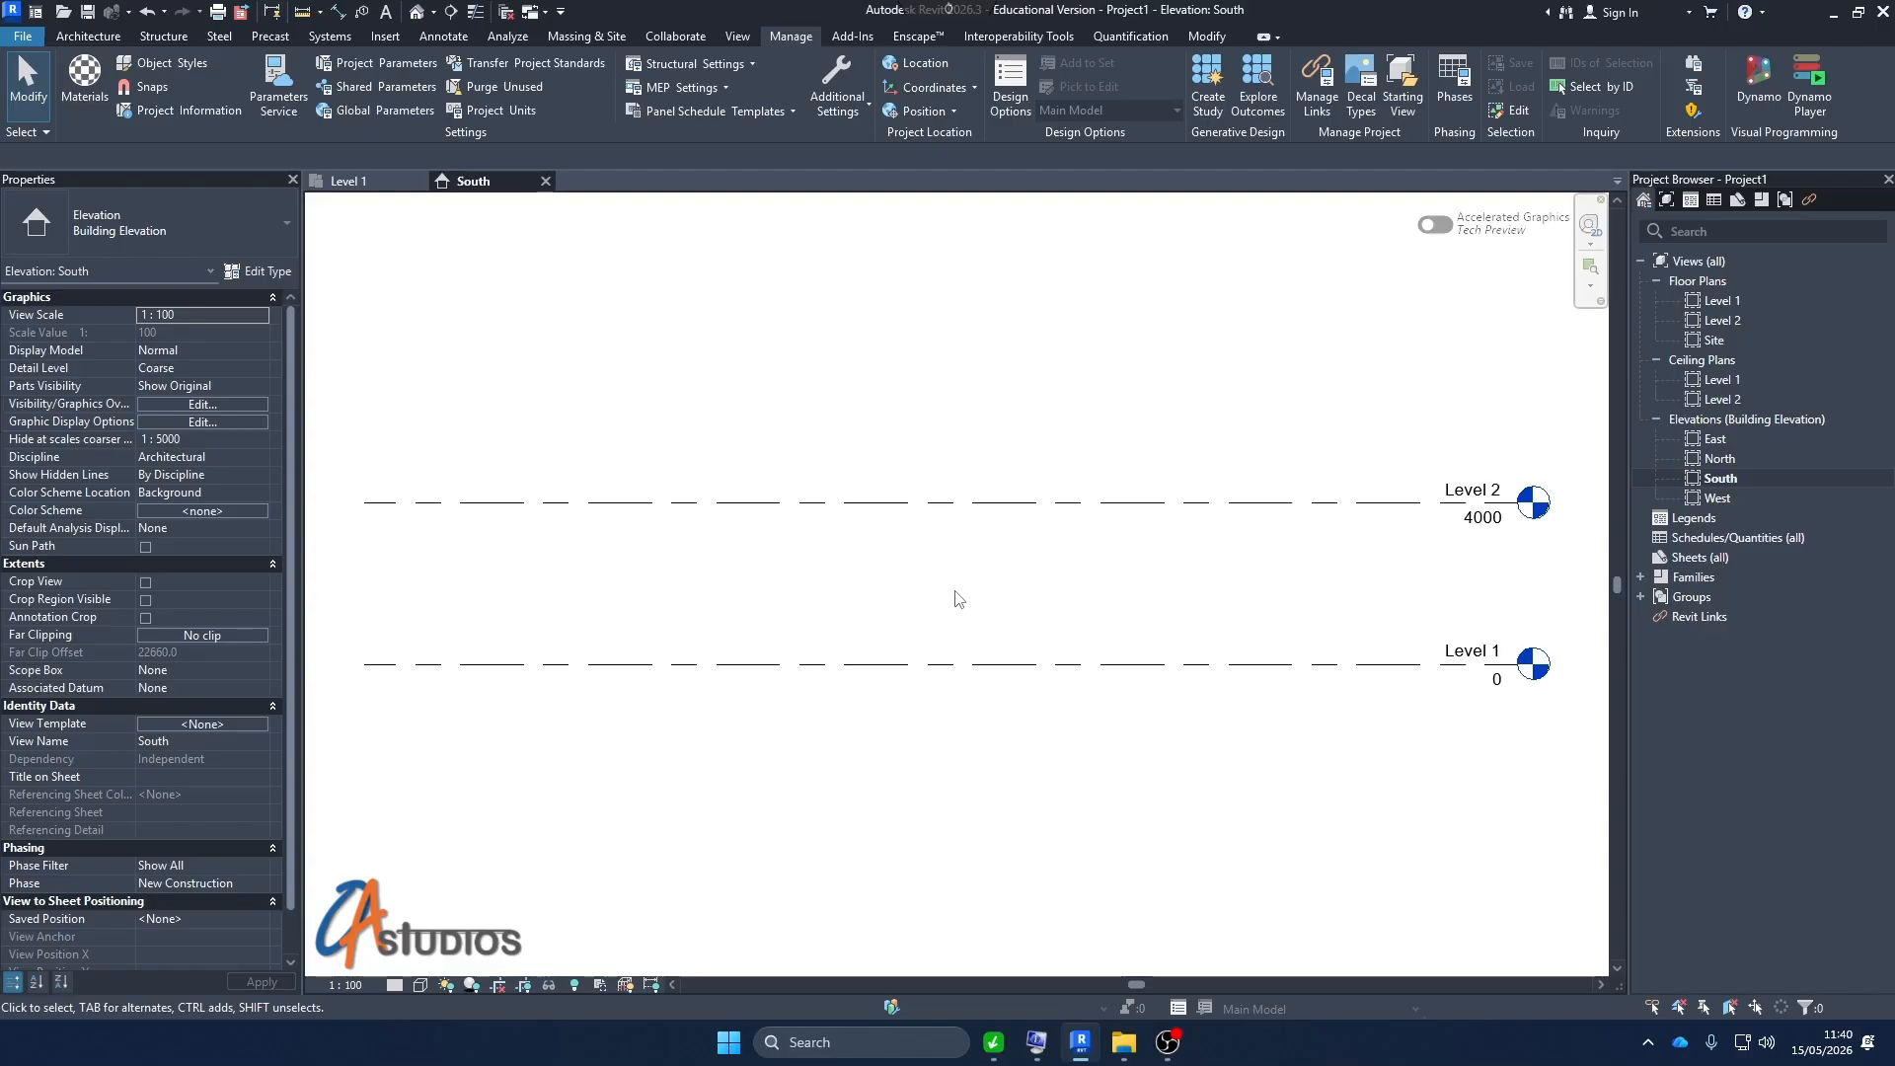
Switch to File Explorer, open Front Elevation.png from the B2Bim folder, and examine its level names and heights before returning to Revit
click(1124, 1042)
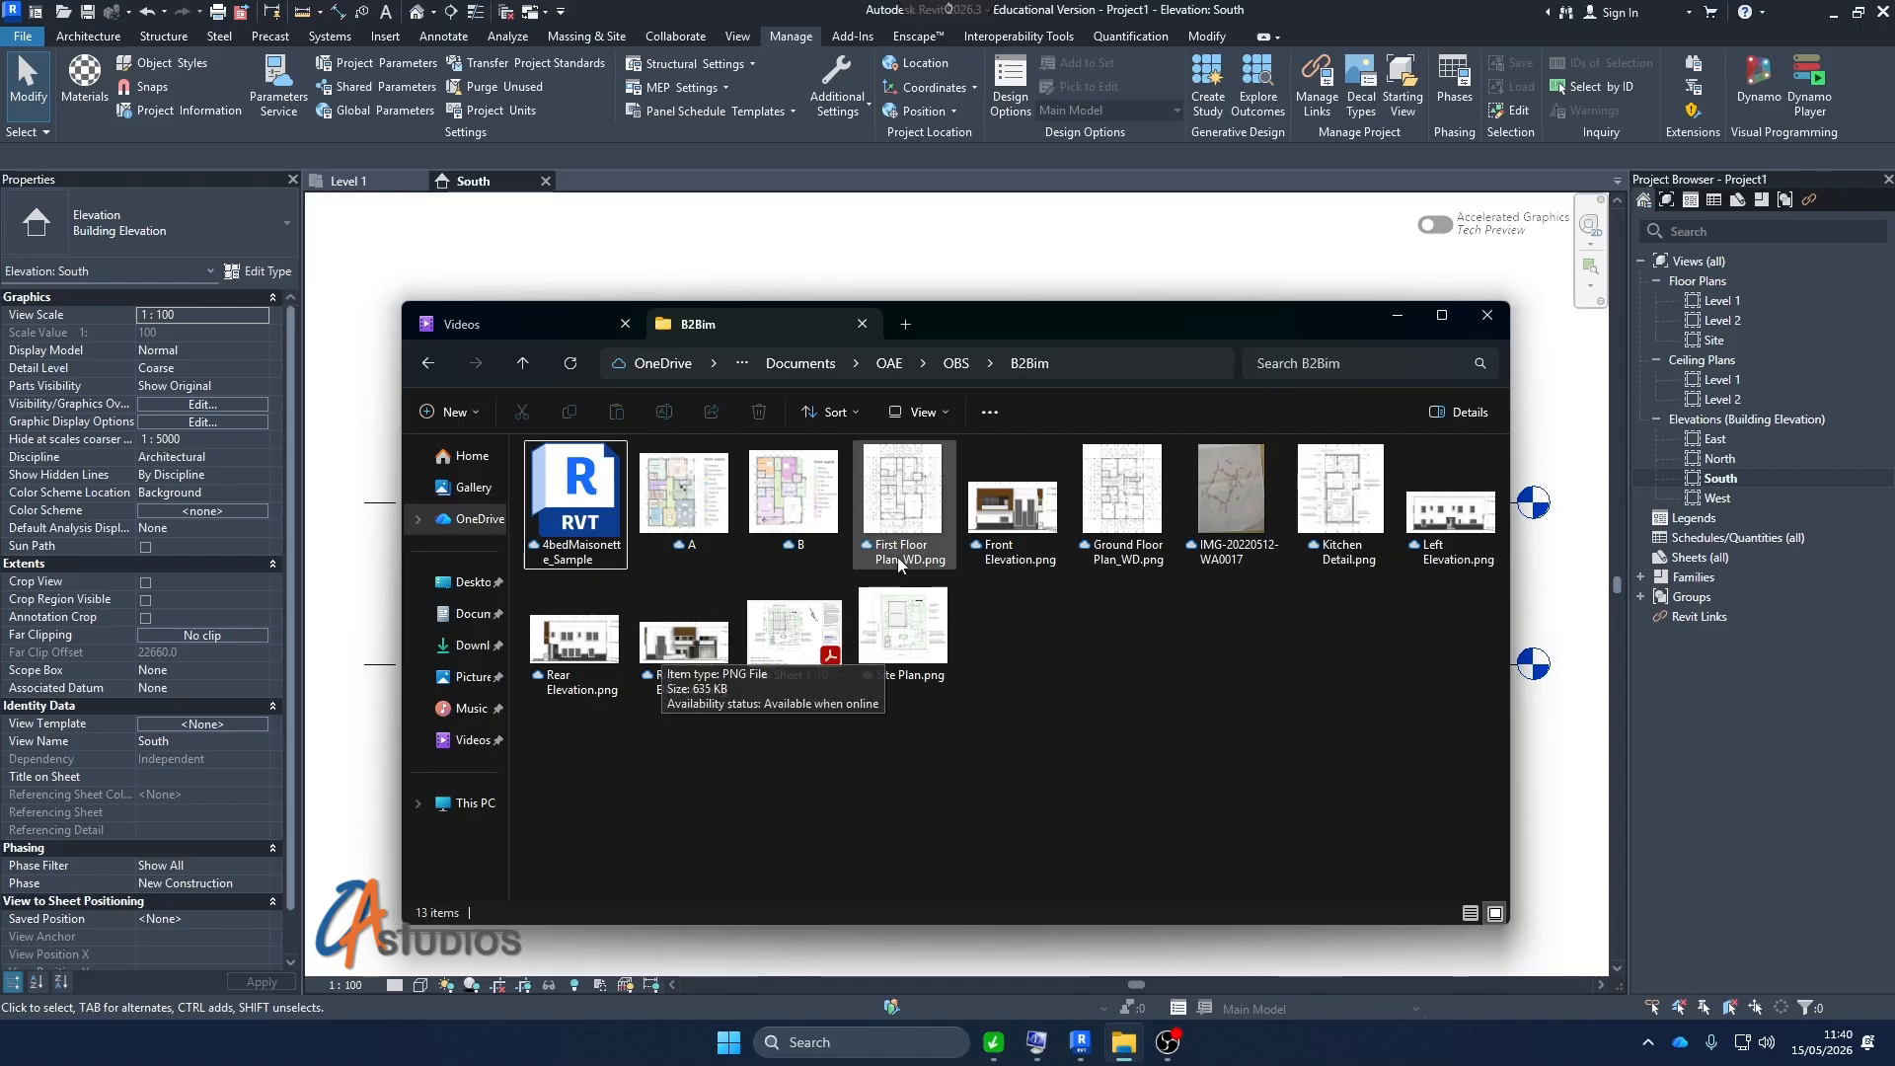
click(1026, 506)
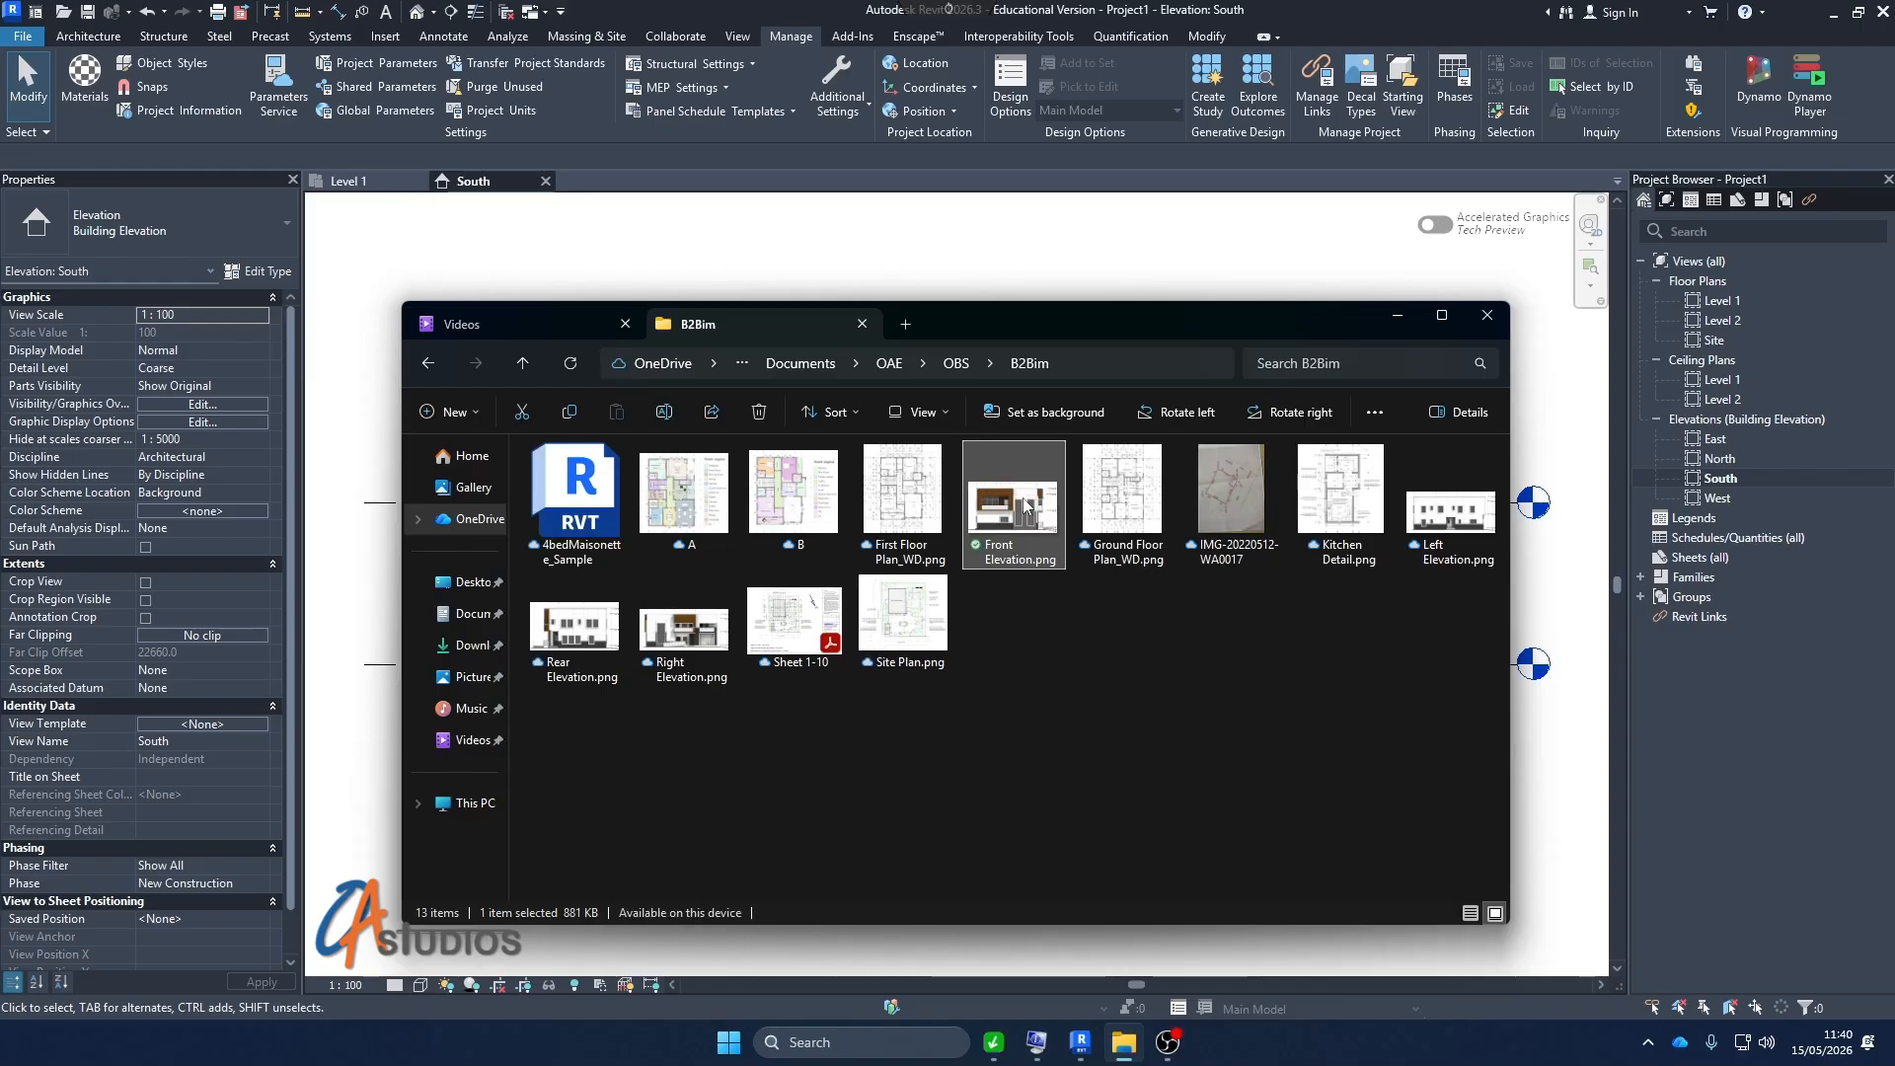
double_click(1027, 506)
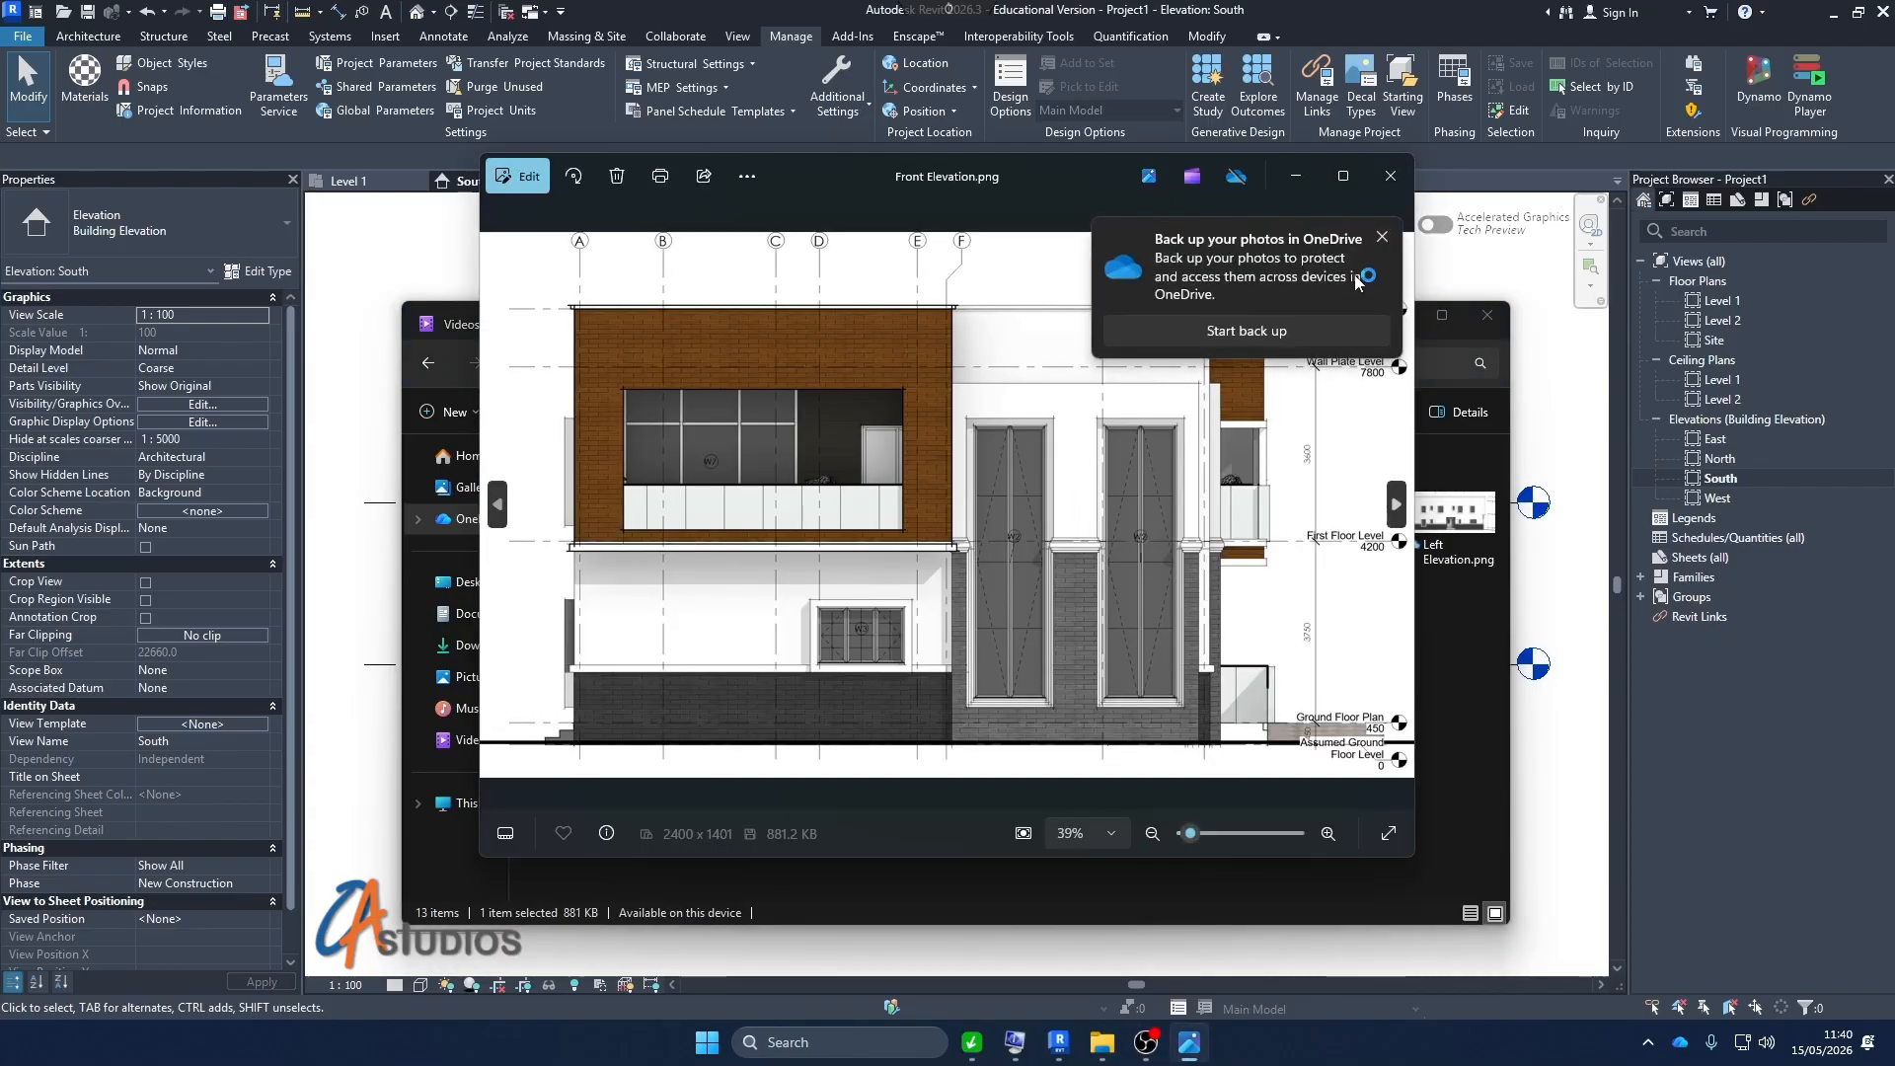
click(1382, 237)
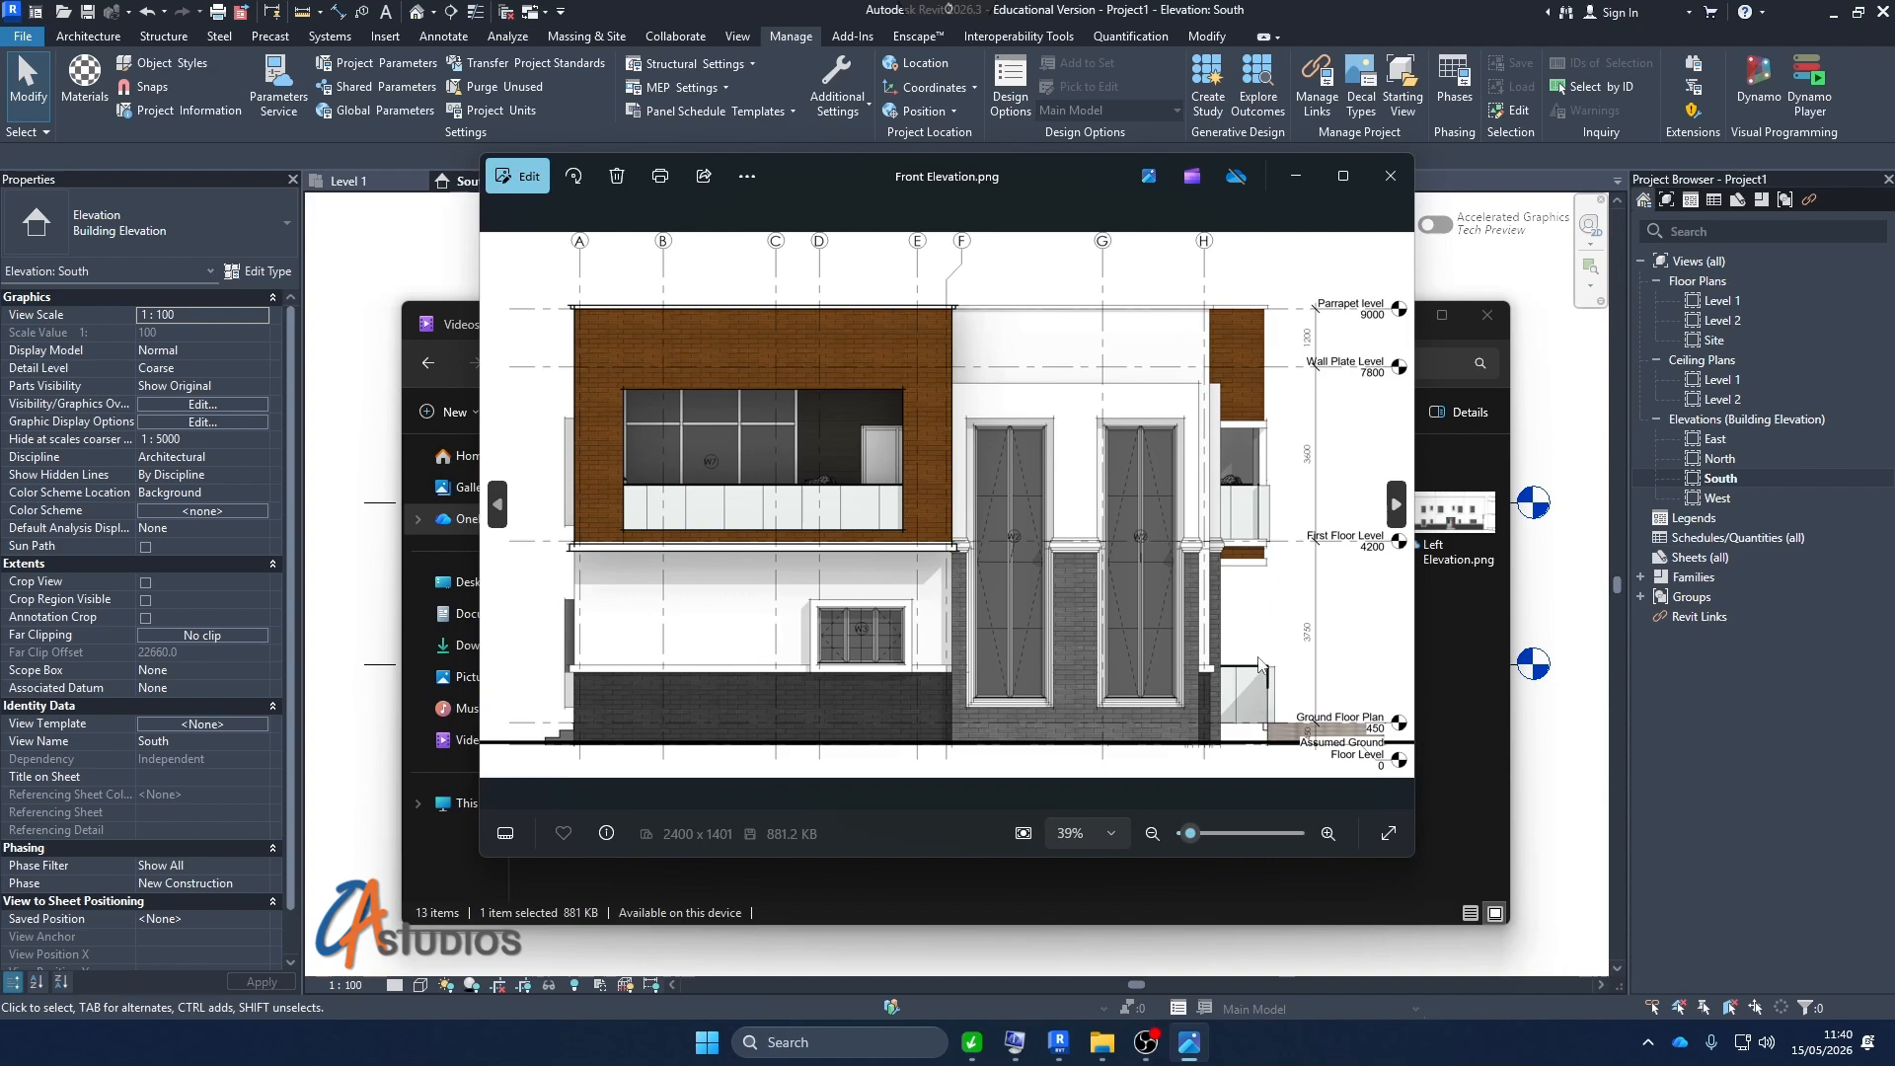
drag(1038, 176, 1043, 225)
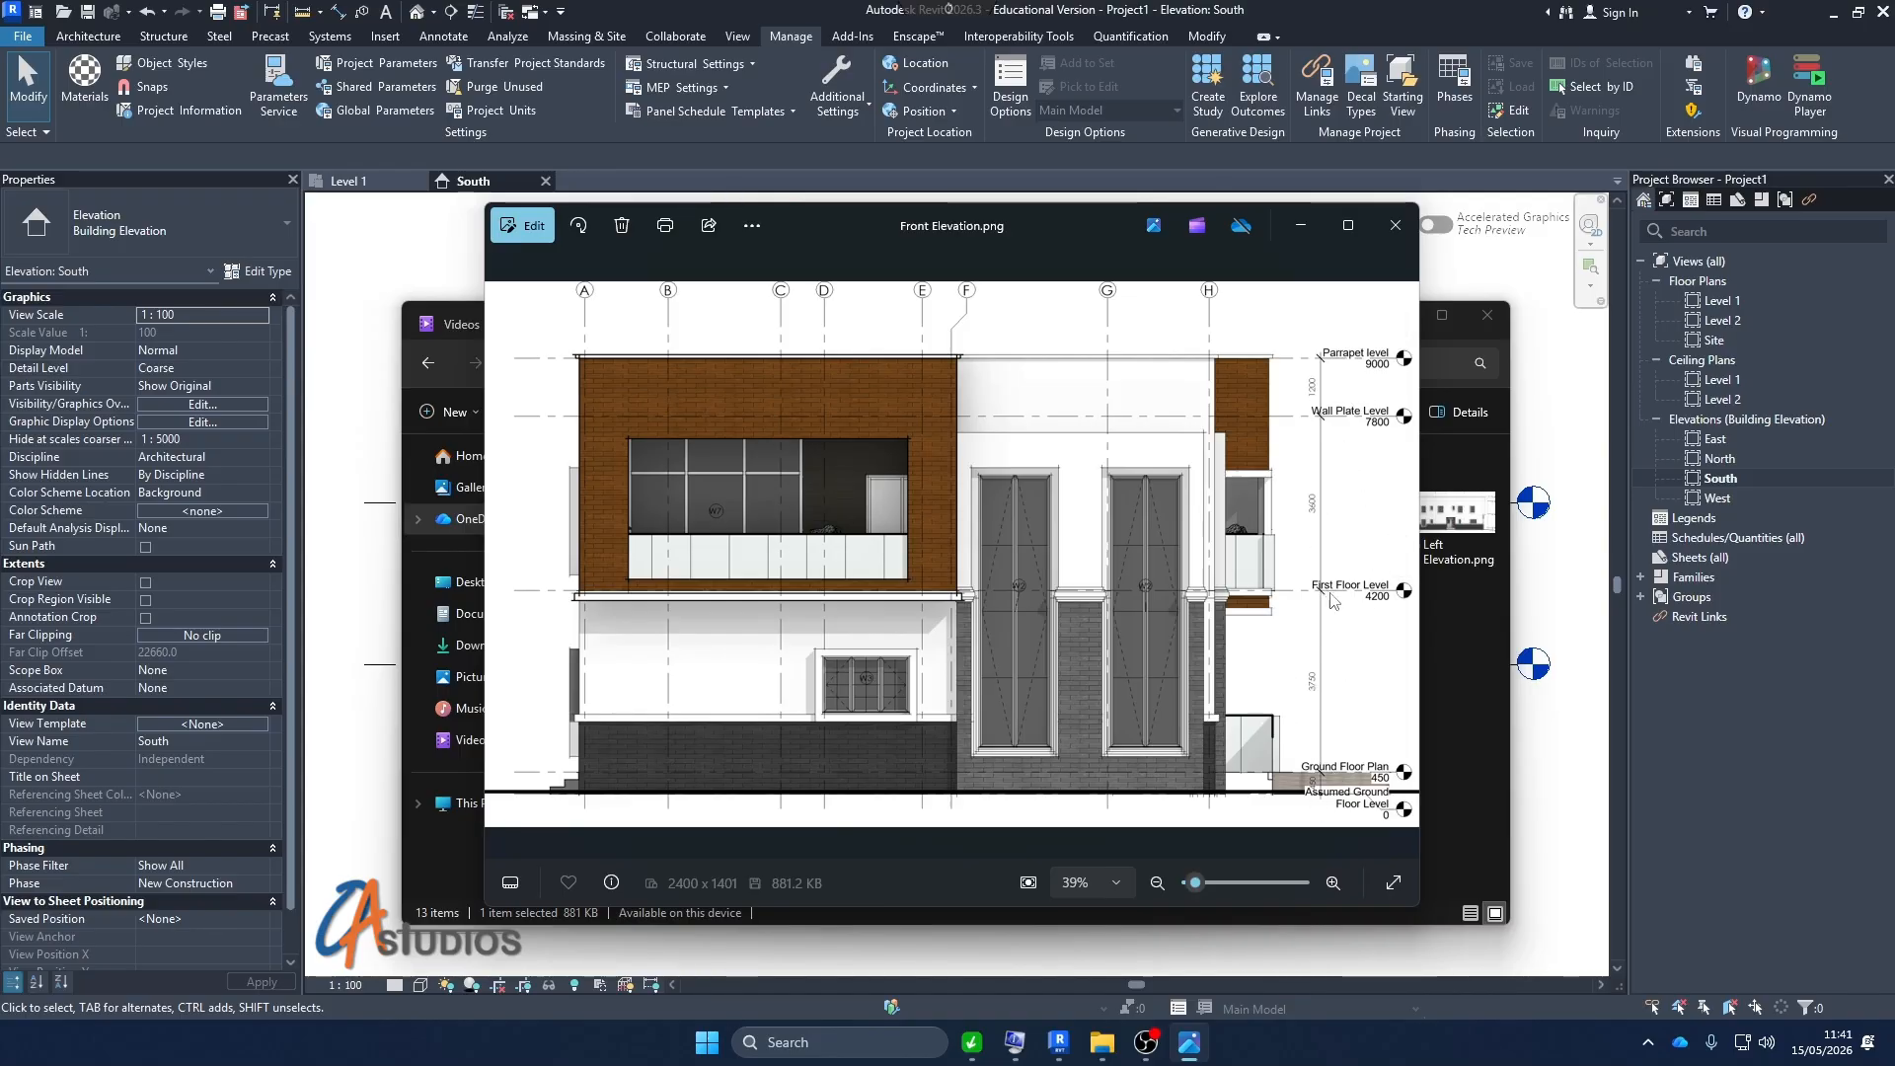
click(1298, 227)
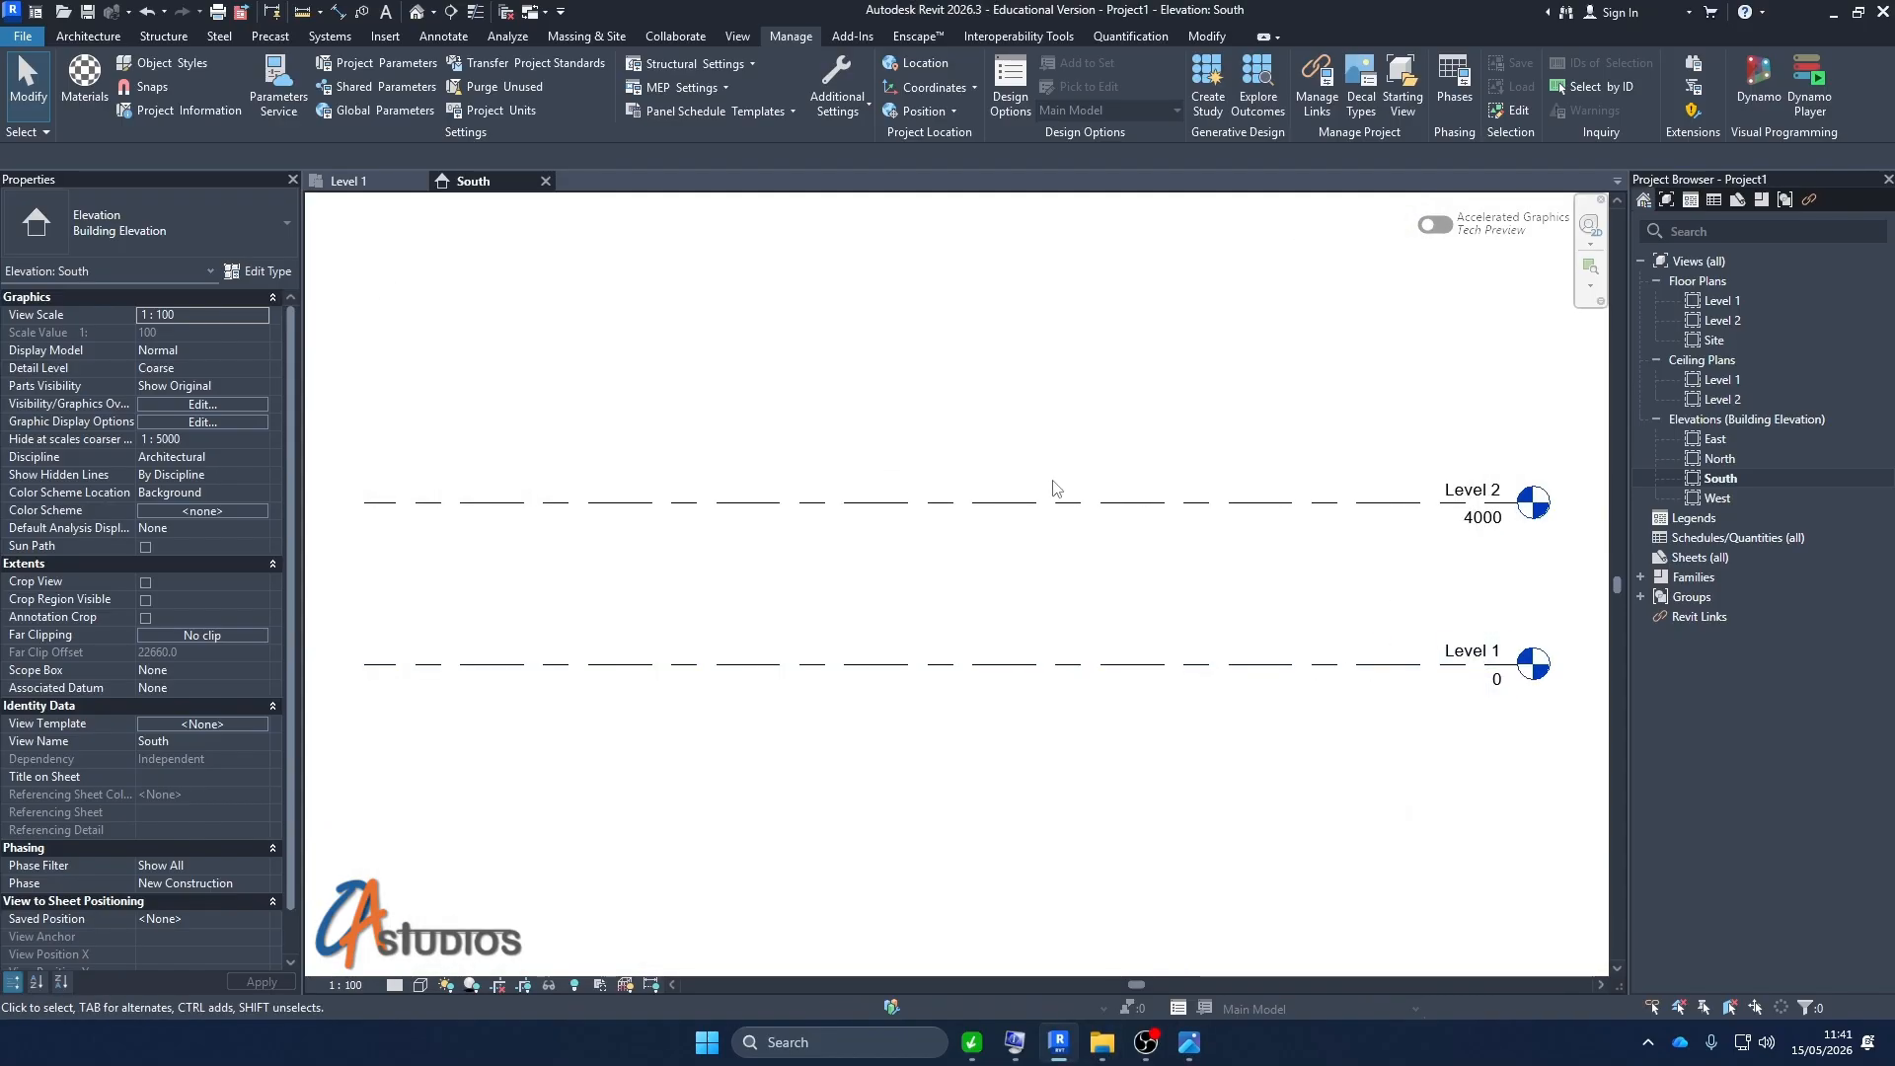
Rename Level 1 as NGL in the South elevation and have its corresponding views renamed too
scroll(941, 629, down, 1)
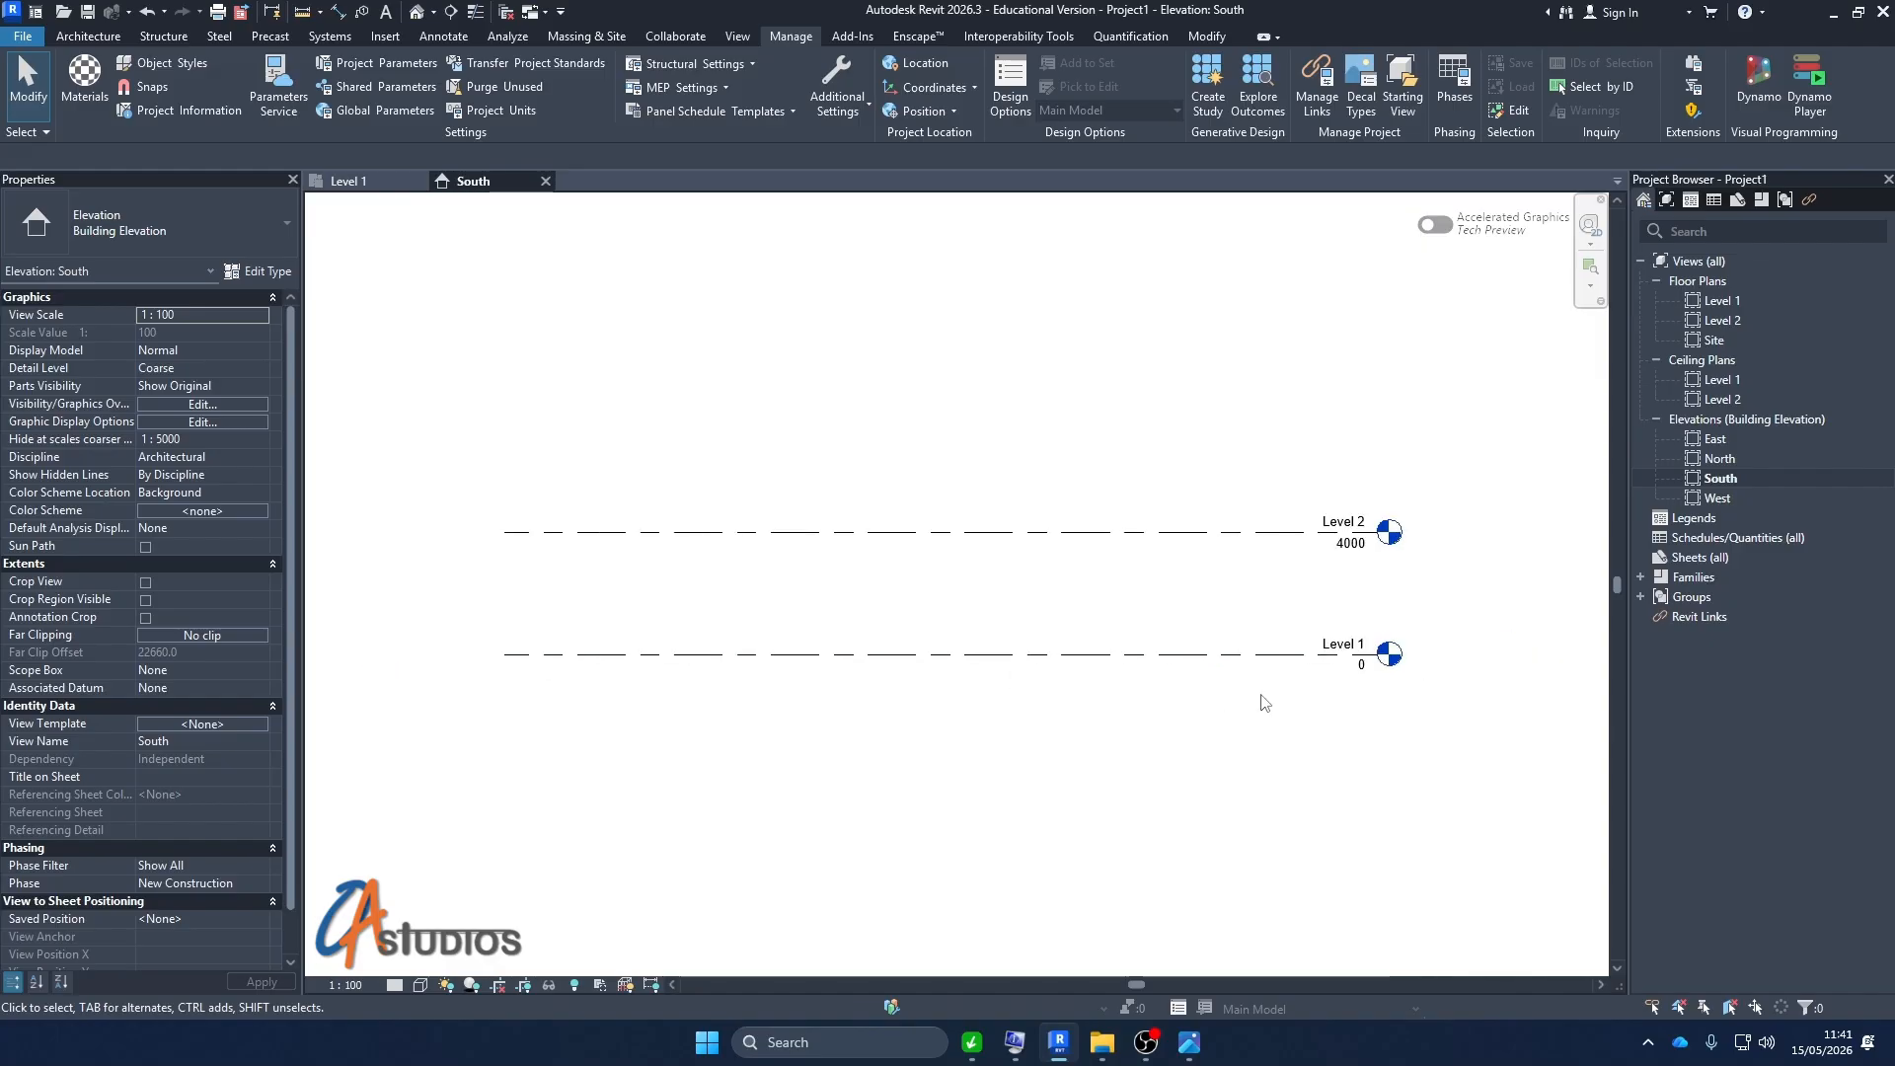
scroll(1329, 656, up, 1)
click(1343, 652)
click(1344, 644)
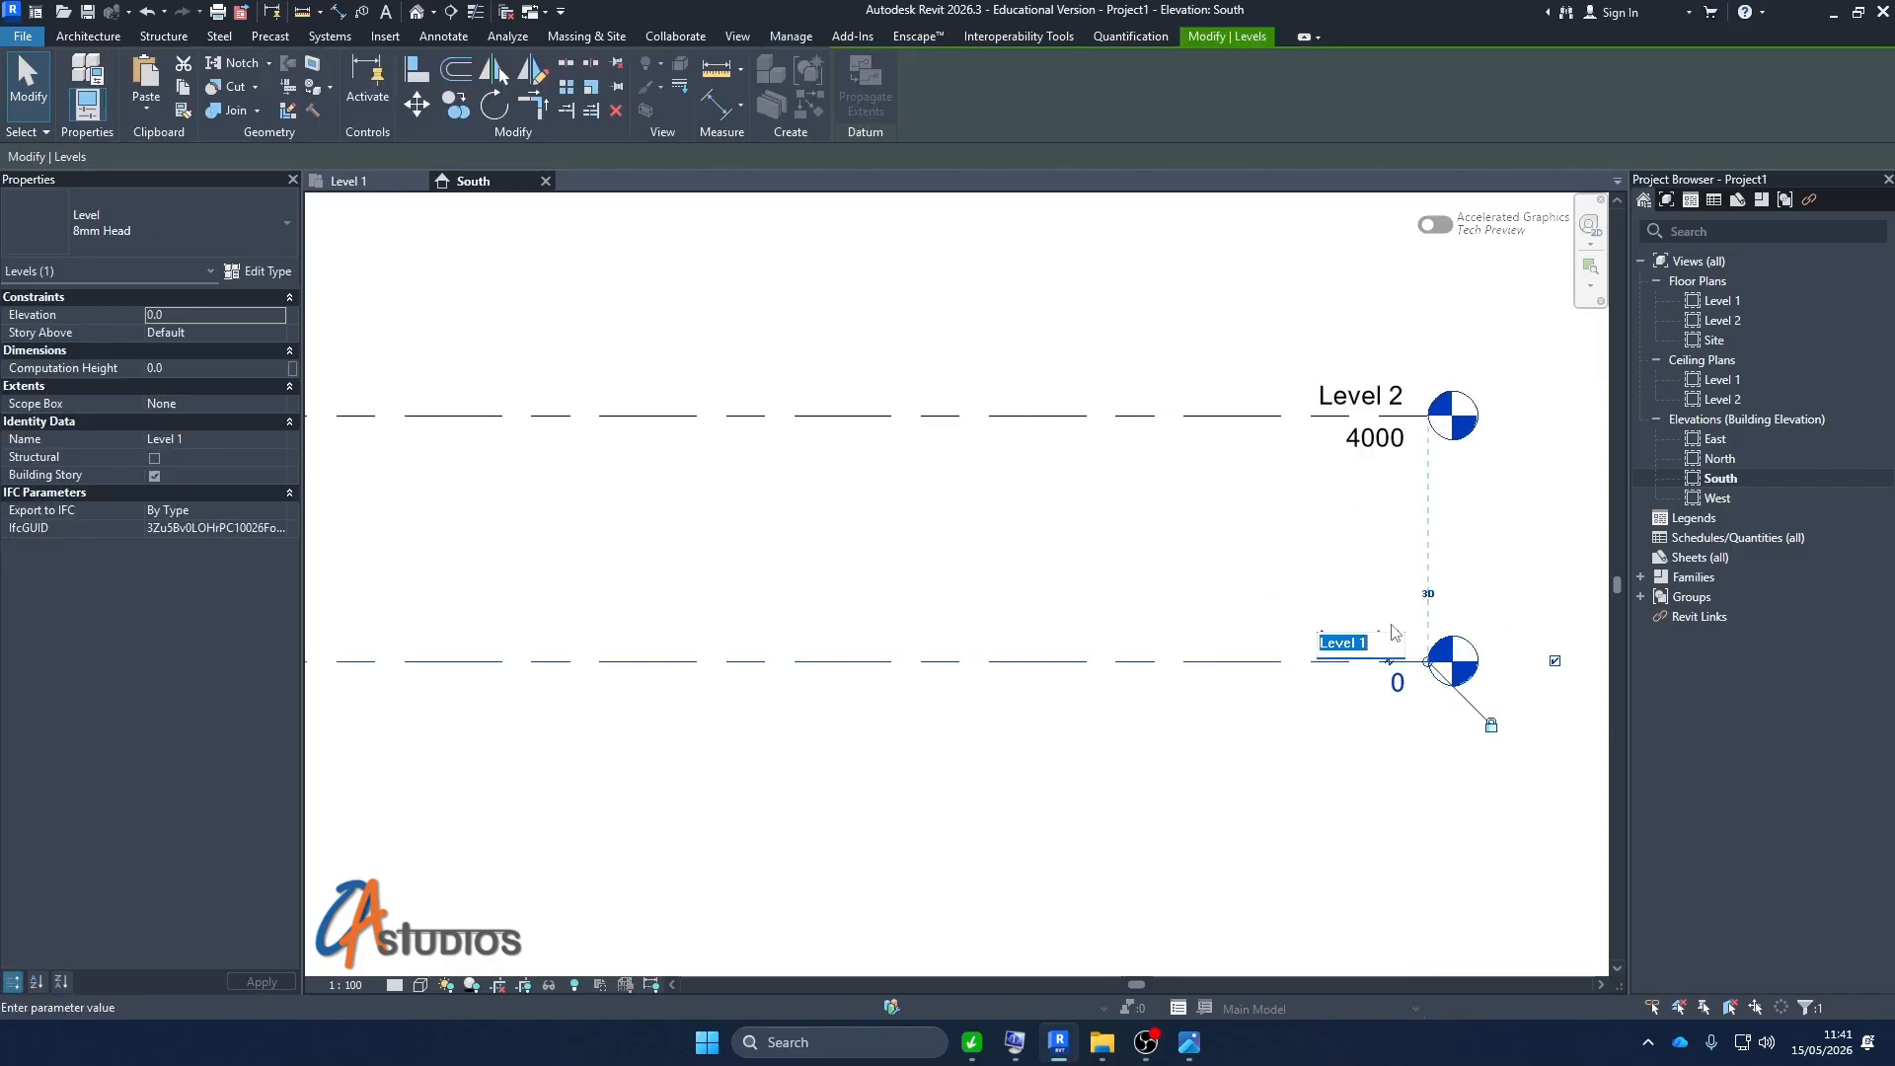
text(A)
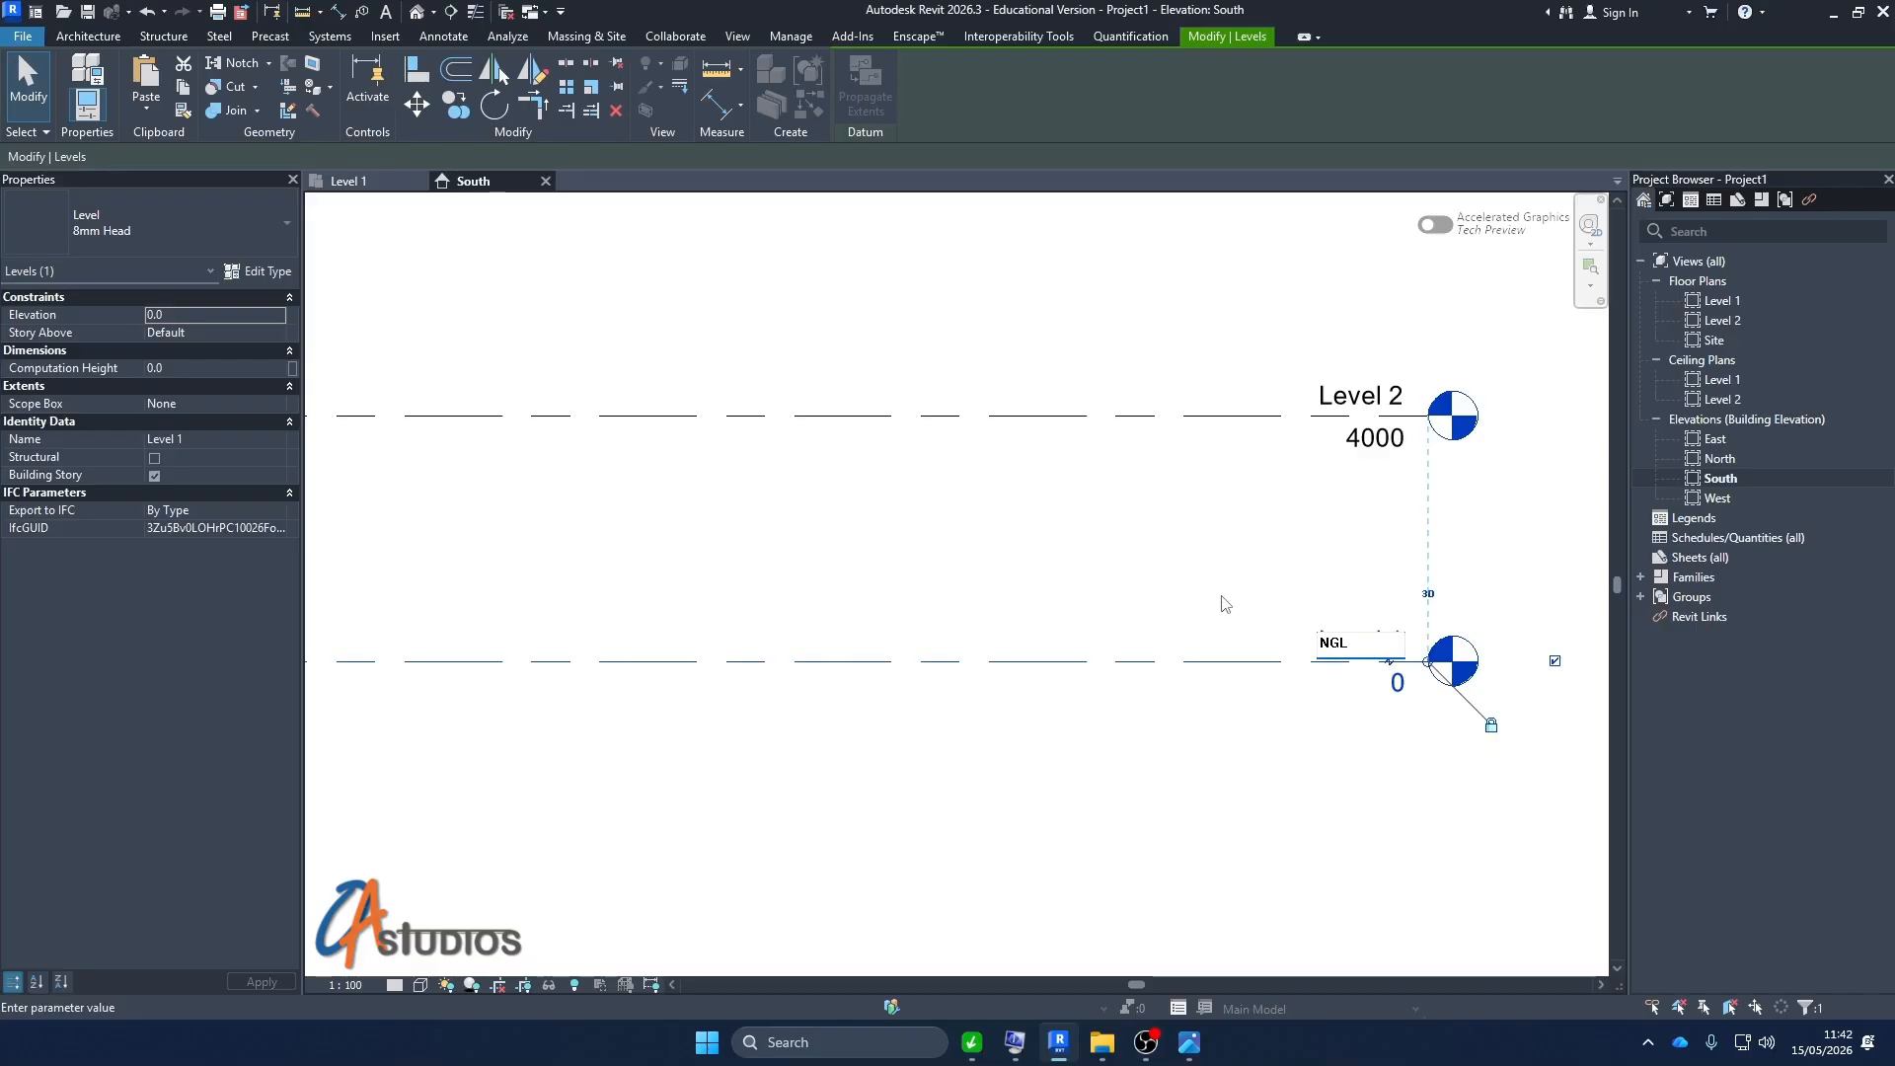
key(Return)
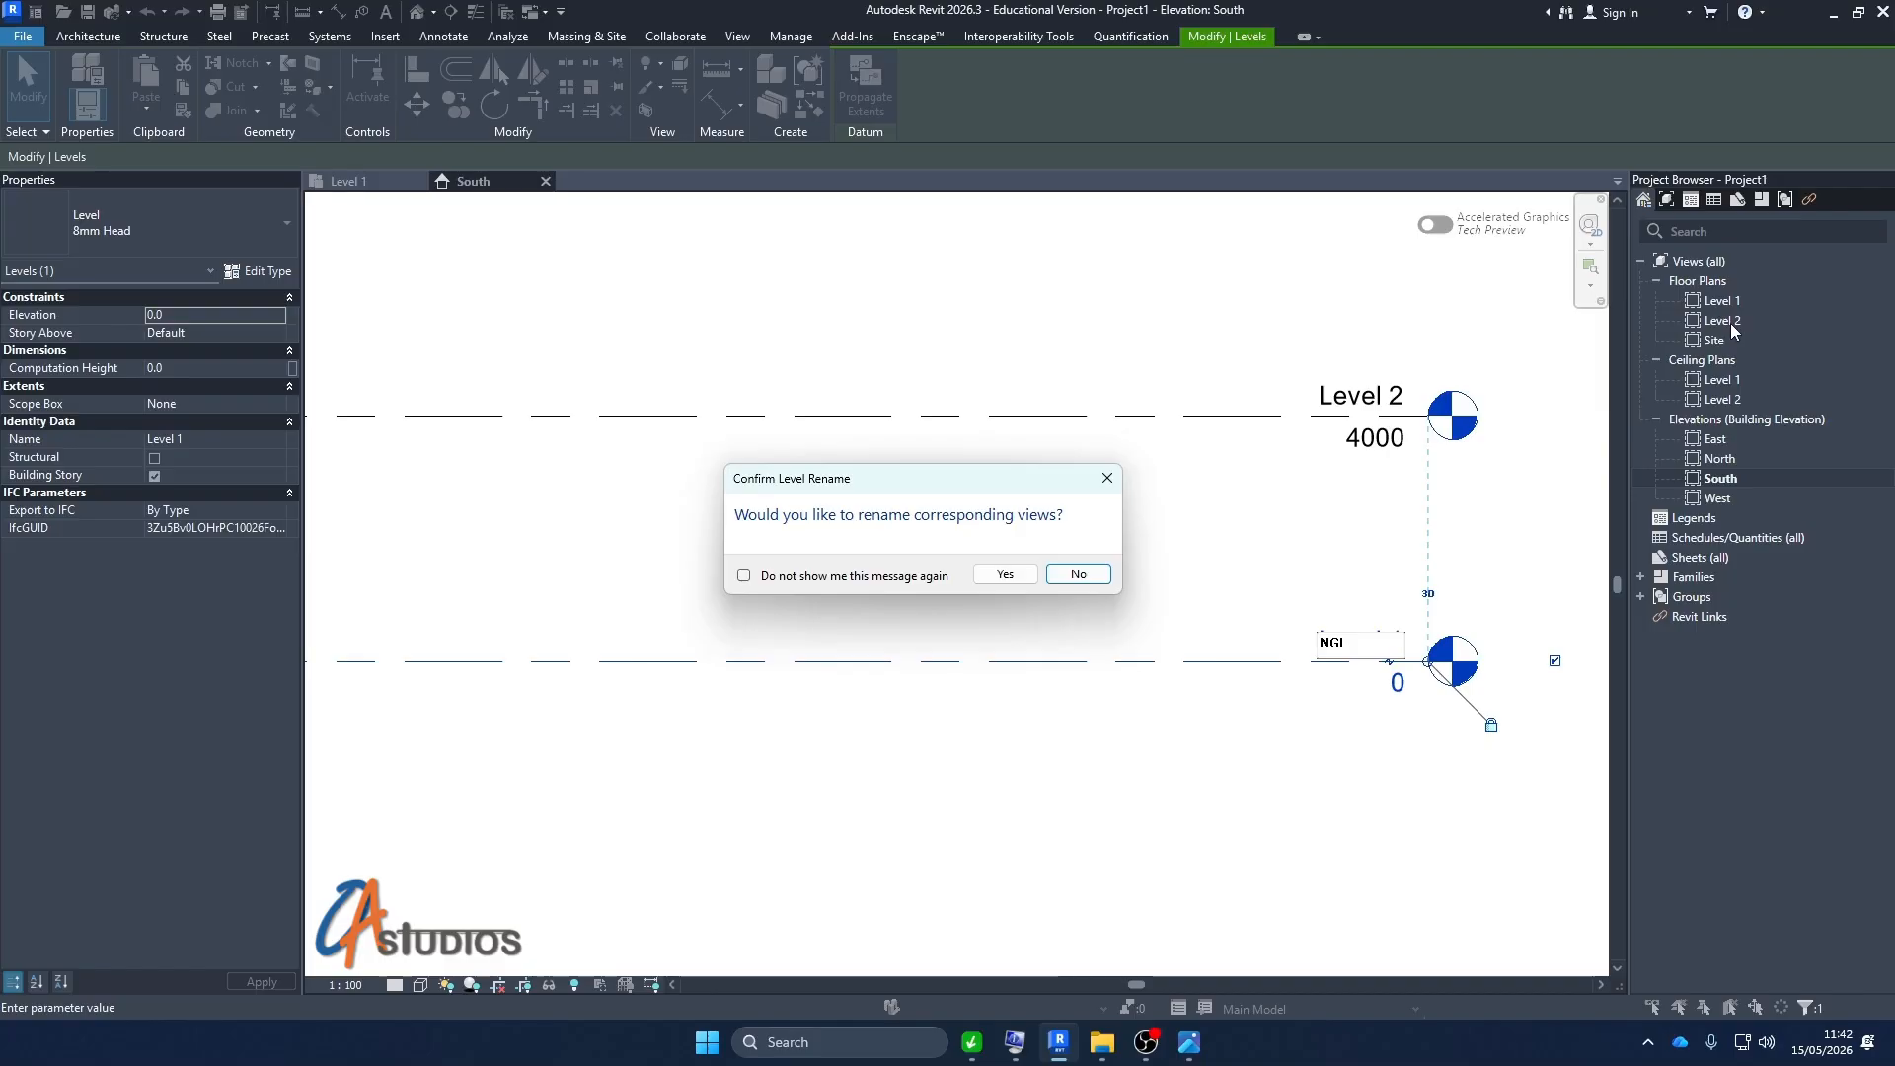
click(1004, 574)
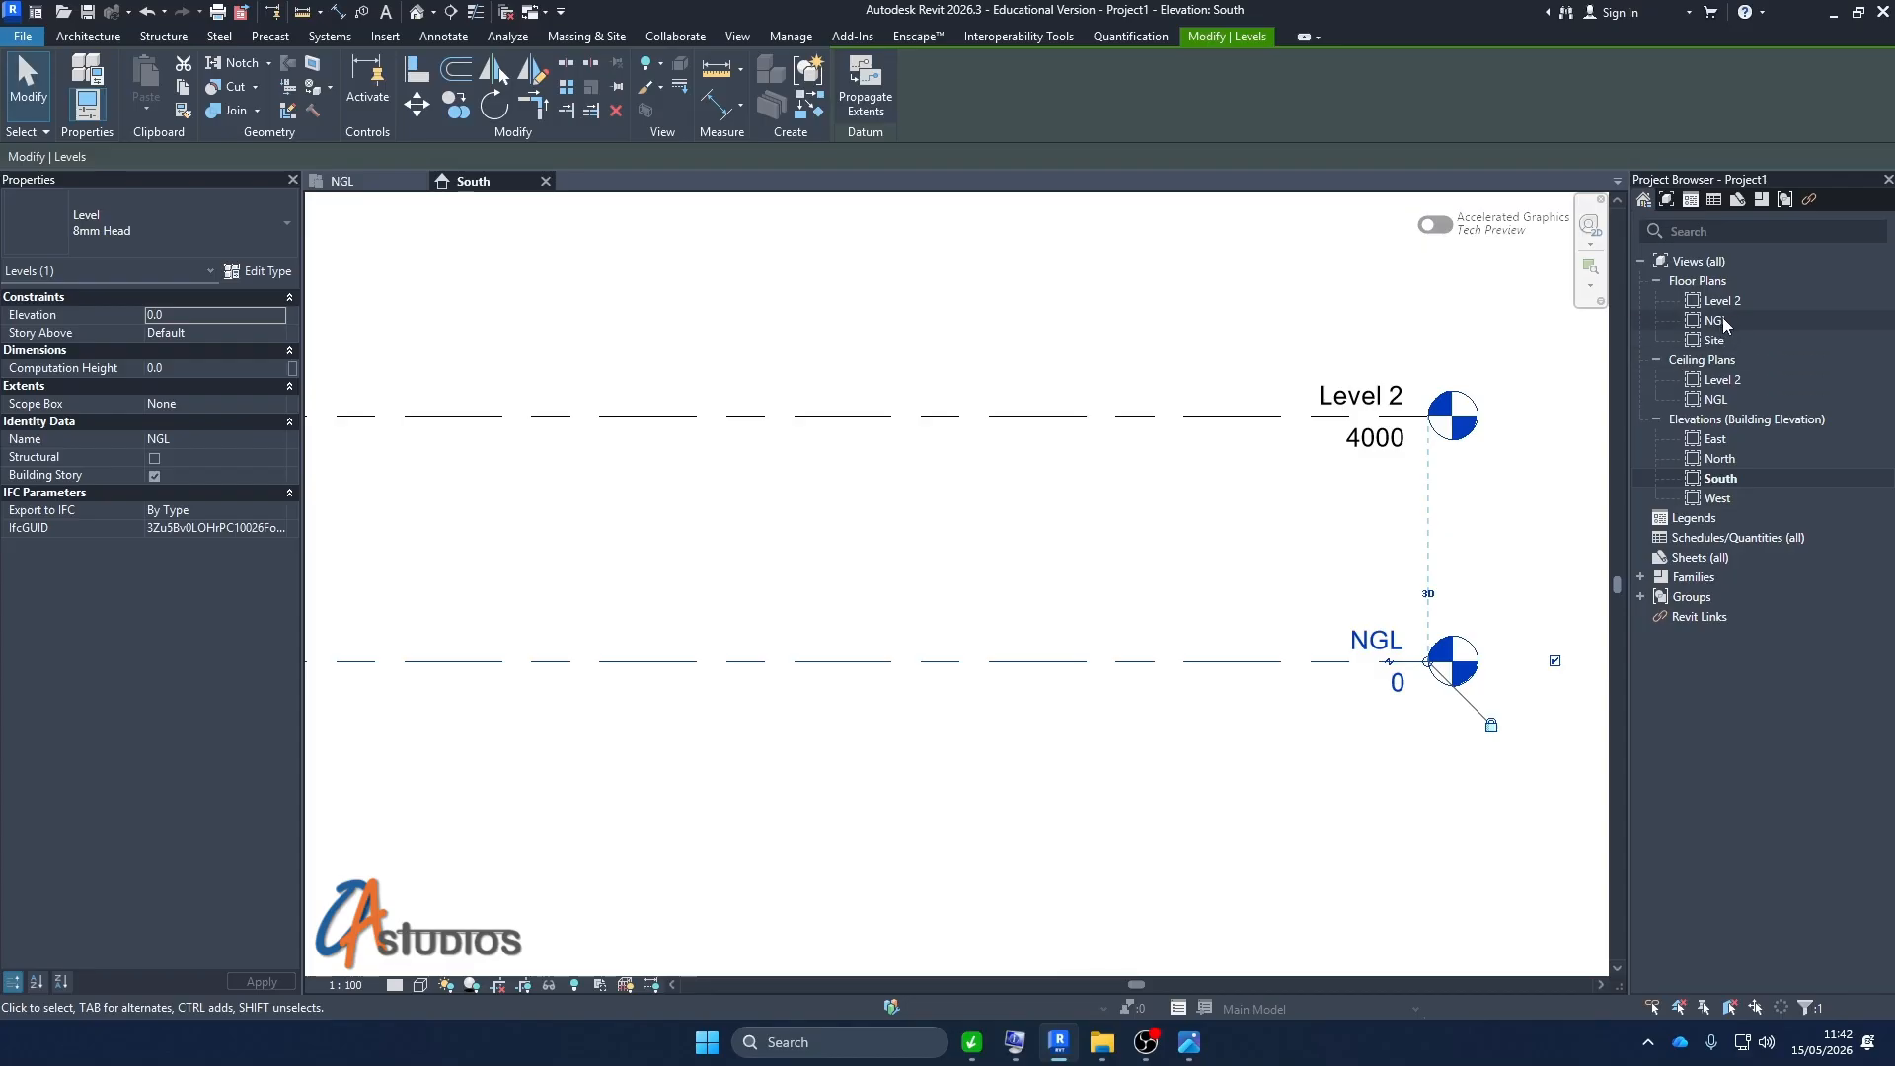
click(1325, 548)
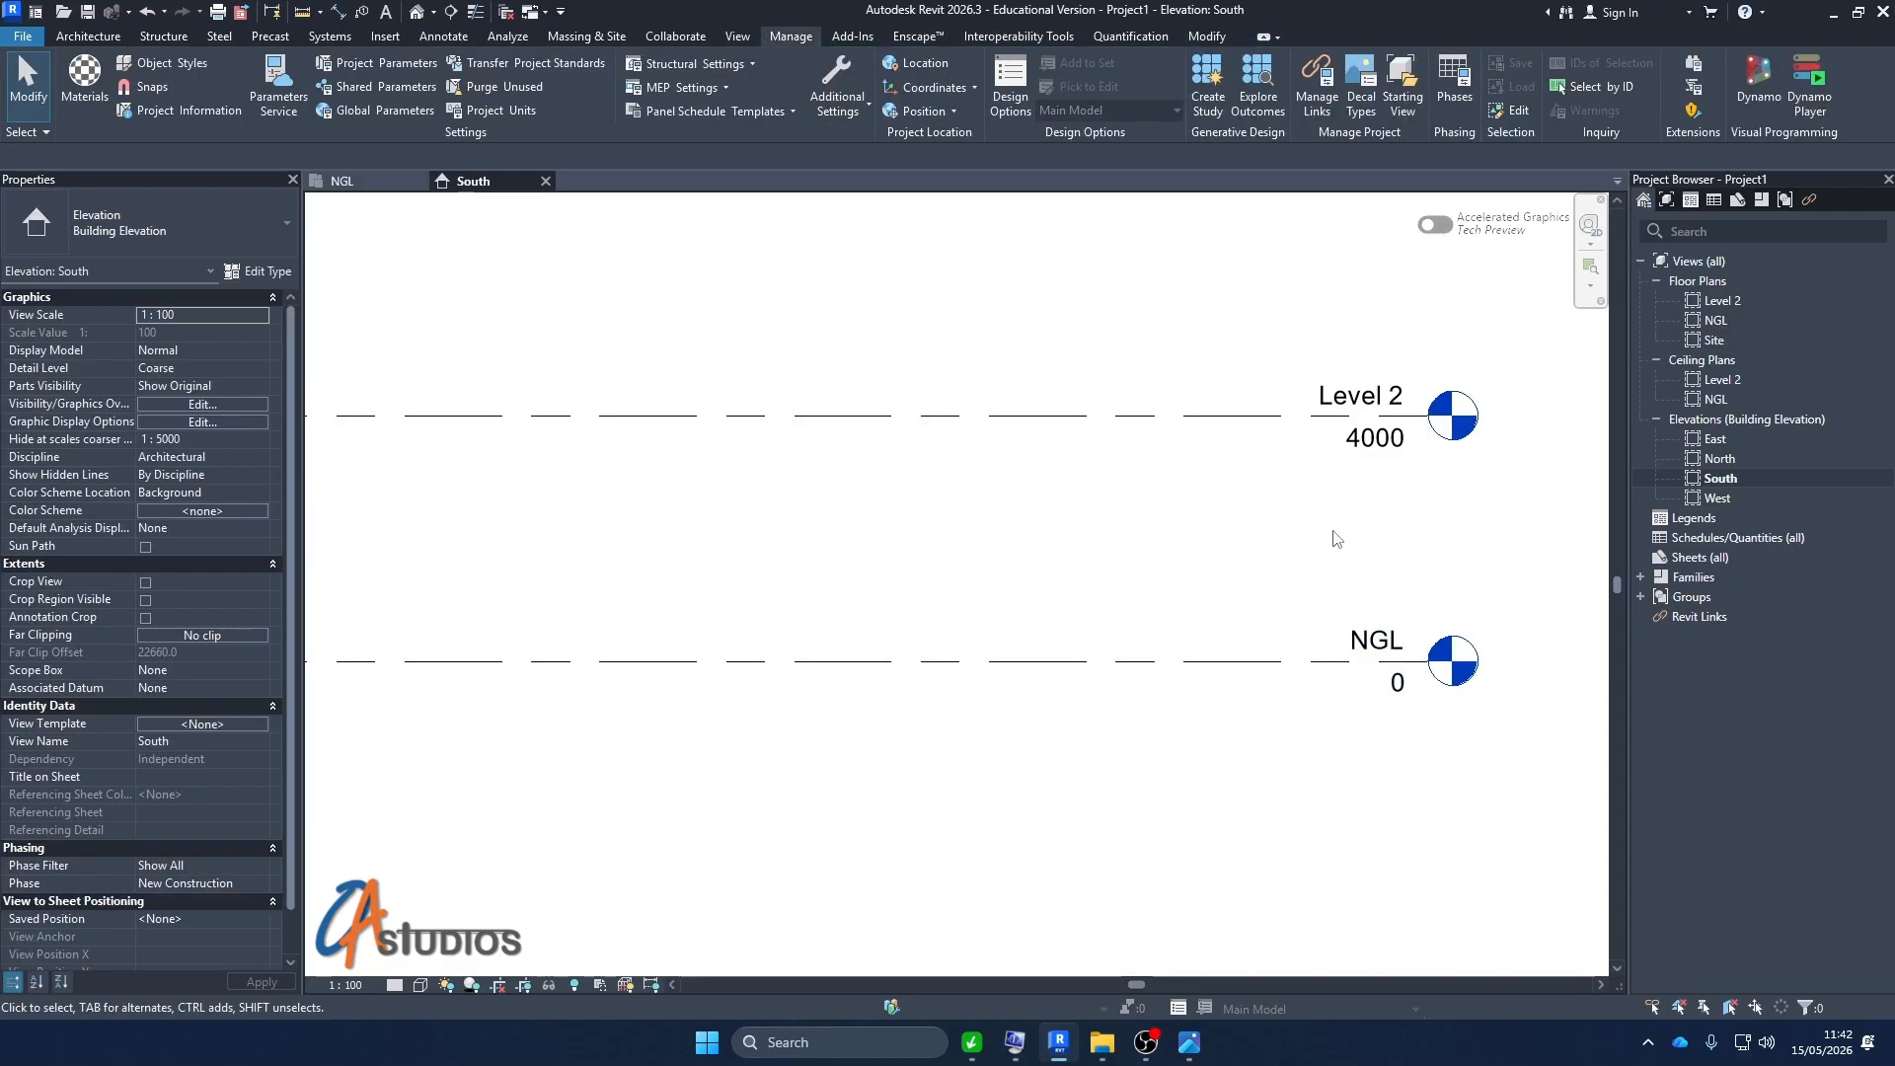
Rename Level 2 as GFL and have its corresponding views renamed too
double_click(1372, 393)
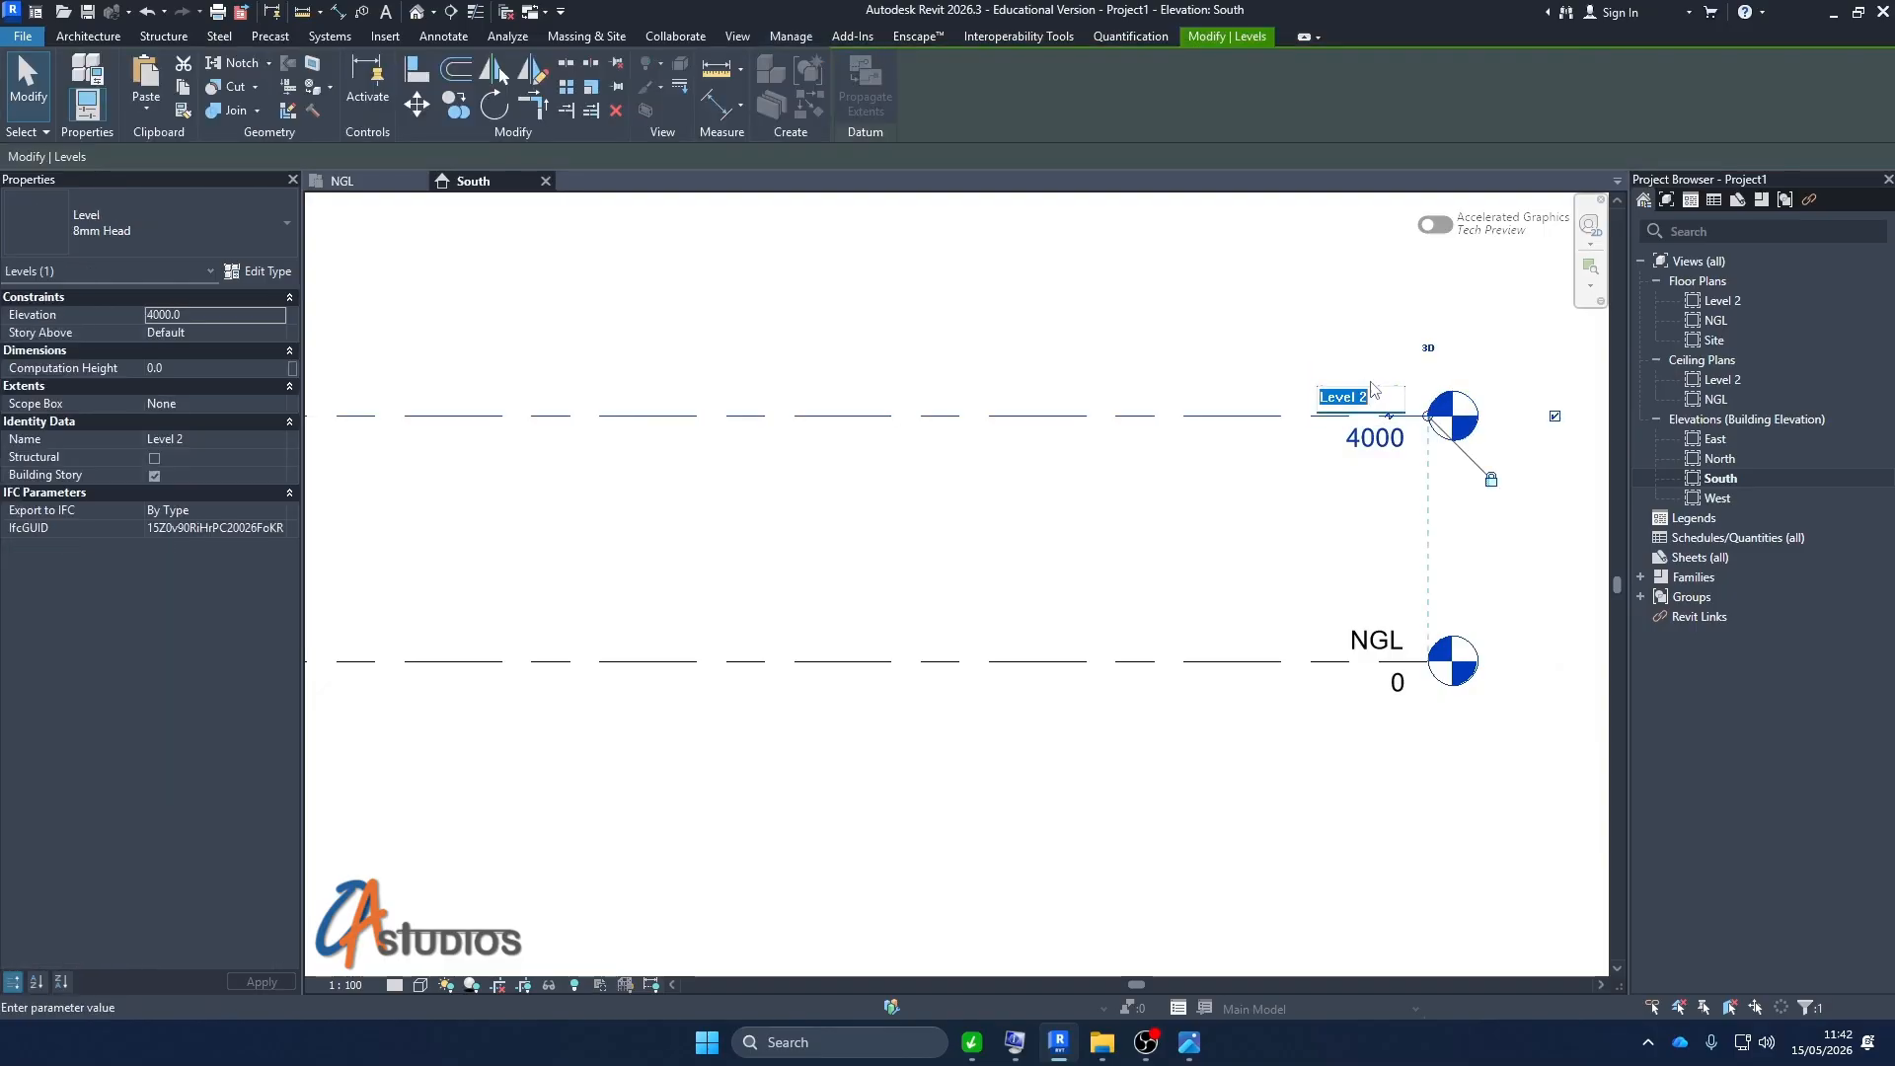
text(GFL)
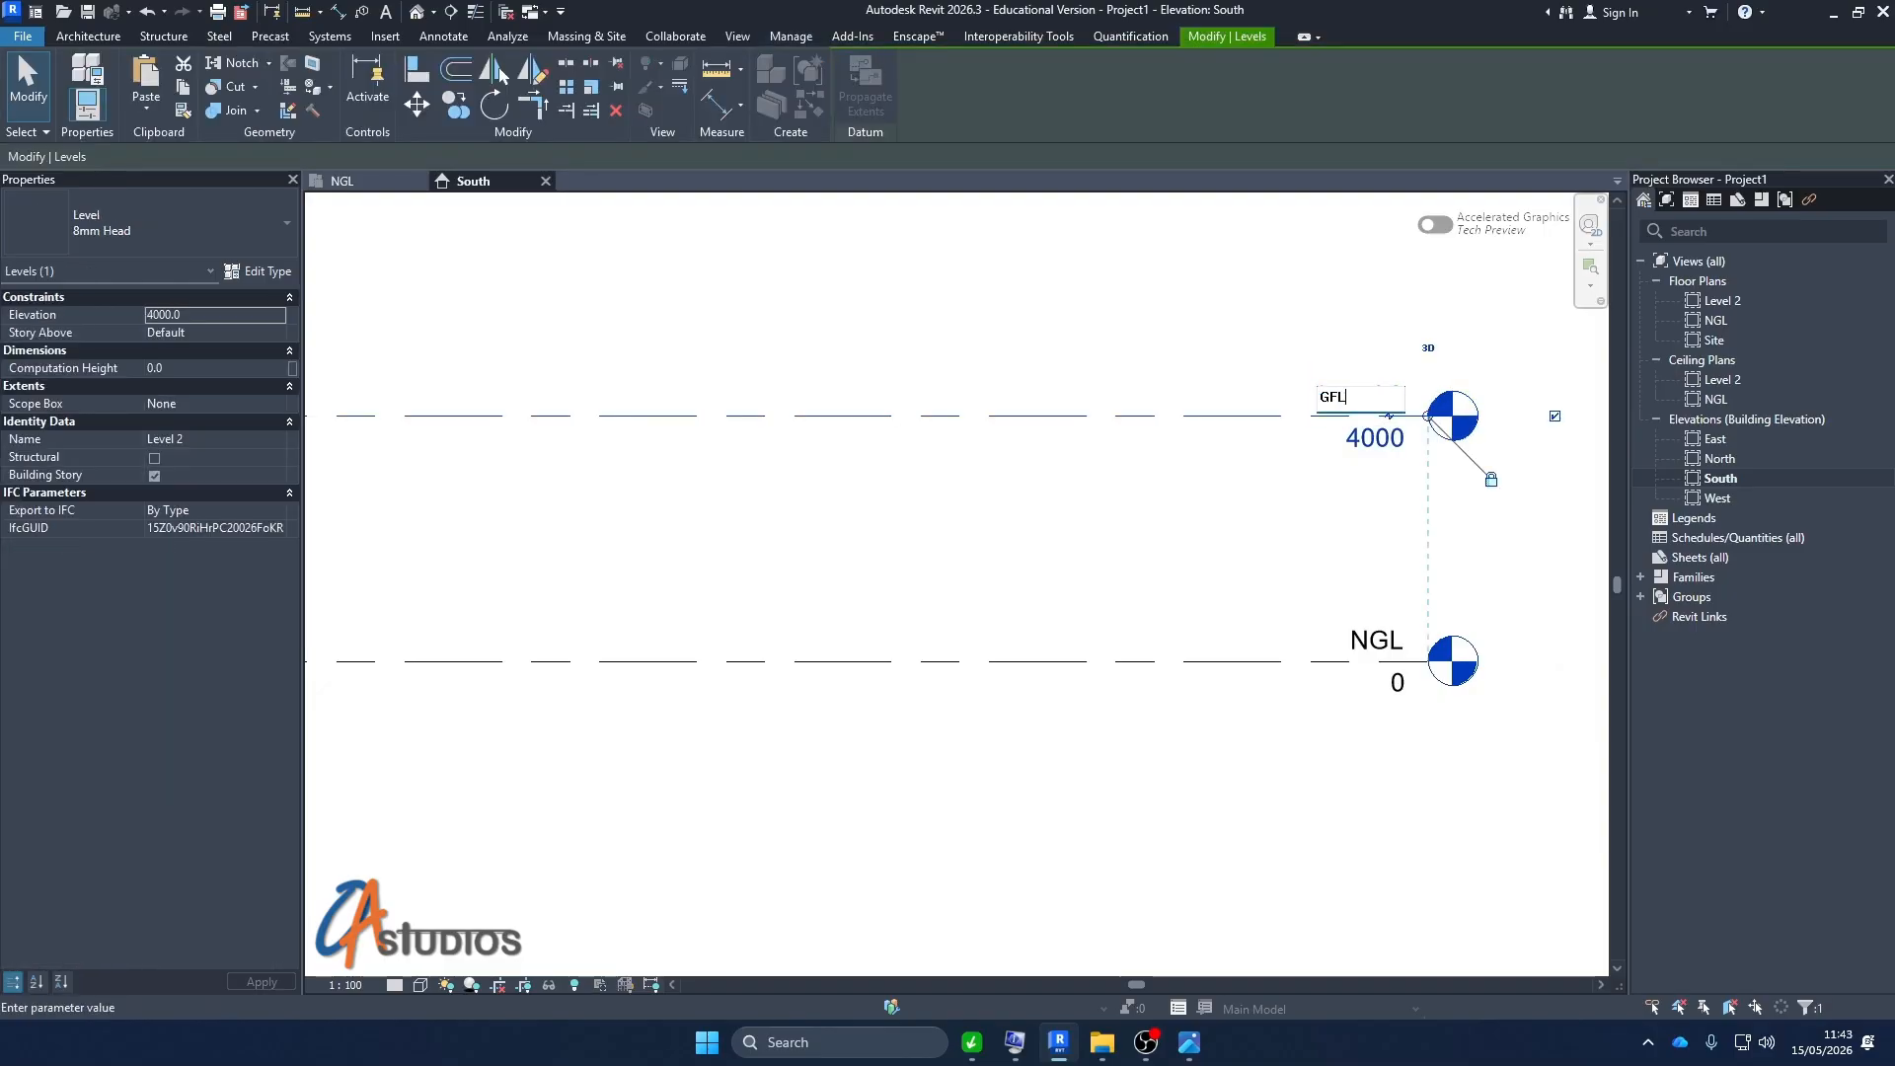
key(Return)
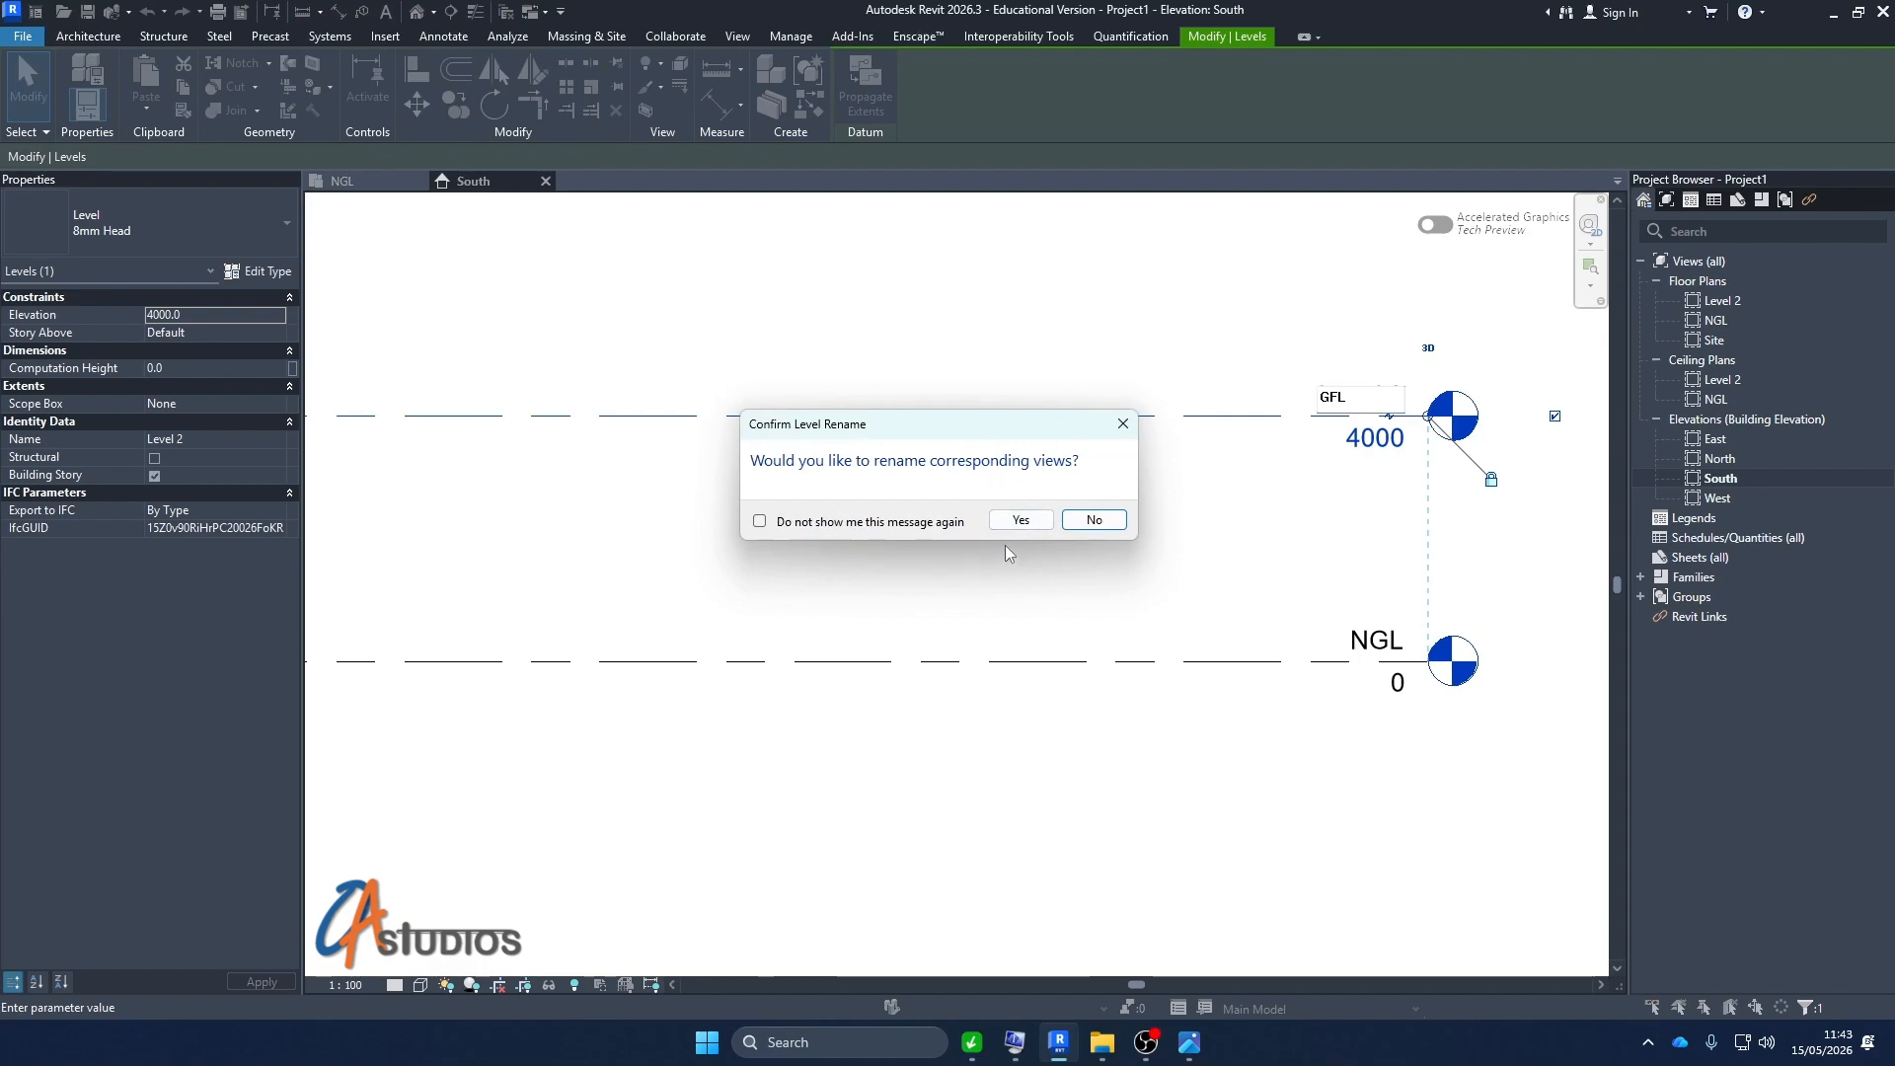
click(1021, 520)
click(1258, 558)
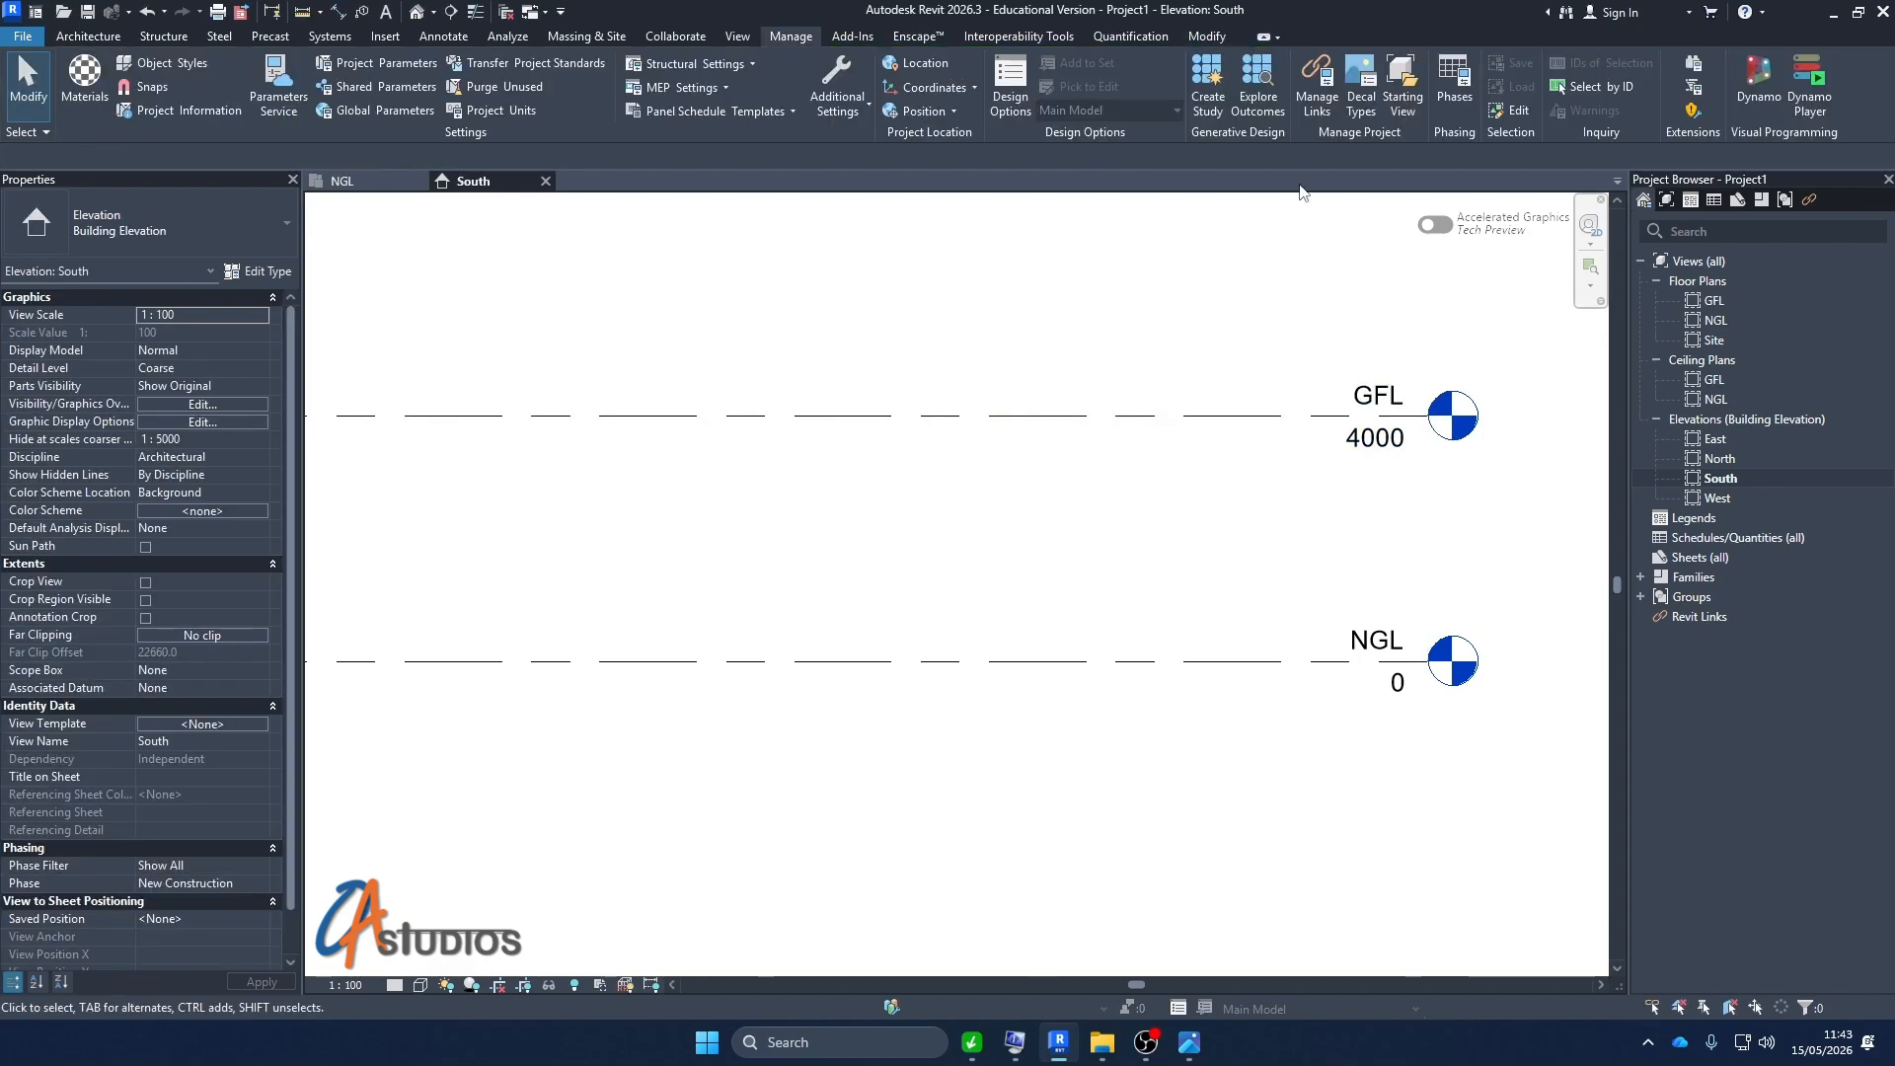
Check the ground floor height in Front Elevation.png, return to Revit, and set the GFL level's elevation to 450
scroll(871, 533, down, 2)
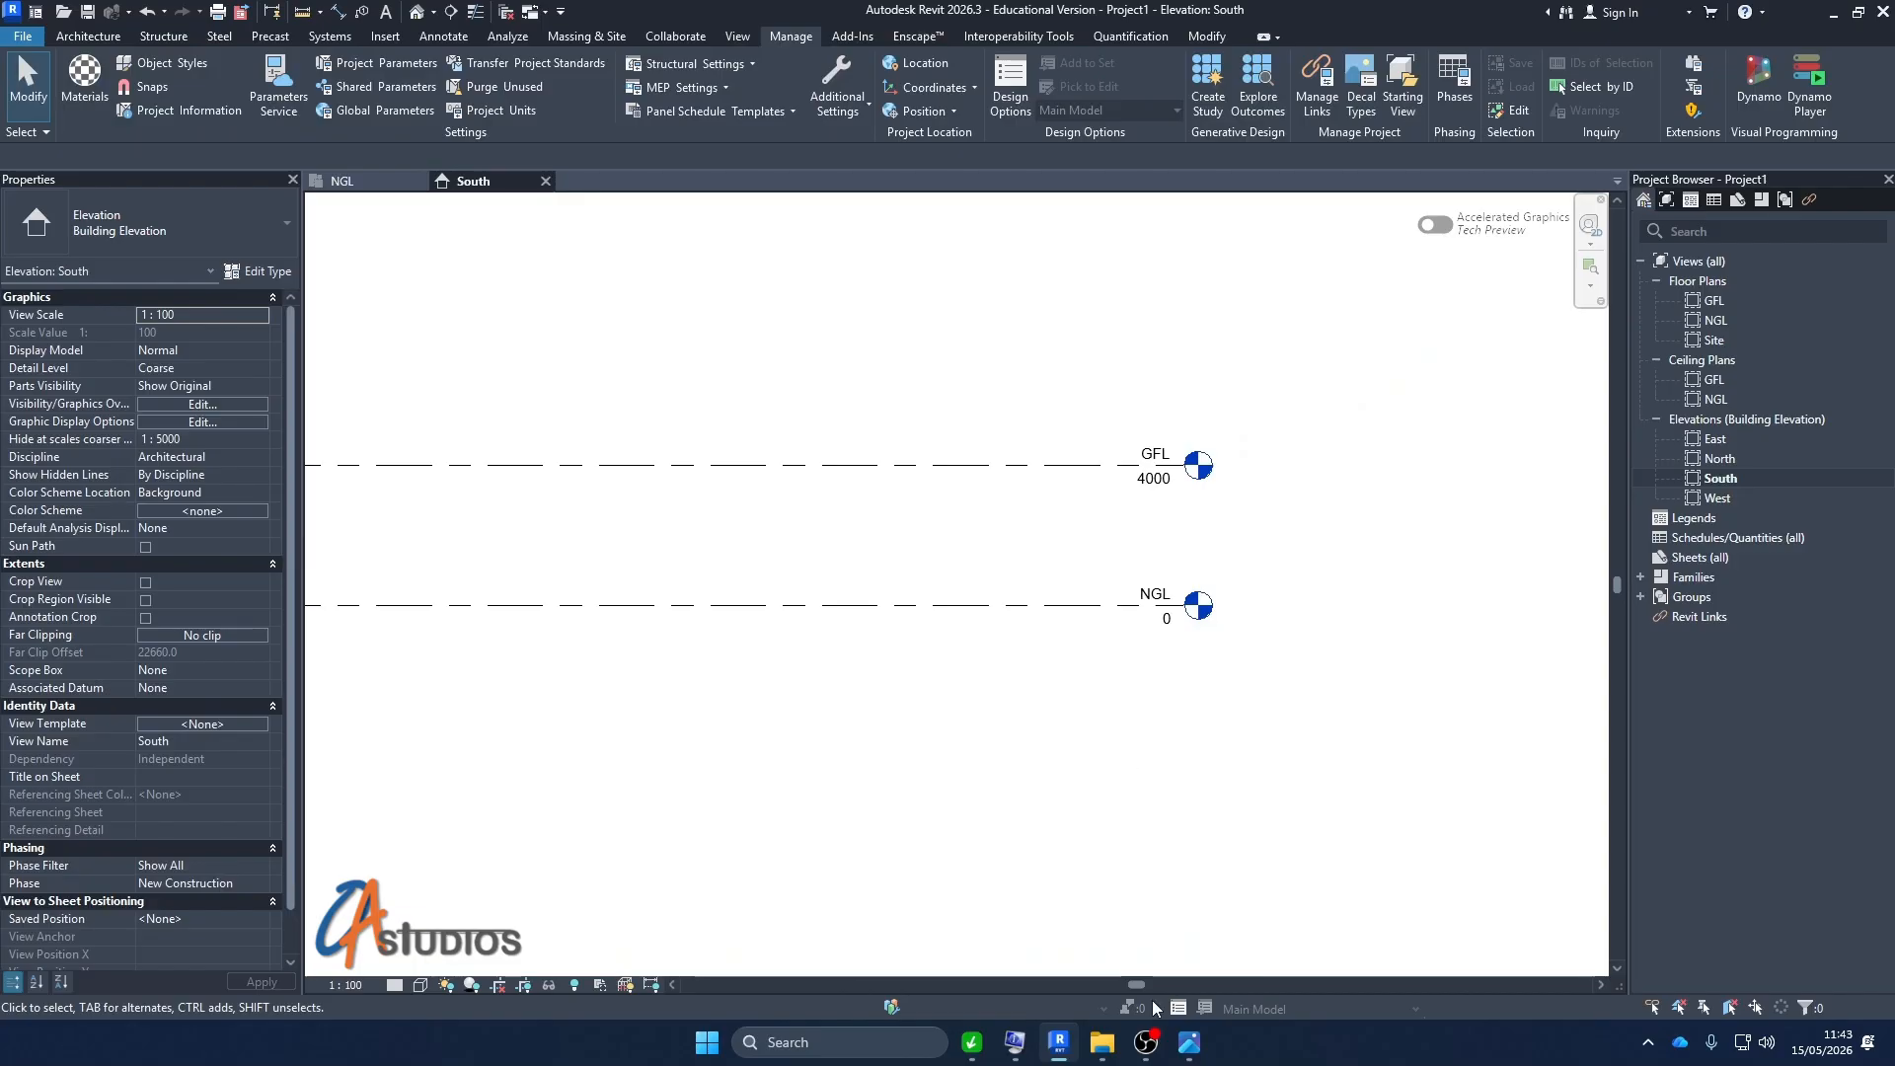
click(1189, 1042)
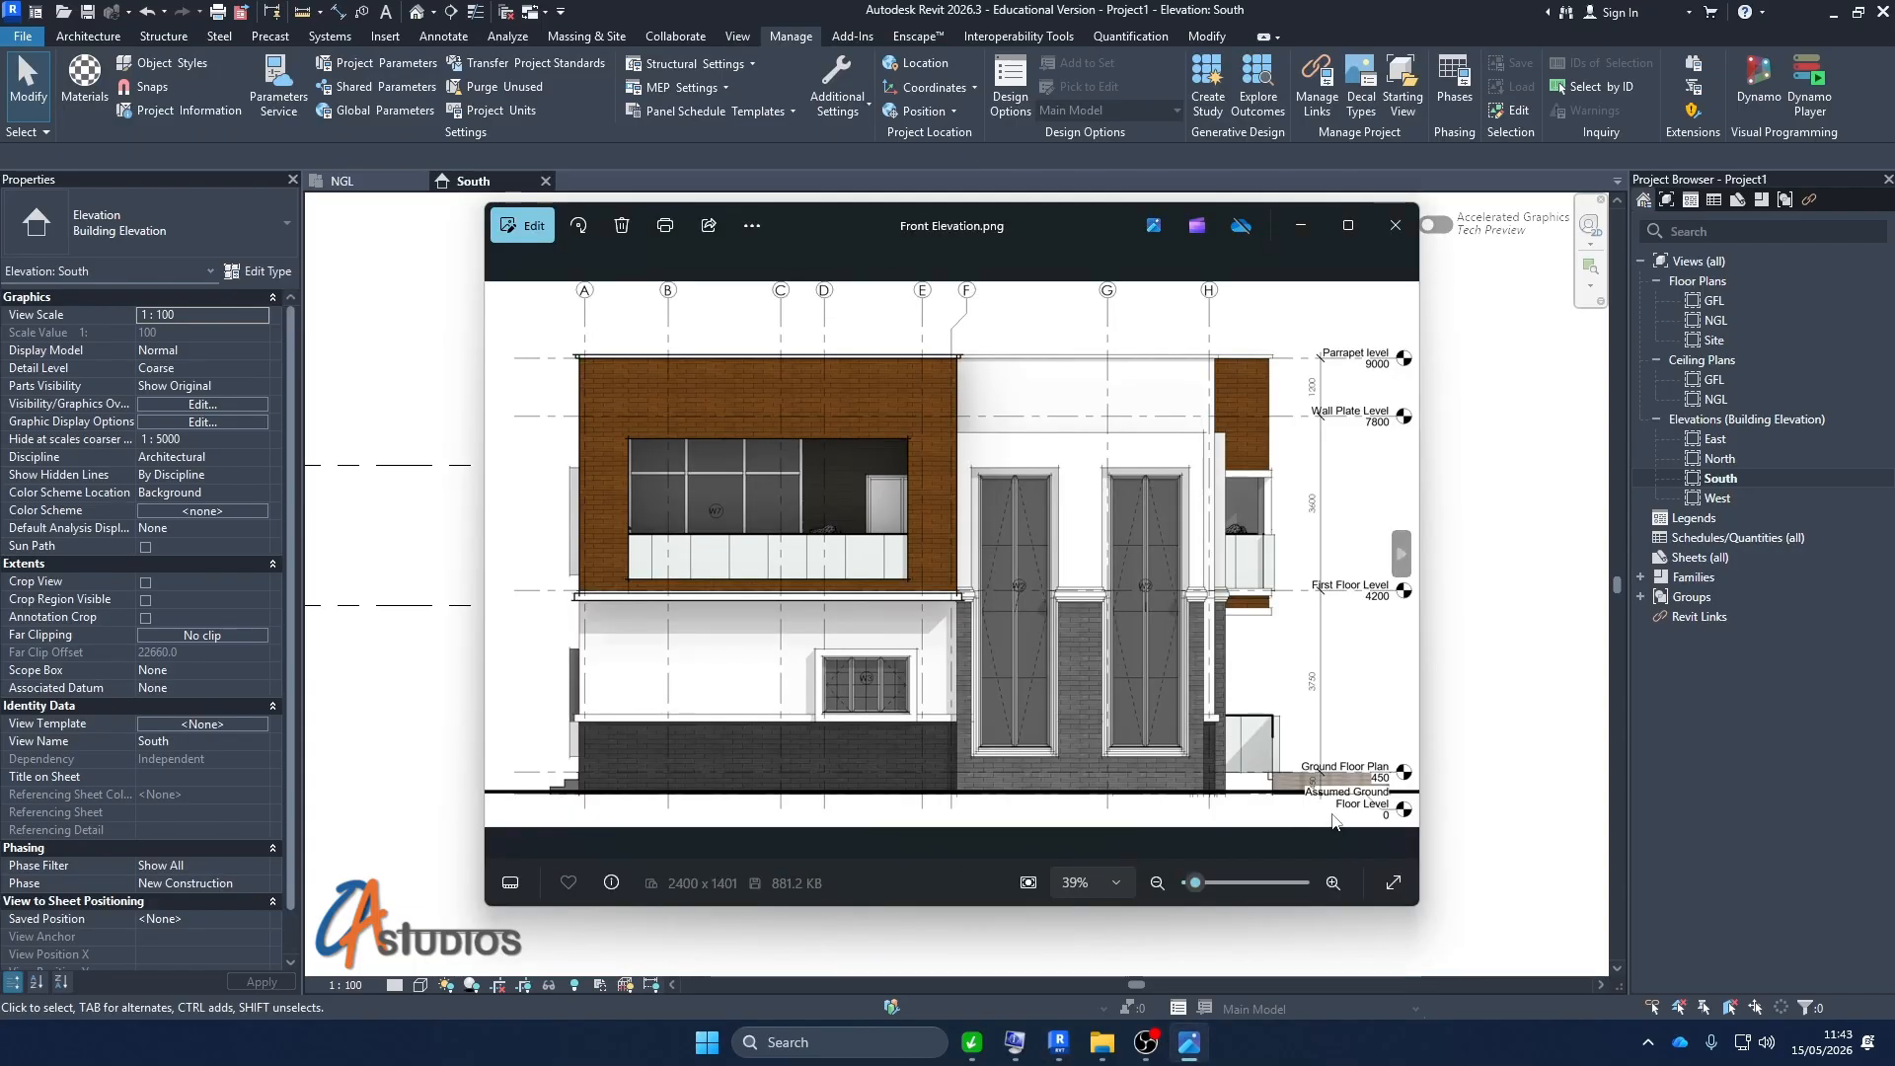
click(1303, 224)
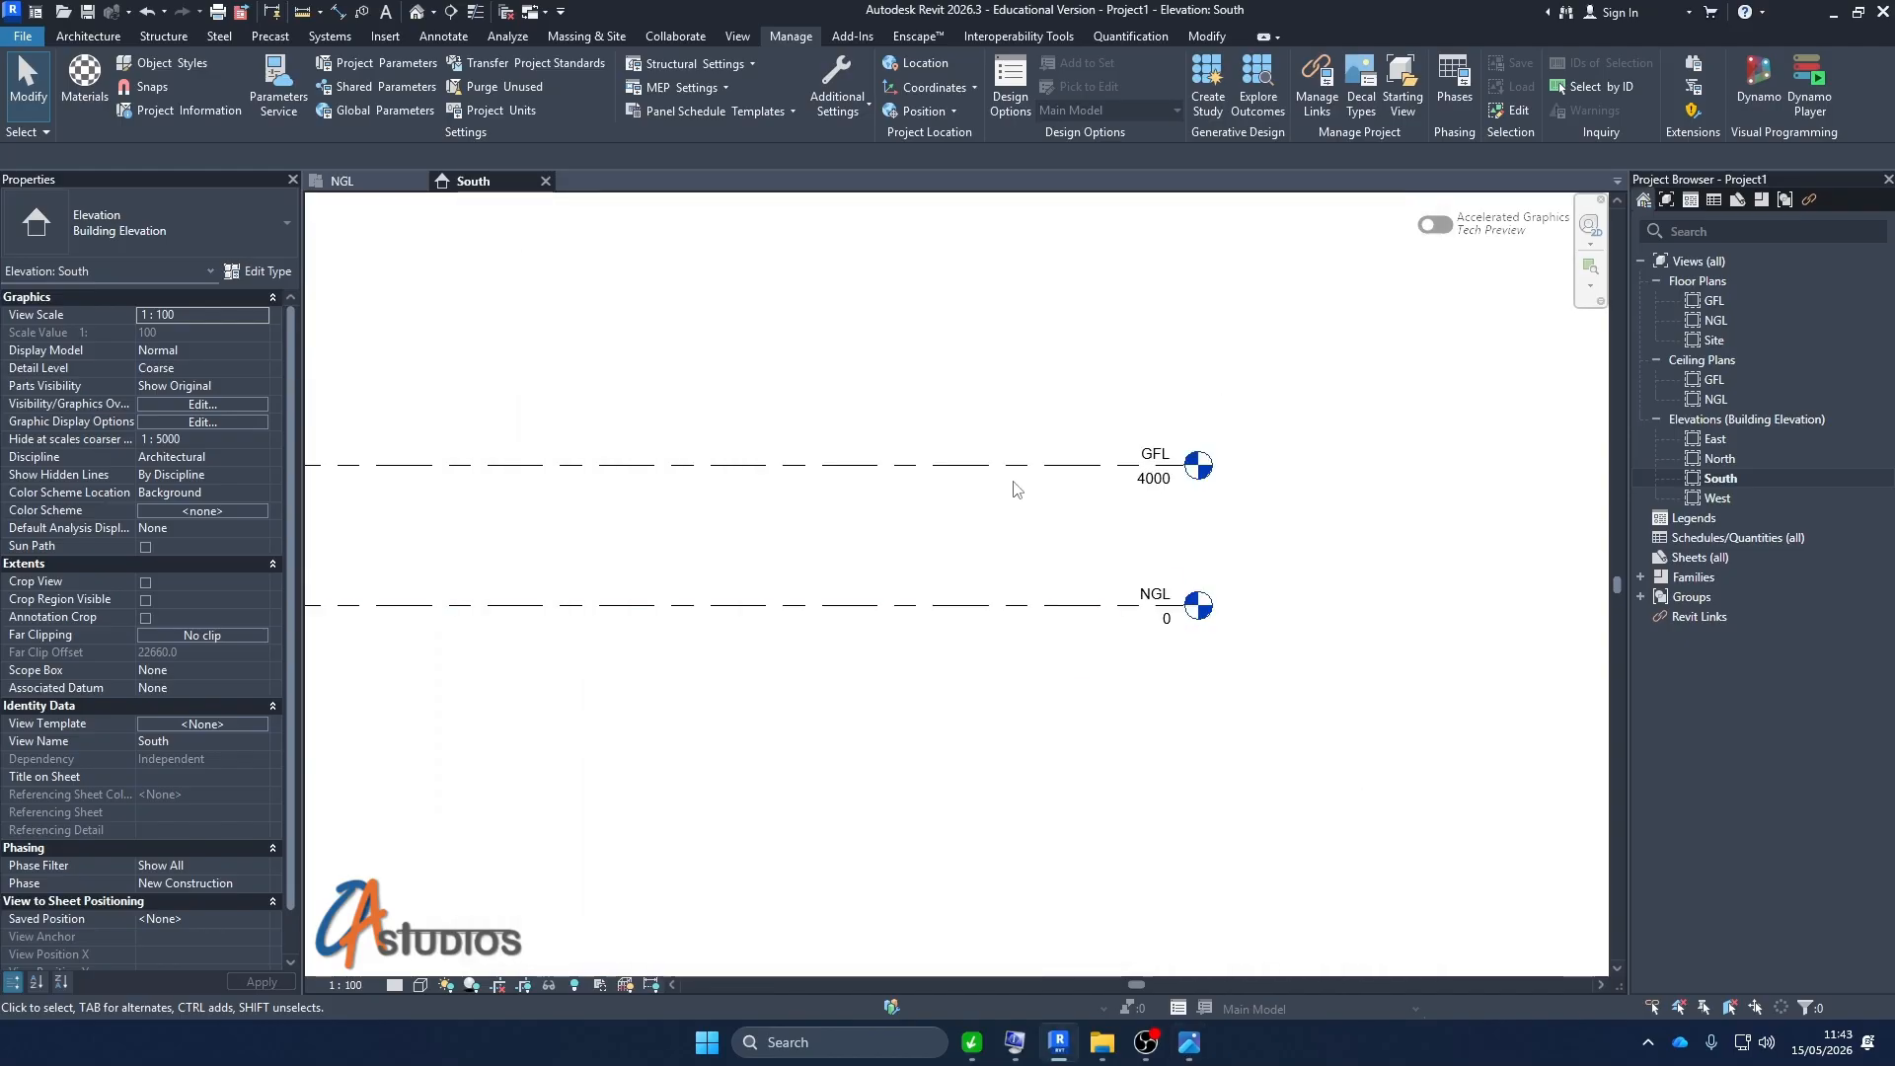
scroll(1013, 490, up, 3)
scroll(1145, 514, down, 1)
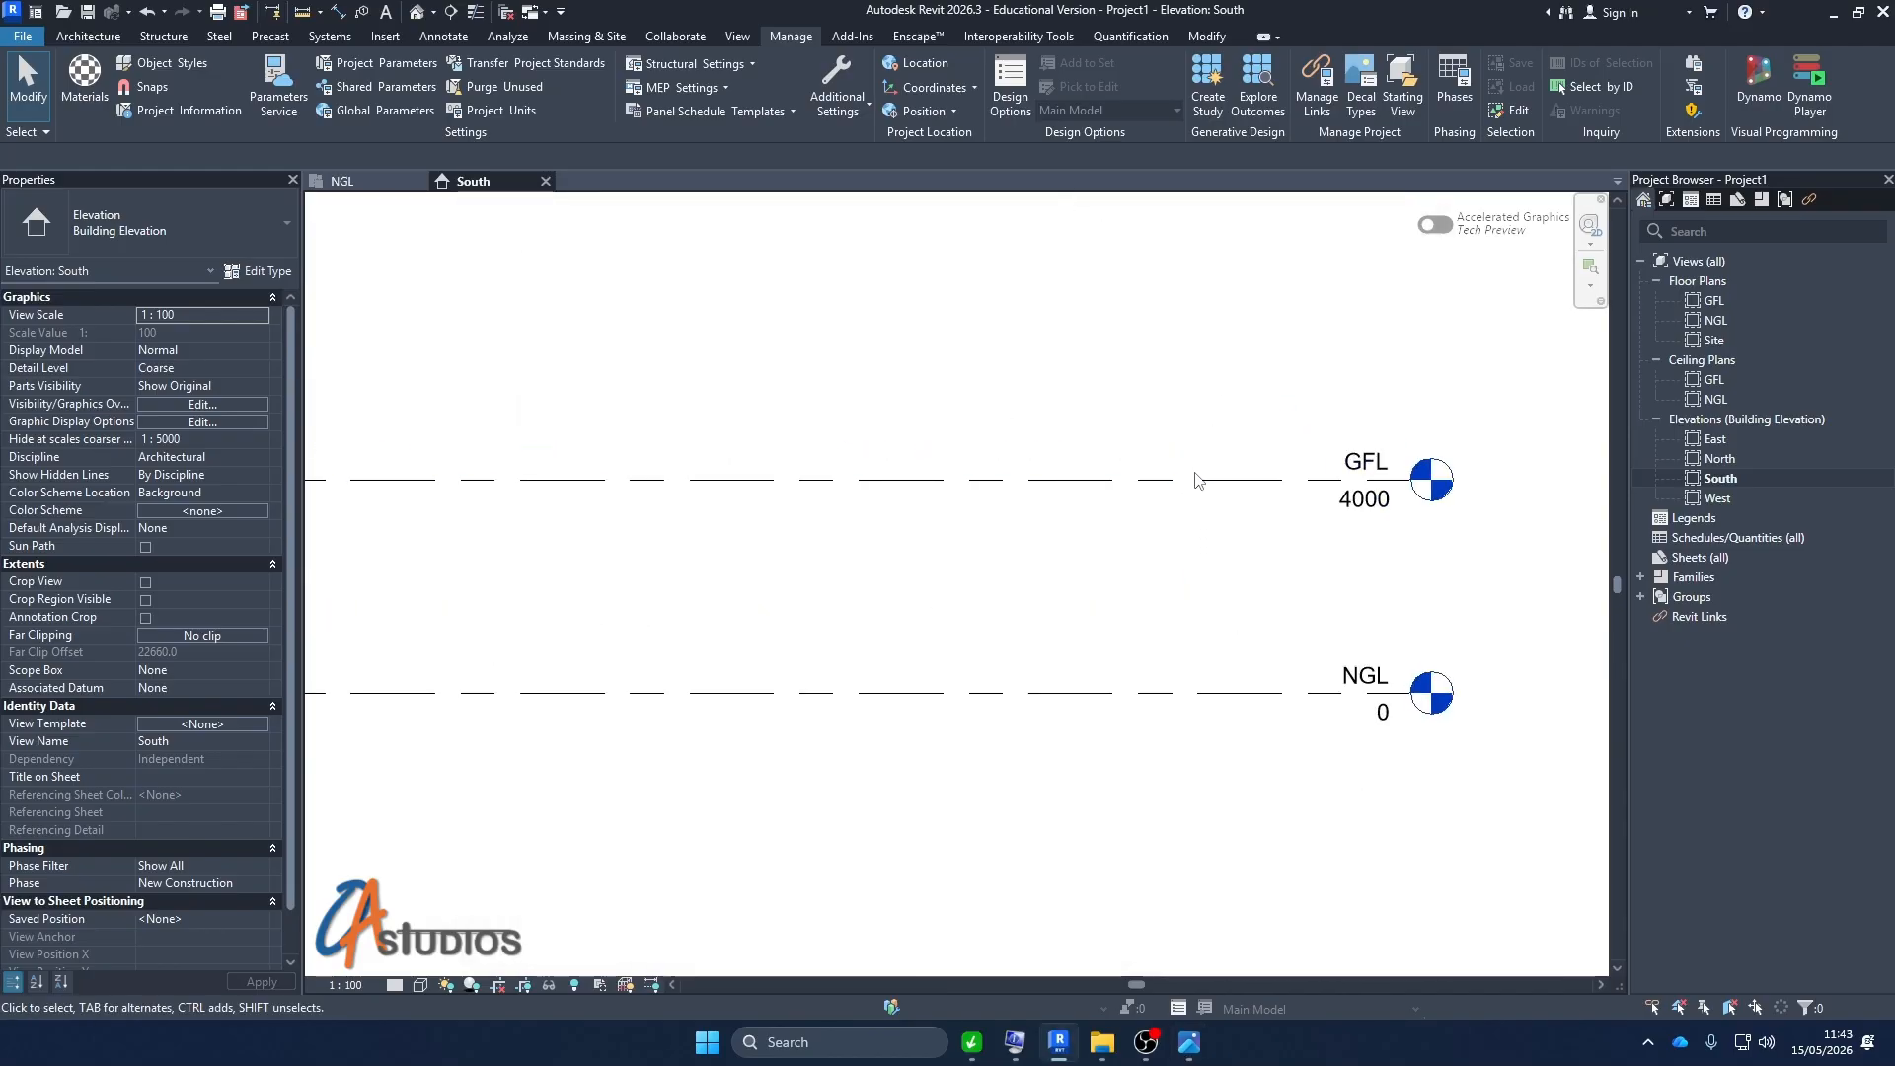
double_click(1367, 501)
key(Home)
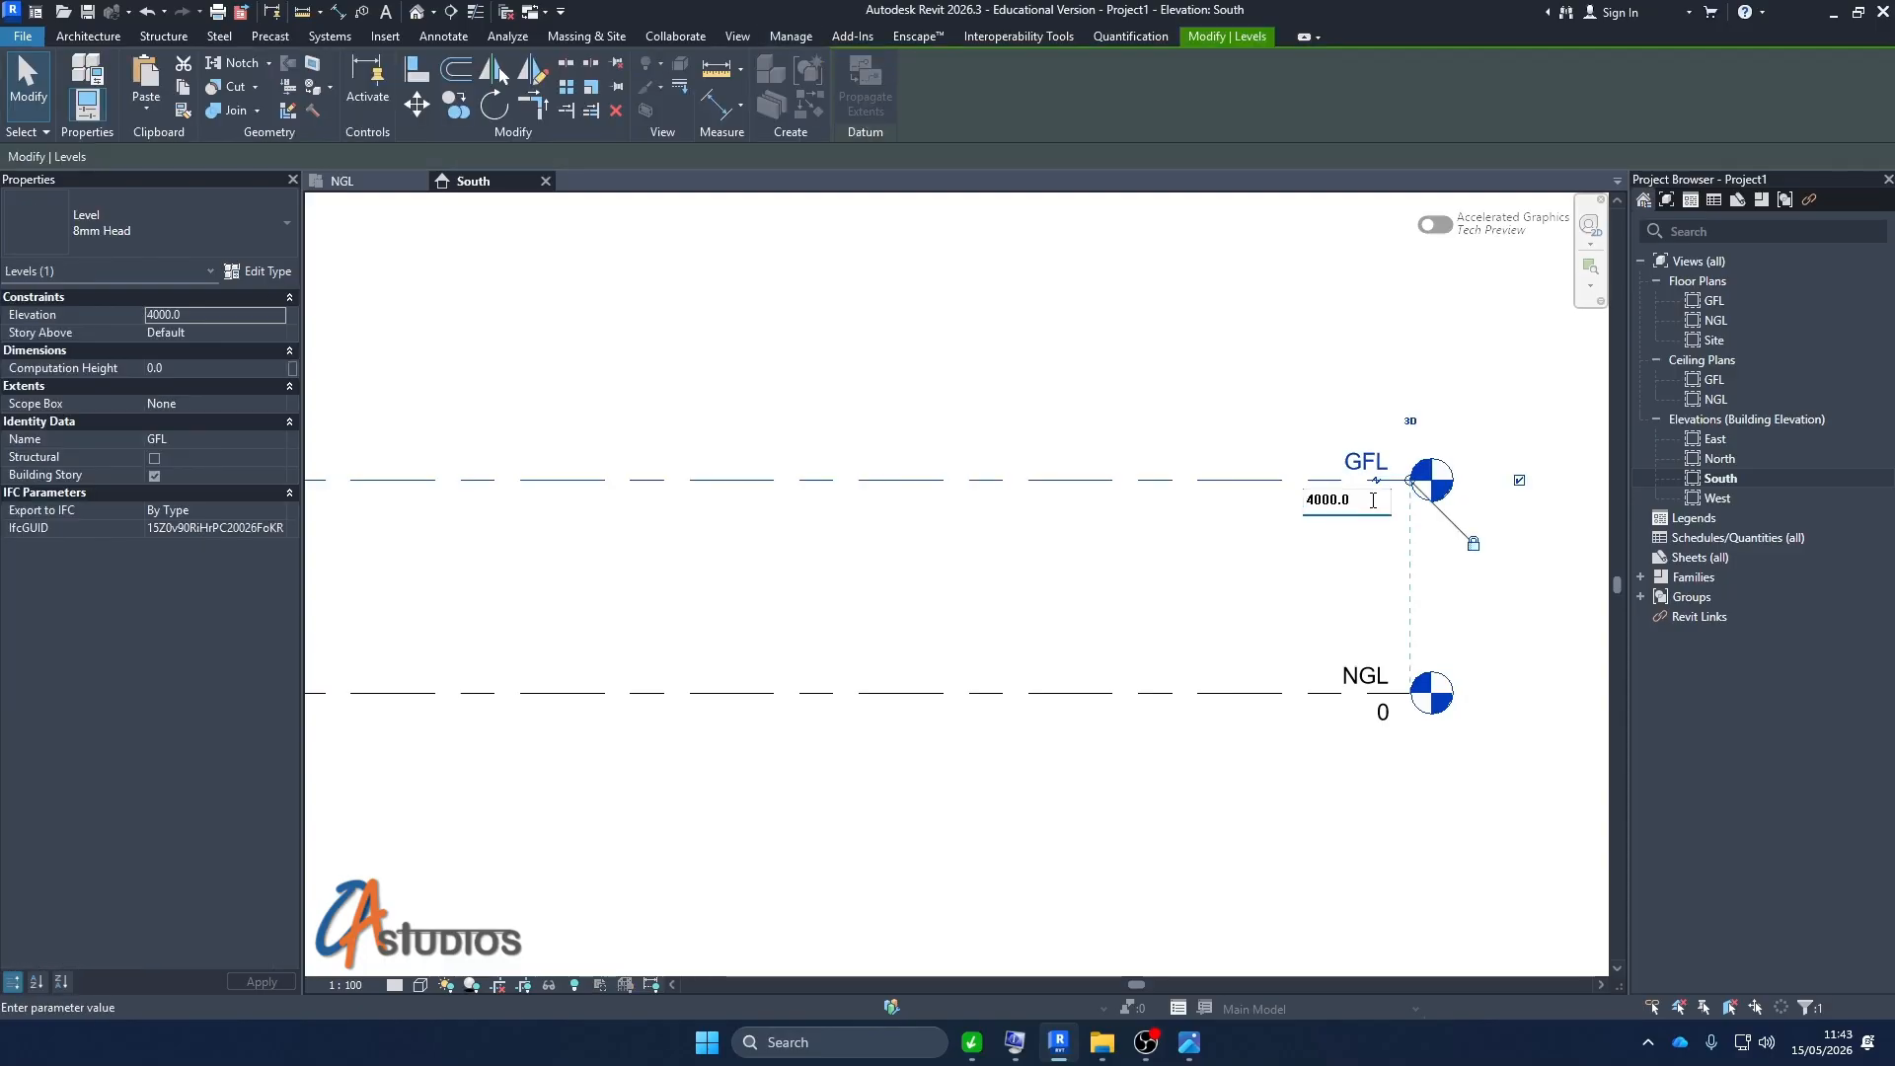
key(Return)
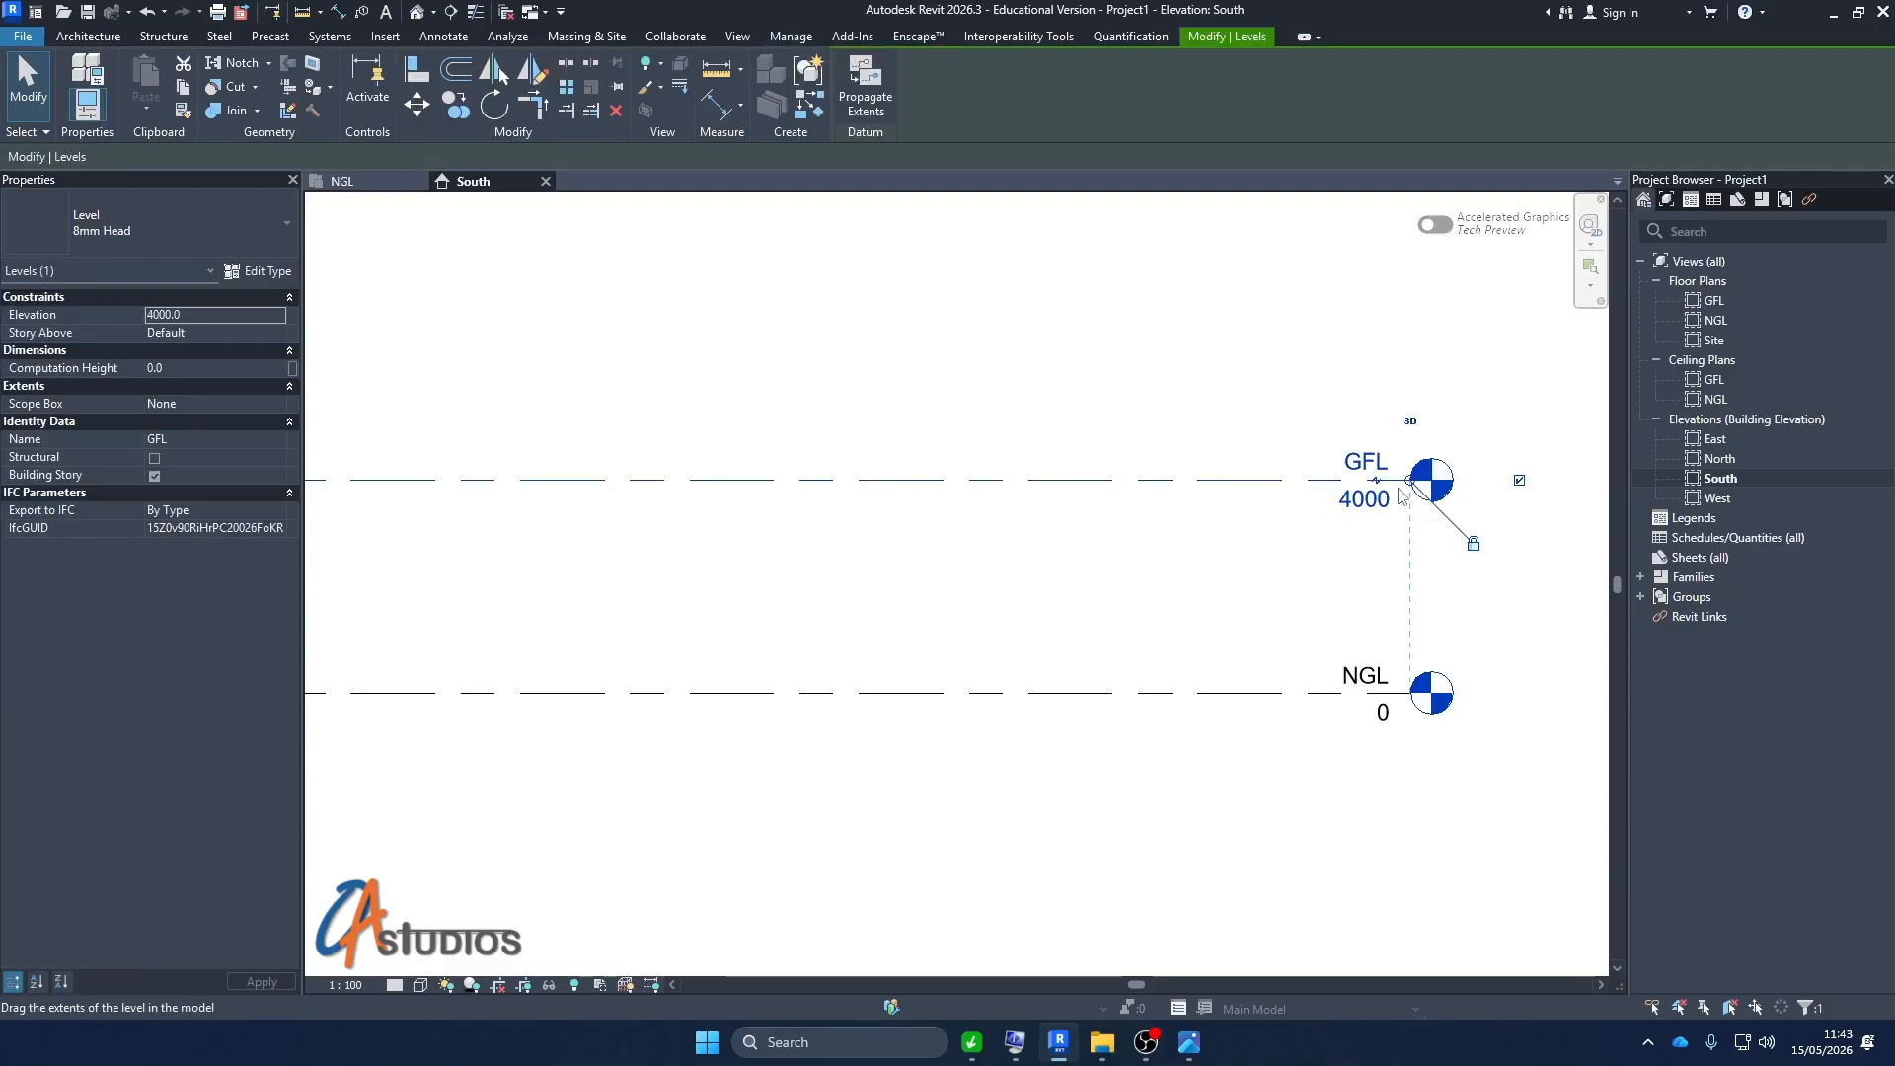
click(1368, 500)
text(450)
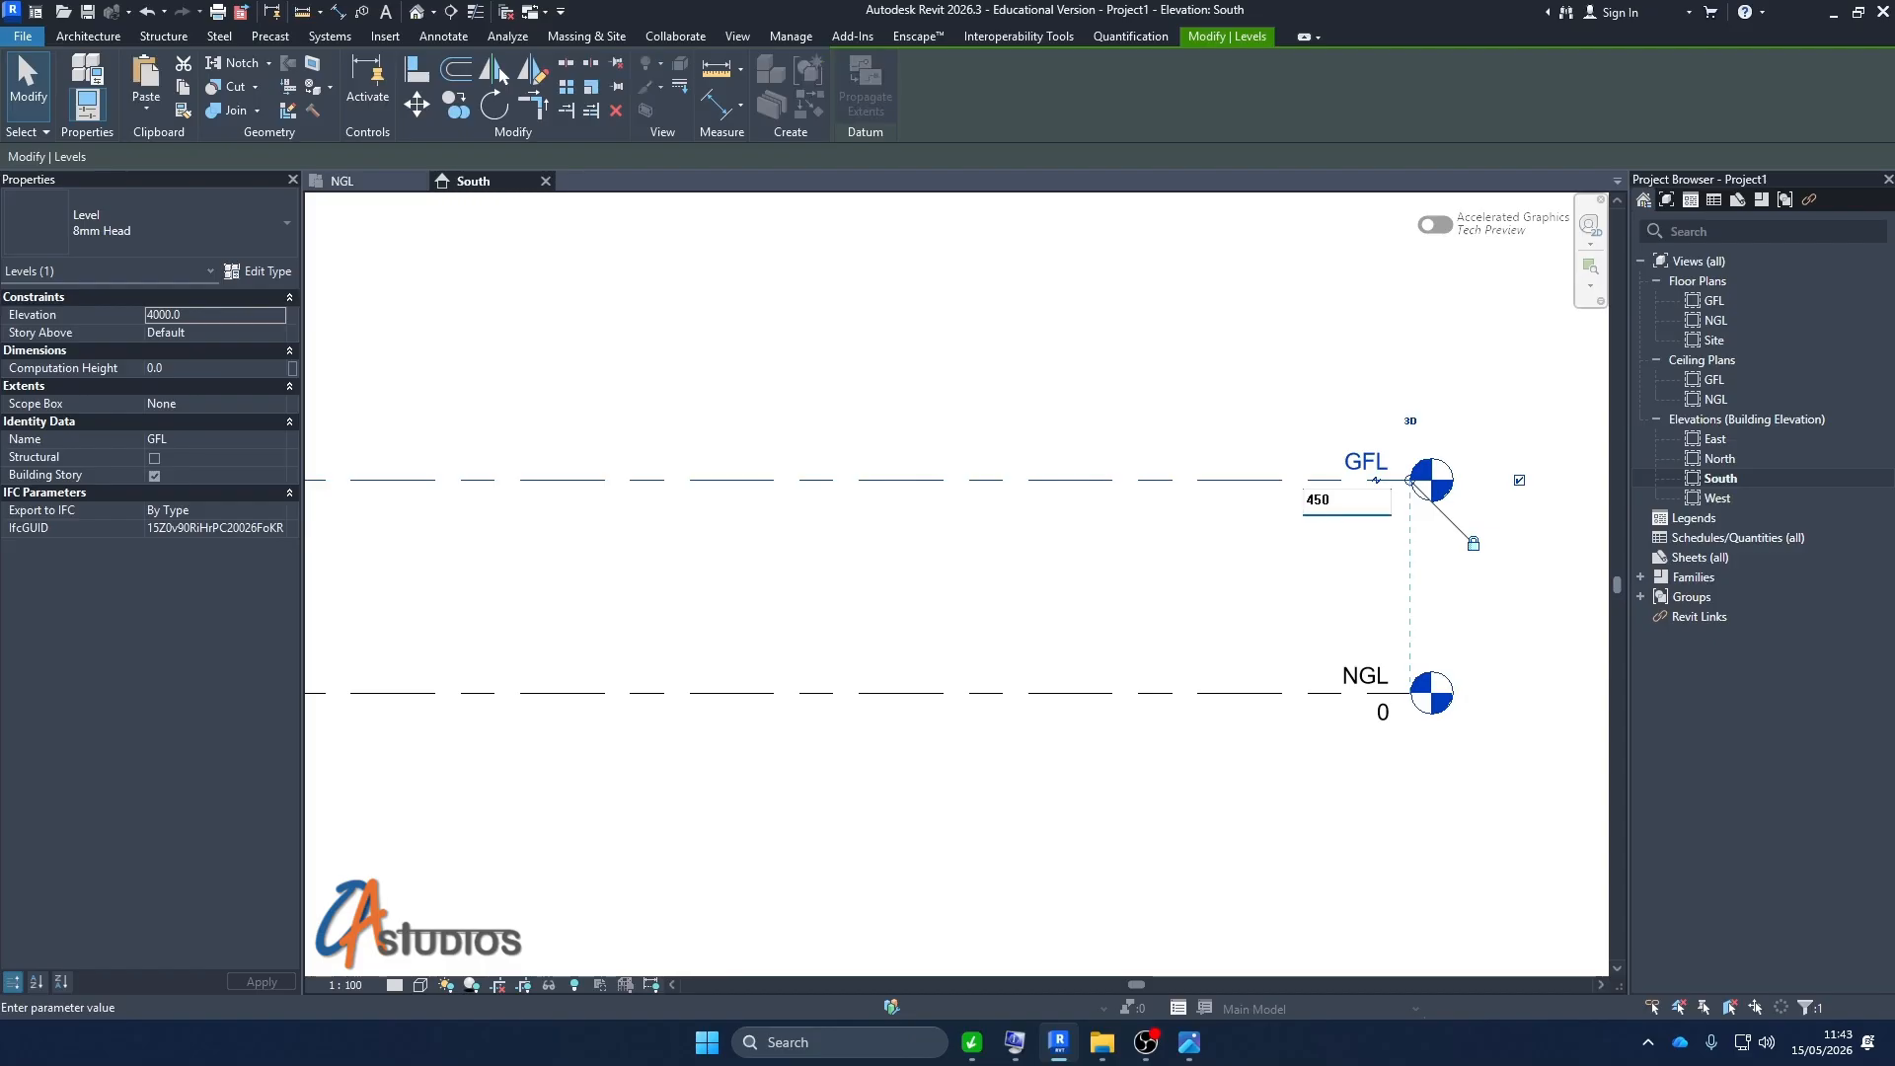
key(Return)
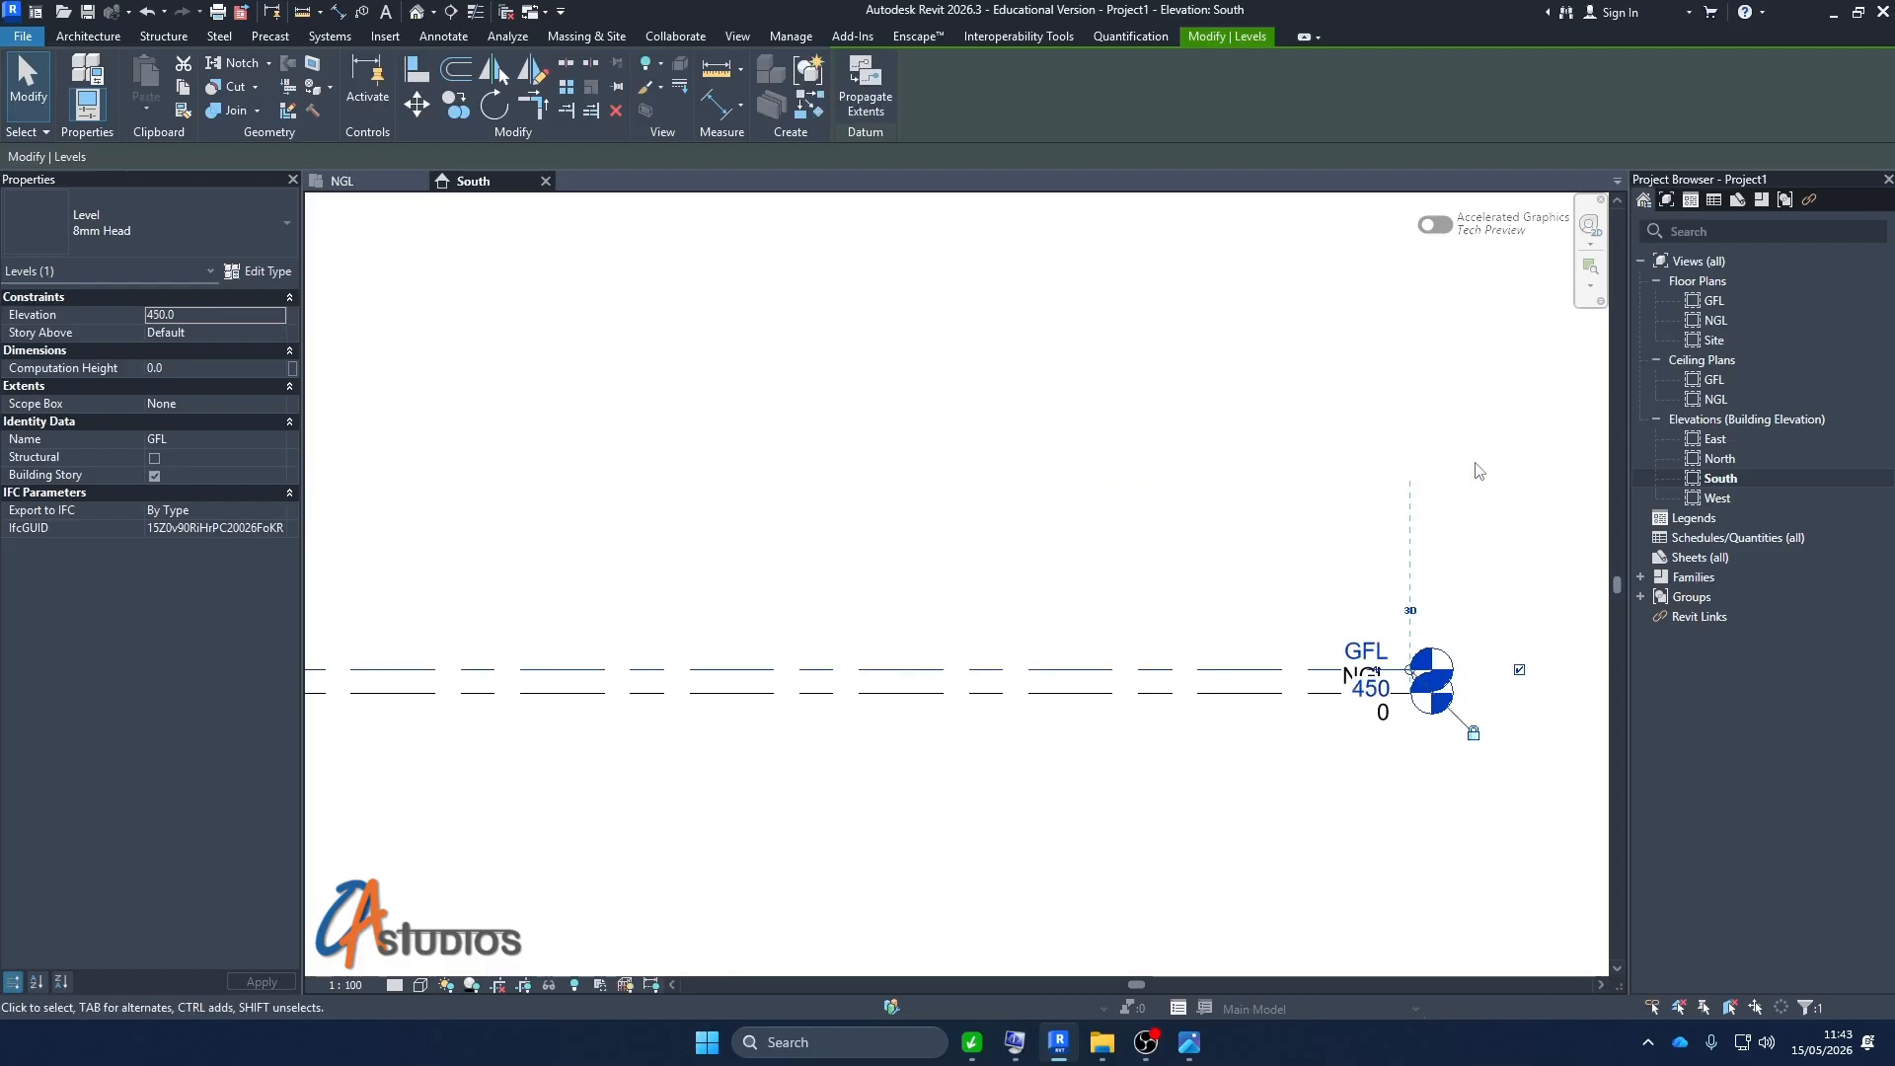
Add an elbow to the NGL level line so its head sits below the overlapping GFL head
click(1279, 695)
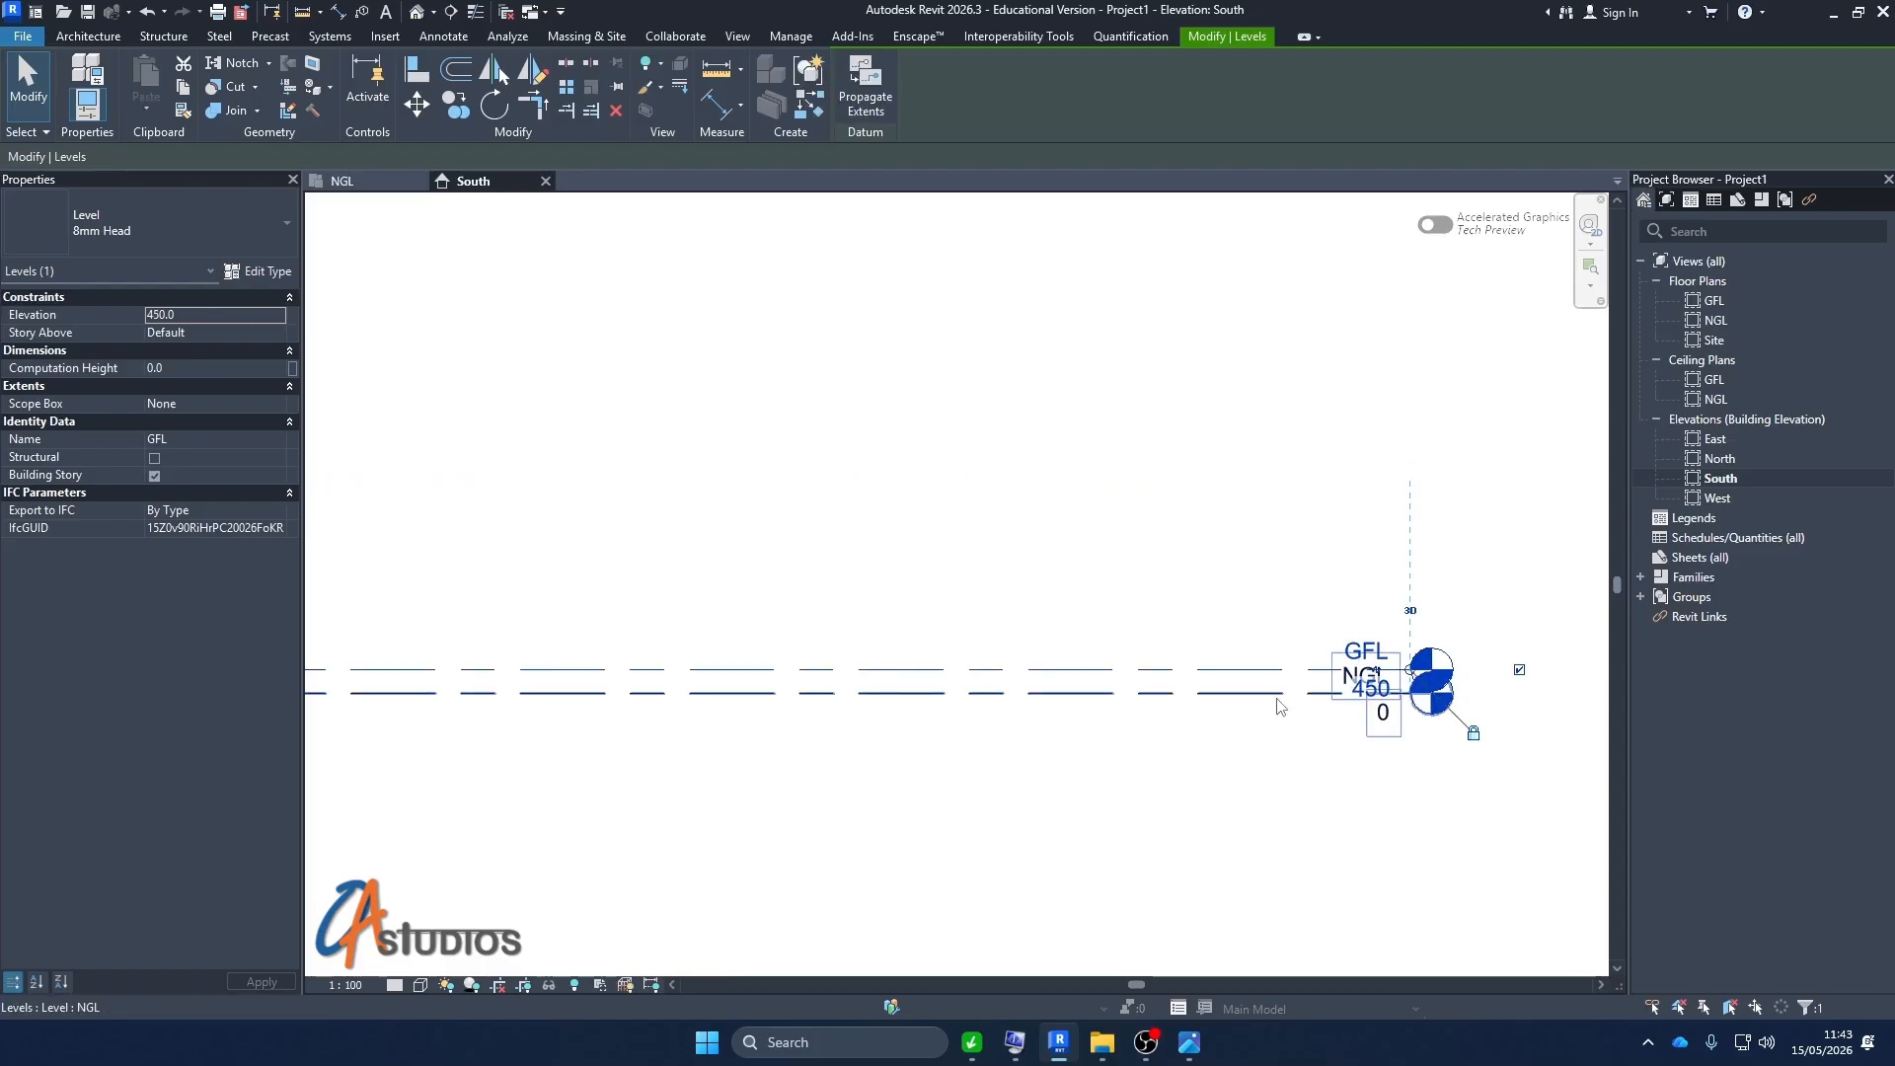
click(1377, 699)
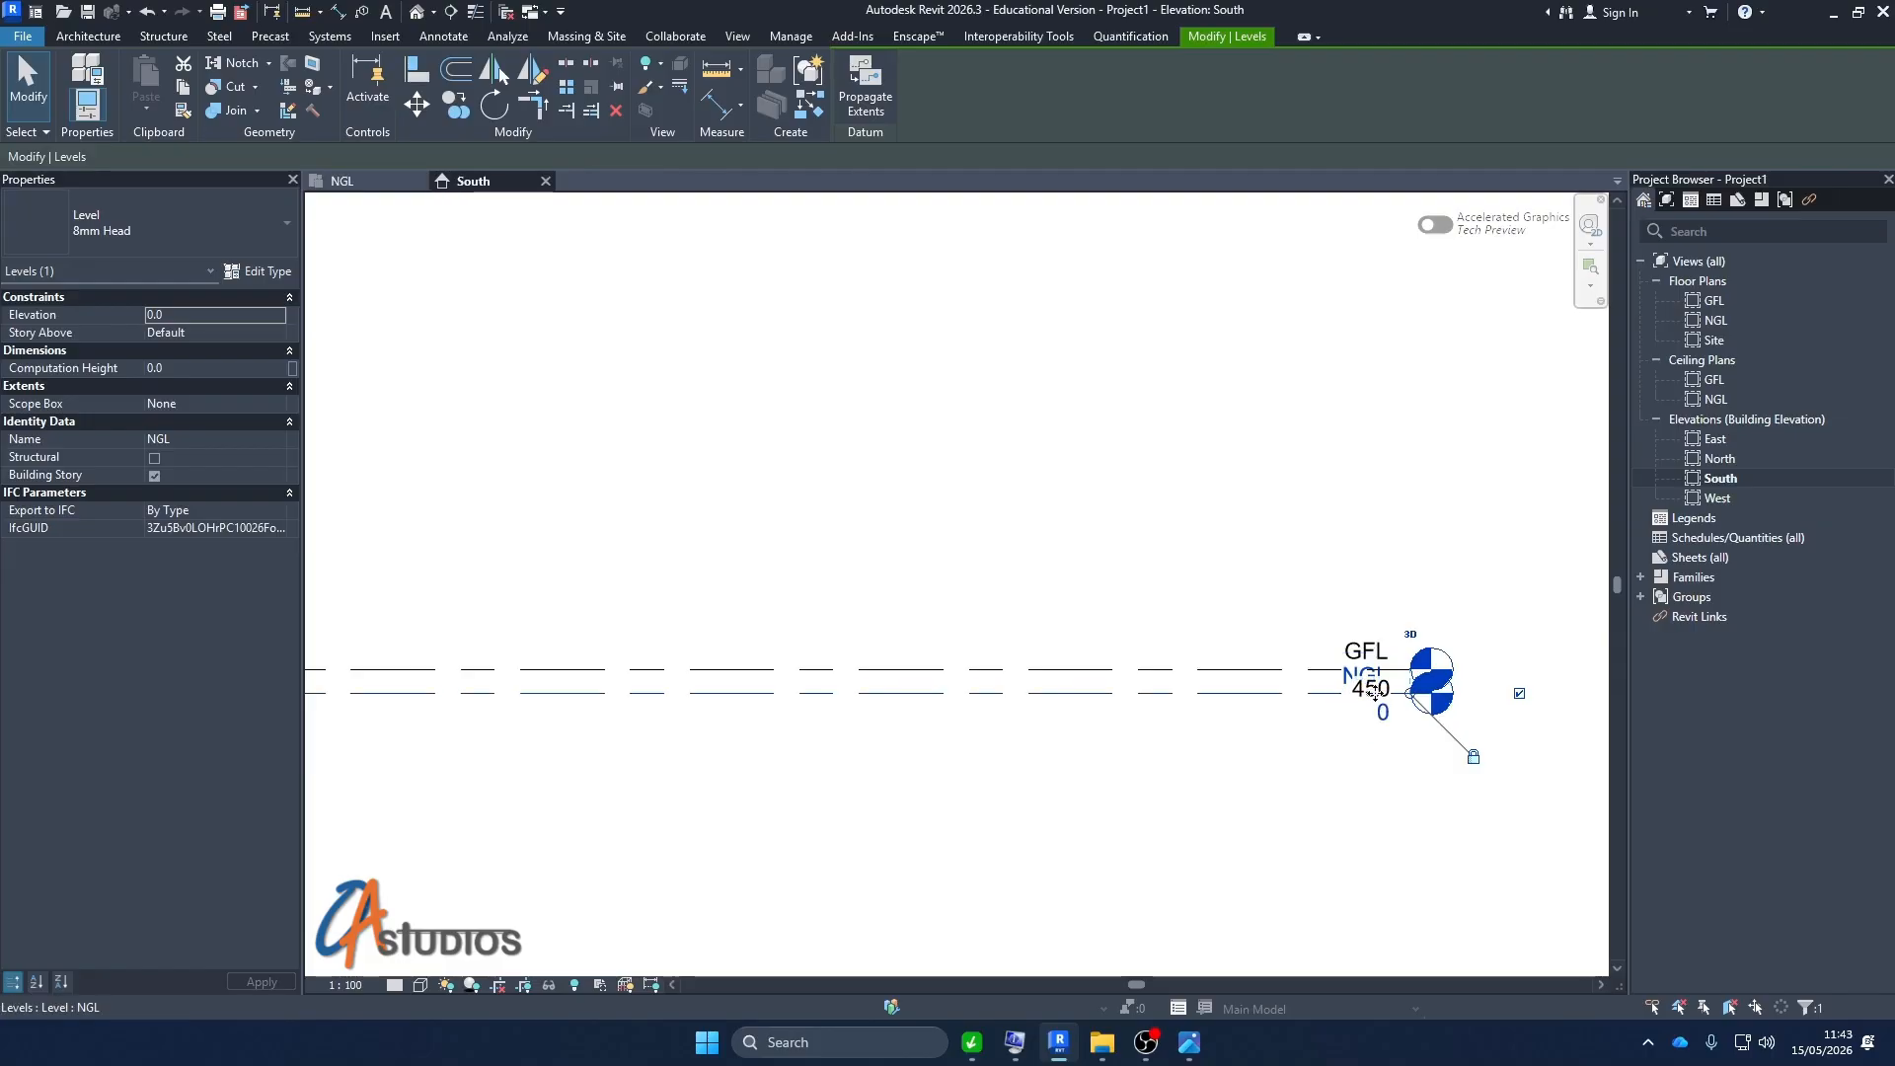
click(1496, 539)
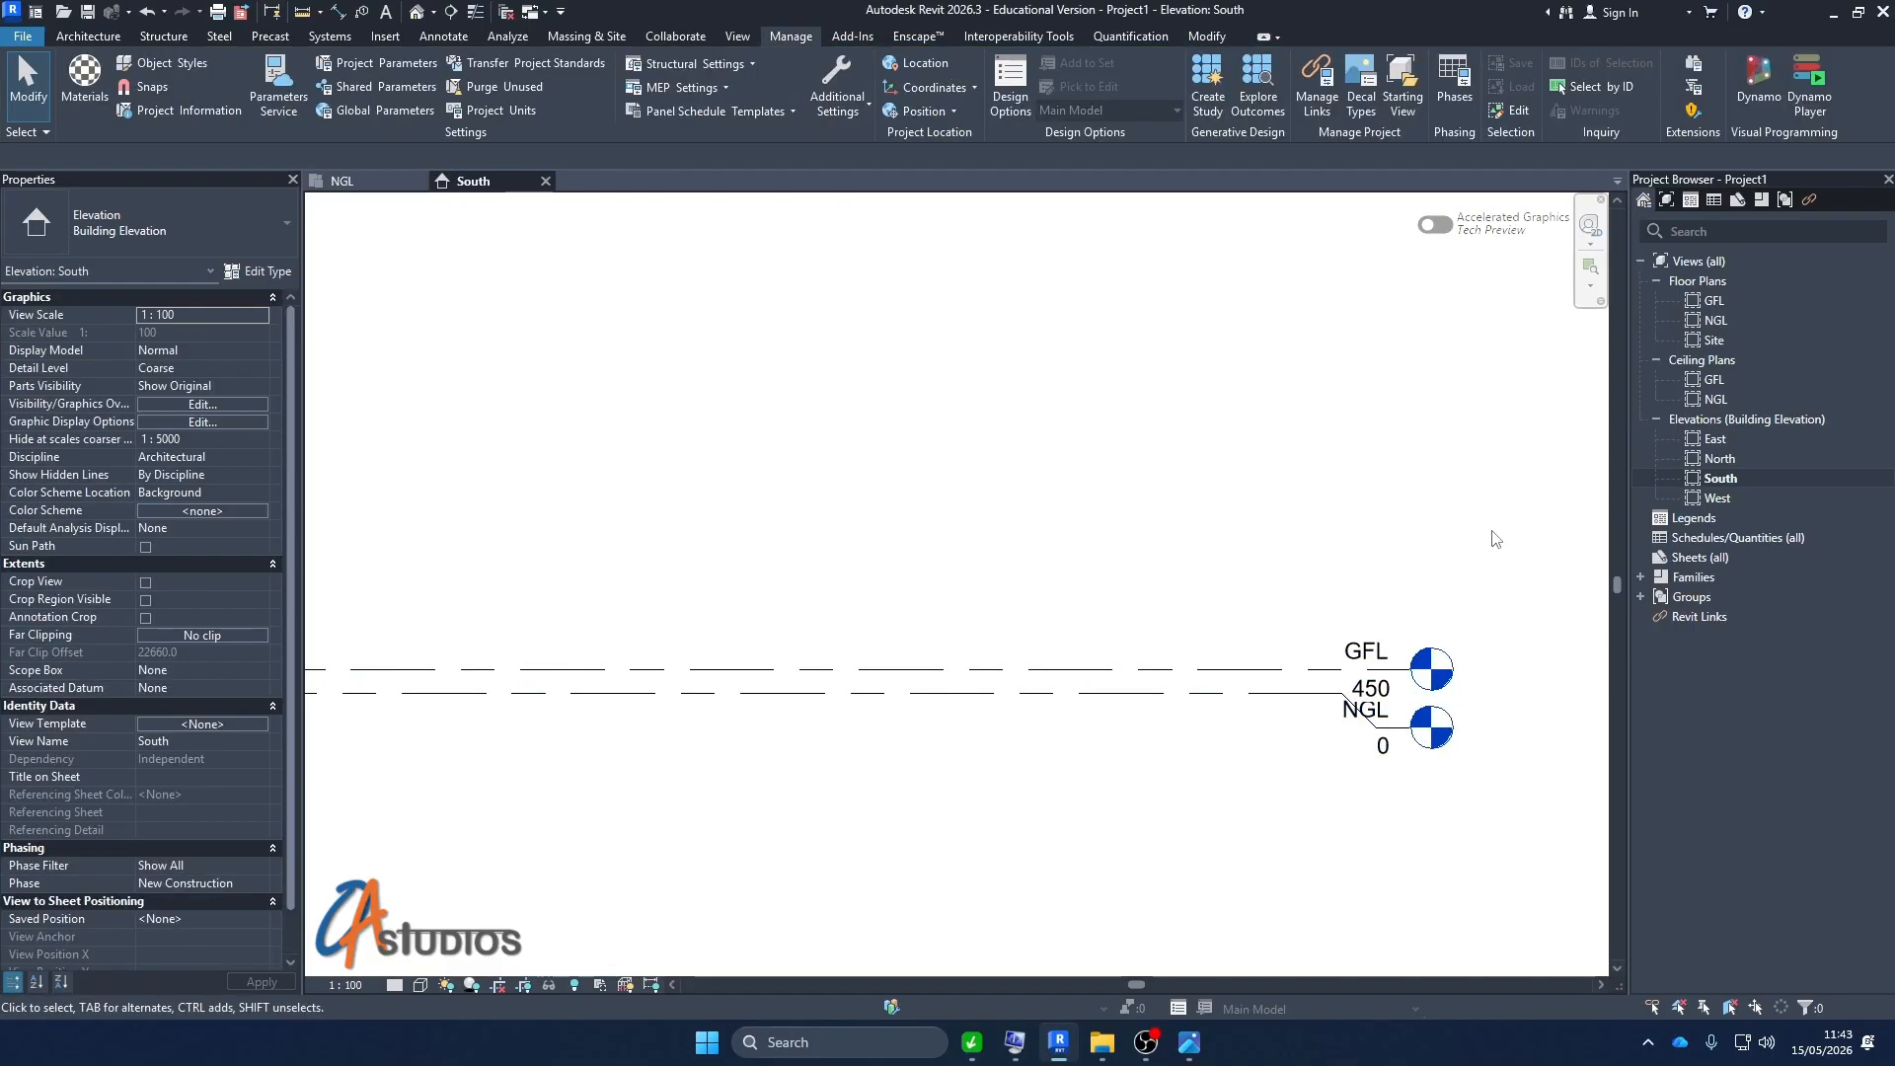
Draw a new level above GFL at an elevation of about 2350, aligned with the ends of the existing levels
scroll(1130, 564, down, 3)
scroll(1083, 639, up, 3)
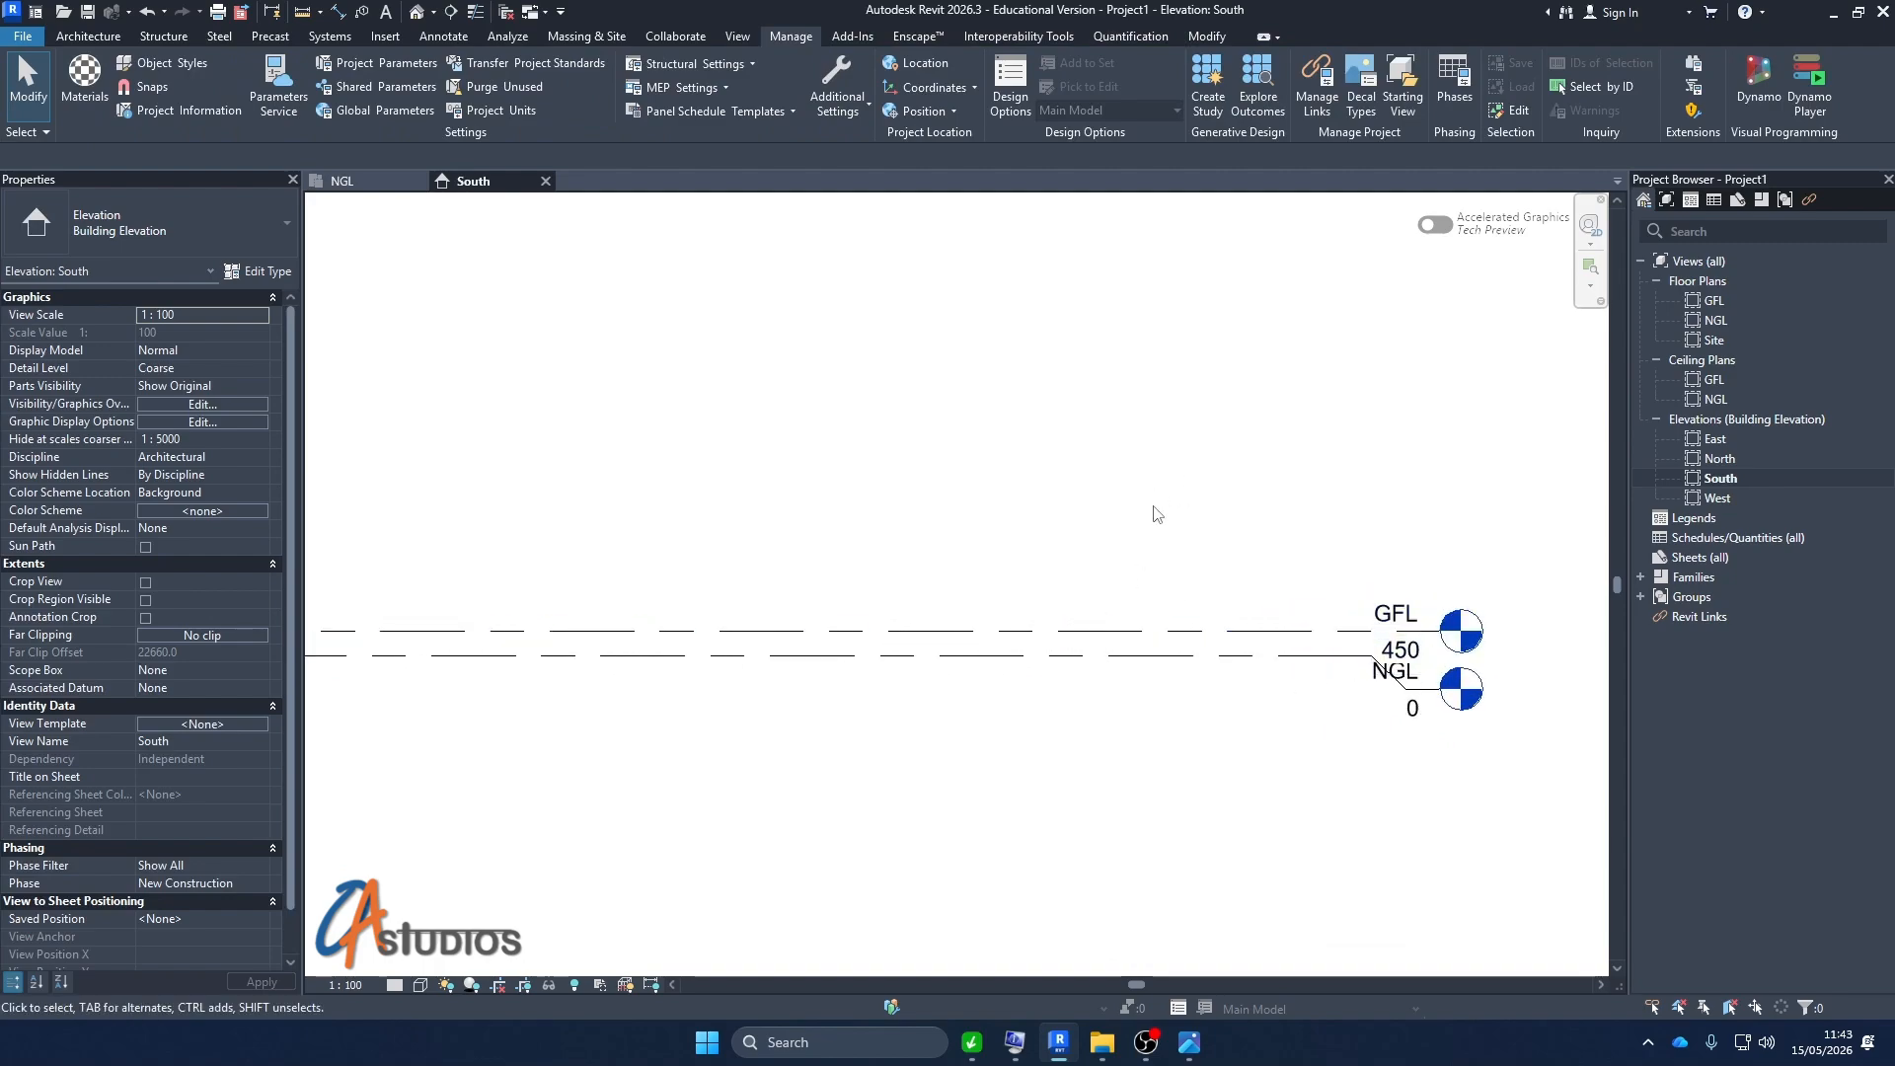
scroll(1227, 656, down, 2)
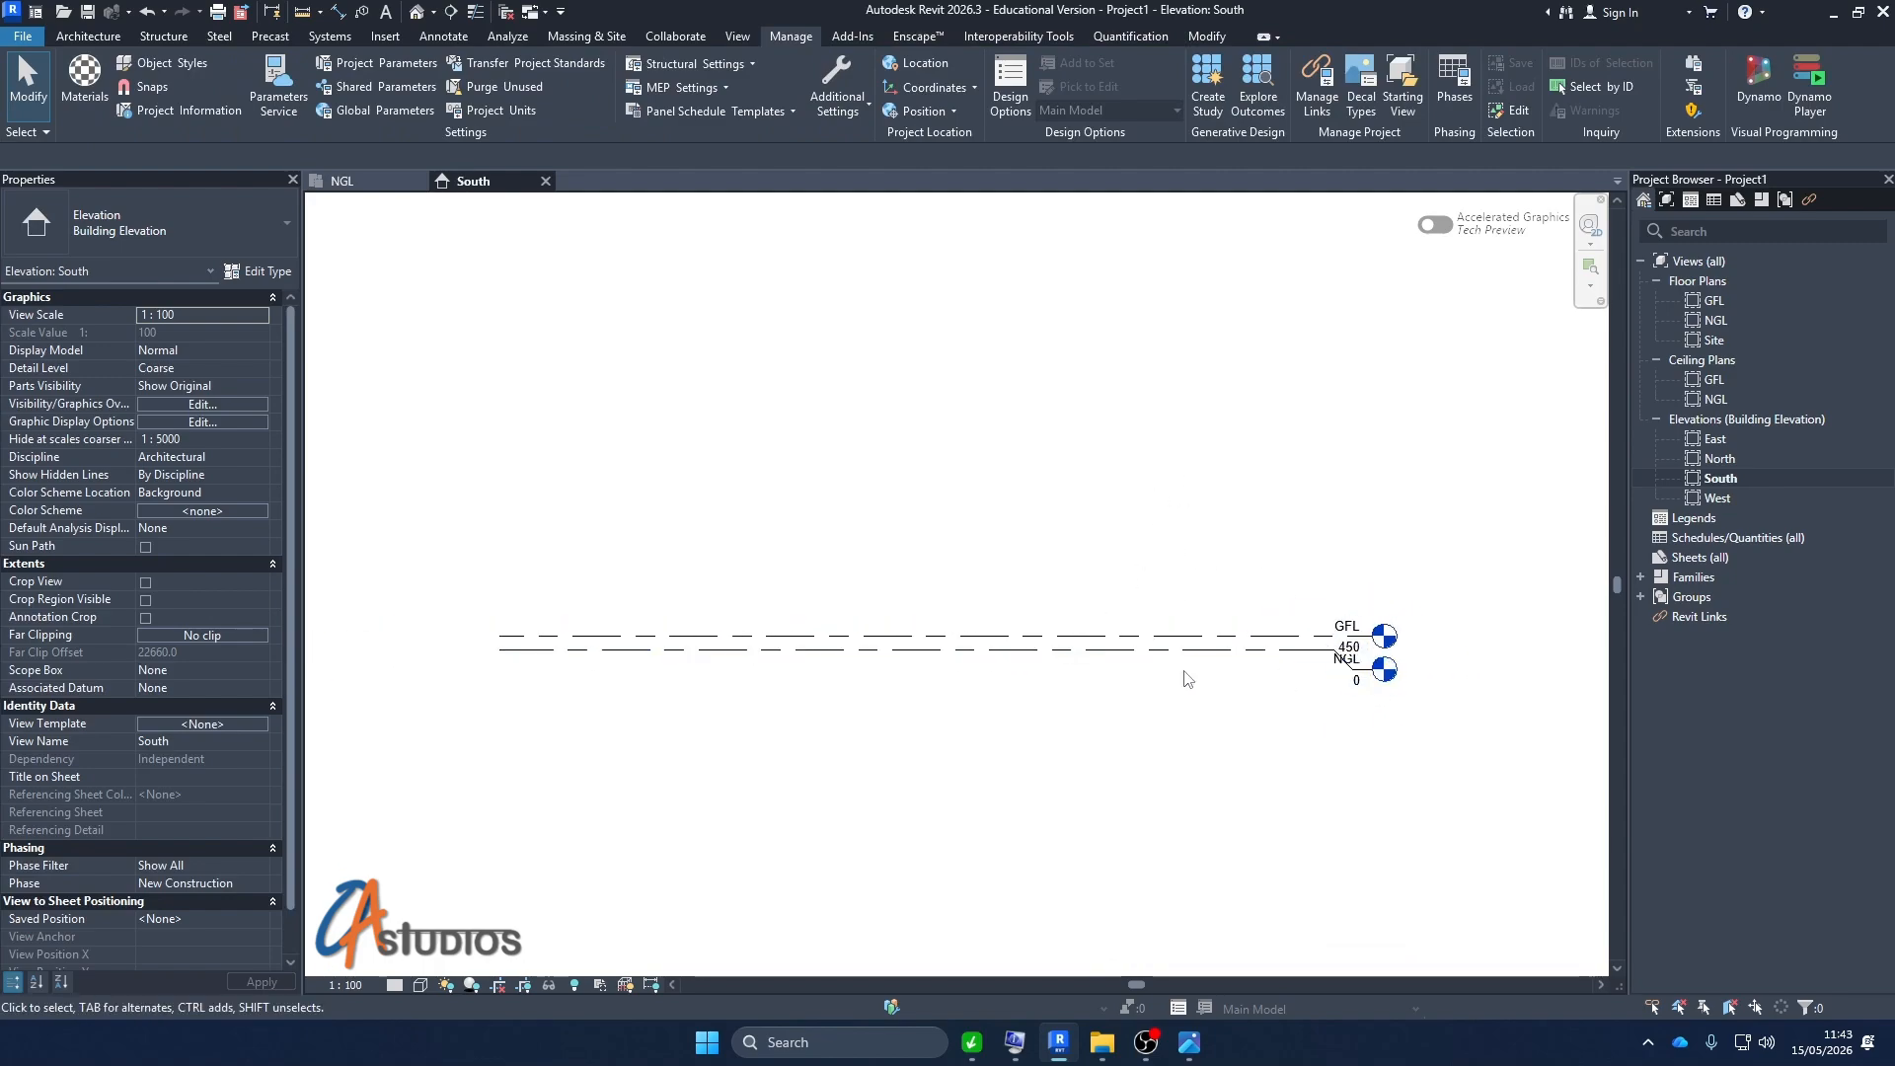
scroll(891, 566, up, 1)
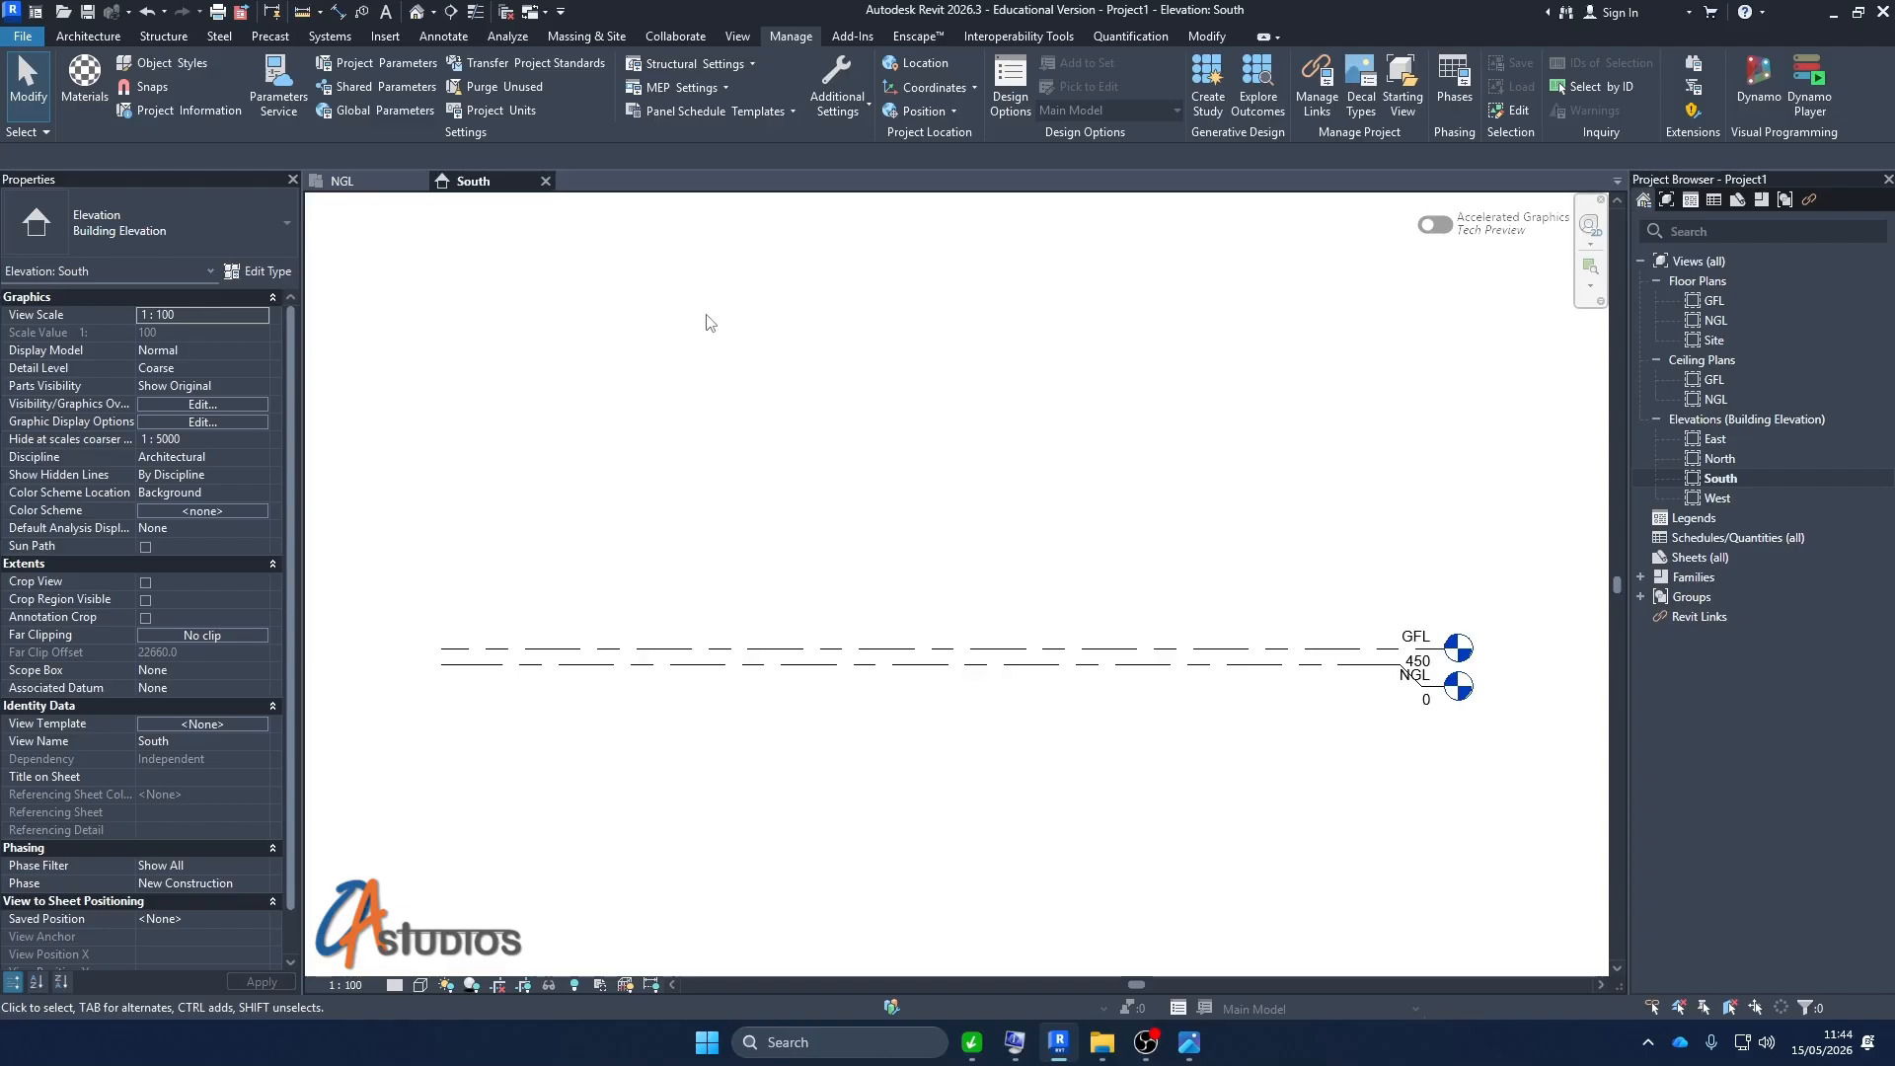
click(102, 38)
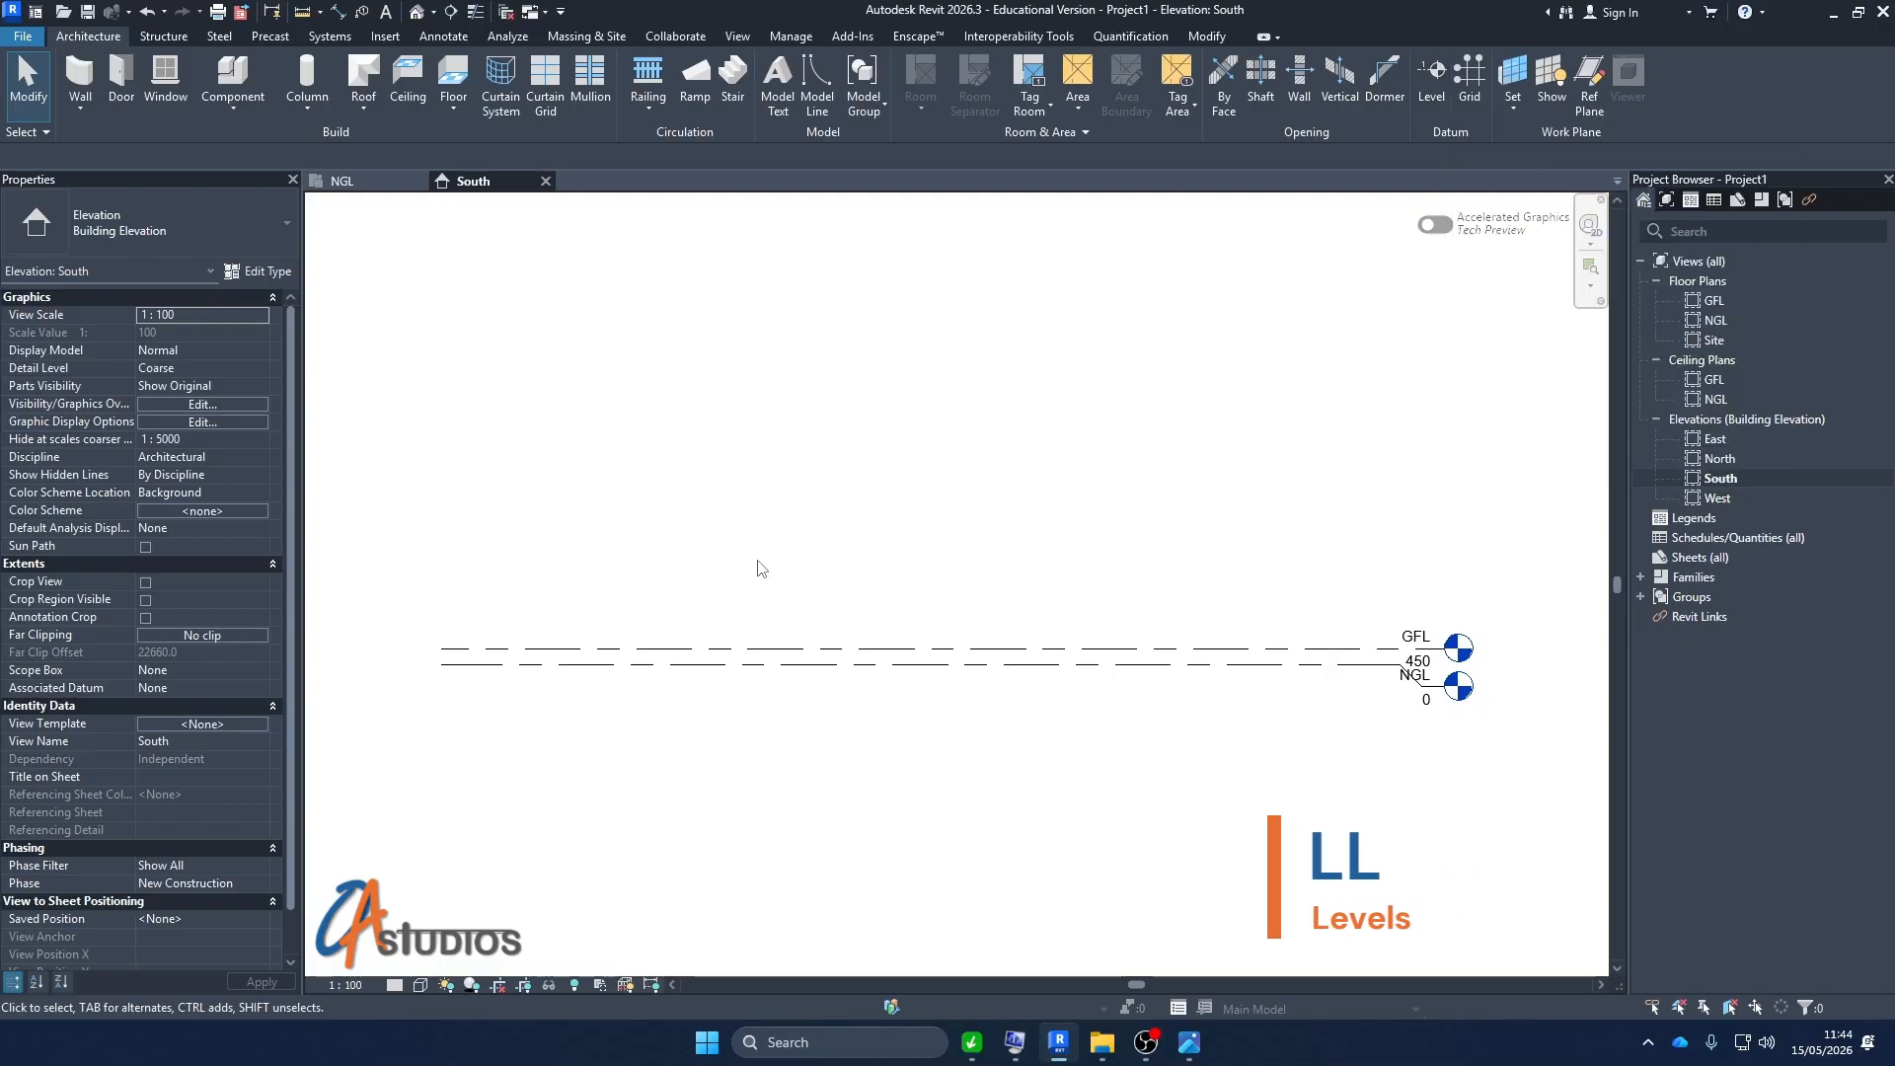
key(l)
key(l)
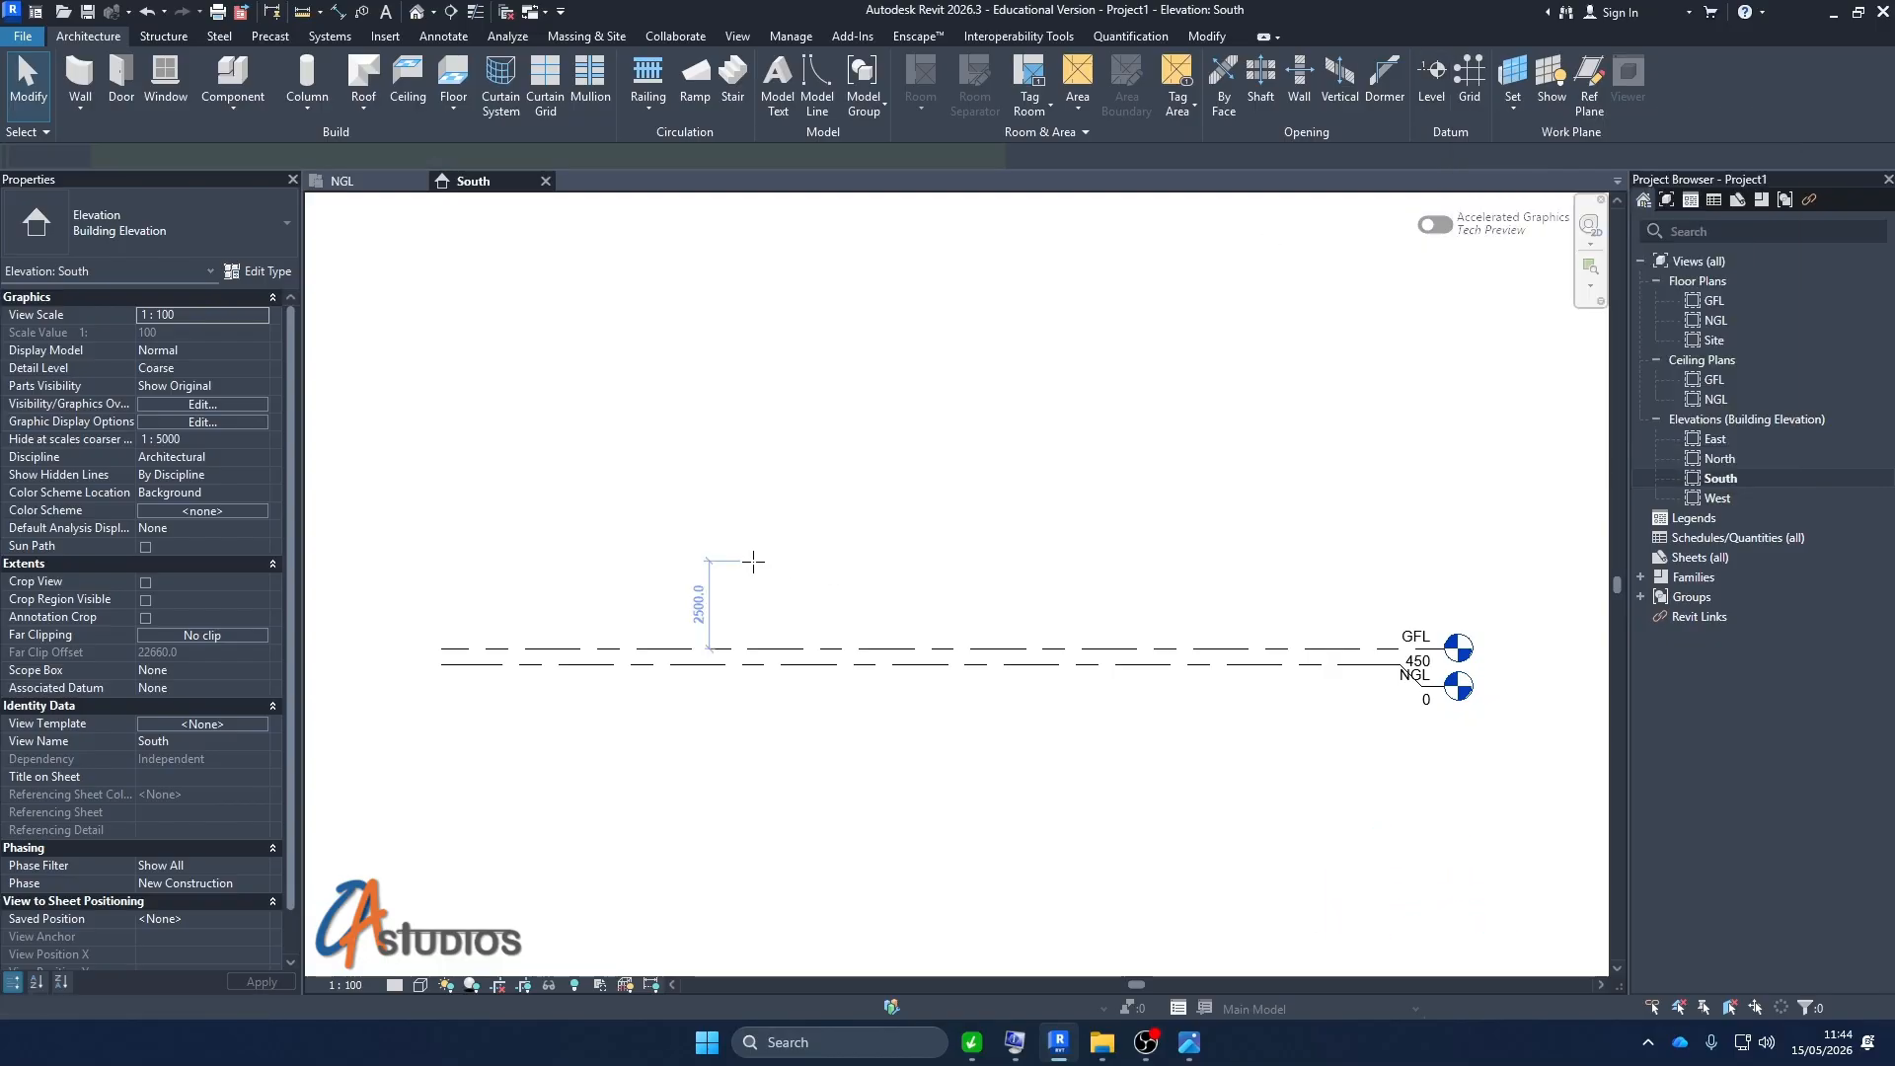
click(439, 583)
click(1445, 583)
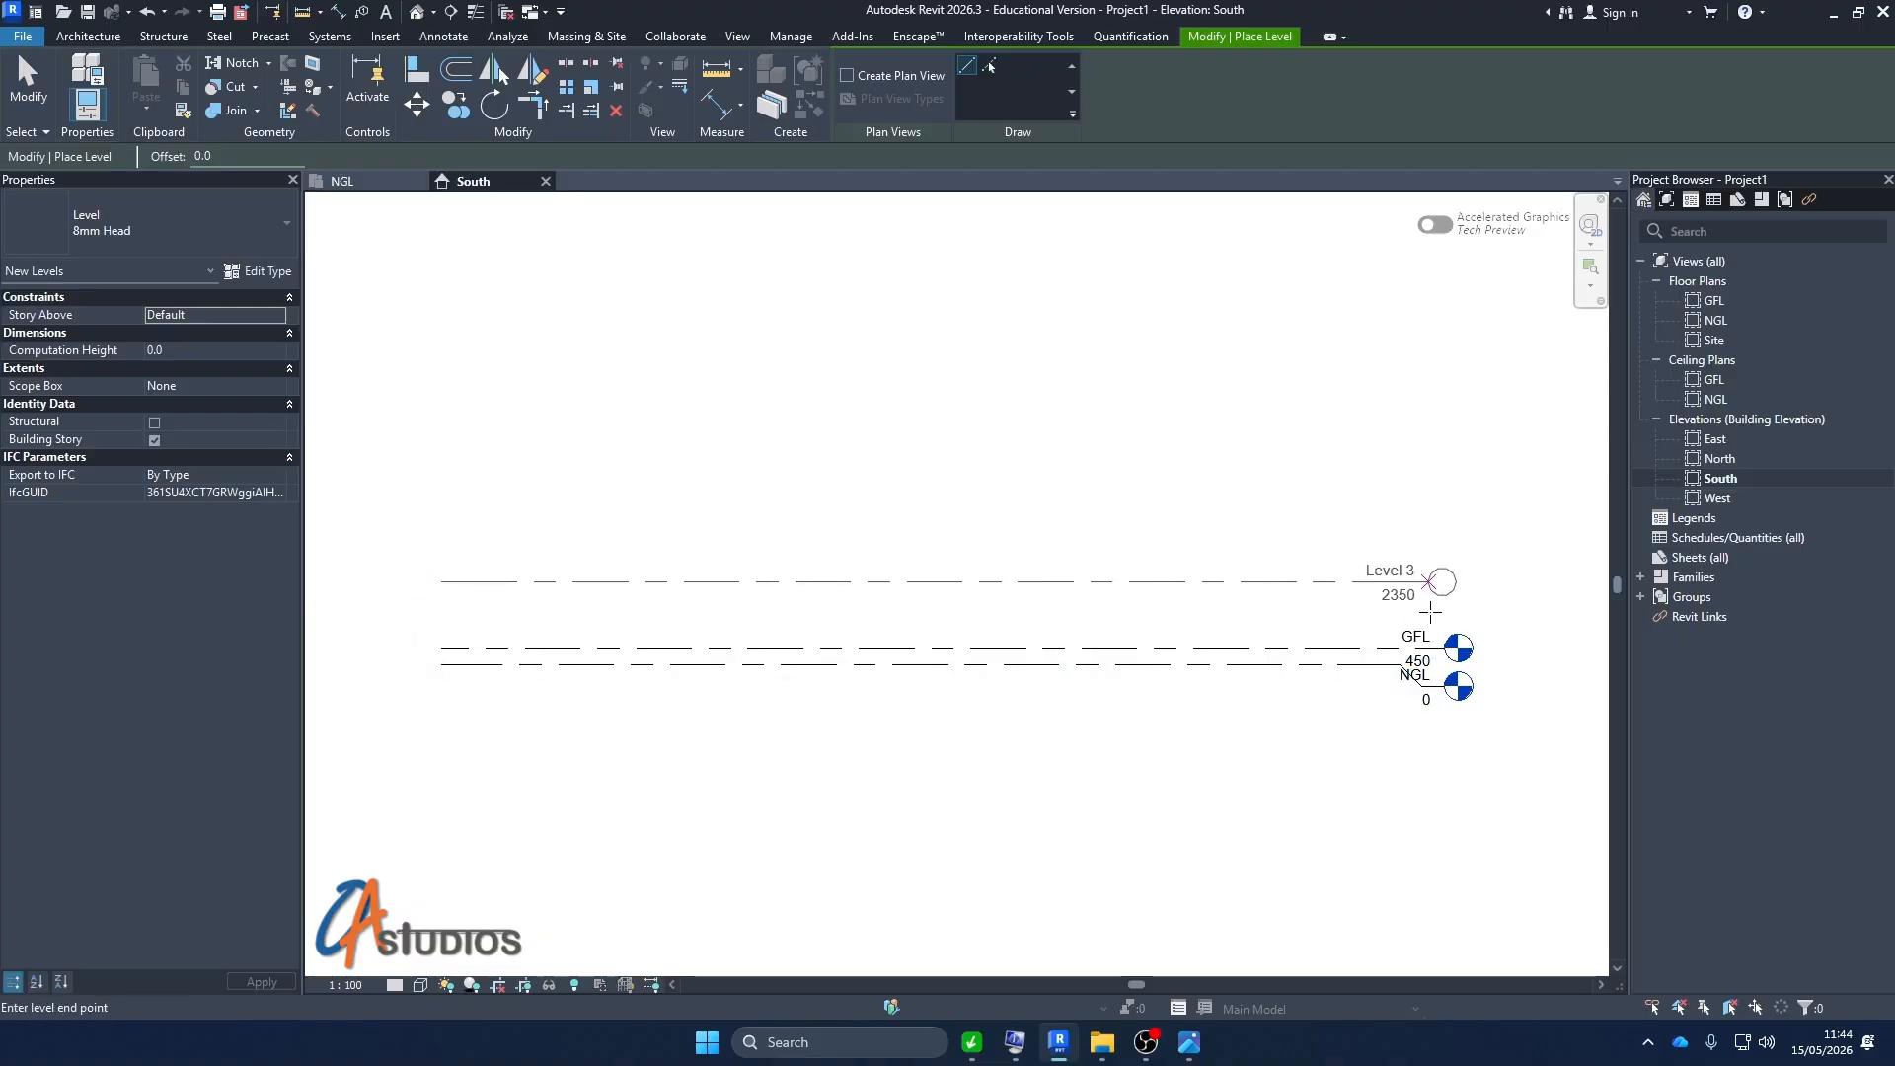
key(Escape)
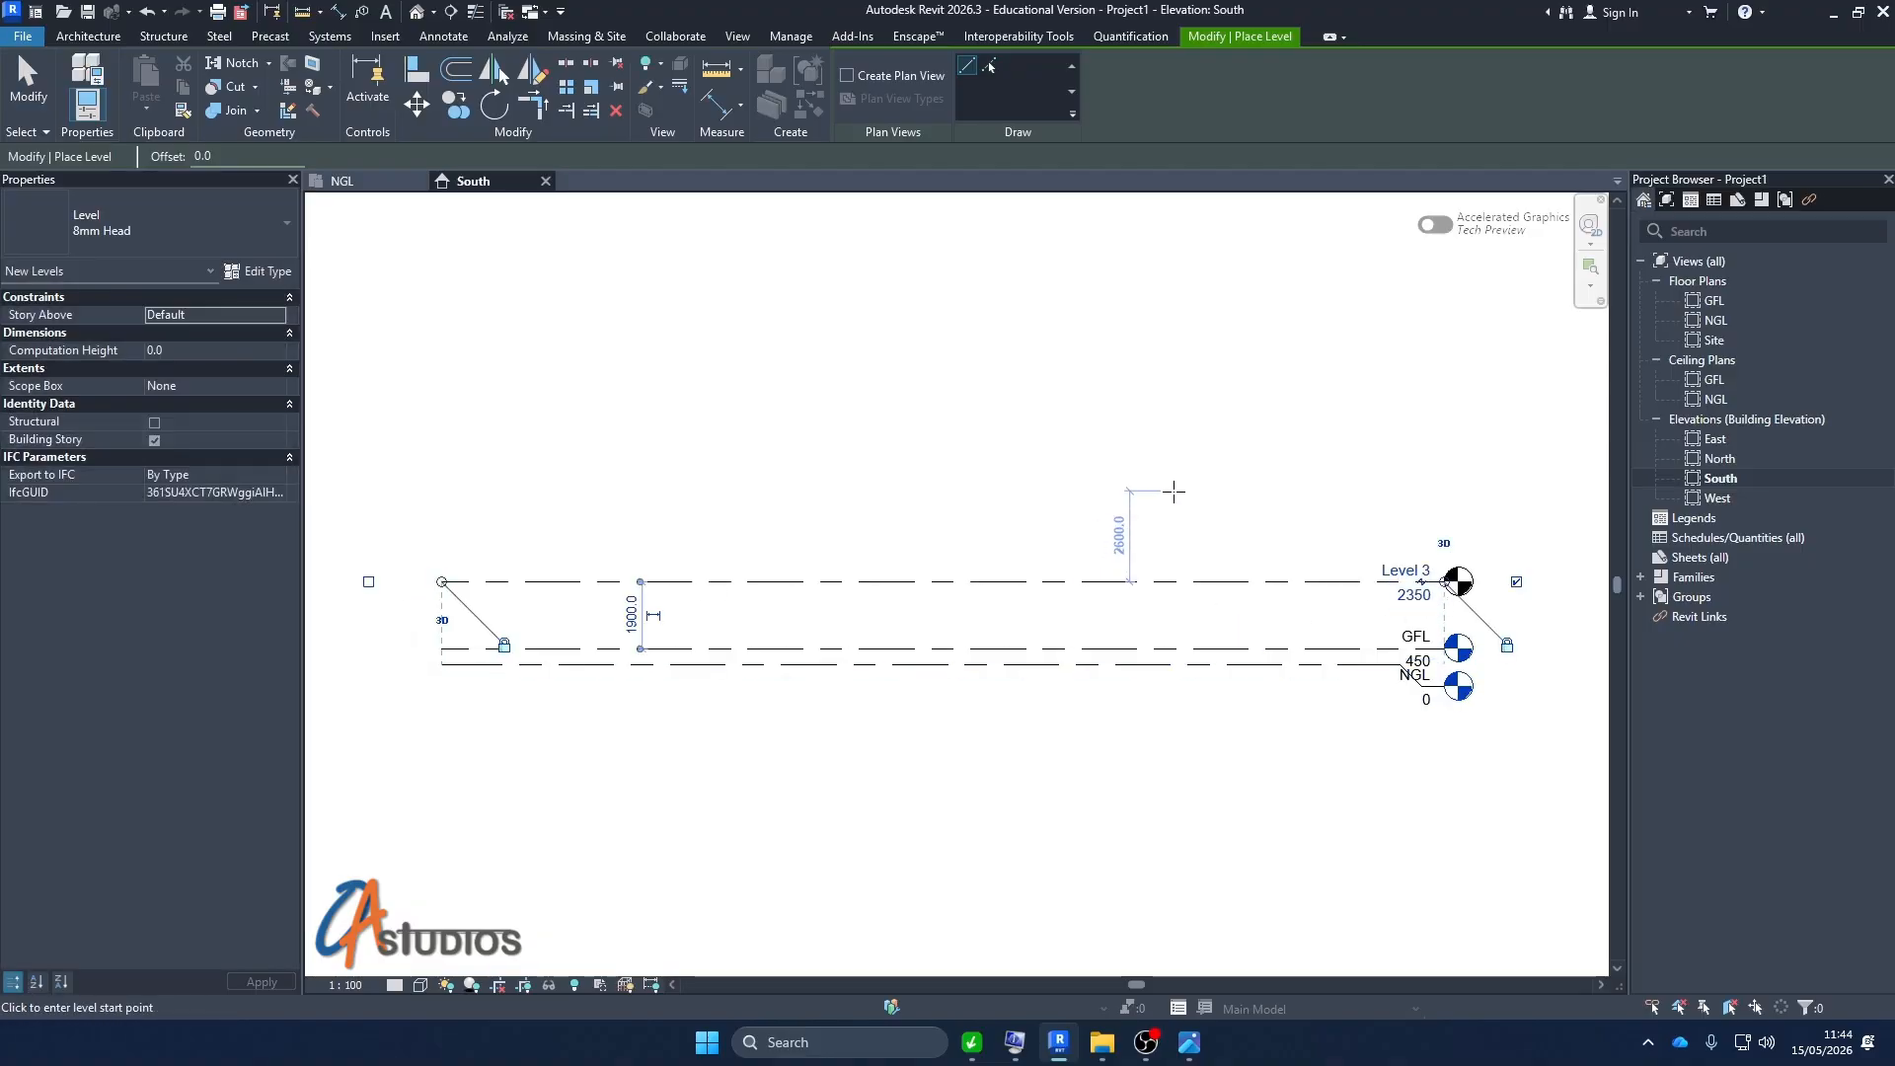
key(Escape)
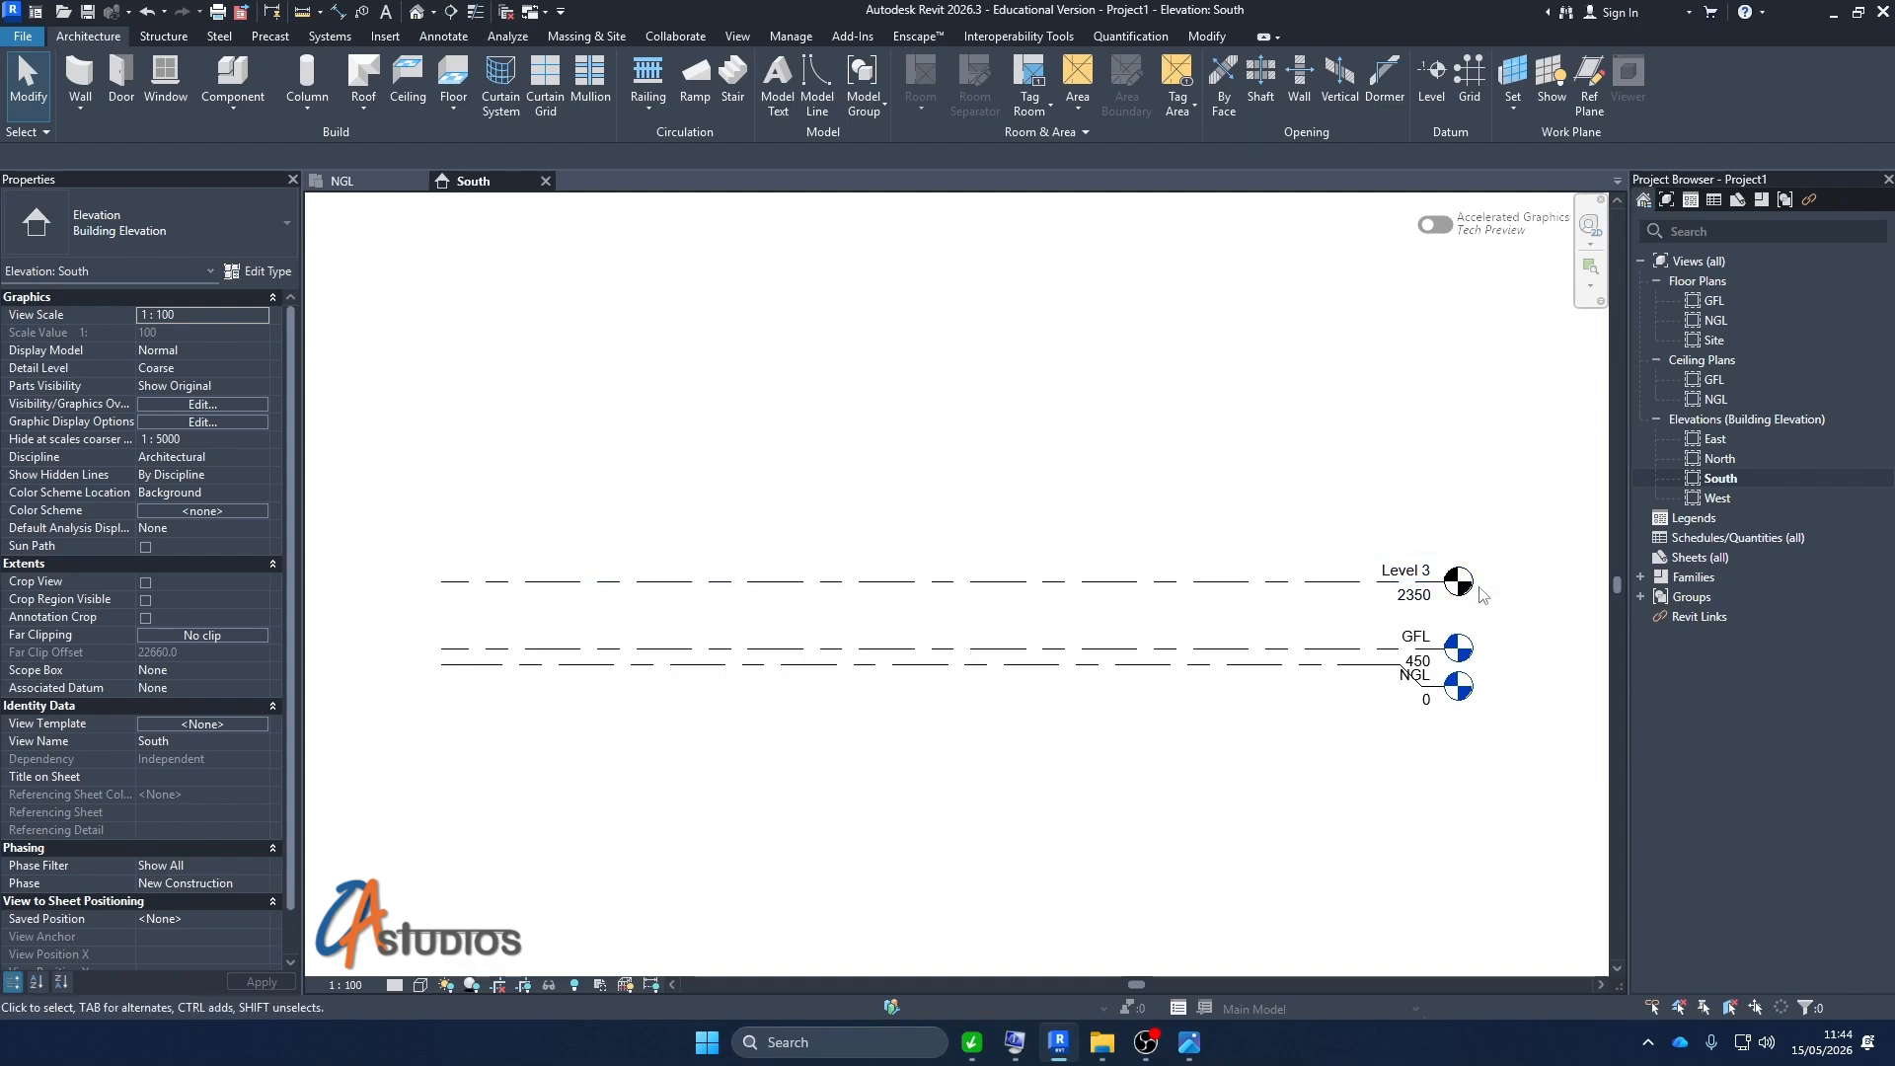
Compare the new level's head with the GFL and NGL heads, and inspect the new level's properties
scroll(1476, 693, up, 4)
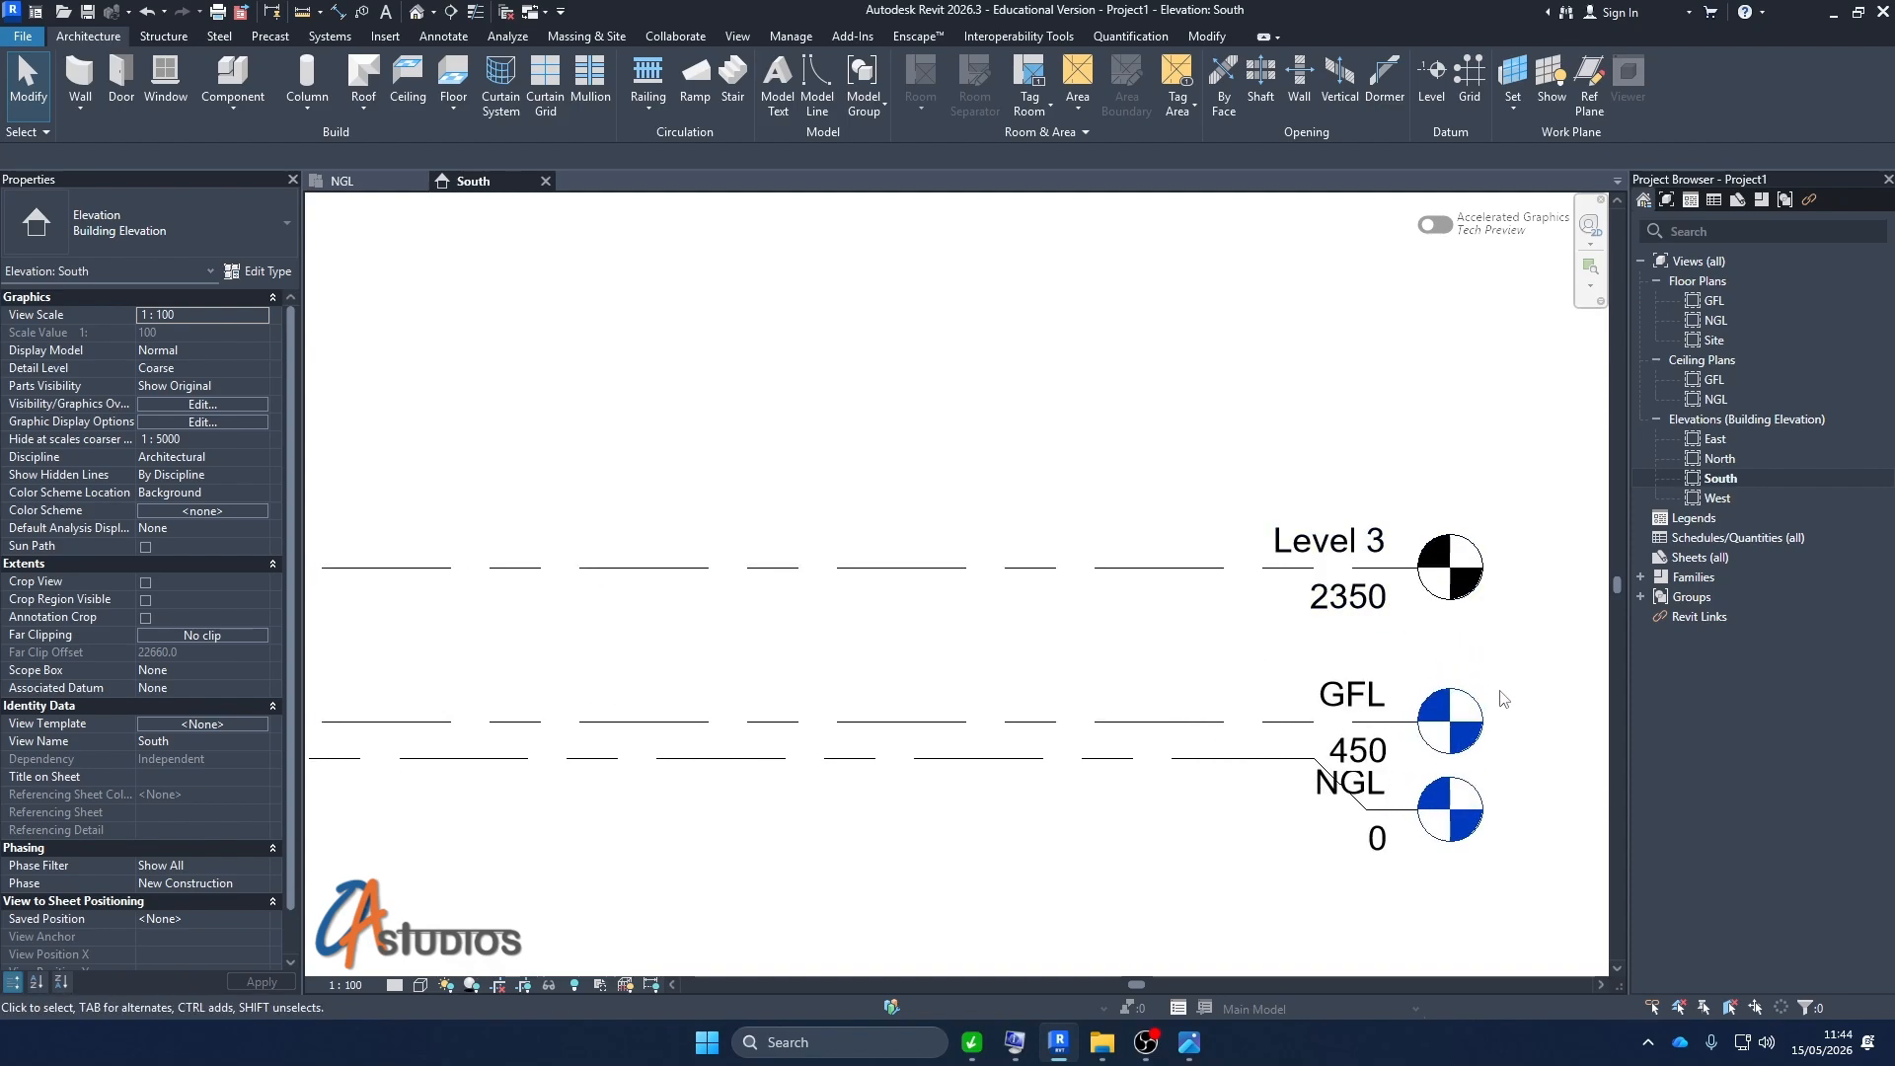
scroll(1505, 693, down, 4)
scroll(1449, 647, down, 2)
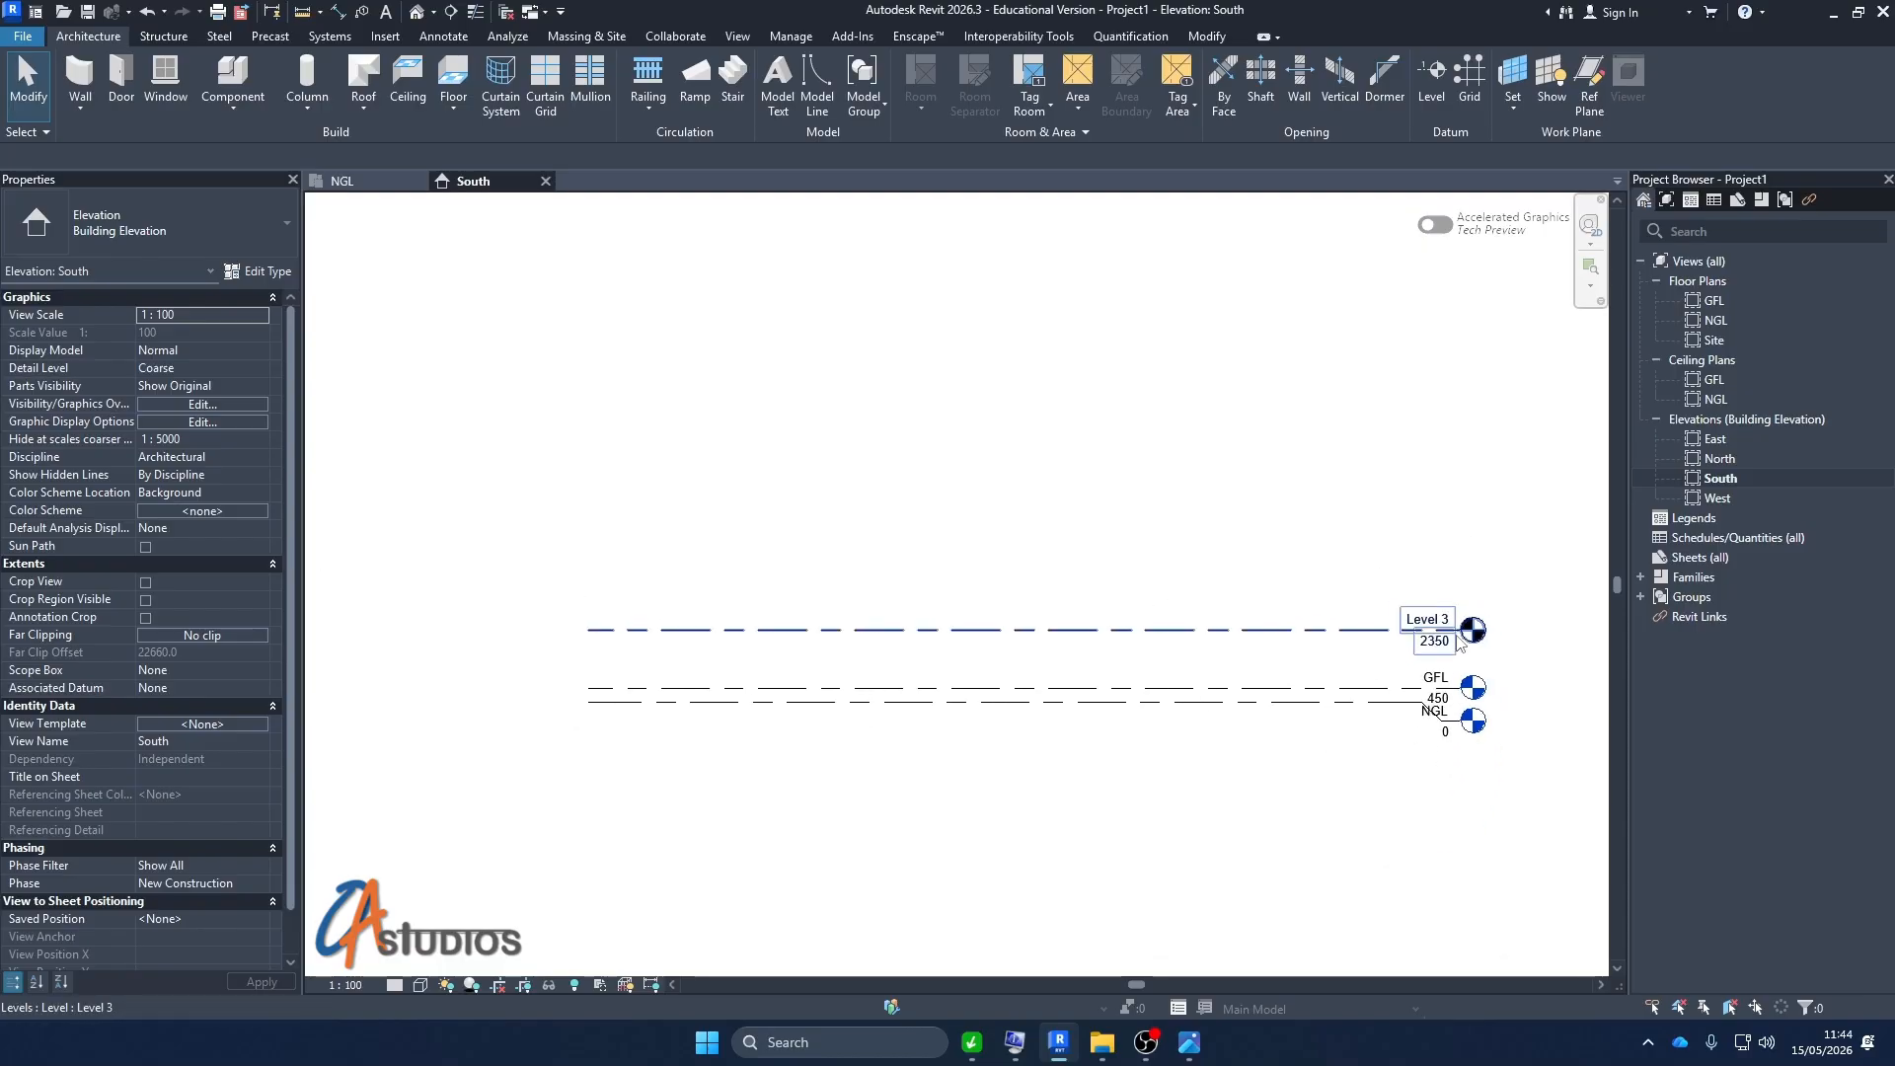
scroll(1470, 632, up, 2)
scroll(1472, 632, down, 2)
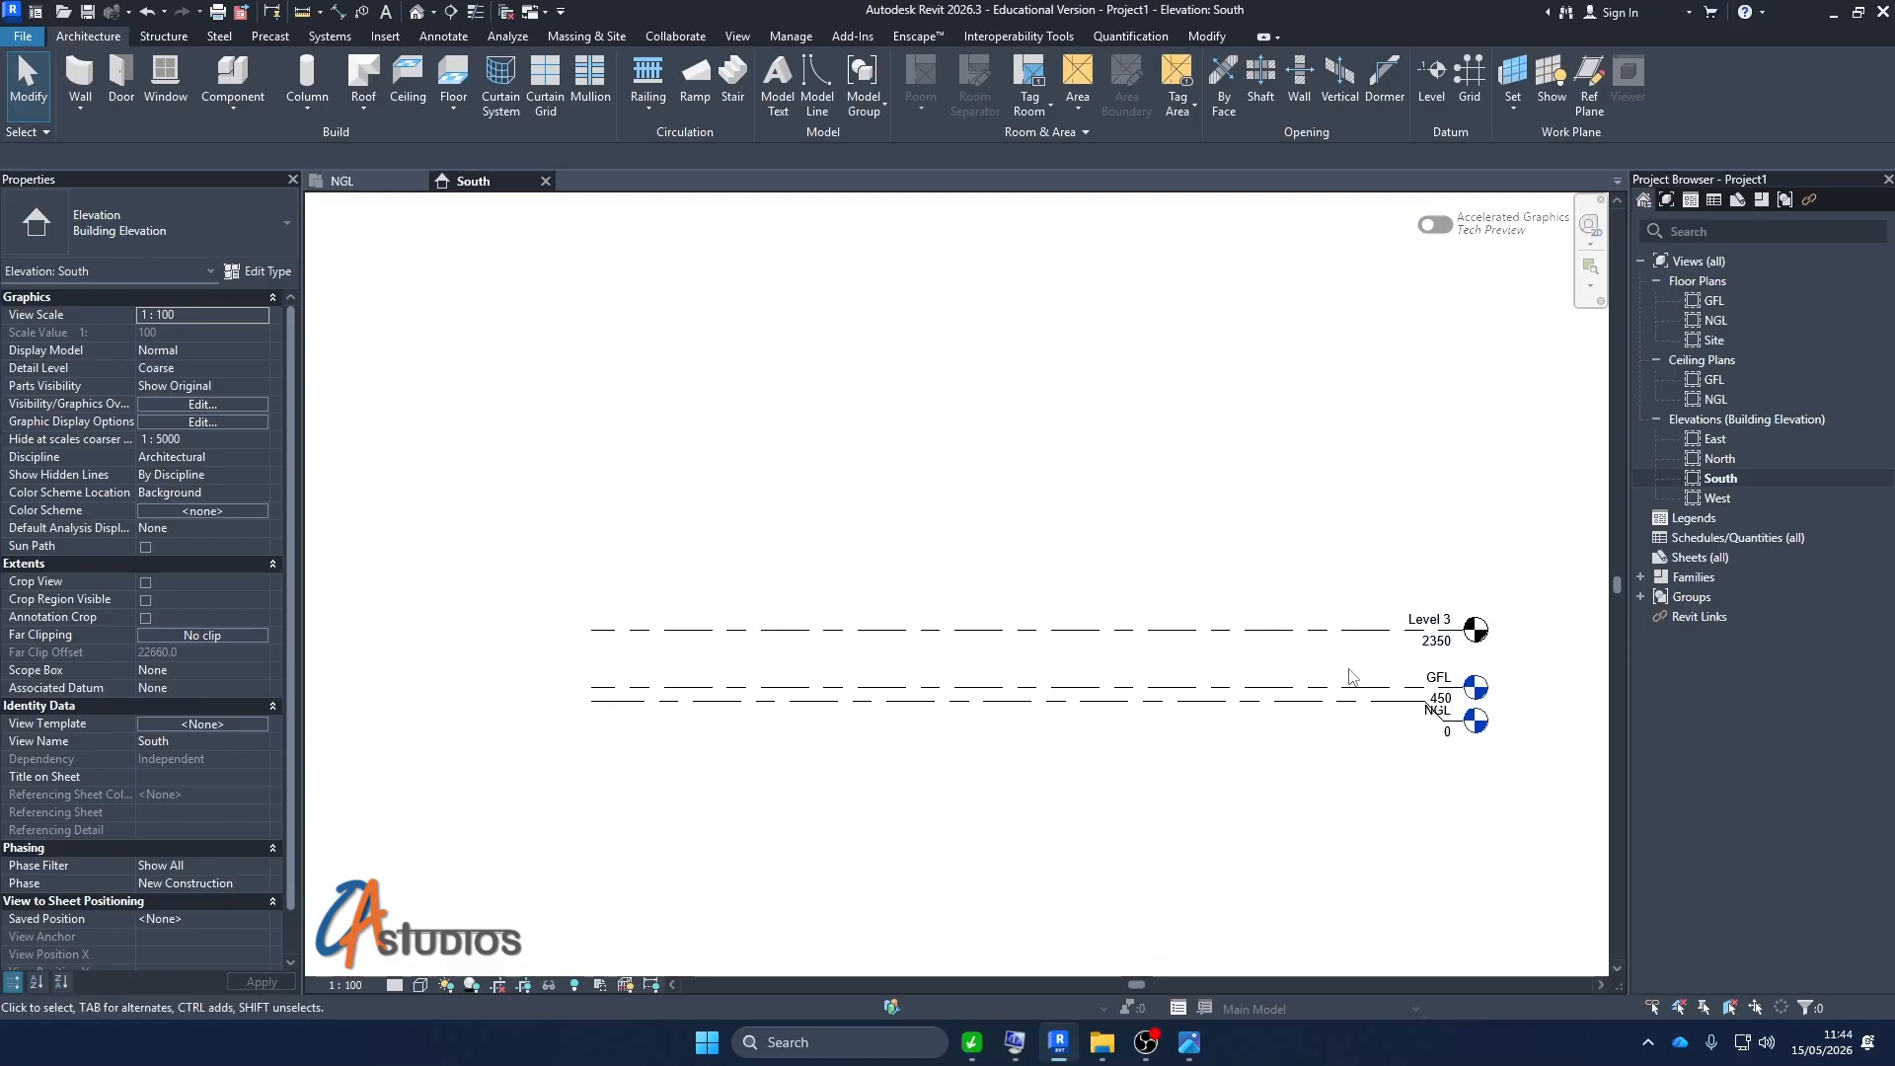
click(1311, 632)
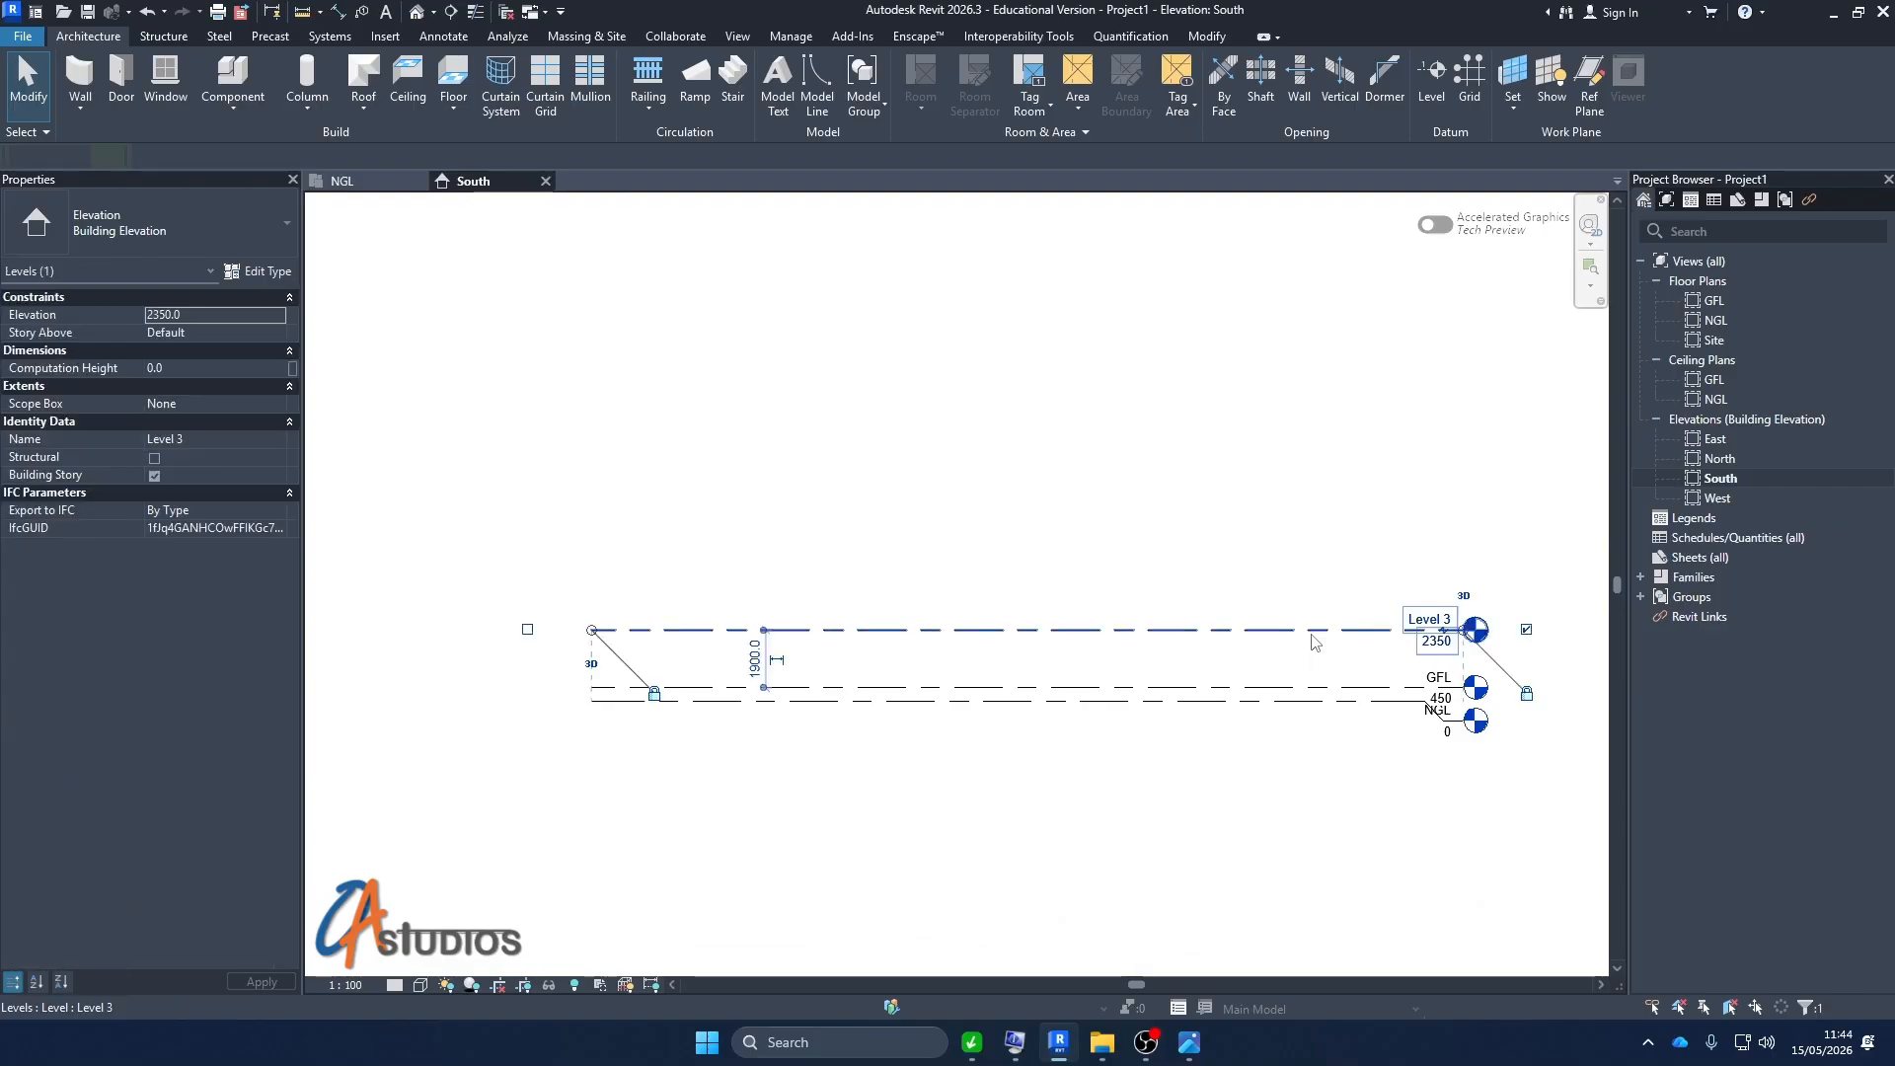
click(1363, 536)
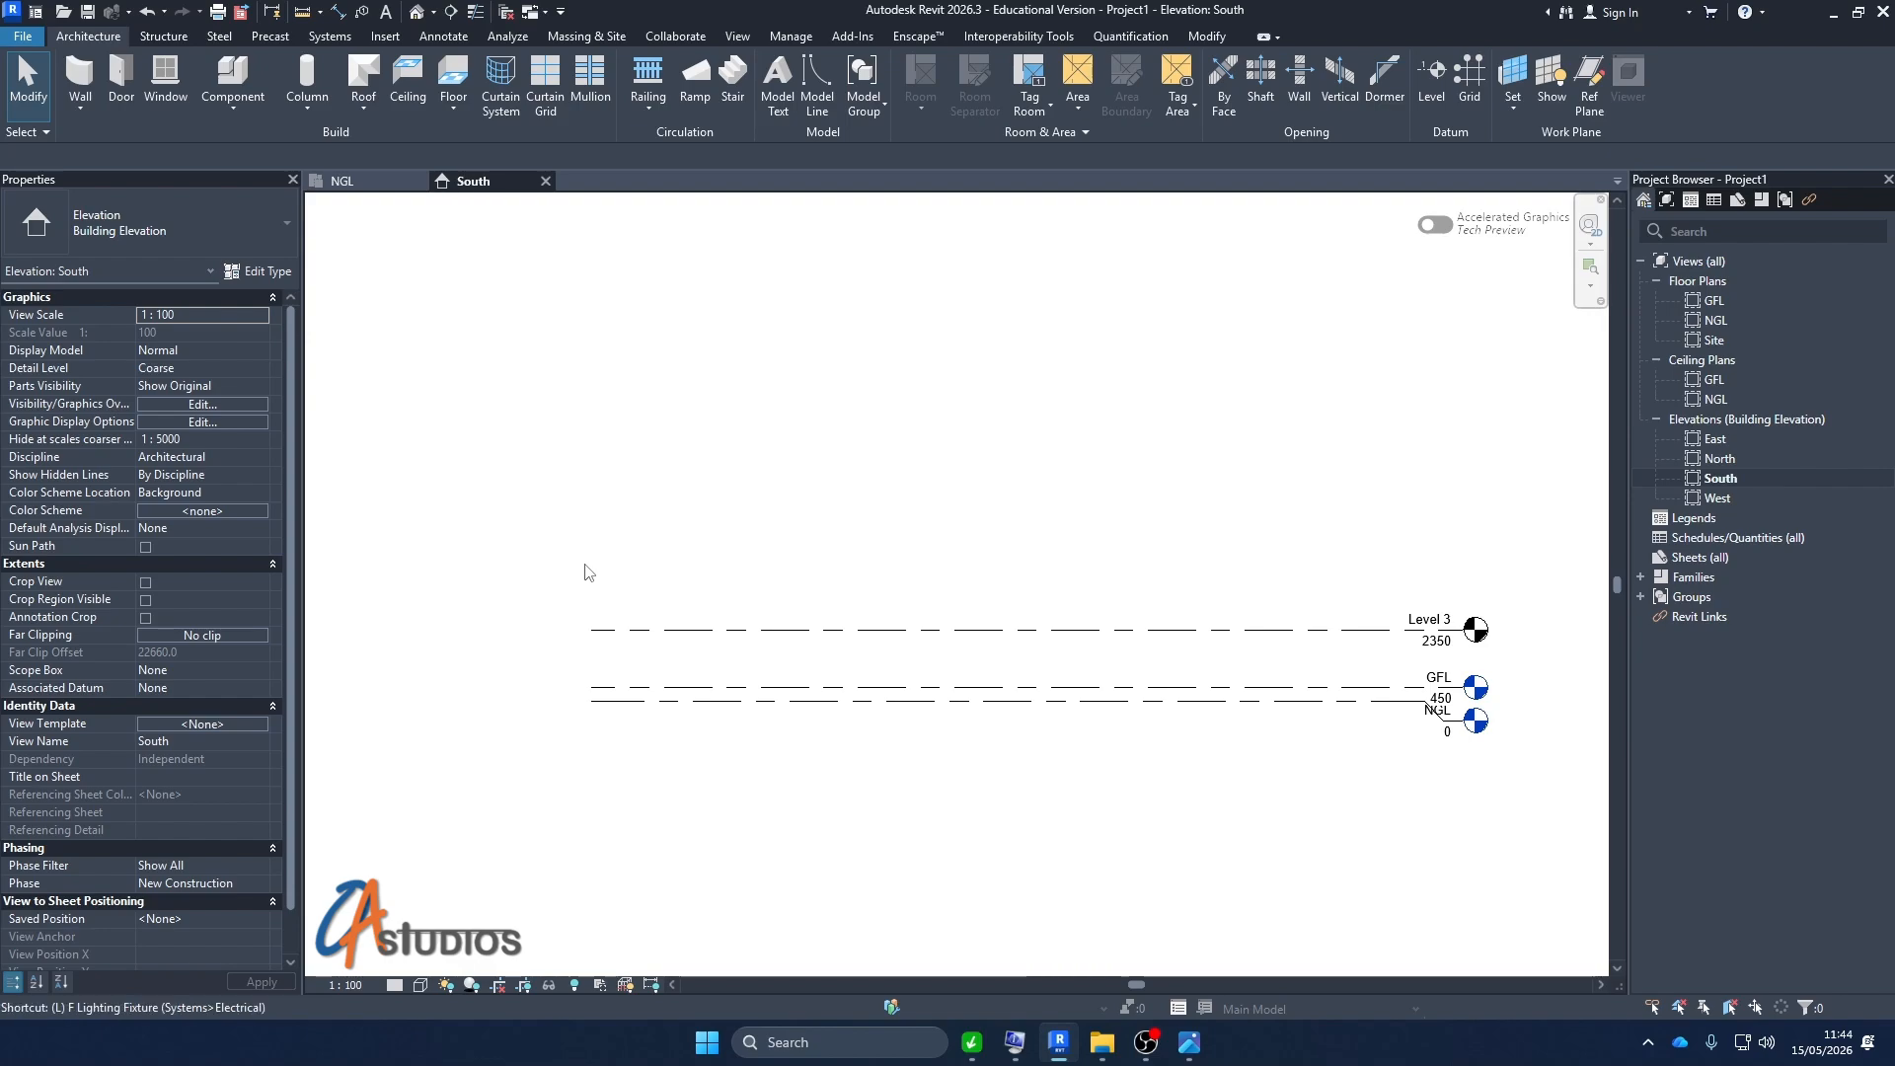
Start a new level with plan view creation enabled and Ceiling Plan, Floor Plan and Structural Plan as its view types
key(l)
key(l)
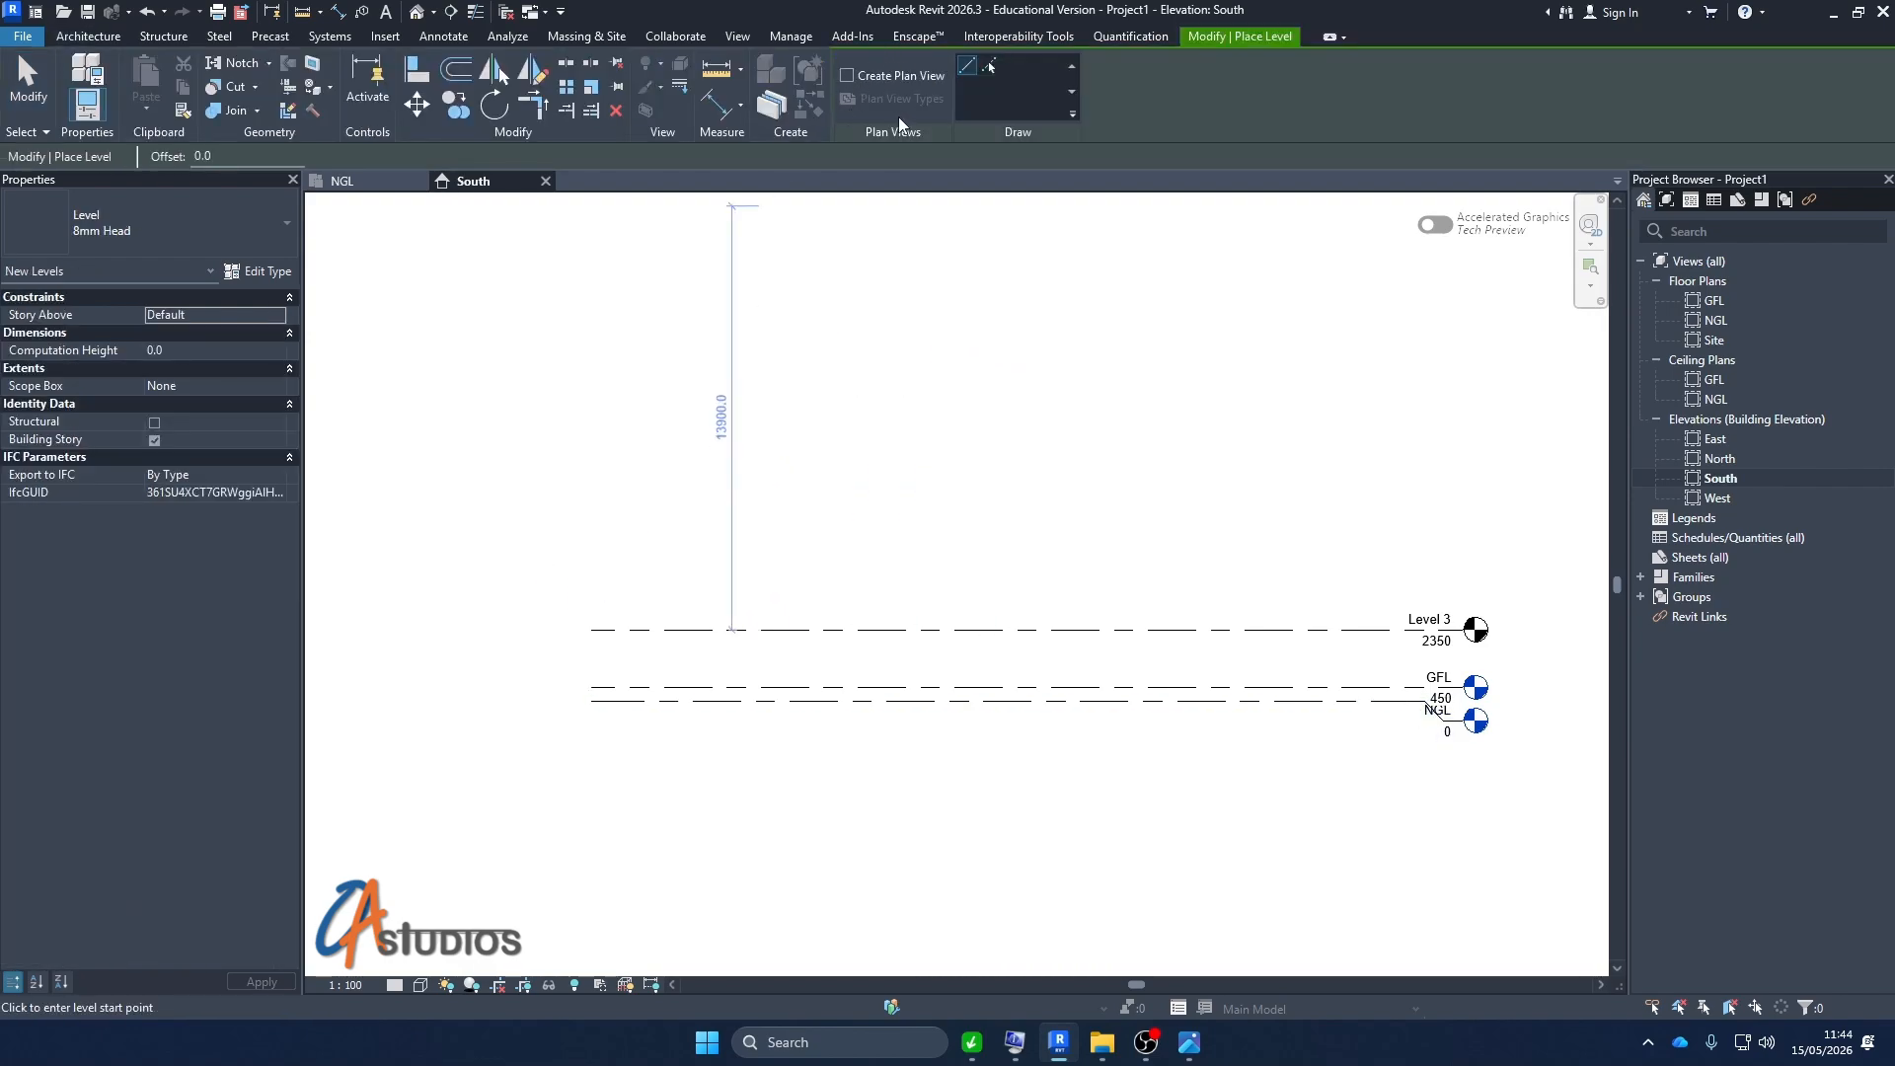
click(846, 75)
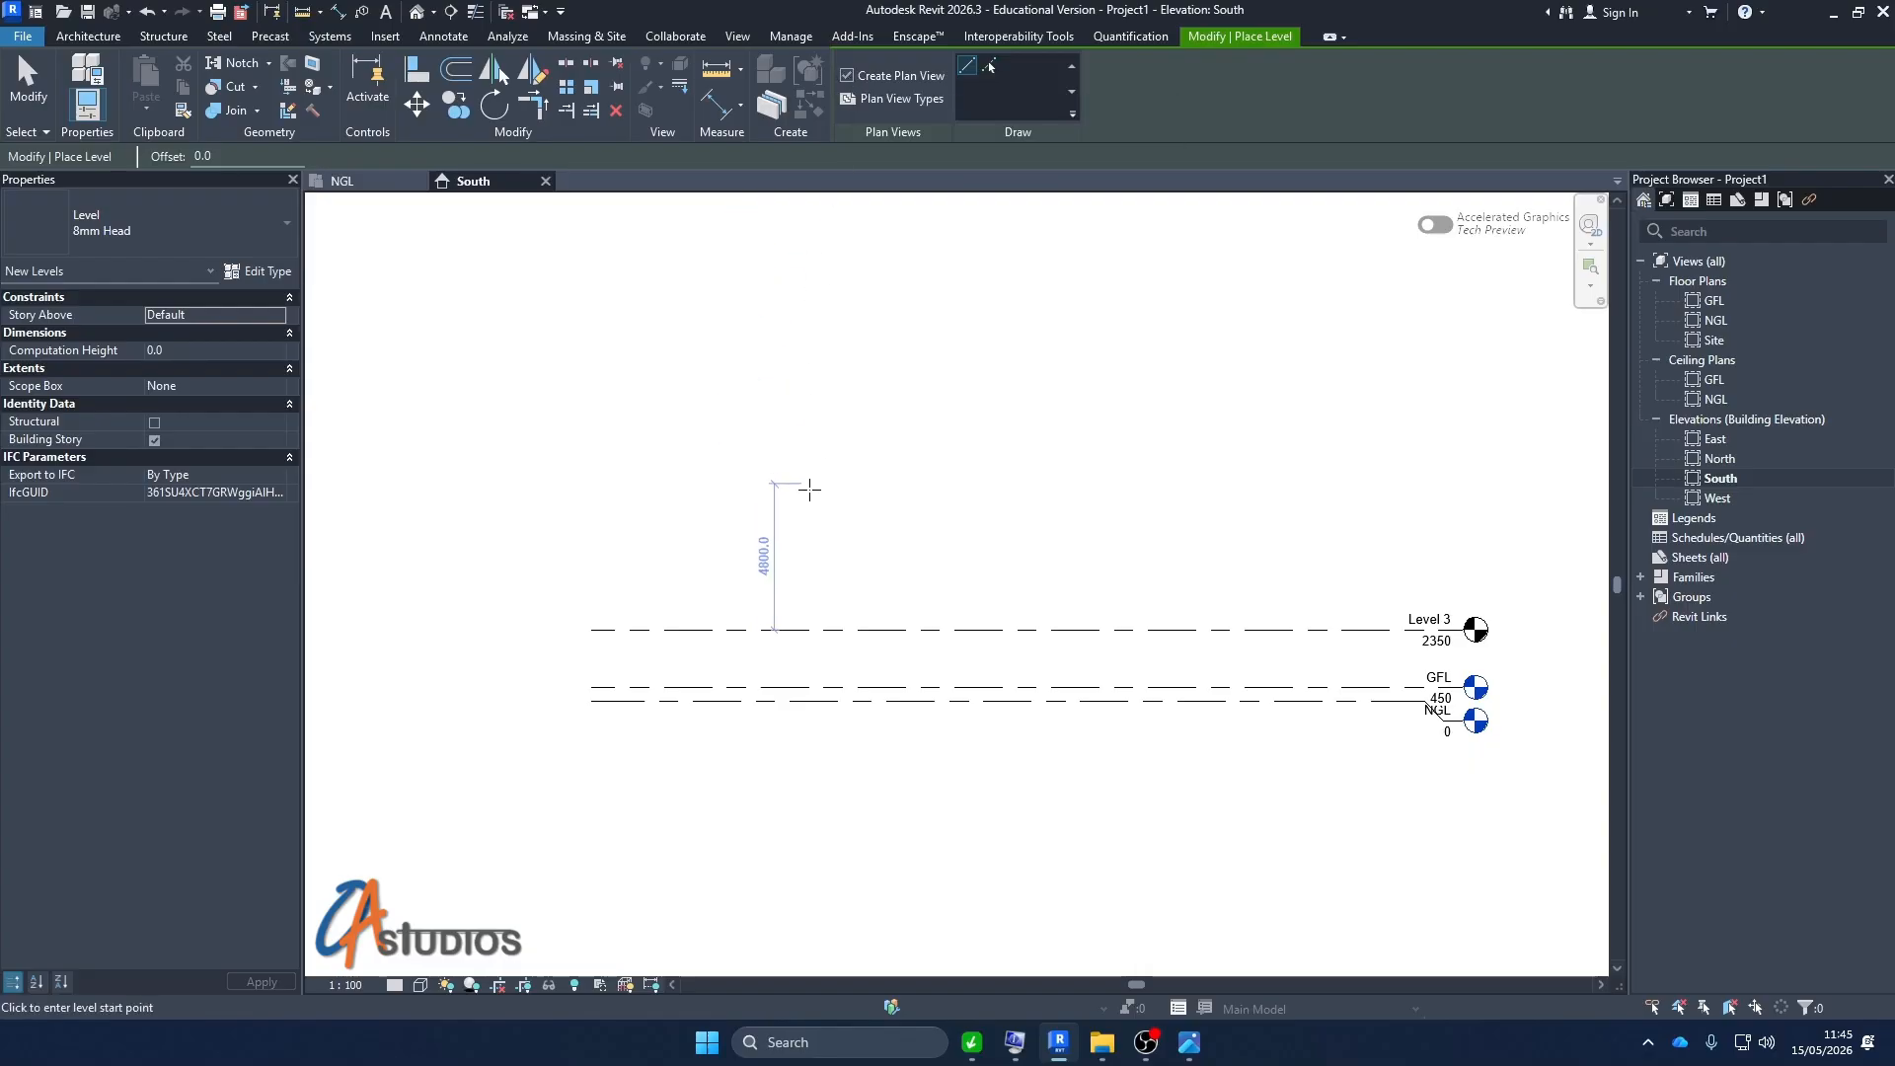
click(878, 99)
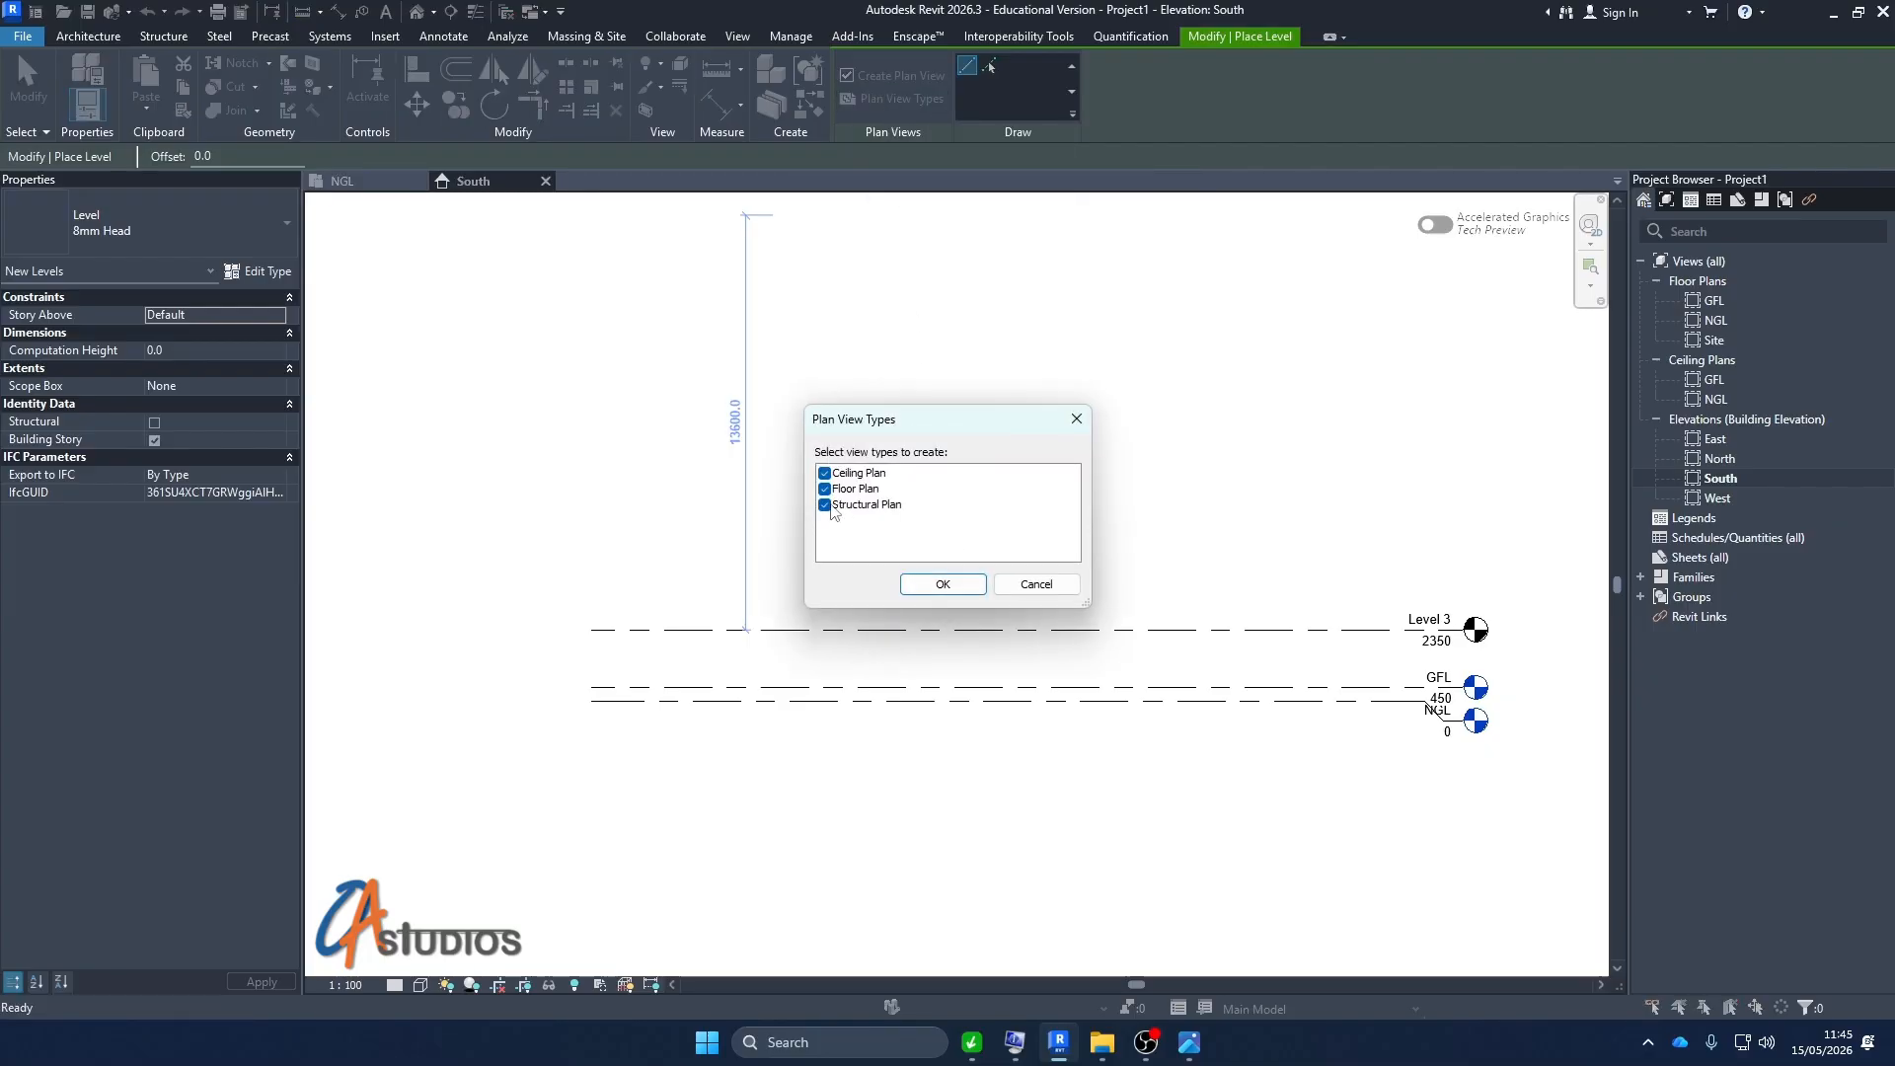
click(971, 589)
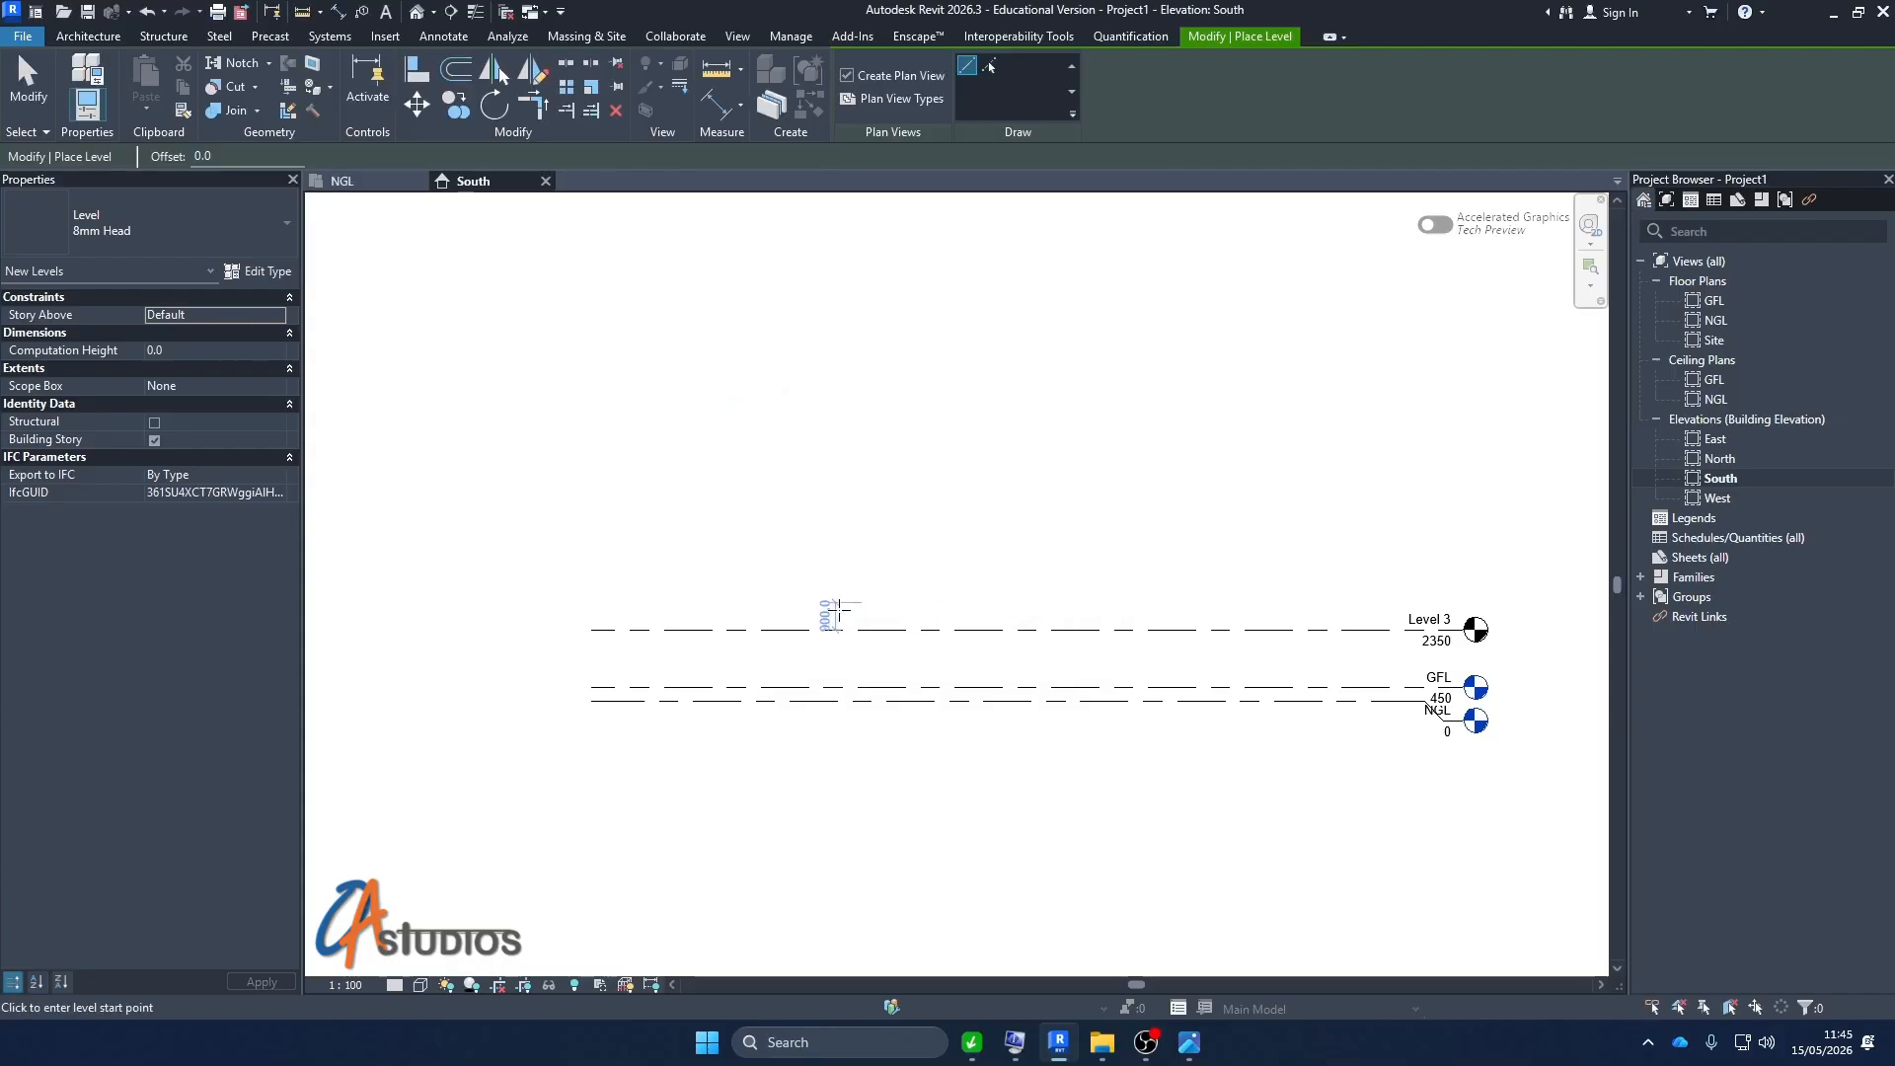
Draw a level at an elevation of about 4650, aligned with the existing level ends, and expand the Structural Plans group
click(588, 561)
click(1464, 560)
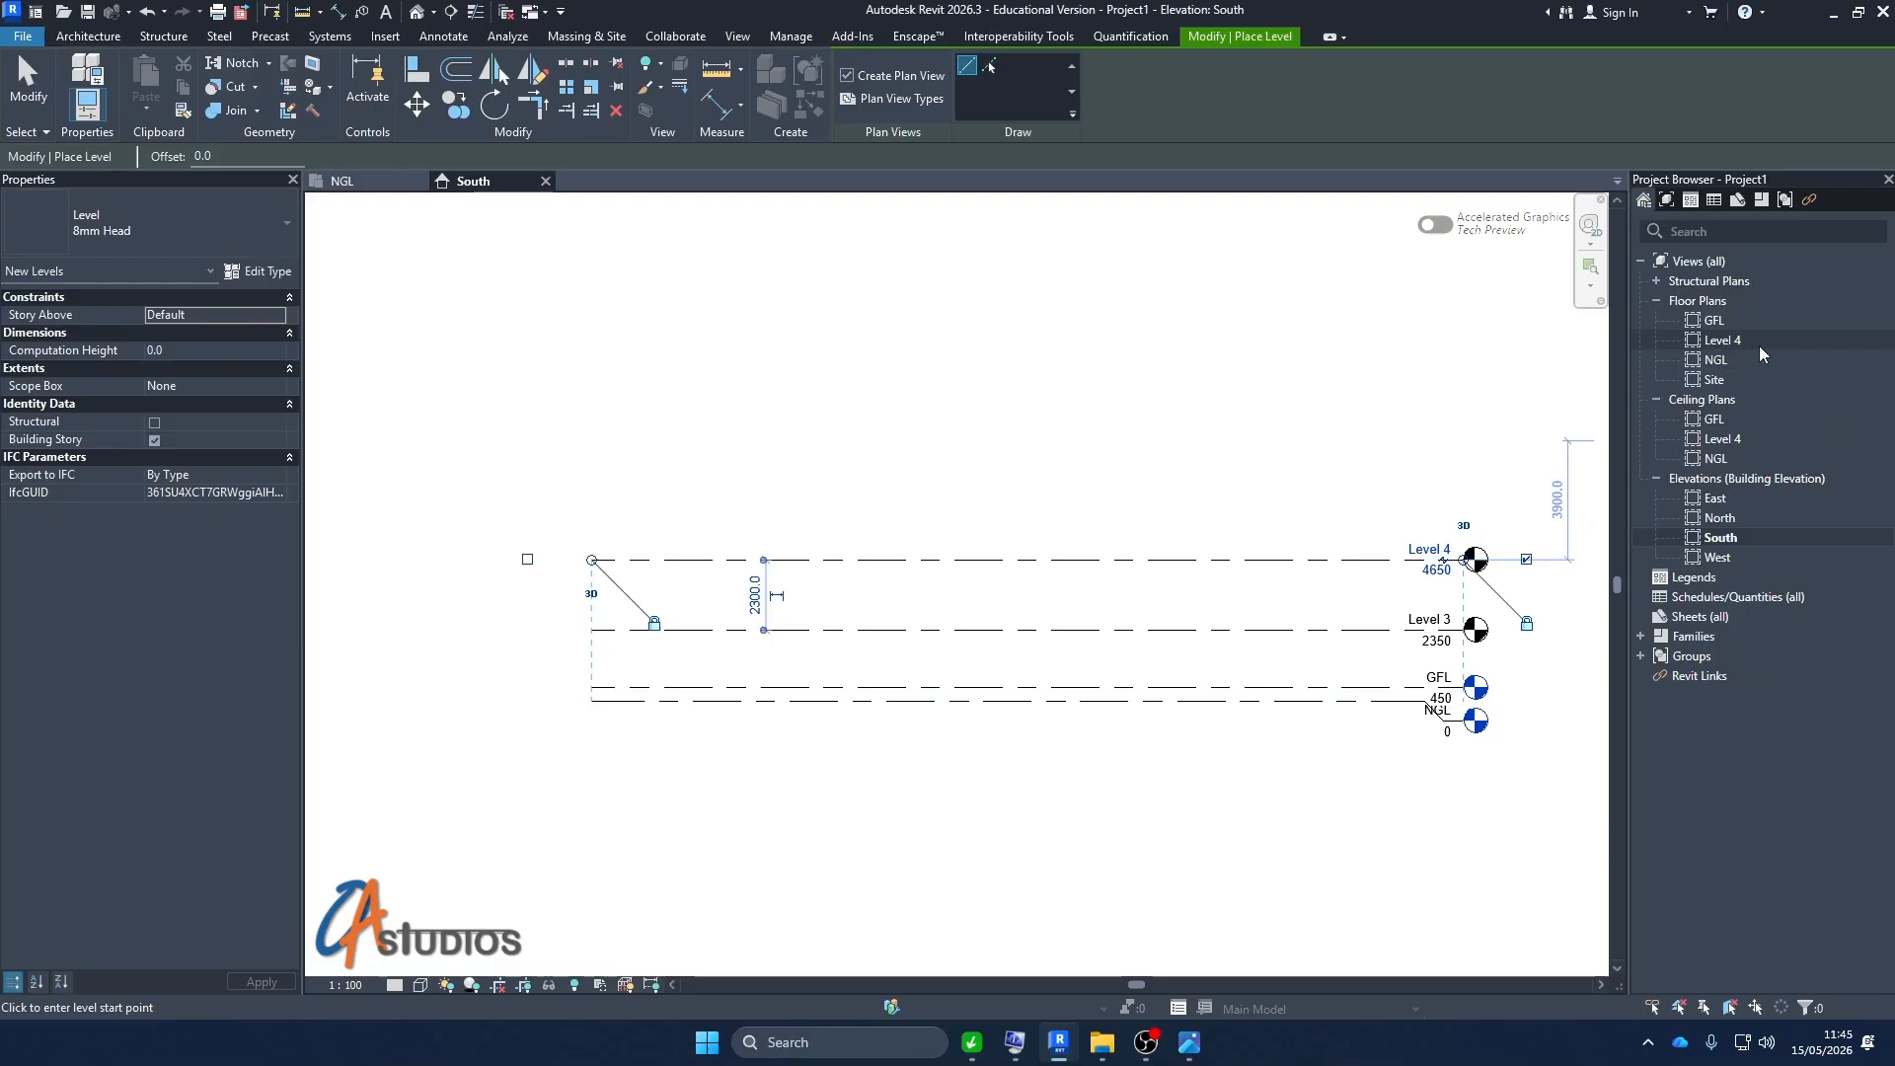
click(1655, 281)
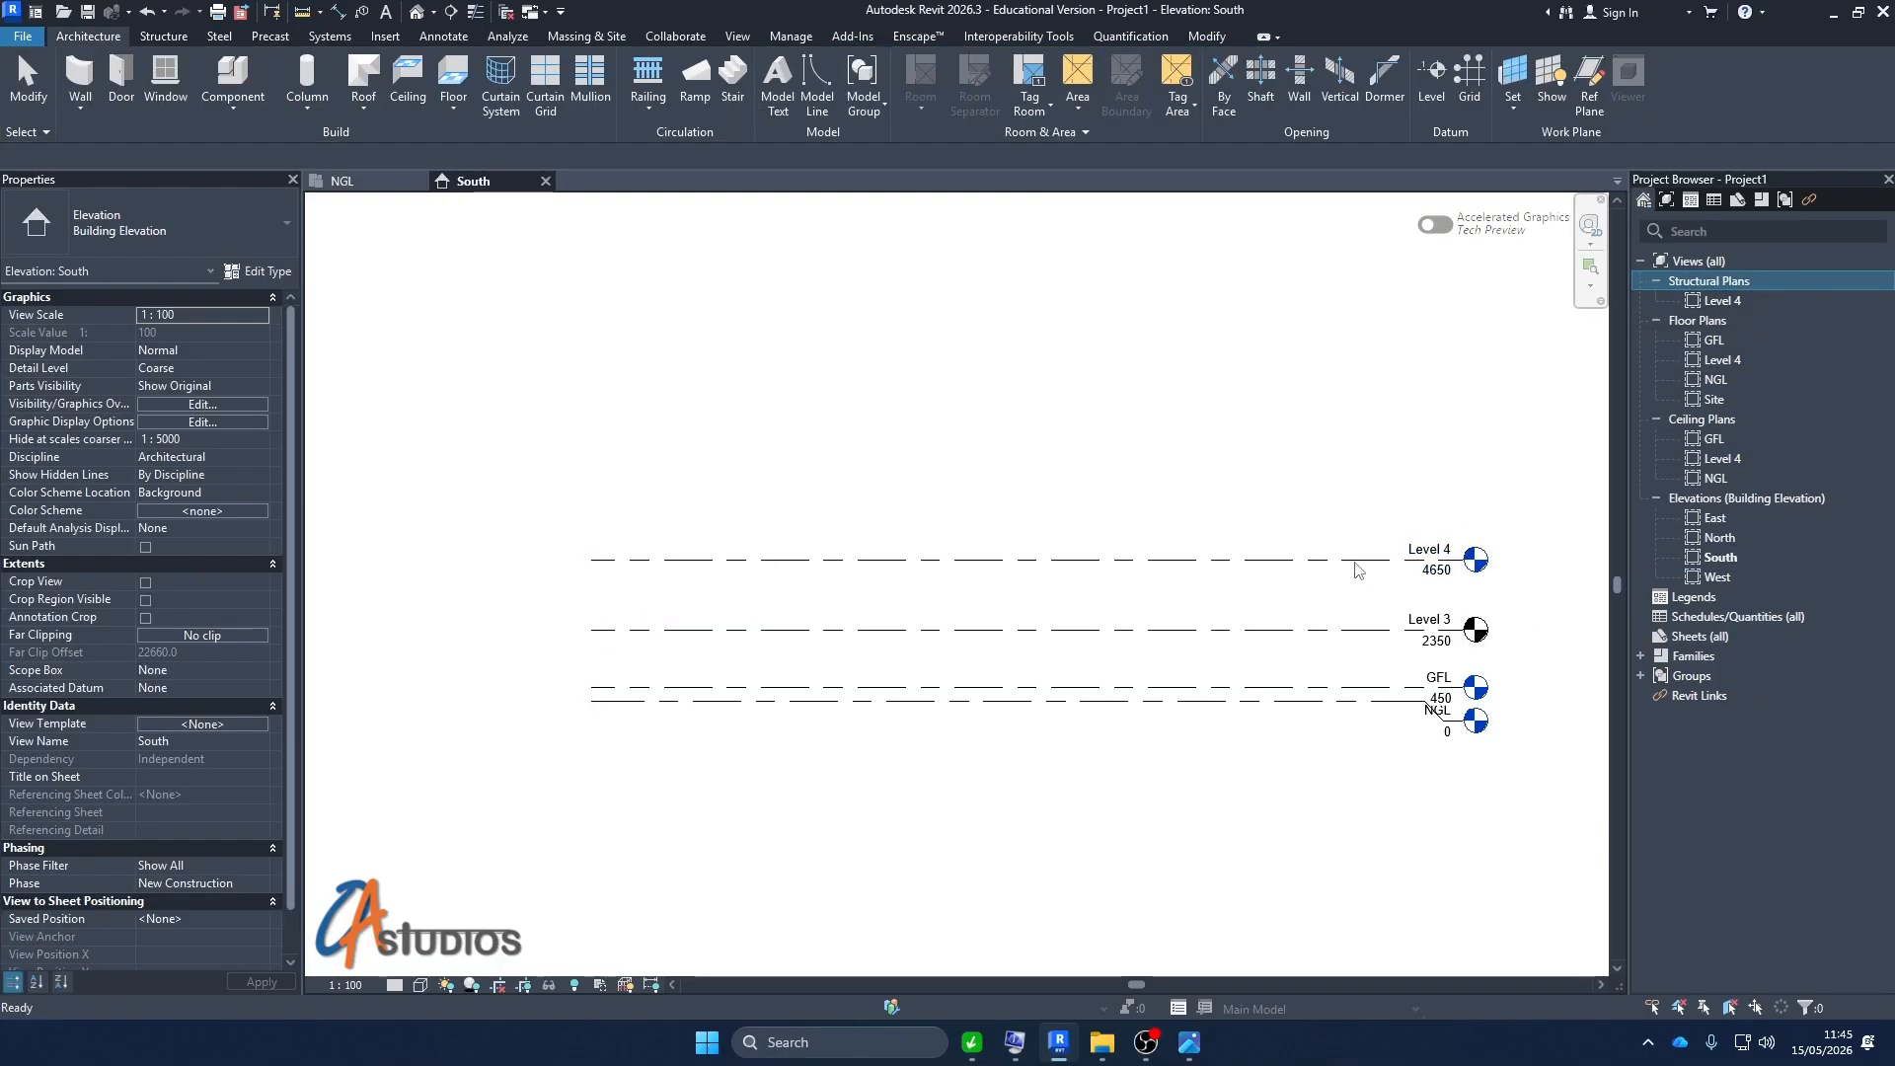
Copy the Level 4 line straight up by about 3400 to create another level above it
scroll(1458, 576, up, 1)
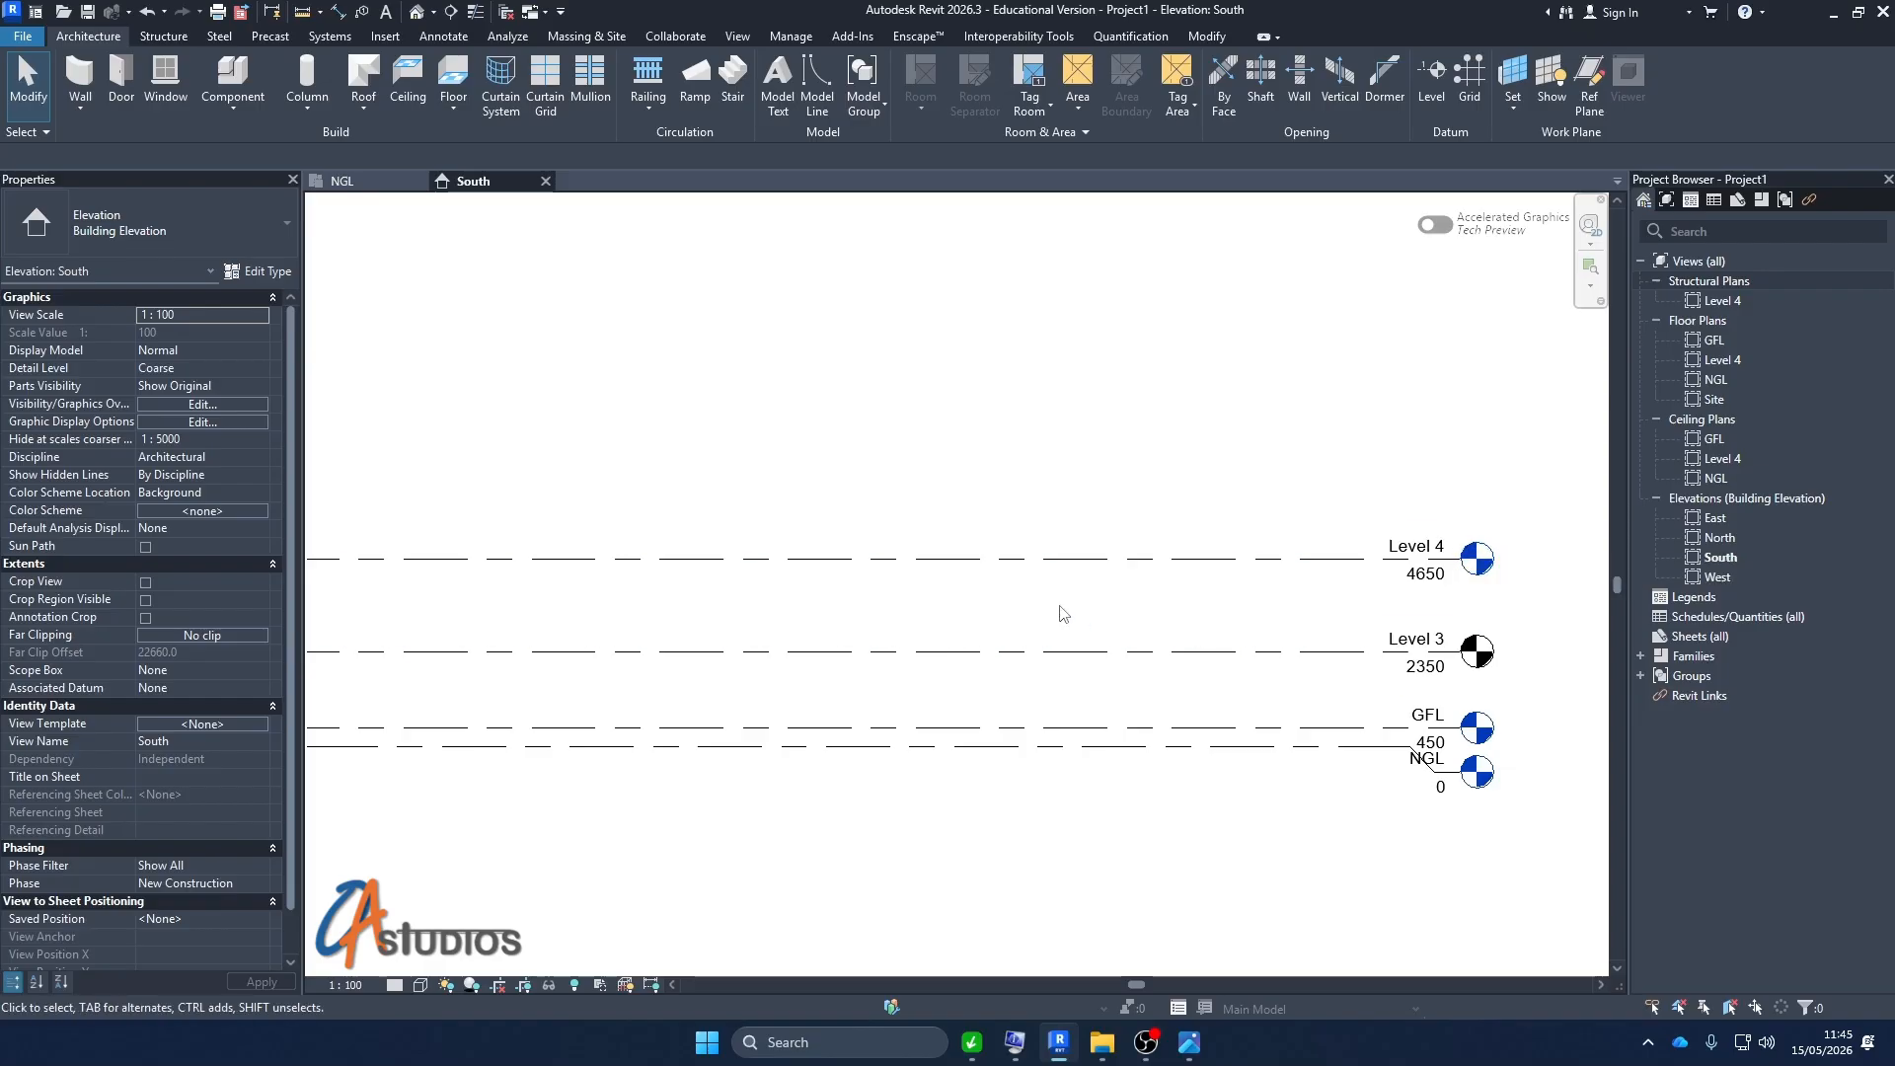
scroll(987, 563, down, 1)
scroll(902, 559, up, 1)
scroll(987, 612, down, 1)
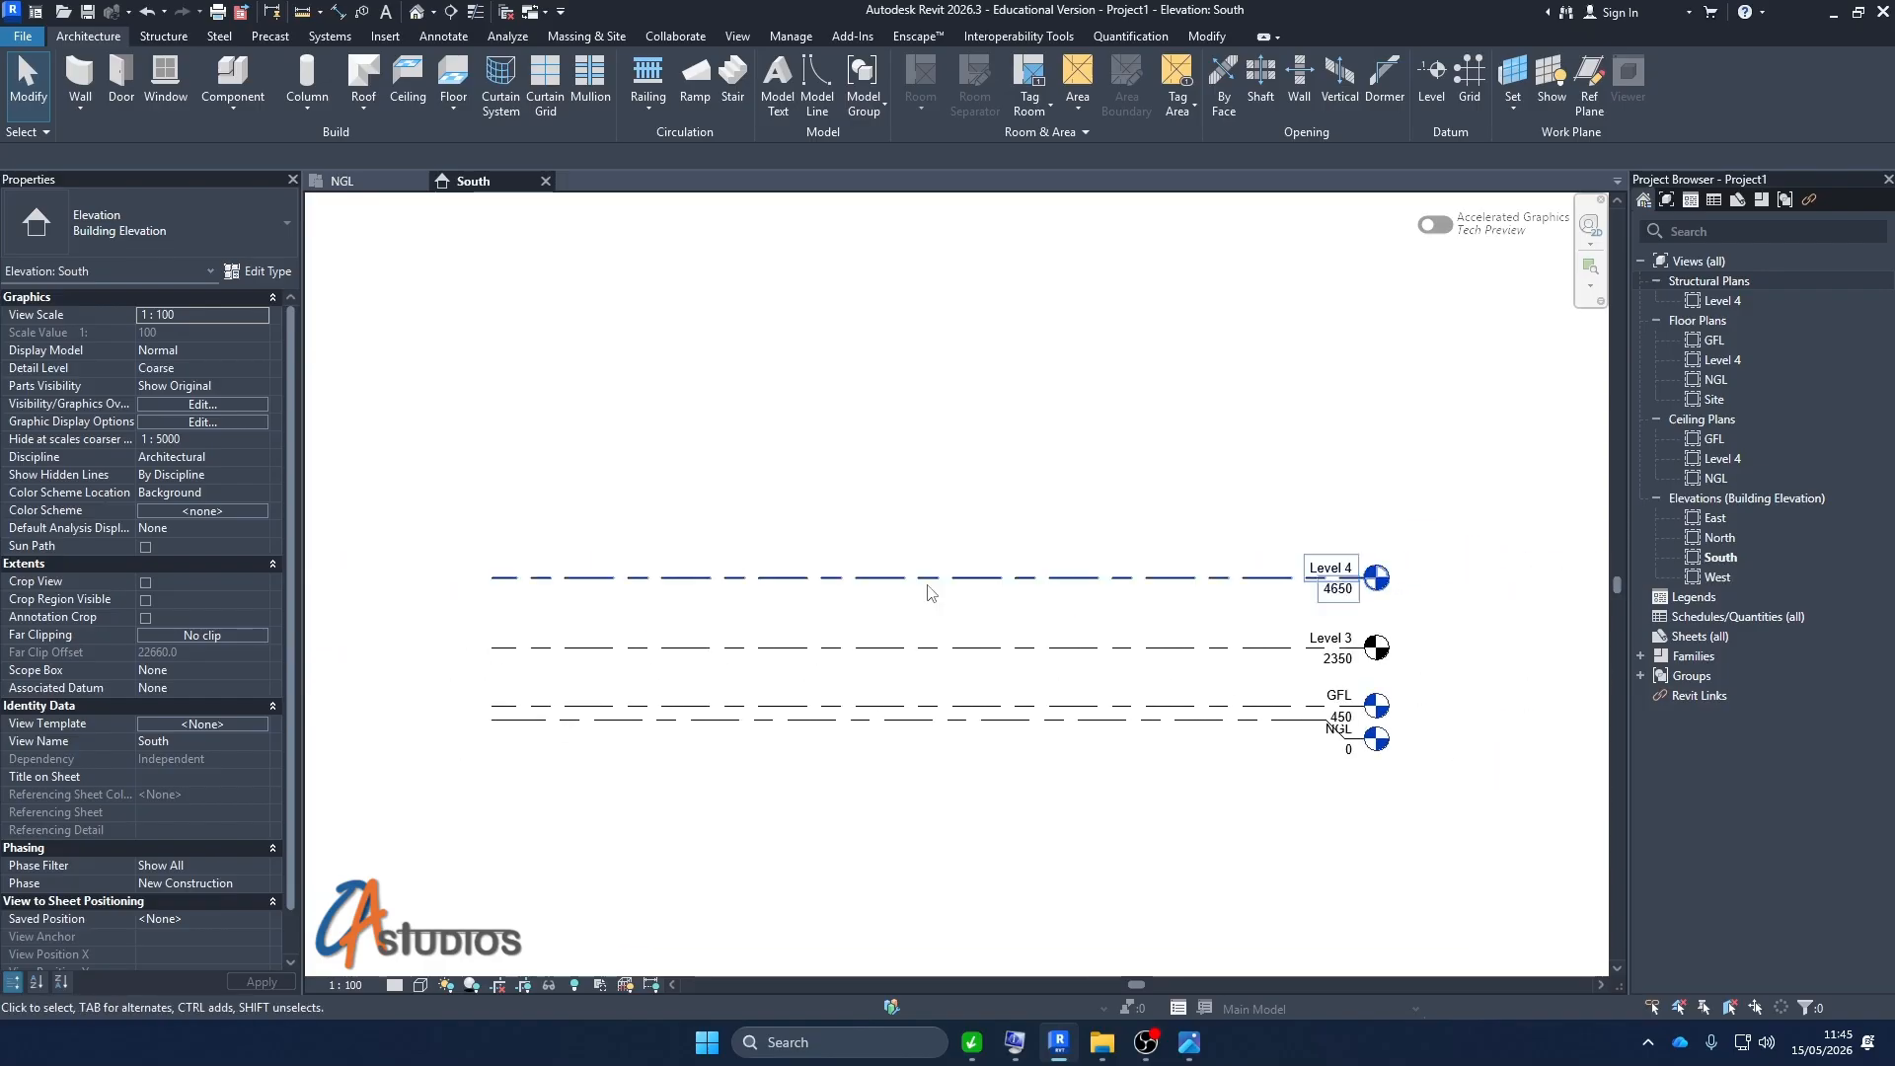
scroll(820, 562, up, 1)
click(952, 591)
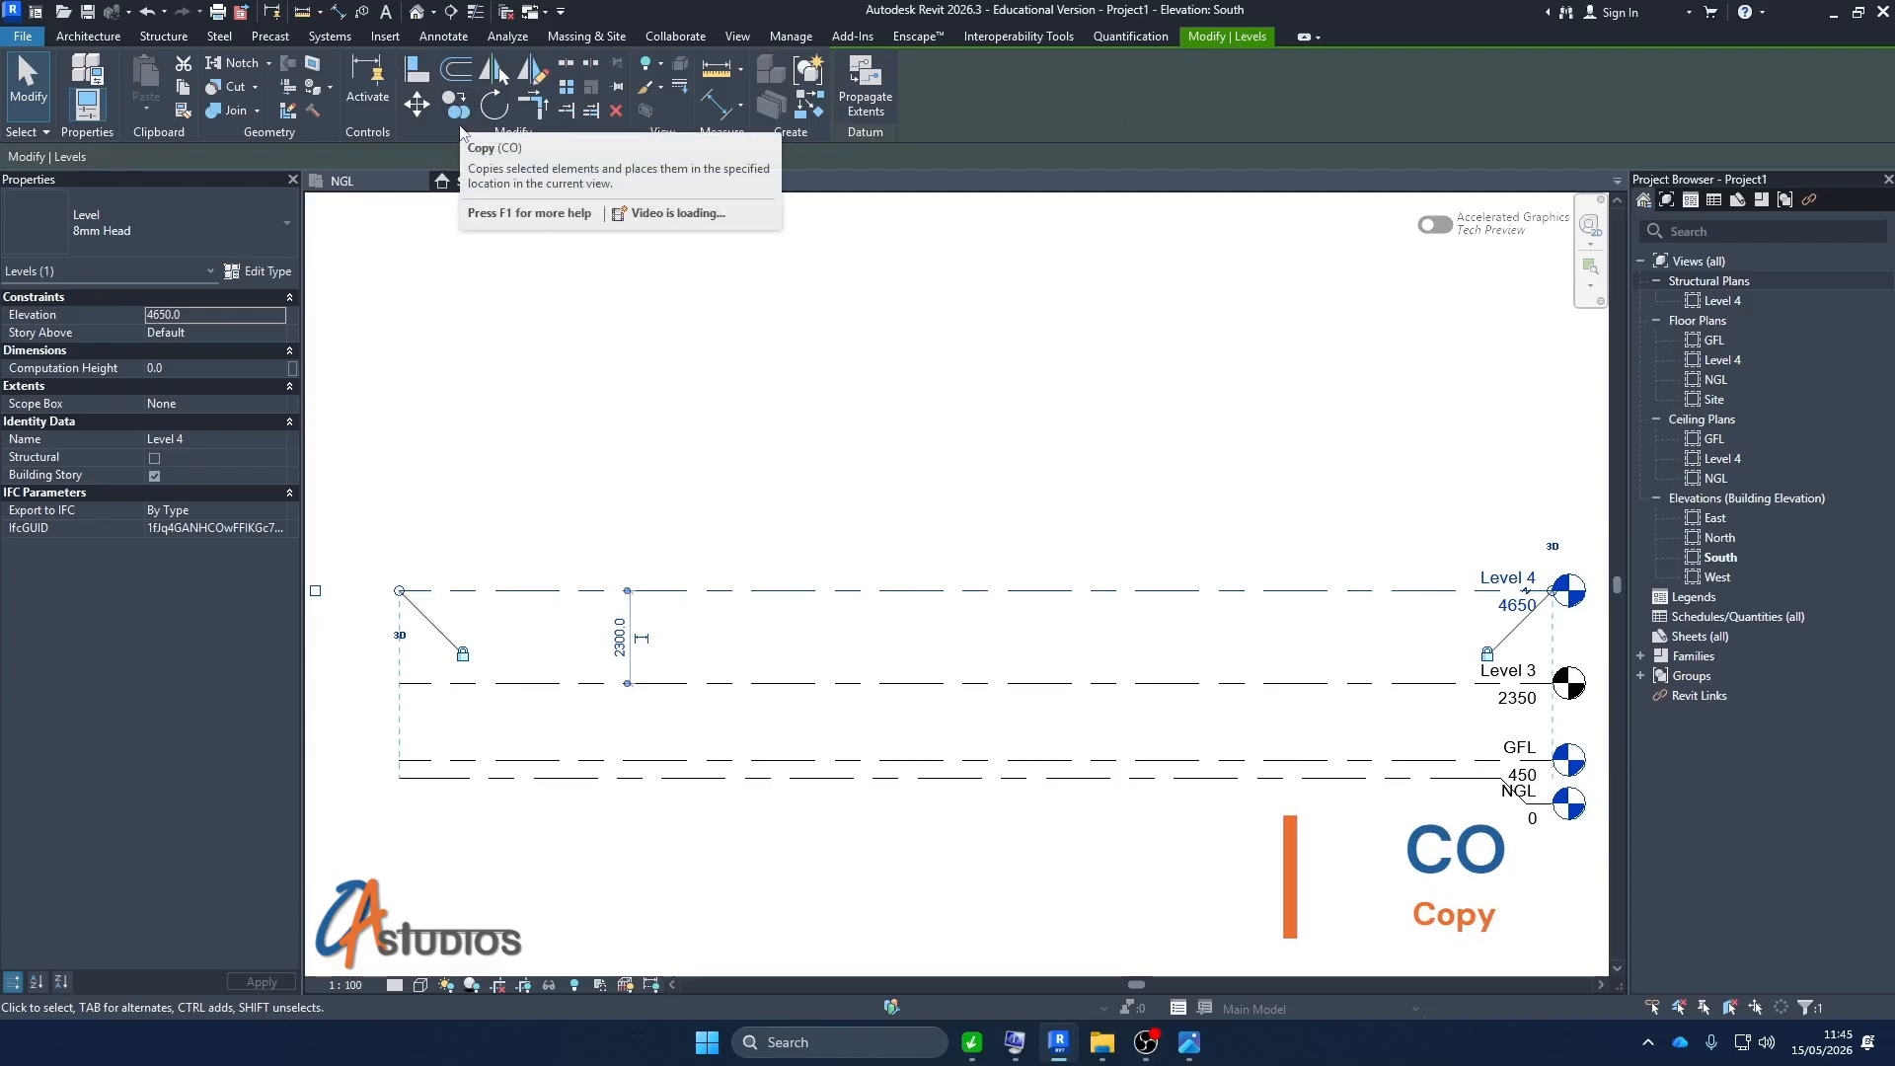
key(c)
key(o)
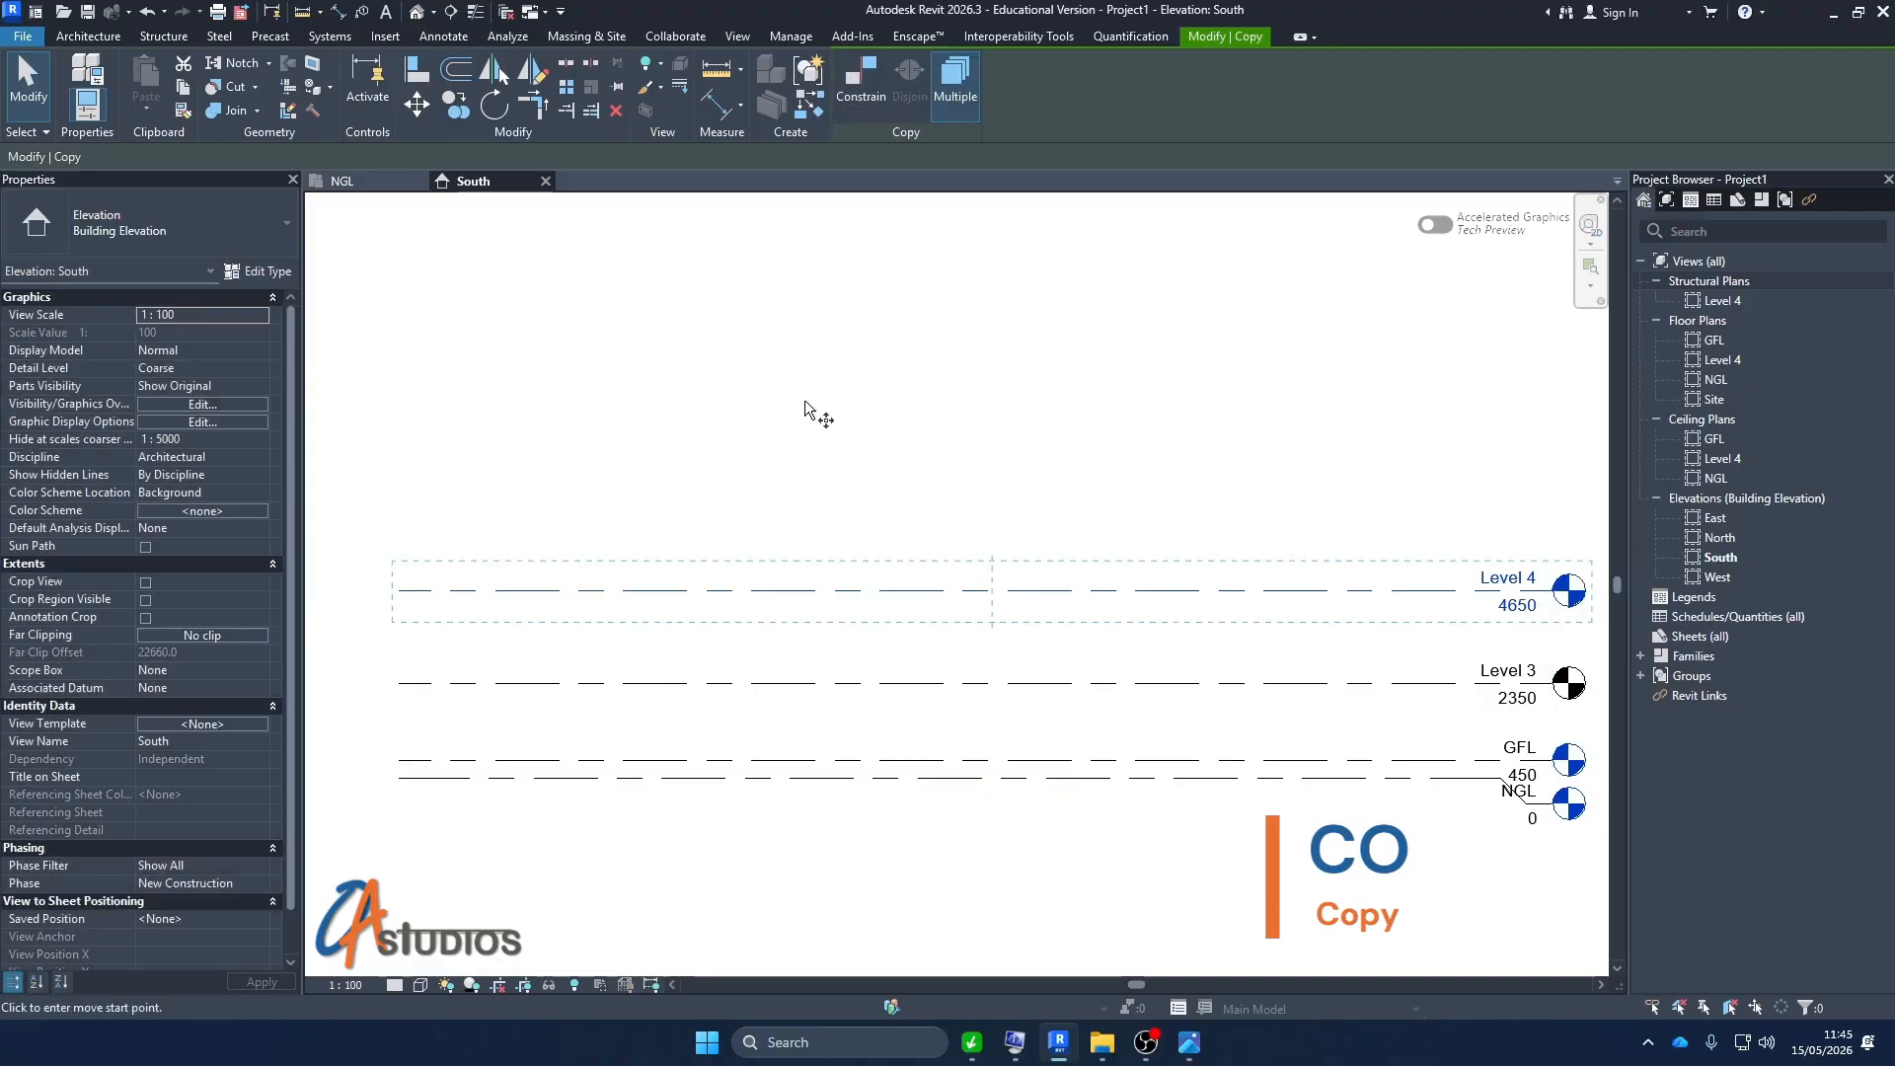
click(1018, 591)
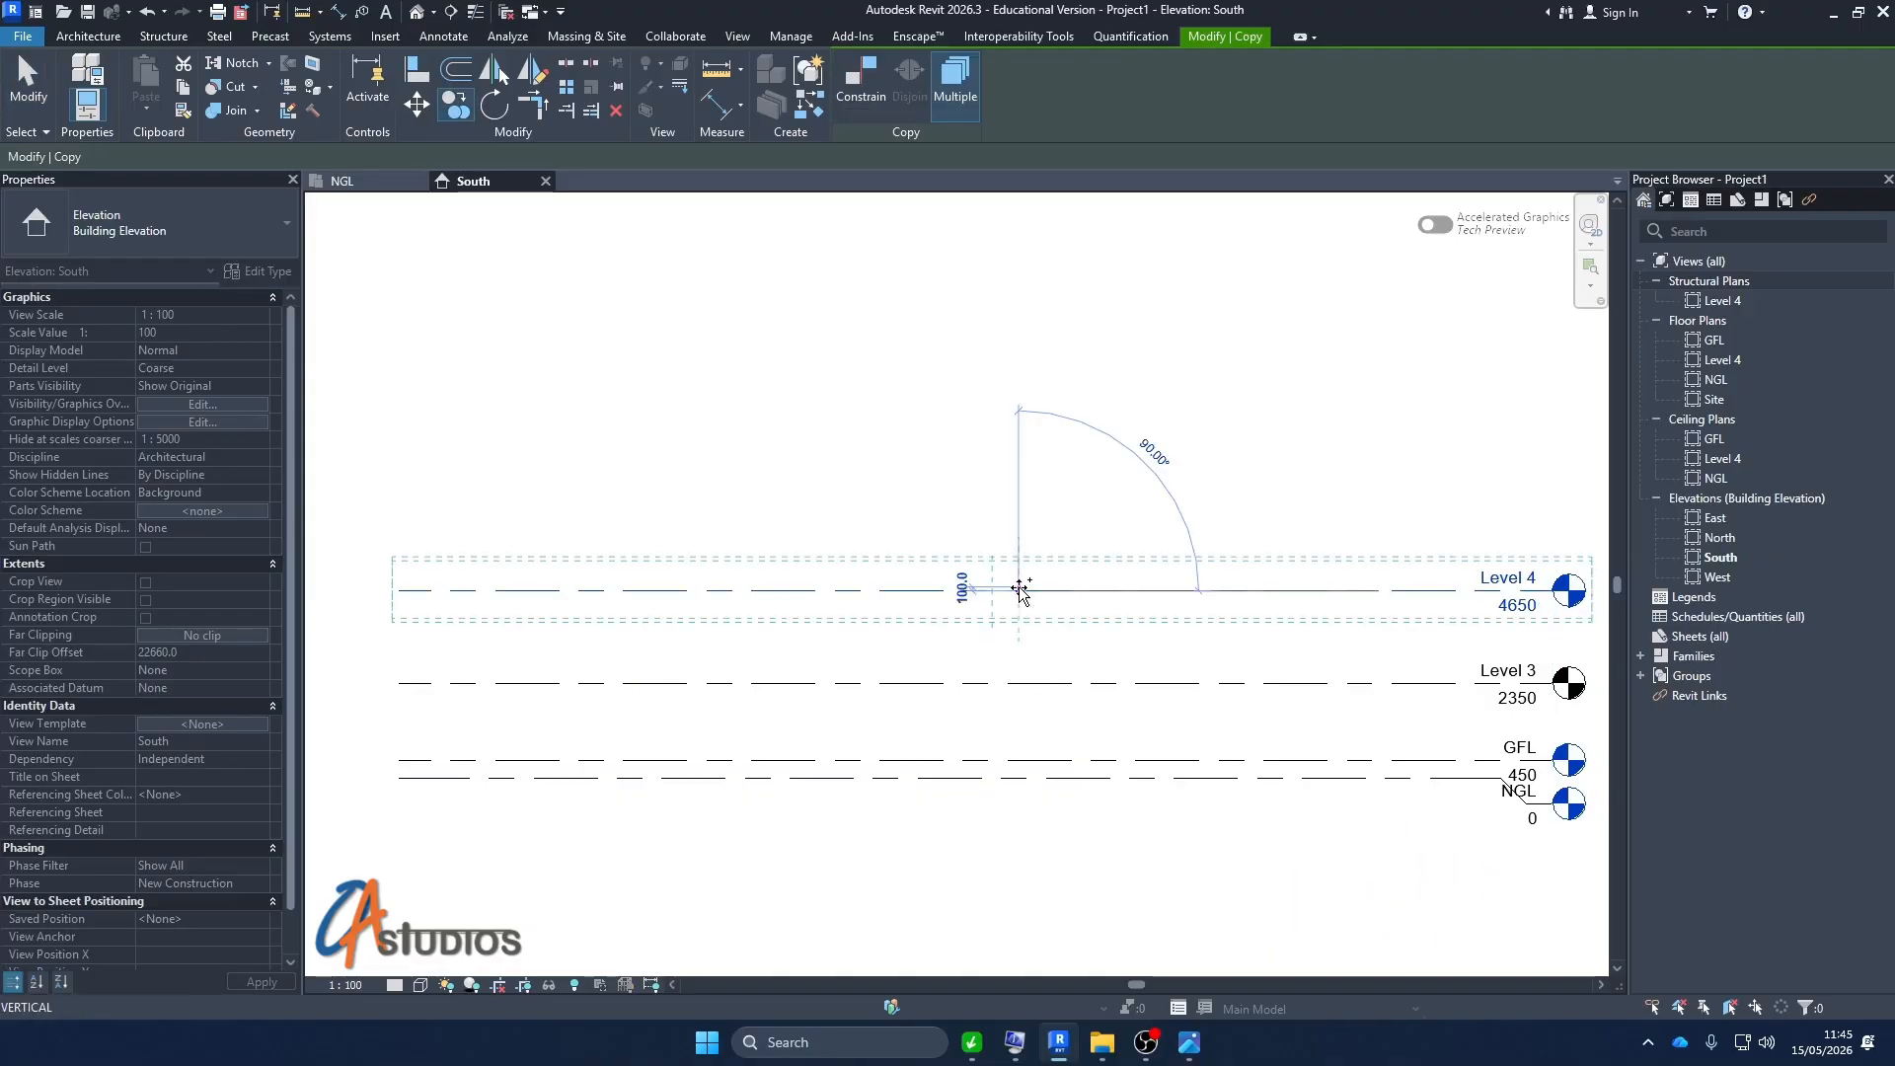
click(1019, 457)
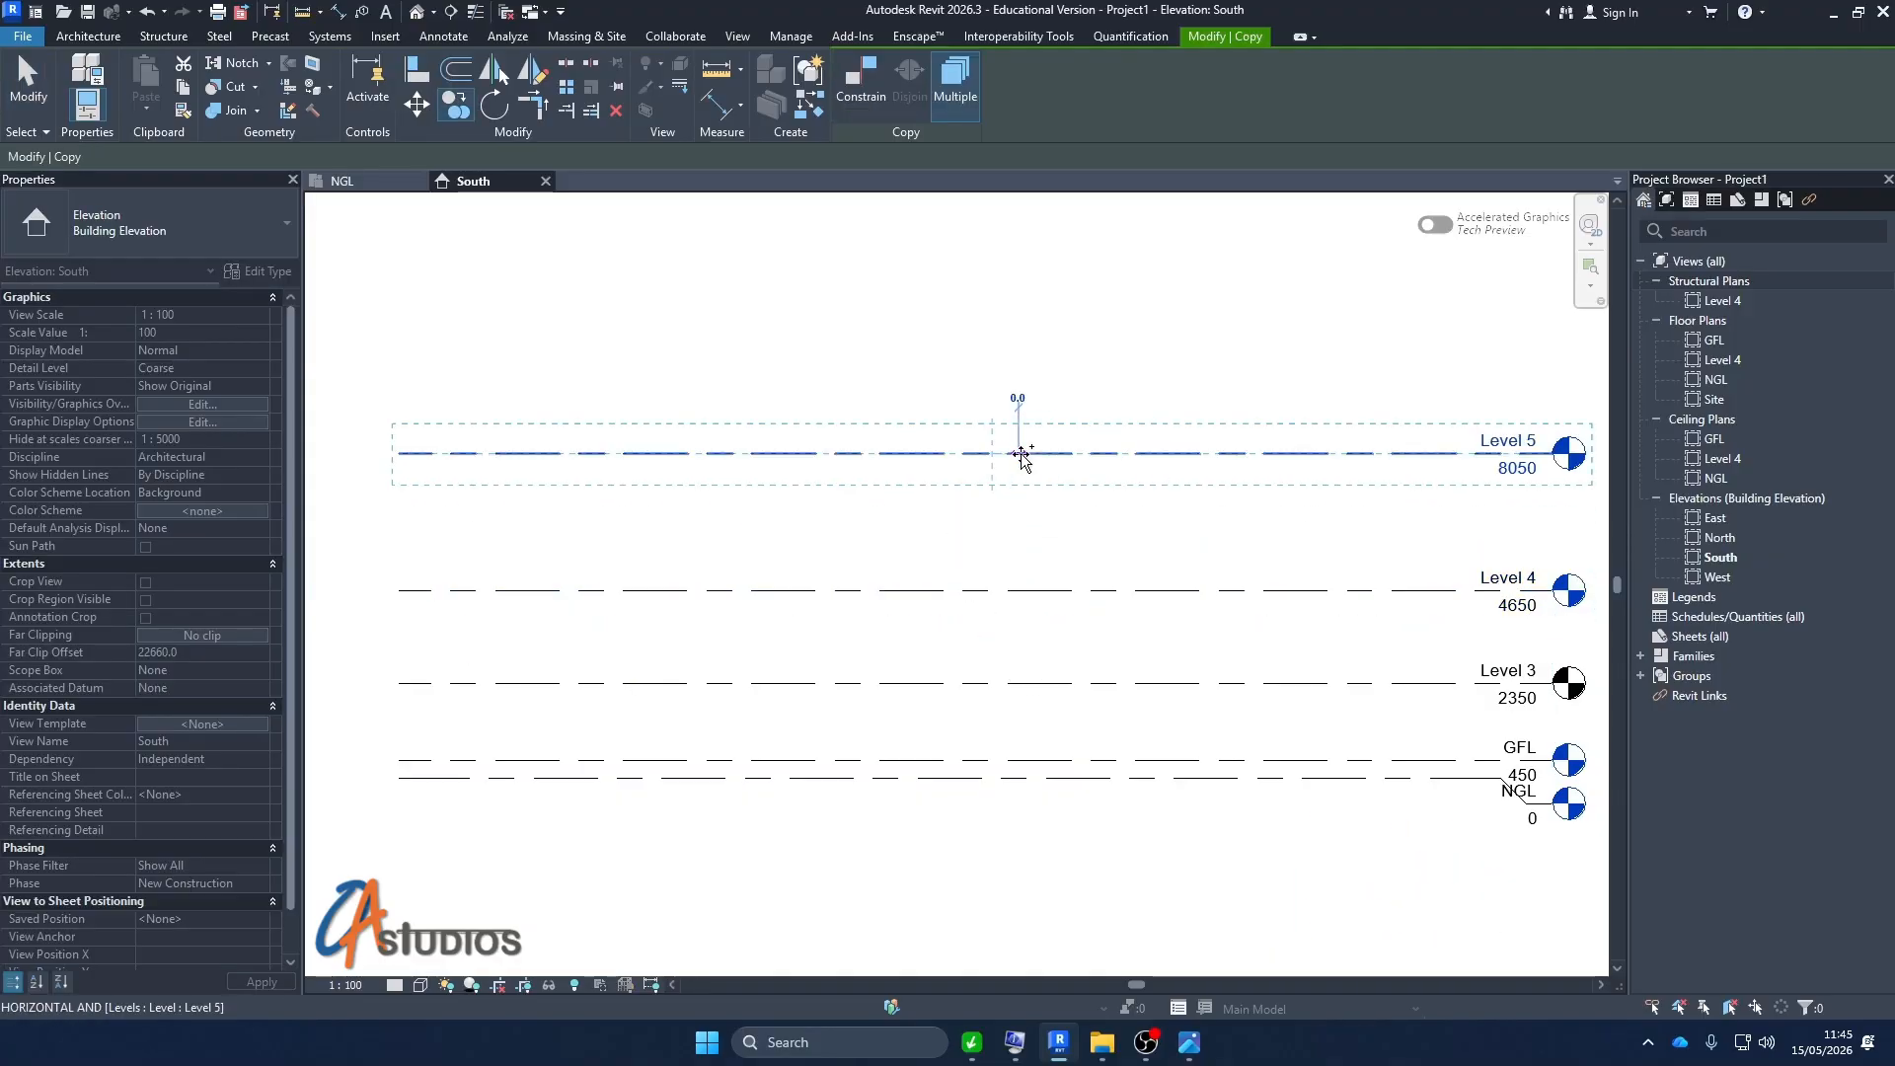
key(Escape)
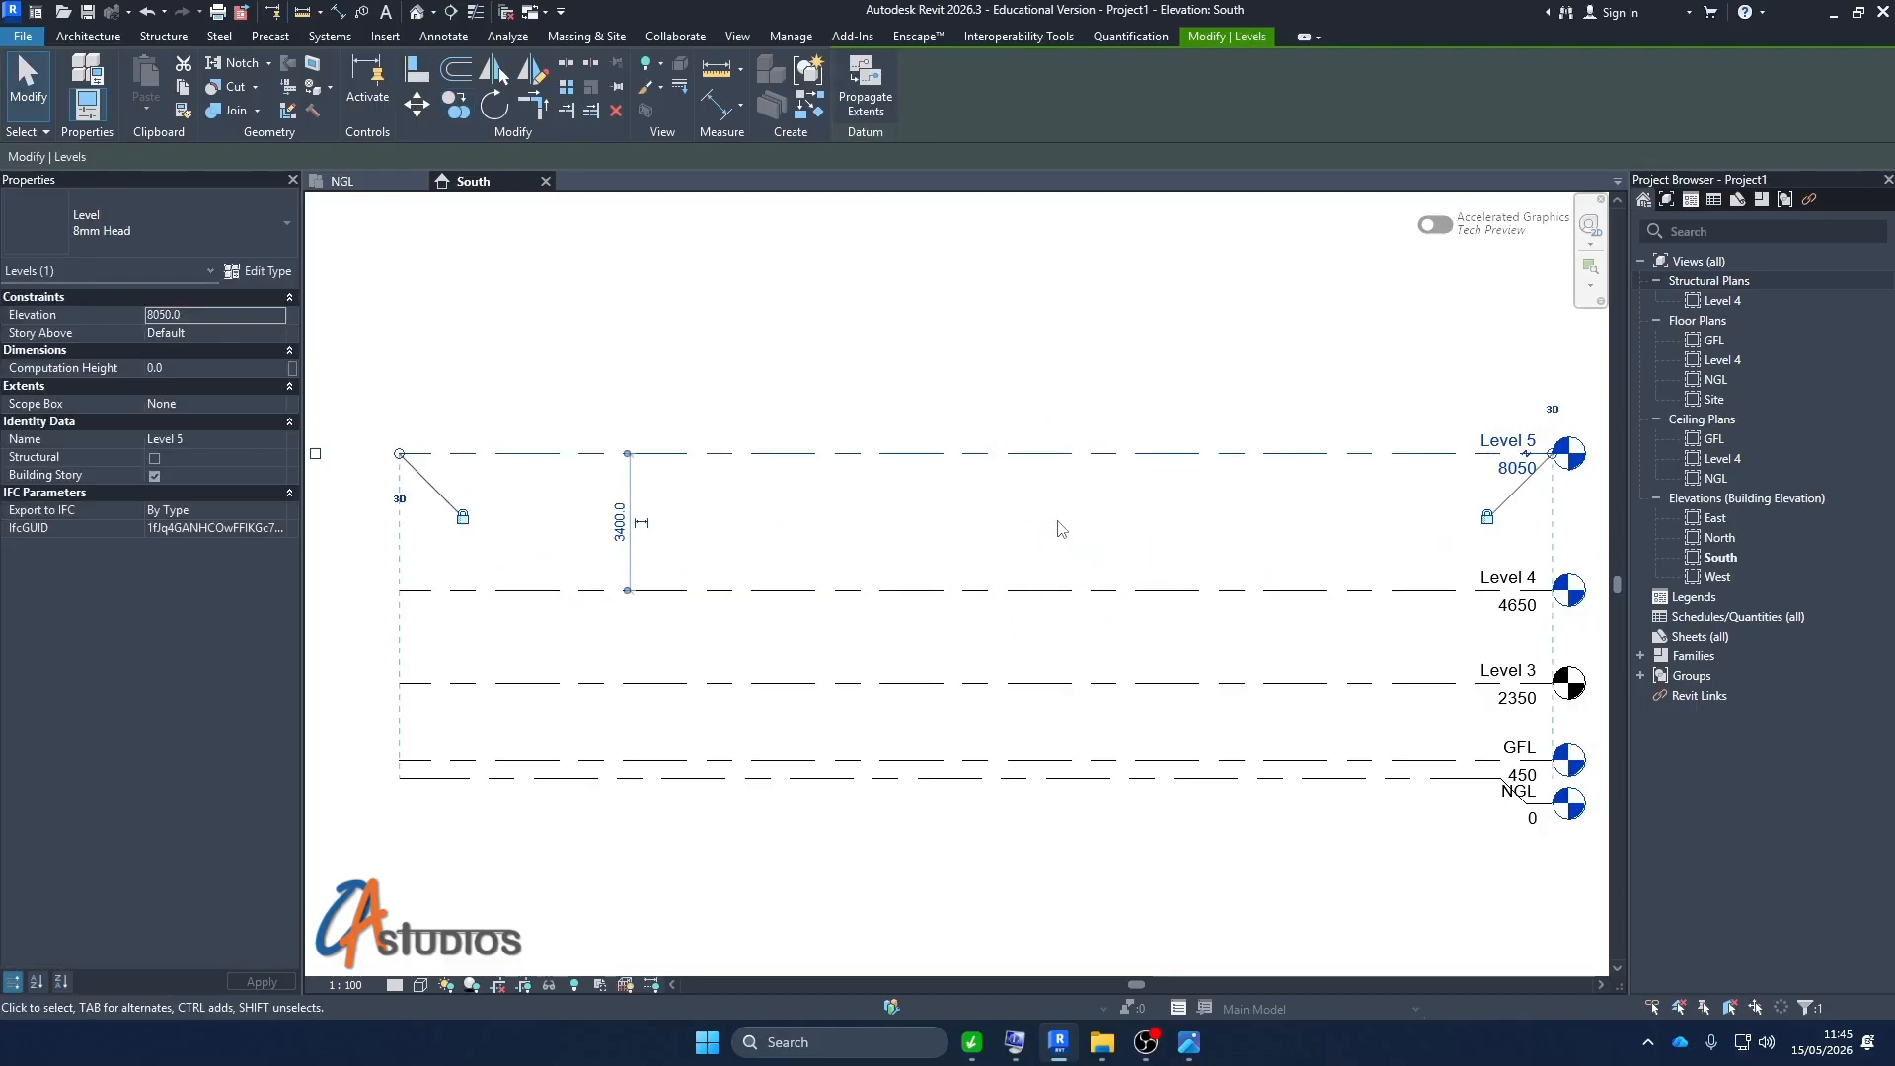
key(Escape)
Rename the level directly above GFL as 1FL
scroll(1491, 460, up, 1)
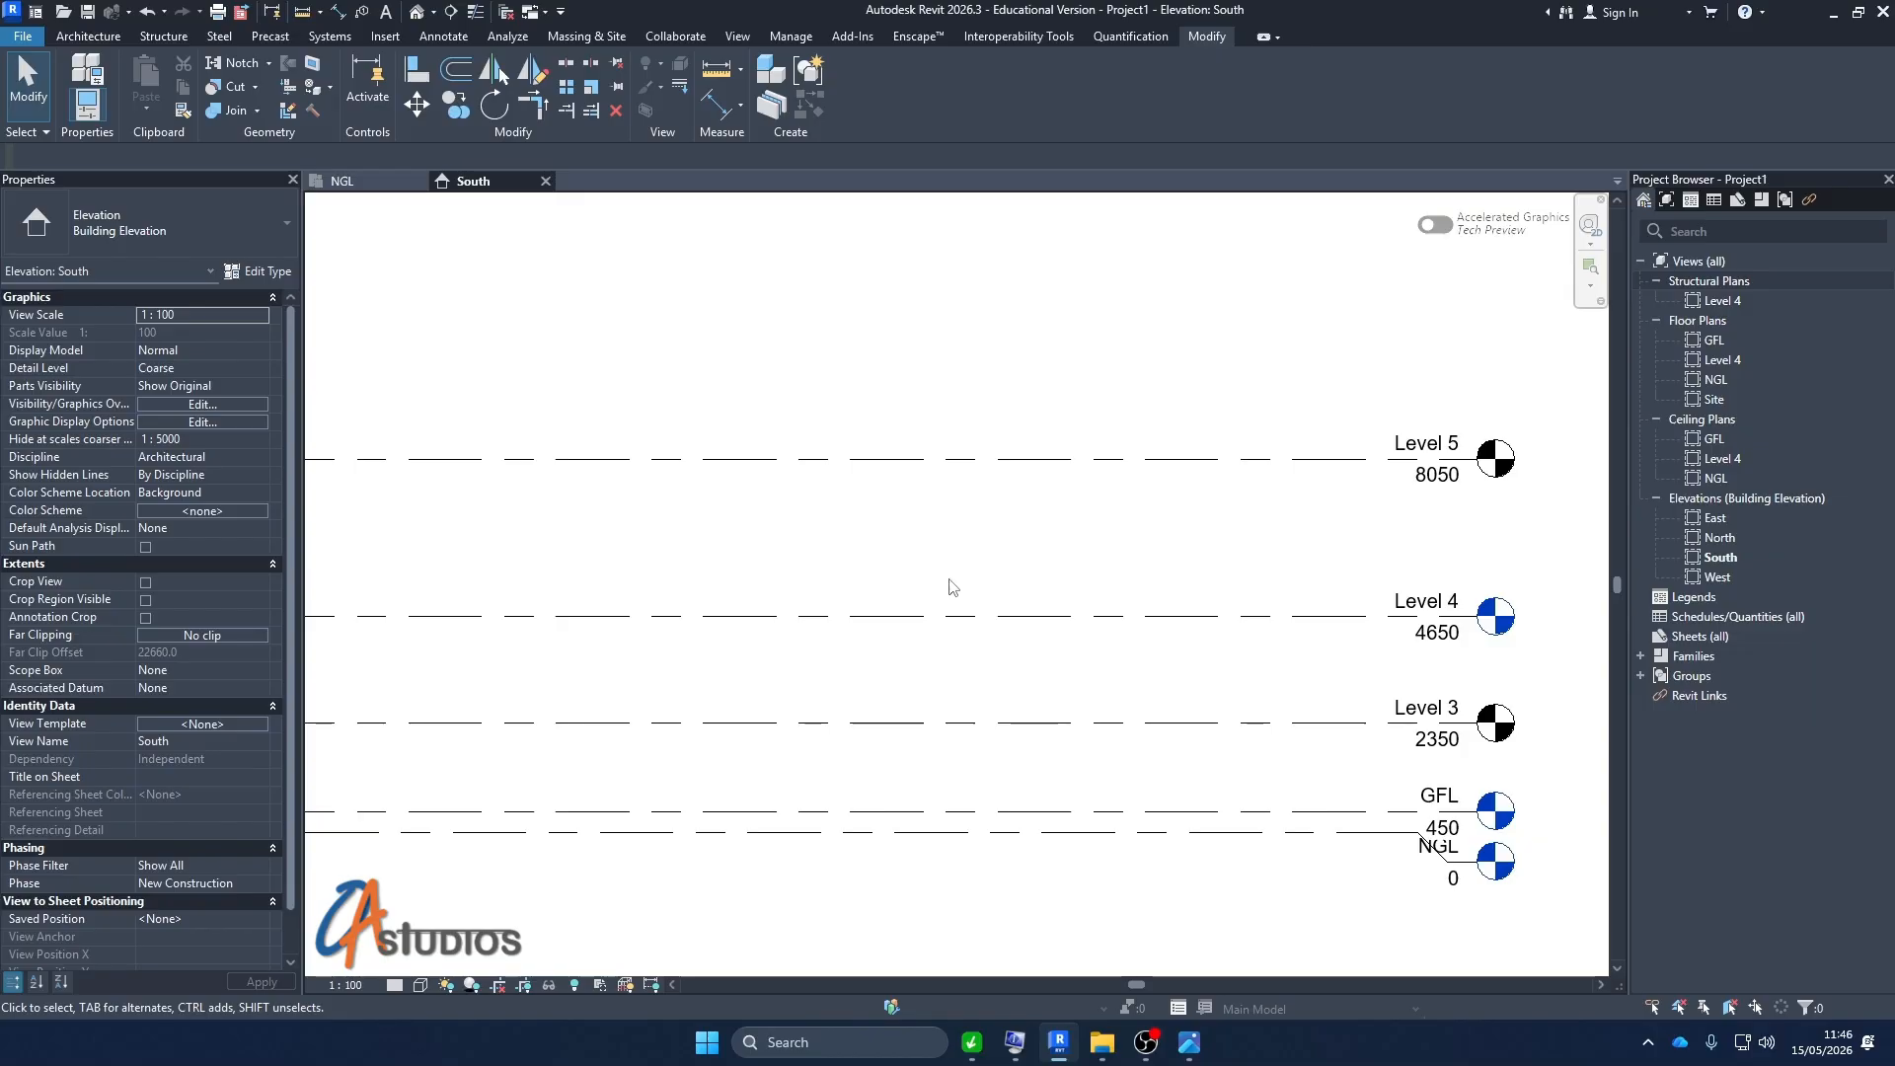
scroll(927, 577, down, 2)
scroll(558, 524, up, 1)
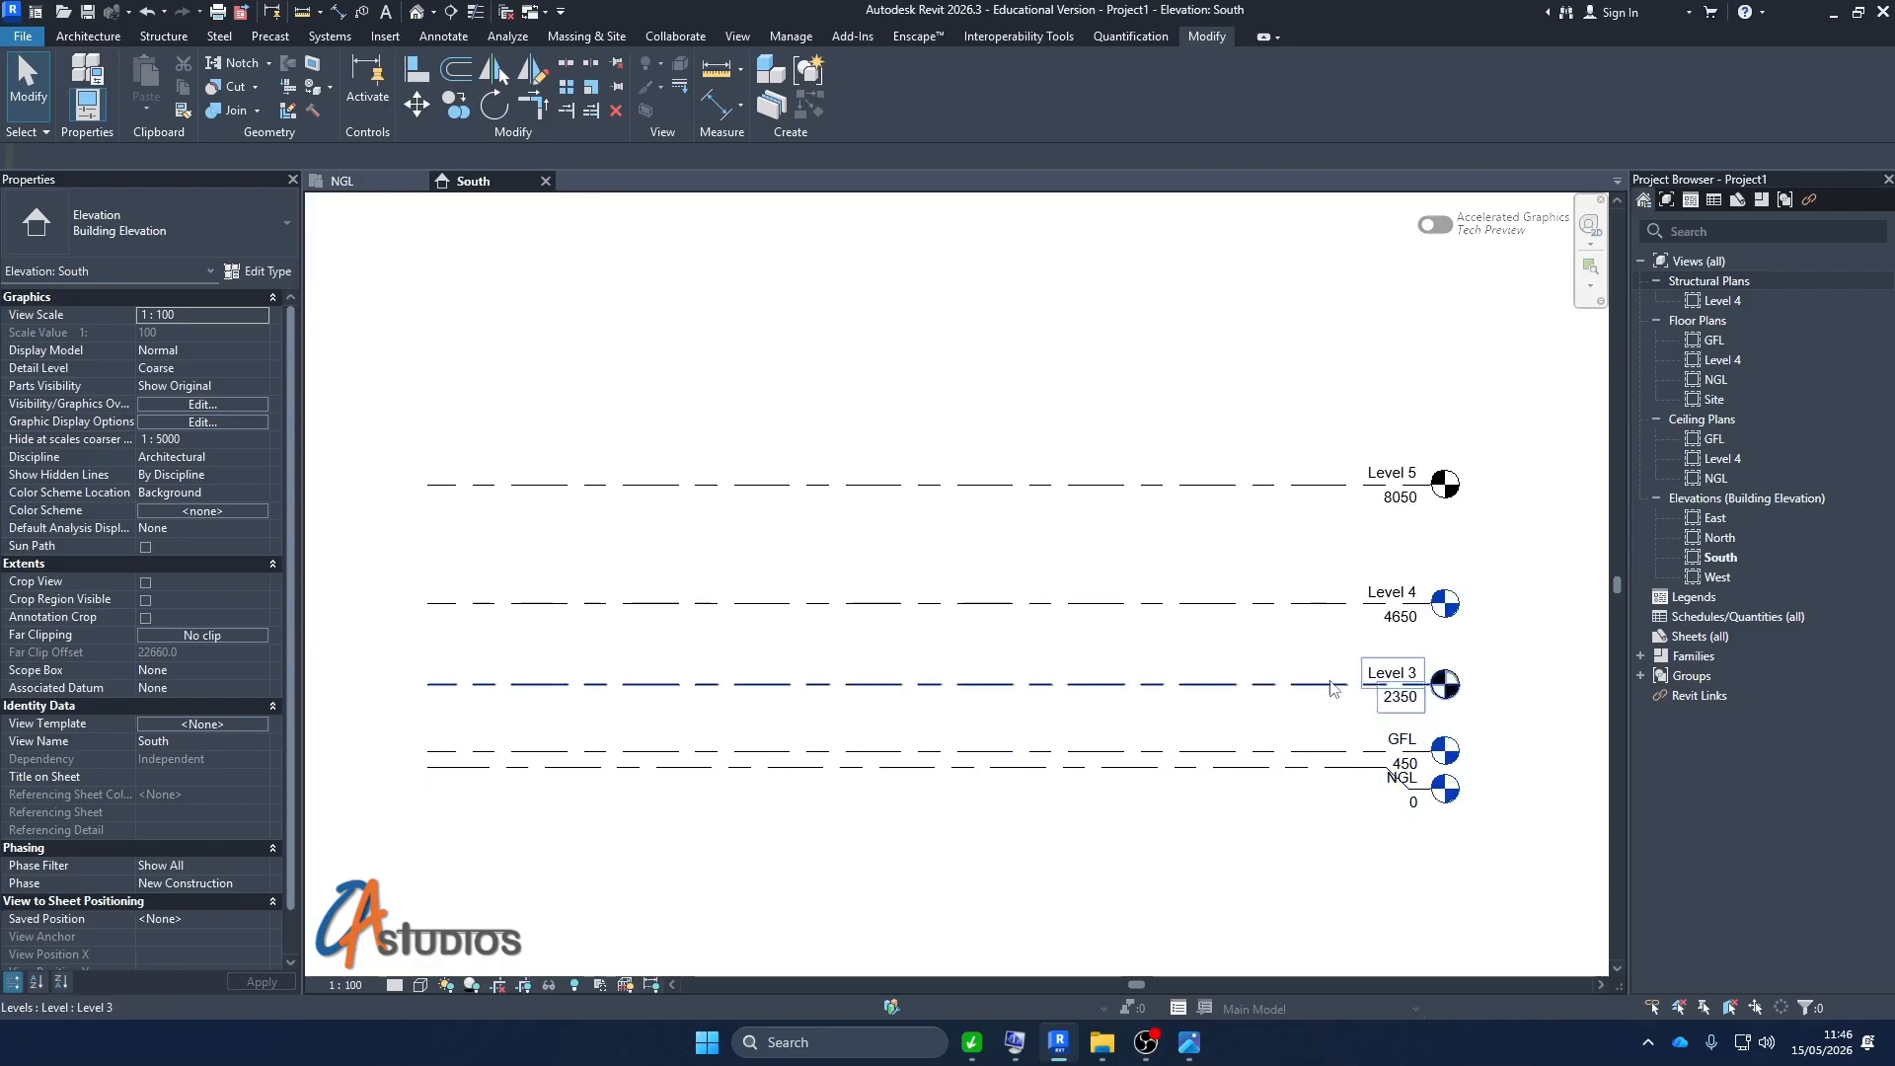
scroll(1333, 688, up, 2)
click(1400, 651)
click(1400, 652)
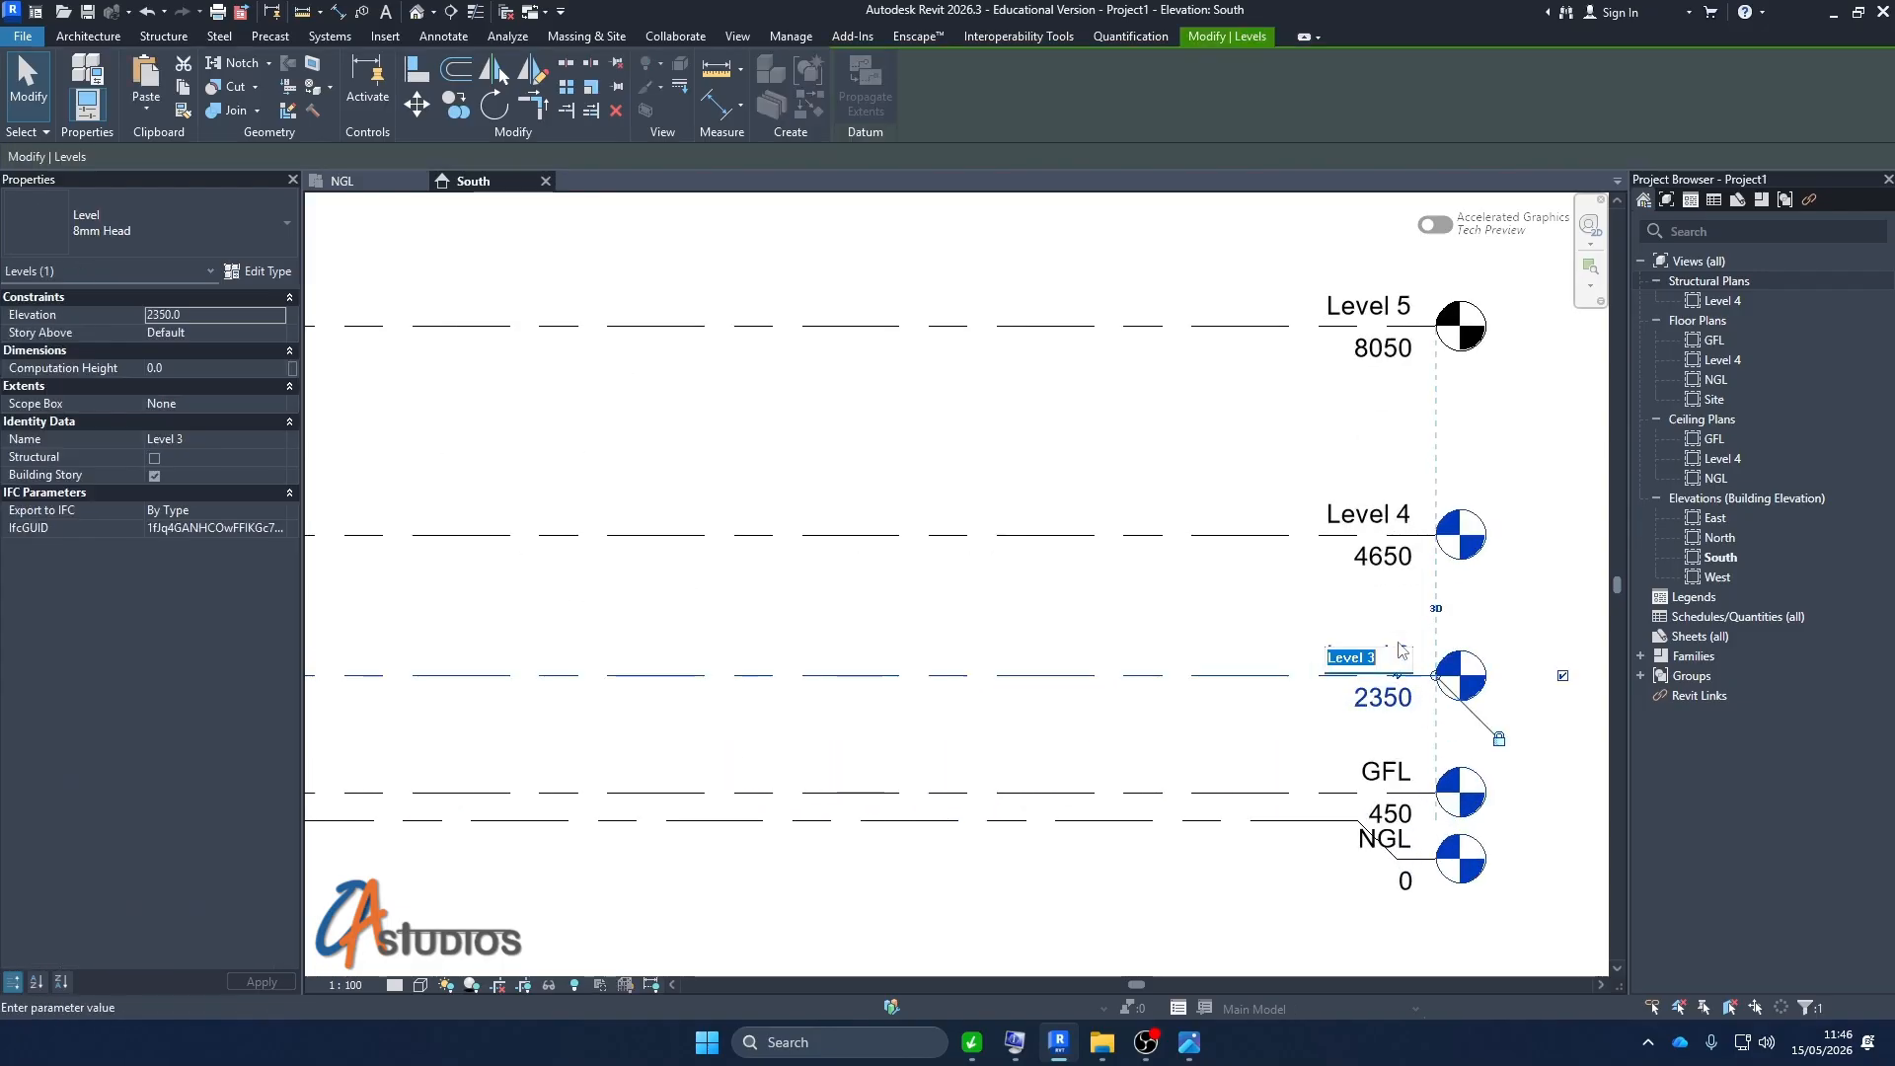
text(1FL)
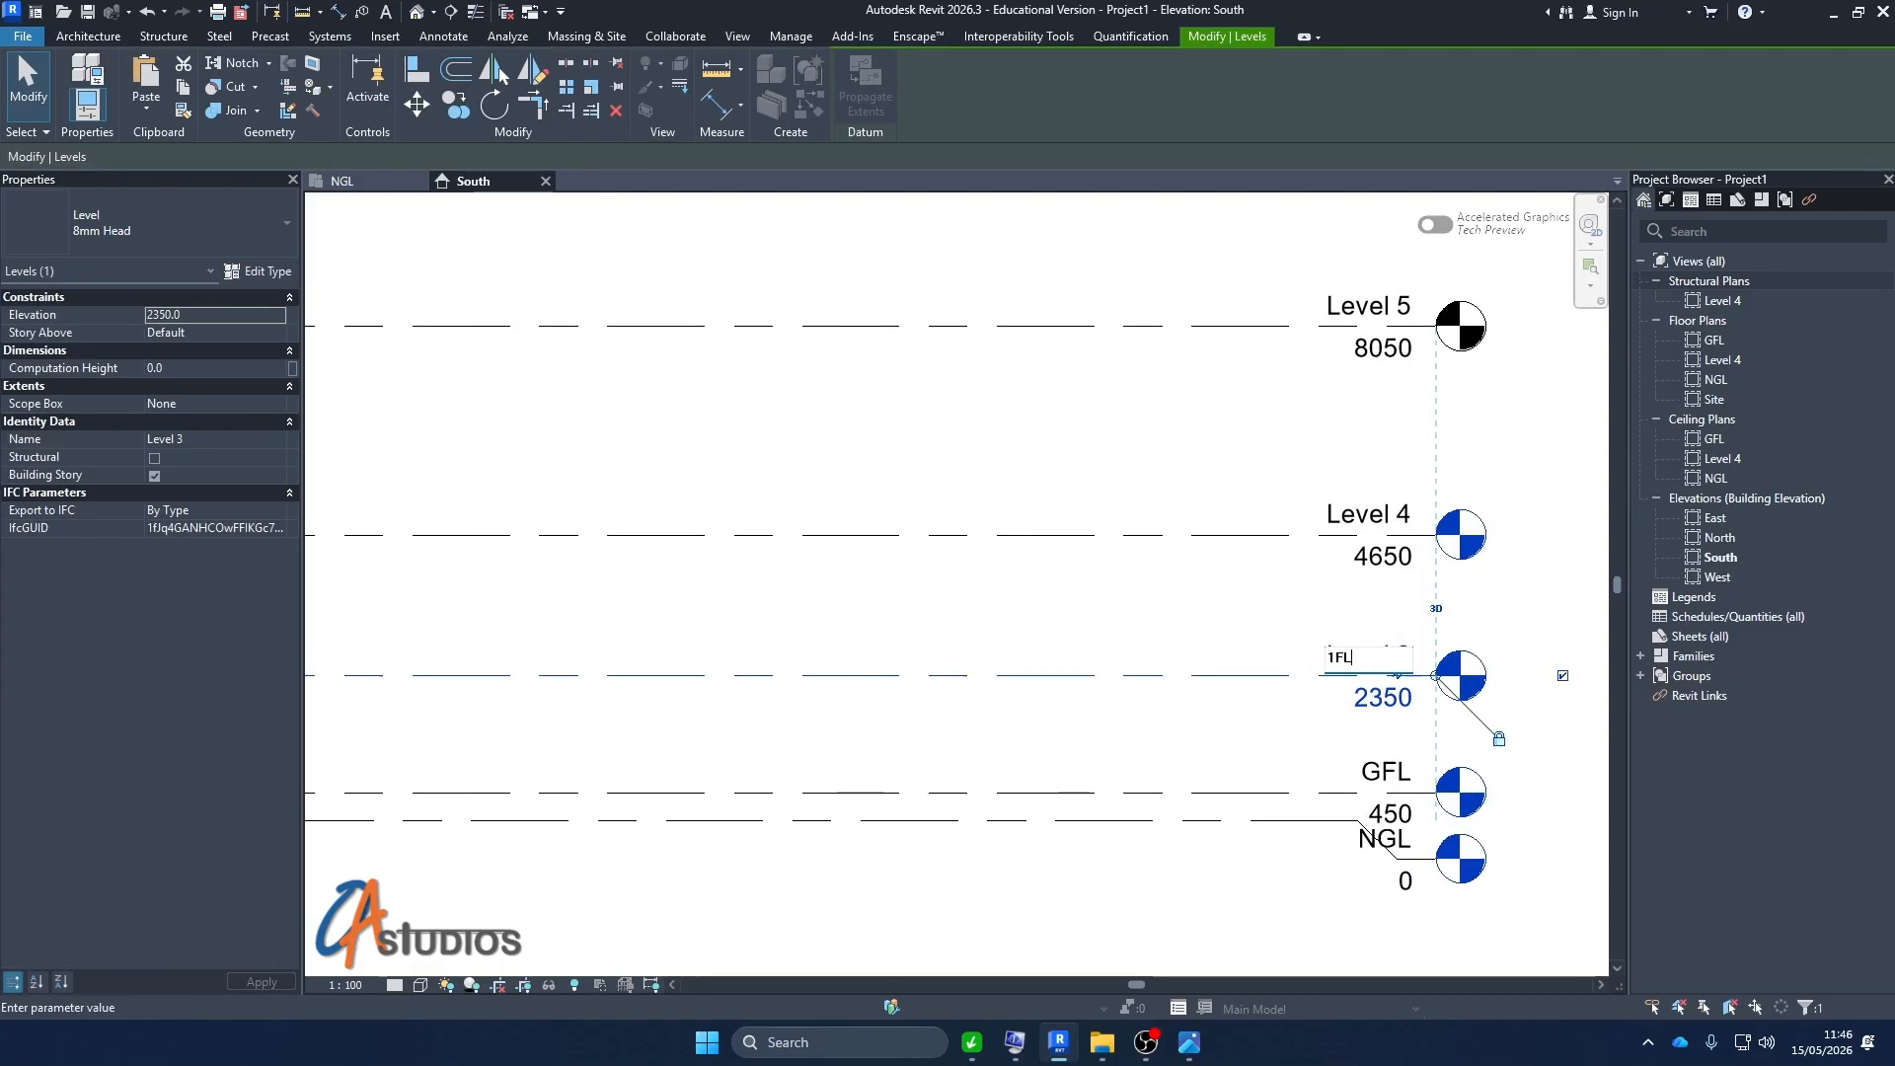
key(Return)
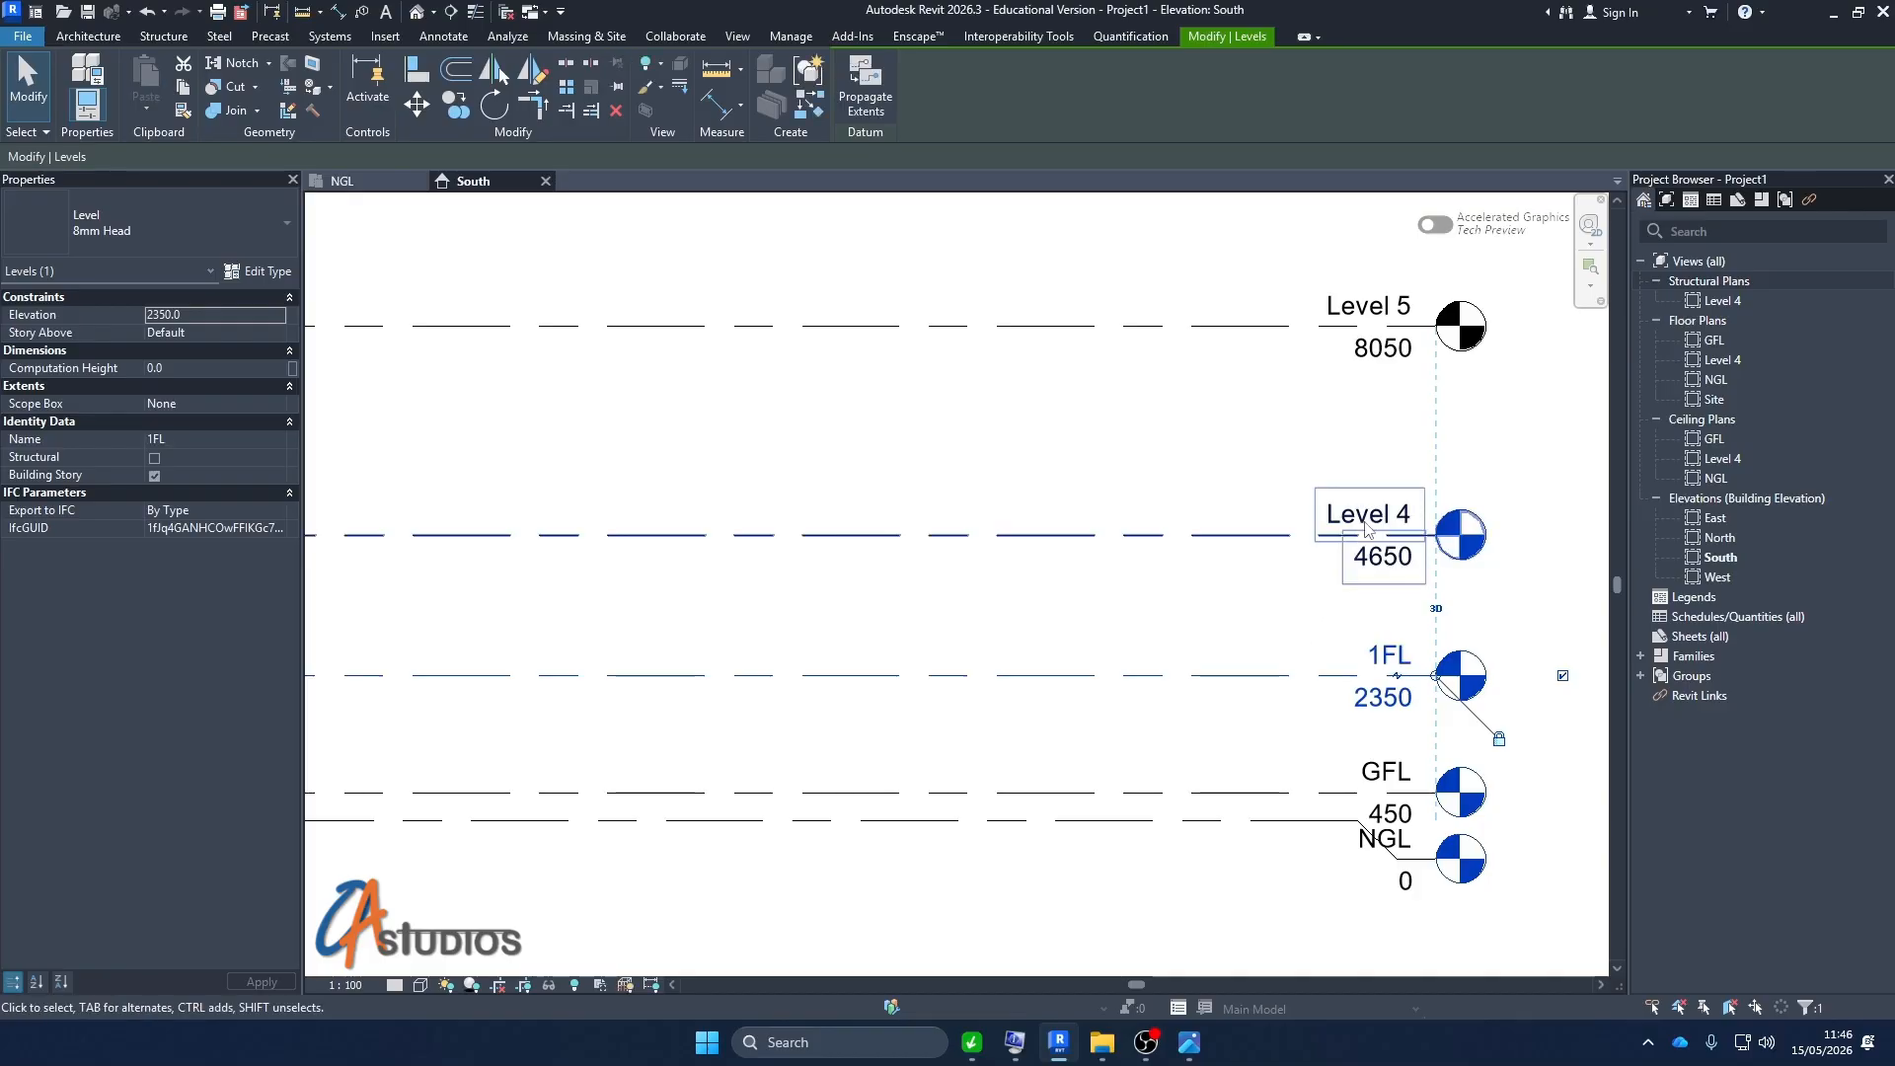
Rename the level directly above 1FL as WPL, including its corresponding views
click(1372, 516)
click(1372, 516)
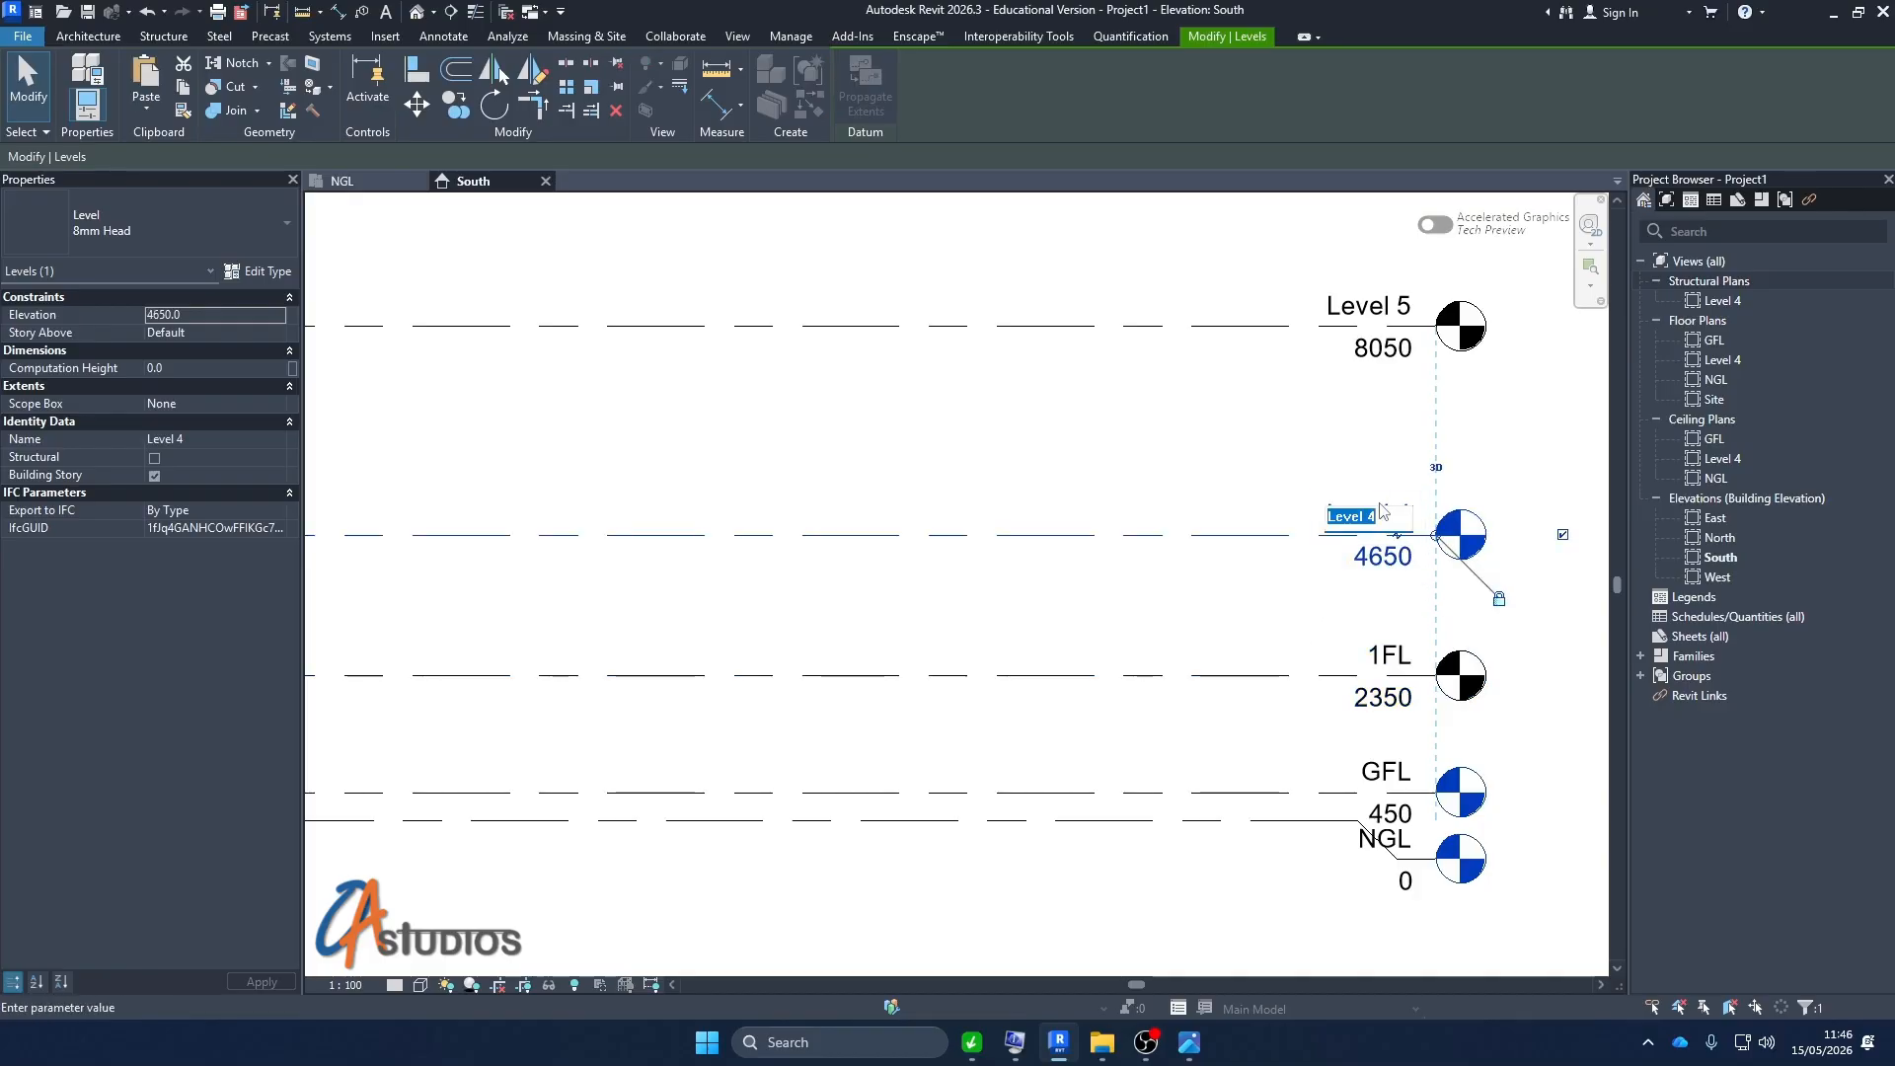
text(WPL)
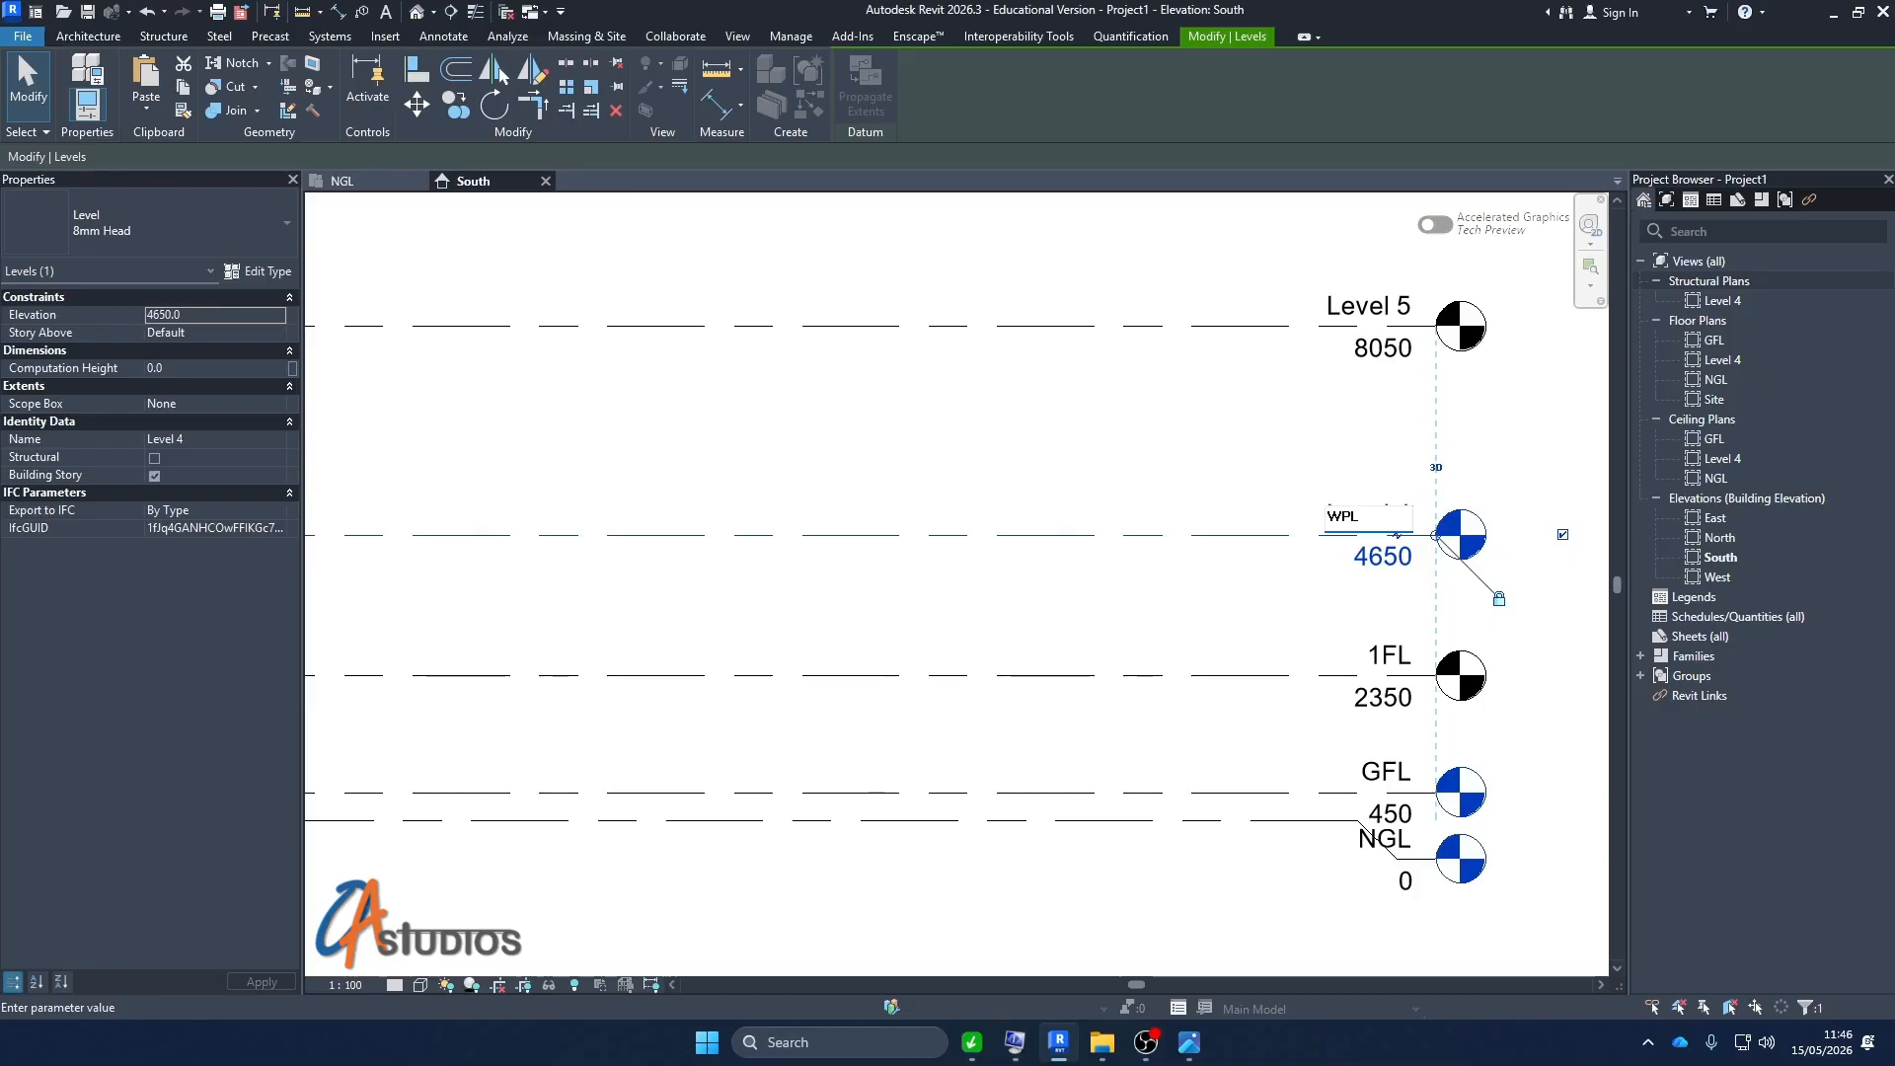
key(Return)
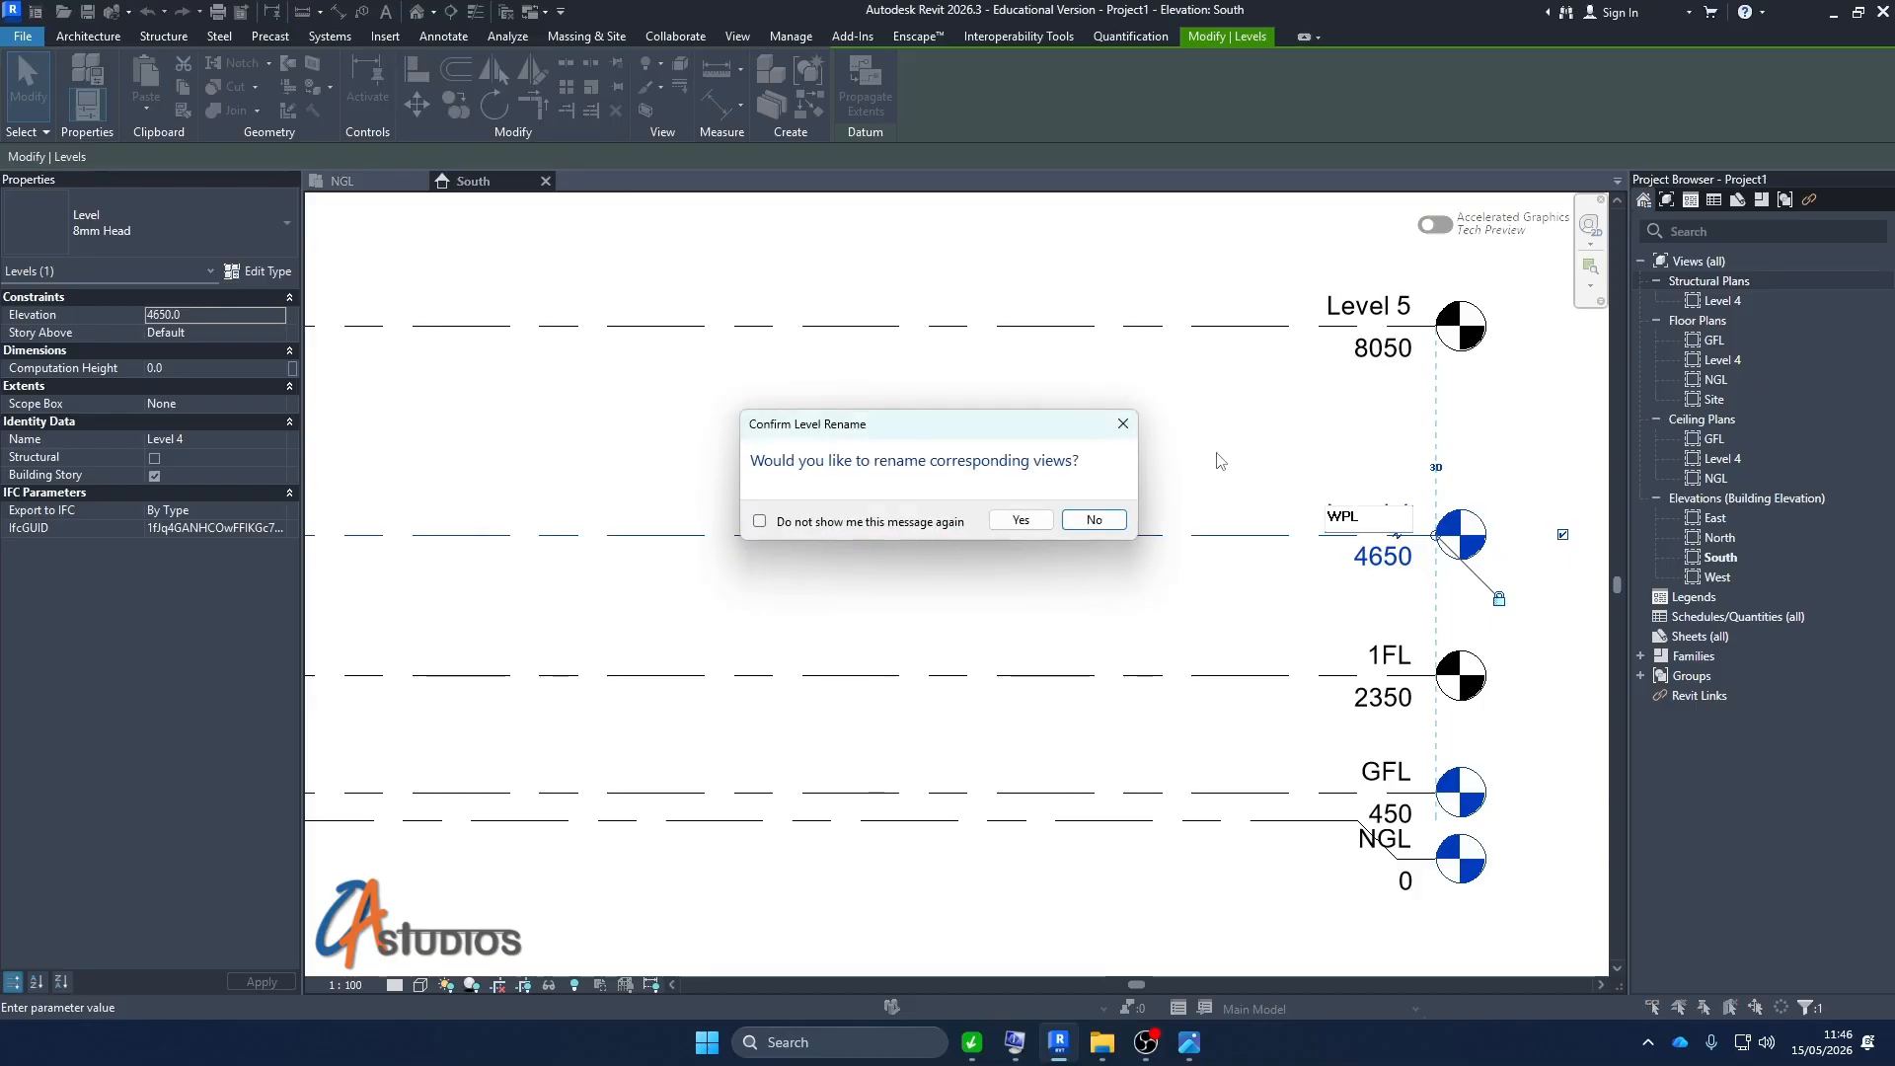
click(1020, 519)
click(1249, 467)
Rename the topmost level as PWL
scroll(1092, 529, down, 2)
click(1273, 379)
click(1272, 375)
text(PP)
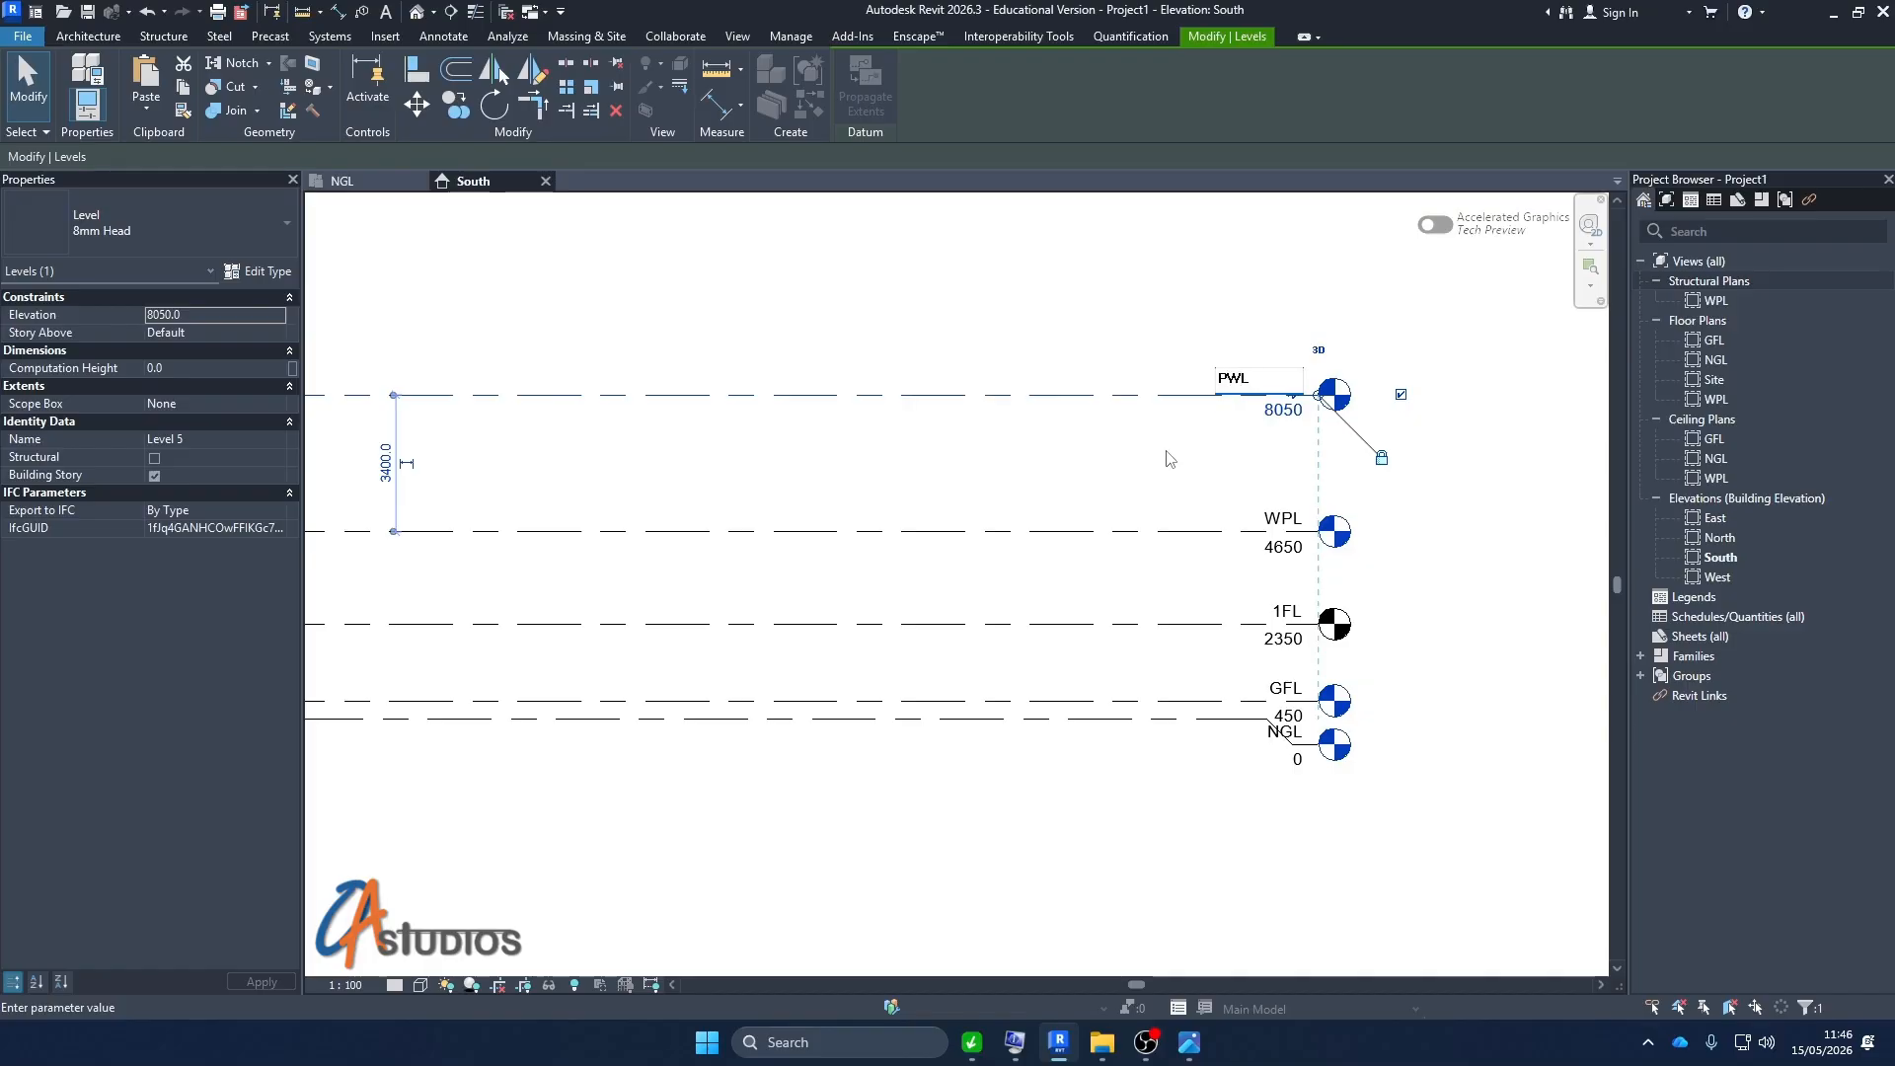
key(Return)
click(1114, 366)
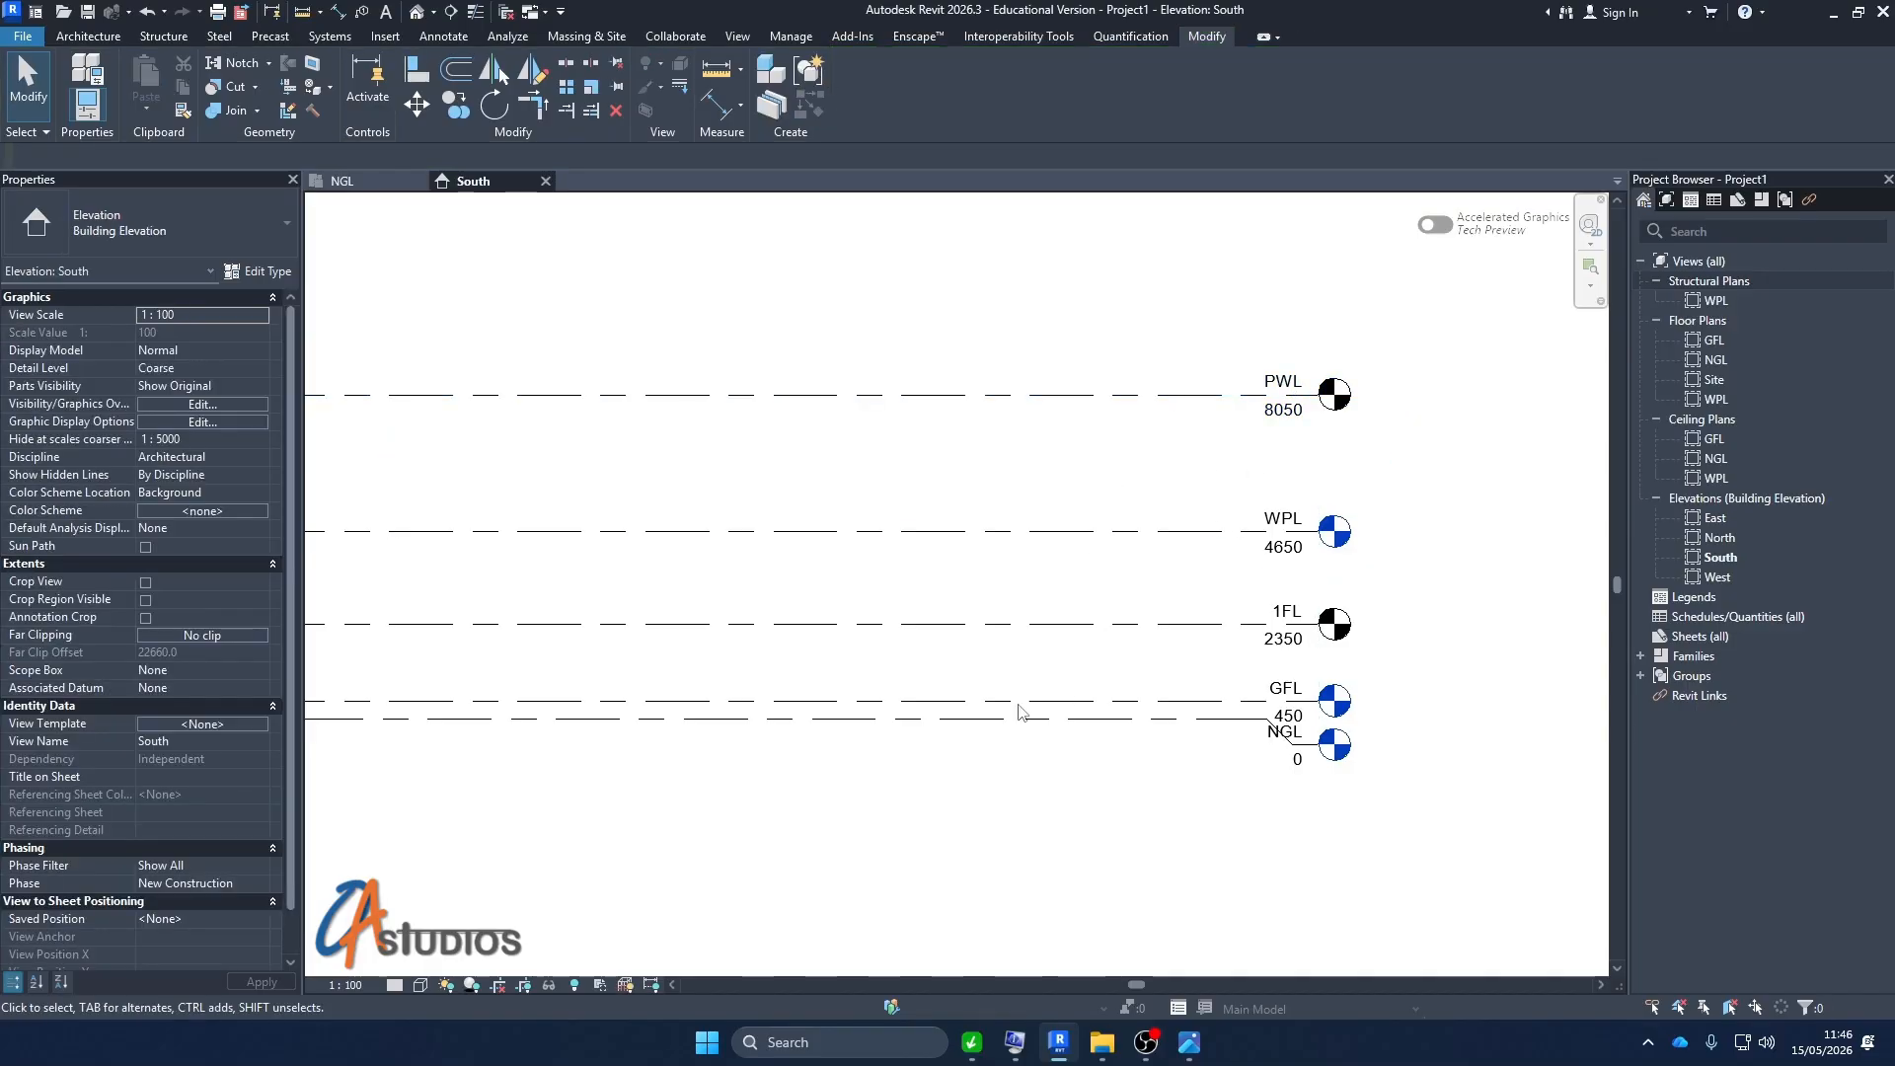
Place a continuous aligned dimension string across the NGL, GFL, 1FL, WPL and PWL level lines
scroll(1009, 713, up, 1)
scroll(1192, 718, down, 1)
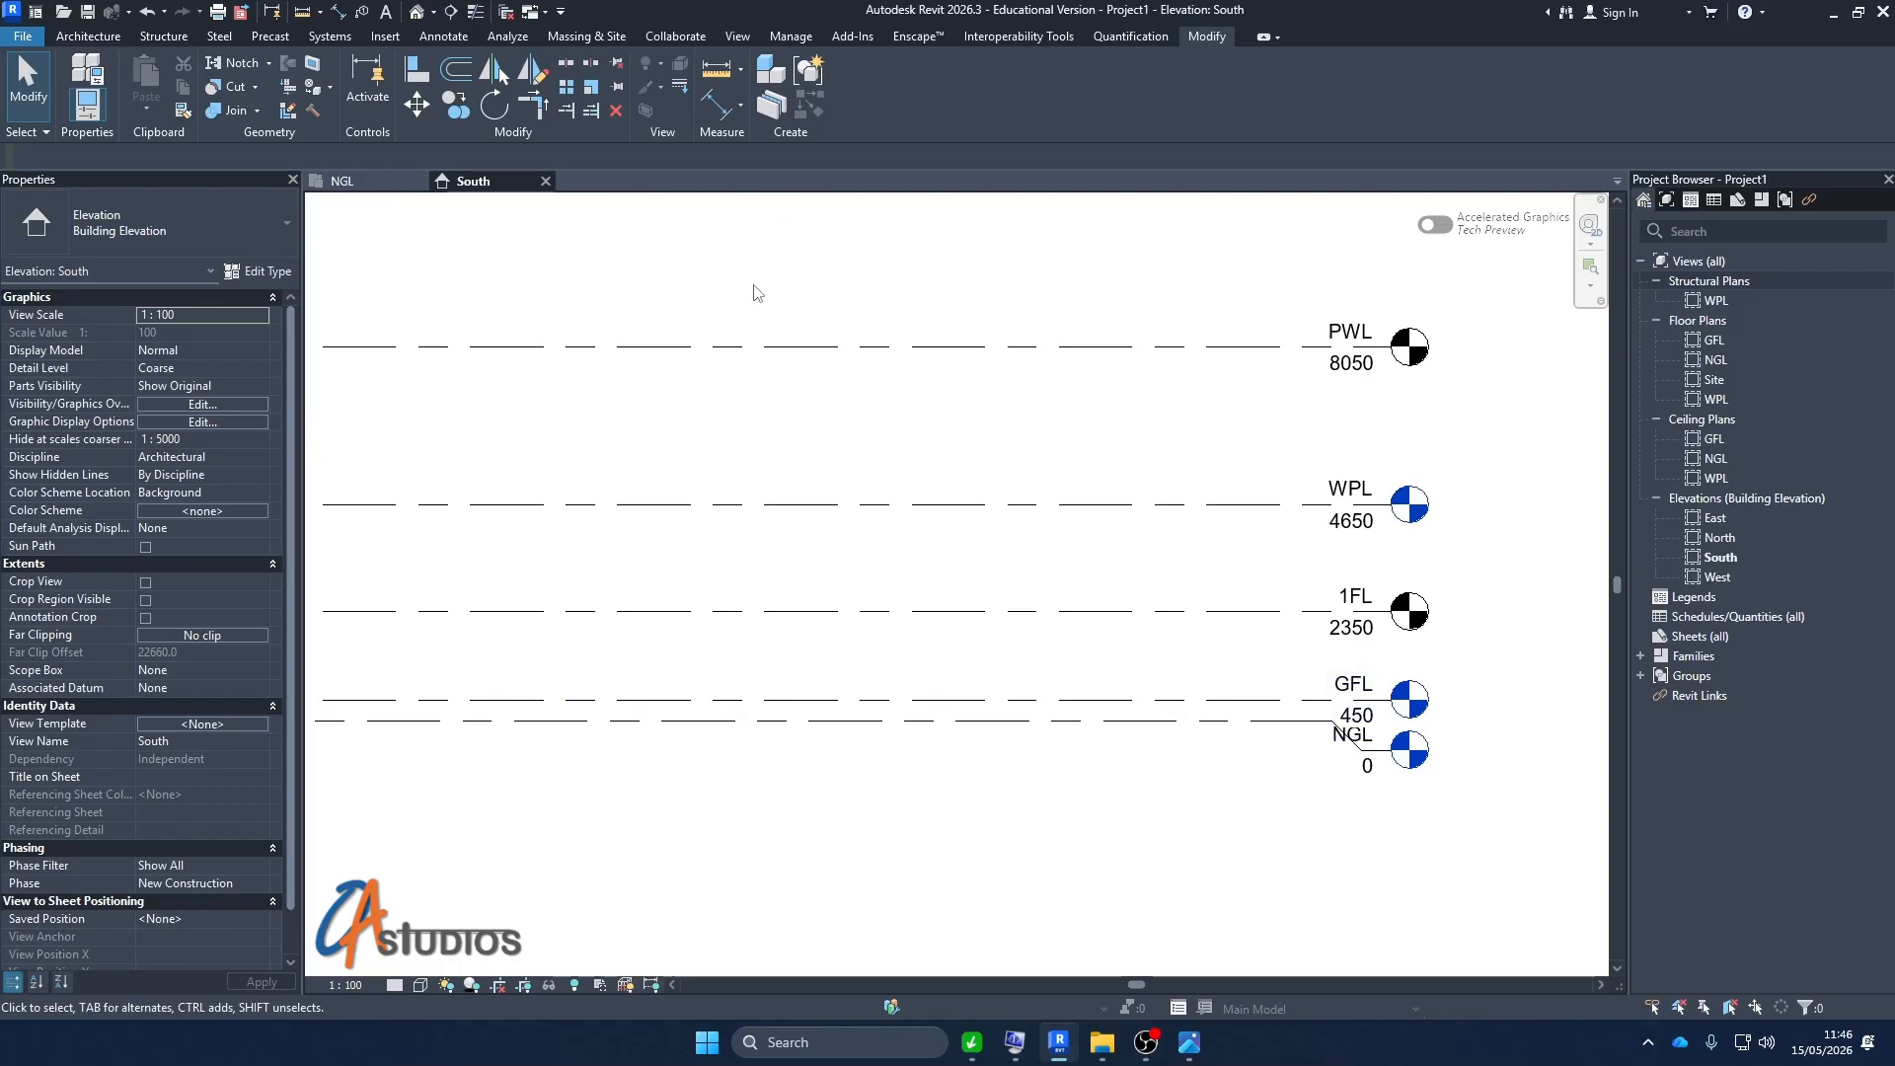
scroll(833, 313, down, 2)
scroll(592, 384, down, 1)
scroll(496, 384, up, 2)
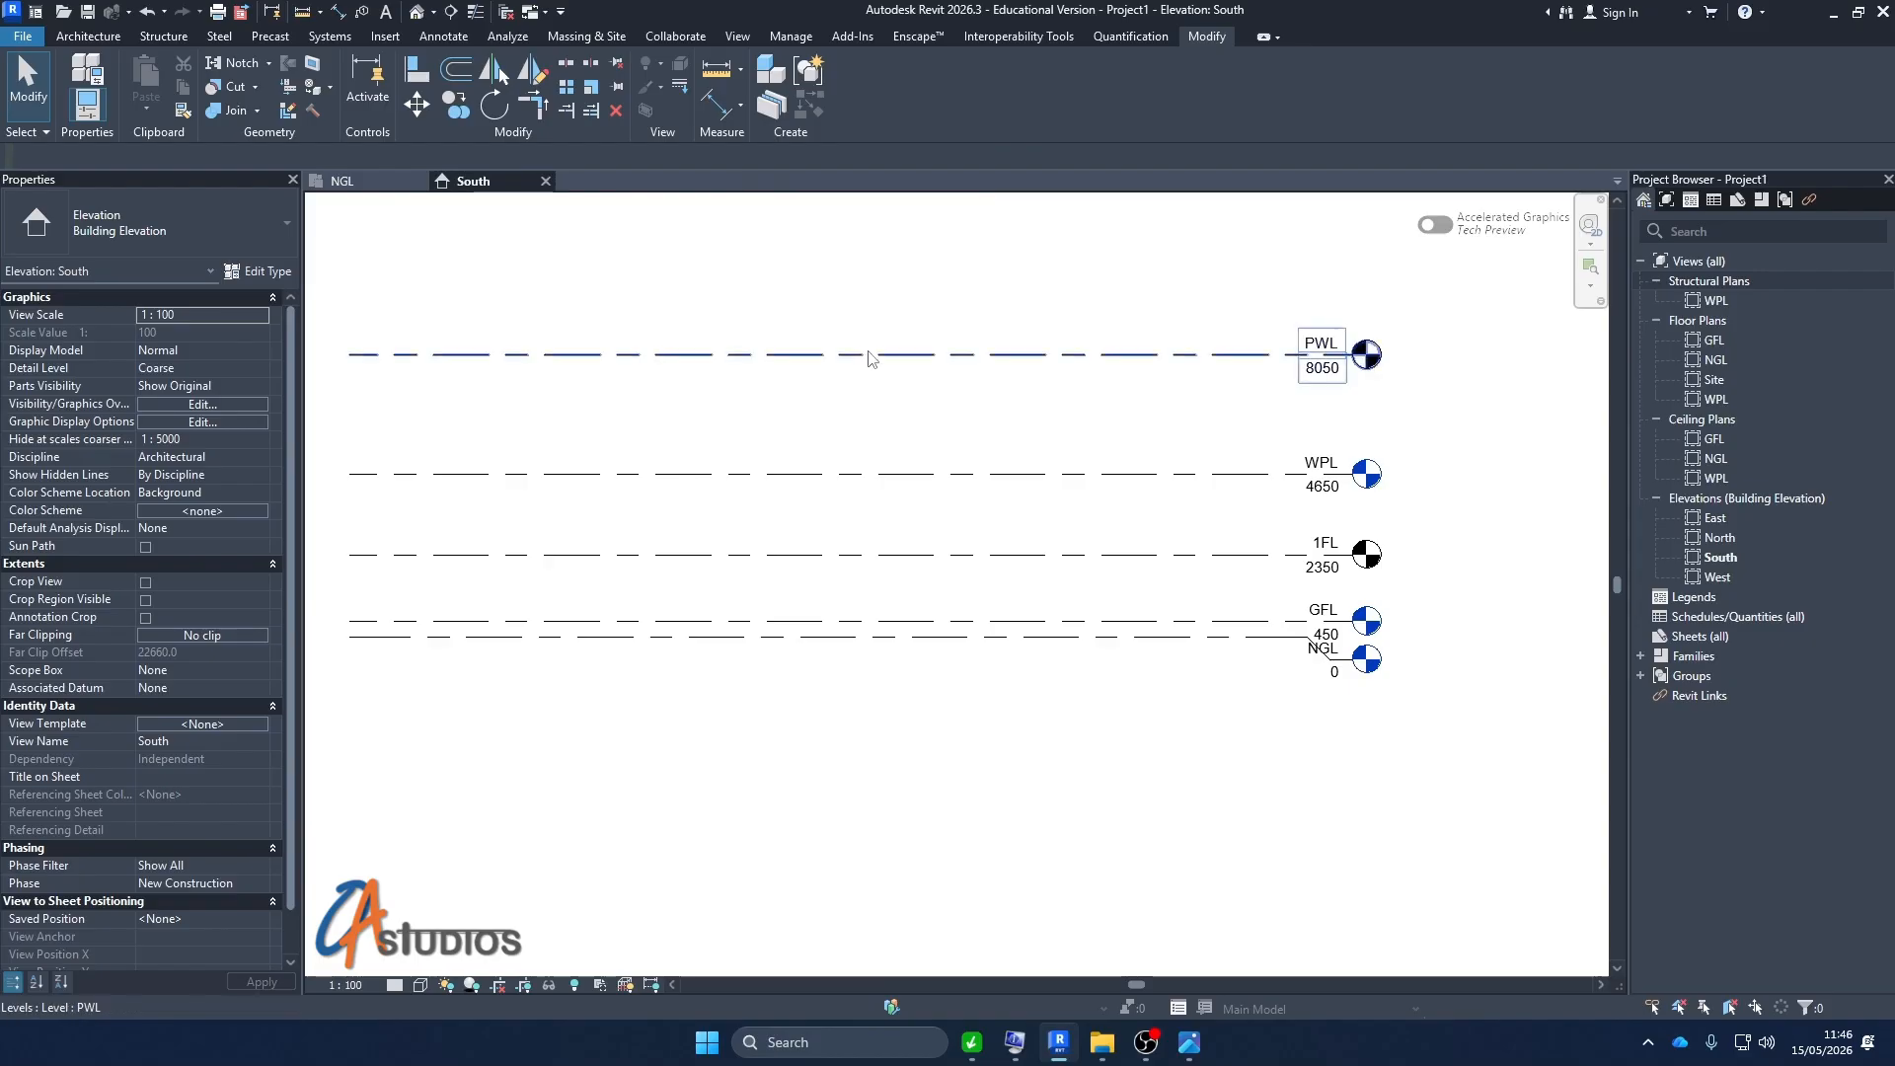
click(716, 104)
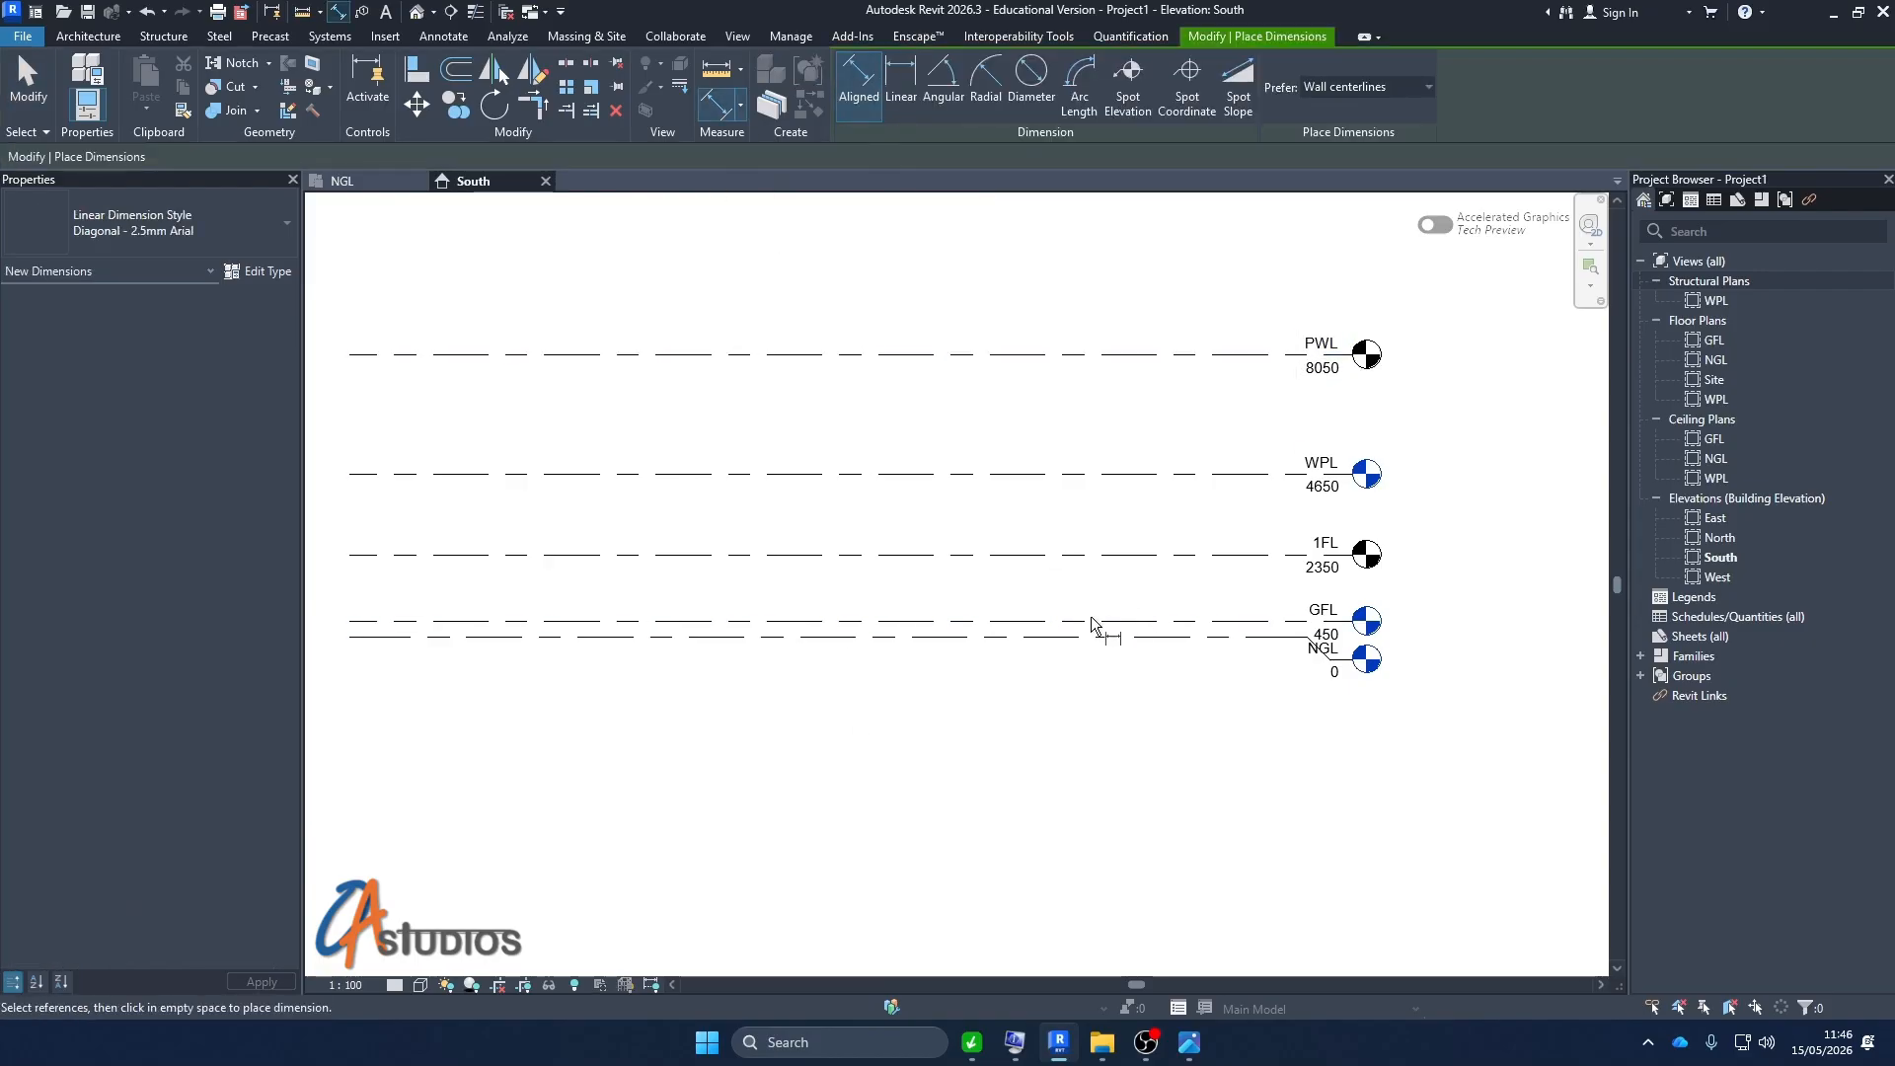
scroll(1049, 636, up, 2)
click(1039, 624)
click(987, 647)
click(931, 521)
click(946, 400)
click(947, 221)
scroll(930, 503, down, 3)
scroll(916, 371, up, 2)
click(913, 377)
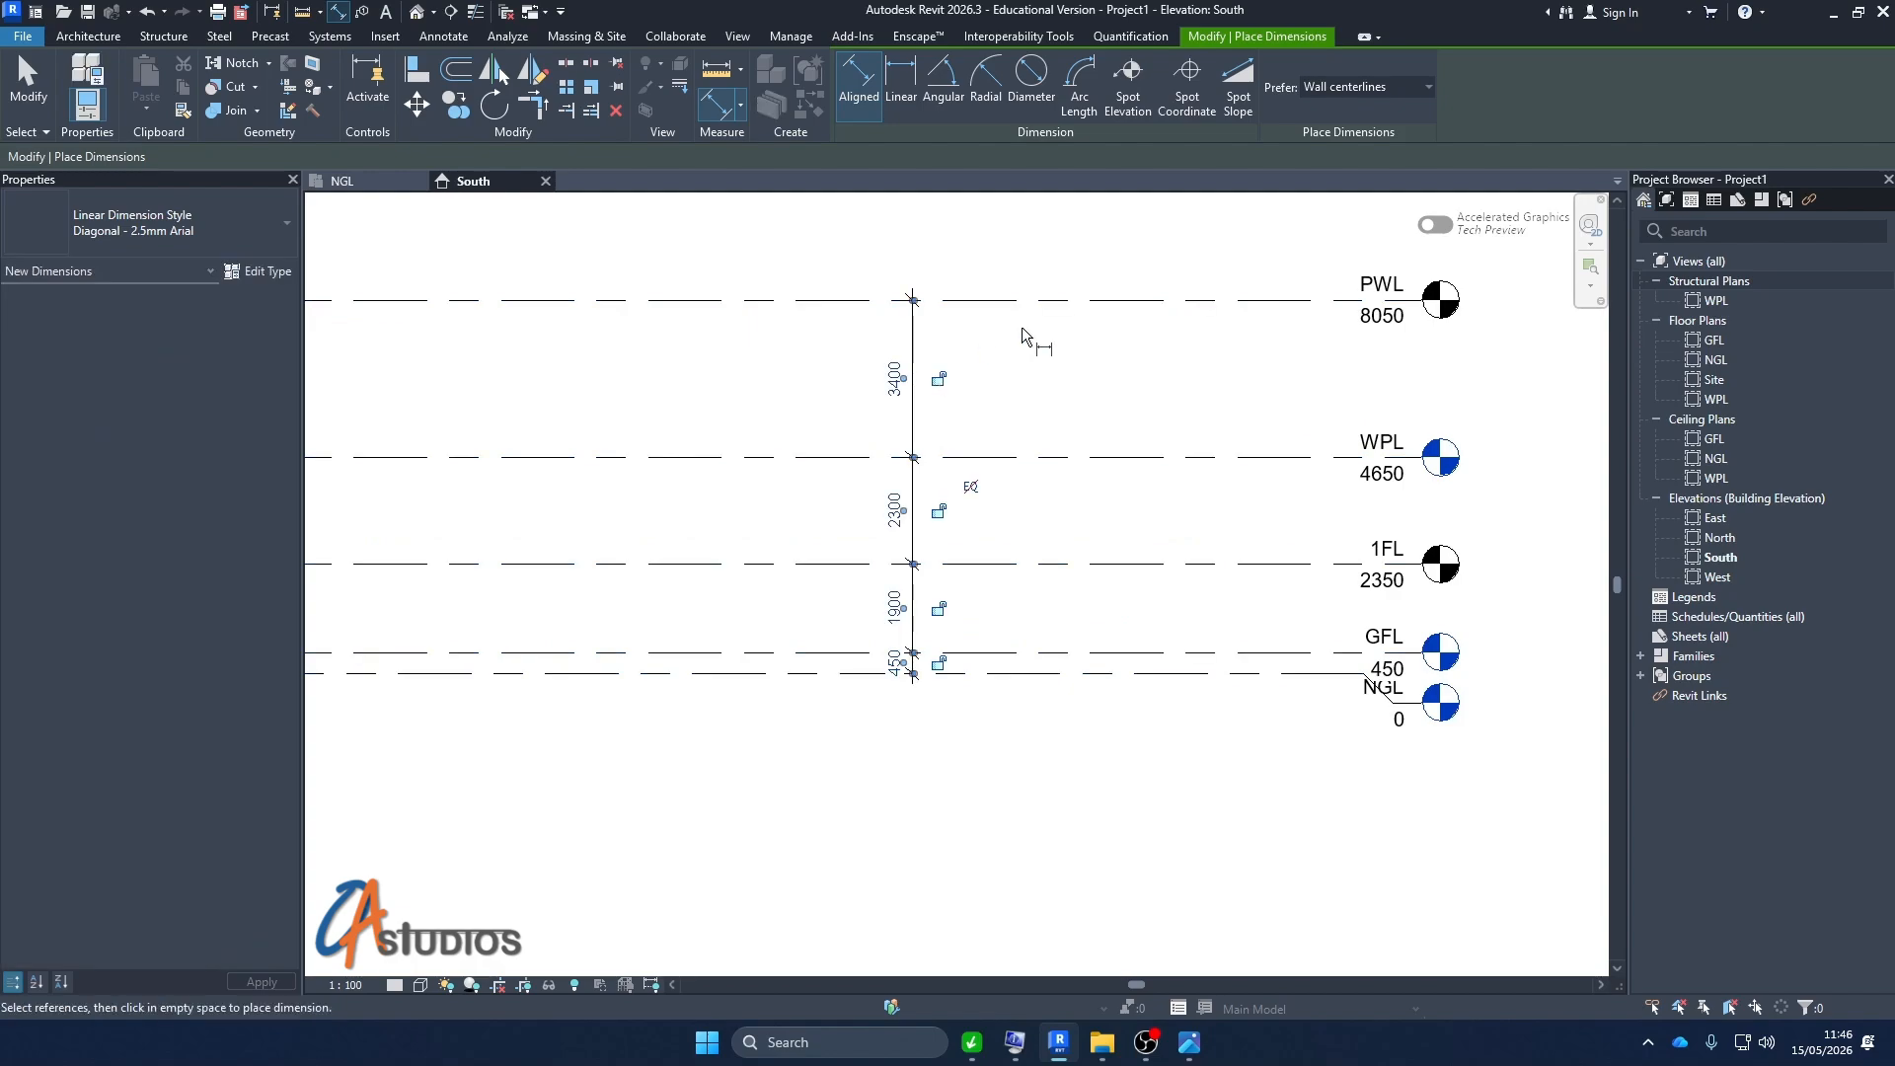
key(Escape)
key(Escape)
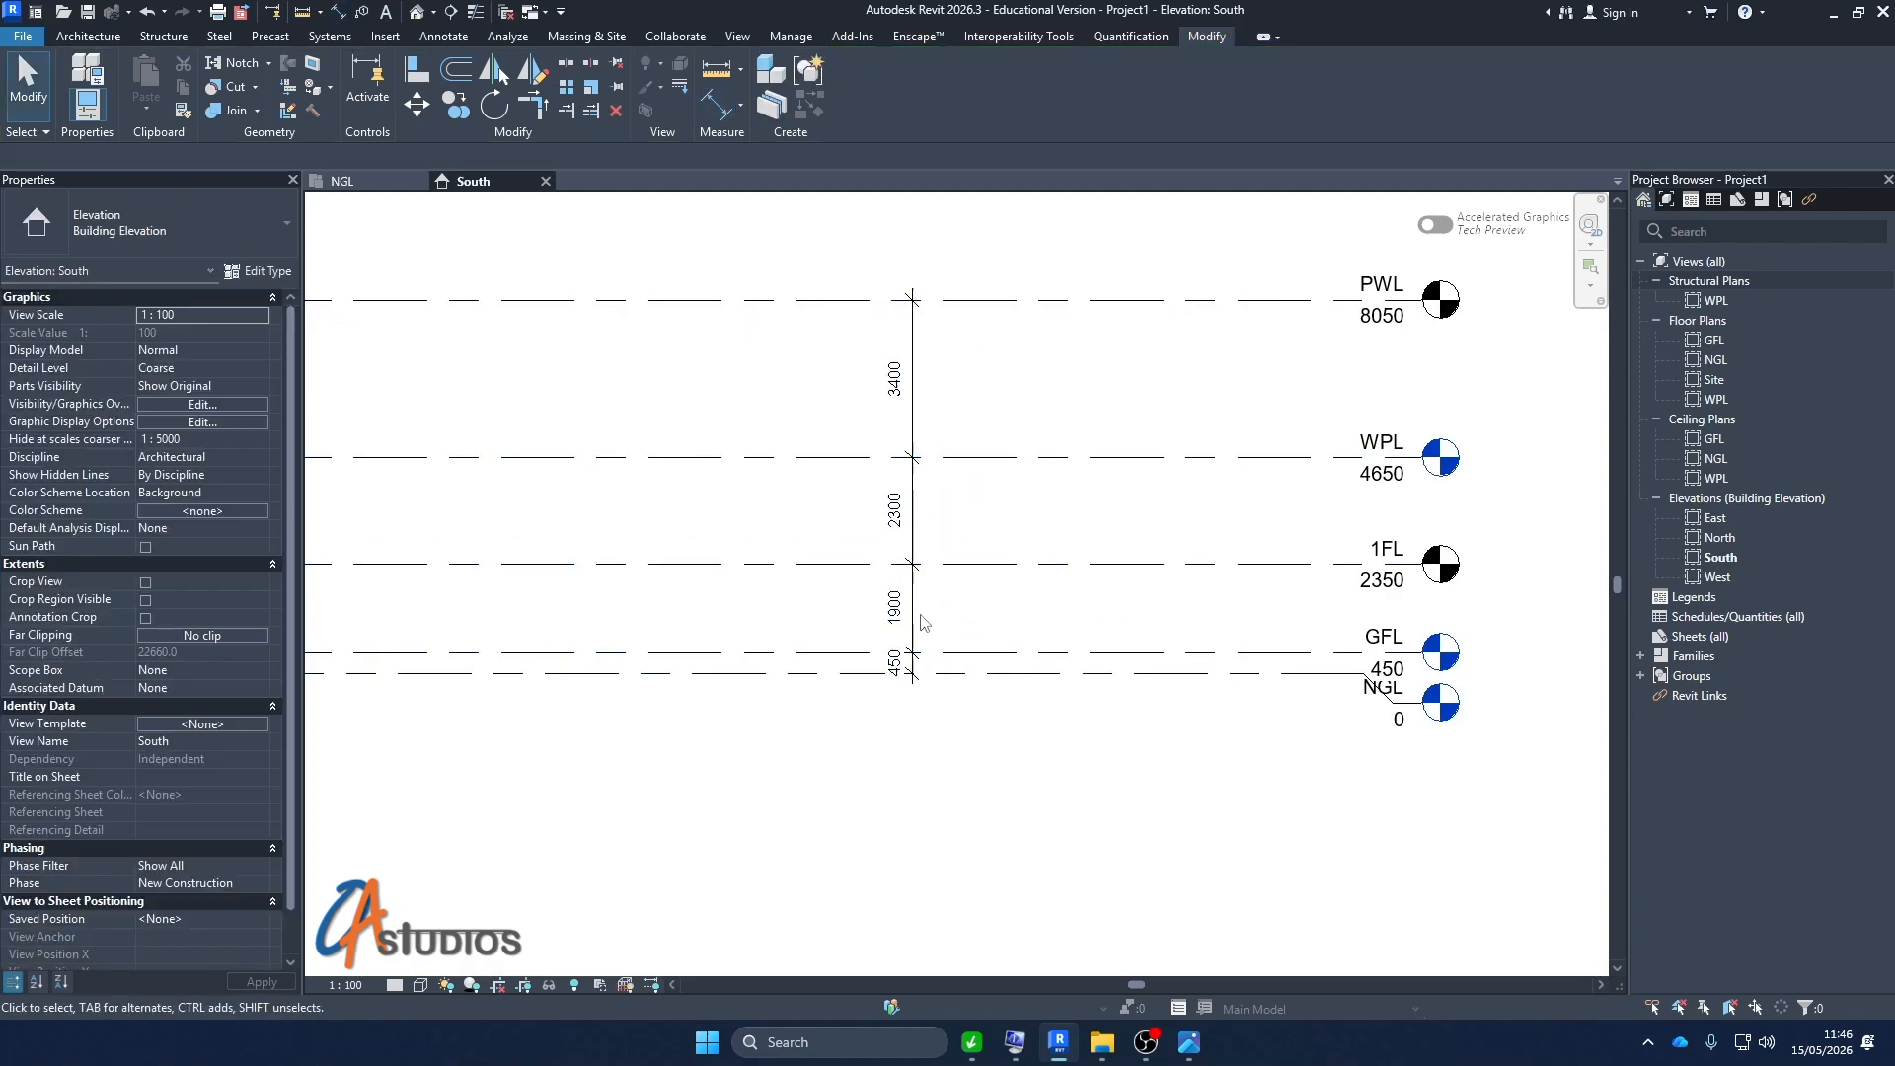
scroll(926, 663, up, 2)
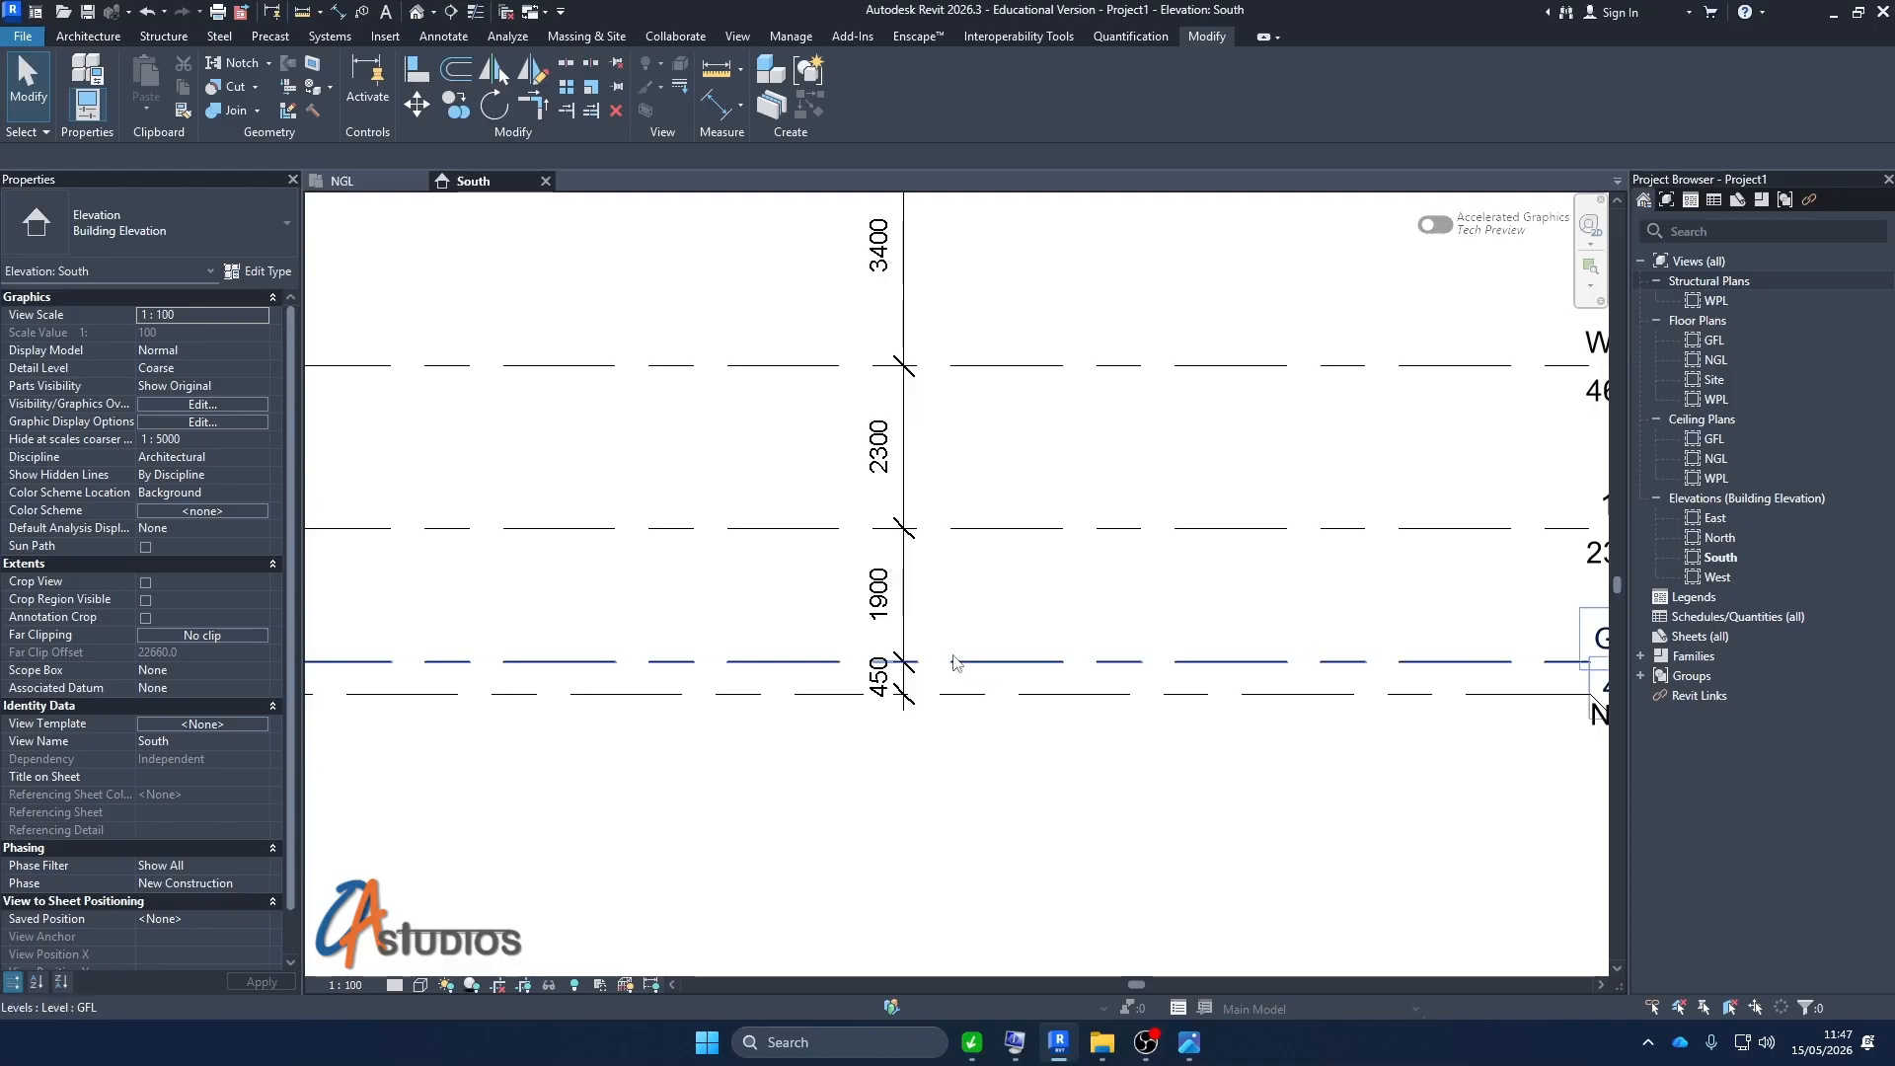
scroll(955, 595, down, 2)
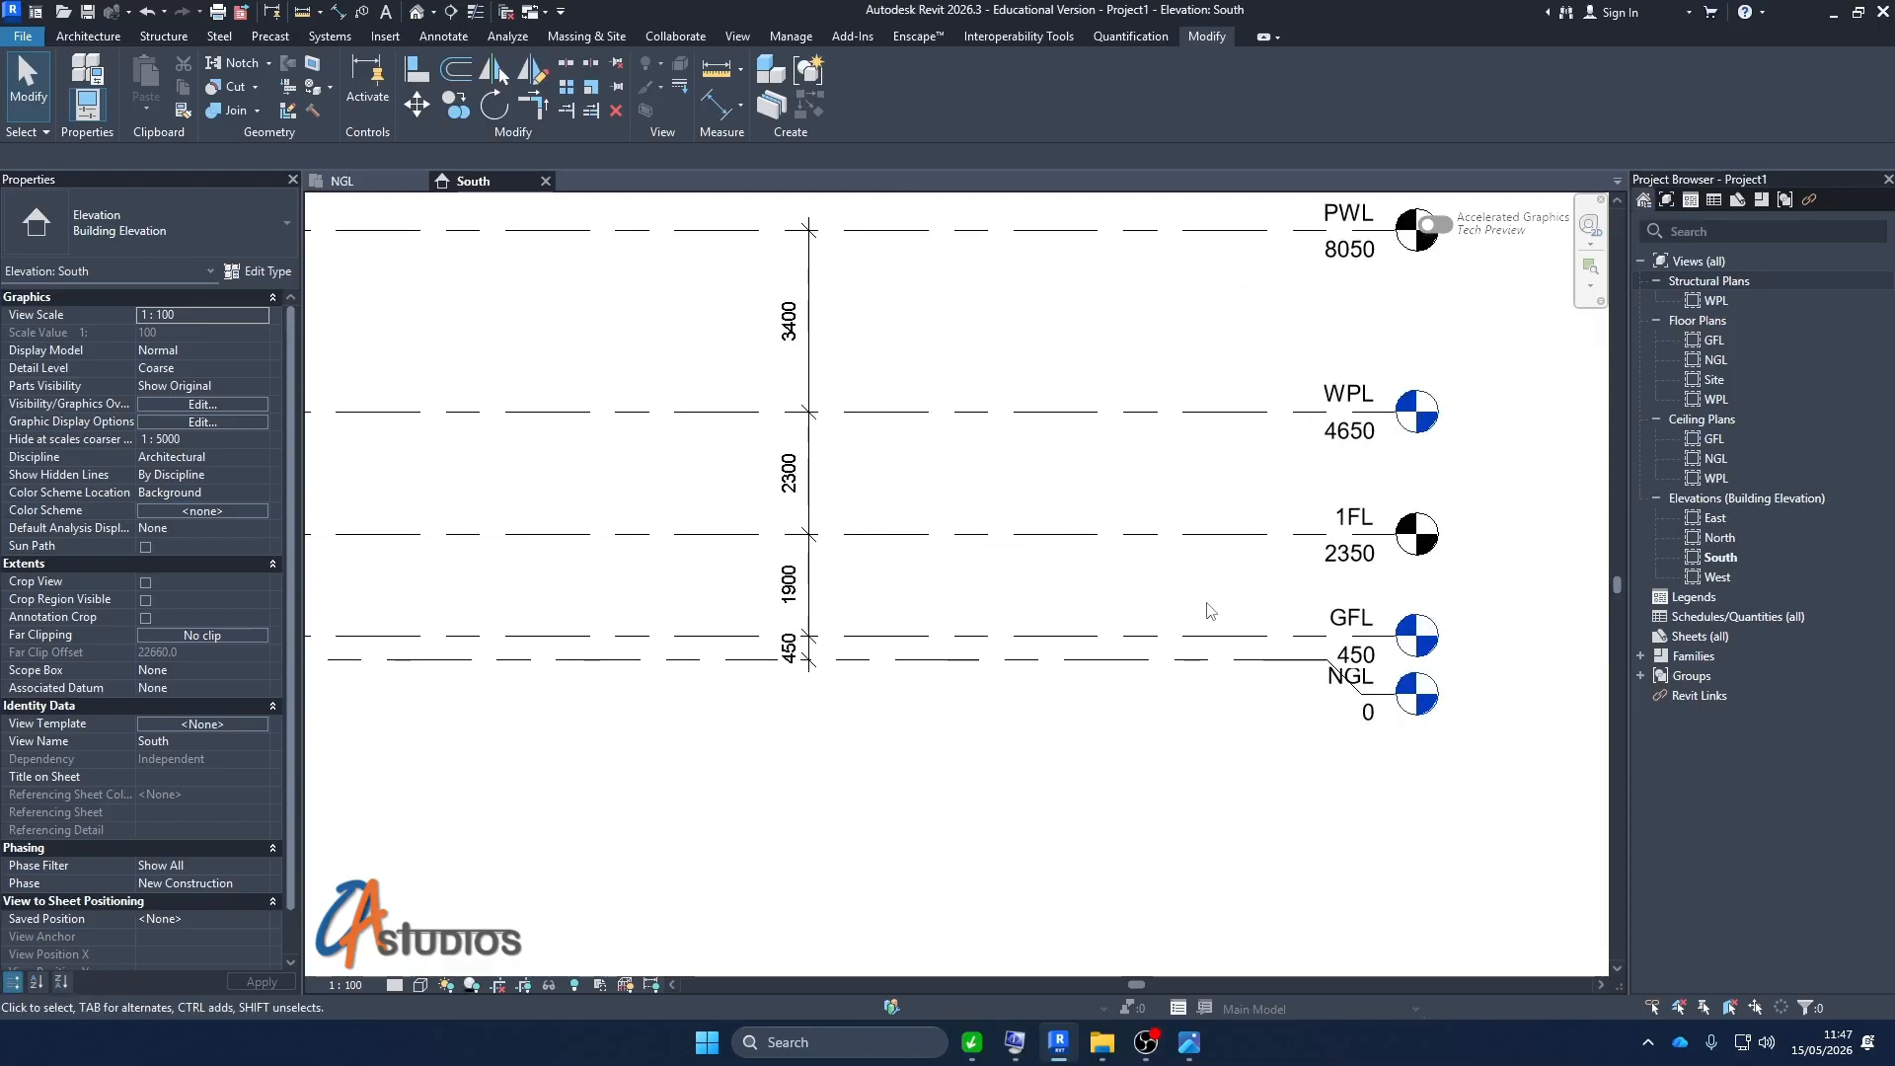
scroll(1219, 607, up, 3)
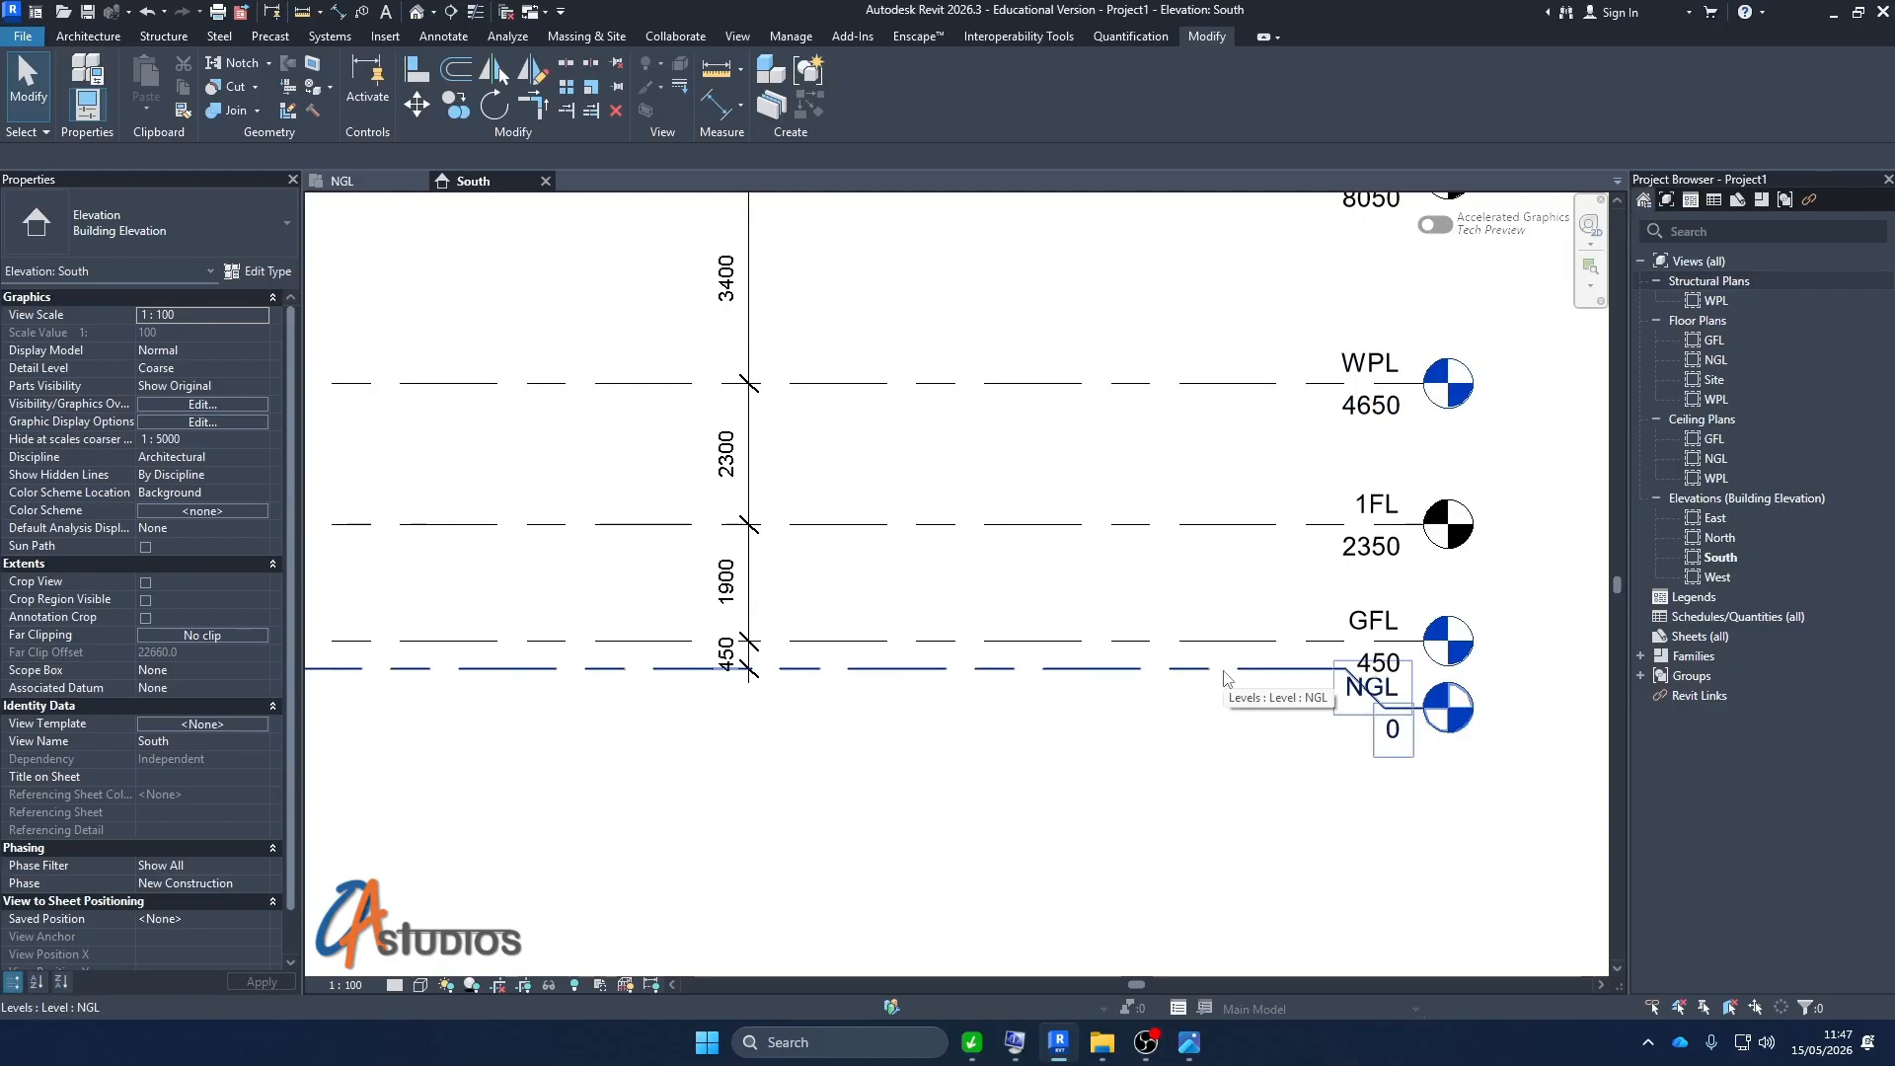
scroll(1218, 670, down, 2)
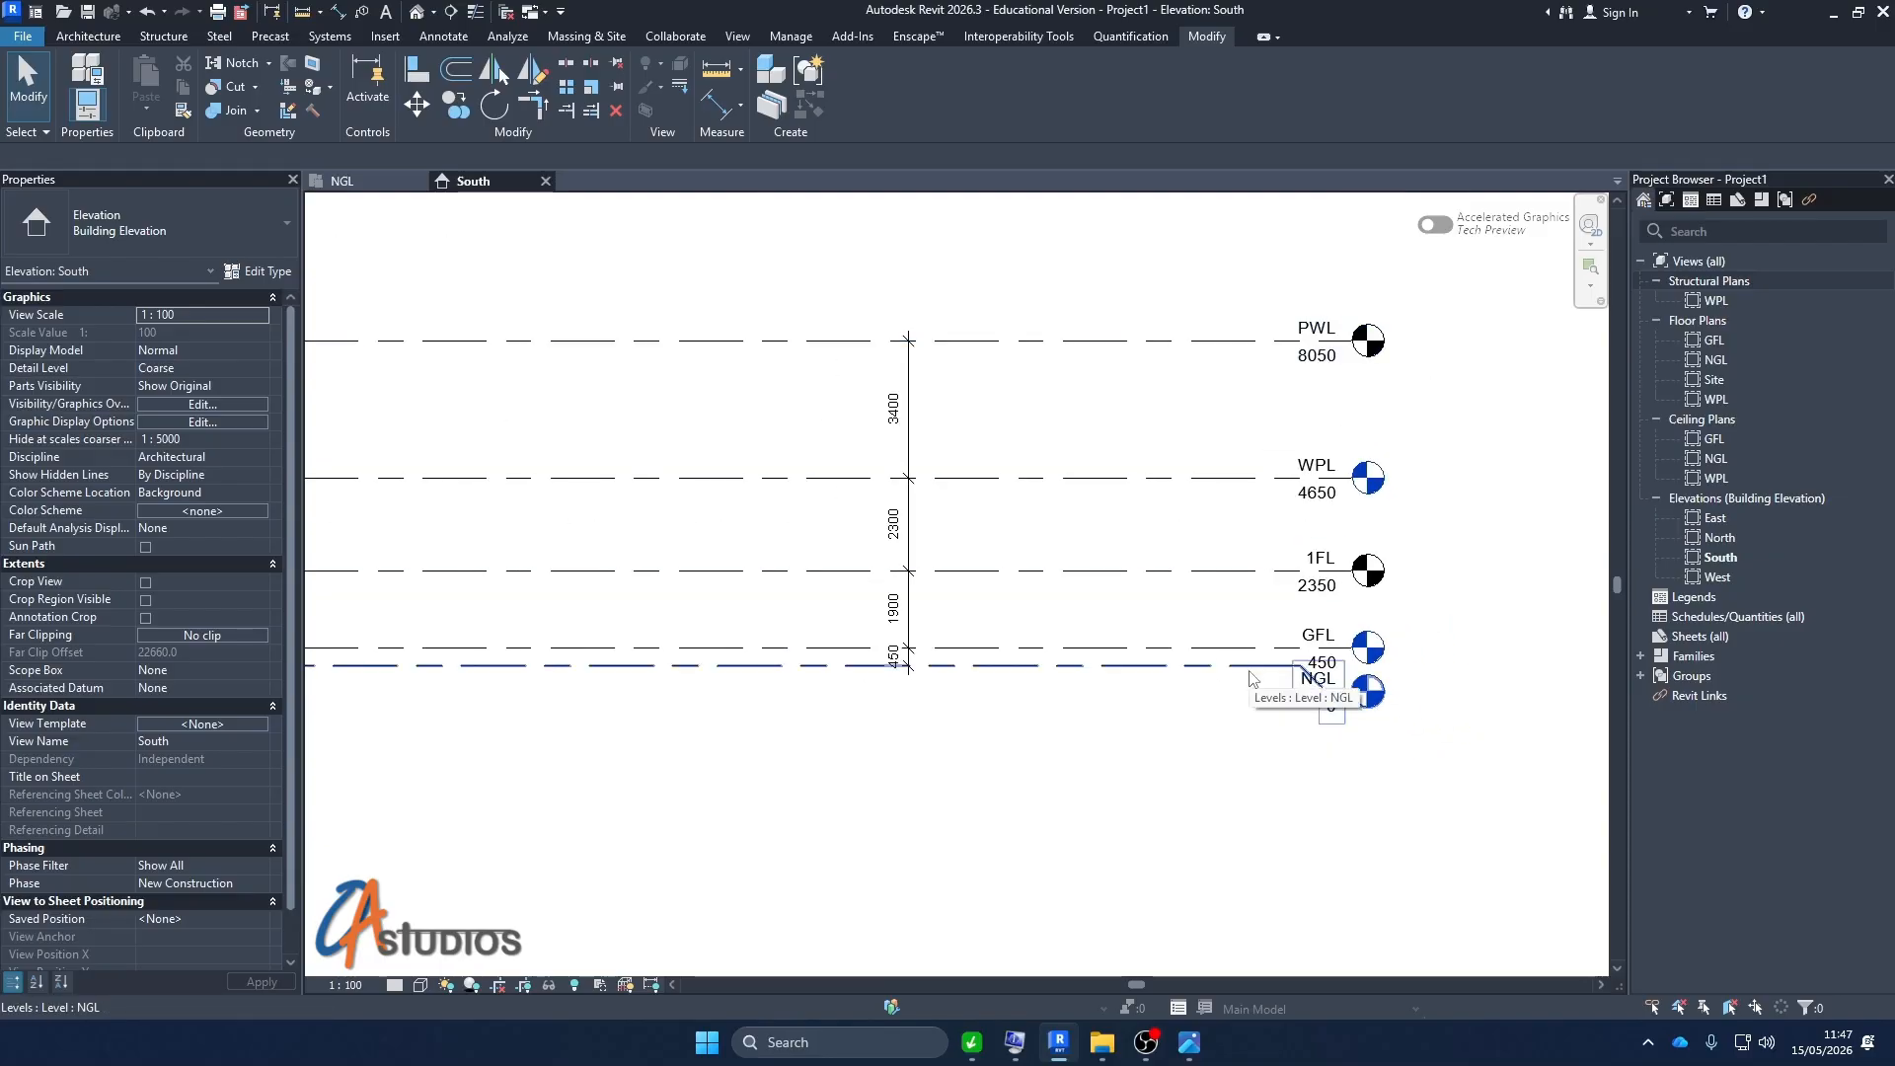
scroll(1325, 426, up, 2)
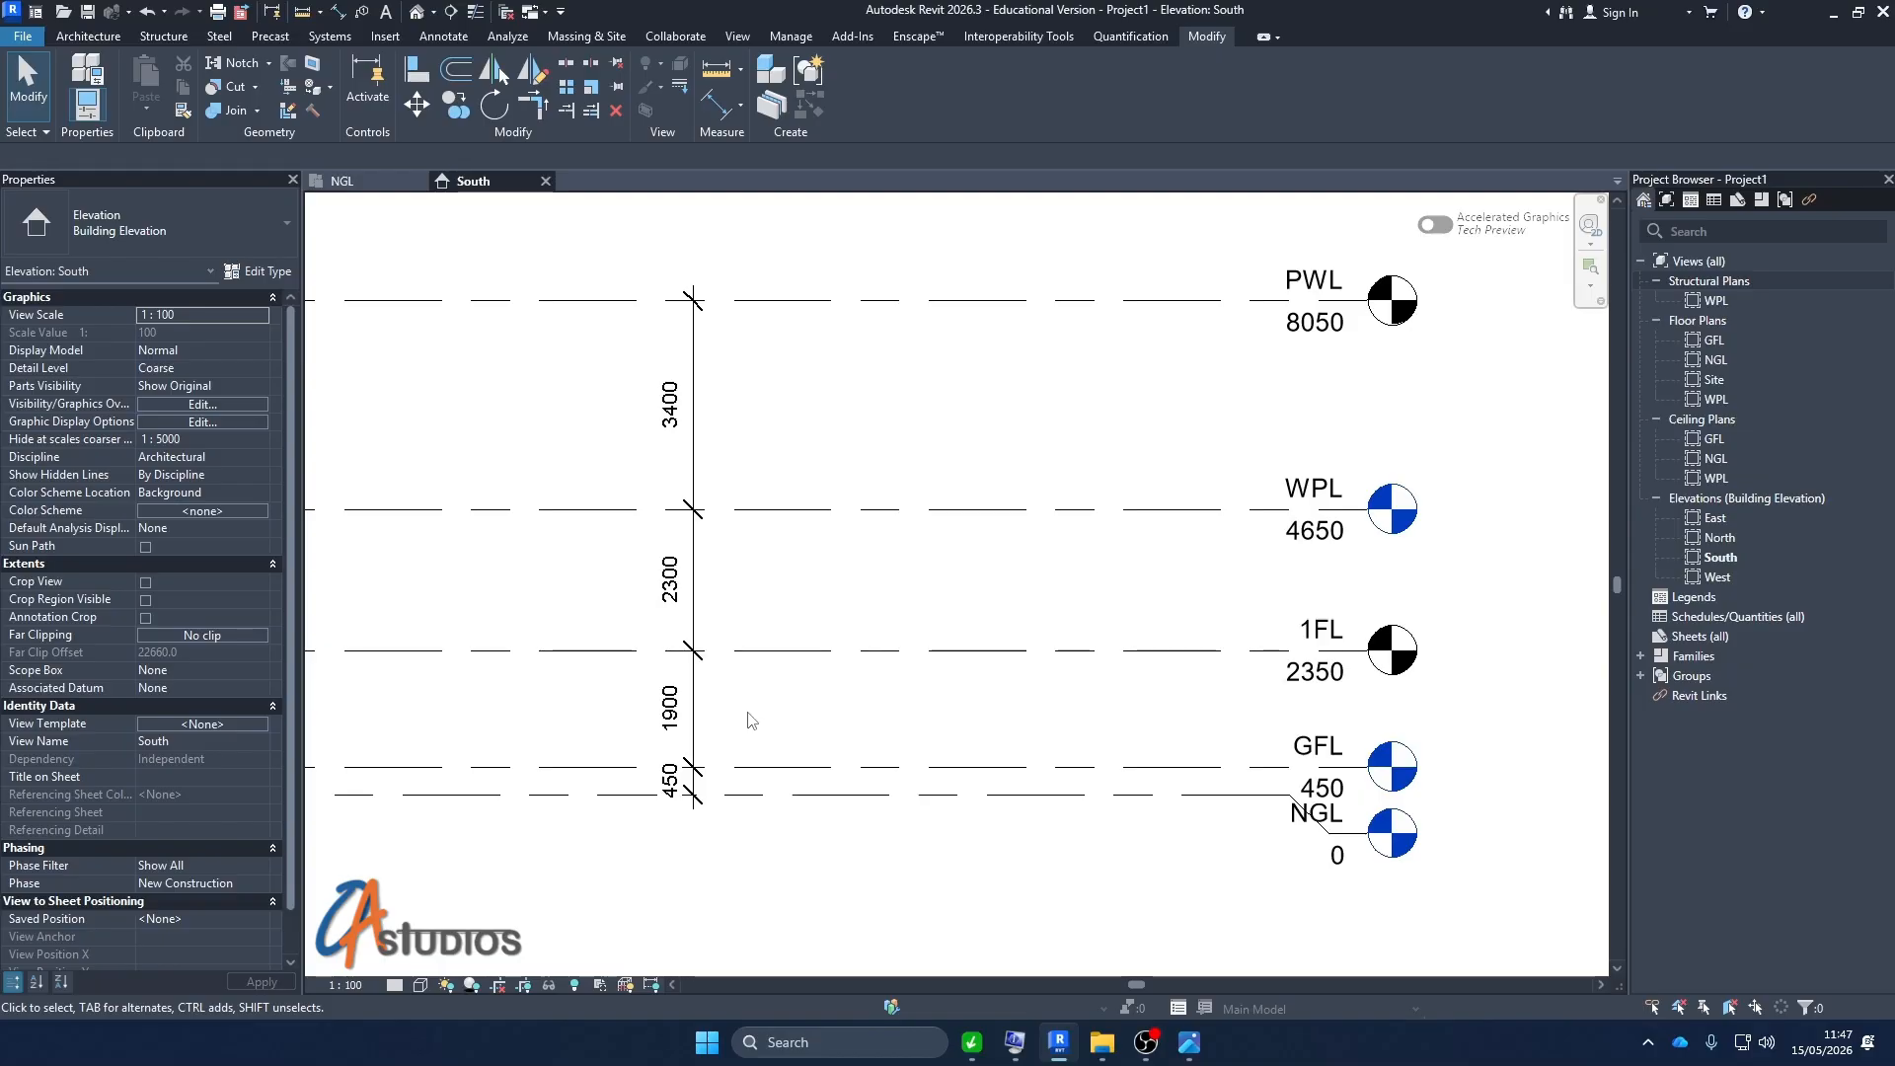
Try to place an aligned dimension from the NGL level line to the 1FL and PWL level lines
click(716, 105)
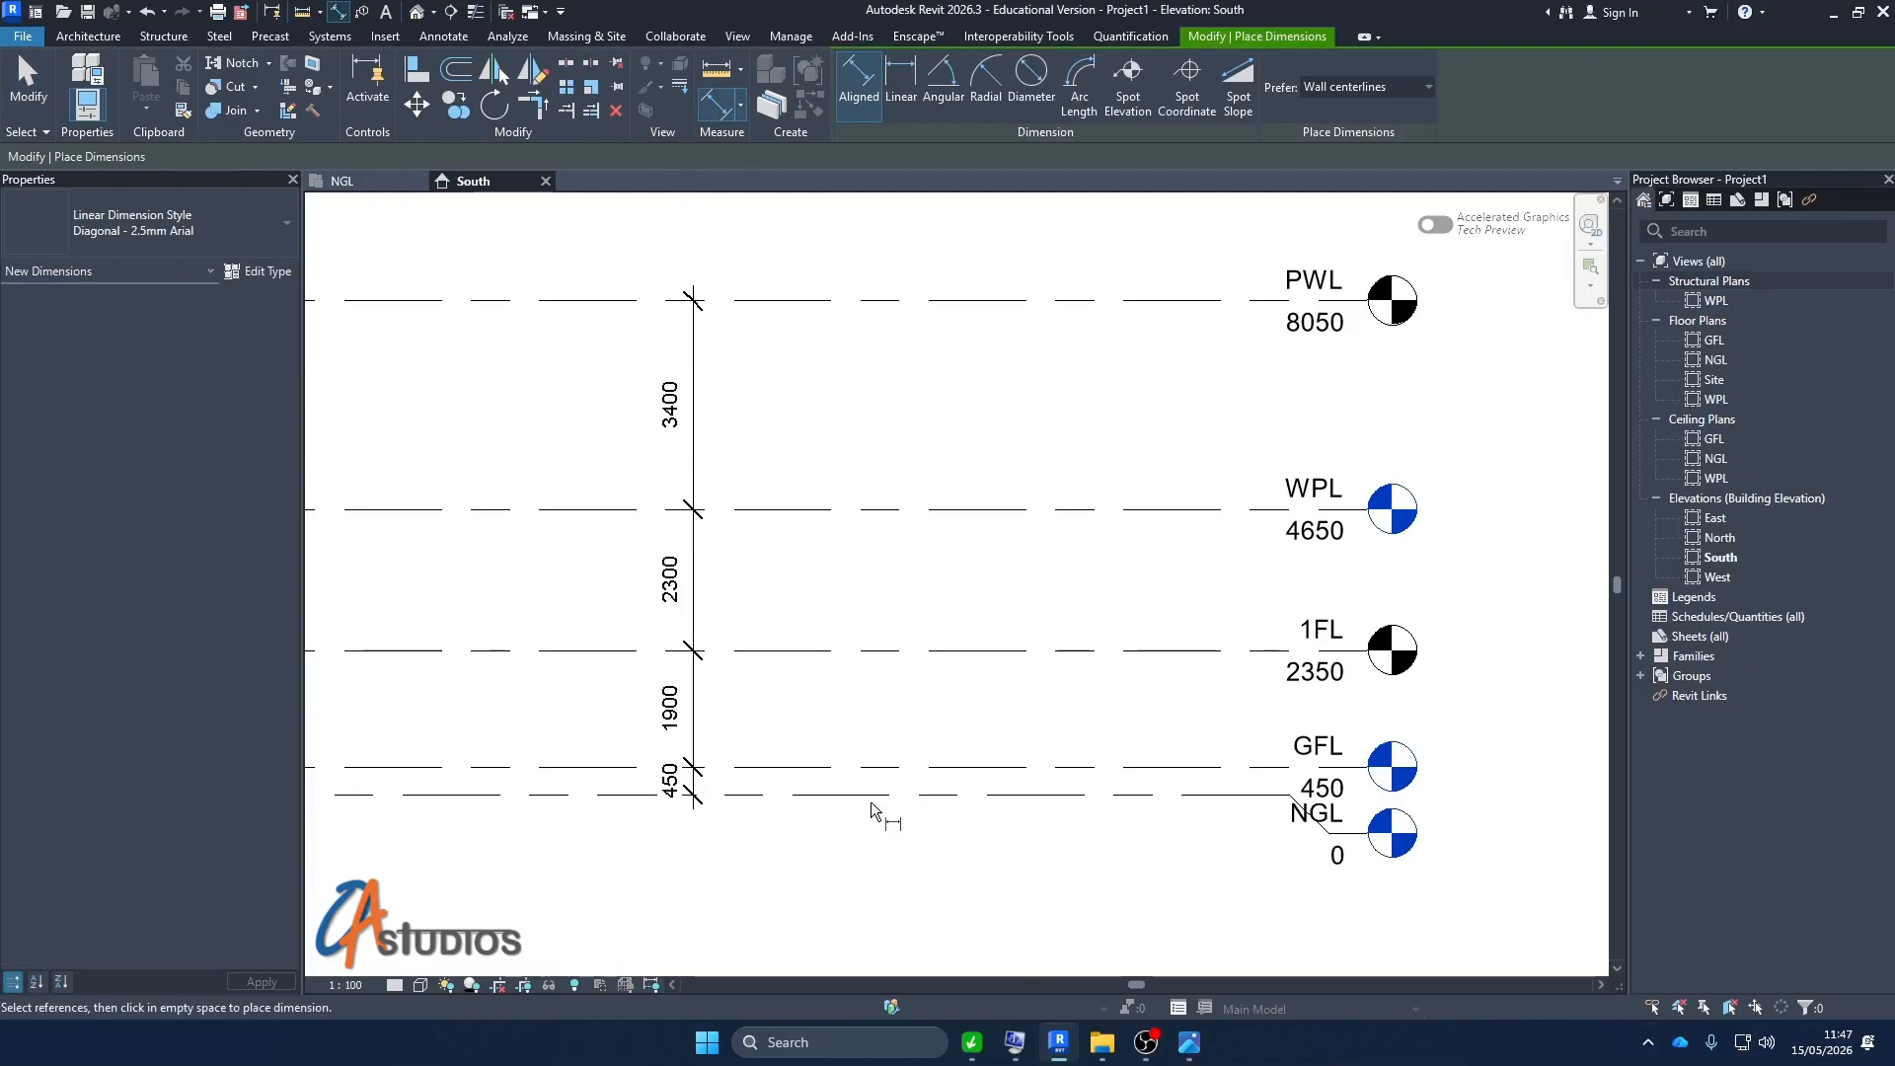
click(864, 794)
click(868, 652)
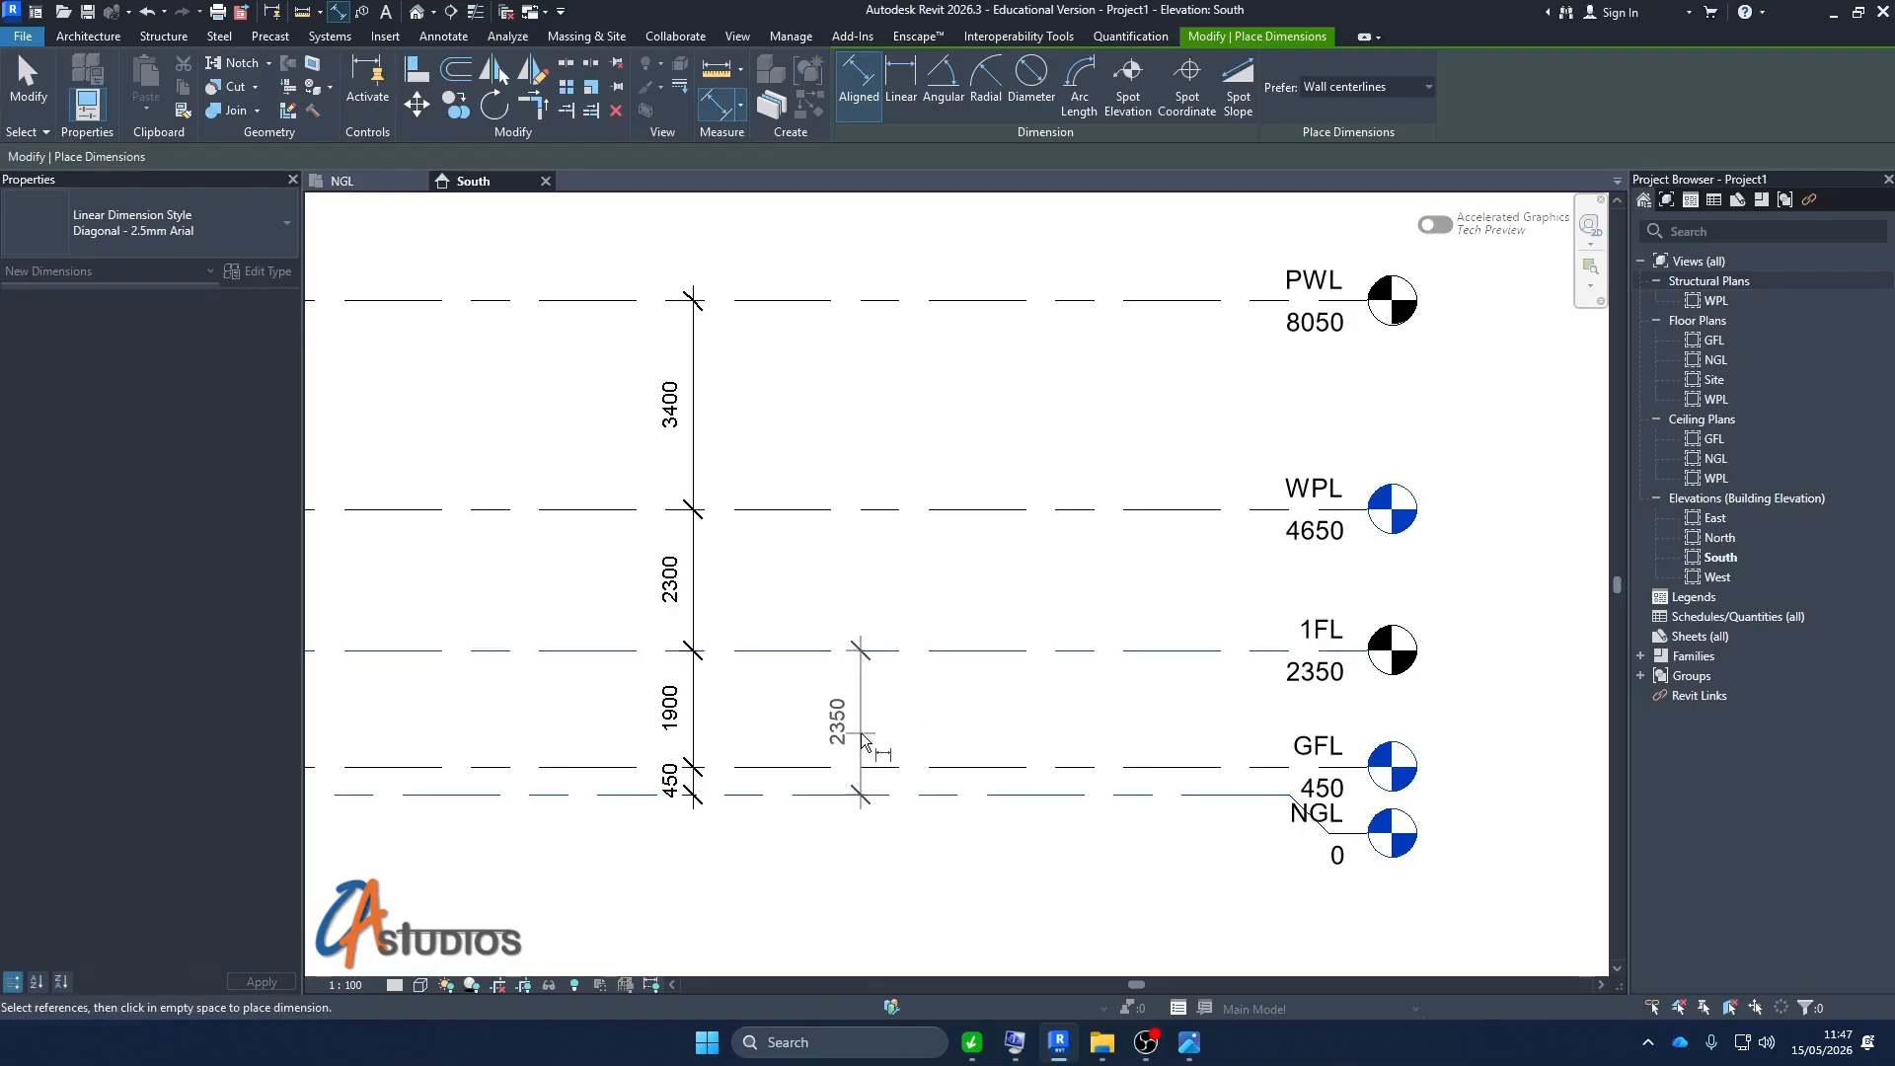
click(869, 647)
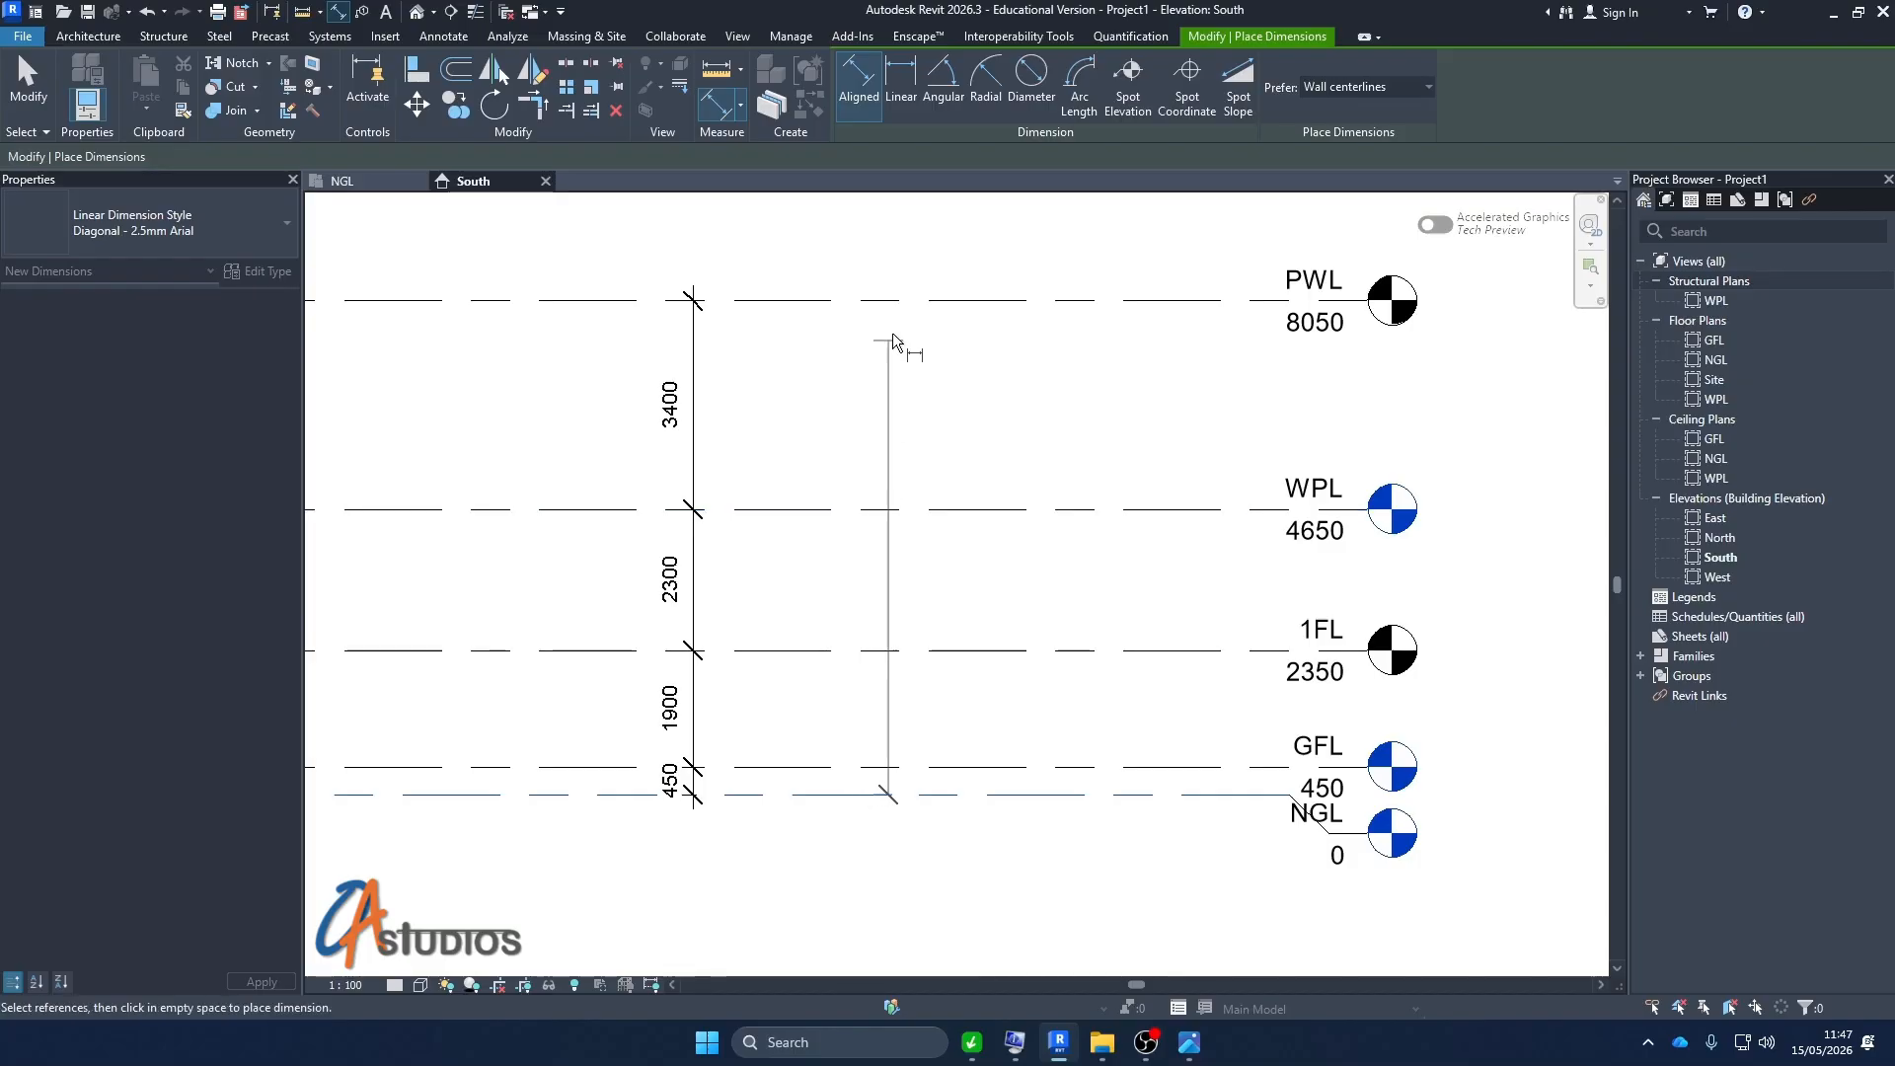
click(912, 302)
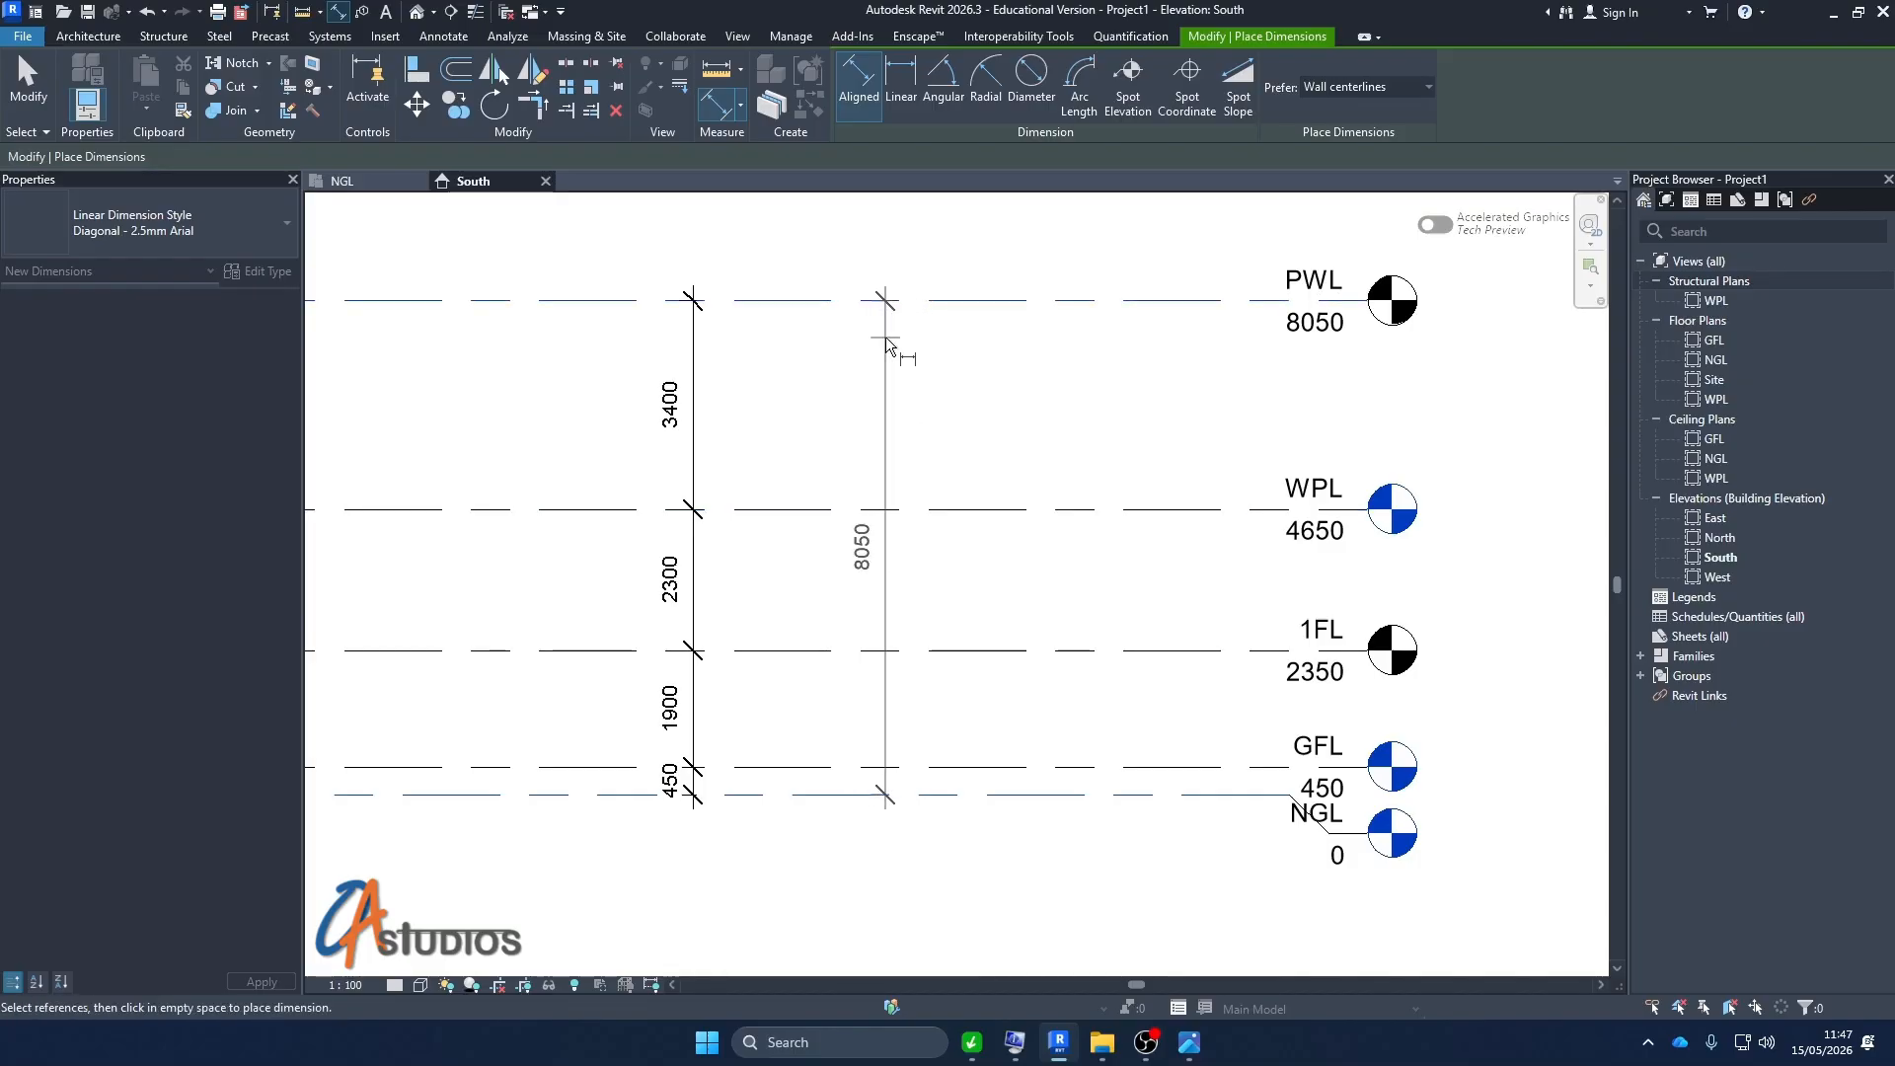
key(Escape)
scroll(922, 537, down, 2)
scroll(750, 651, up, 4)
scroll(1086, 680, down, 3)
scroll(894, 641, up, 2)
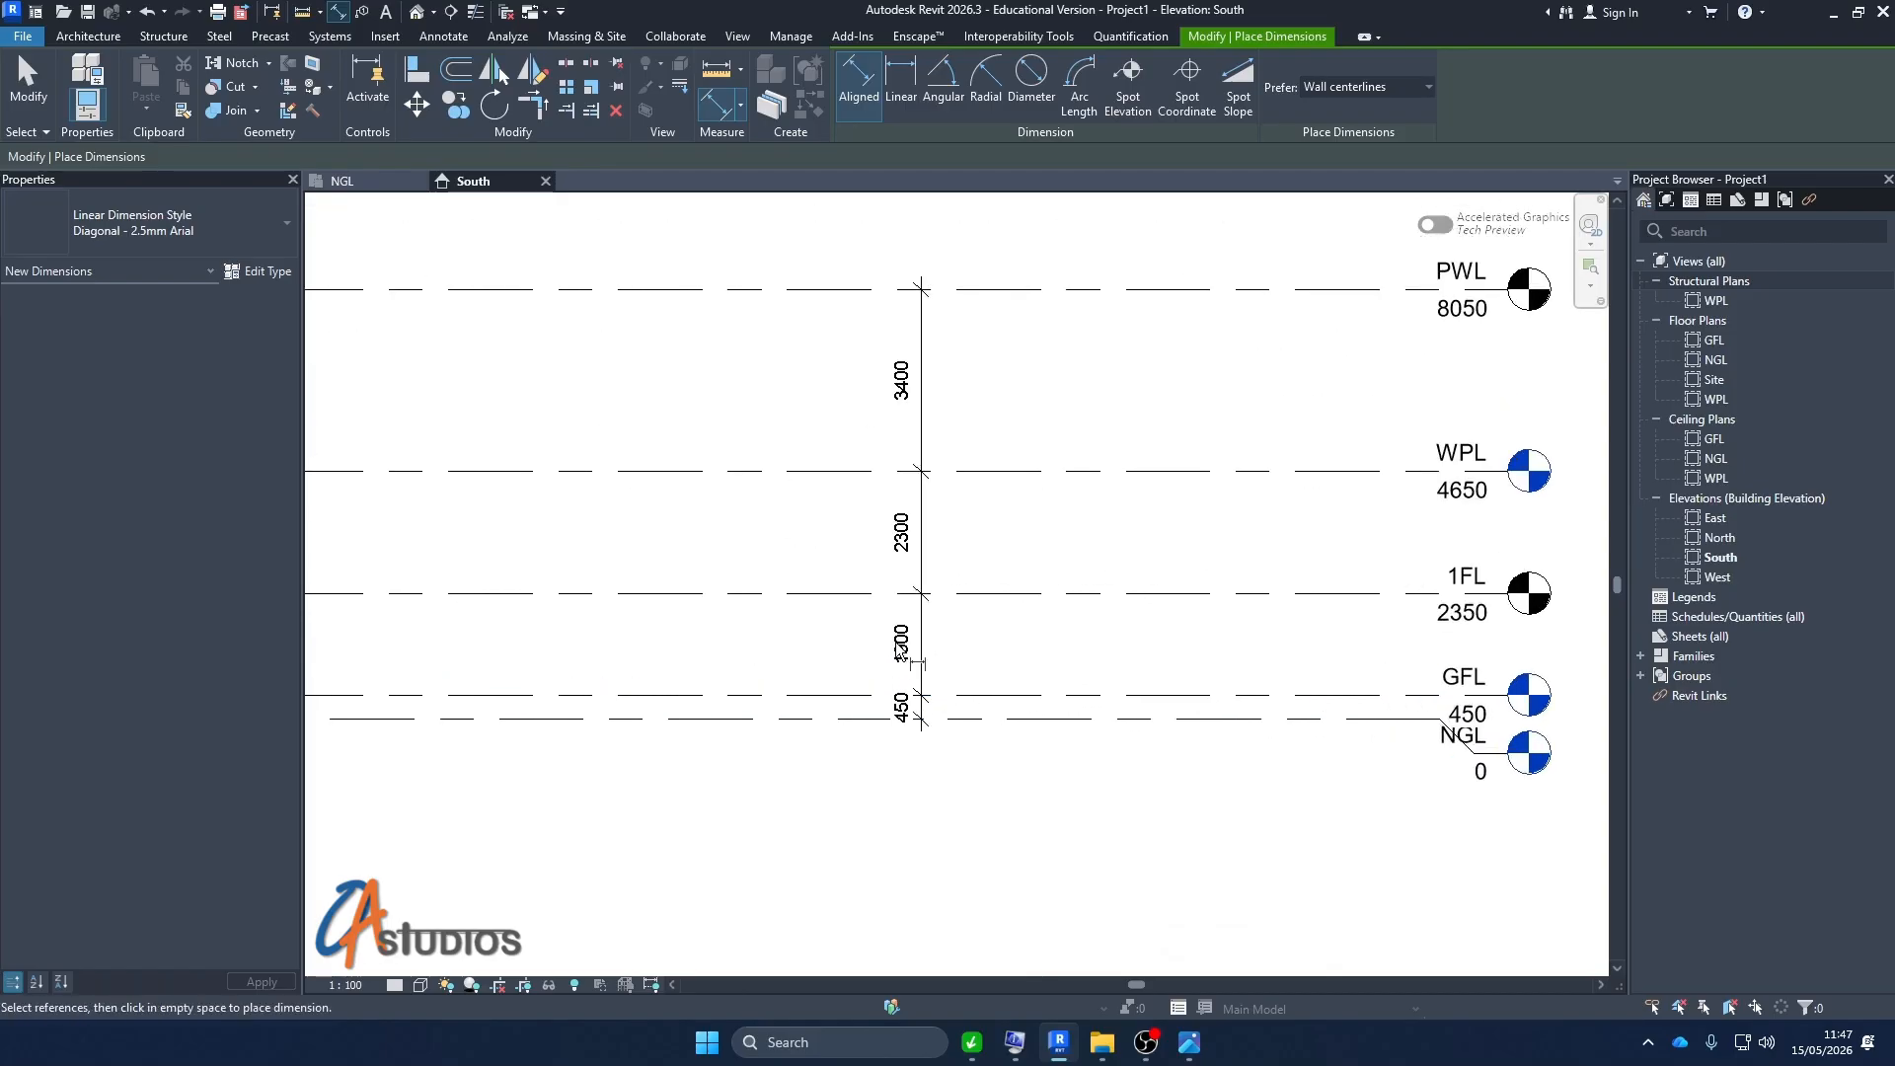
scroll(869, 671, down, 1)
key(Escape)
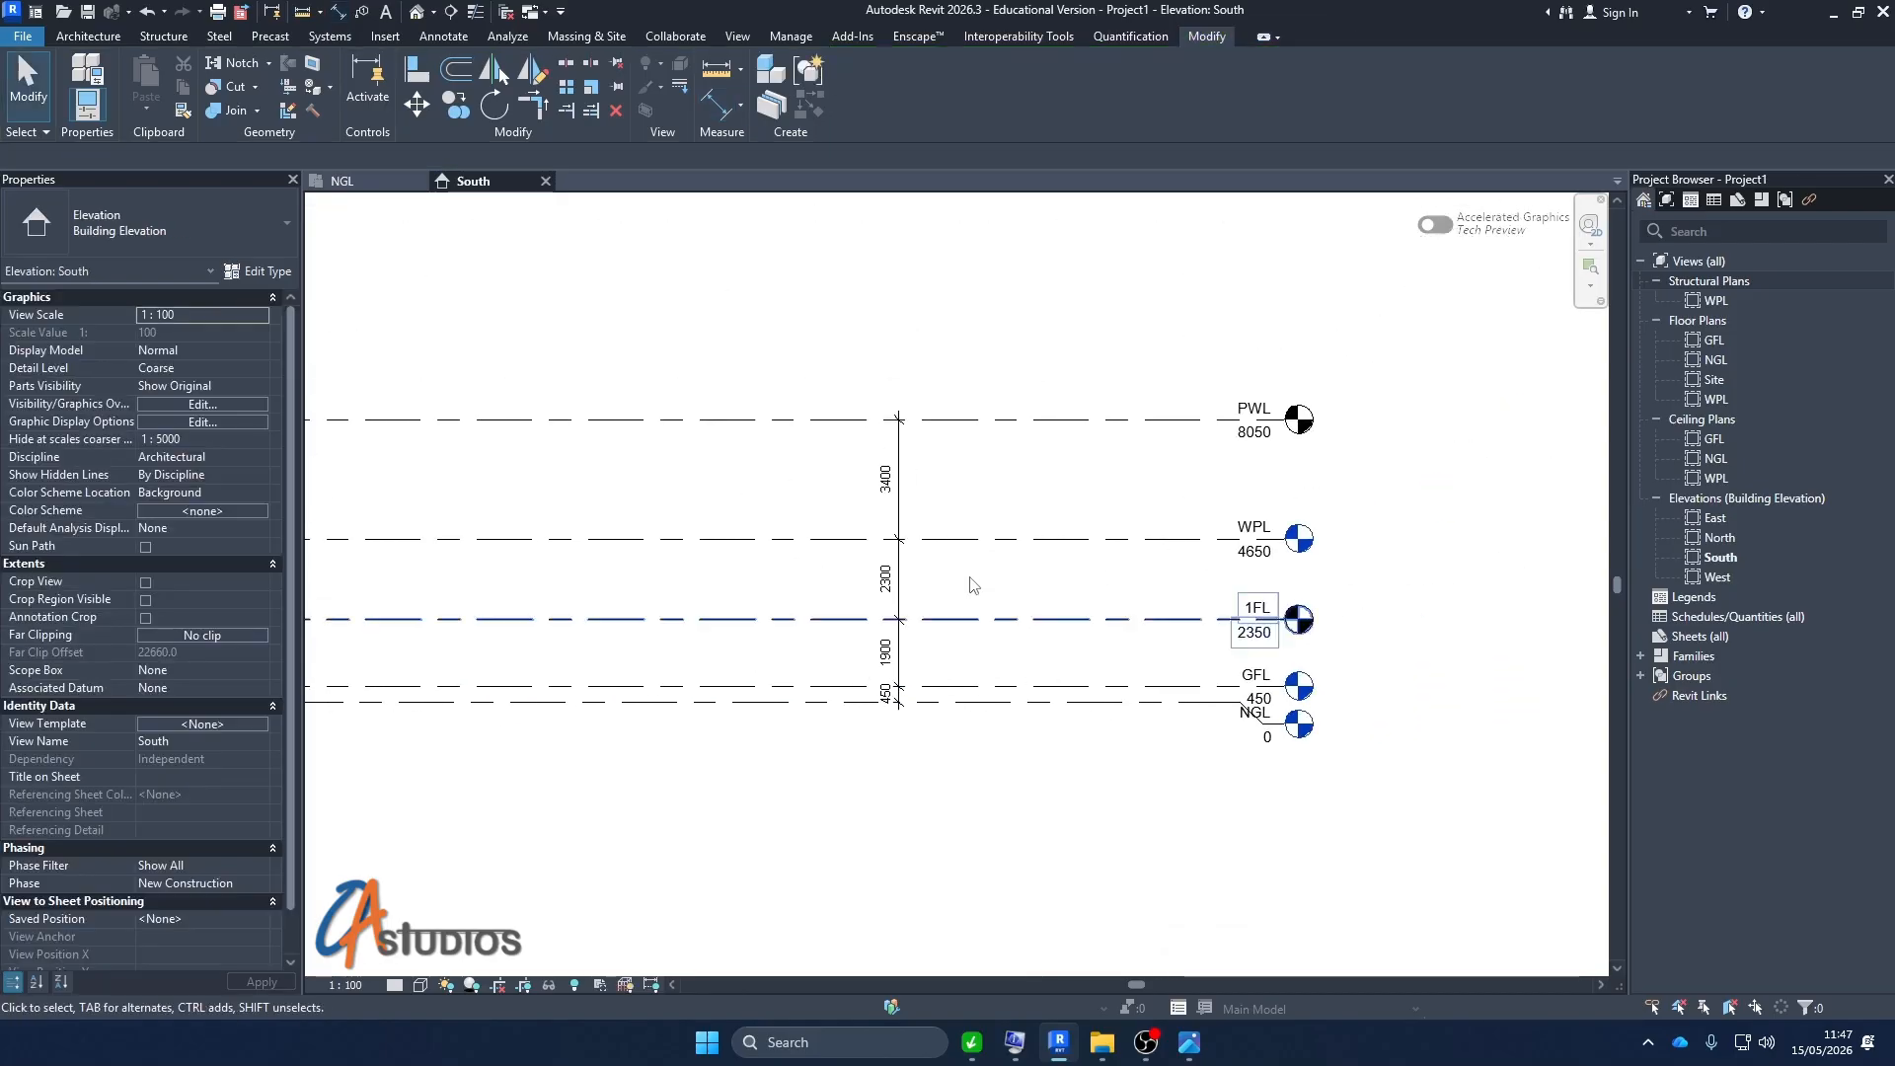
scroll(1016, 590, up, 2)
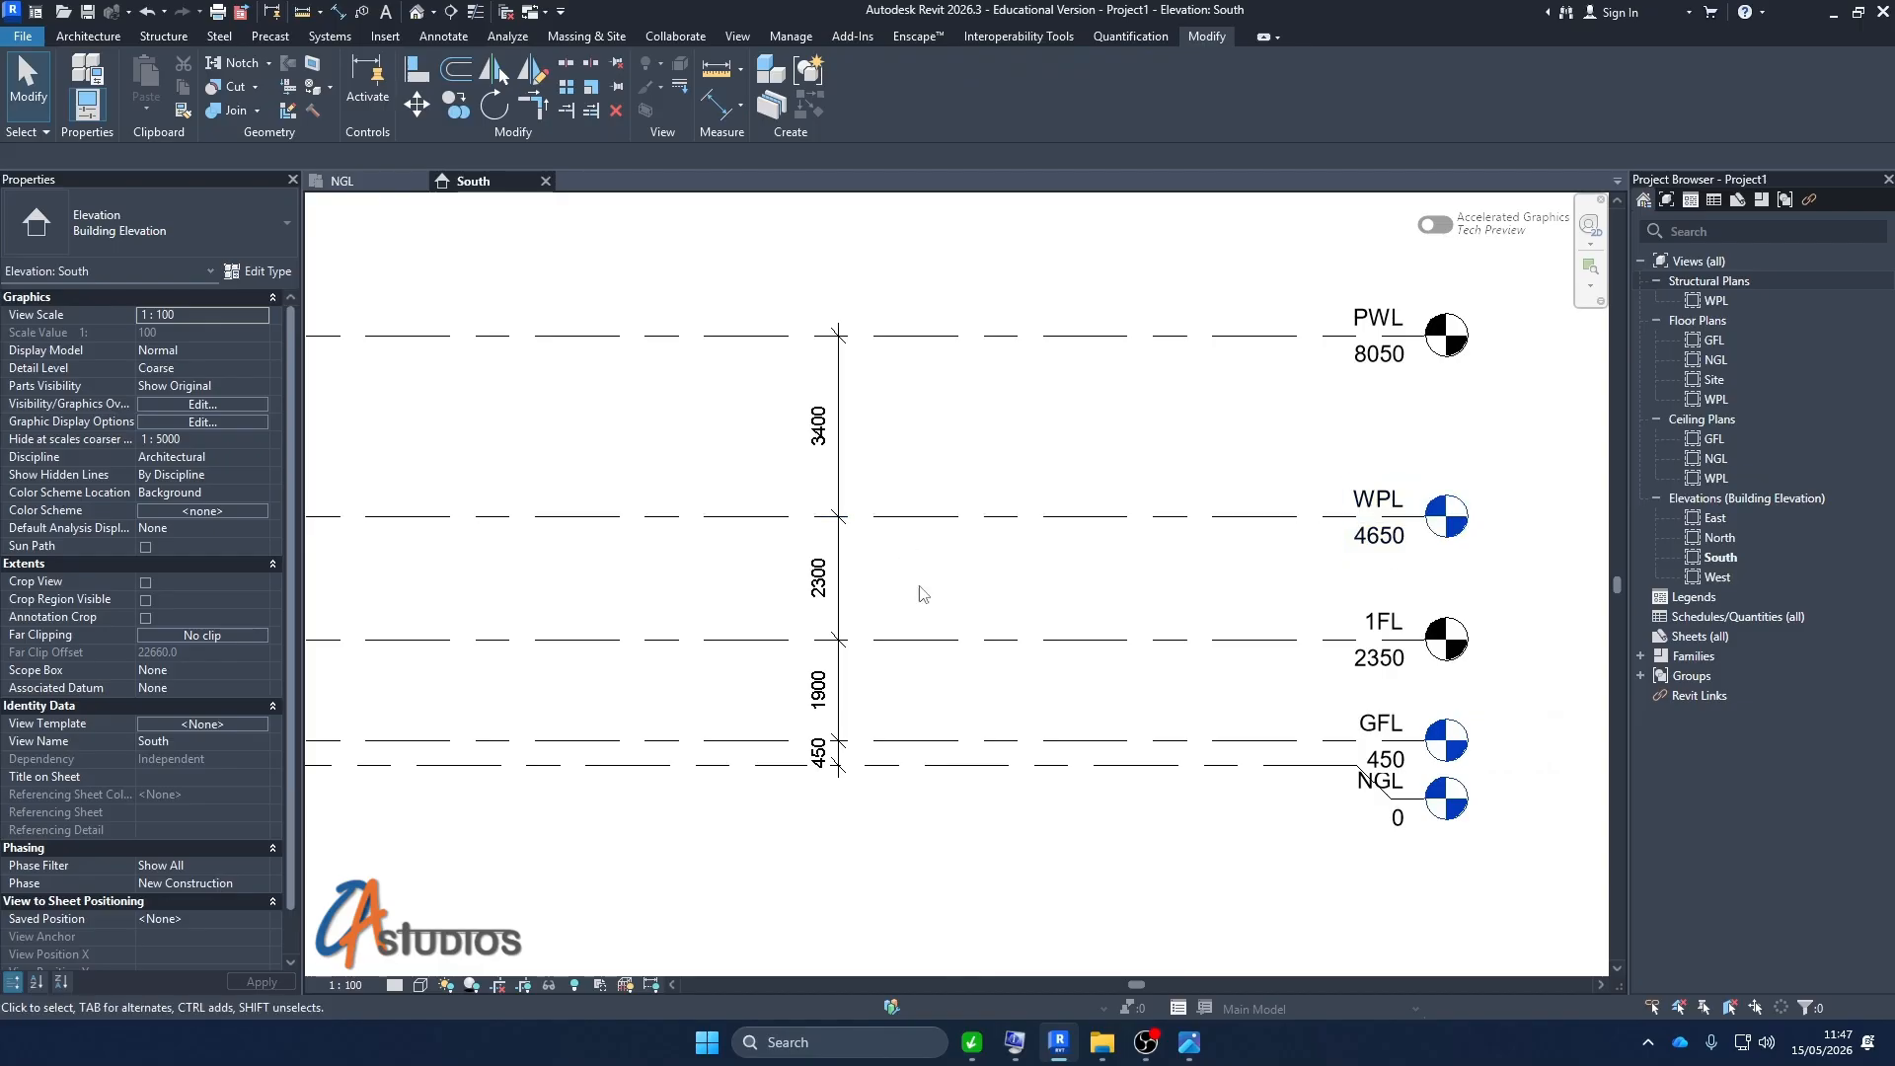
click(941, 648)
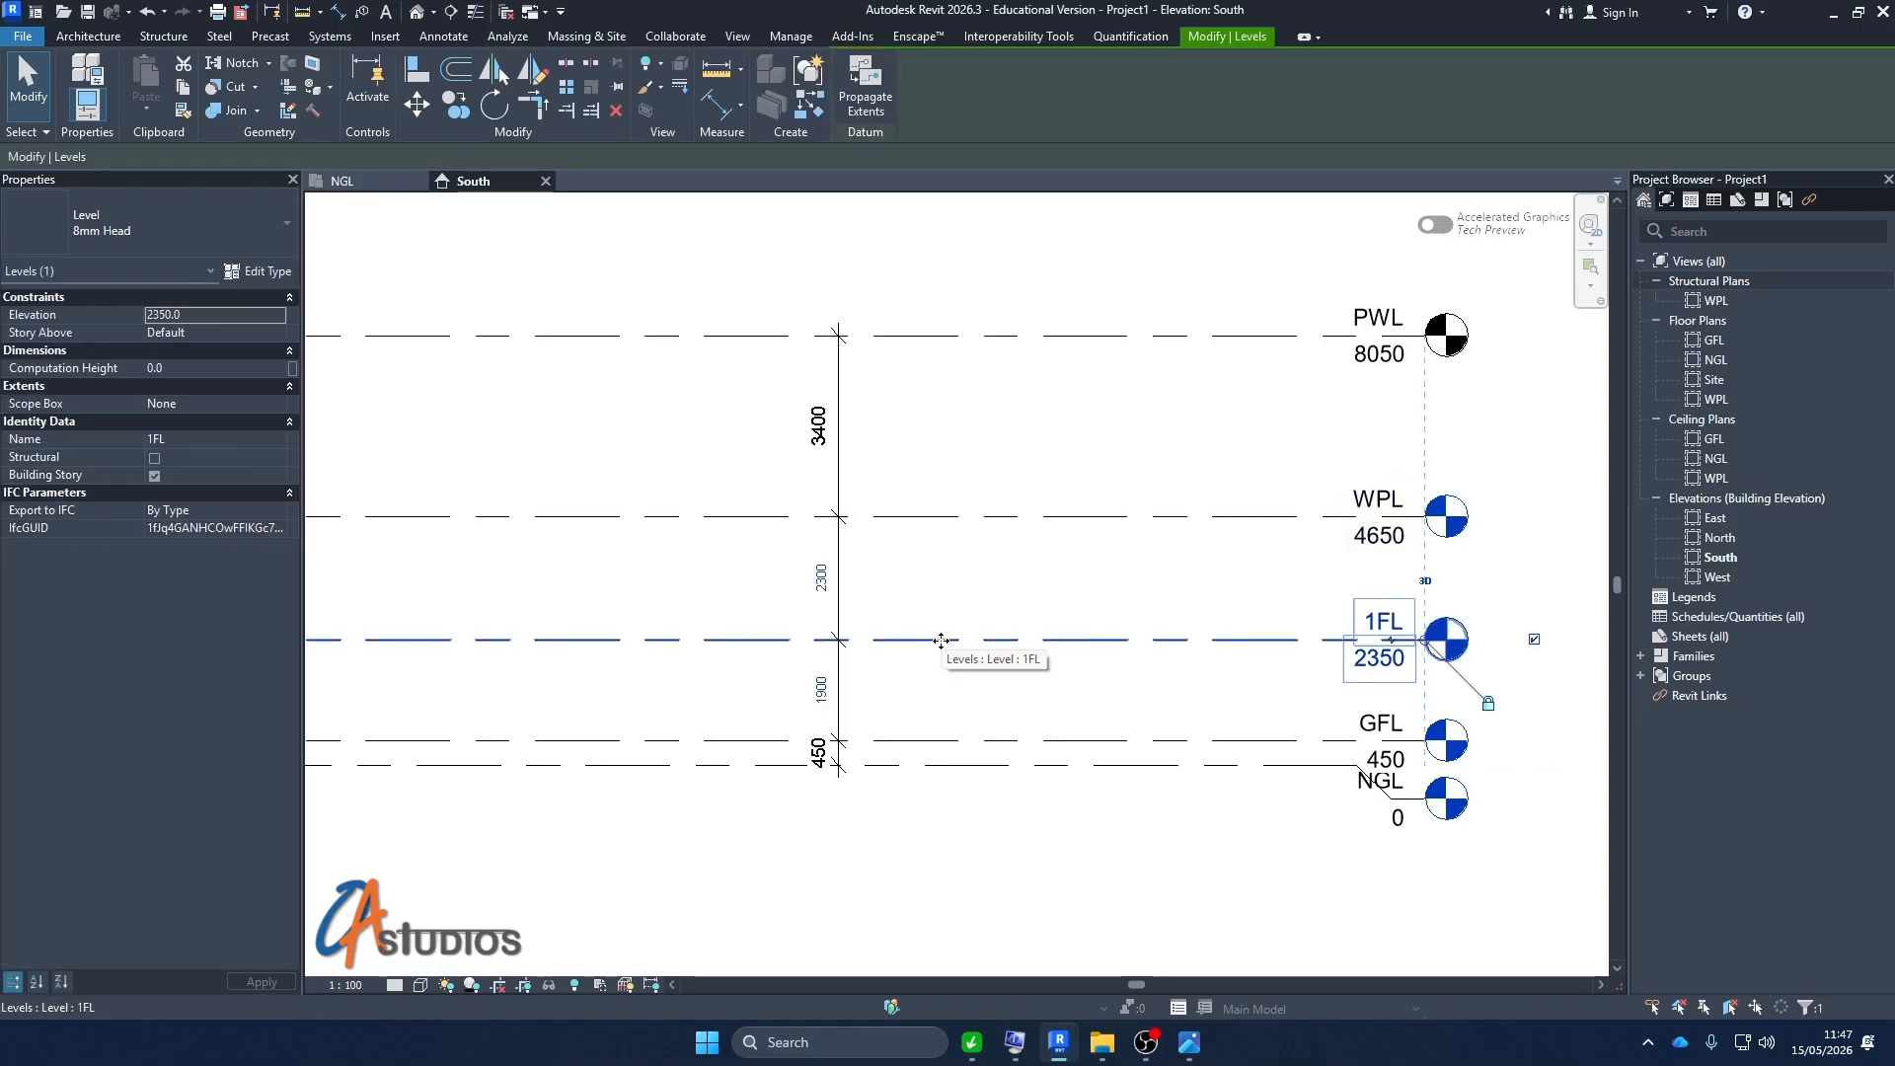
click(862, 698)
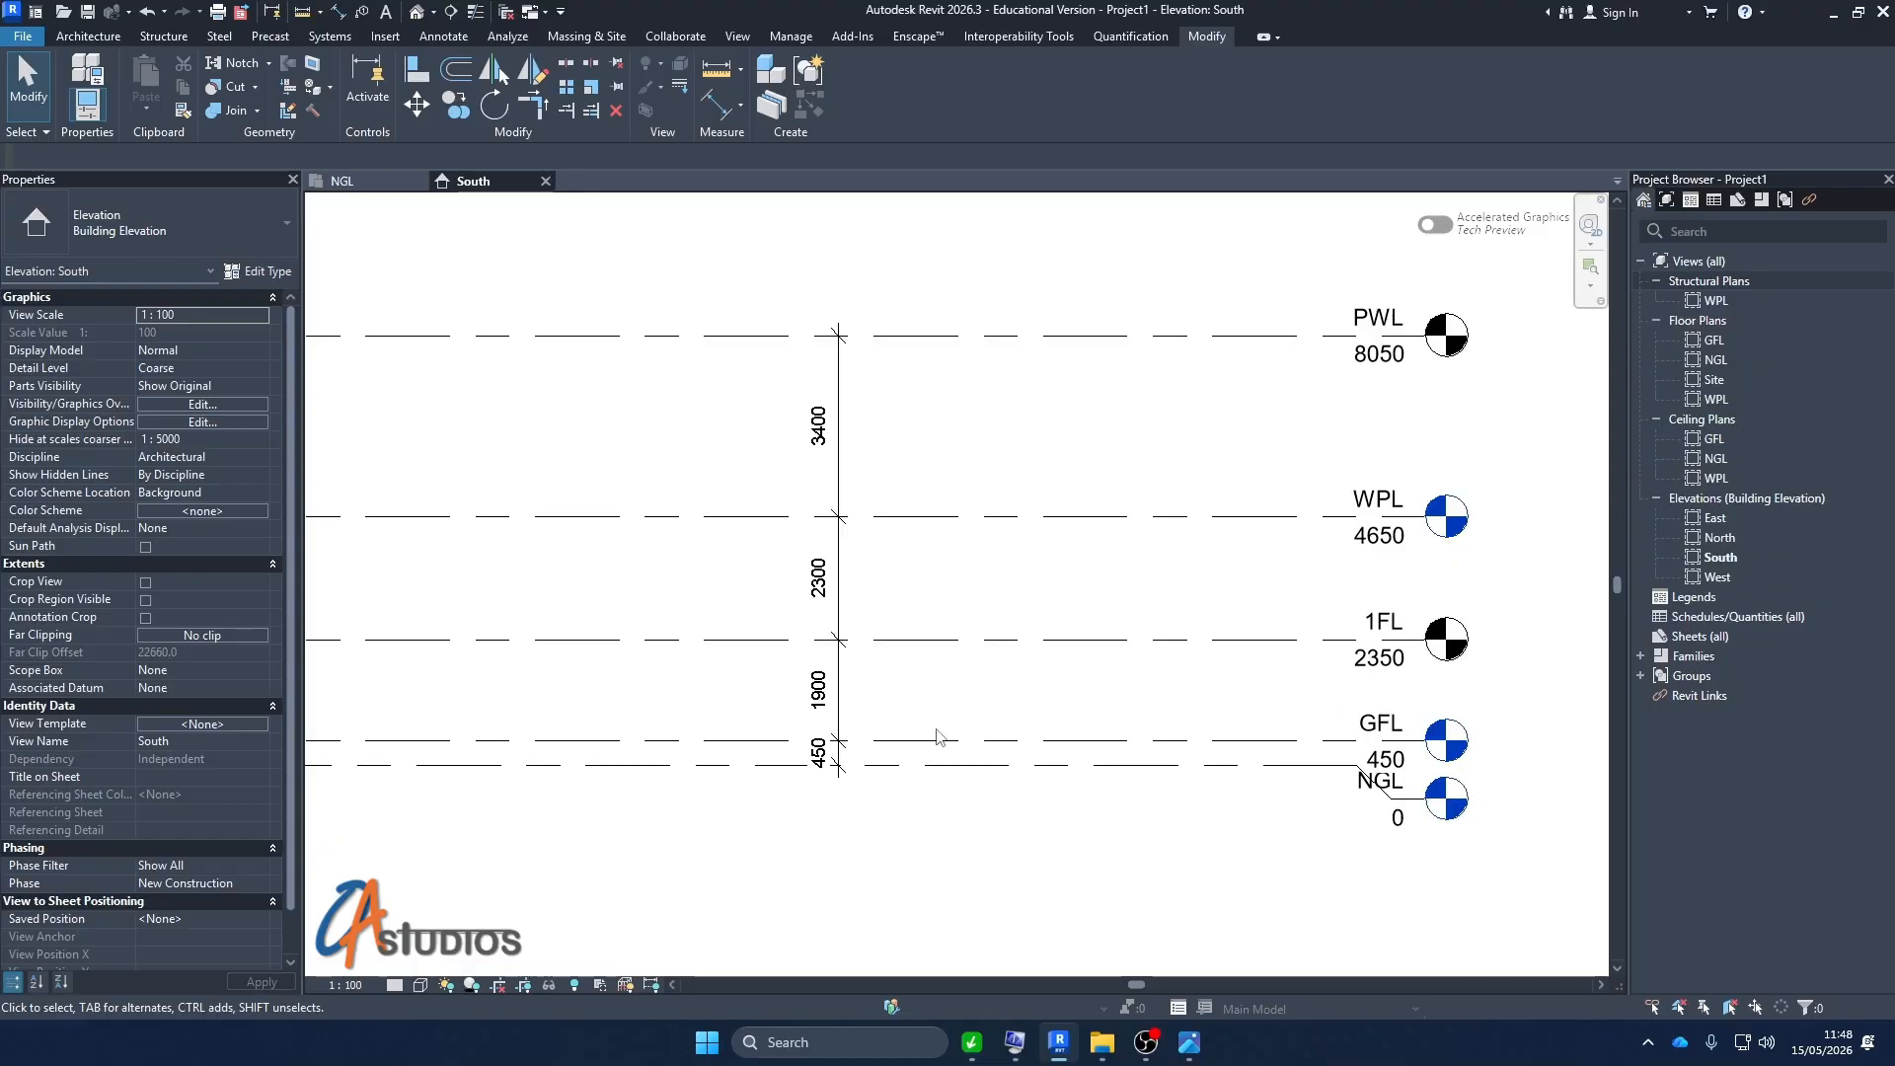
click(938, 640)
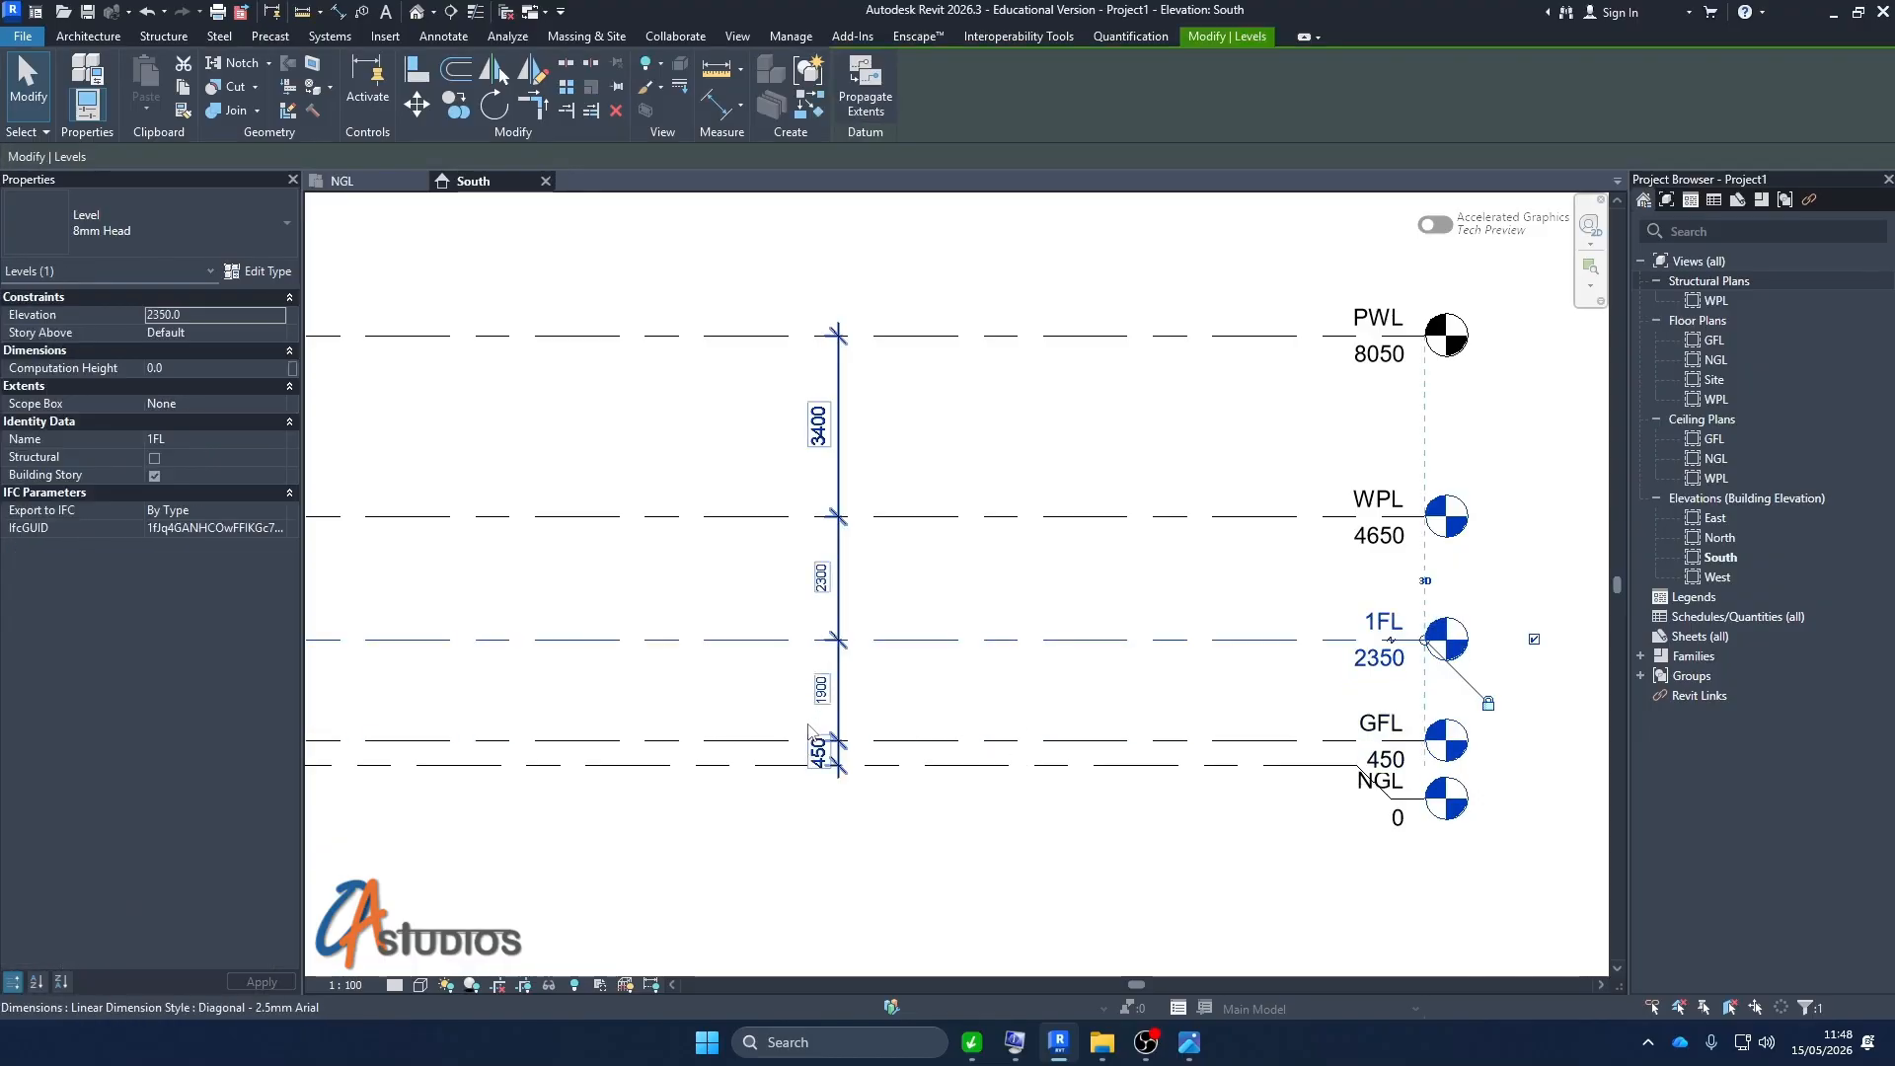
click(823, 694)
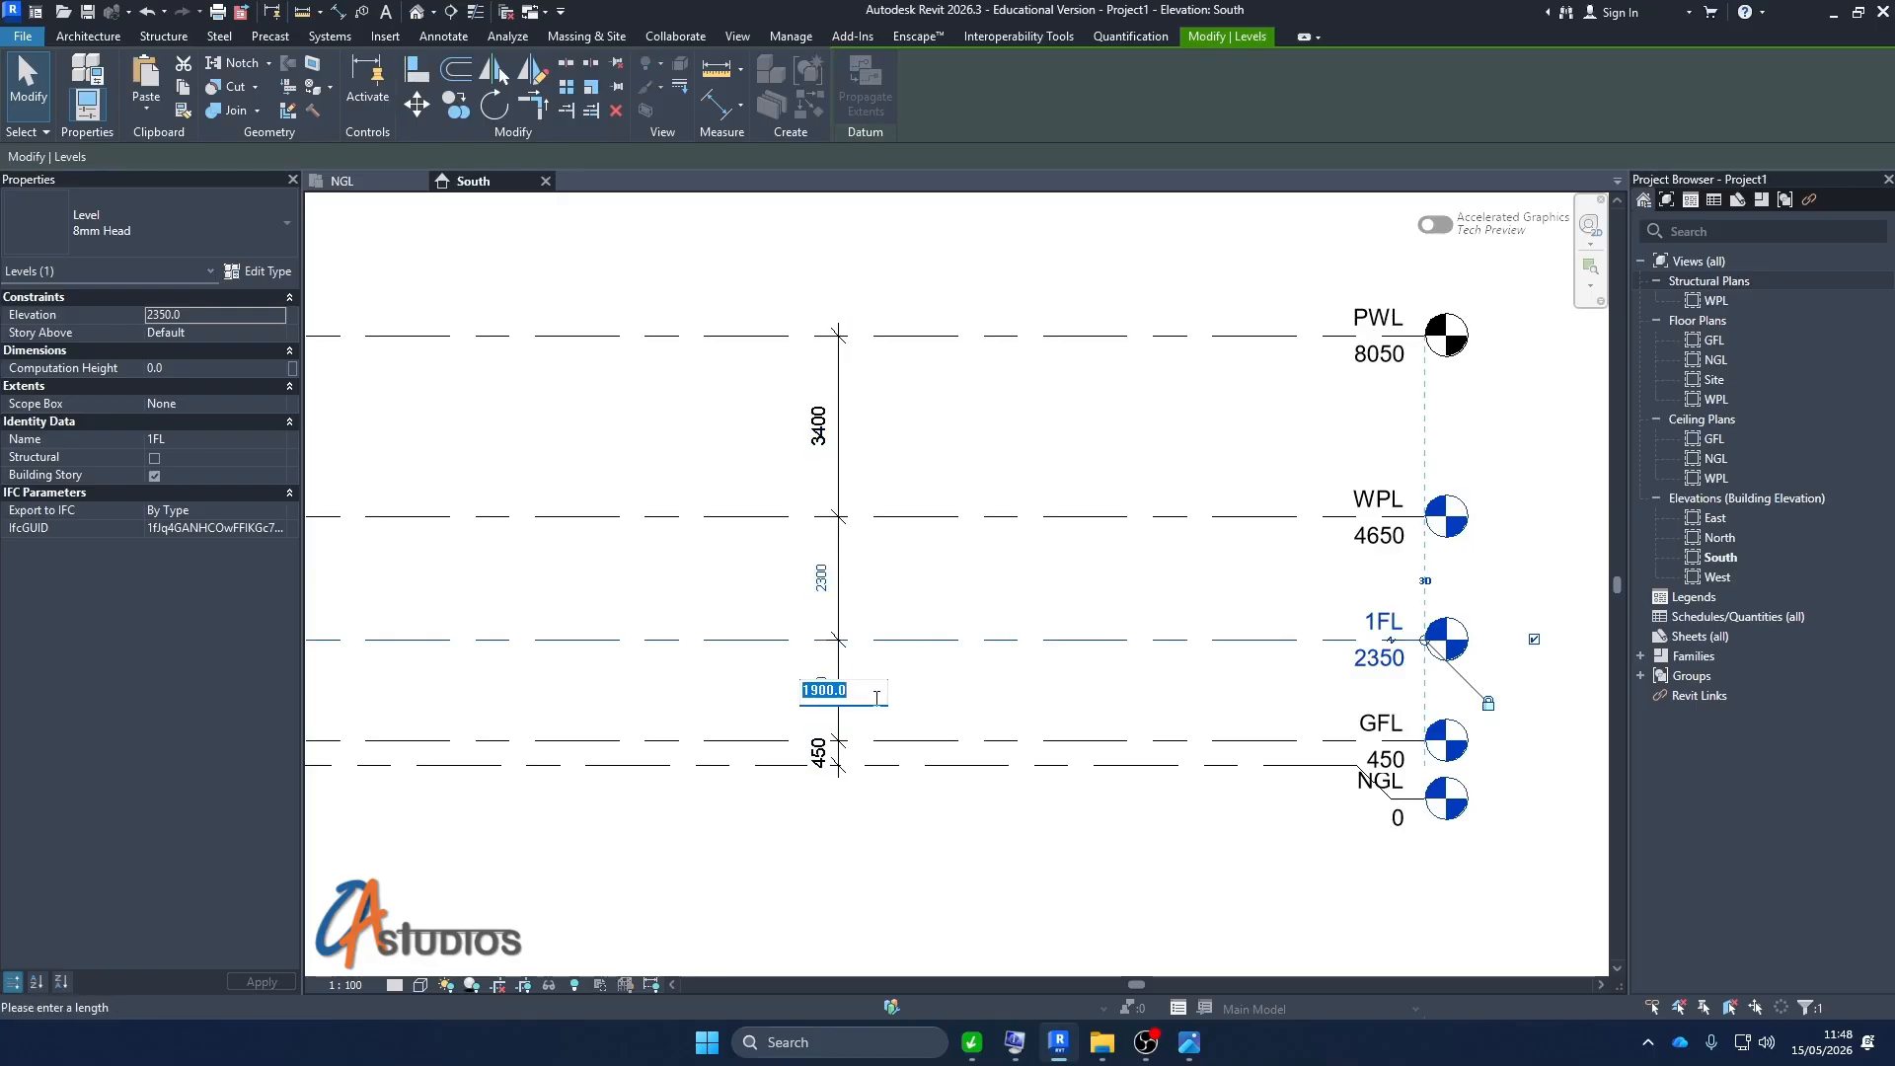
key(Return)
key(Escape)
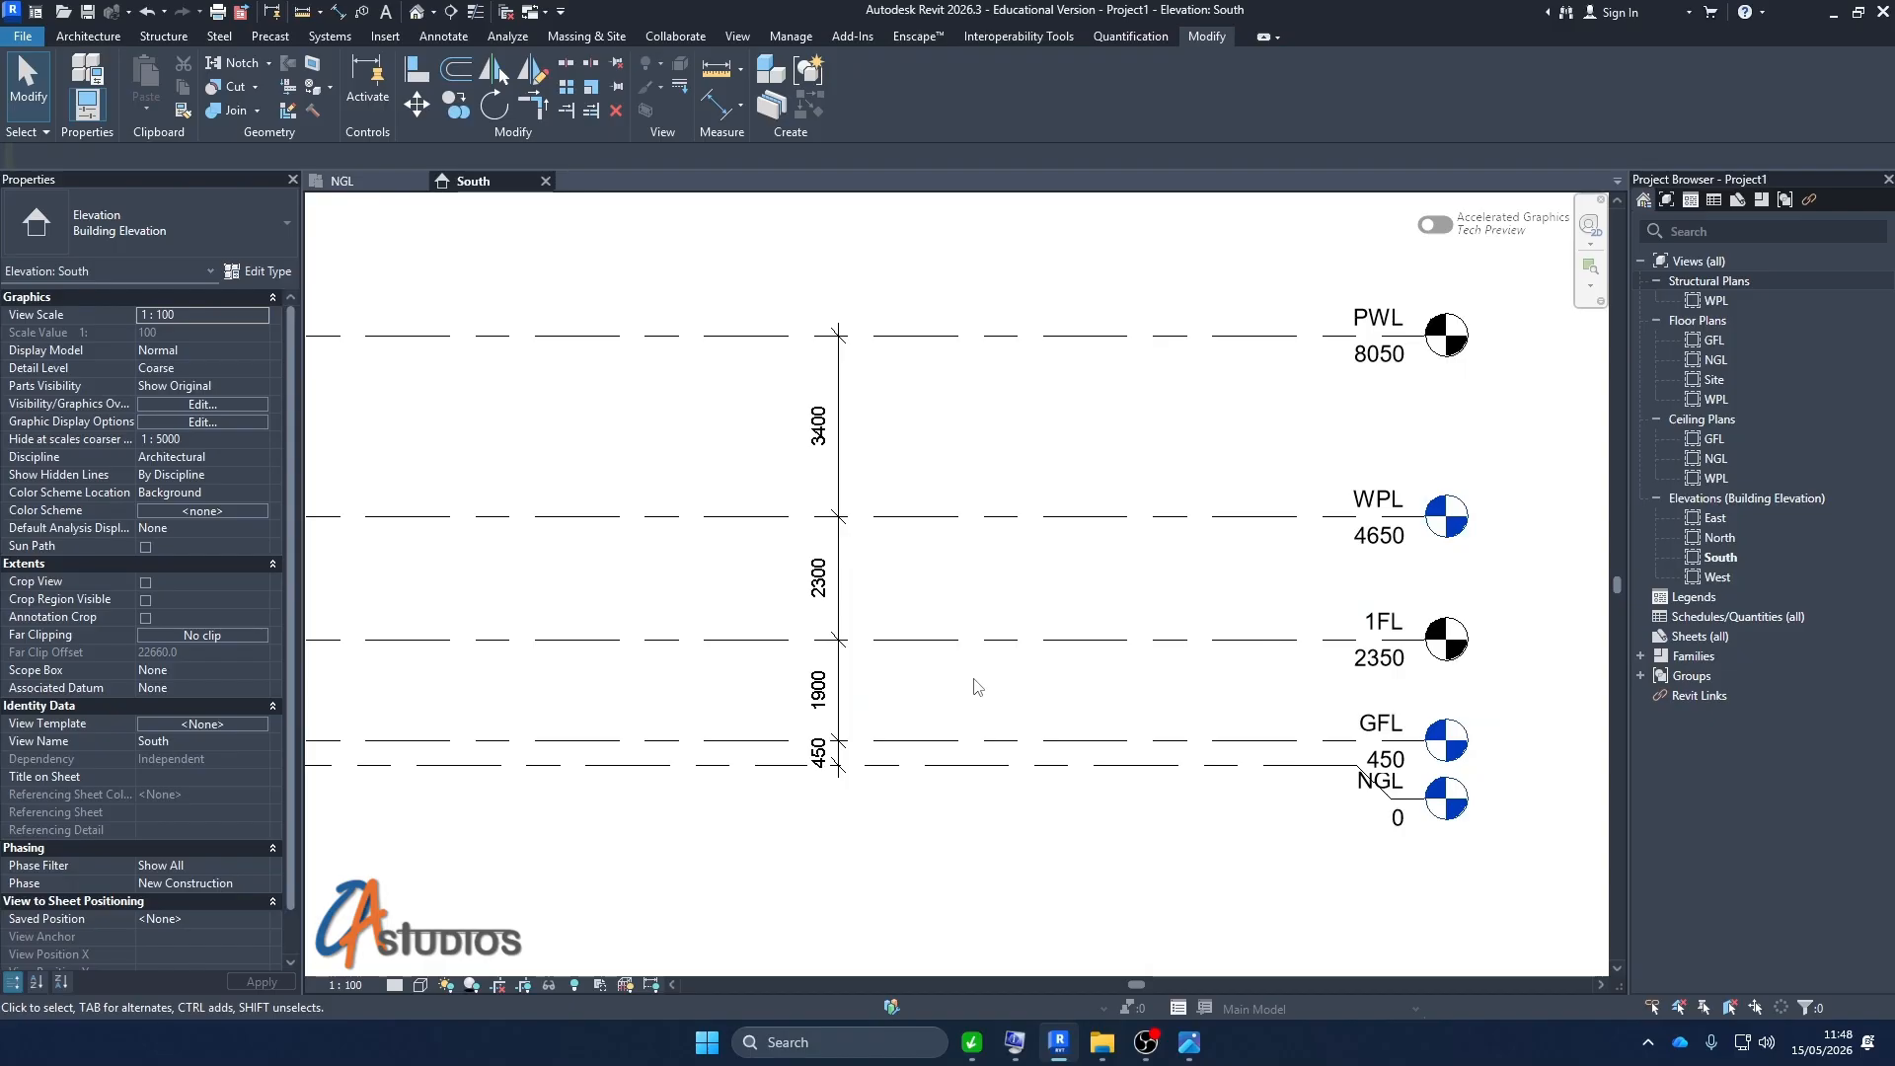
Activate the on-screen controls and dimensions for the selected 1FL level, and clear the selection
click(920, 642)
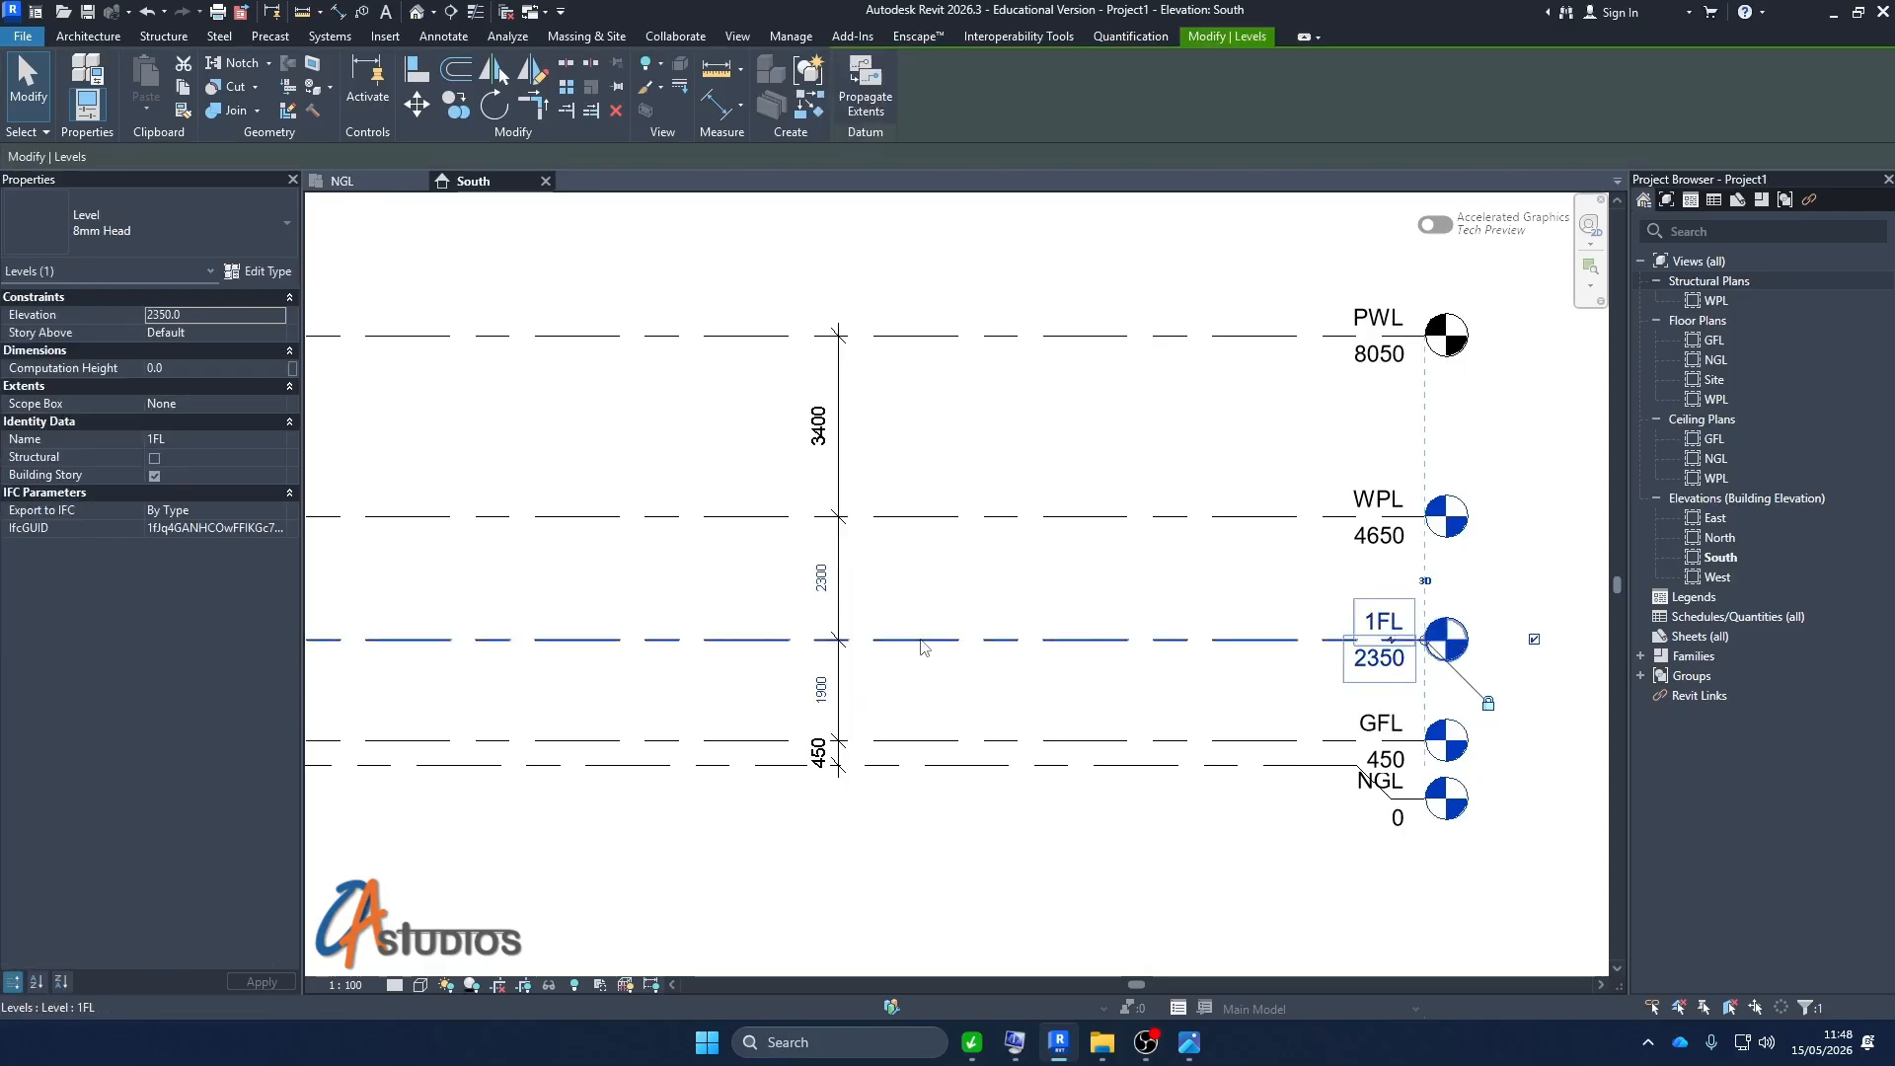
click(363, 87)
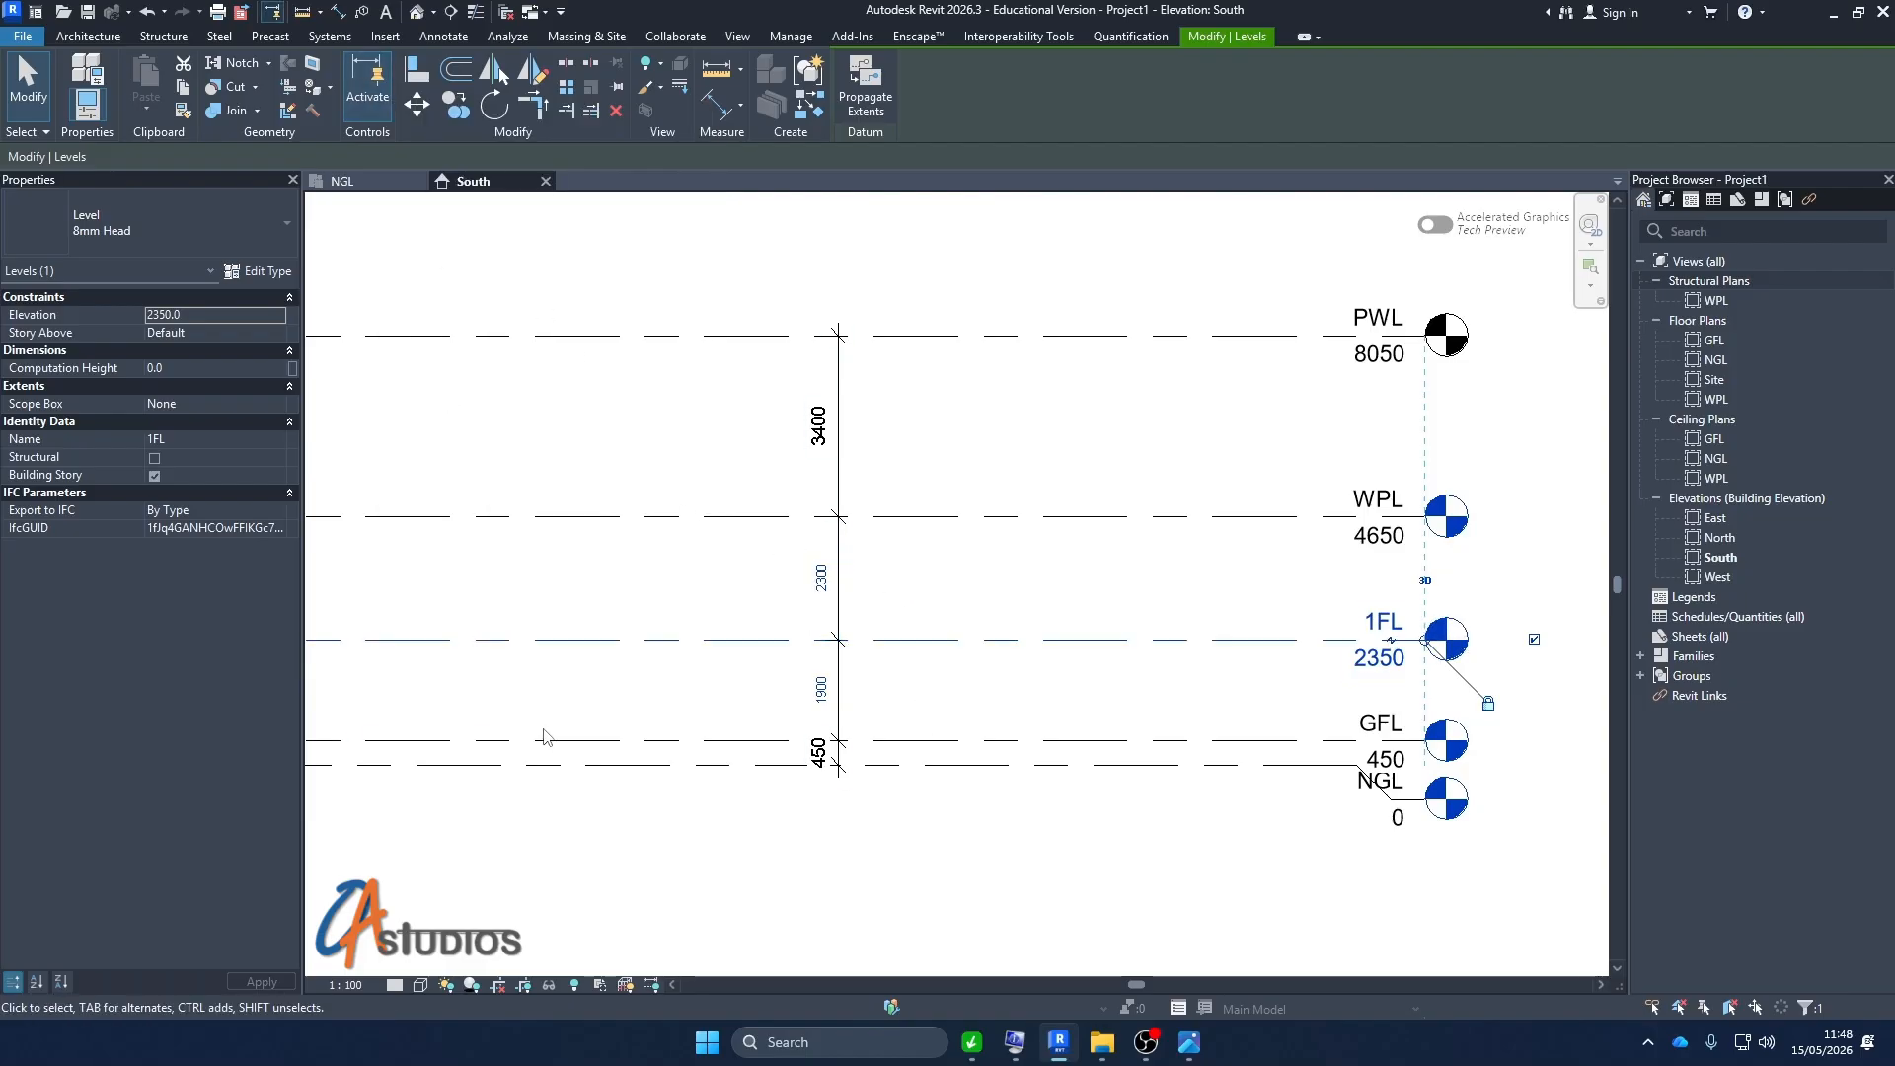
click(876, 476)
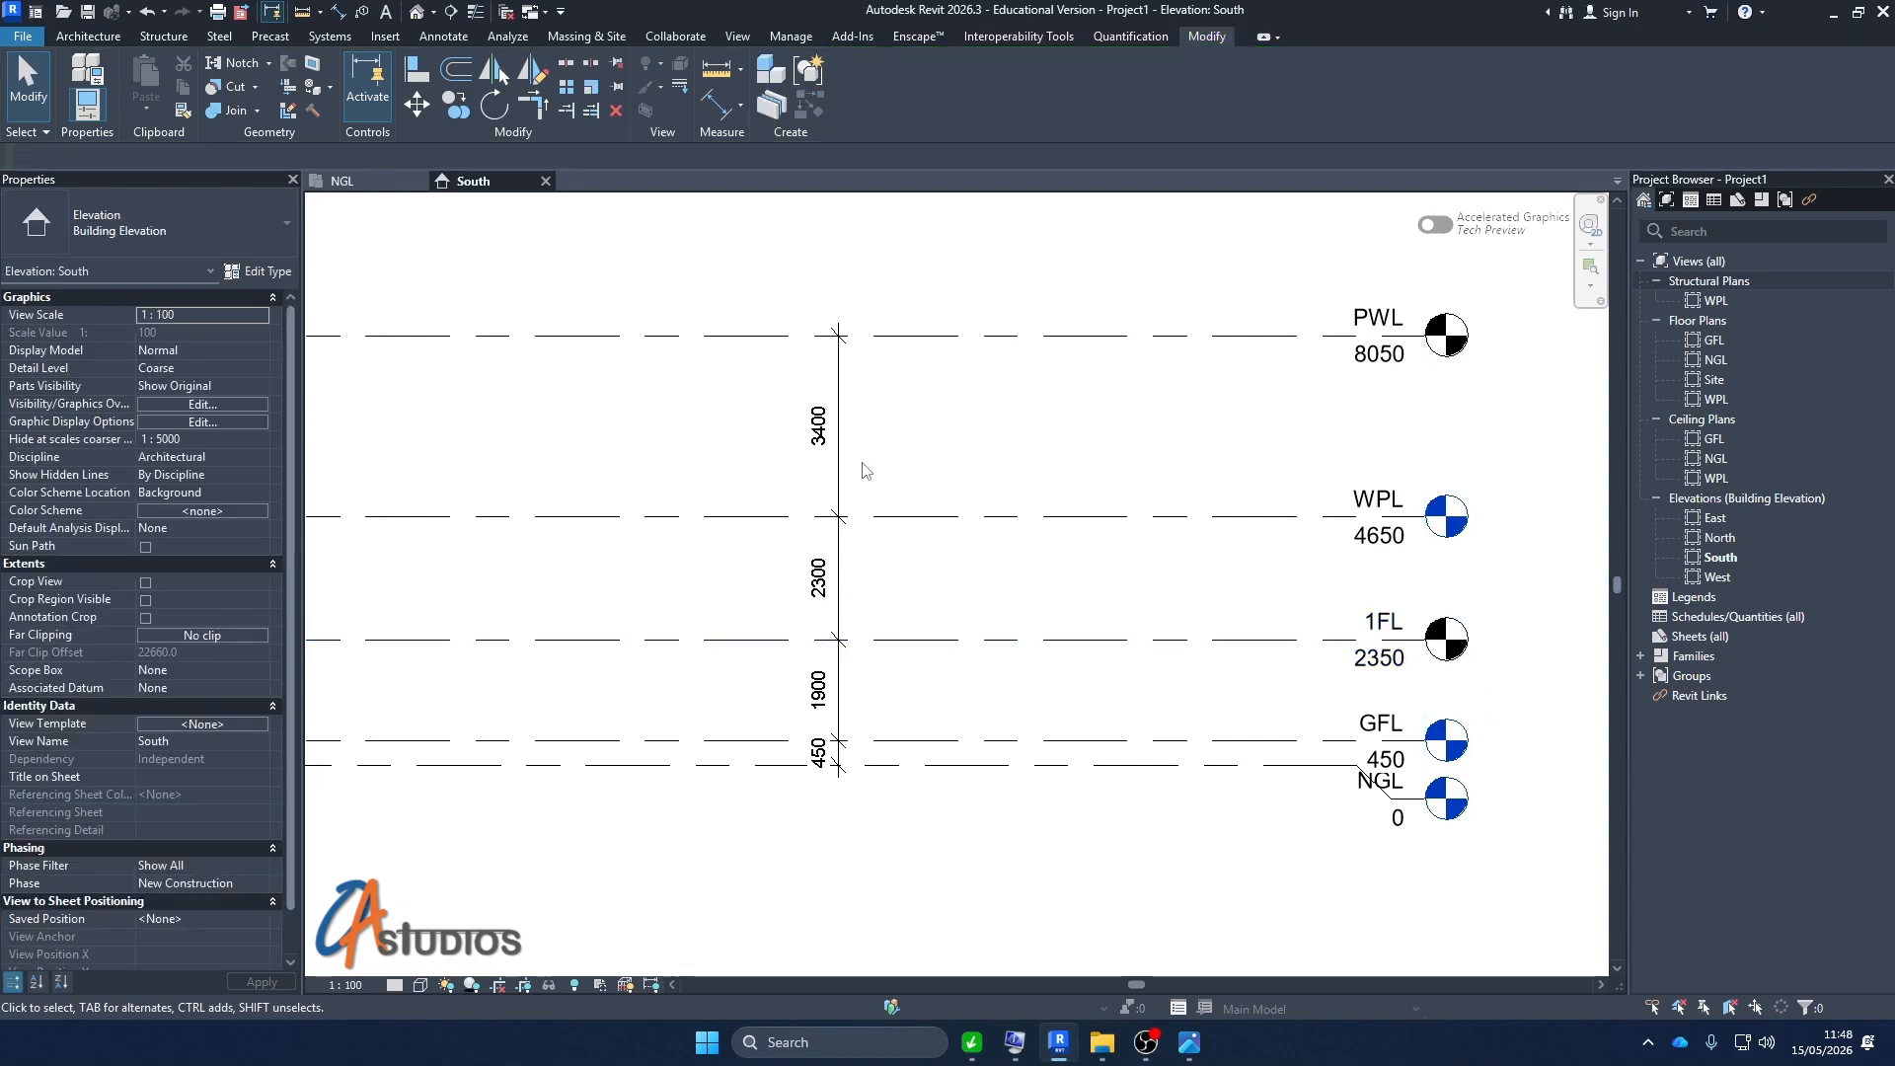
Set the spacing between the GFL and 1FL levels to 3750 mm by moving the 1FL level
scroll(969, 681, up, 1)
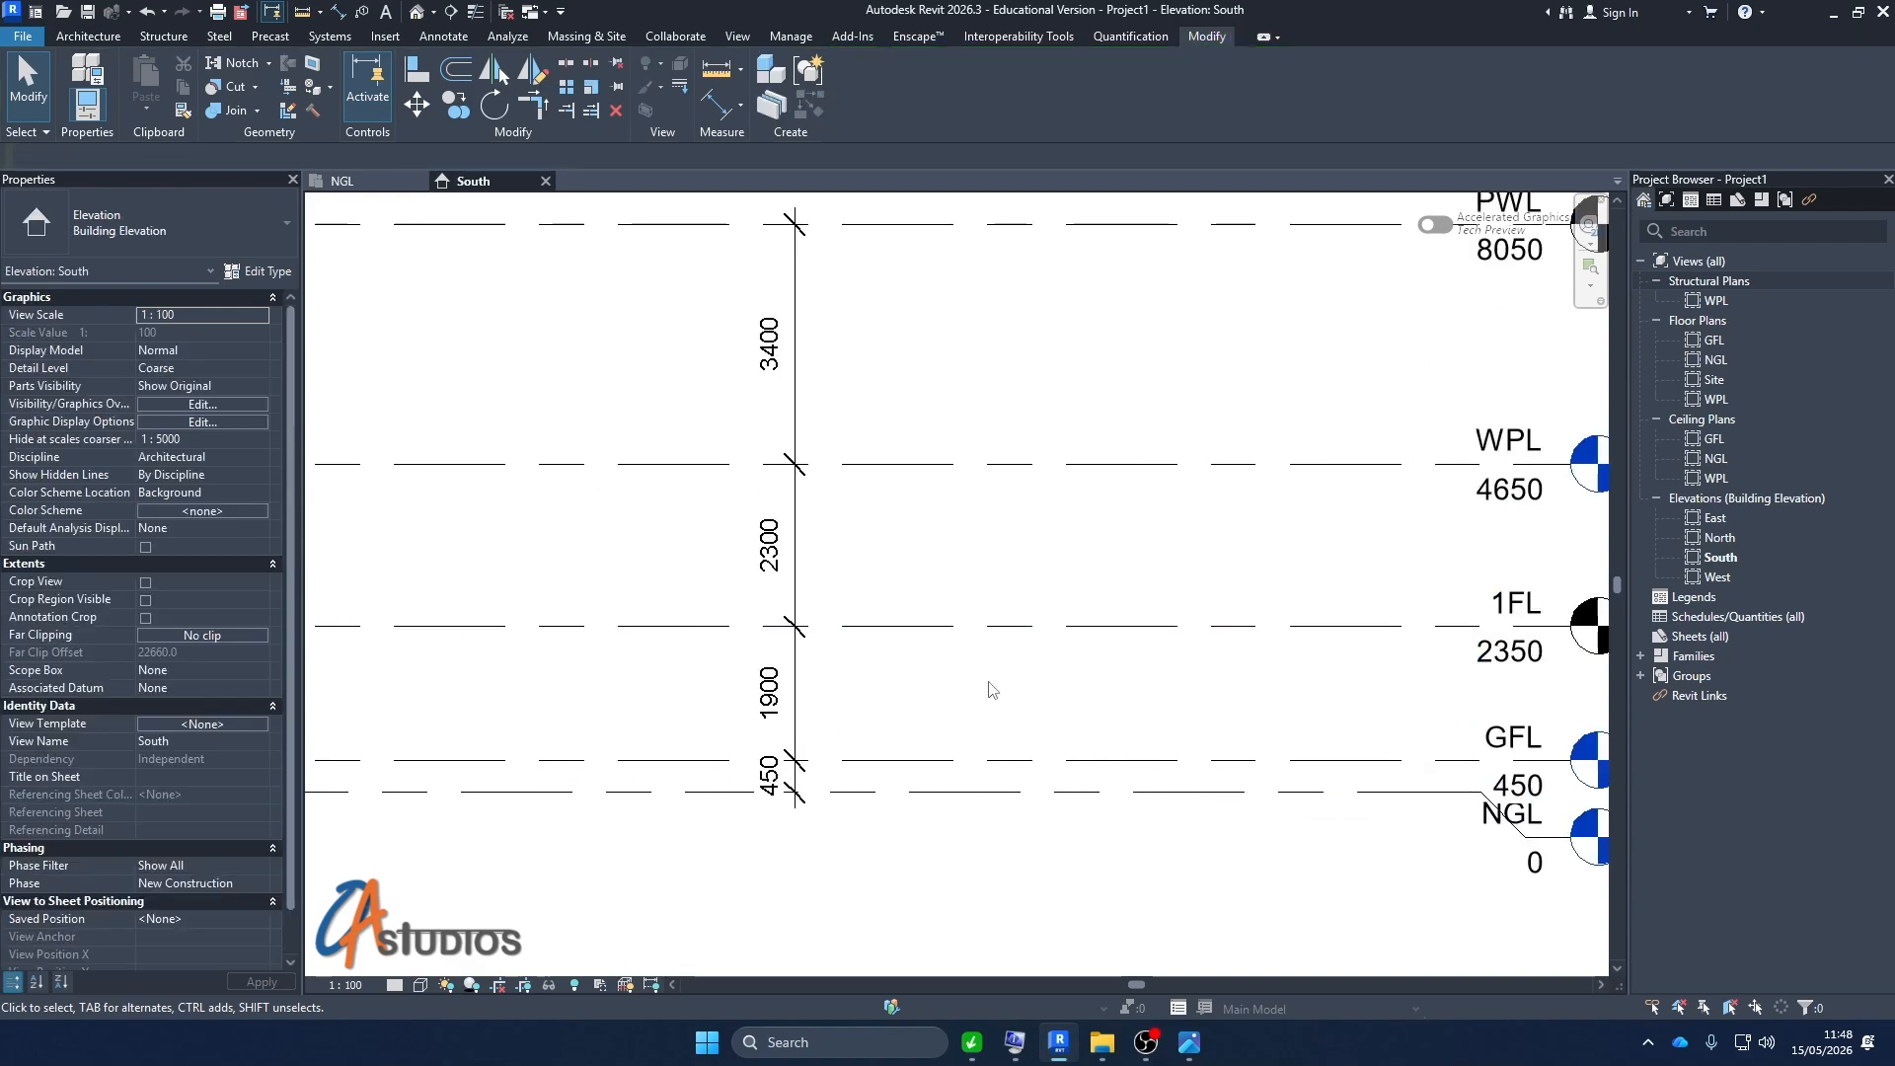
click(950, 626)
click(774, 692)
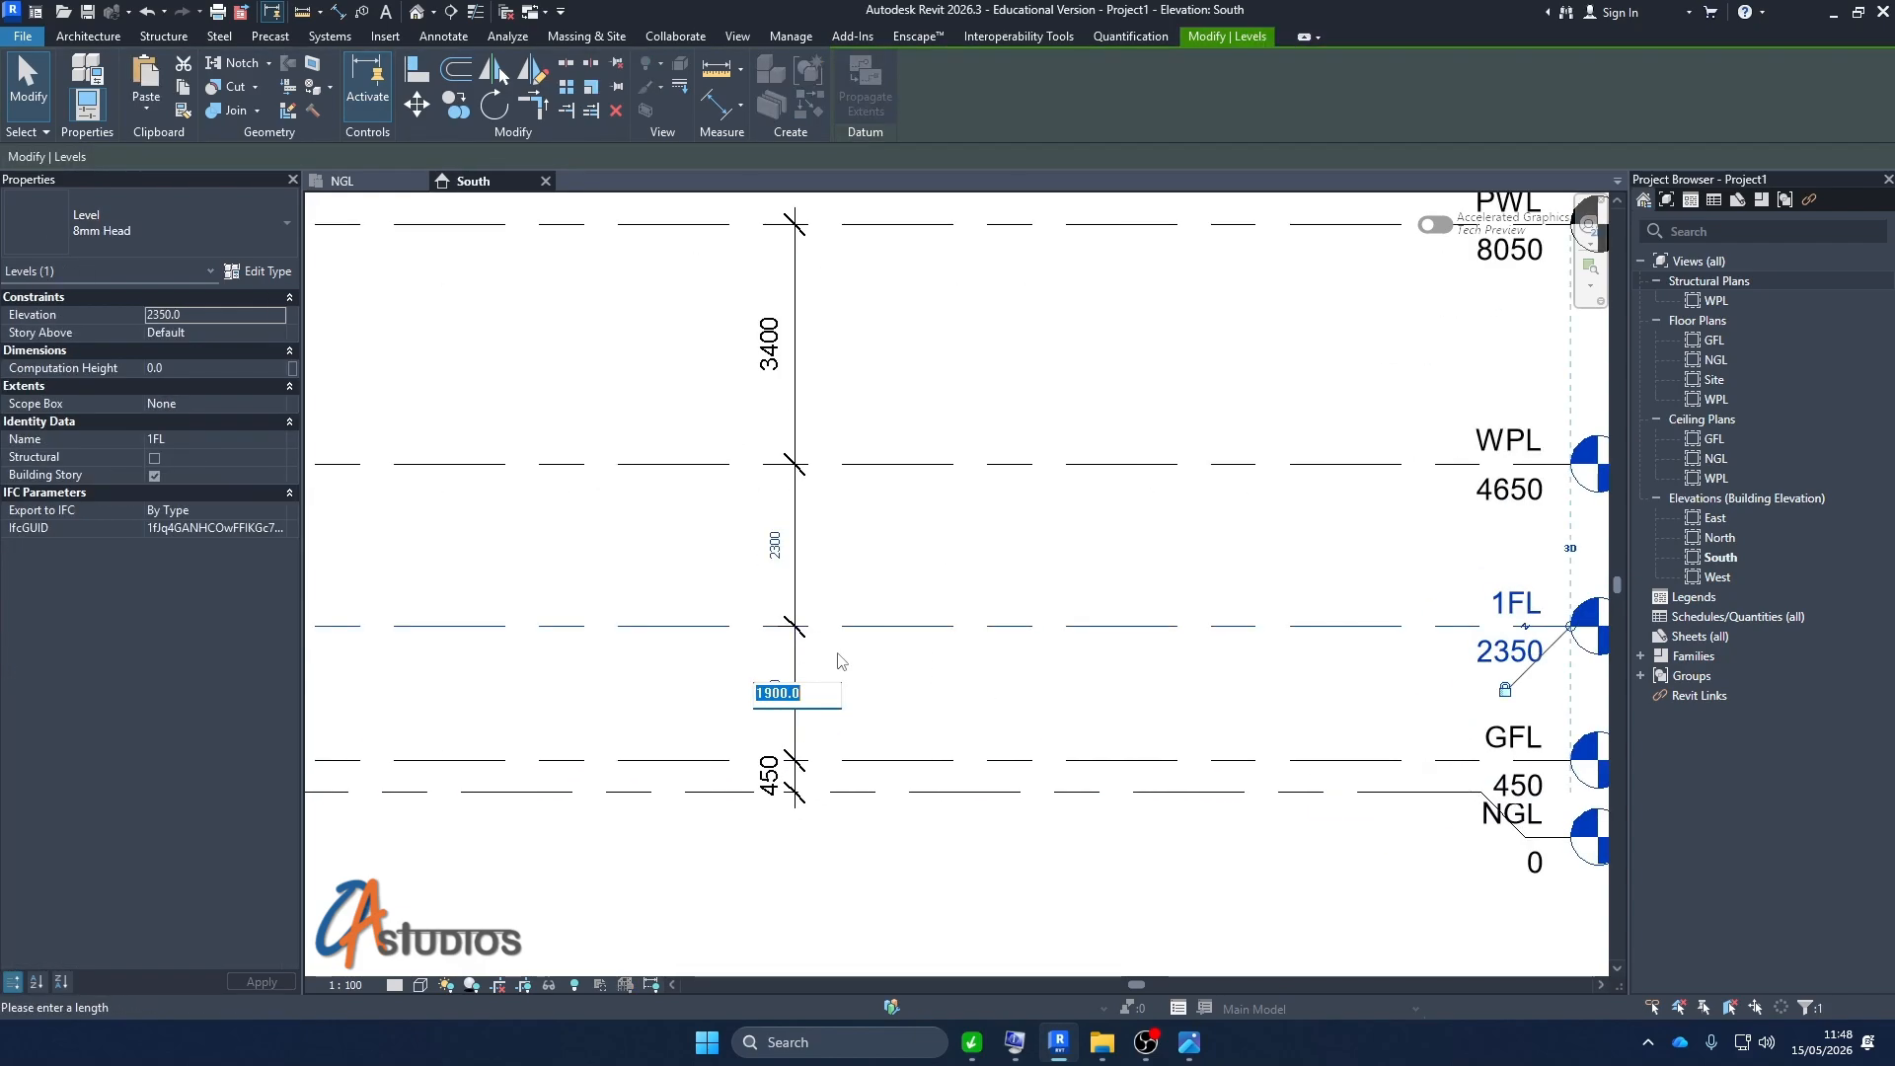
text(3750)
key(Return)
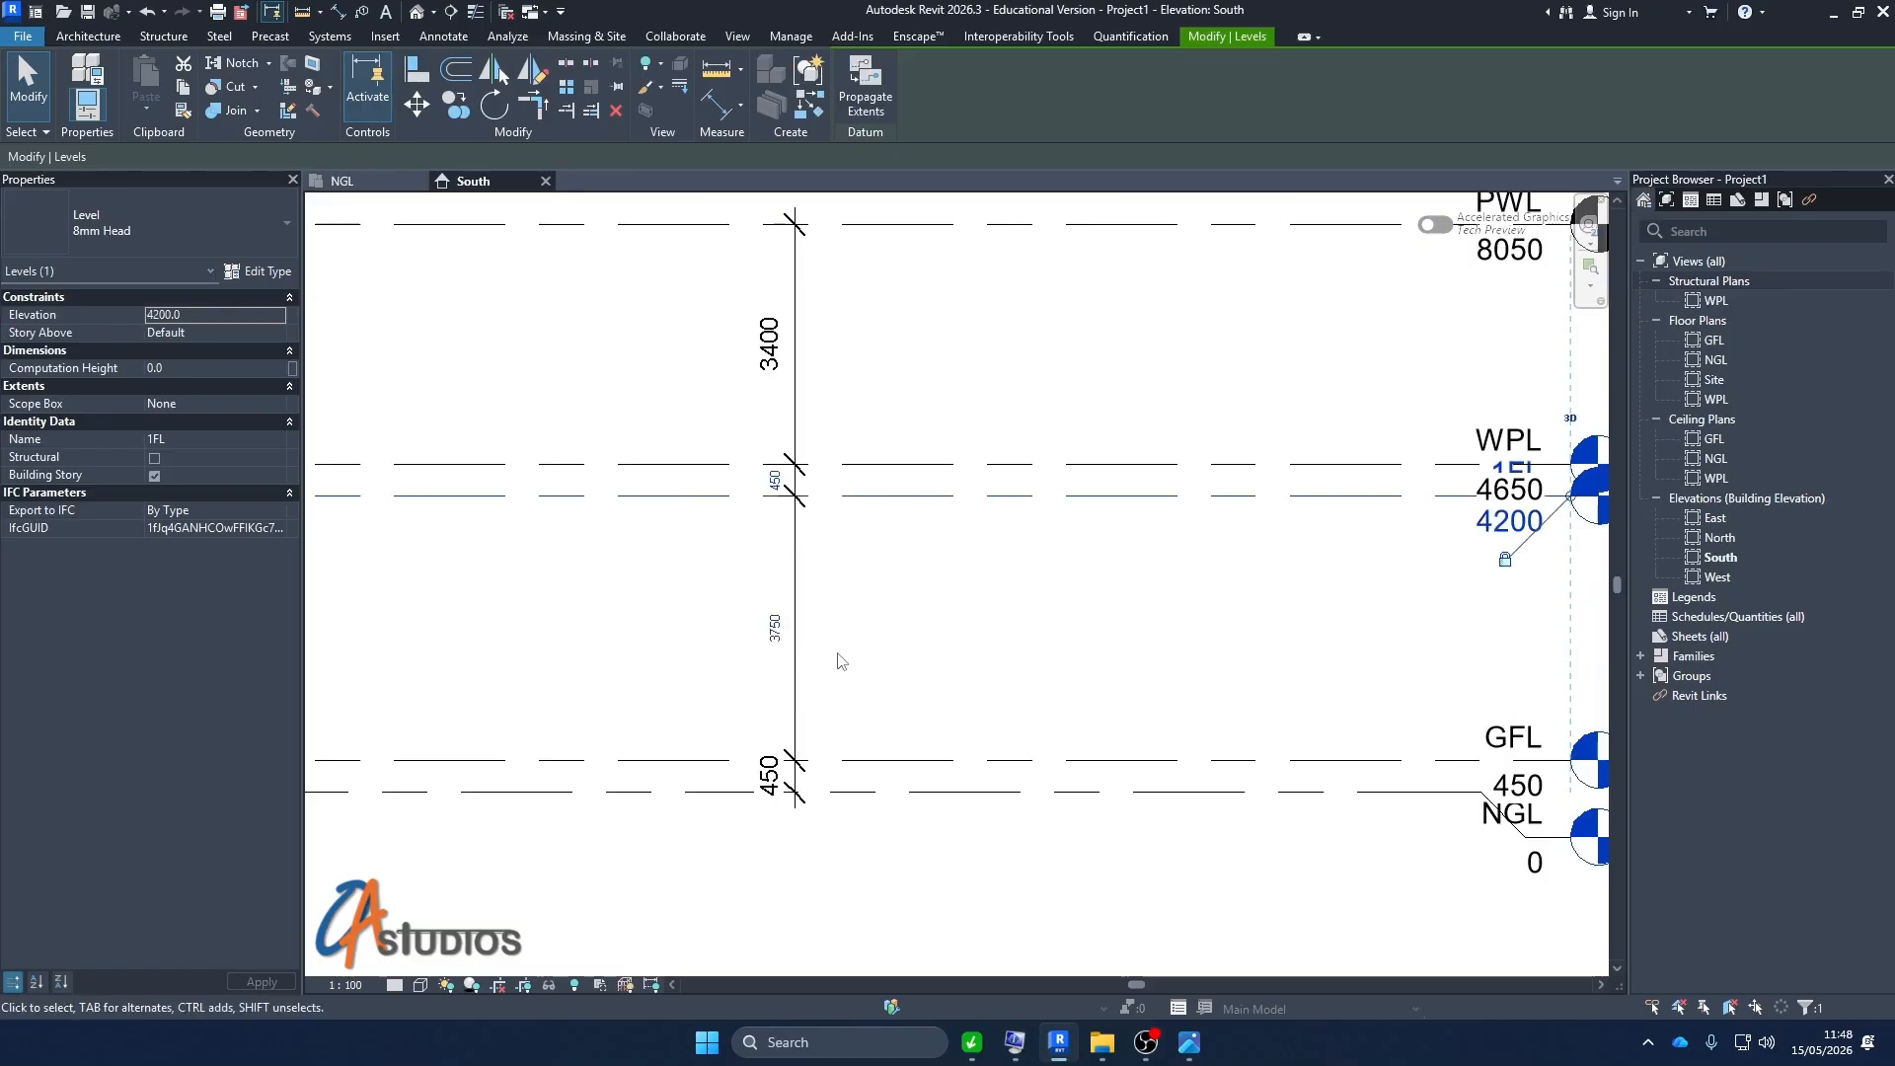
scroll(973, 577, down, 3)
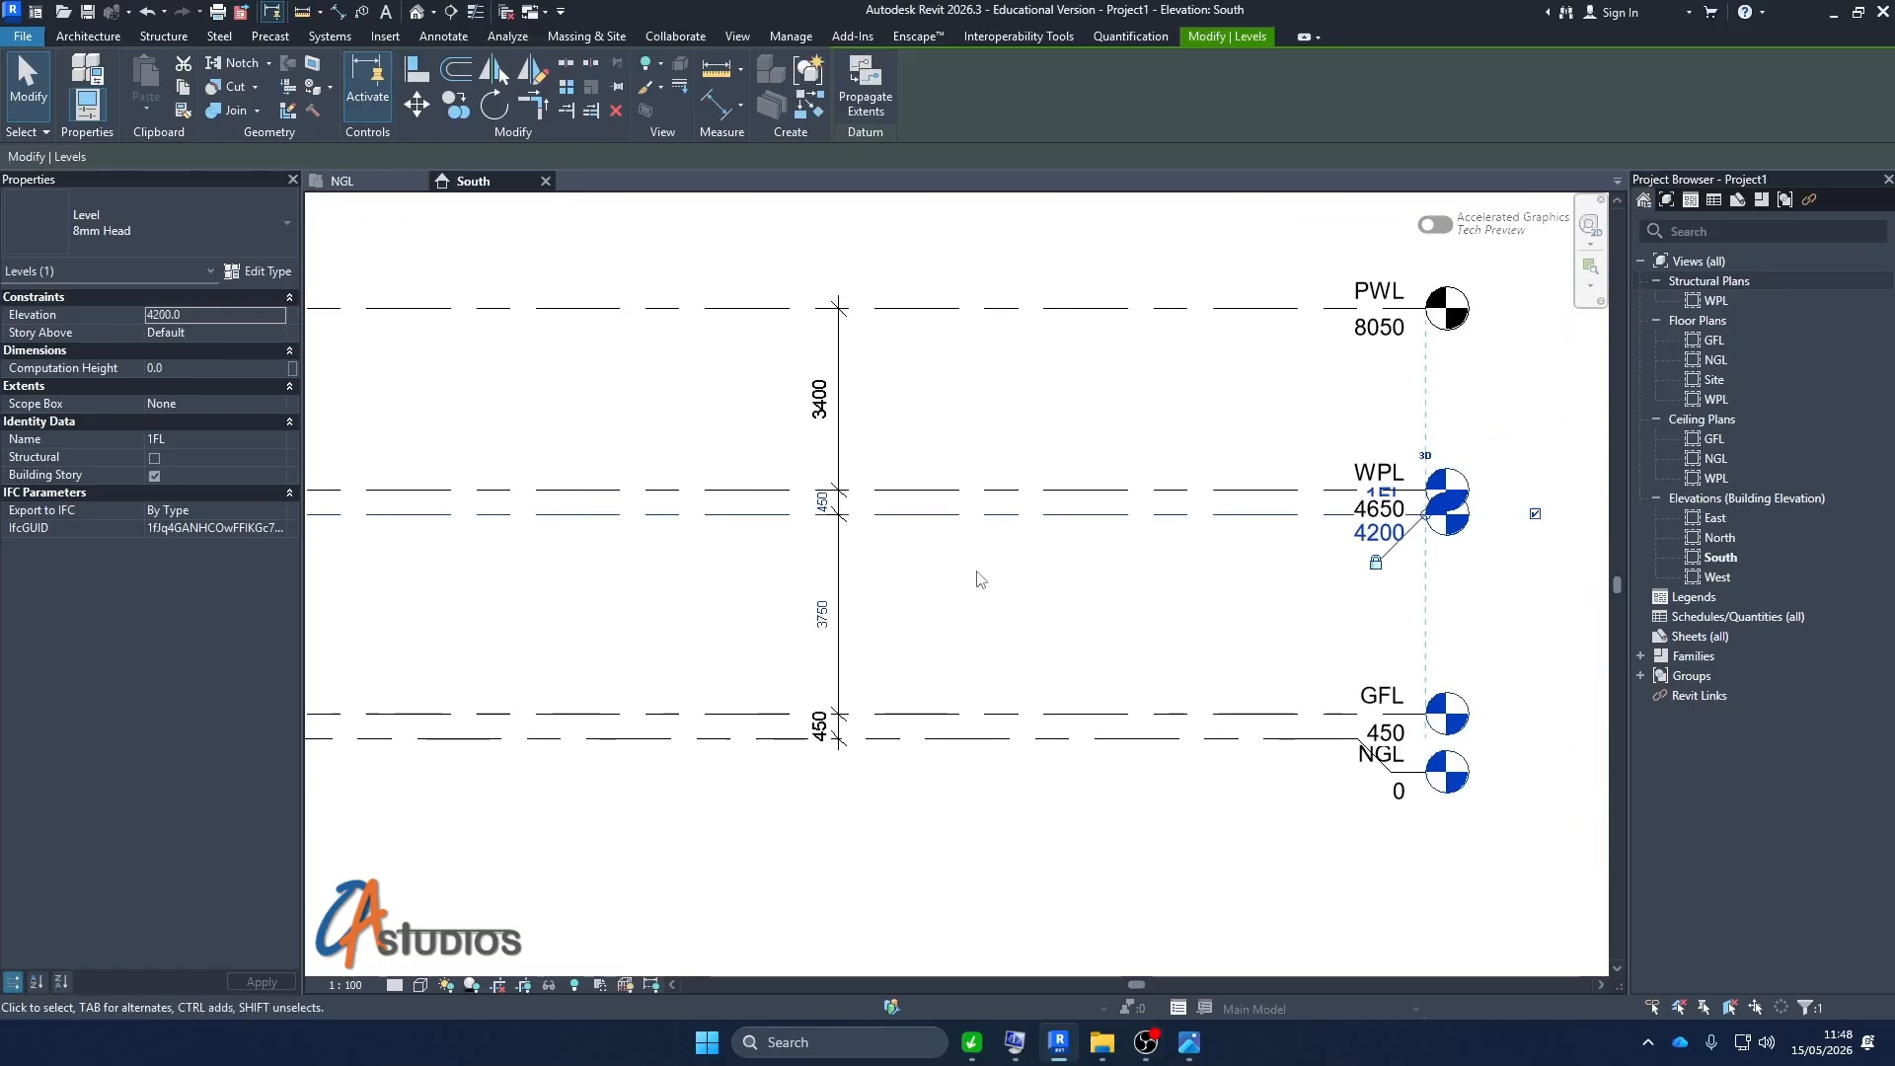
Move the WPL level up between 1FL and PWL to an elevation of about 6350 mm
click(992, 453)
scroll(997, 518, up, 2)
click(957, 511)
drag(957, 511, 966, 421)
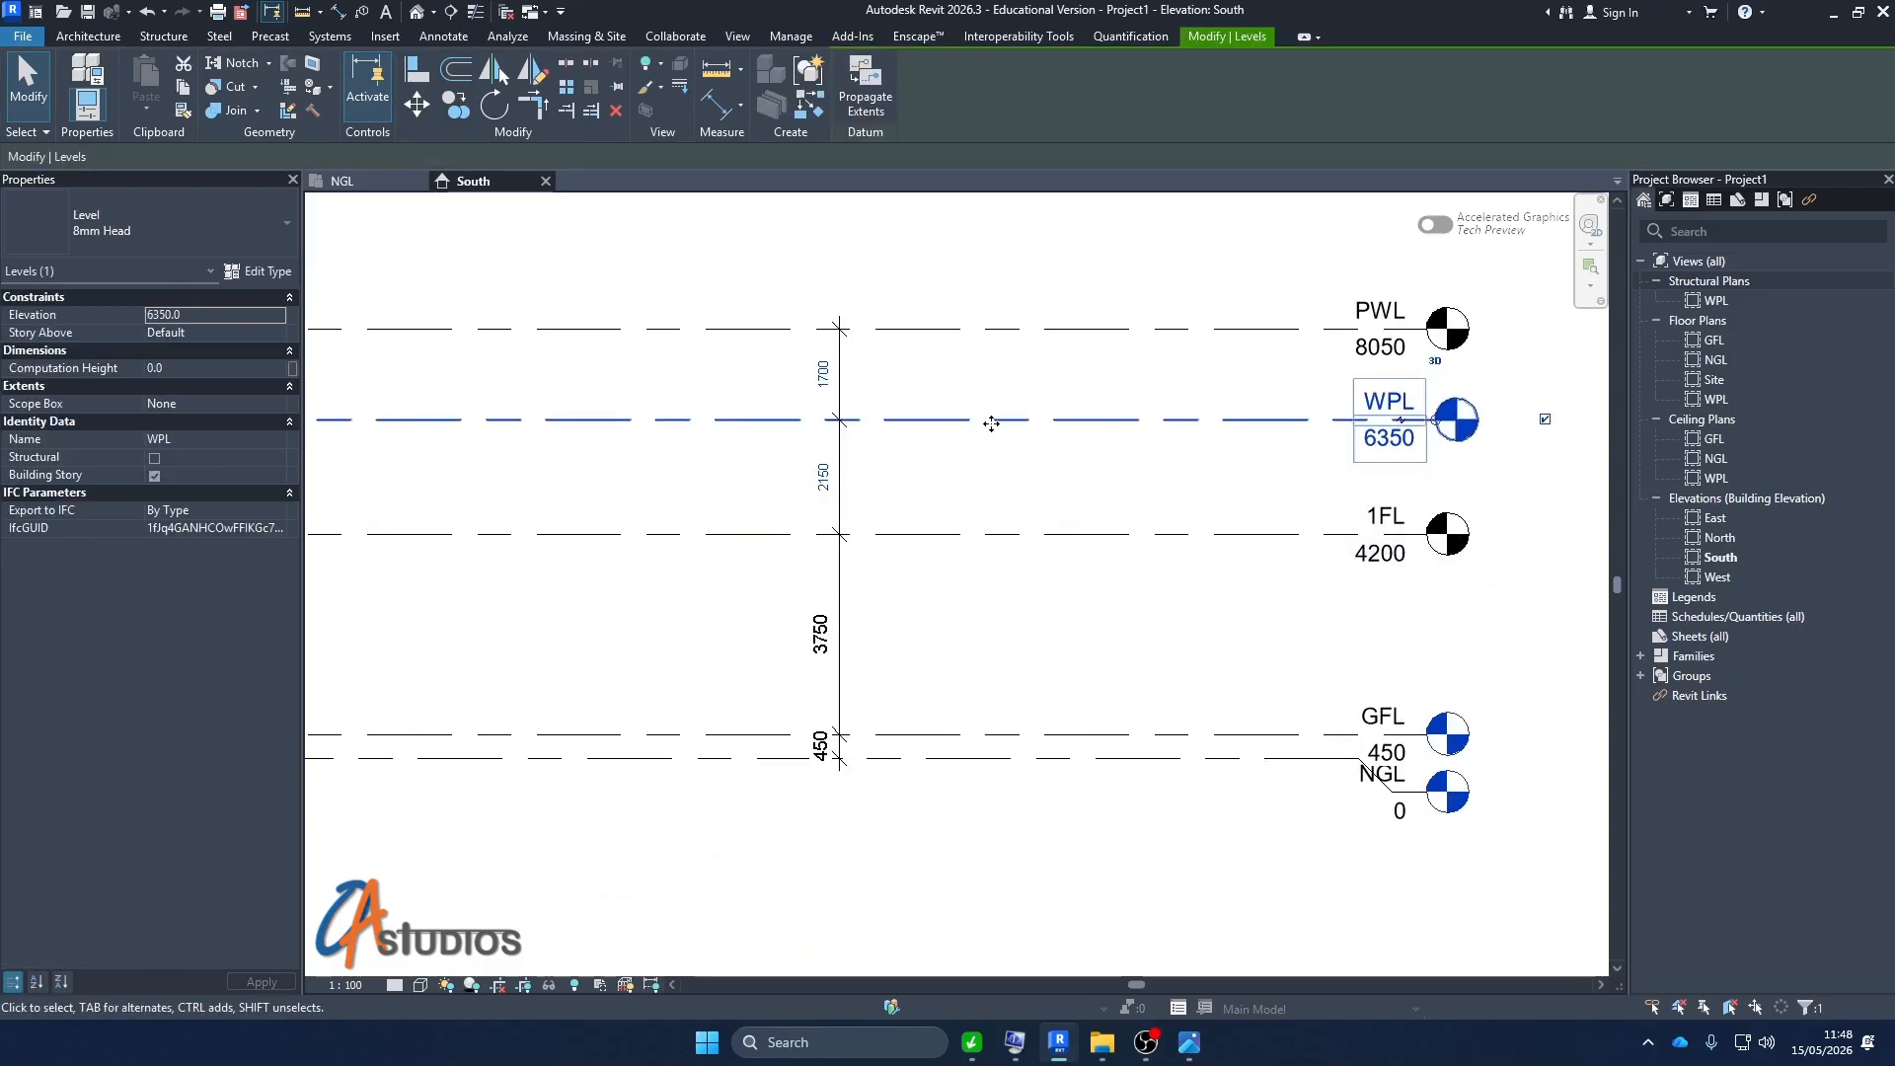
click(931, 476)
Select the WPL and PWL levels together and set the spacing between 1FL and WPL to 3600 mm
scroll(931, 473, down, 2)
drag(980, 473, 947, 361)
click(854, 468)
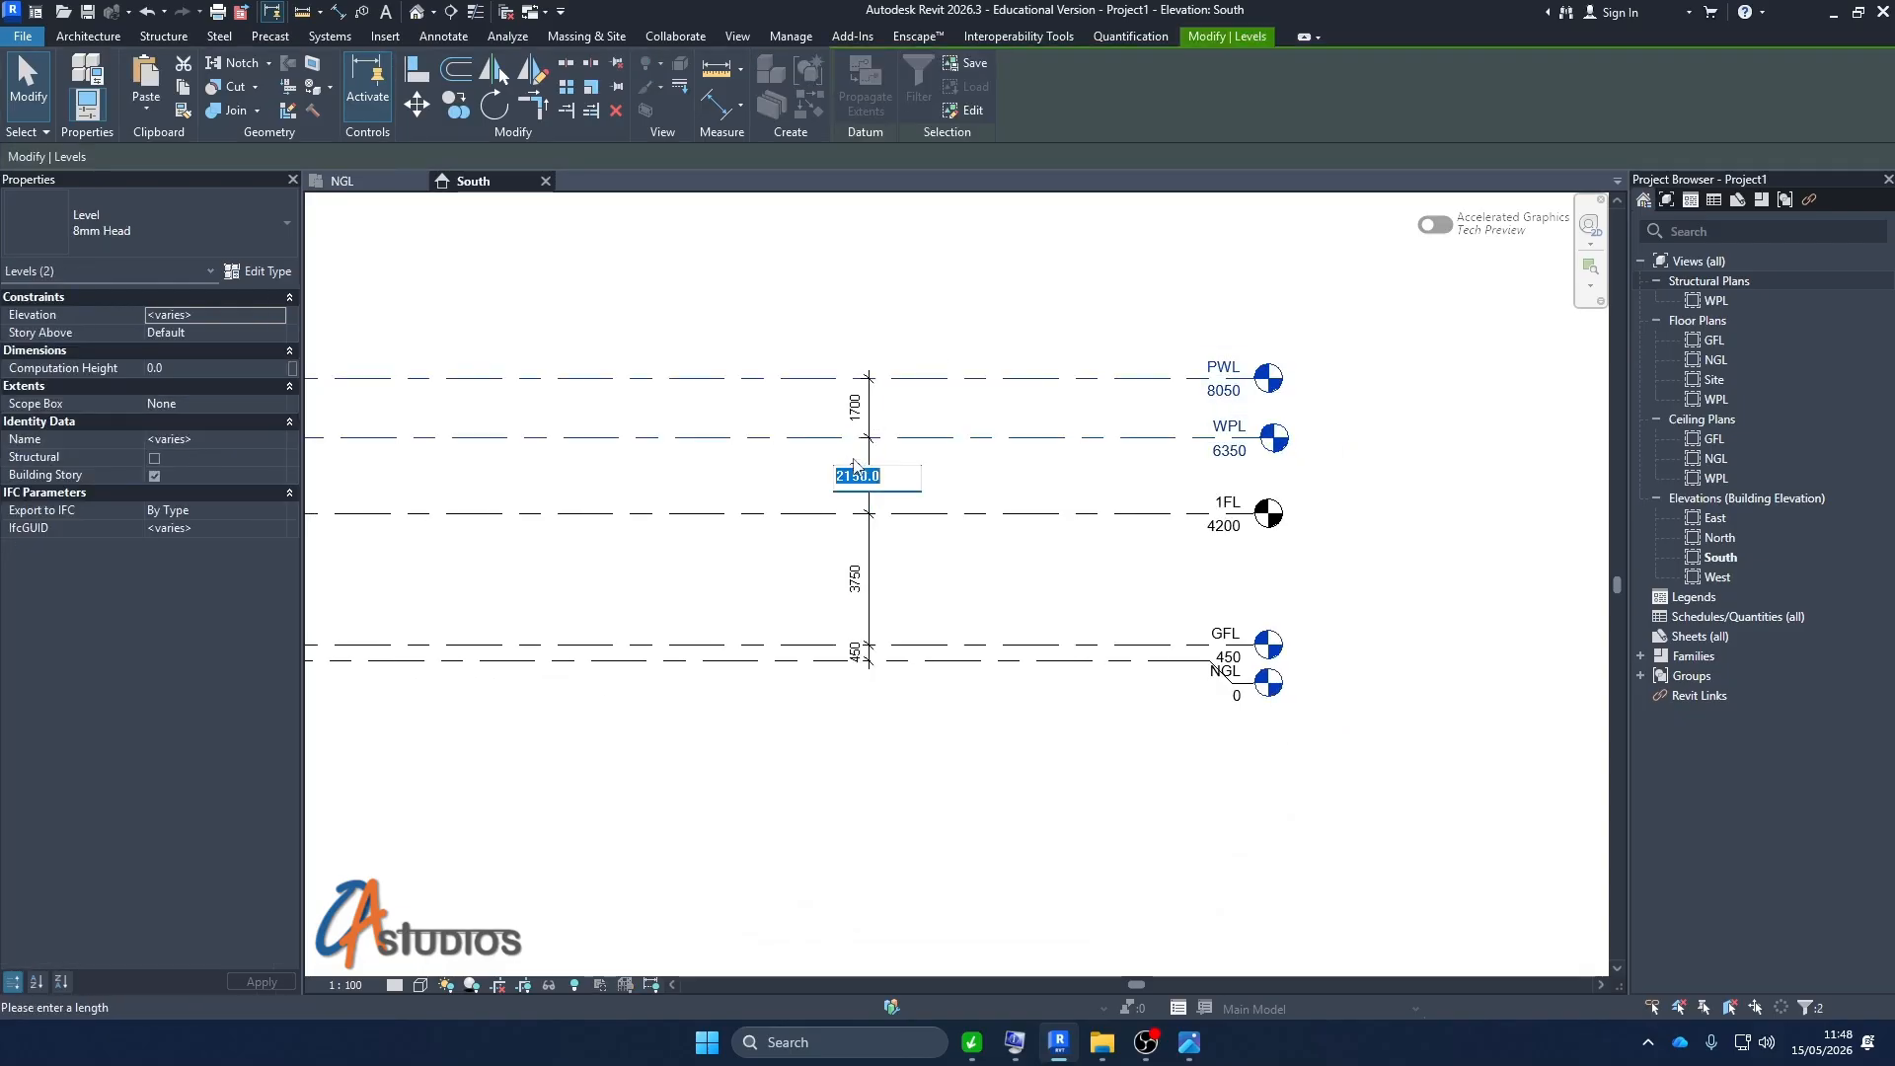
text(3600)
key(Return)
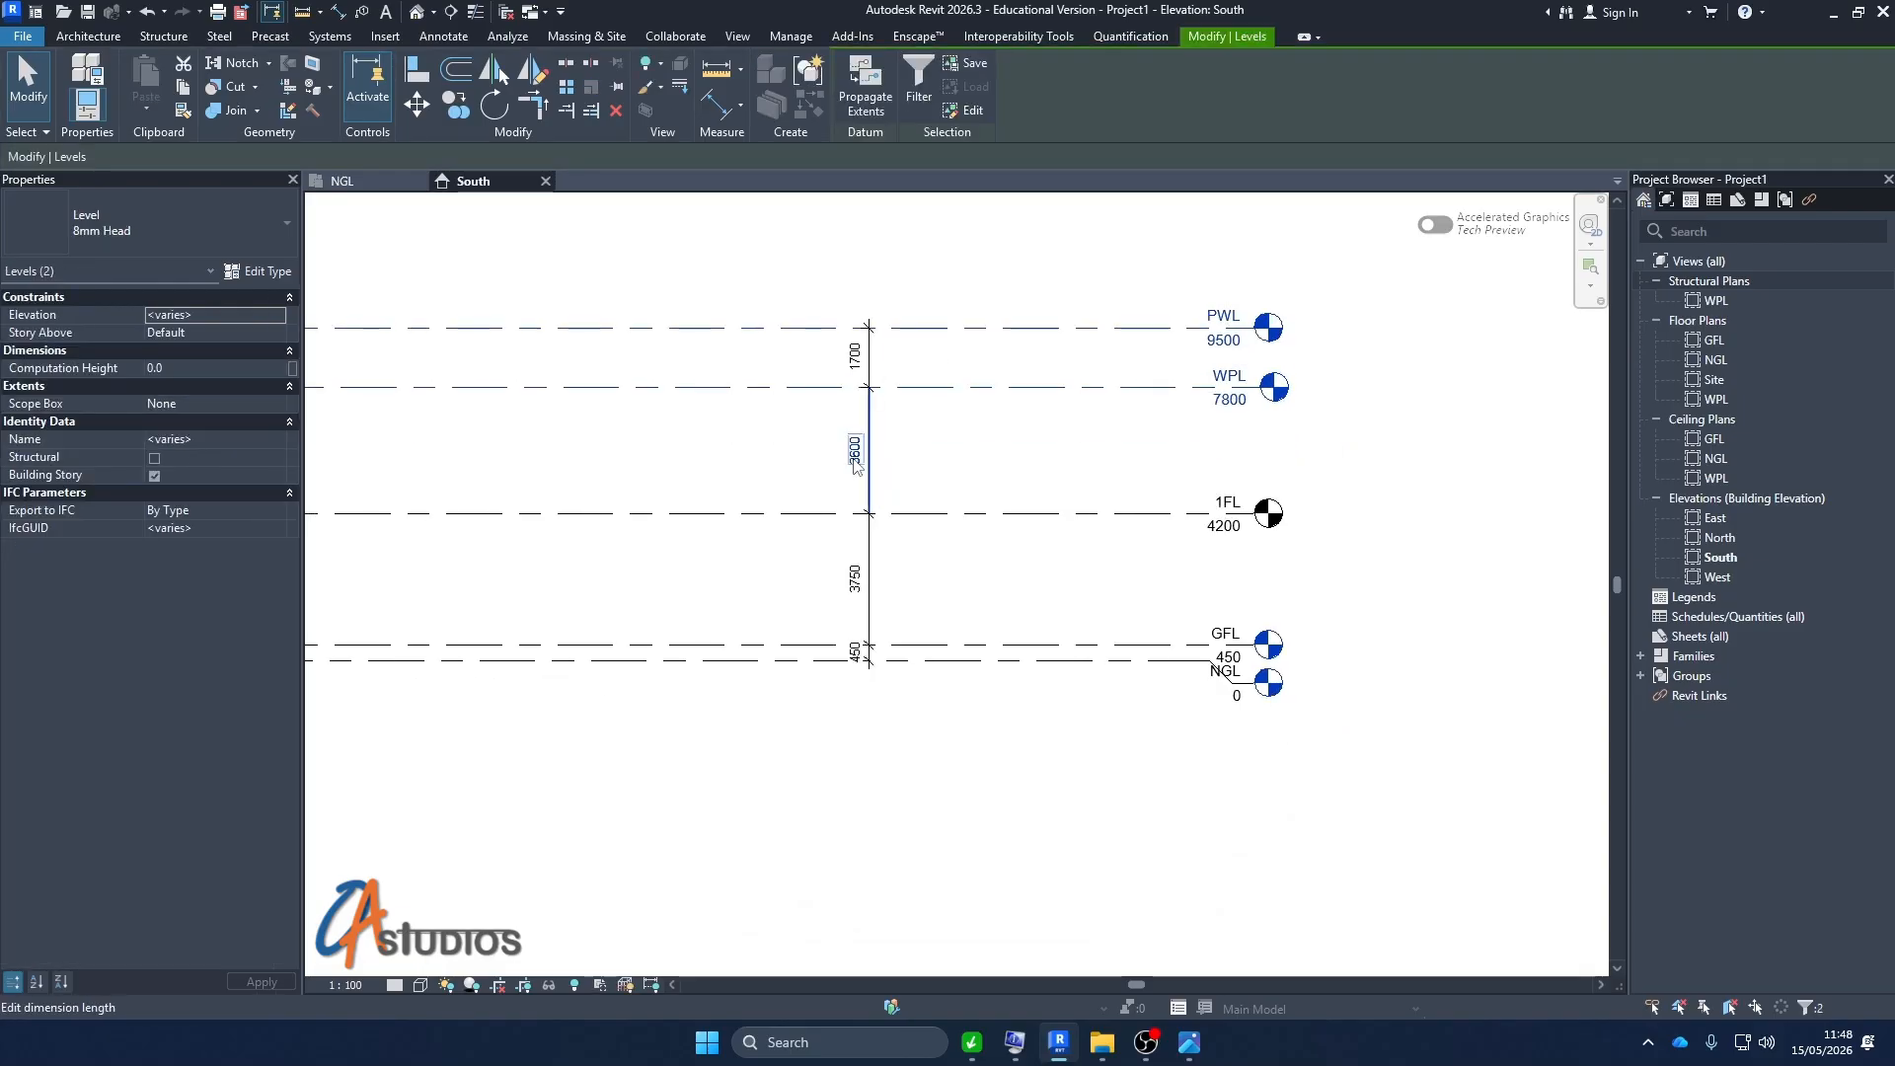
scroll(1212, 545, down, 1)
scroll(1278, 518, up, 2)
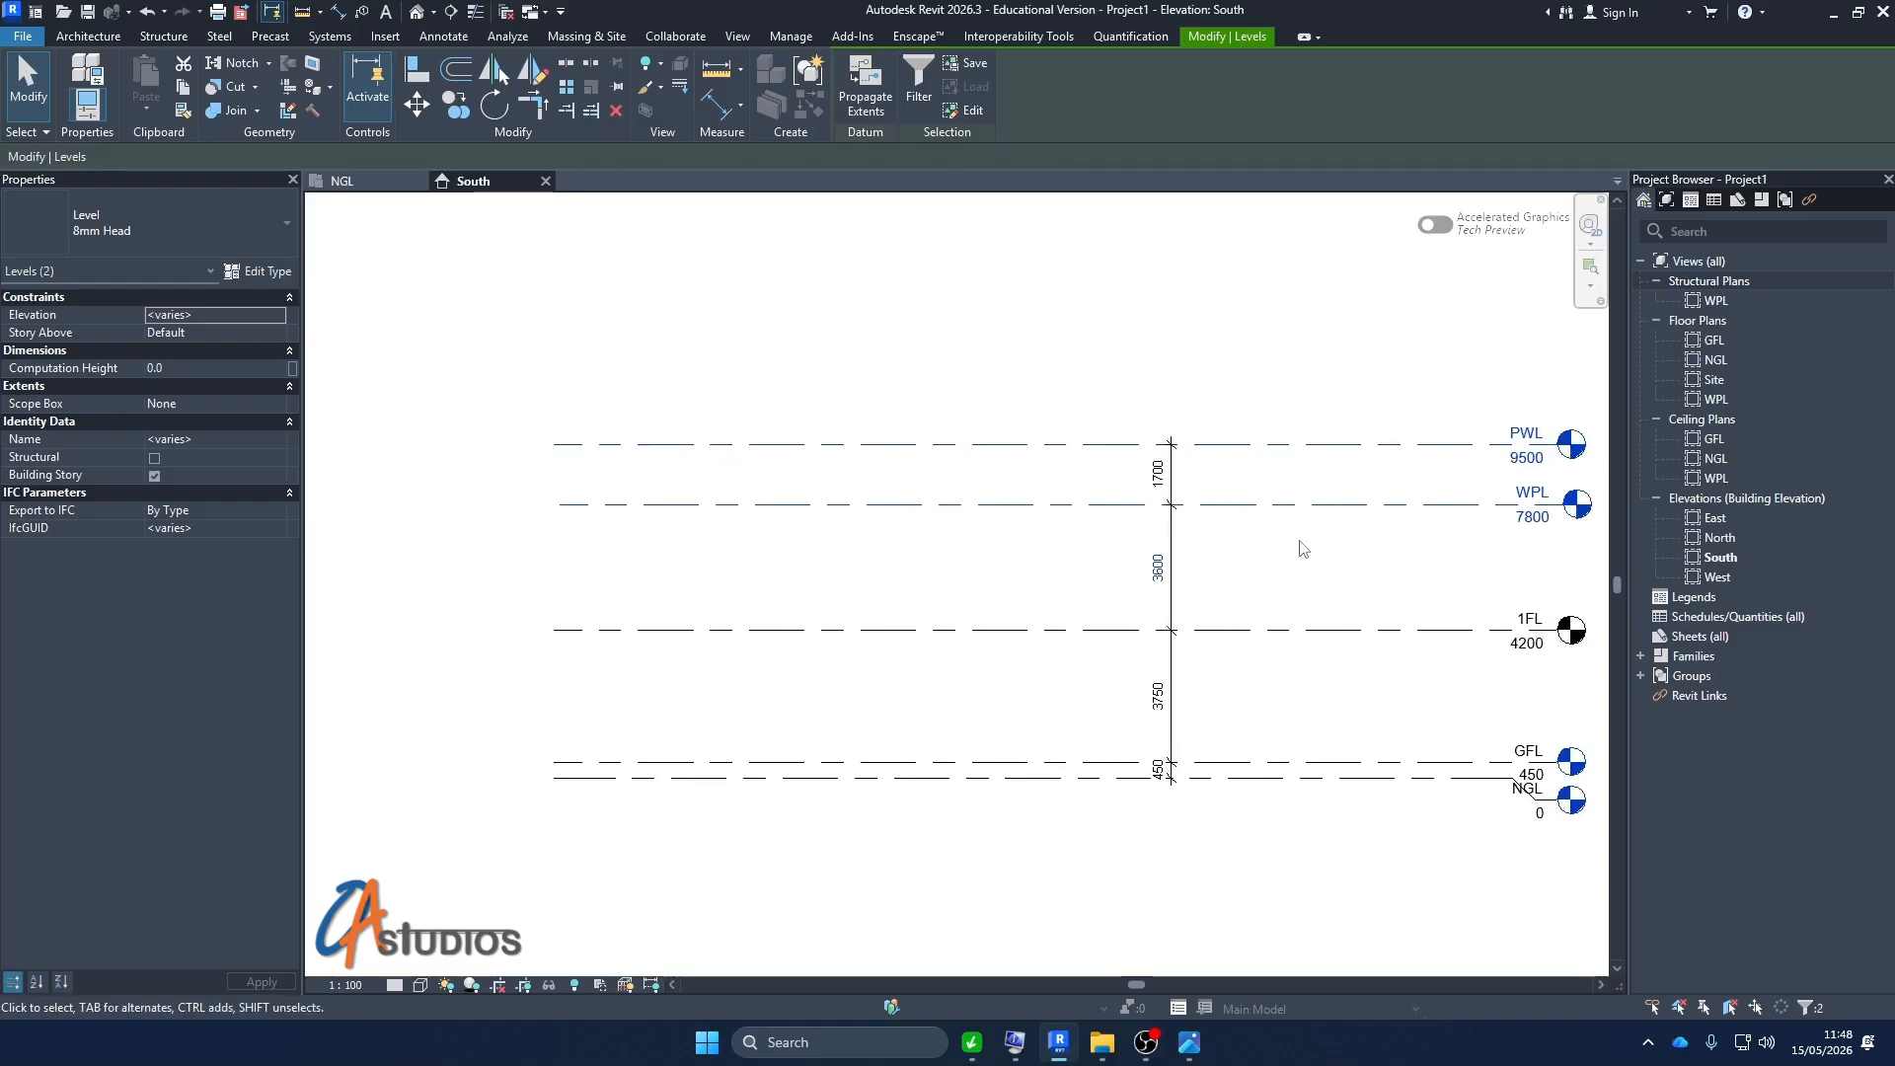
Set the spacing between the WPL and PWL levels to 1200 mm by moving only the PWL level
click(1200, 1052)
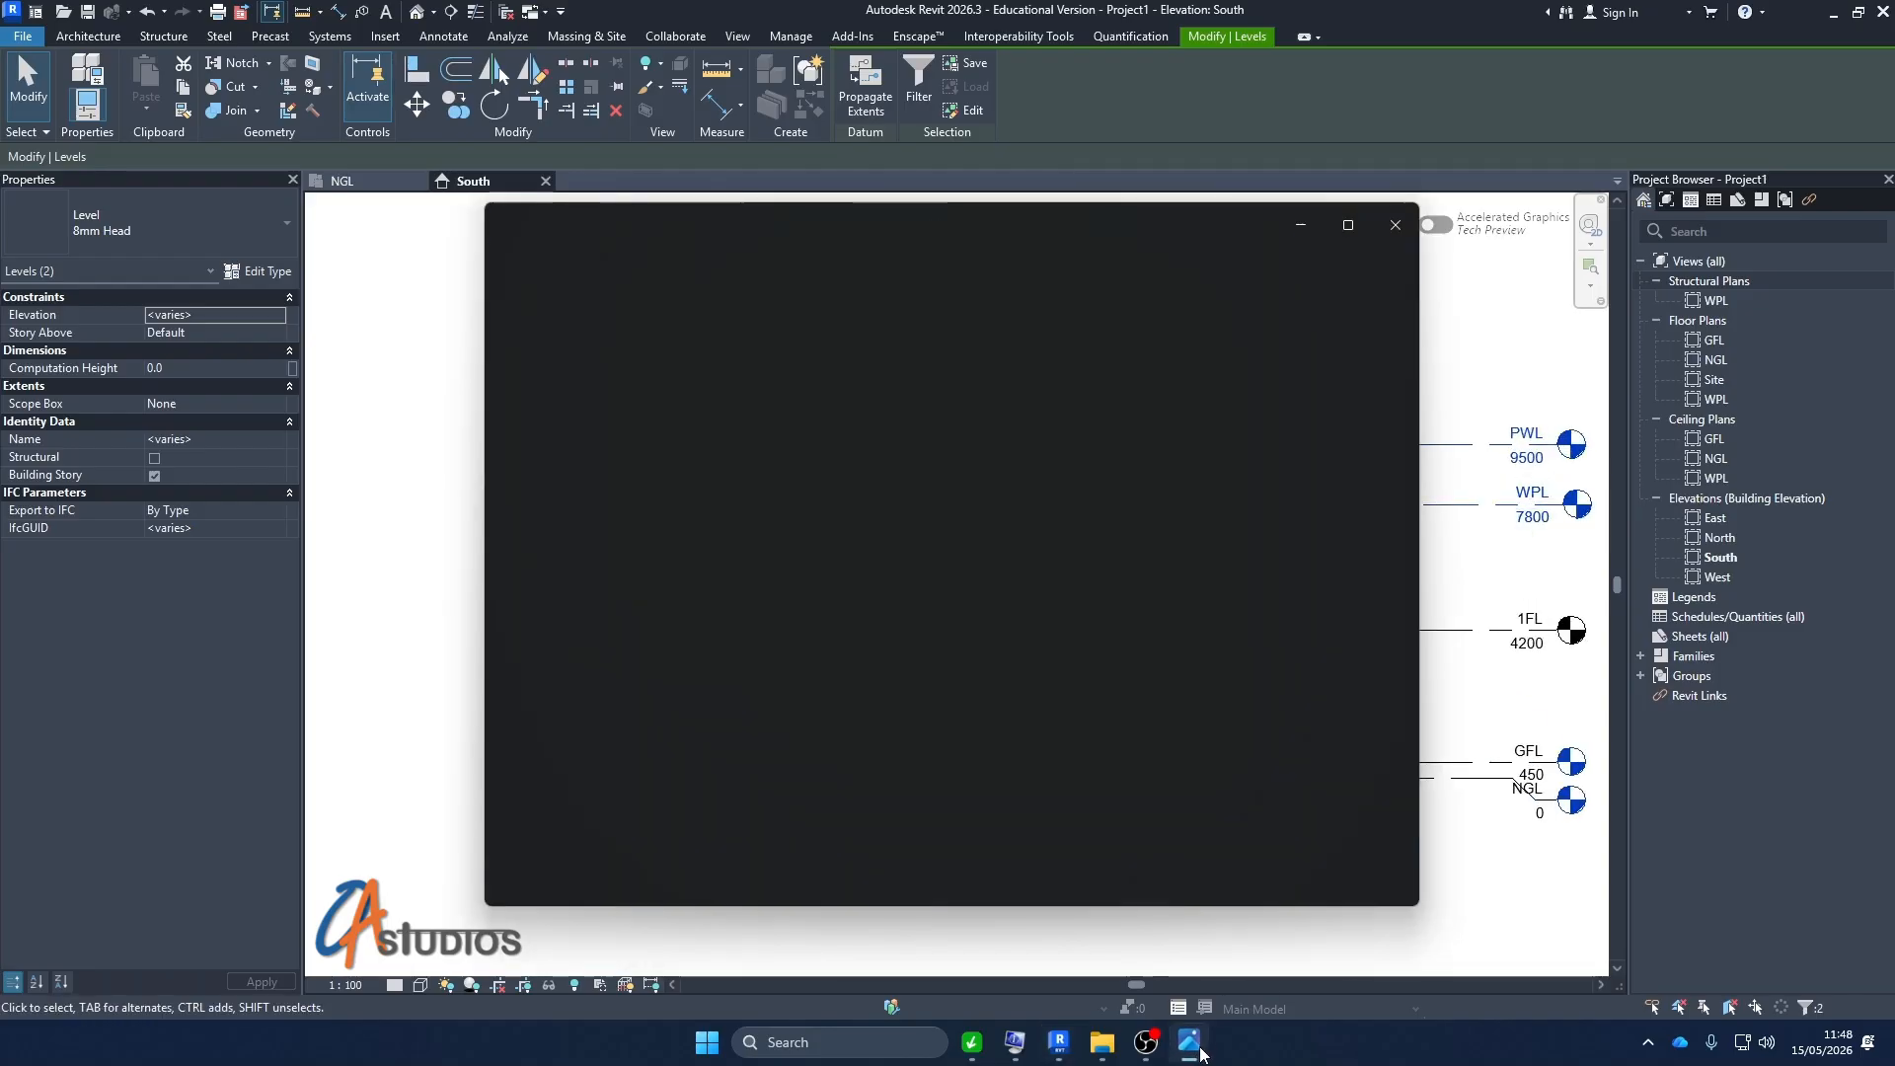
click(1301, 228)
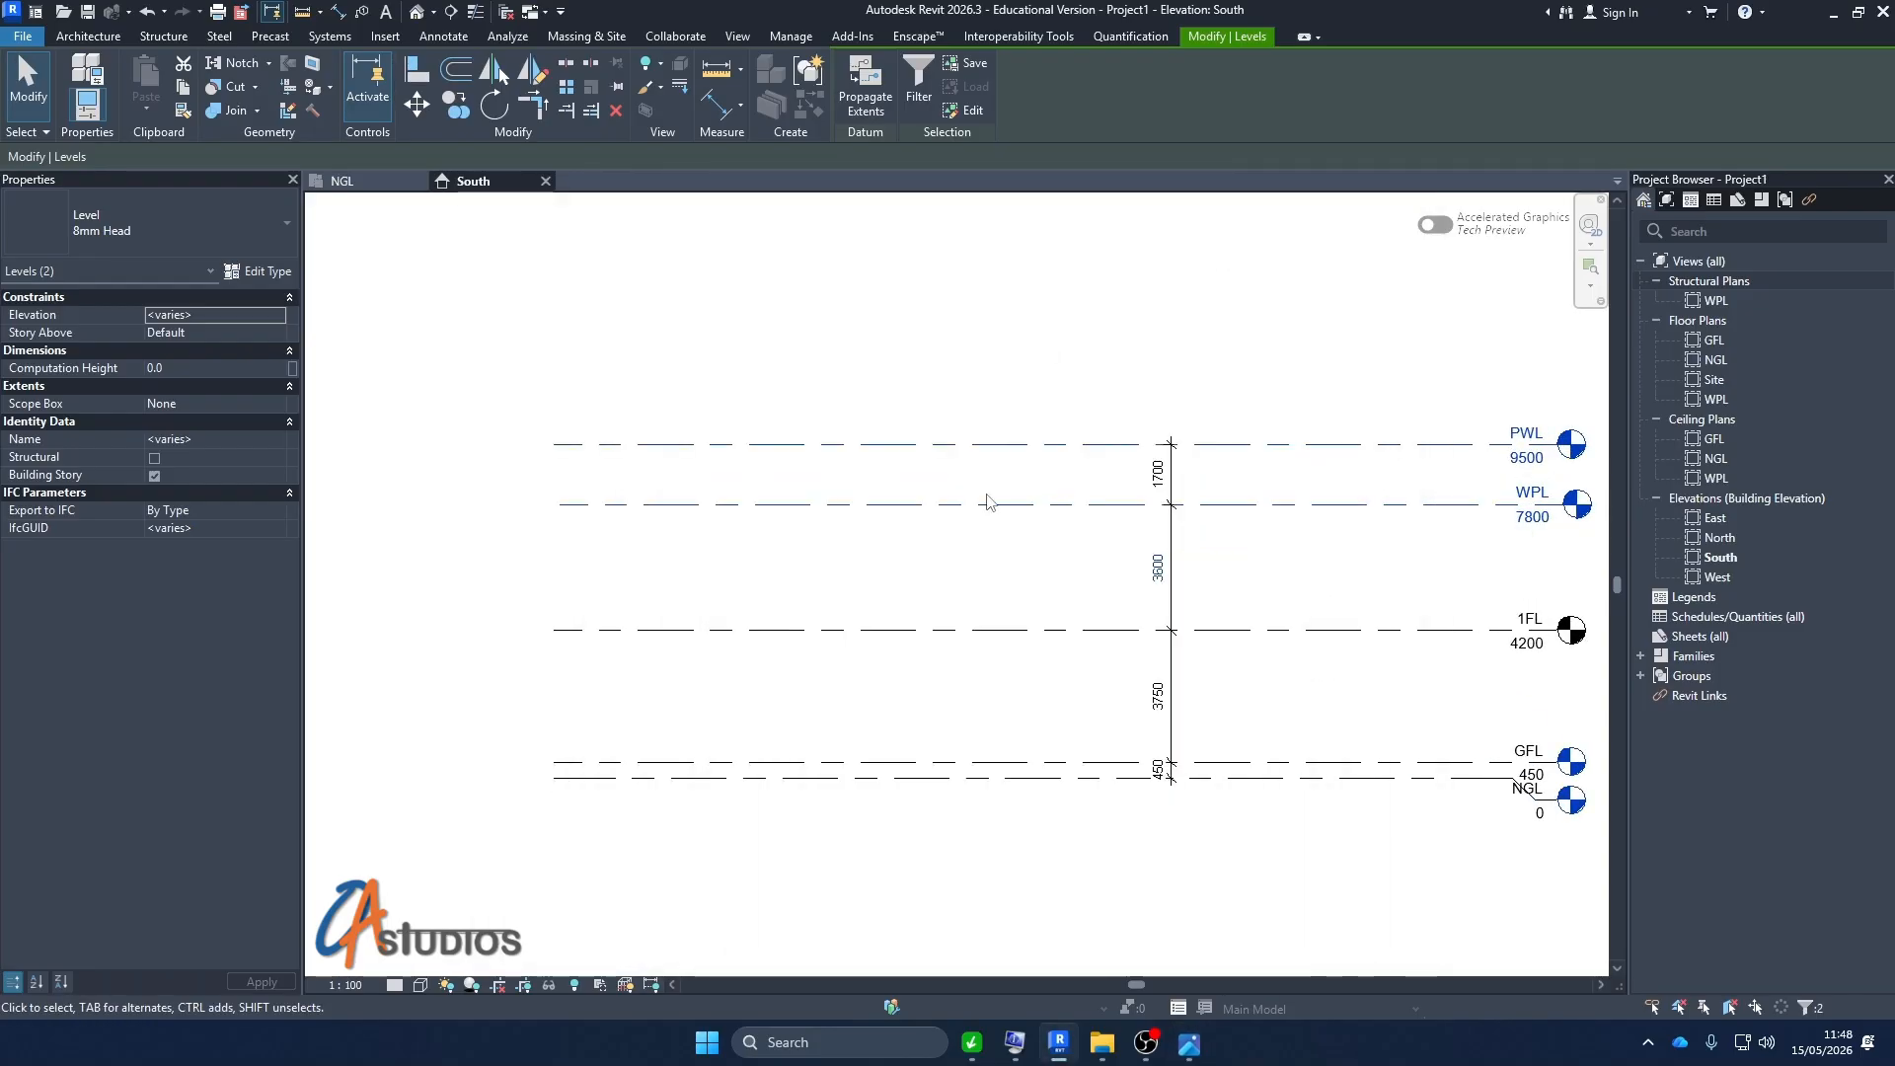
scroll(1287, 472, up, 2)
click(1273, 478)
click(1231, 432)
click(1096, 476)
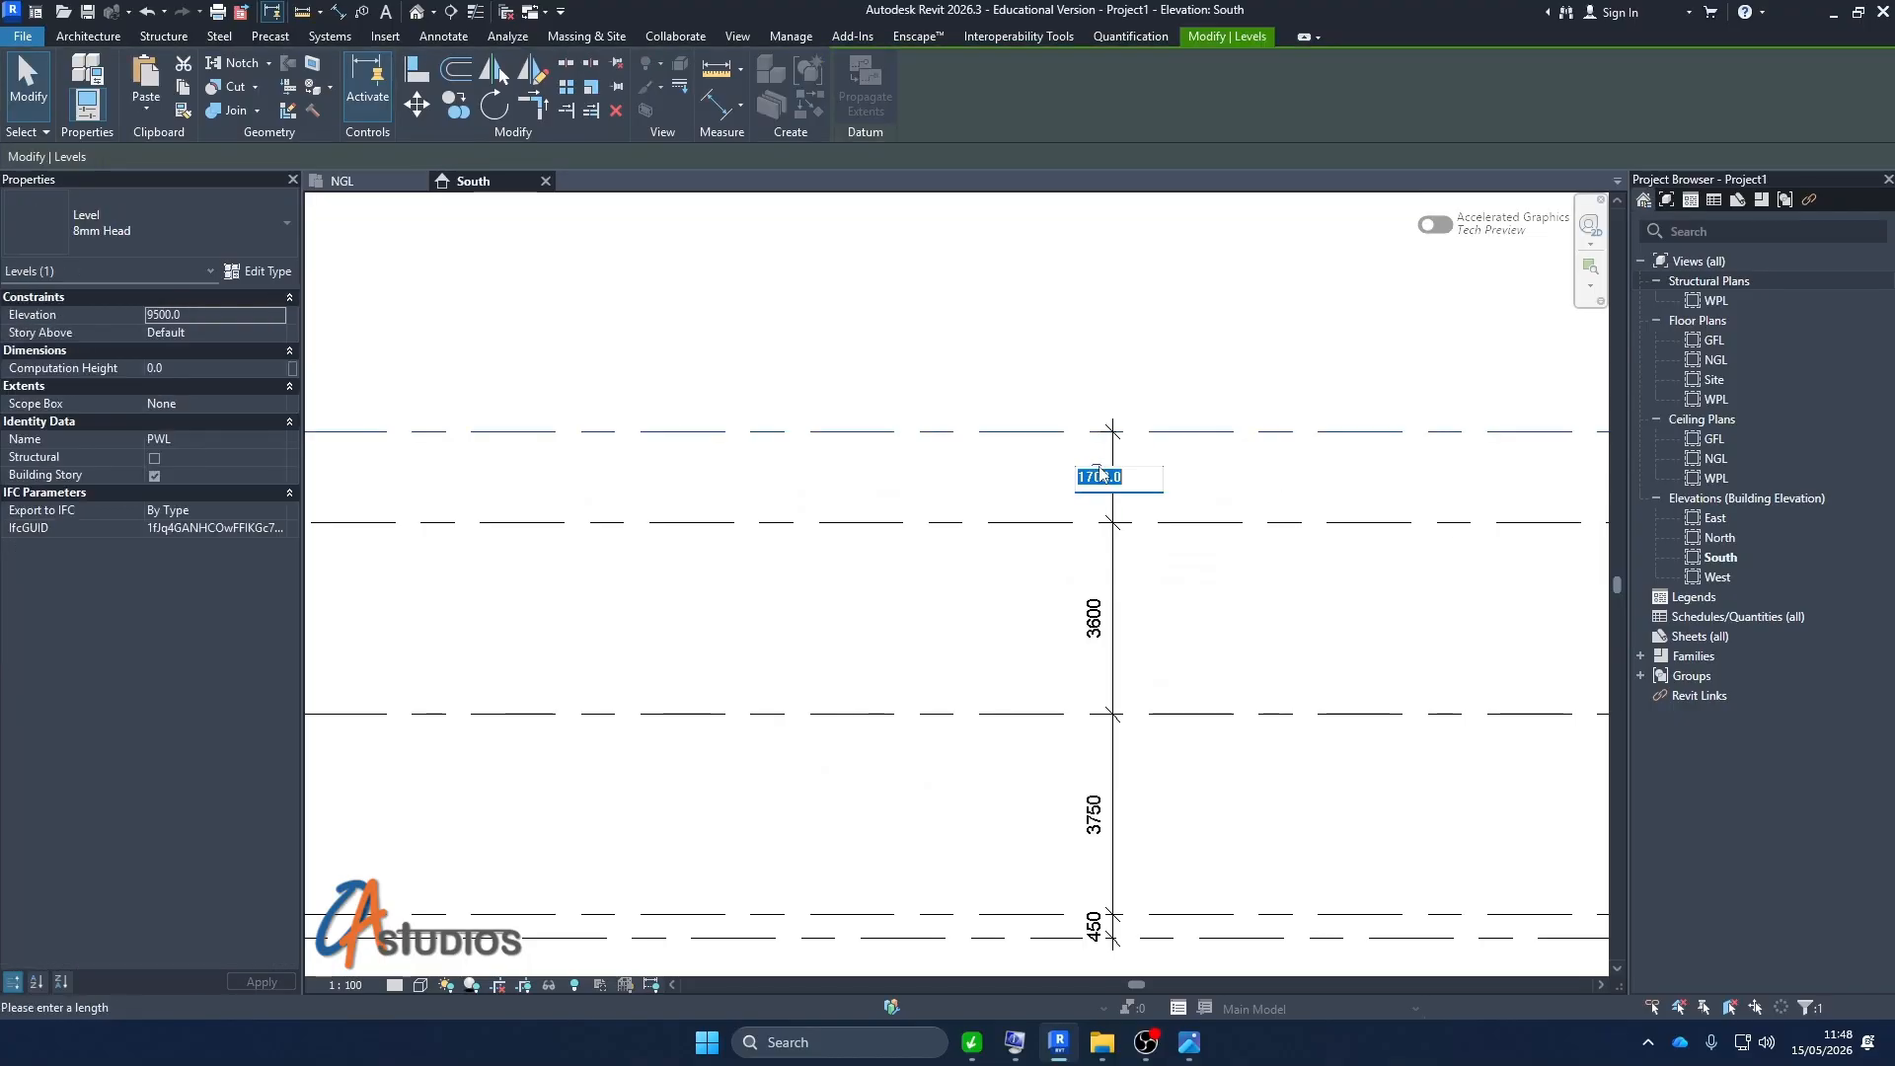
text(1200)
key(Return)
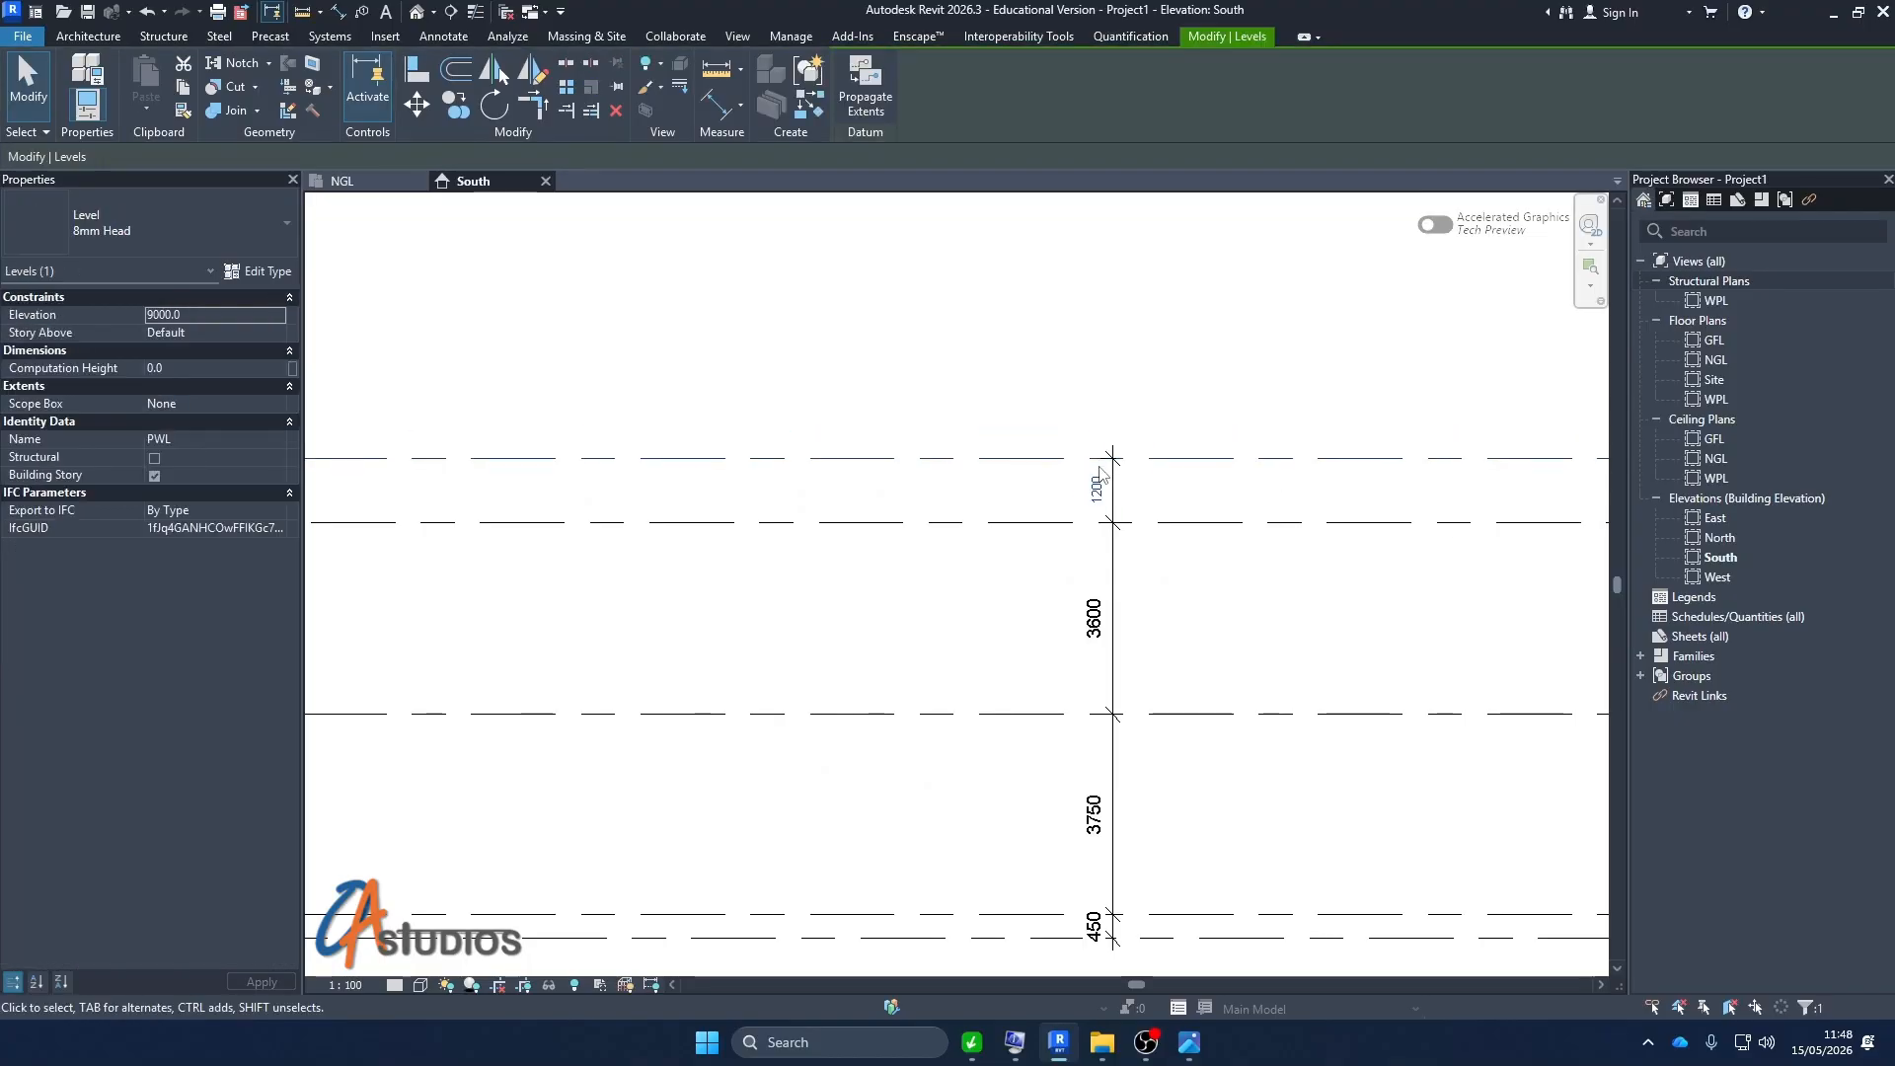
click(639, 381)
scroll(638, 381, down, 3)
scroll(766, 474, up, 1)
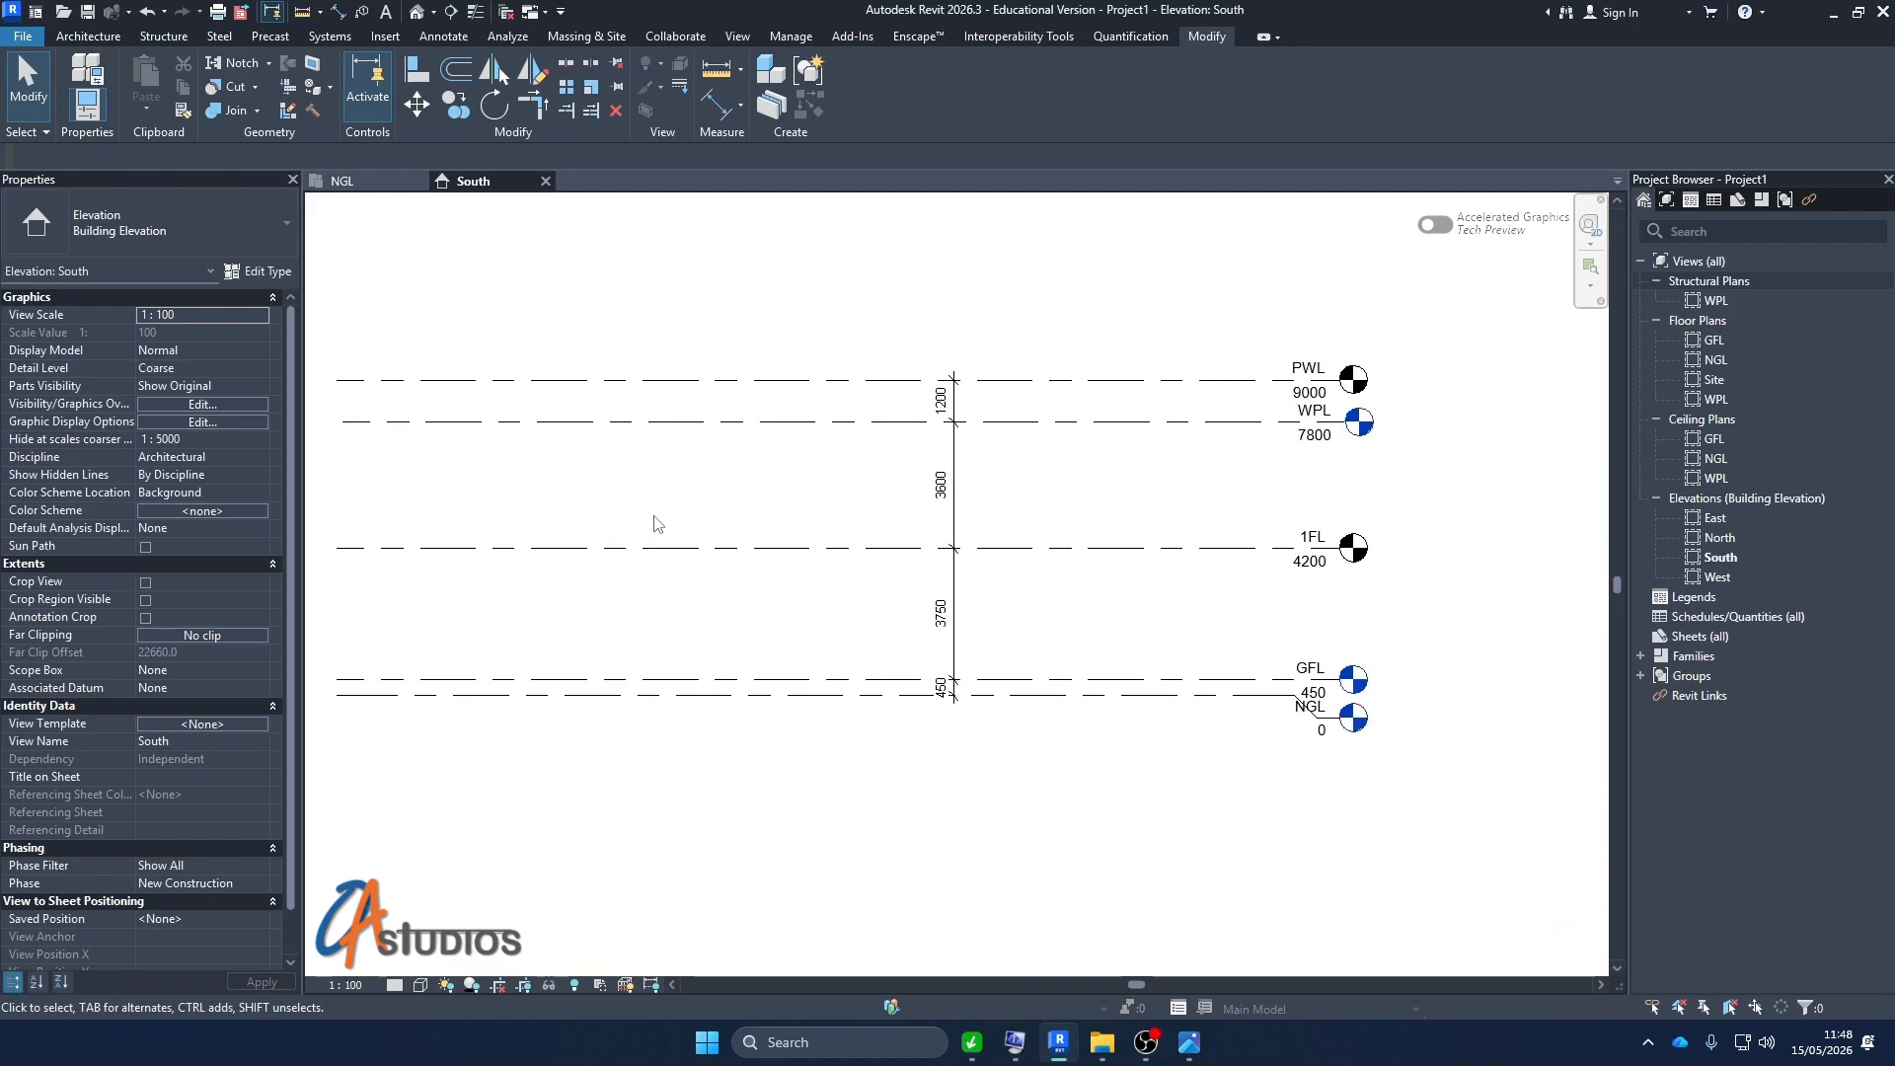
scroll(1256, 454, up, 1)
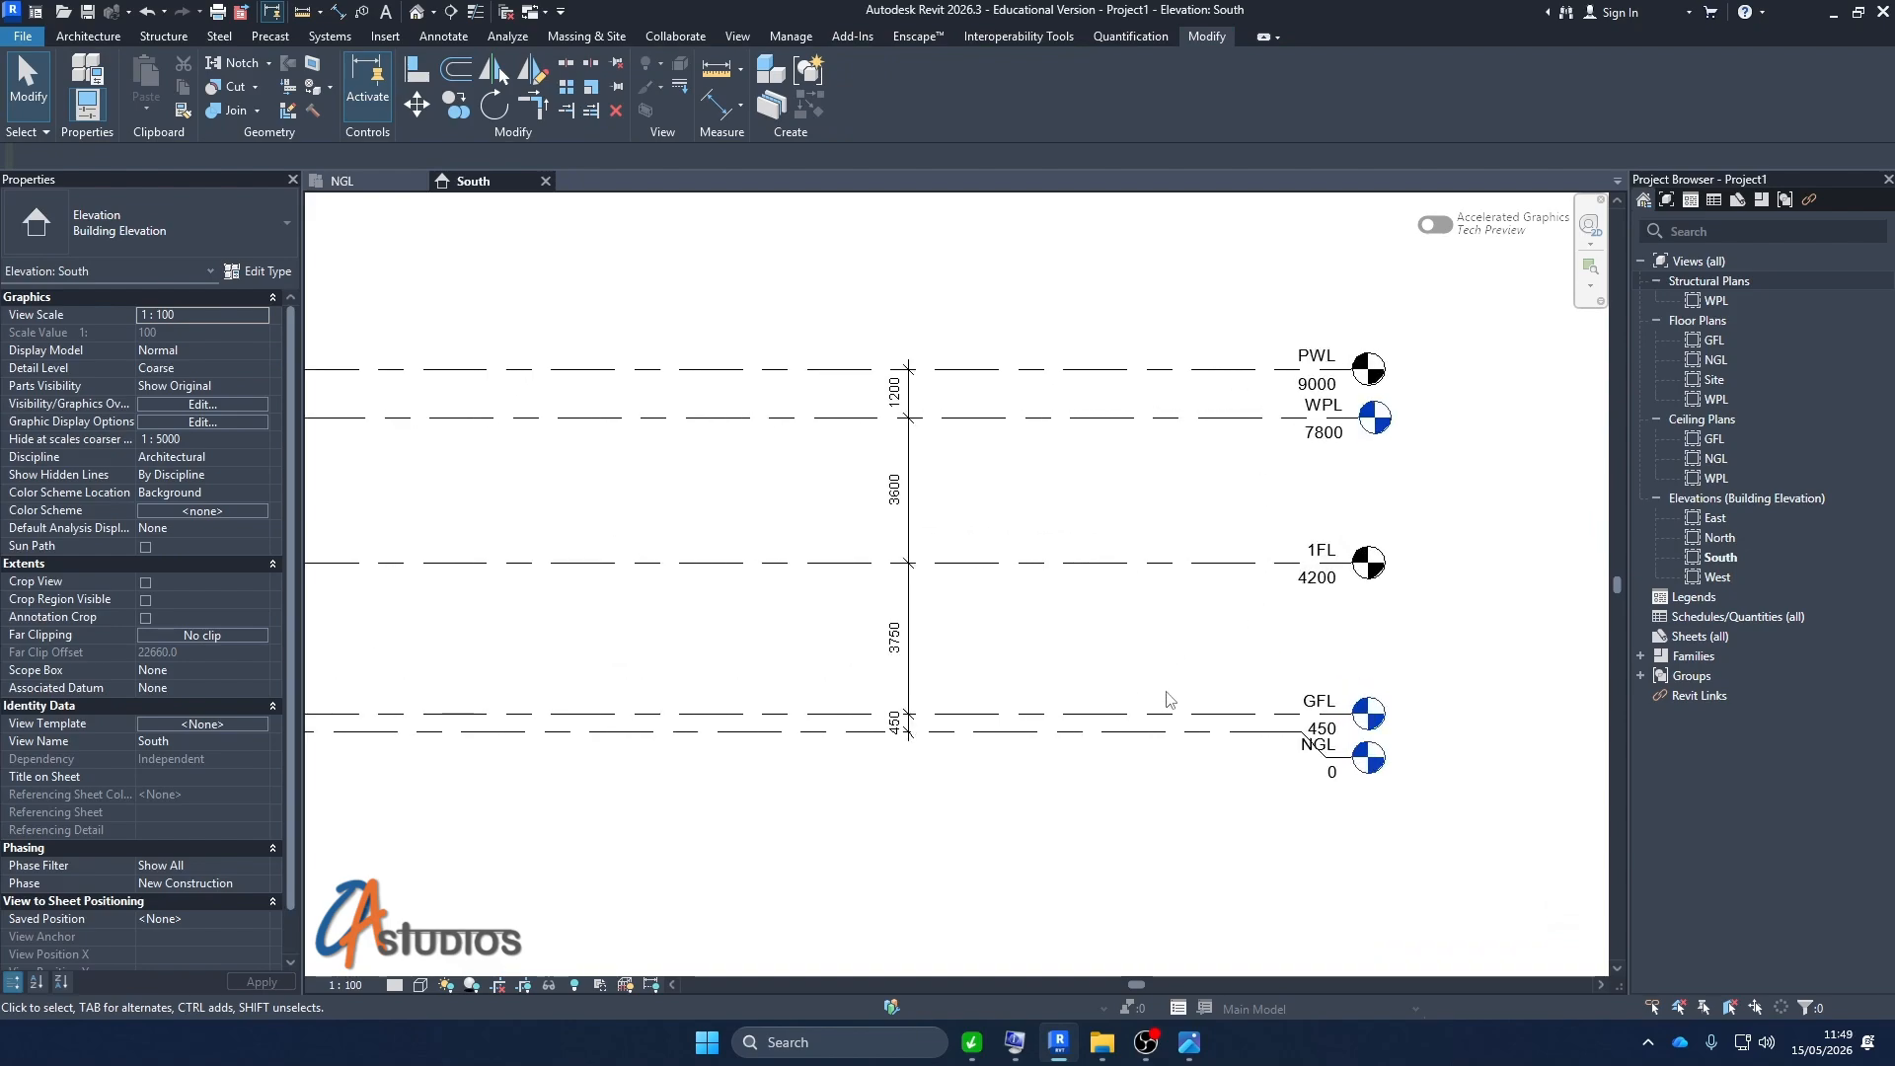
click(1350, 420)
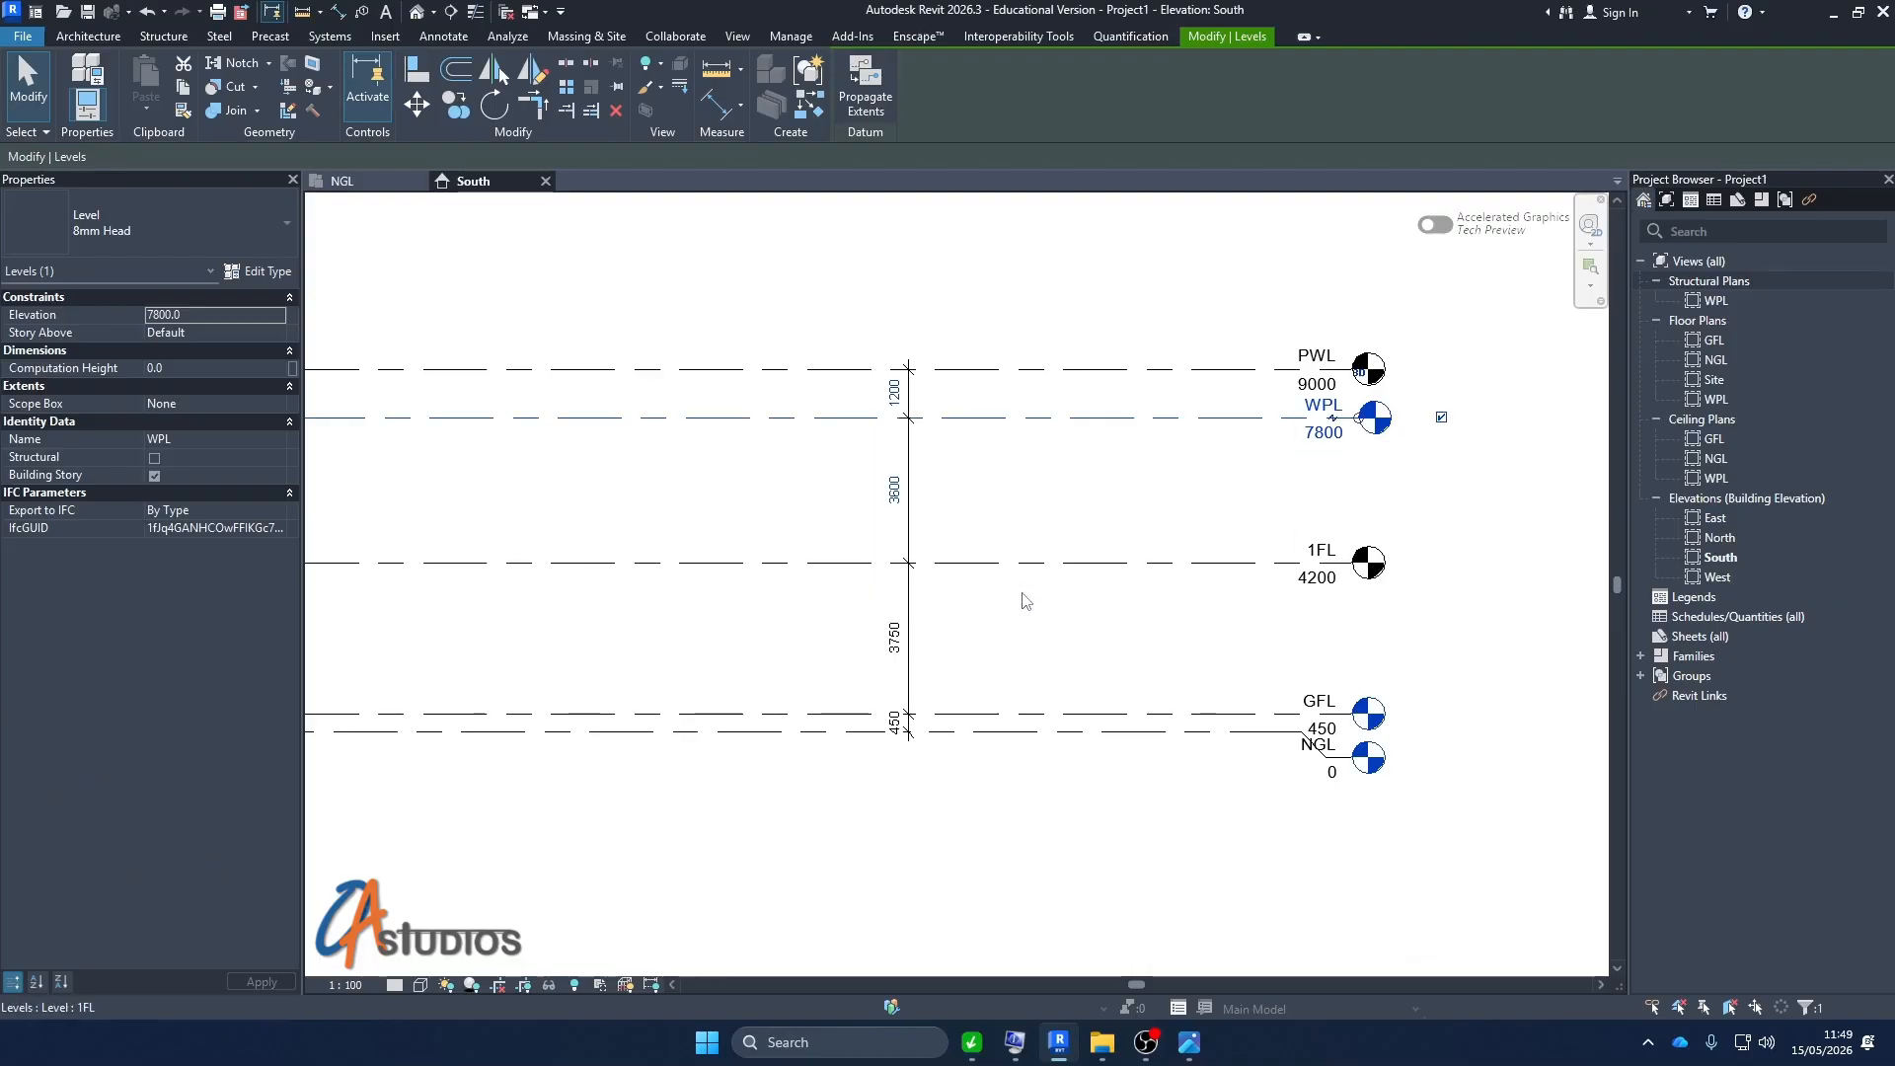
click(1036, 822)
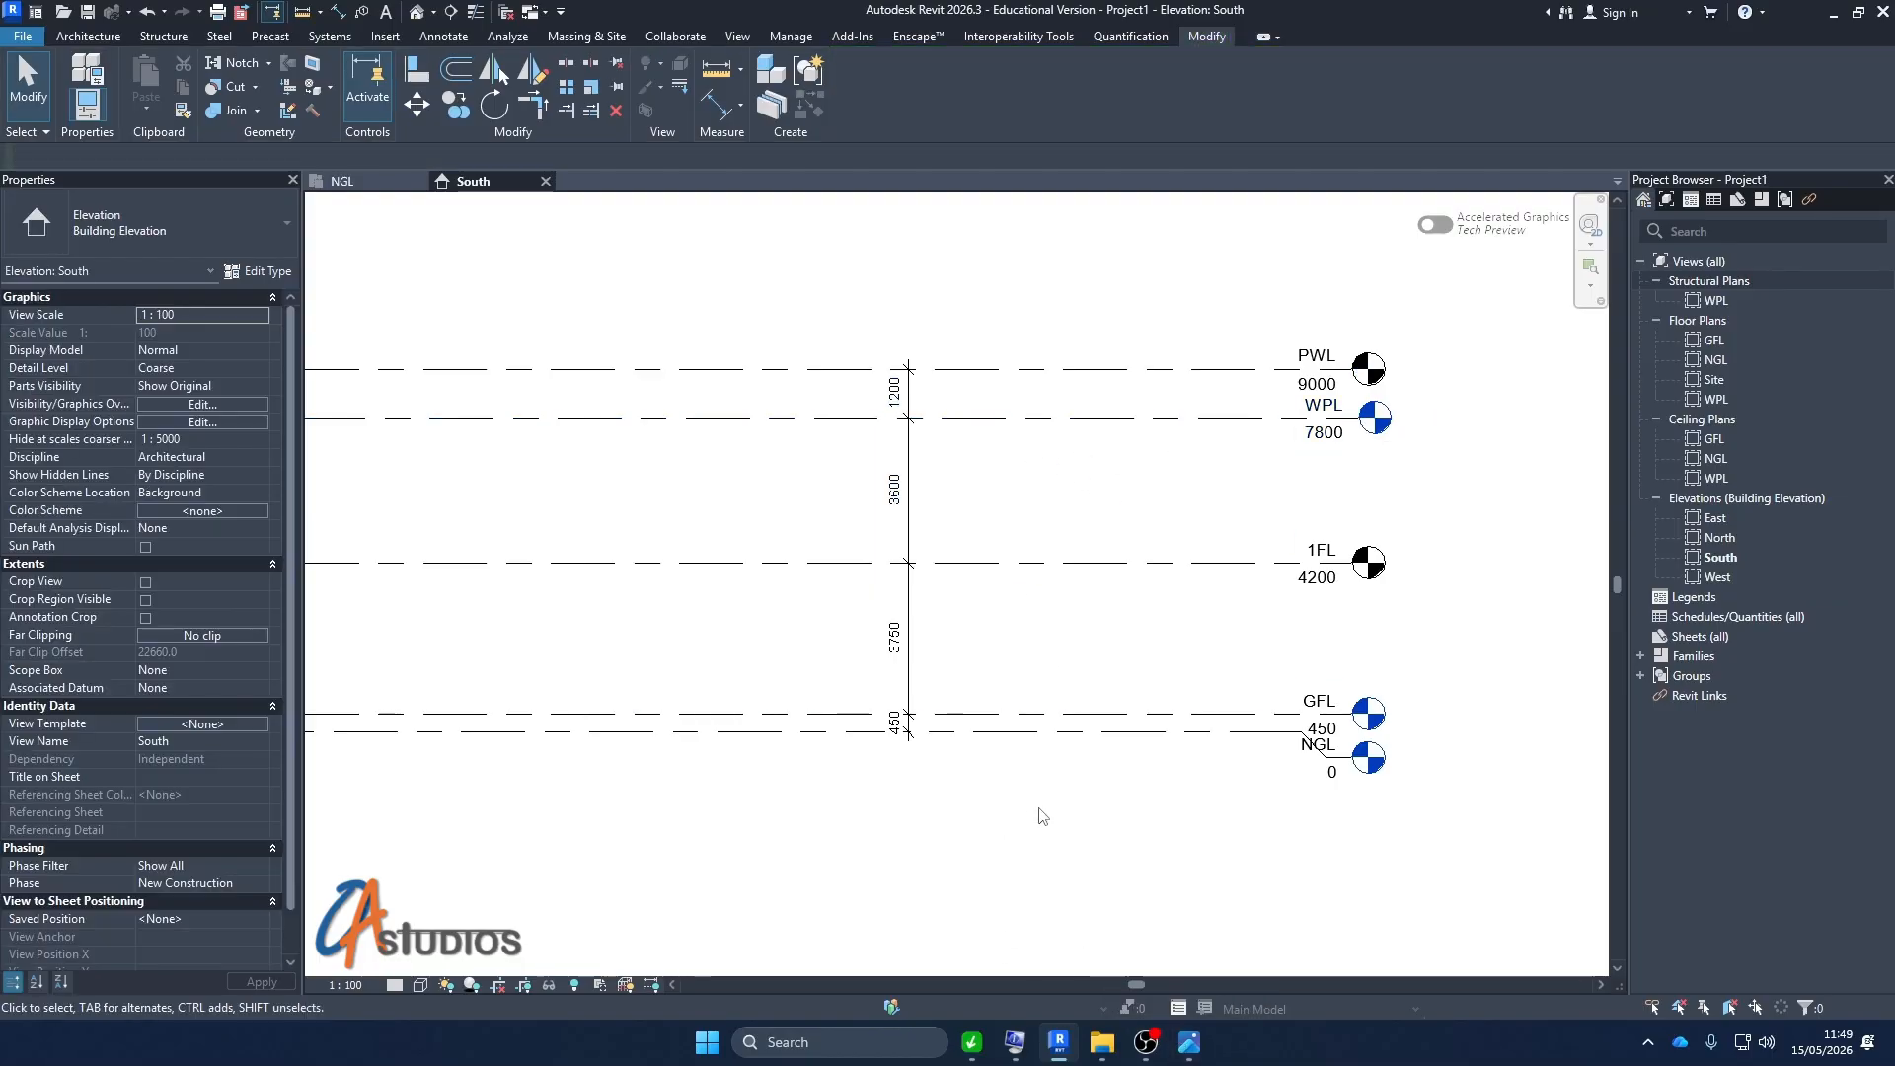
scroll(1050, 641, down, 2)
scroll(484, 556, up, 2)
scroll(508, 550, down, 2)
scroll(515, 538, up, 1)
scroll(554, 533, down, 1)
scroll(498, 529, up, 1)
scroll(553, 528, up, 1)
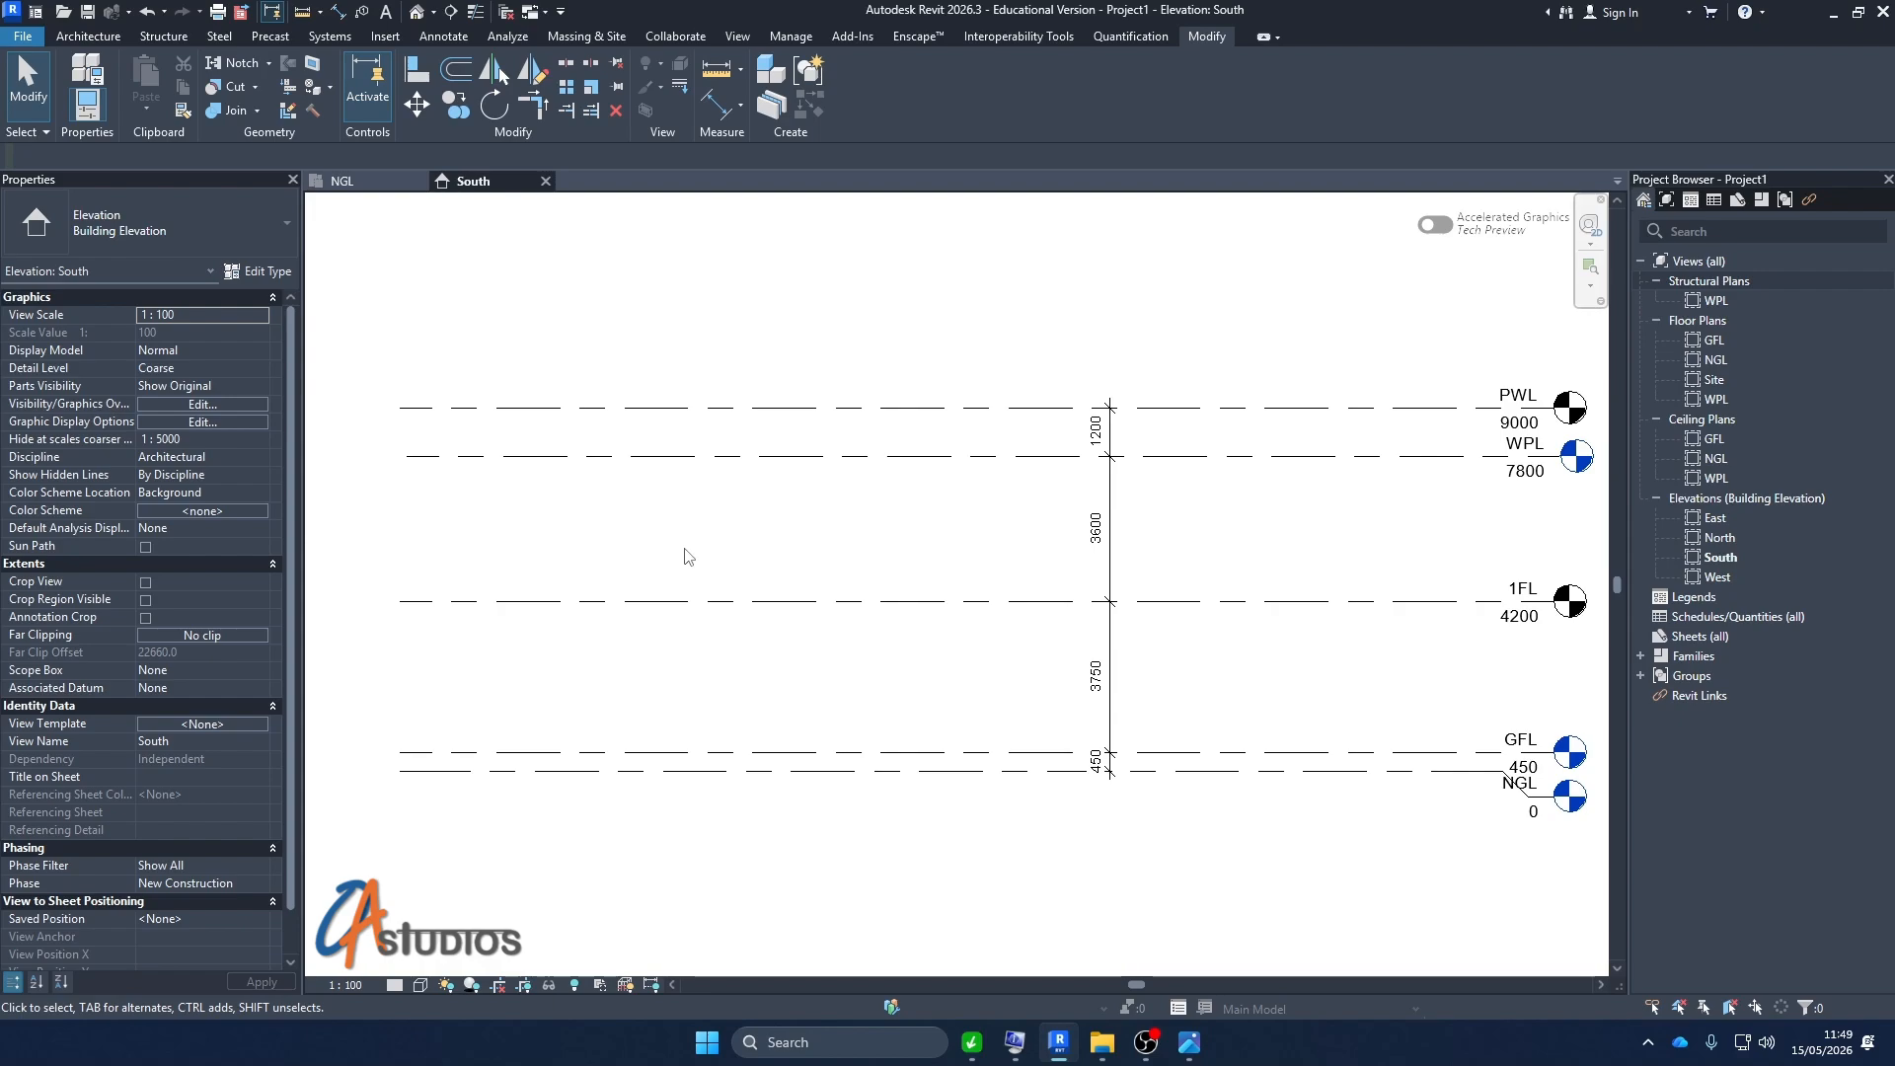
scroll(530, 718, down, 1)
scroll(608, 745, up, 1)
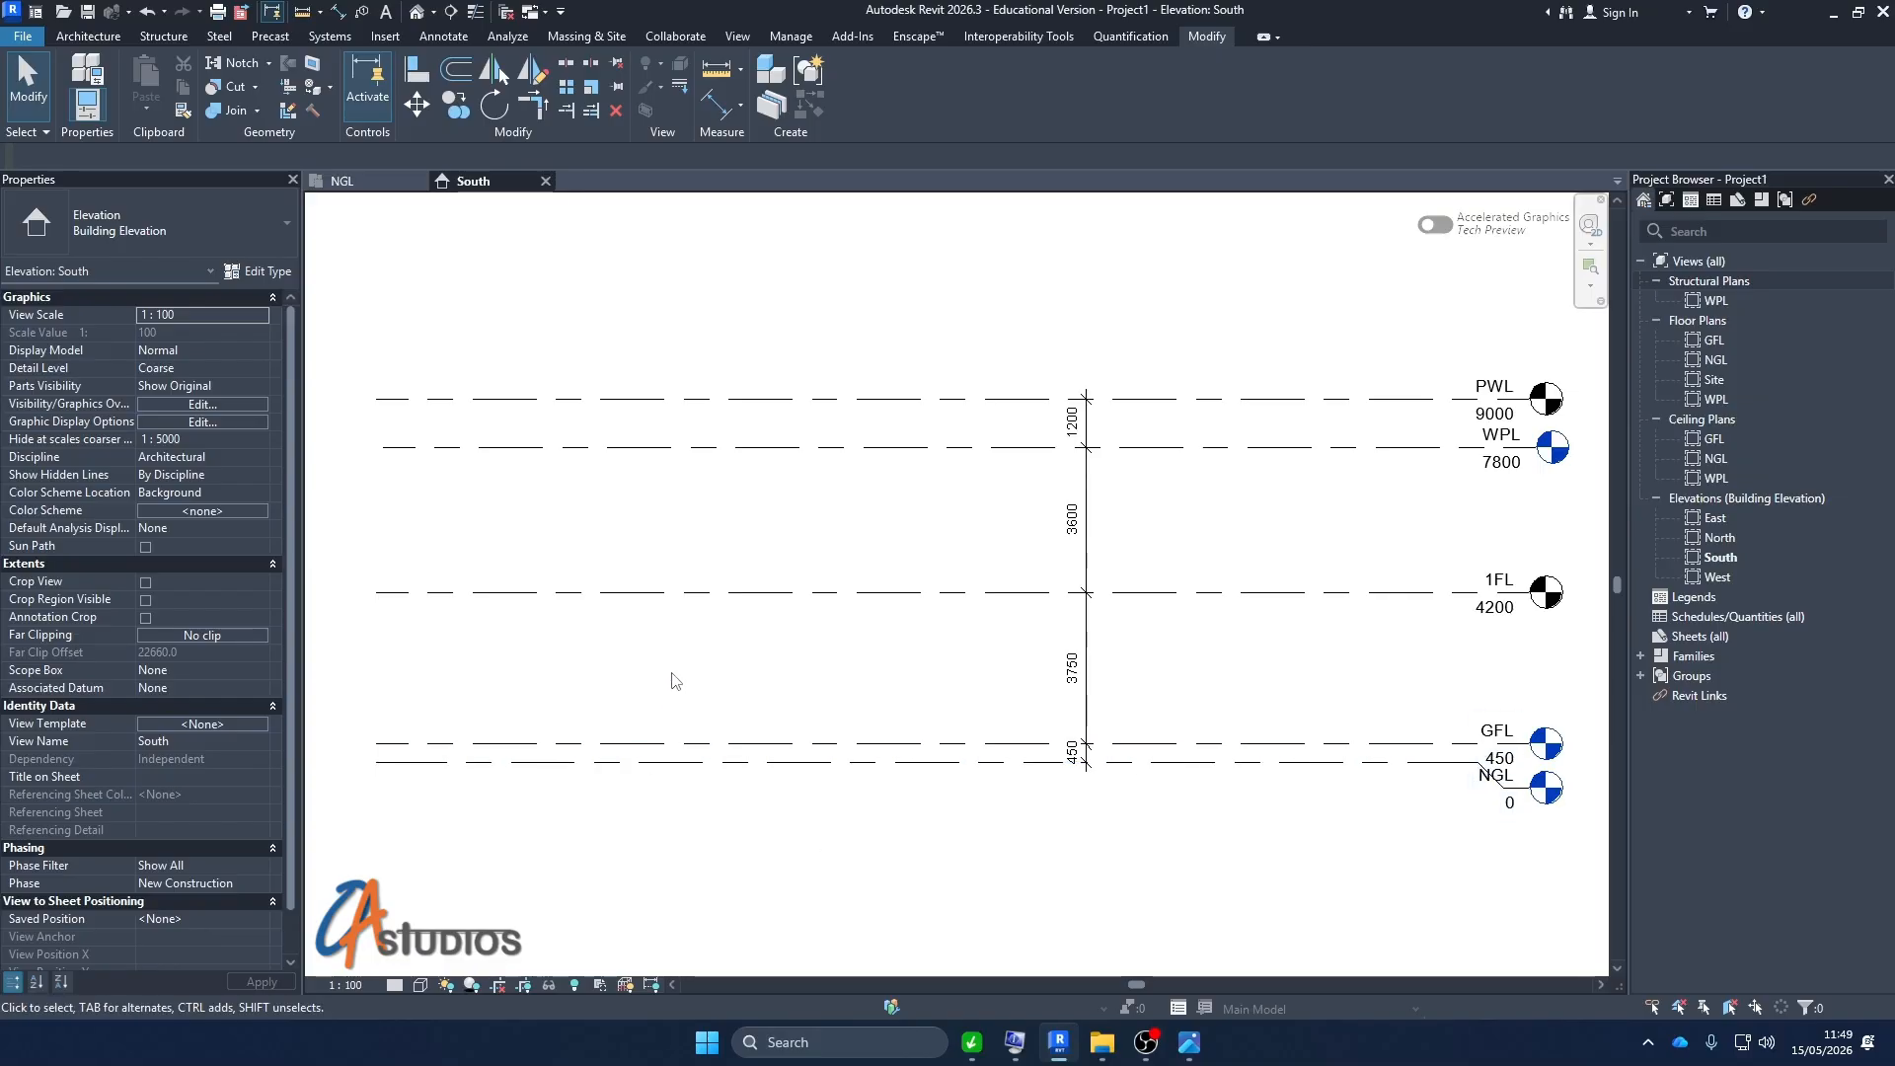
key(l)
key(l)
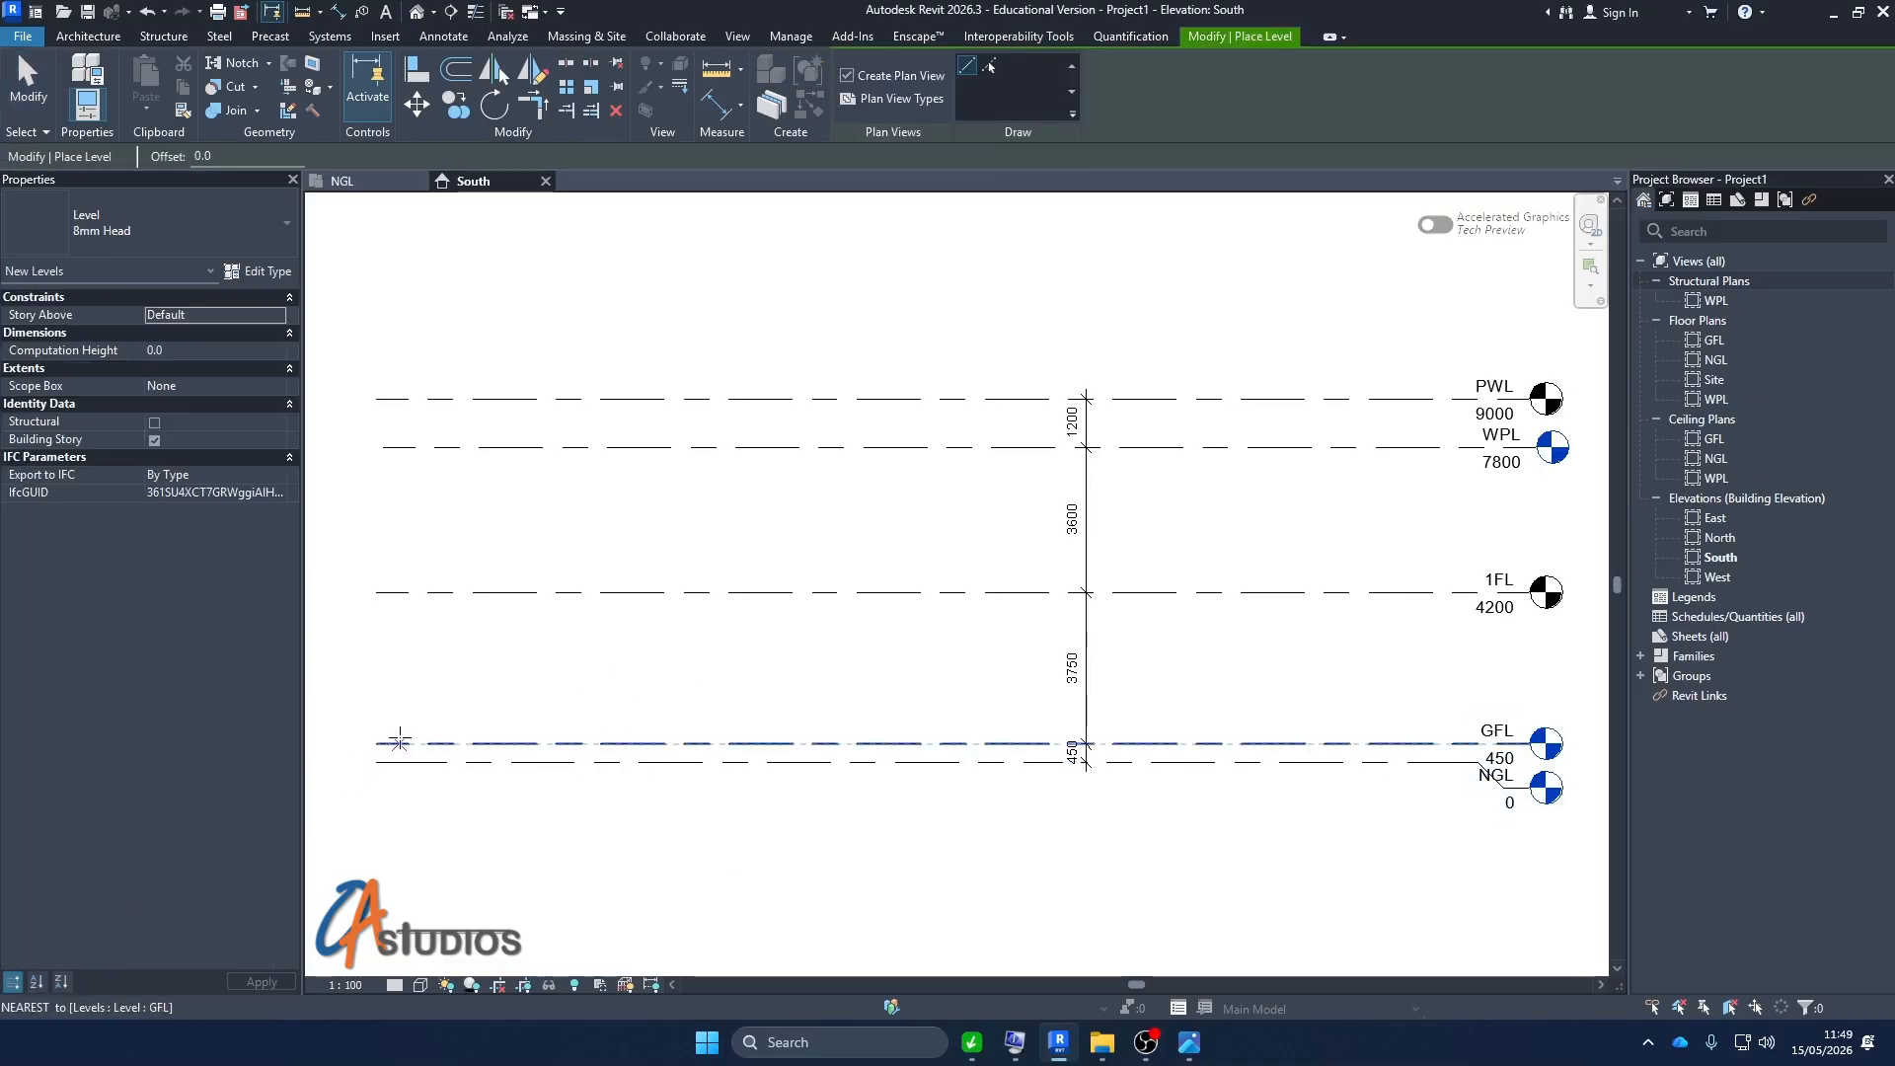
key(Escape)
key(Escape)
Copy the GFL level 60 mm upward
click(521, 742)
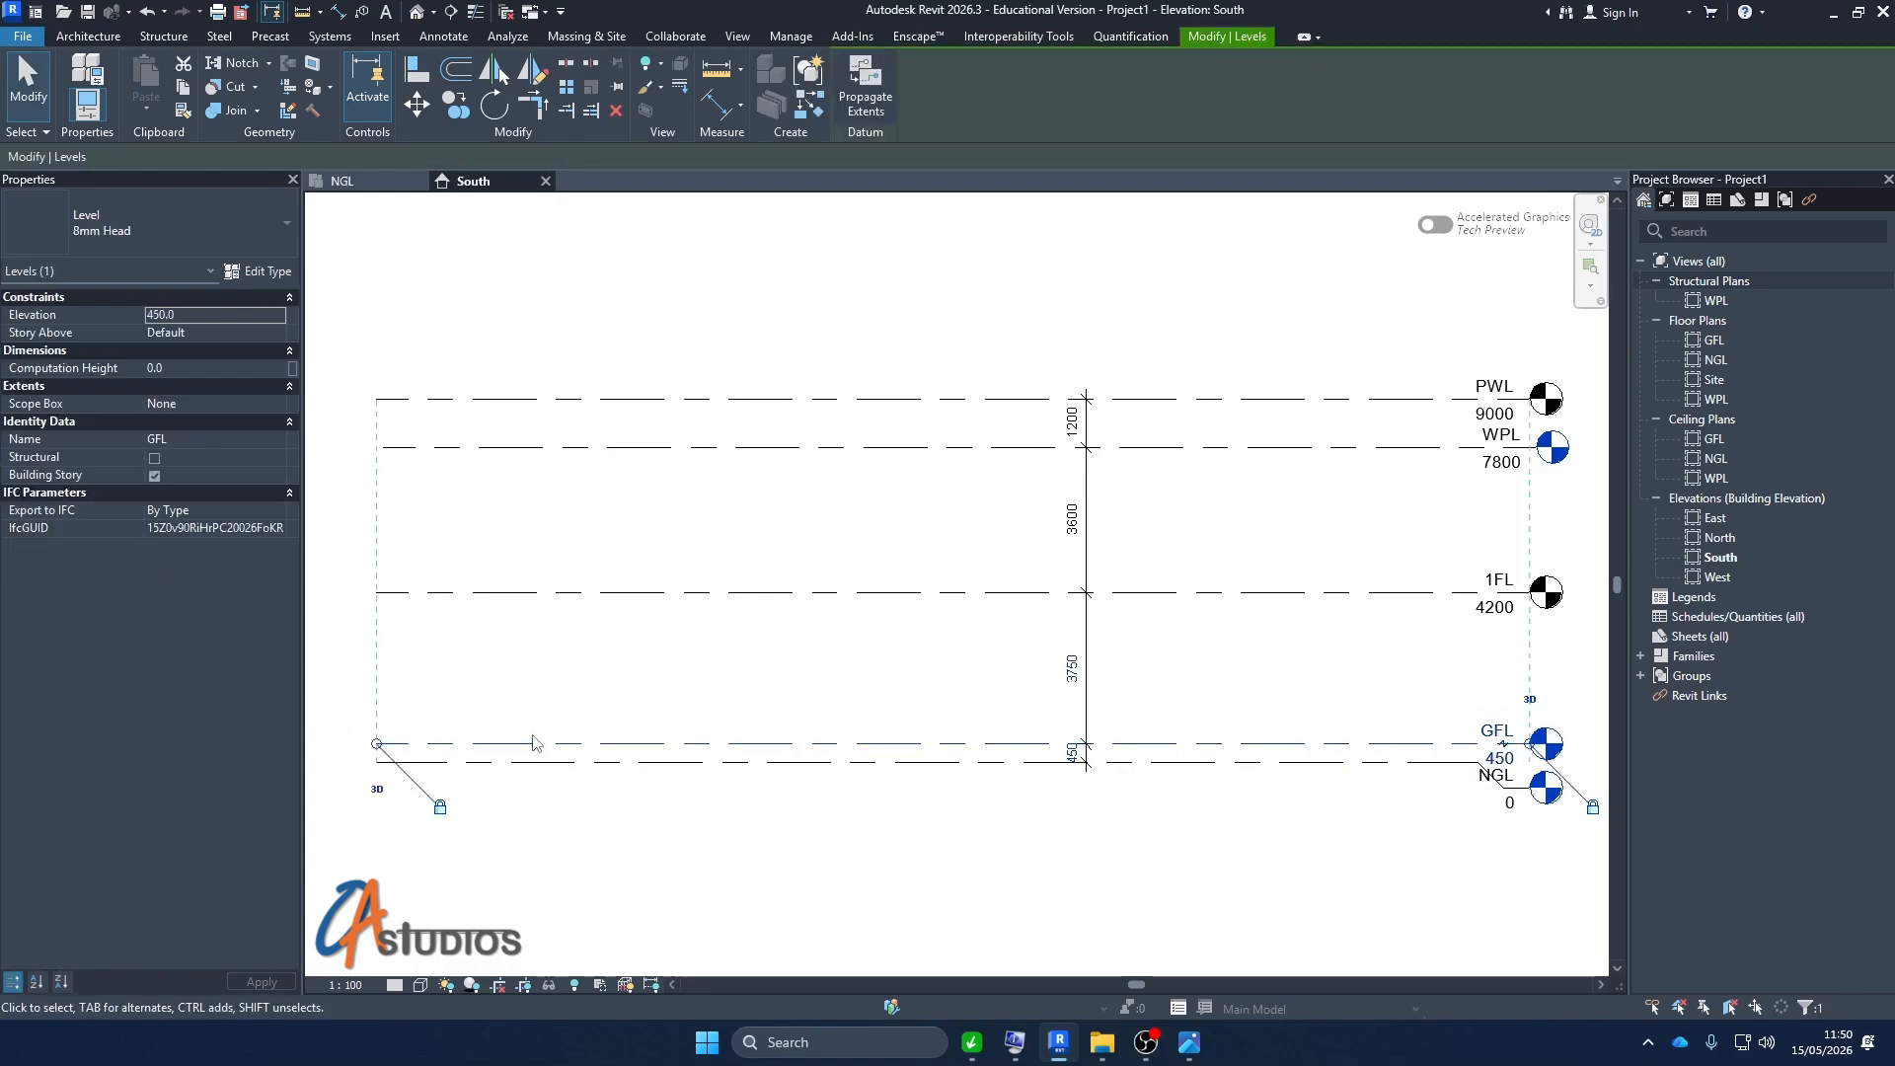
key(c)
key(o)
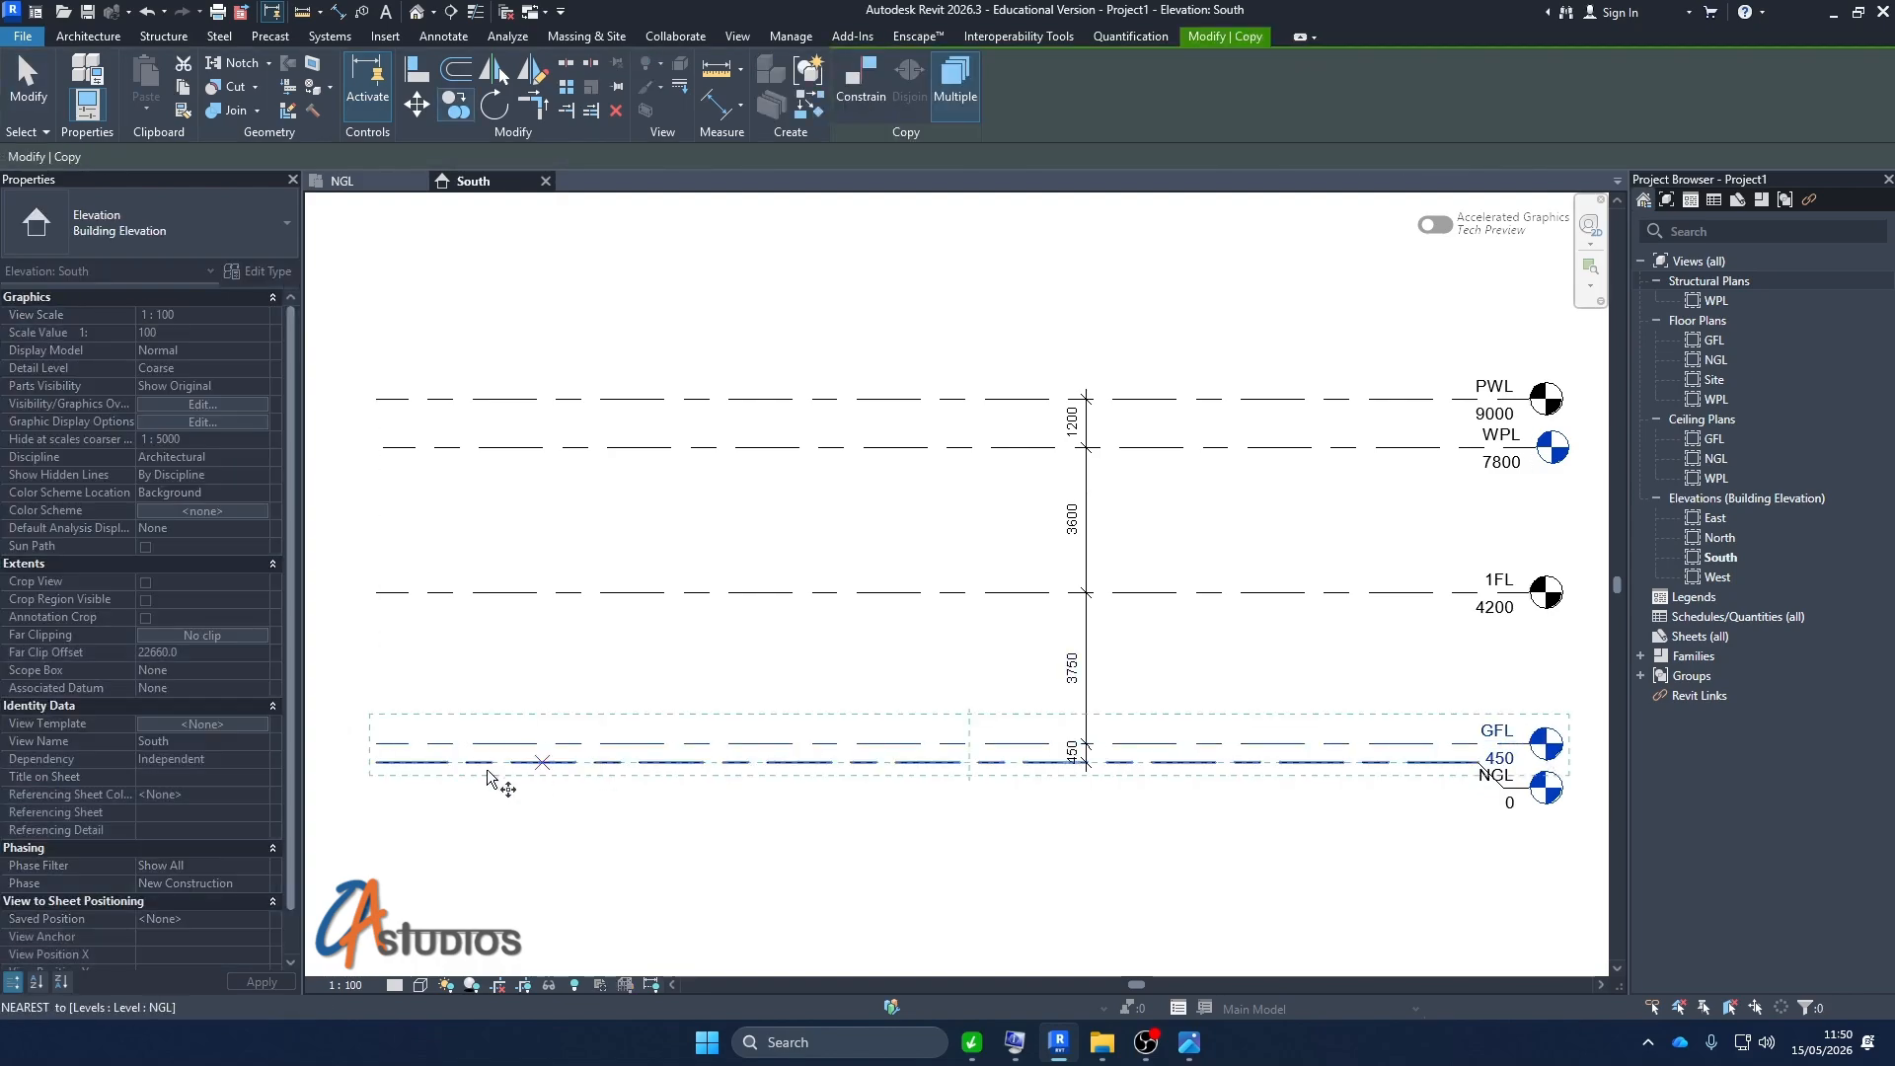
click(430, 742)
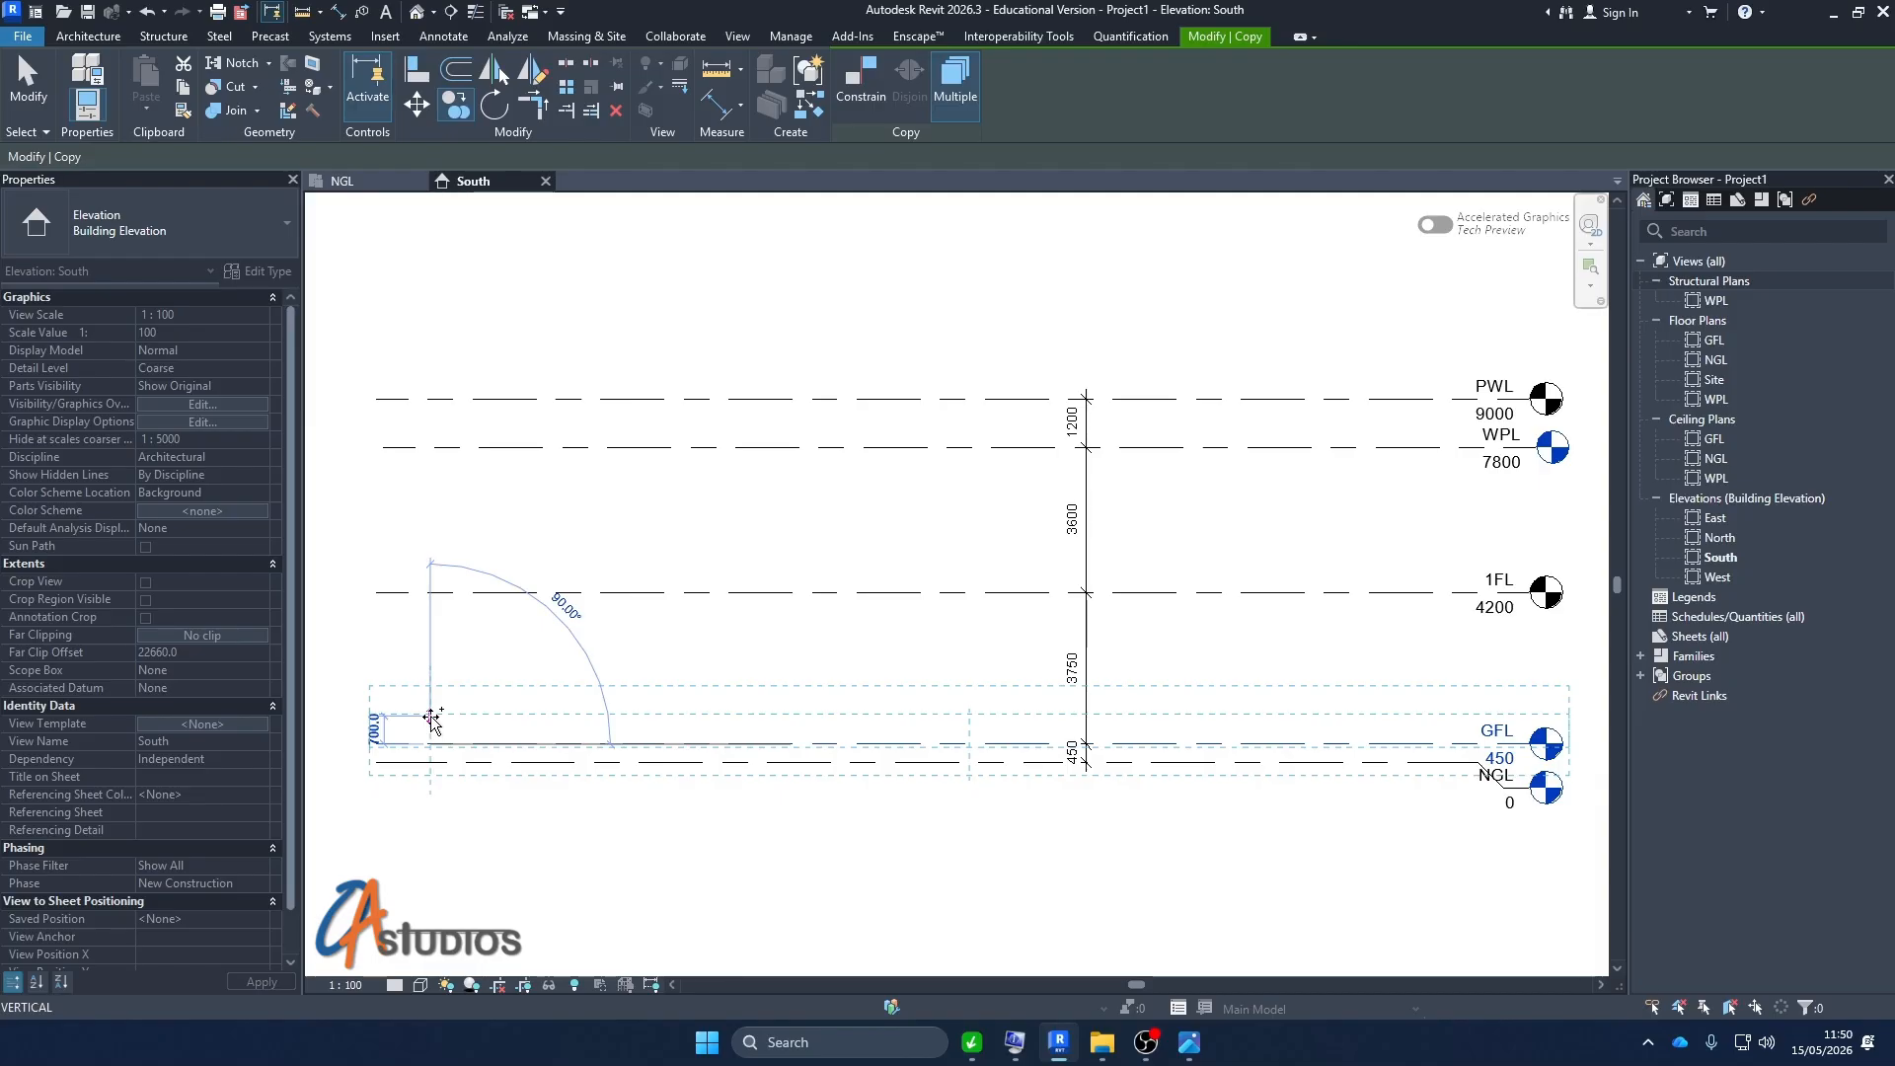
text(600)
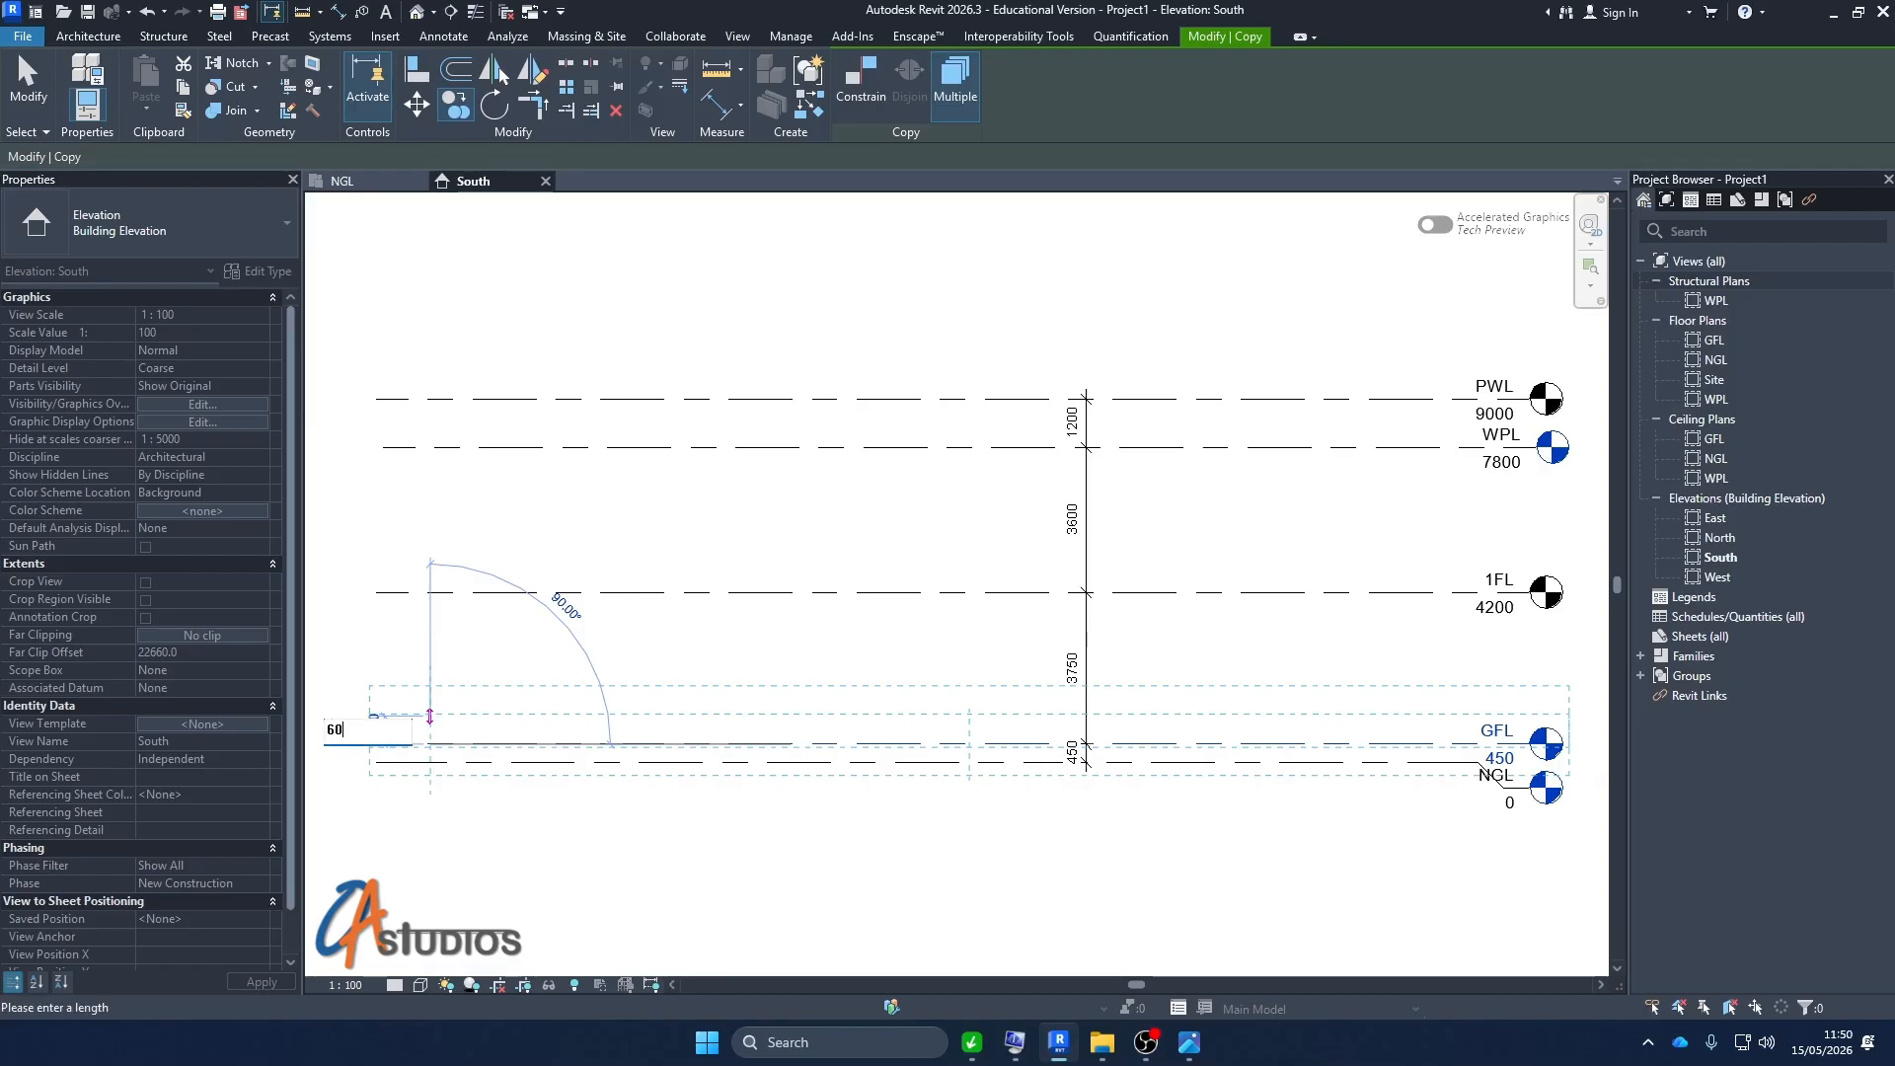
key(Return)
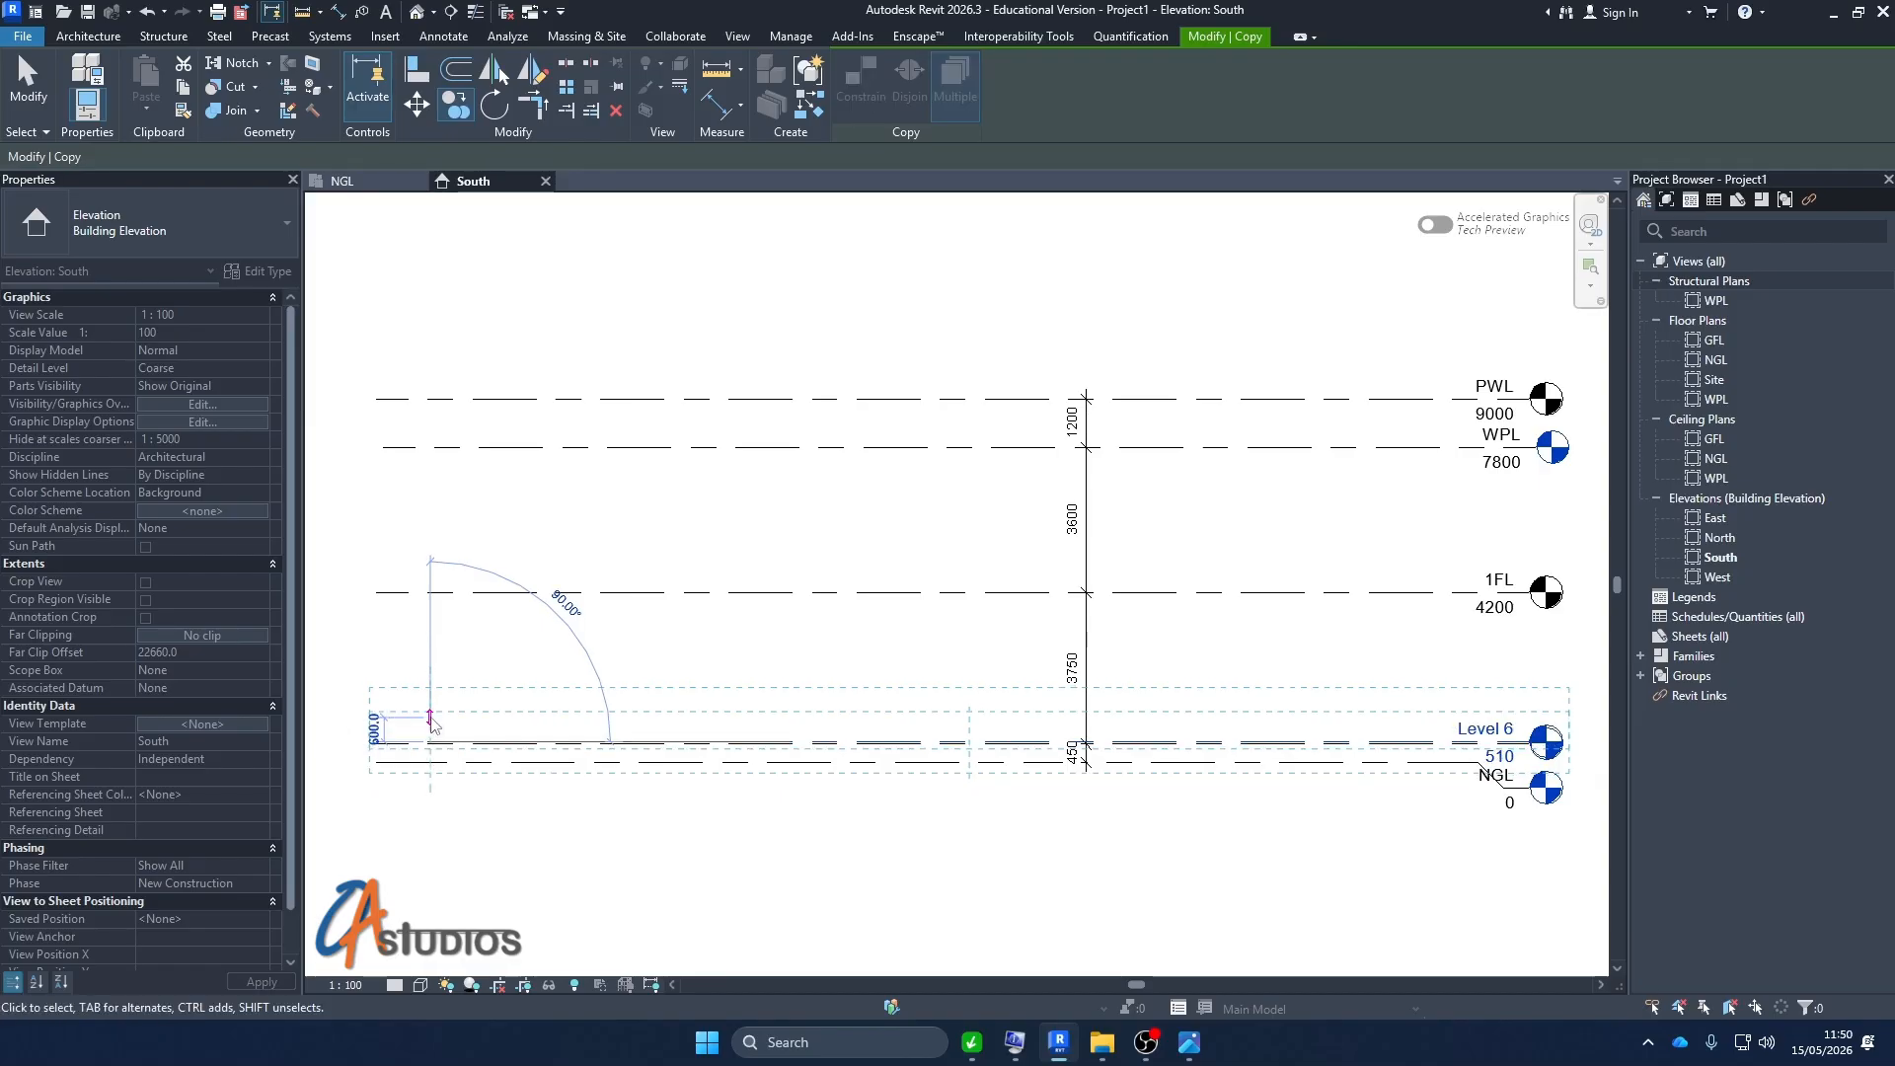
Delete the copied level just above GFL
click(679, 604)
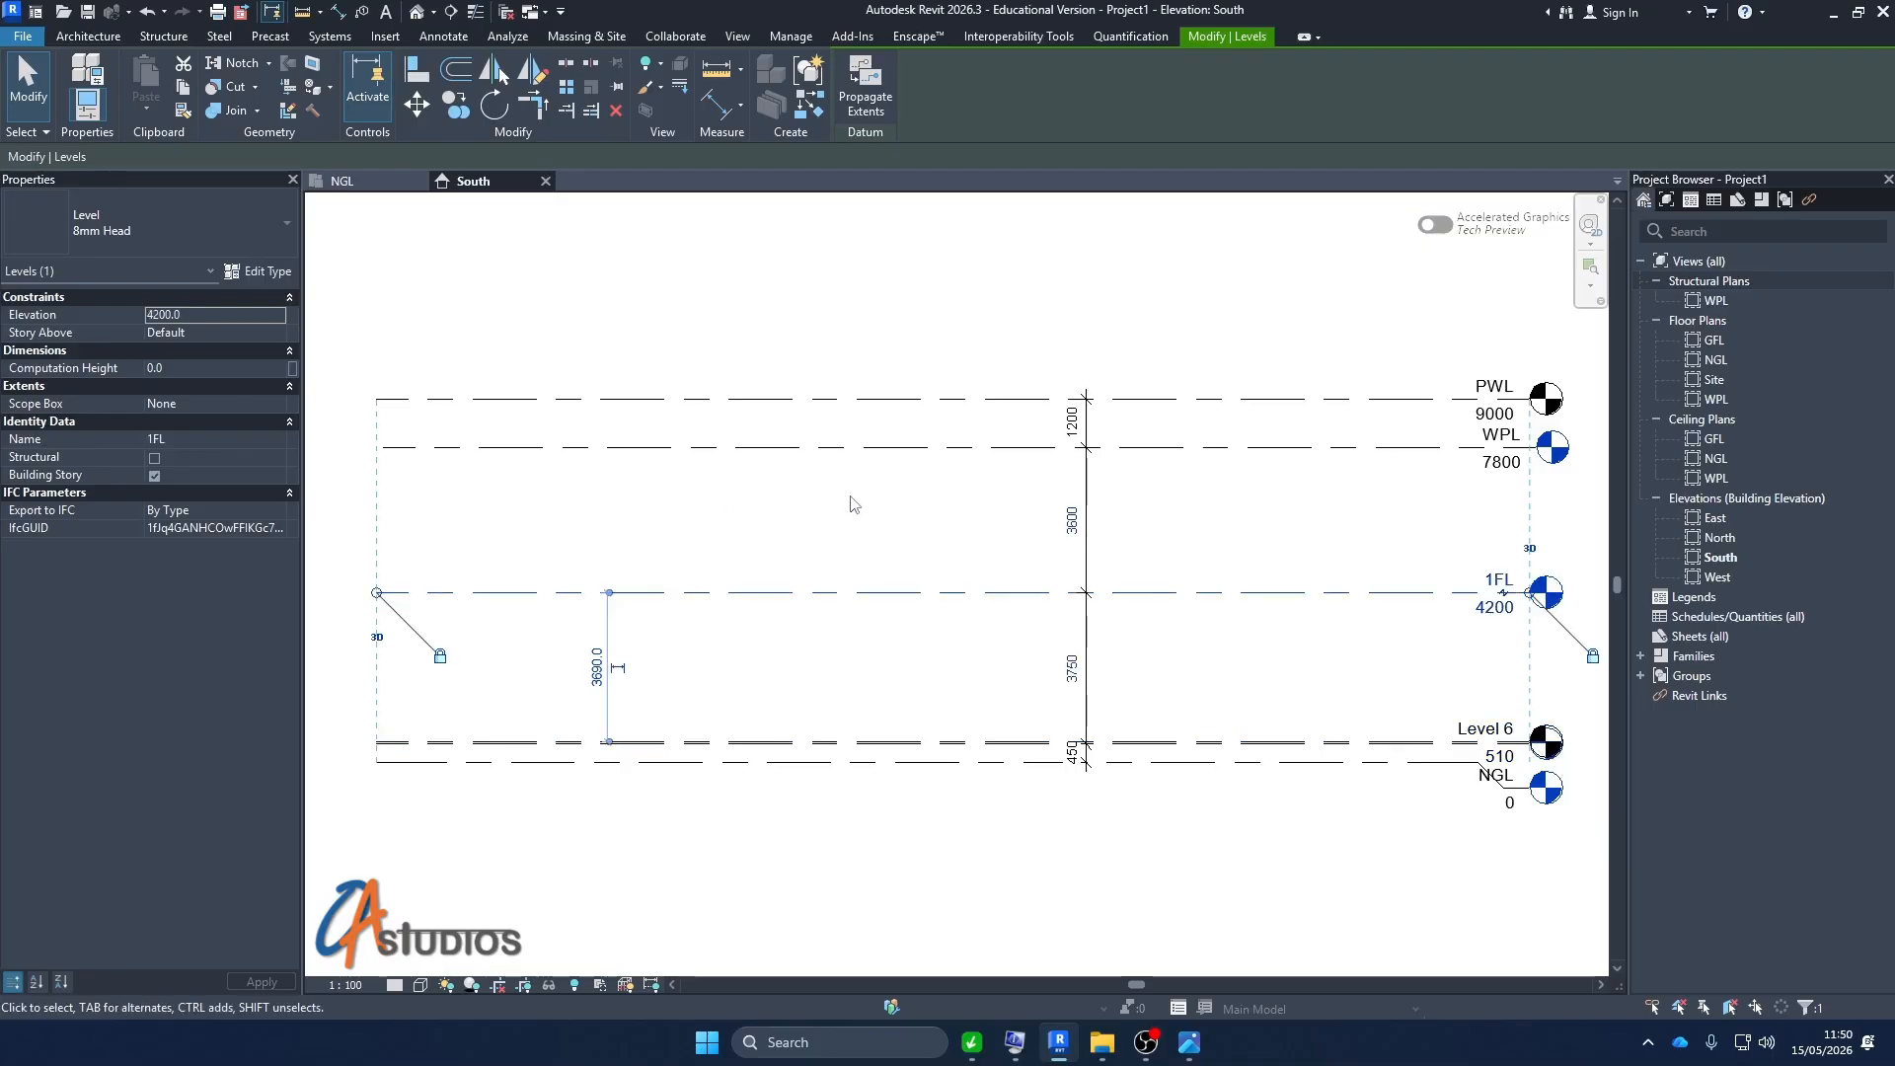
click(762, 681)
click(776, 741)
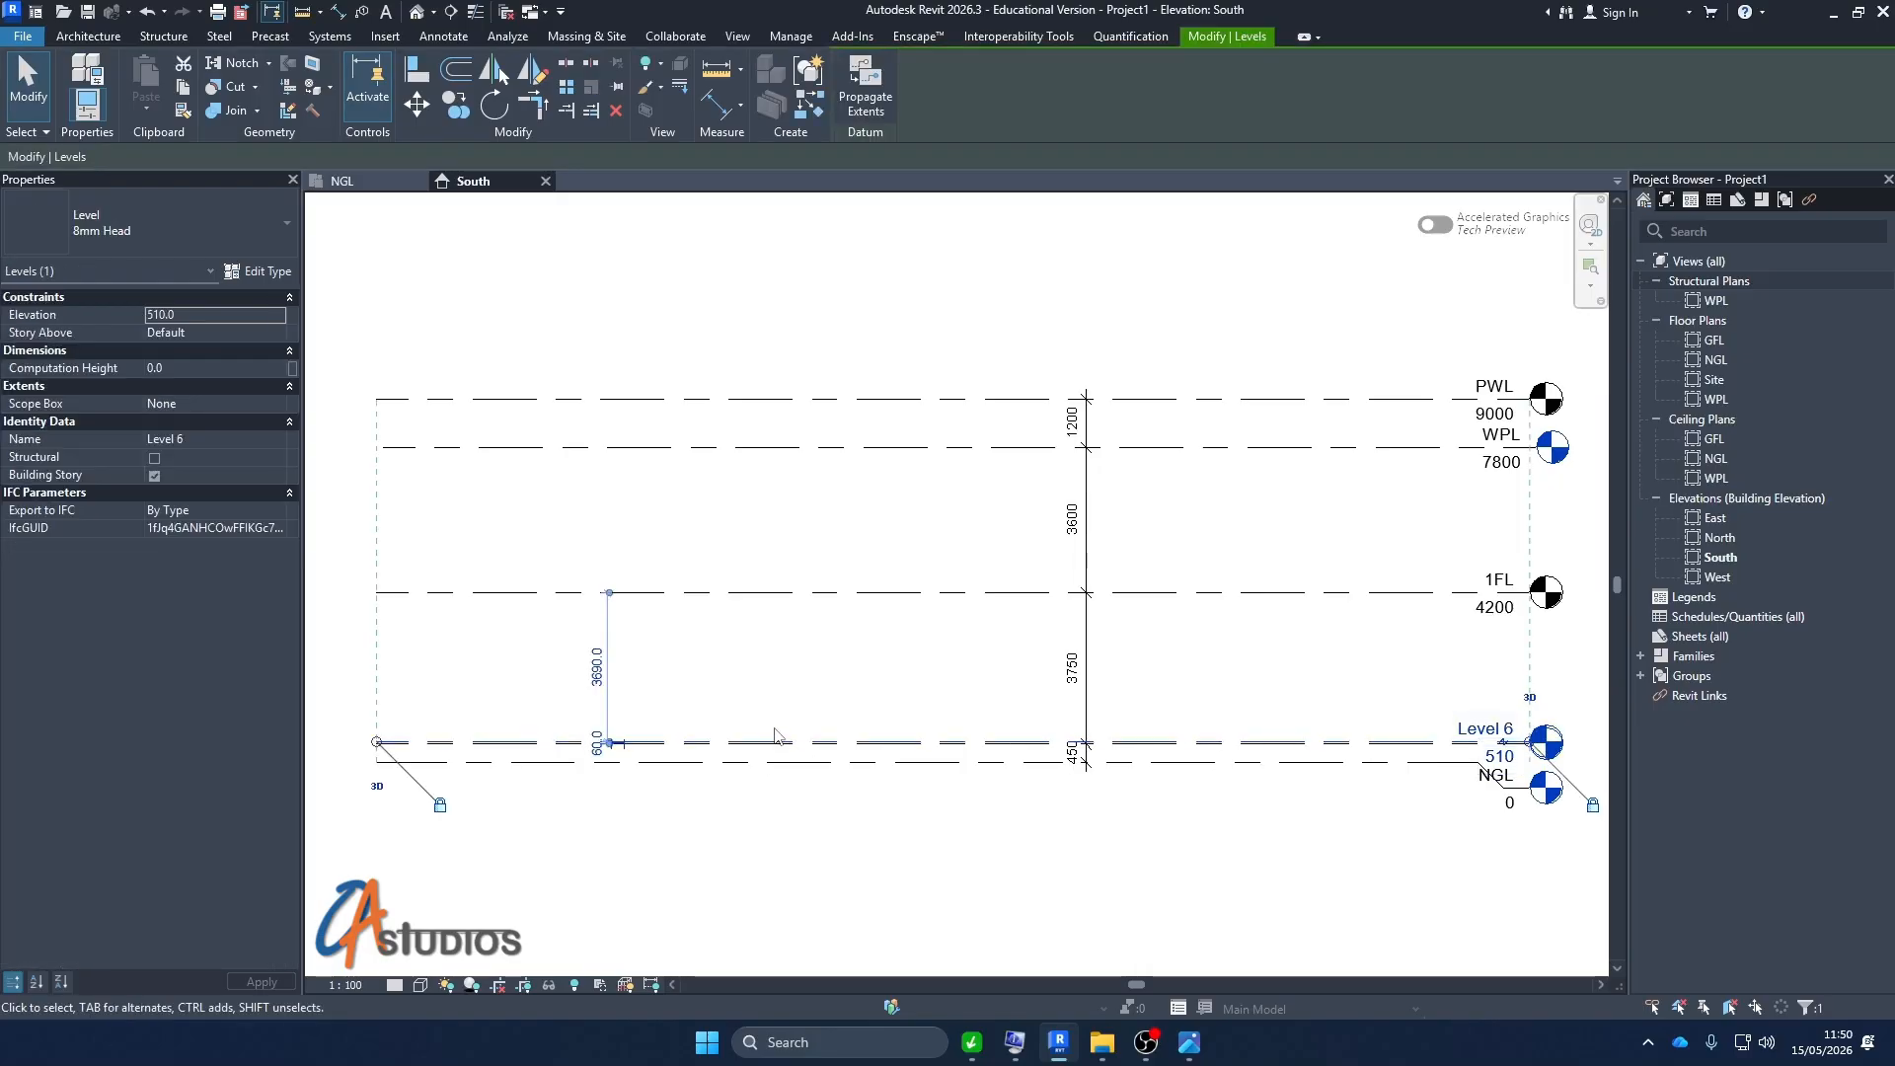
key(Delete)
Select the GFL and 1FL levels together and copy both 60 mm upward
click(756, 742)
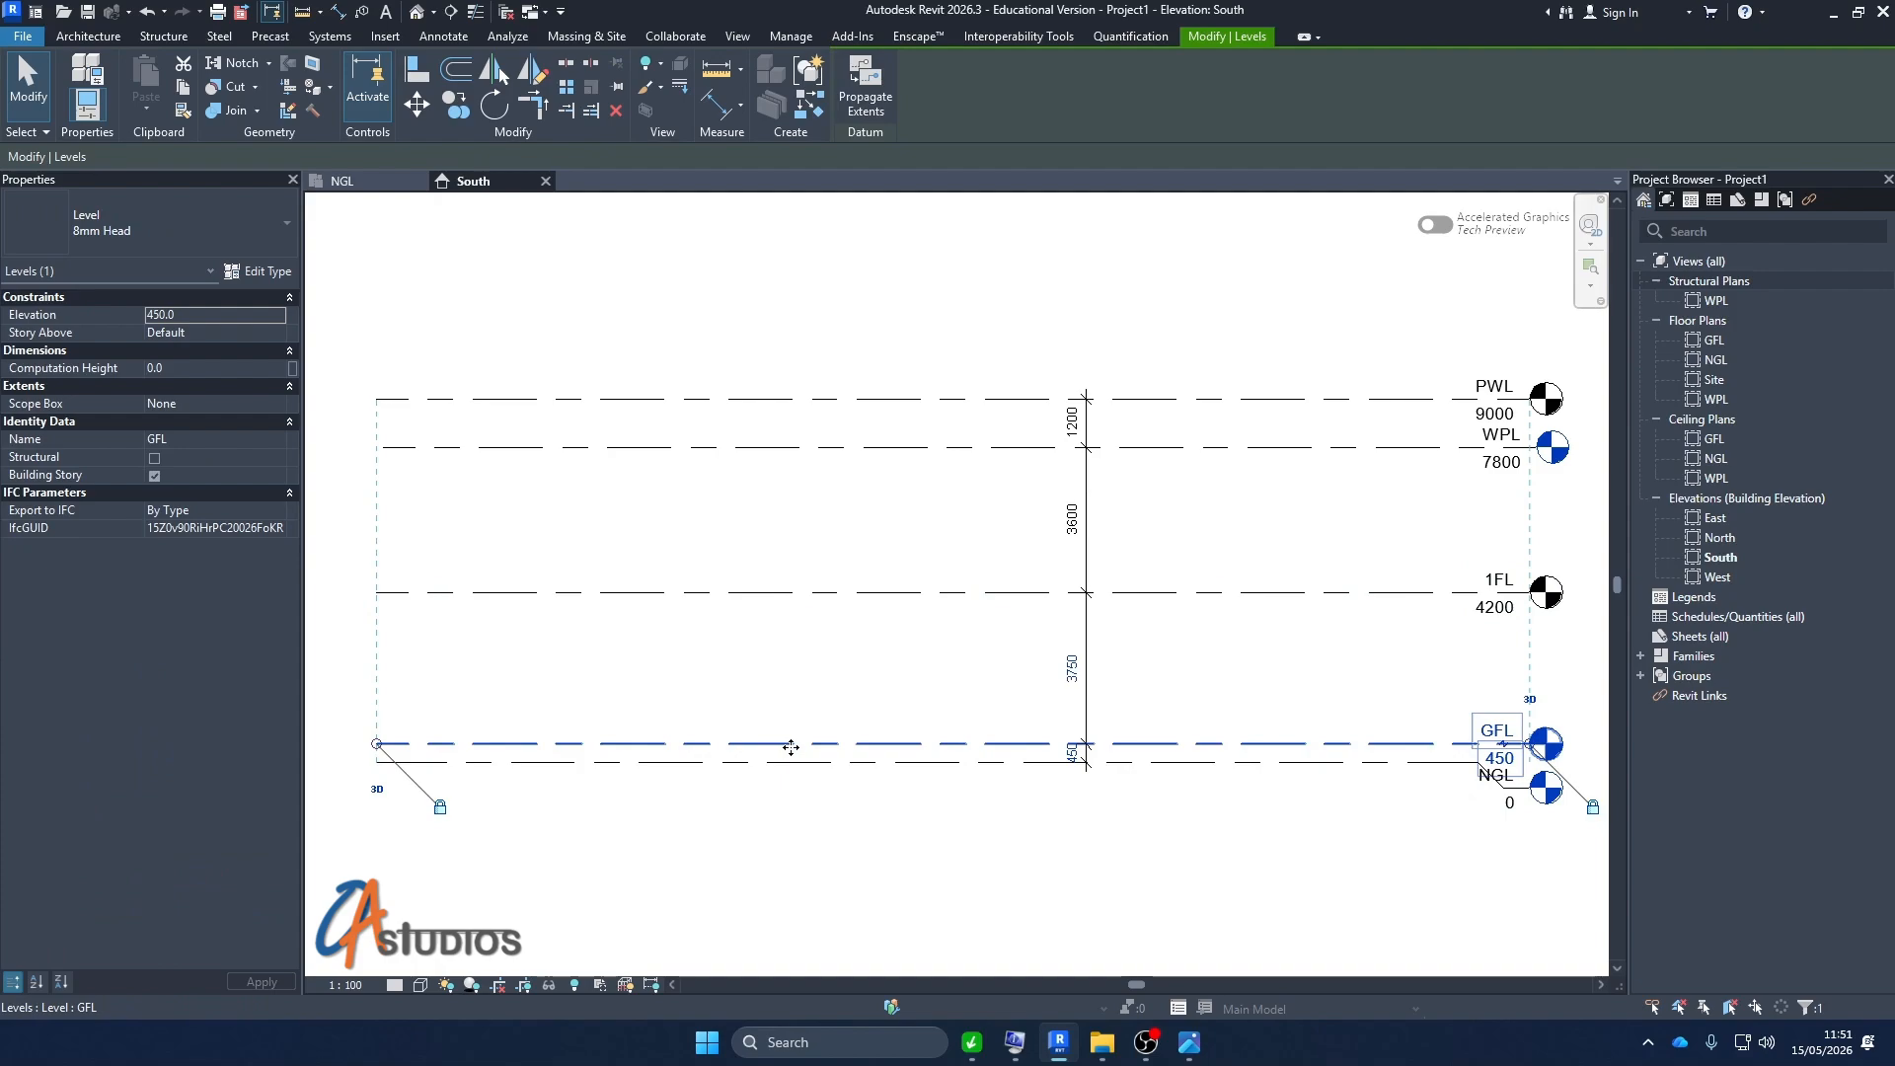
ctrl+click(824, 594)
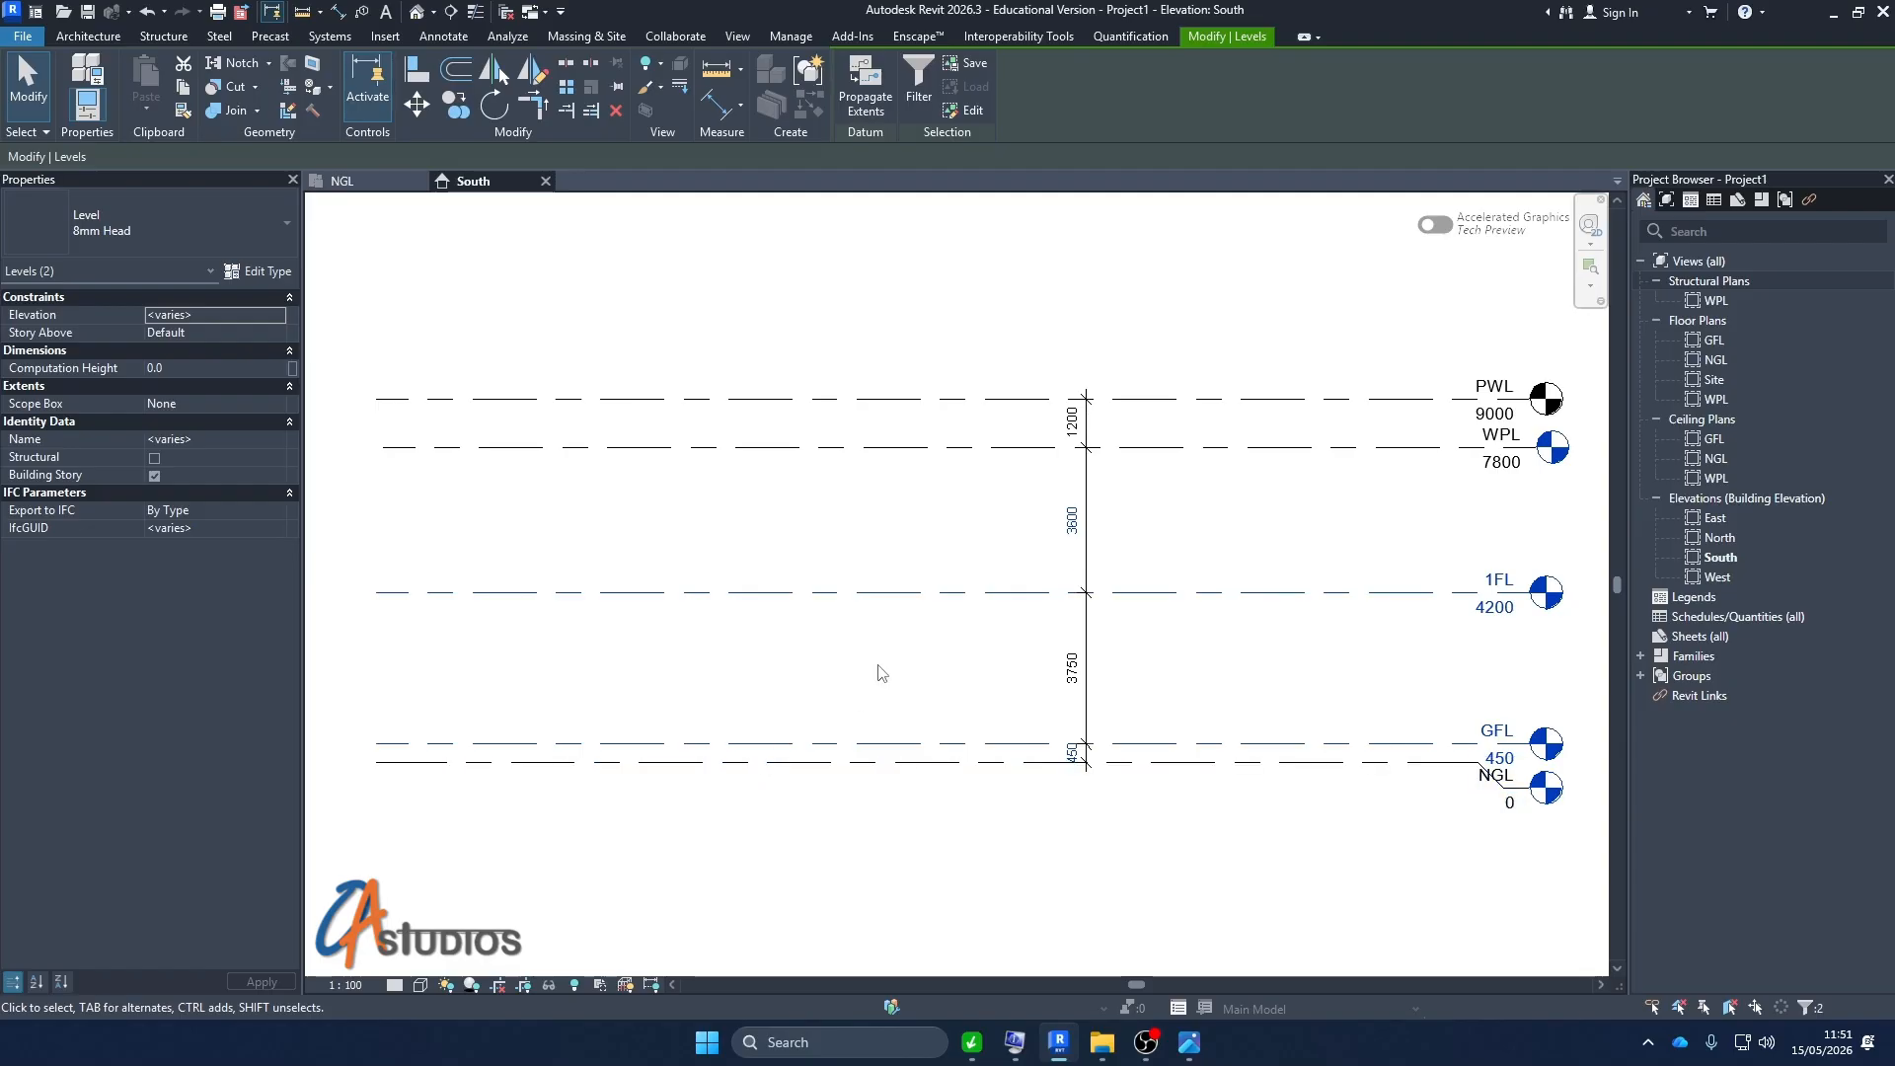
key(c)
key(o)
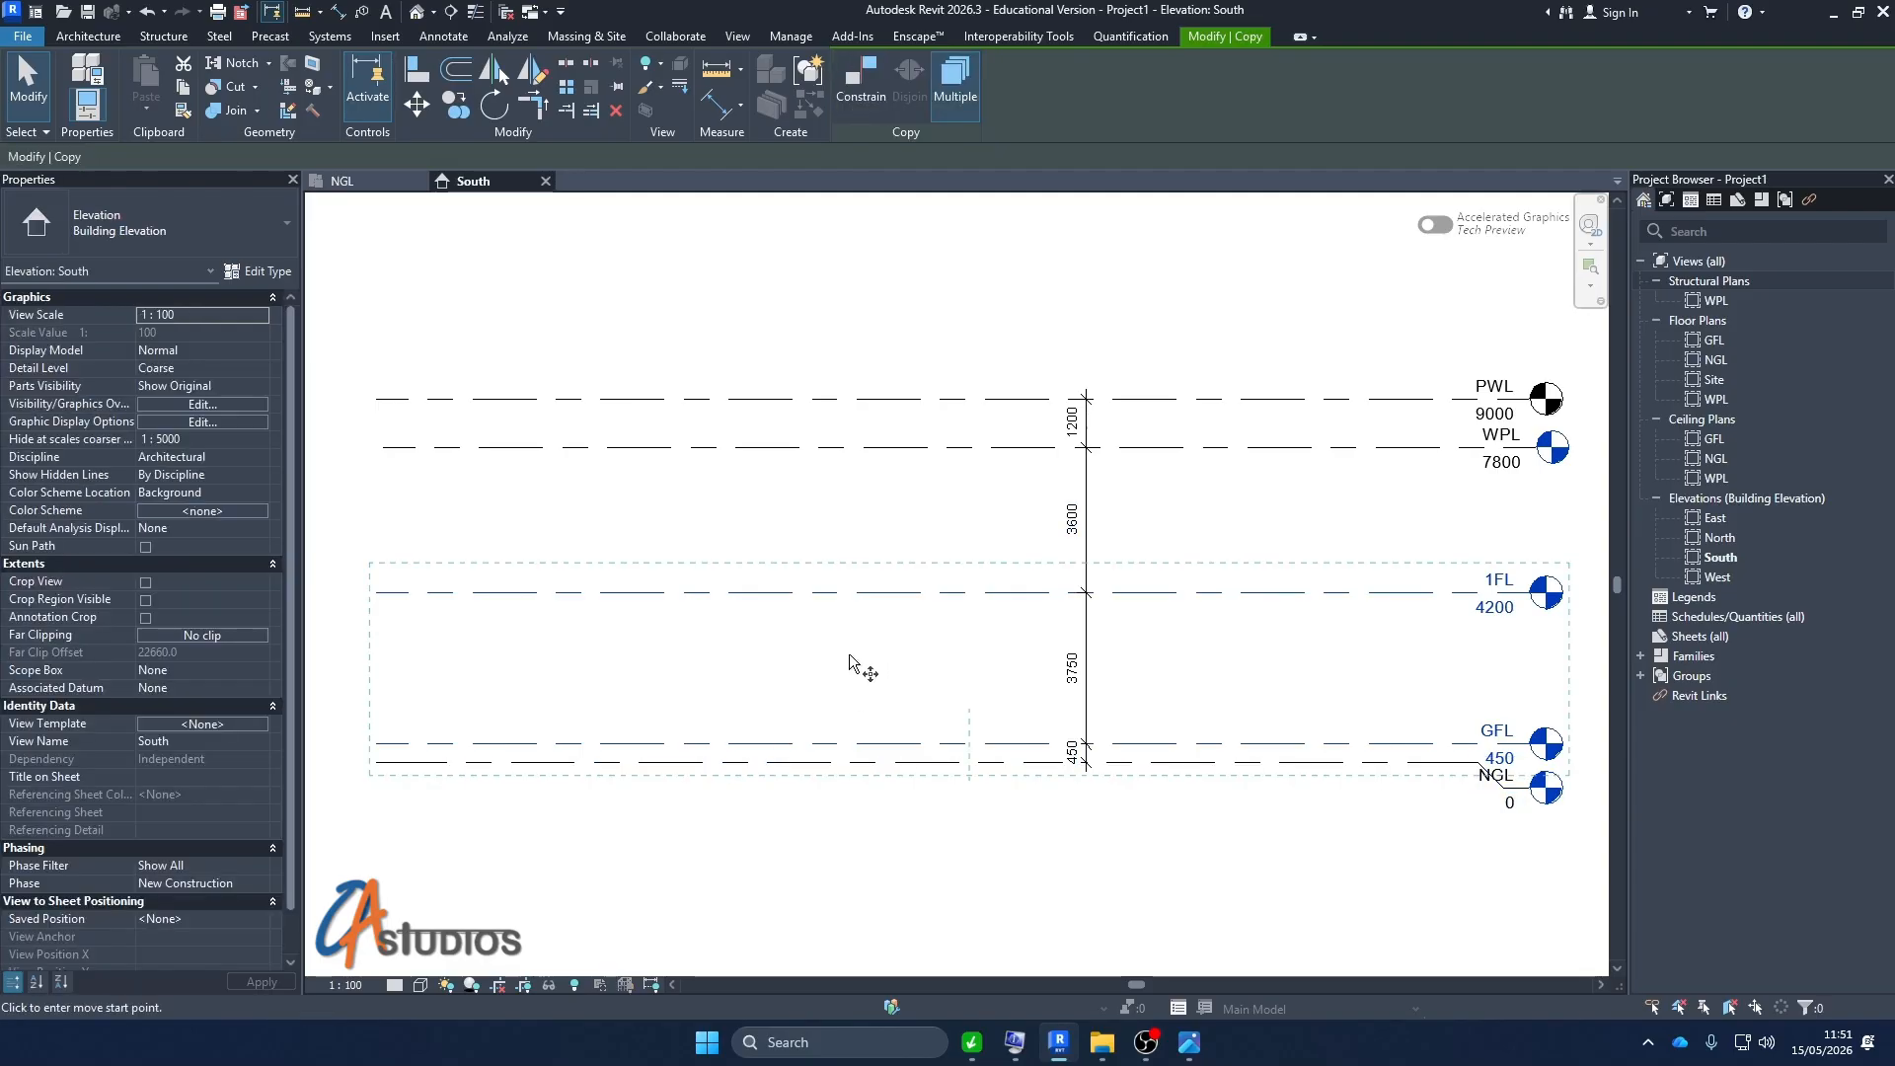
click(851, 742)
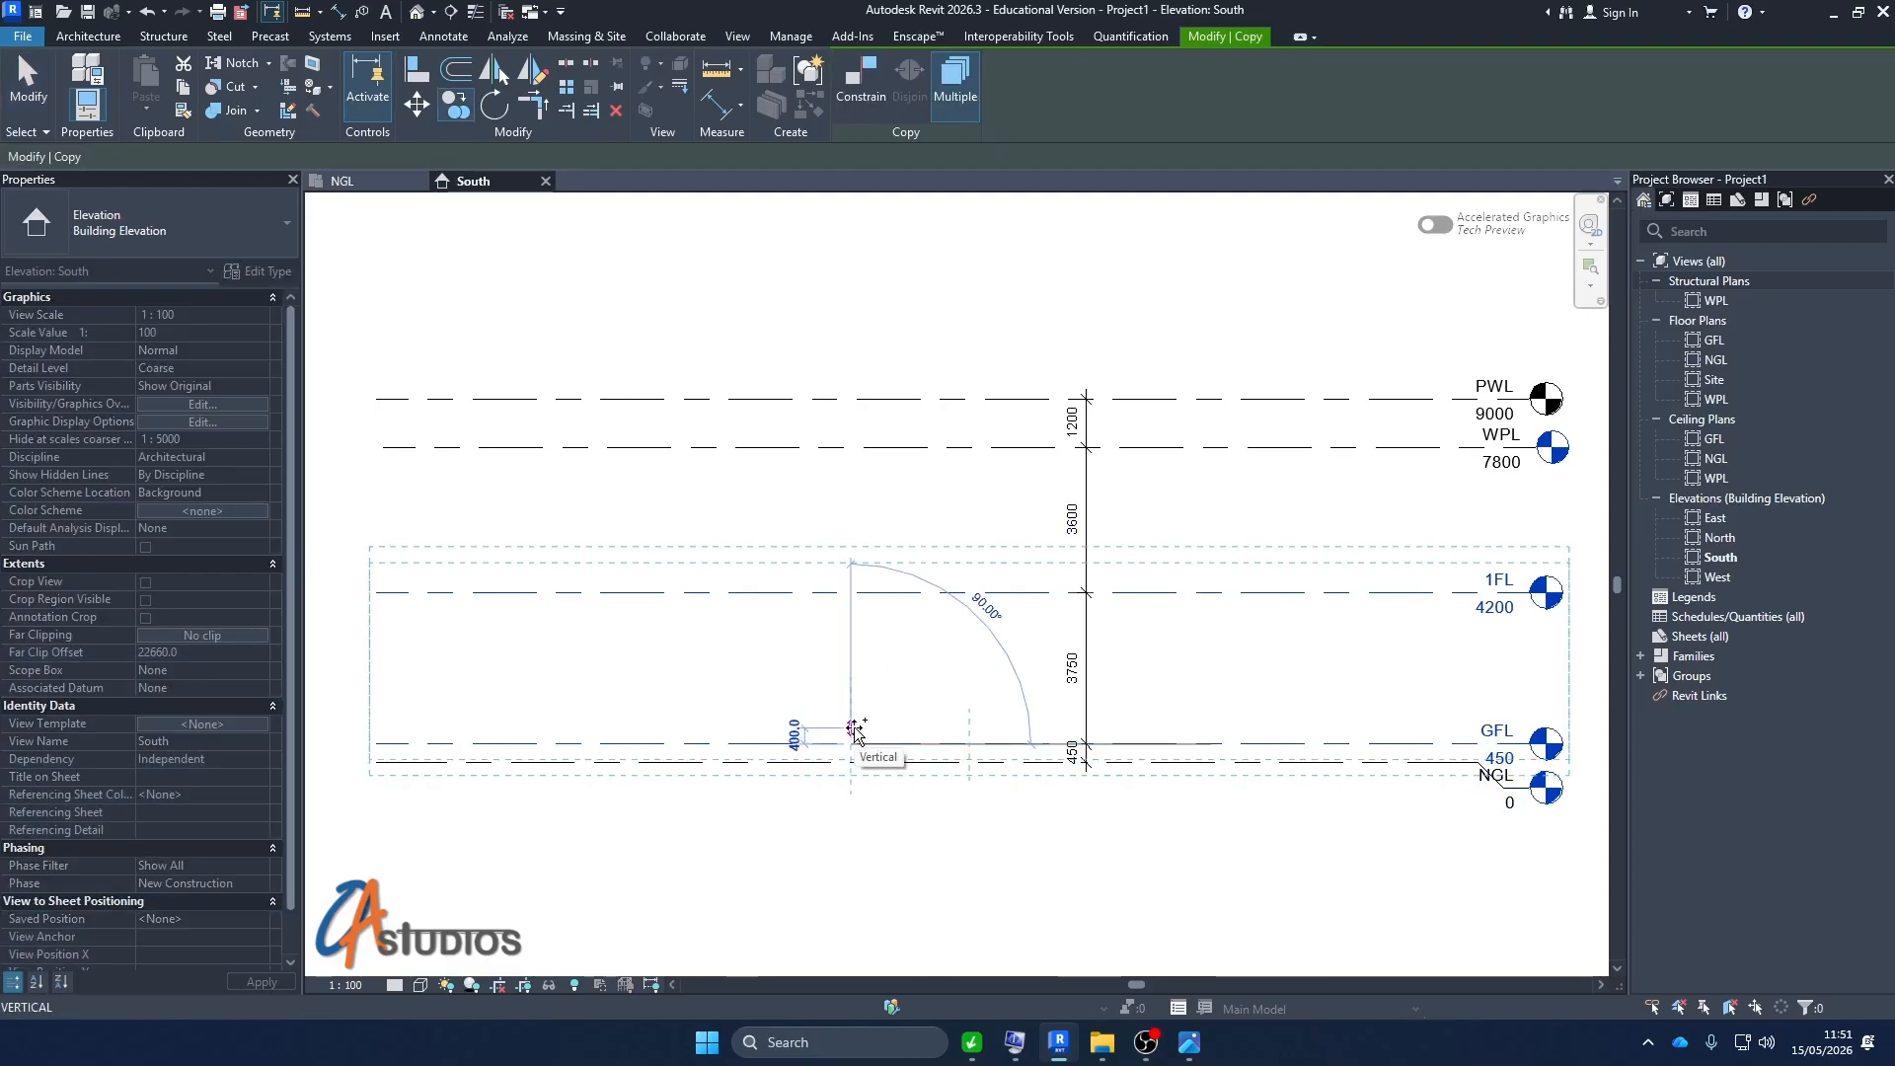
click(854, 735)
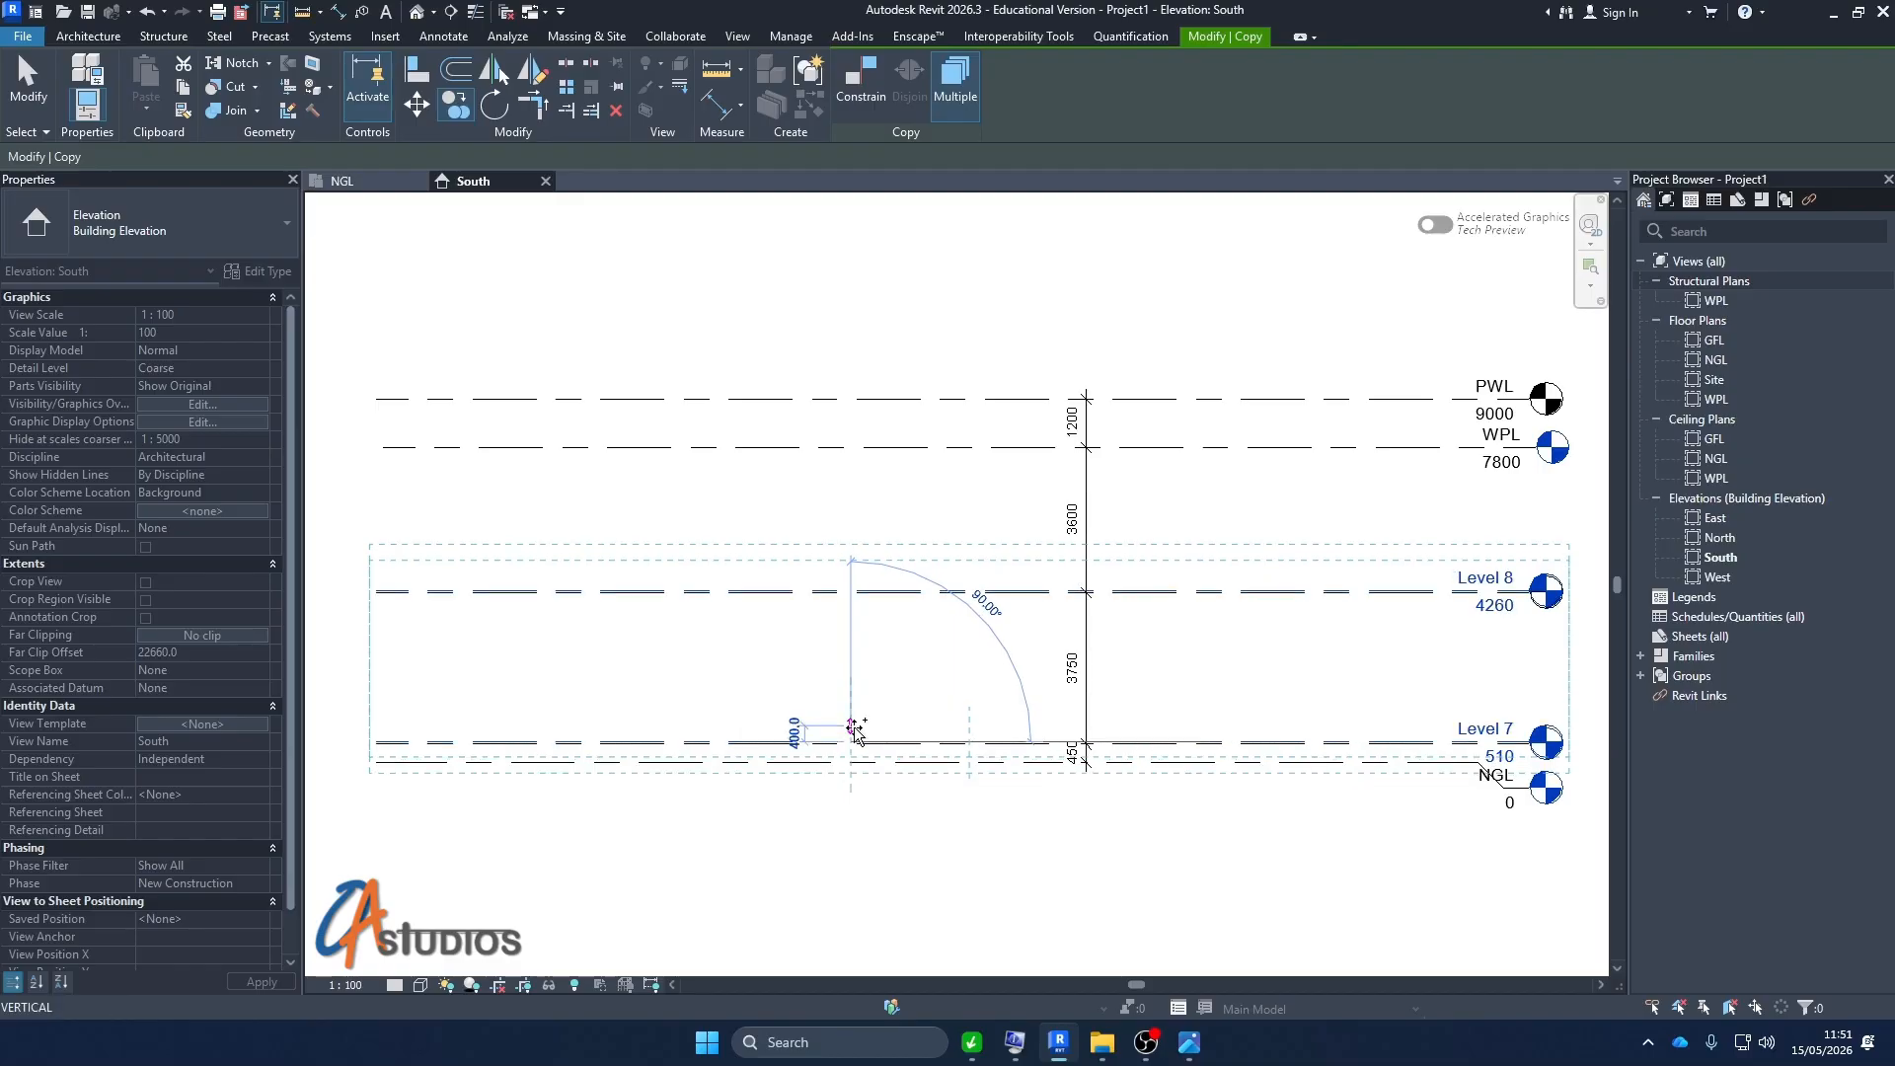
key(Escape)
Rename the copied level just above GFL as GFL_FFL
scroll(612, 631, down, 3)
scroll(1136, 651, up, 3)
scroll(1176, 671, up, 2)
key(Escape)
click(1114, 801)
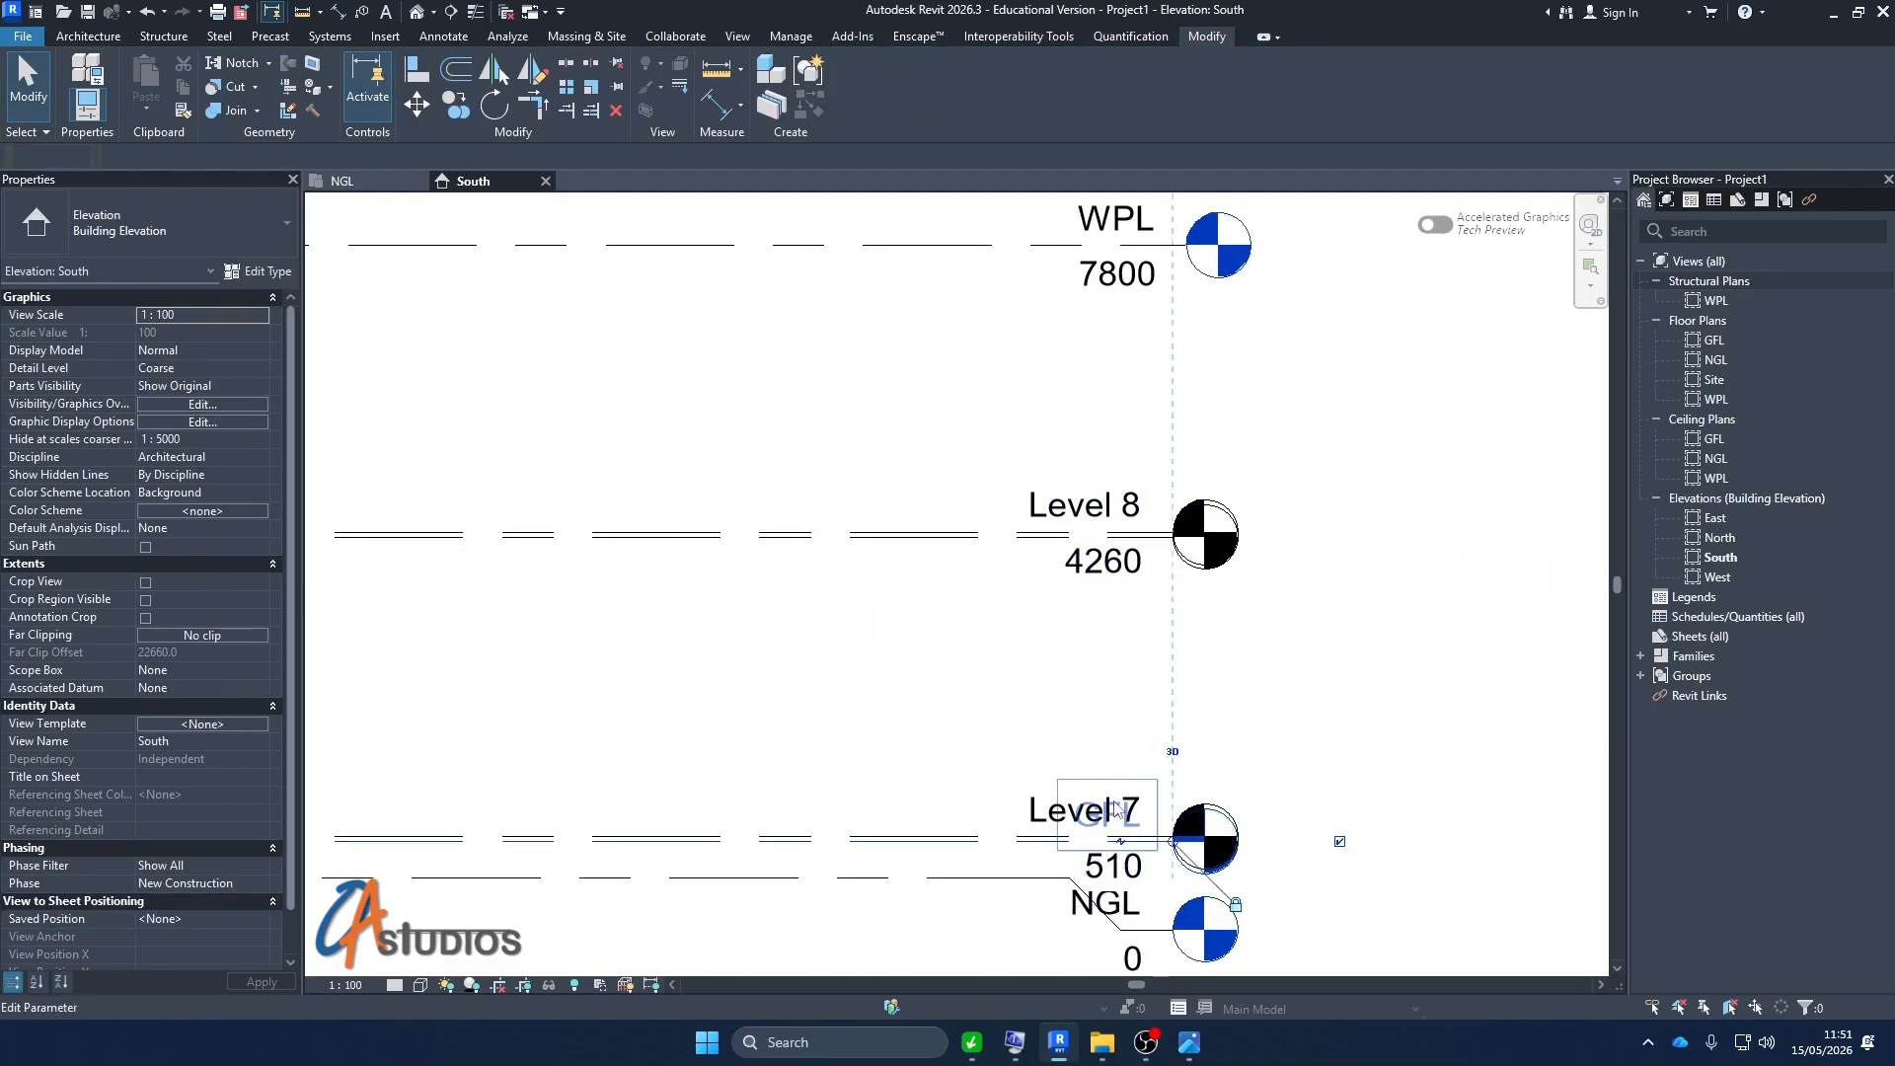
click(1060, 807)
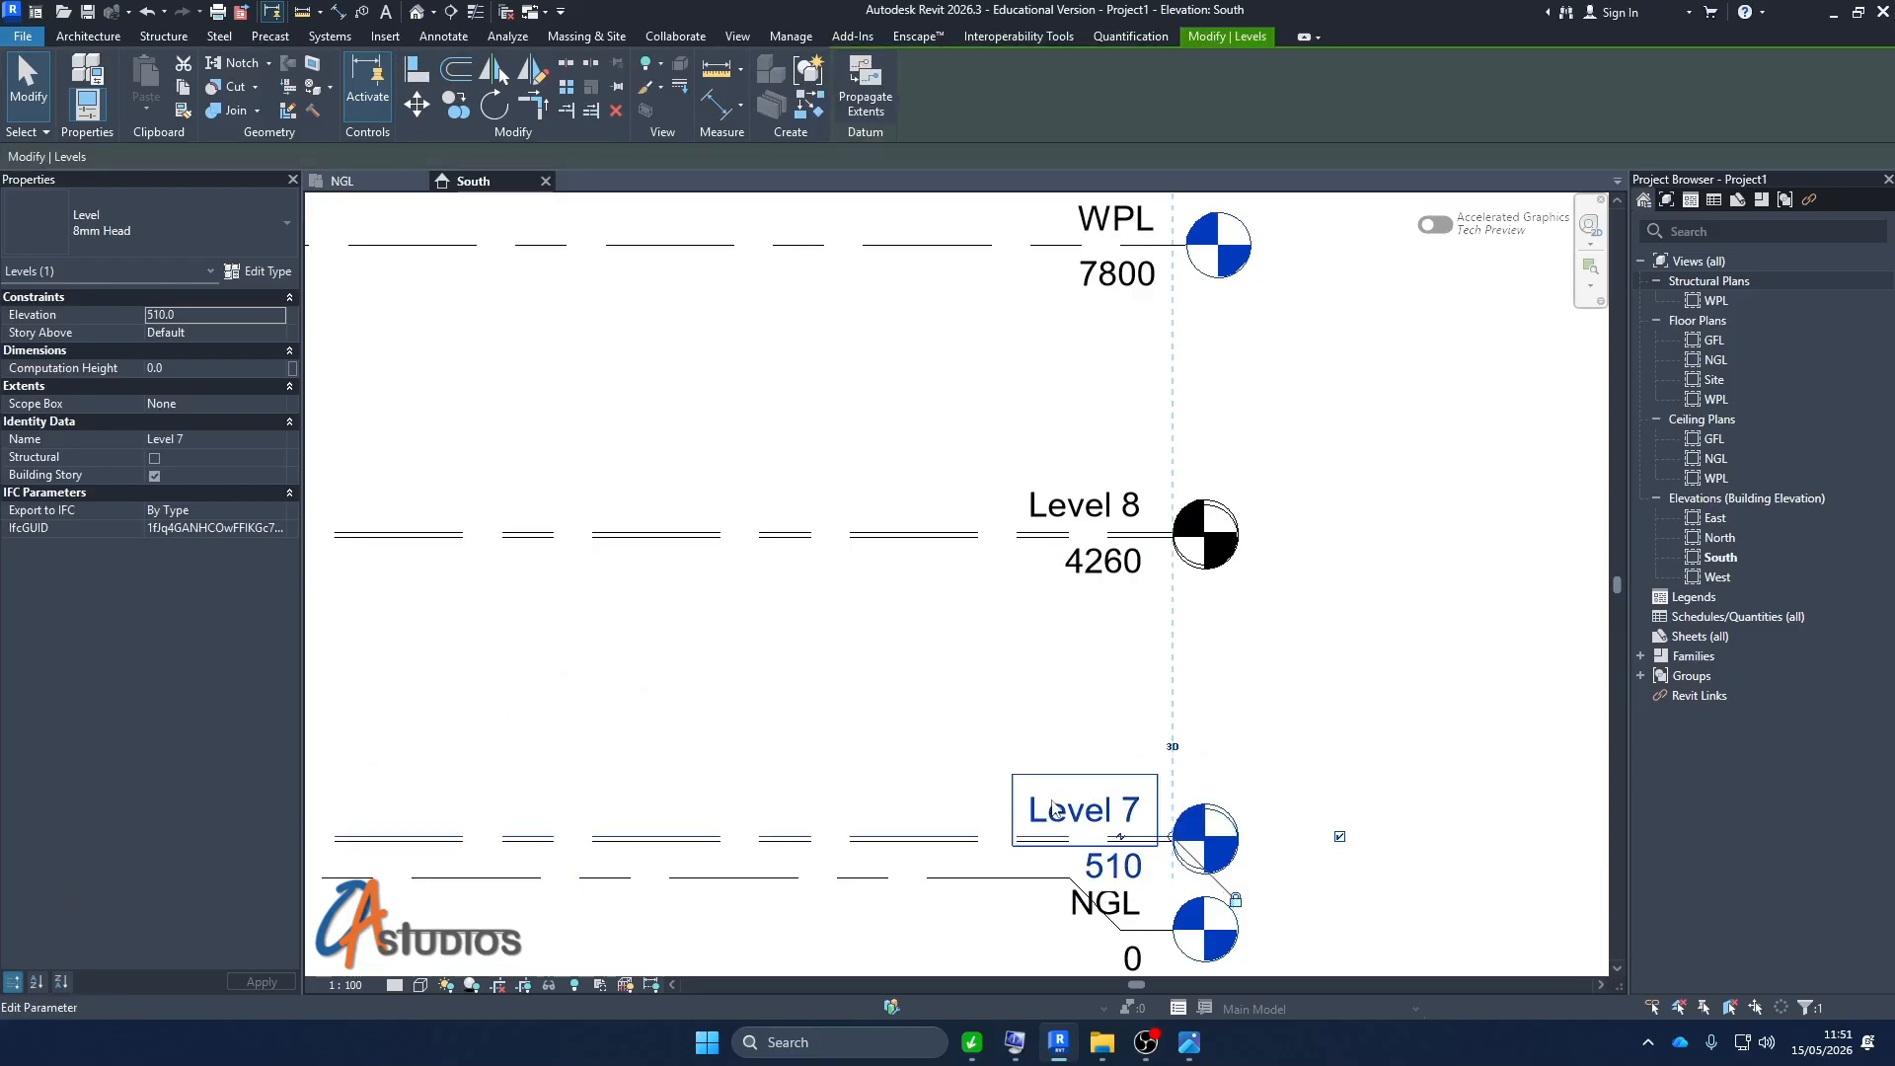
click(1054, 805)
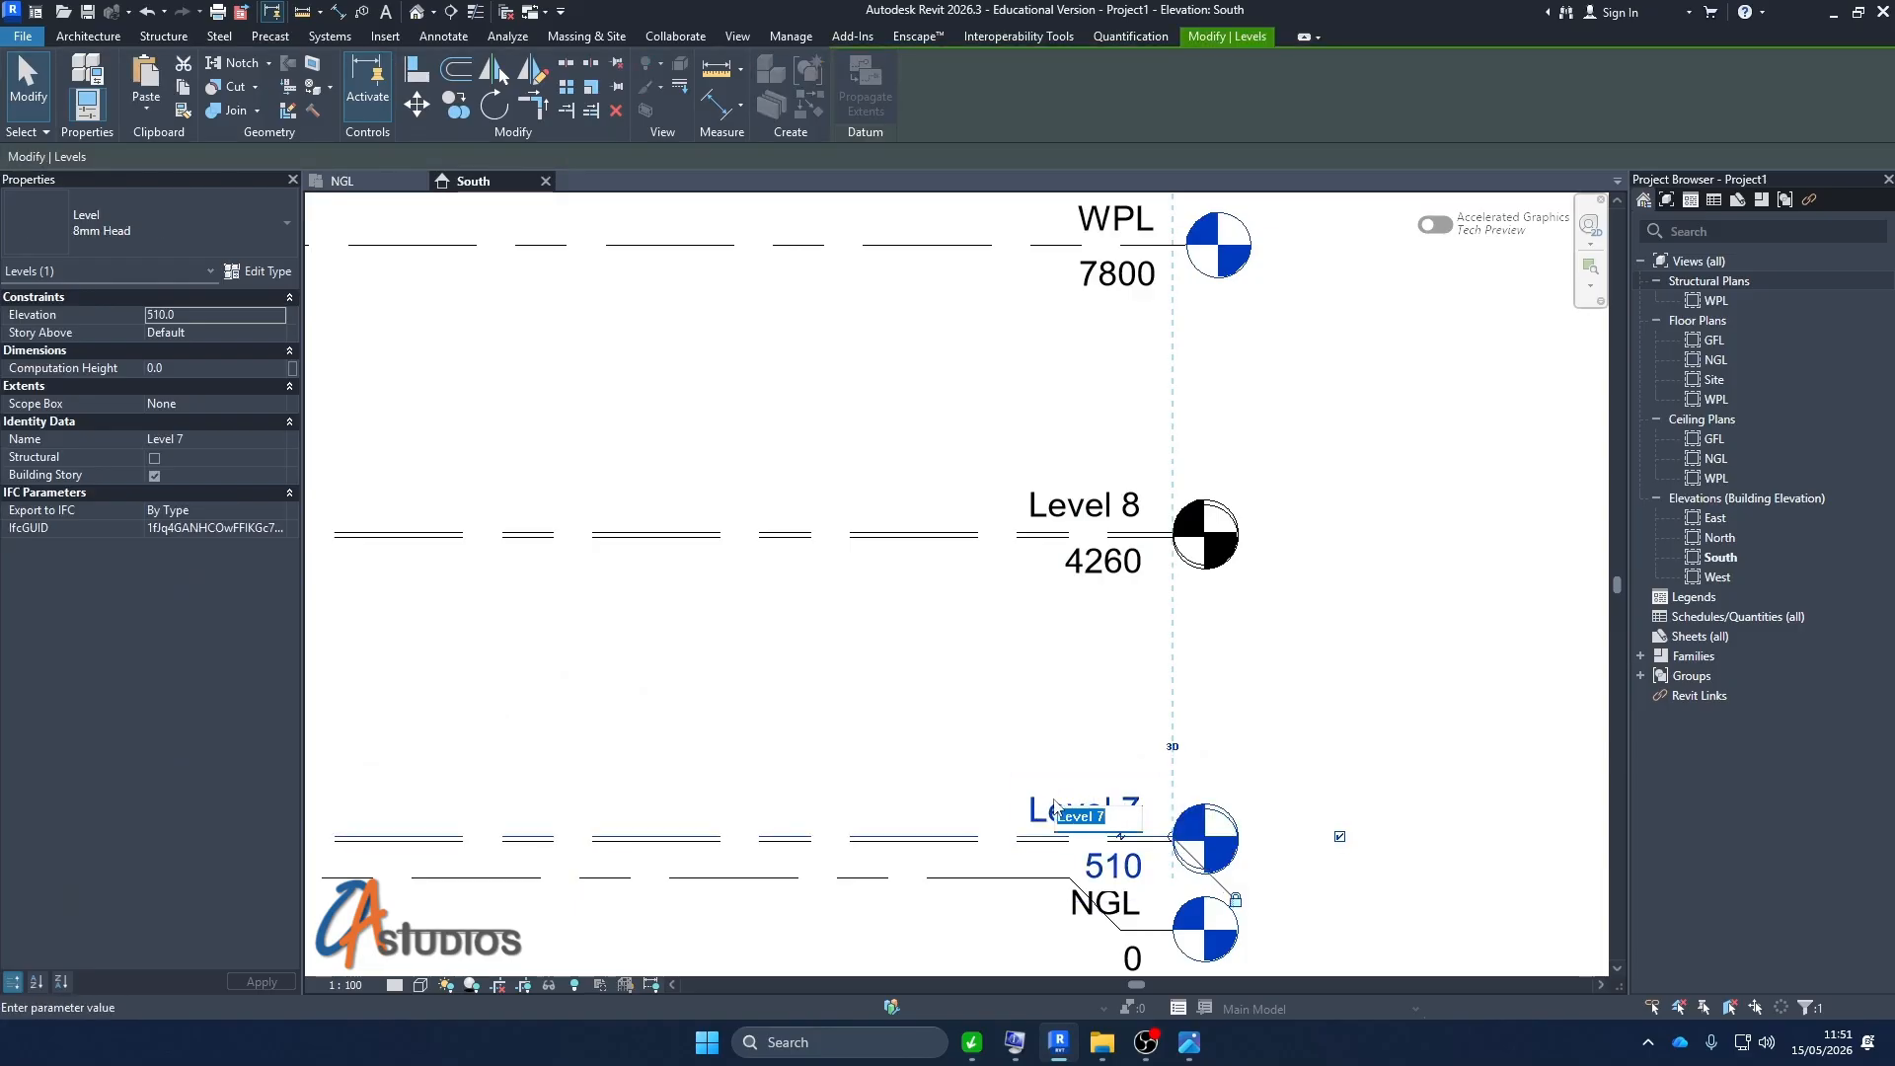
text(GFL_FFL)
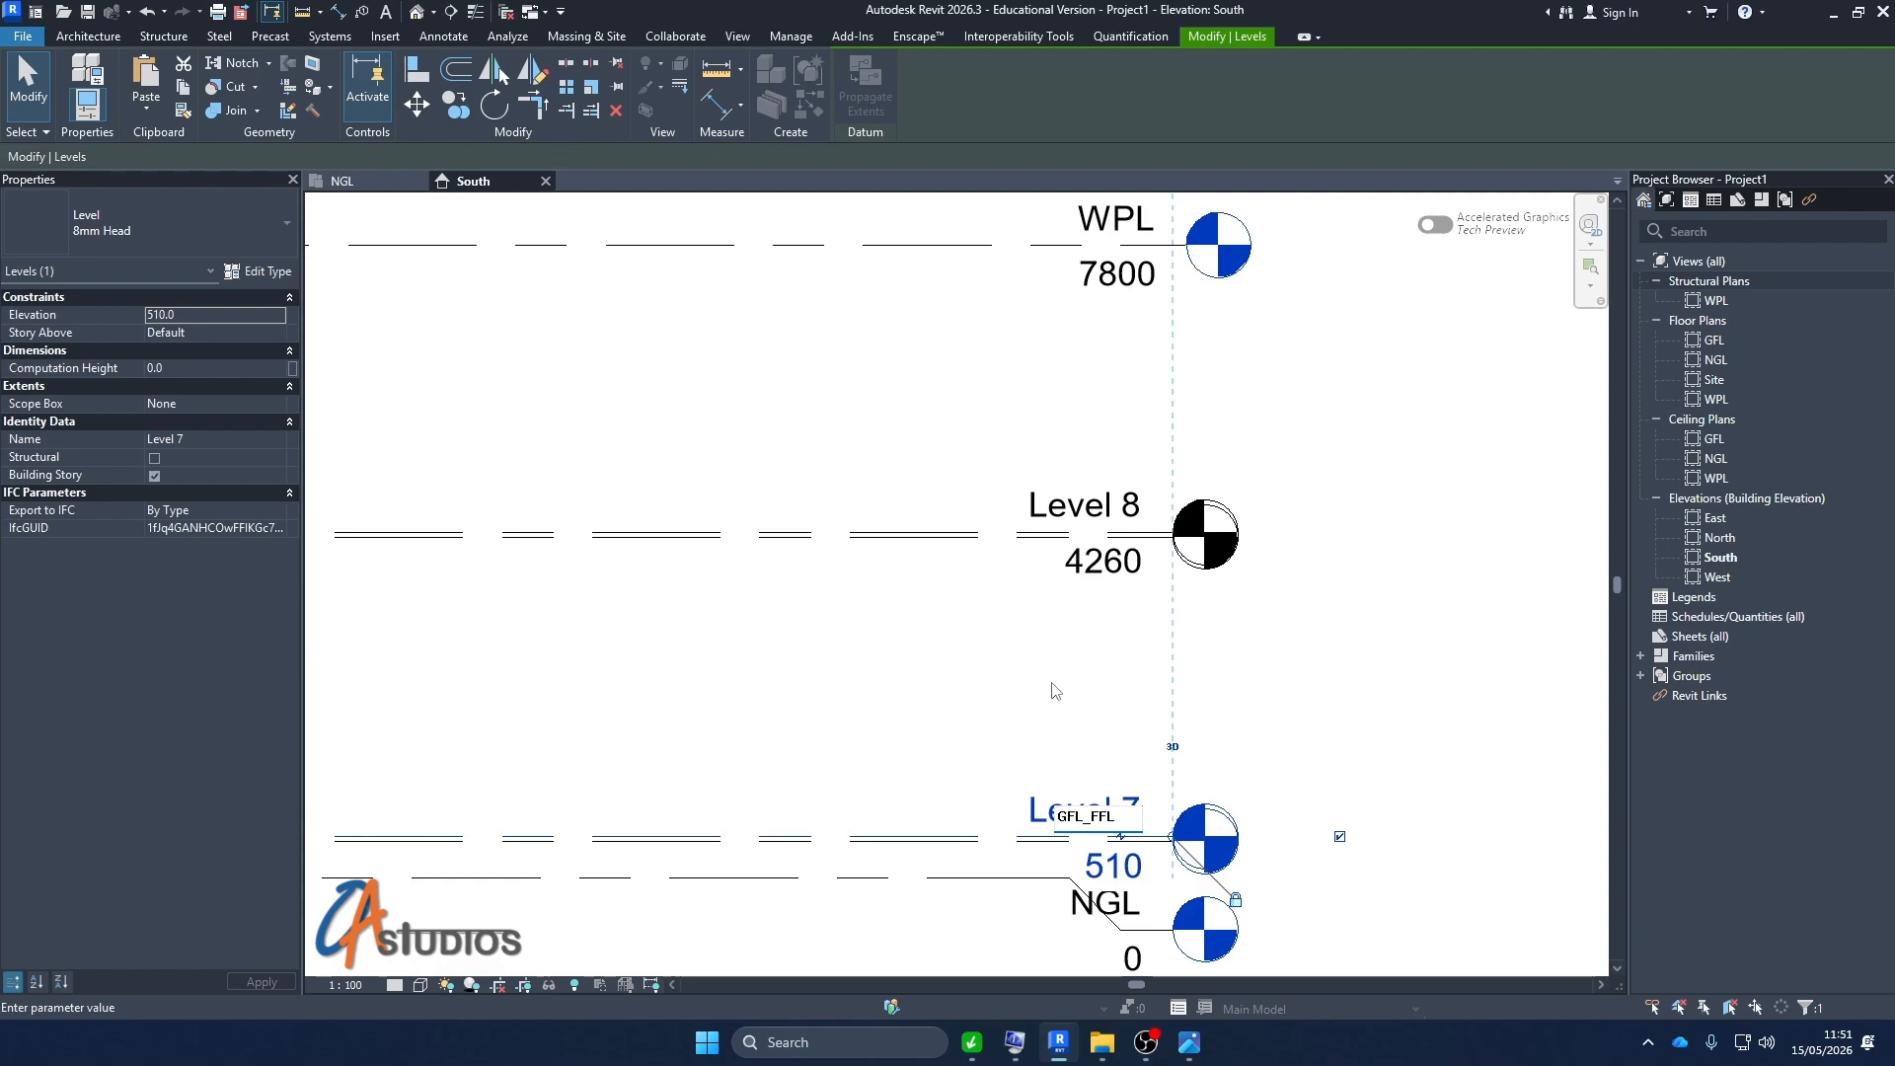
key(Return)
Rename the copied level just above 1FL as 1FL-FFL
double_click(1071, 503)
text(1FL)
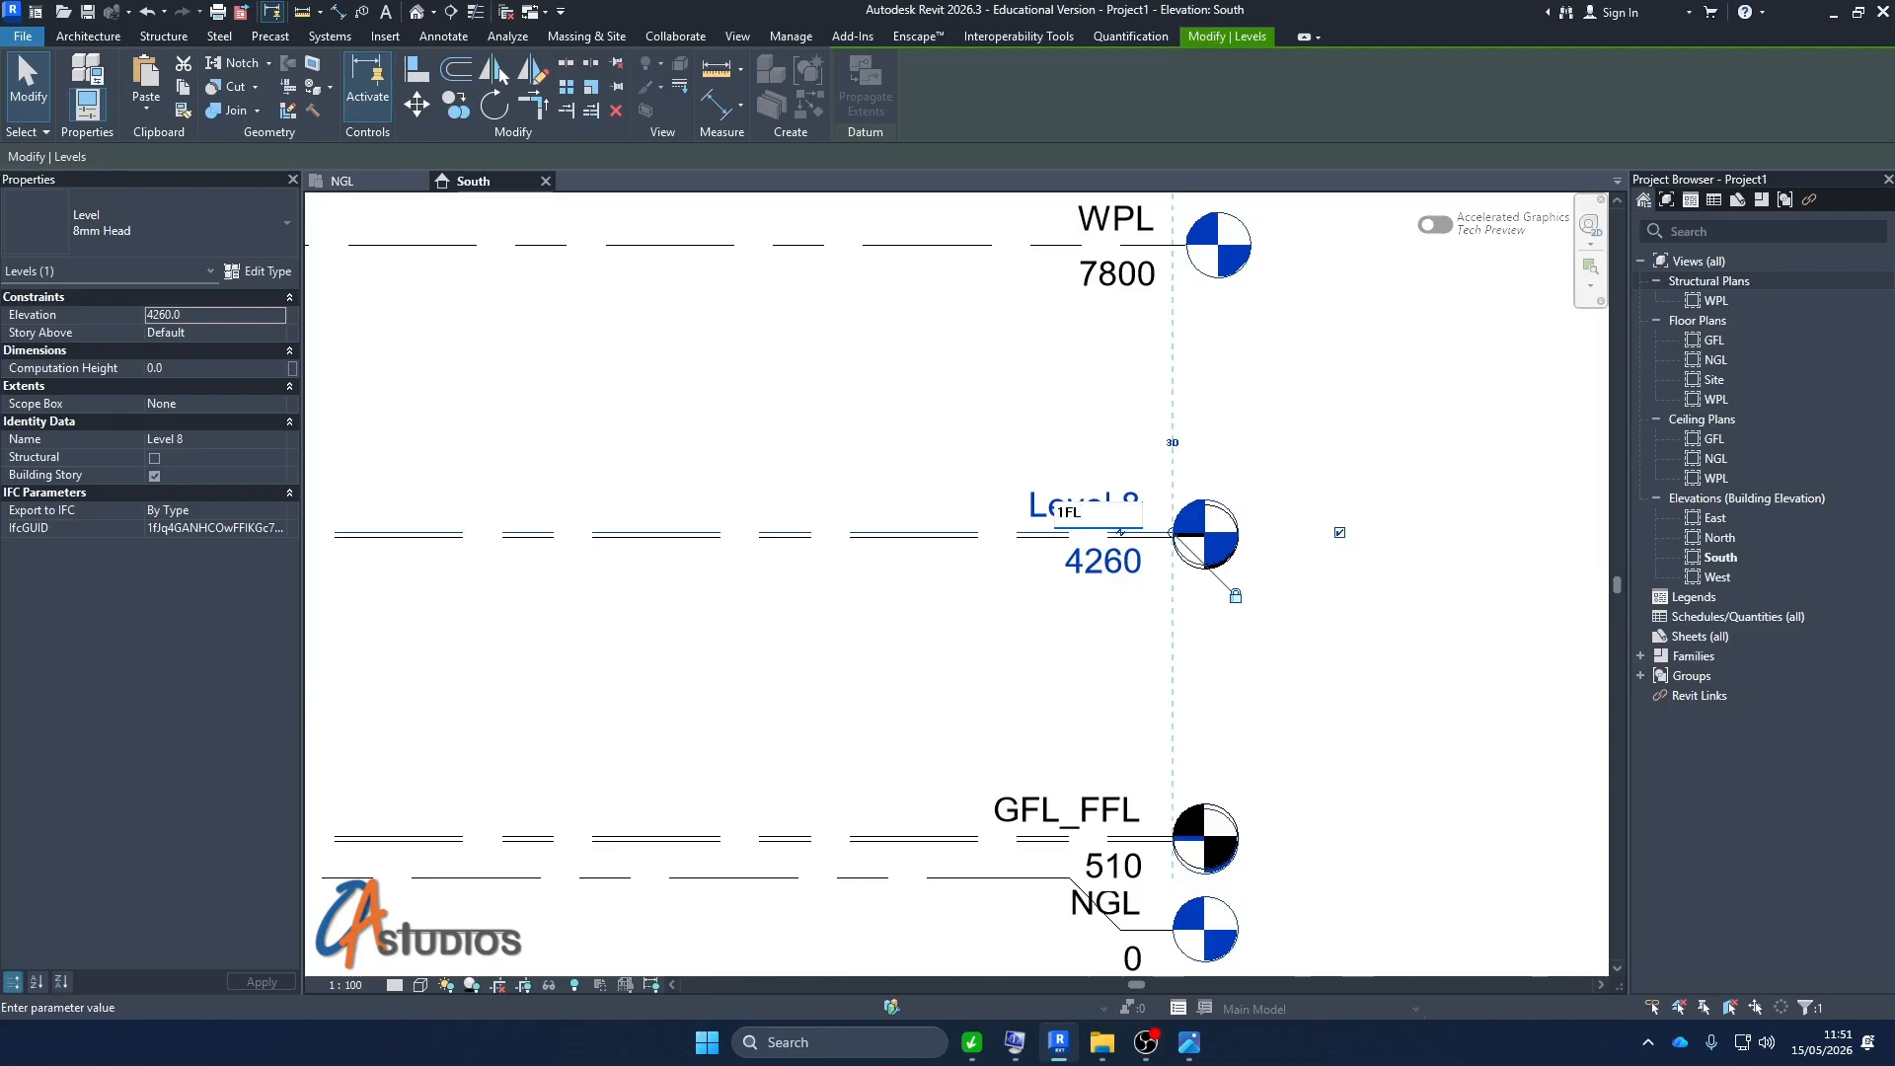
text(-FFL)
key(Return)
Bend the 1FL-FFL and GFL_FFL level heads upward with elbows to separate them from the 1FL and GFL heads
drag(976, 528, 1112, 448)
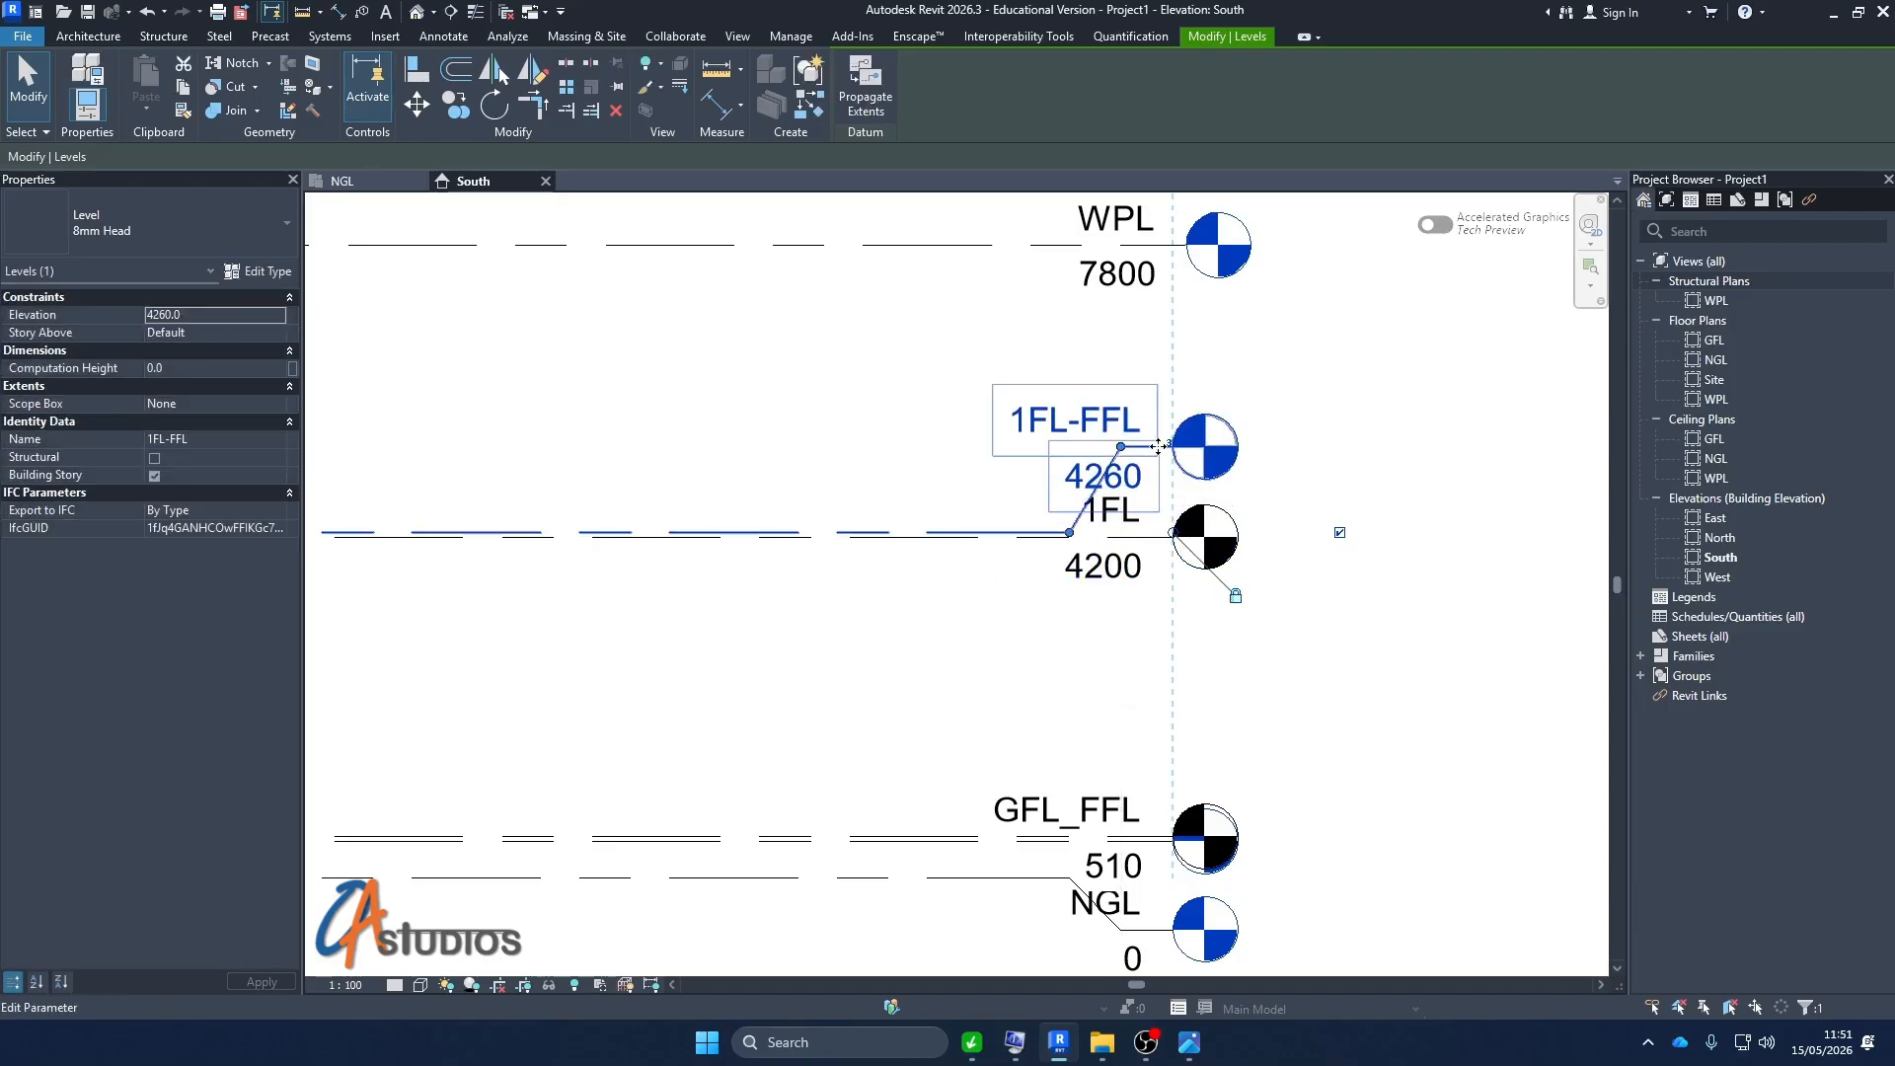
scroll(1112, 448, down, 3)
key(Escape)
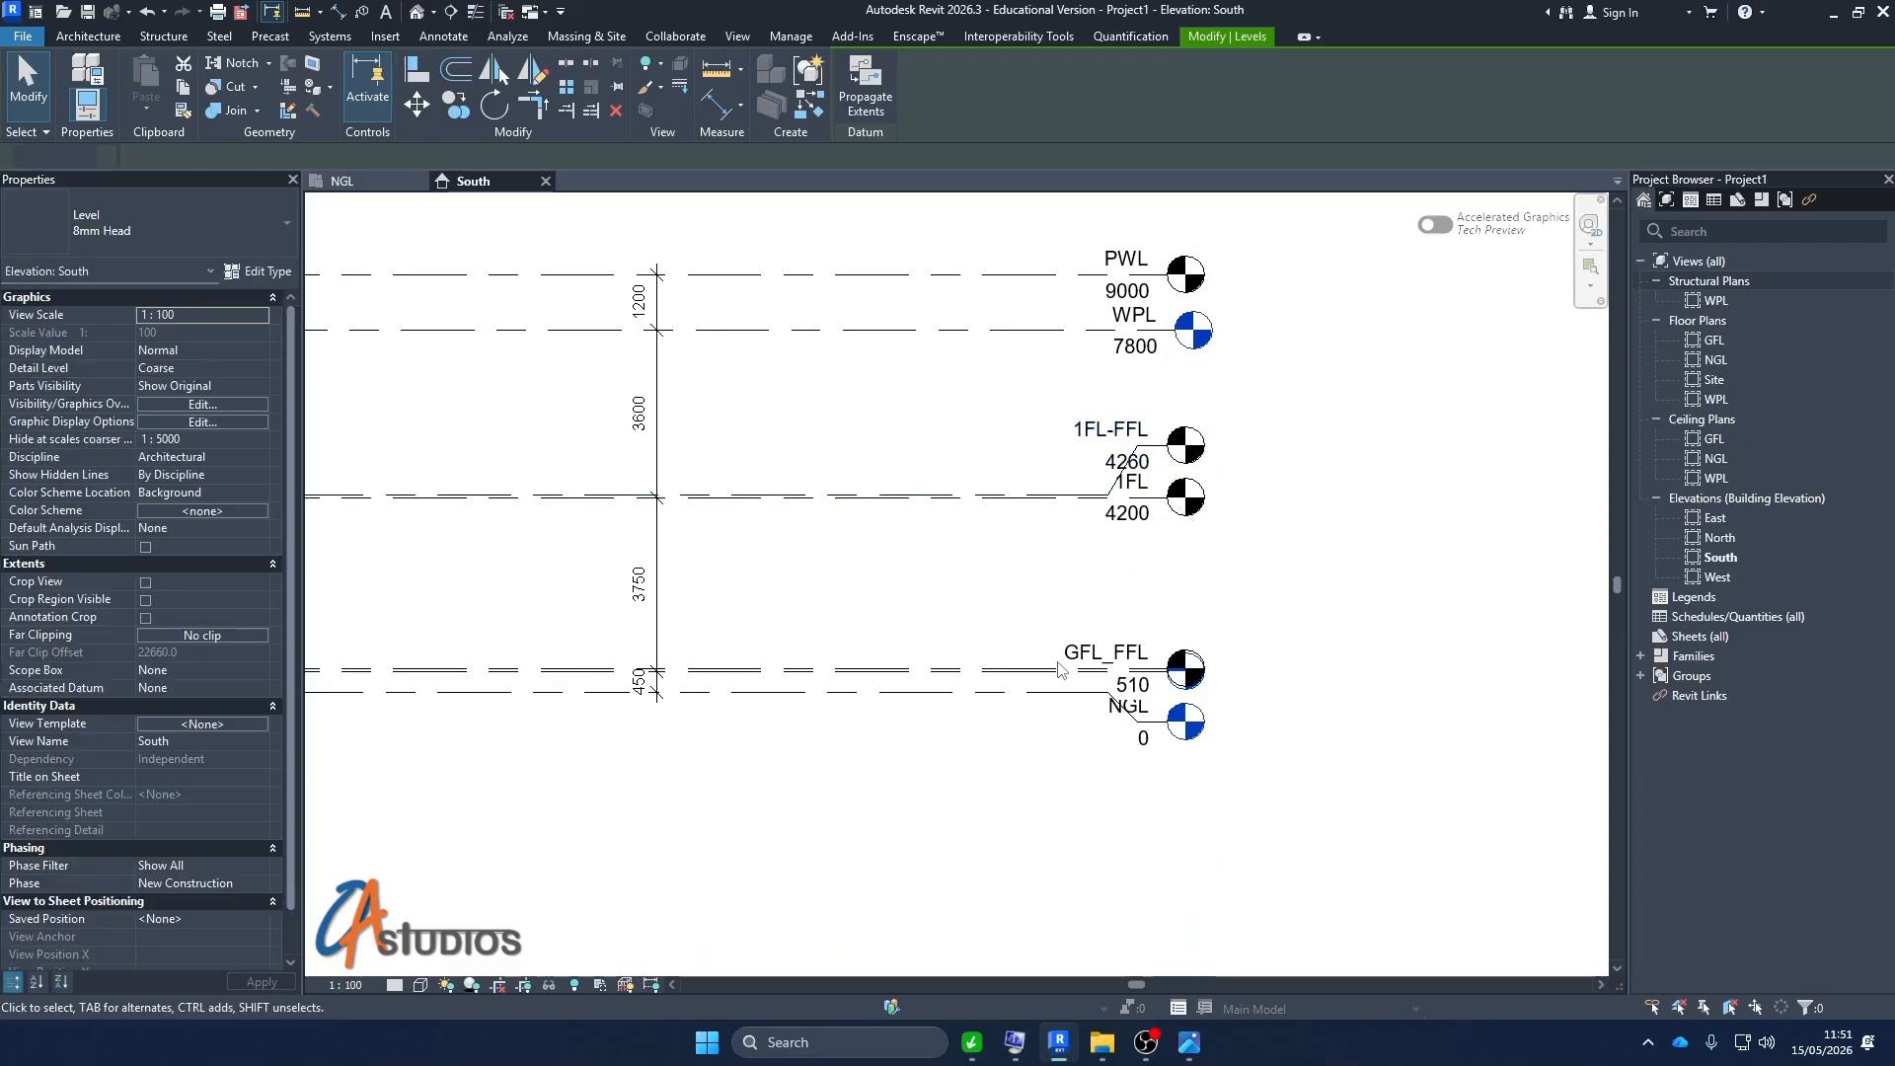
click(1135, 668)
click(1137, 674)
drag(1137, 686, 1137, 623)
click(1366, 589)
Place an aligned dimension between the GFL_FFL and GFL levels, just beside the existing dimension string
scroll(906, 719, down, 4)
scroll(671, 687, up, 5)
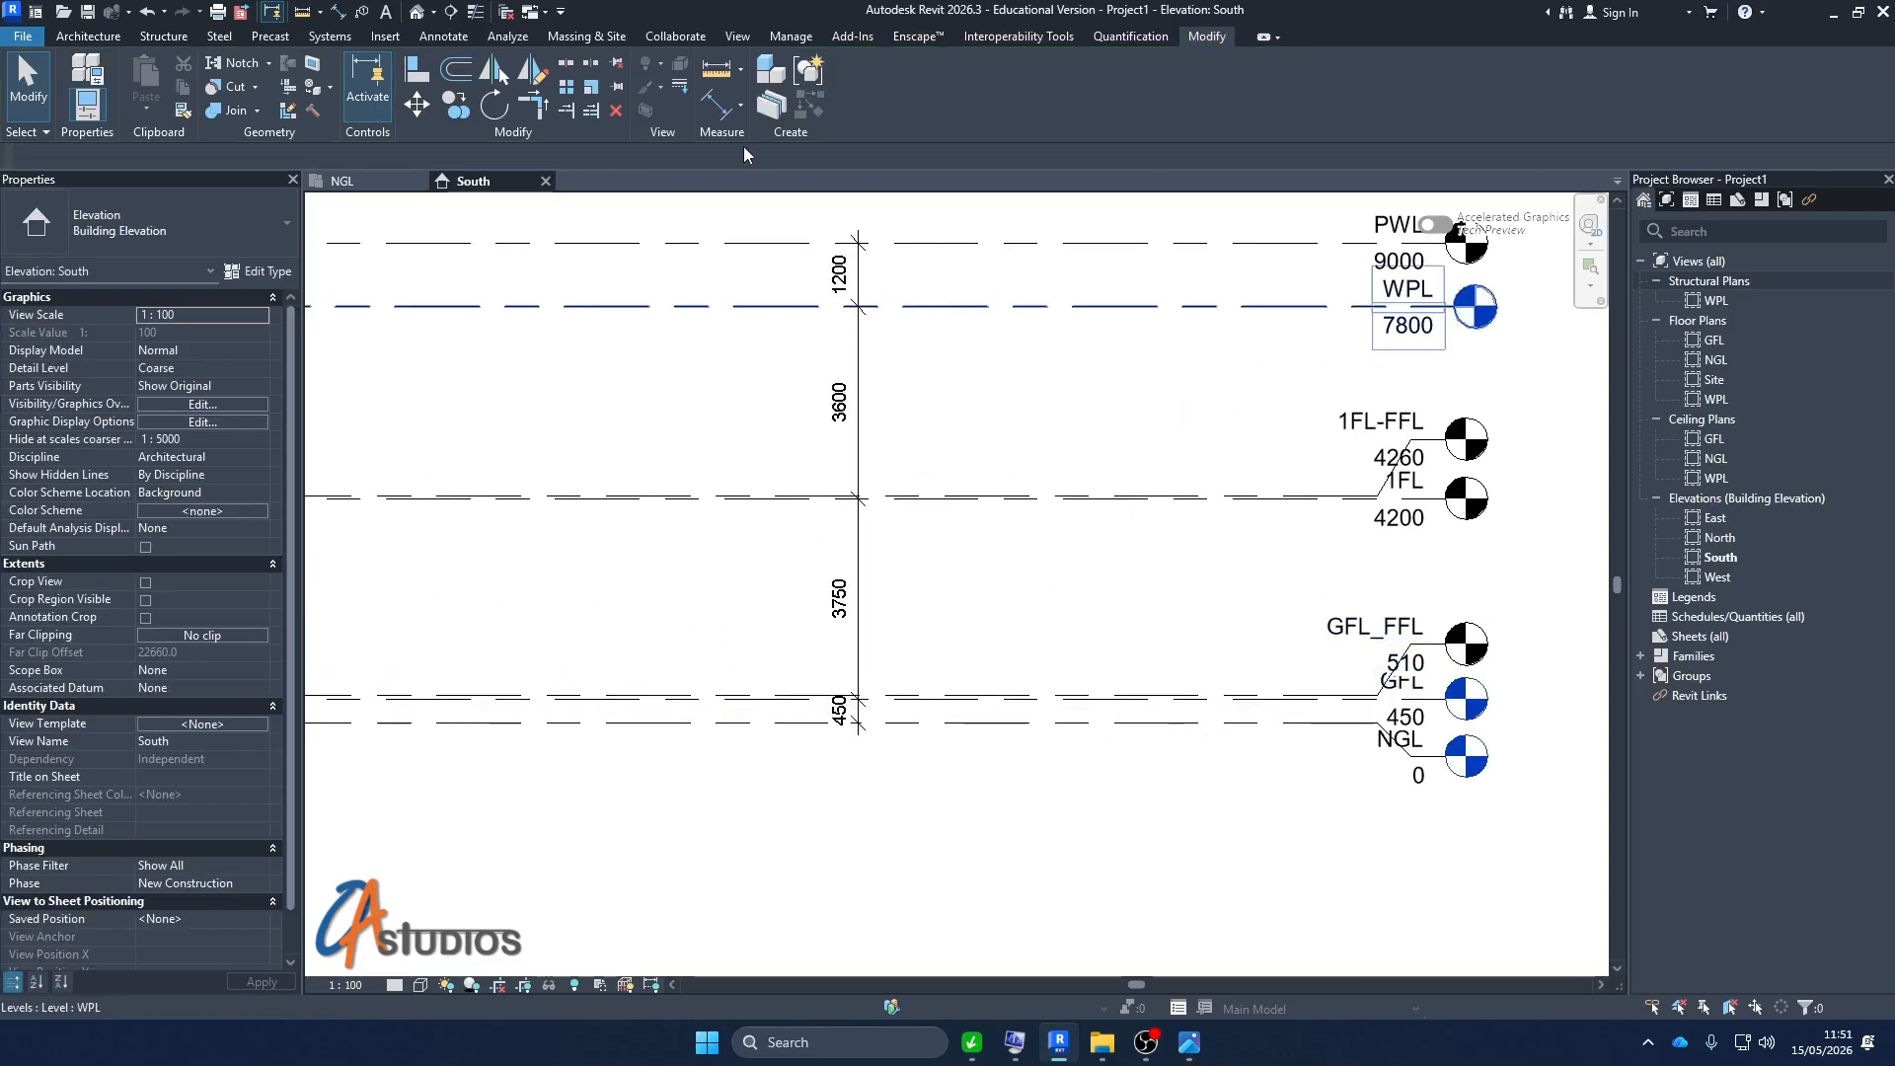
click(714, 103)
scroll(965, 703, up, 4)
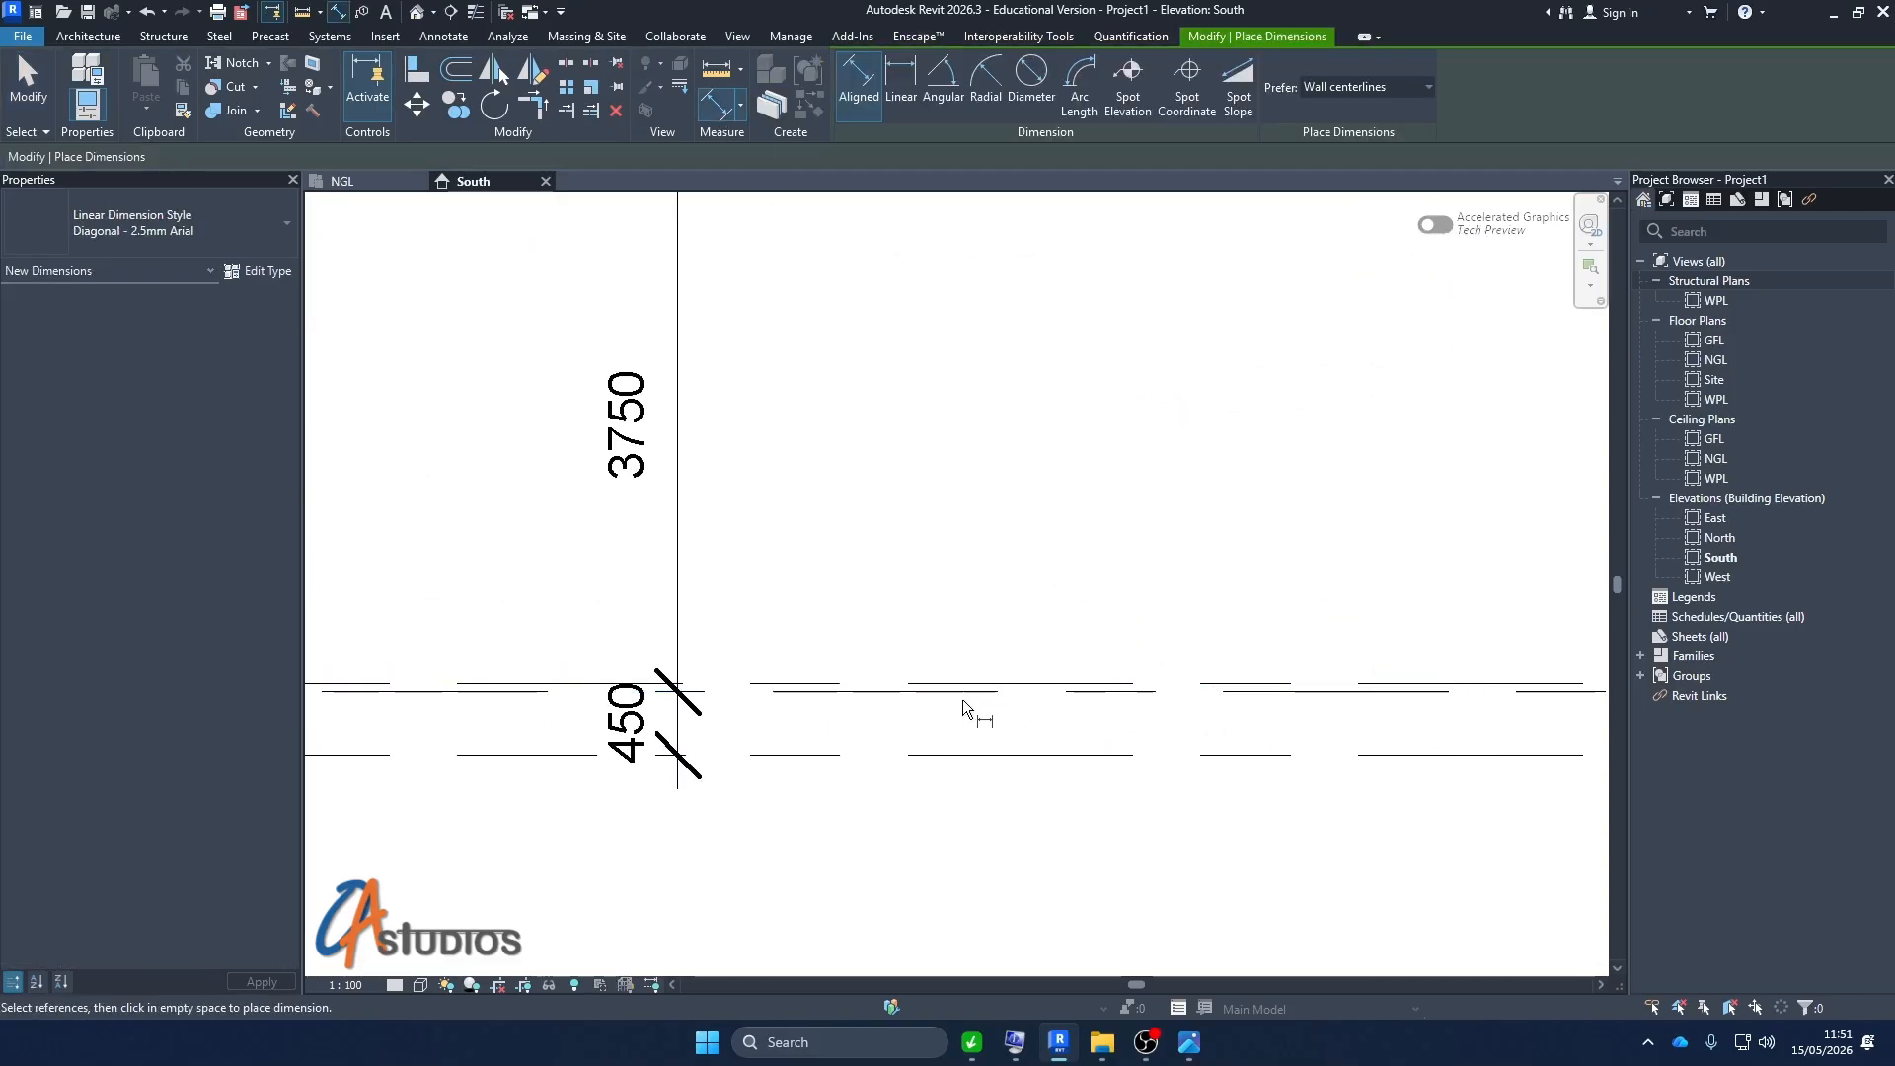
click(954, 683)
click(951, 691)
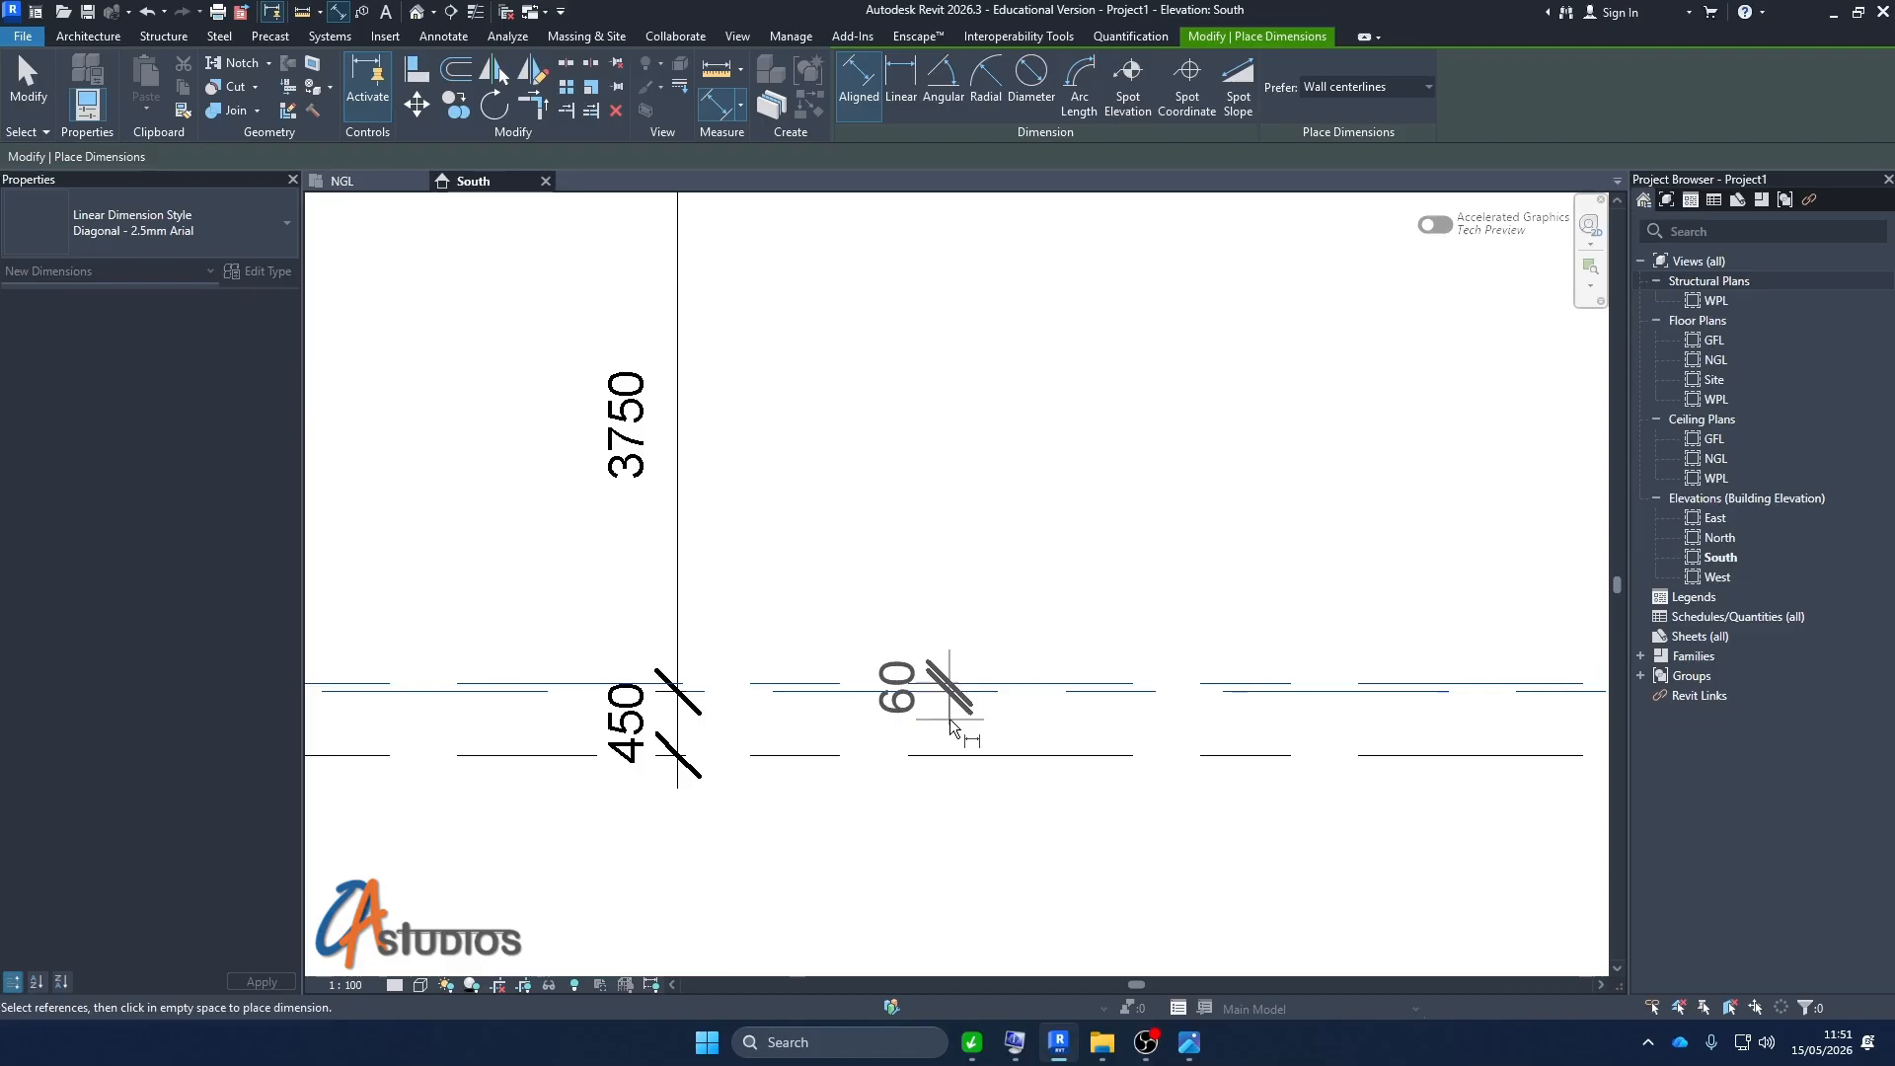
click(953, 728)
Lock the dimension between the GFL_FFL and GFL levels
scroll(953, 720, down, 2)
scroll(952, 710, down, 3)
scroll(951, 706, up, 4)
scroll(950, 701, down, 4)
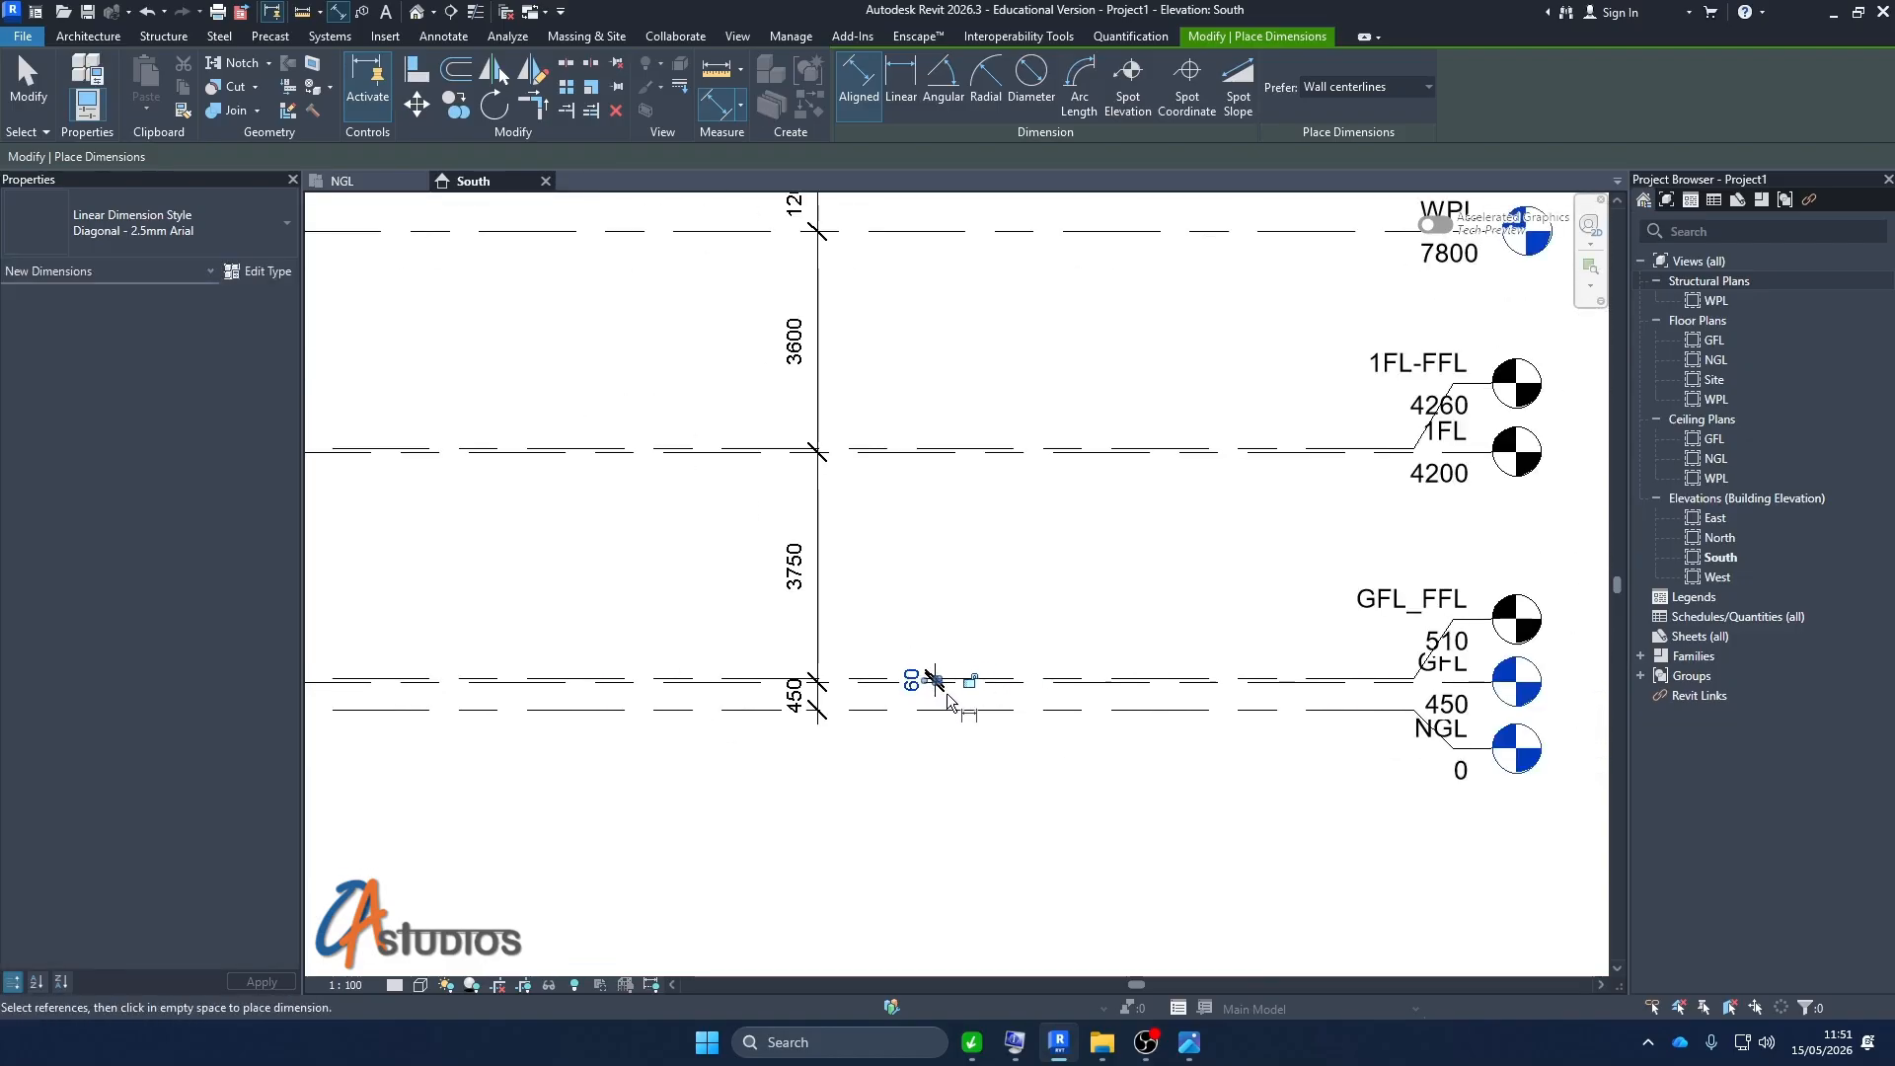
scroll(948, 699, down, 1)
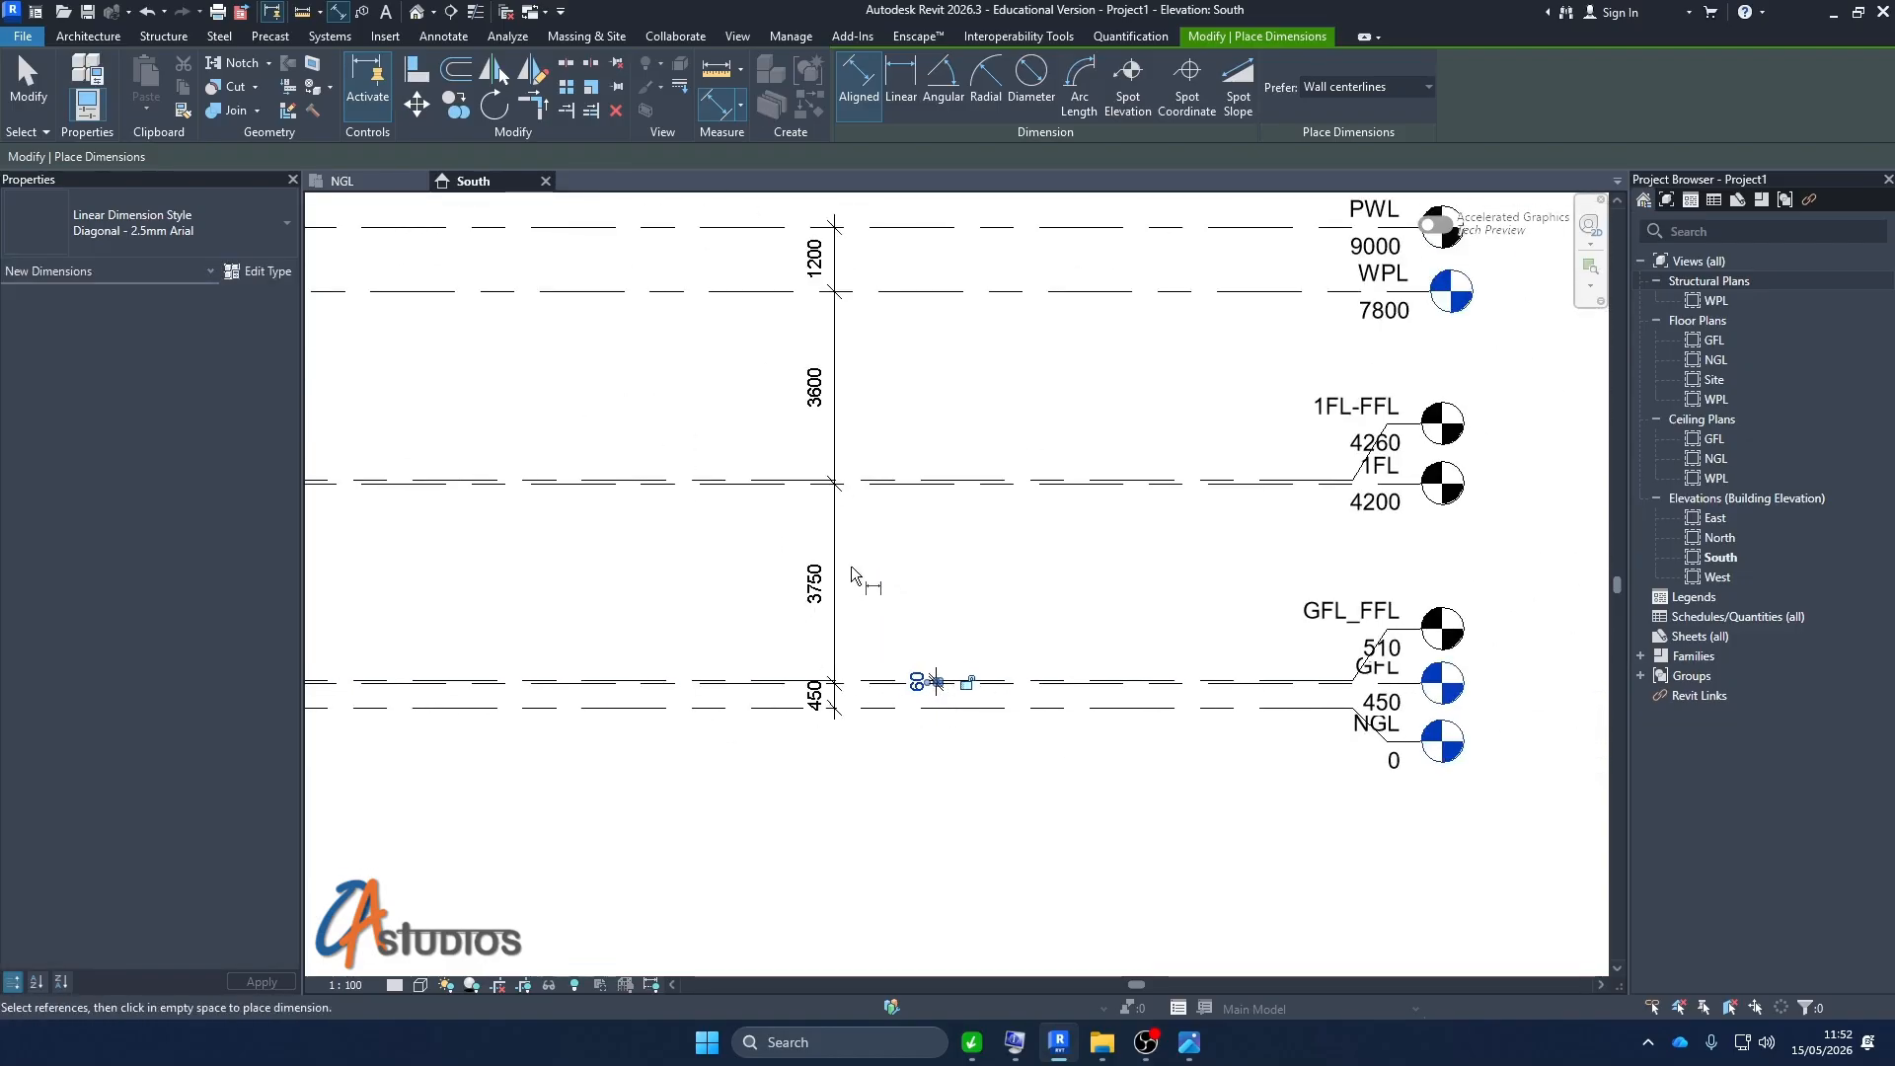
scroll(948, 681, up, 3)
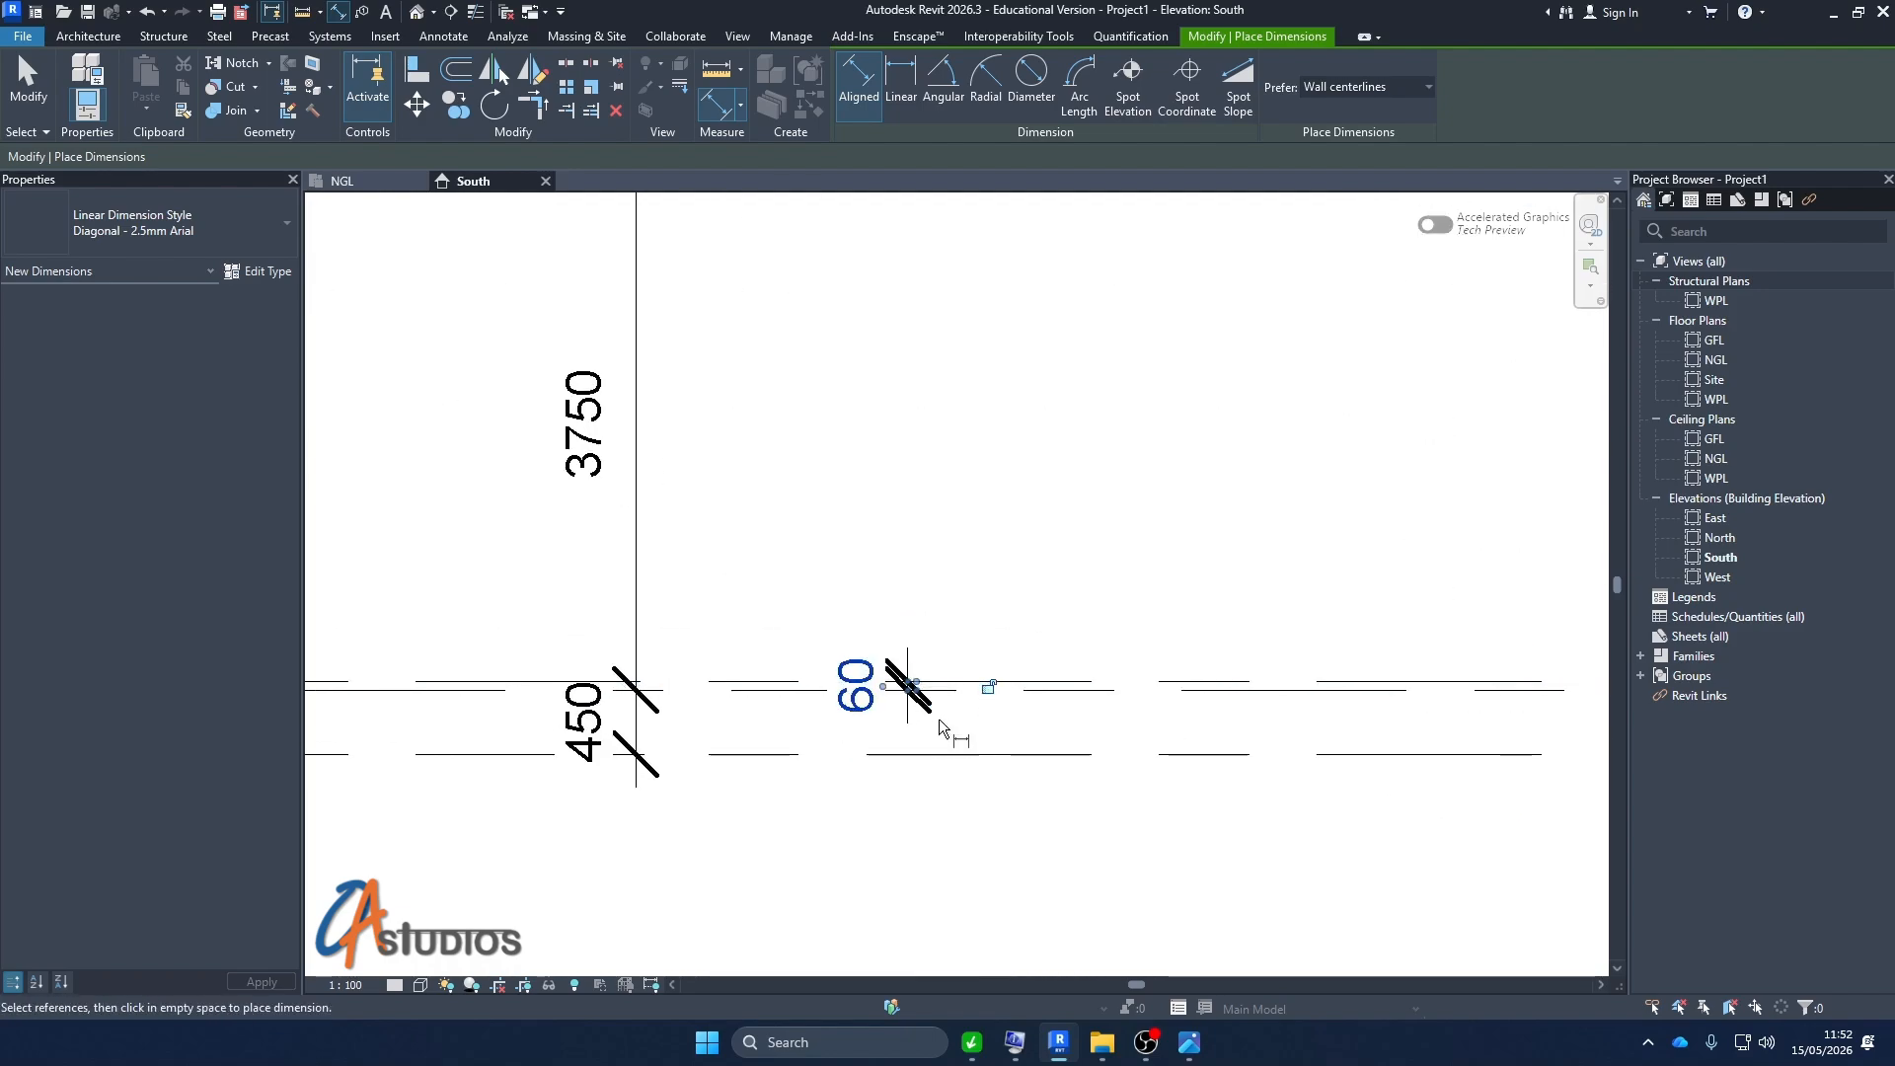
scroll(982, 711, up, 2)
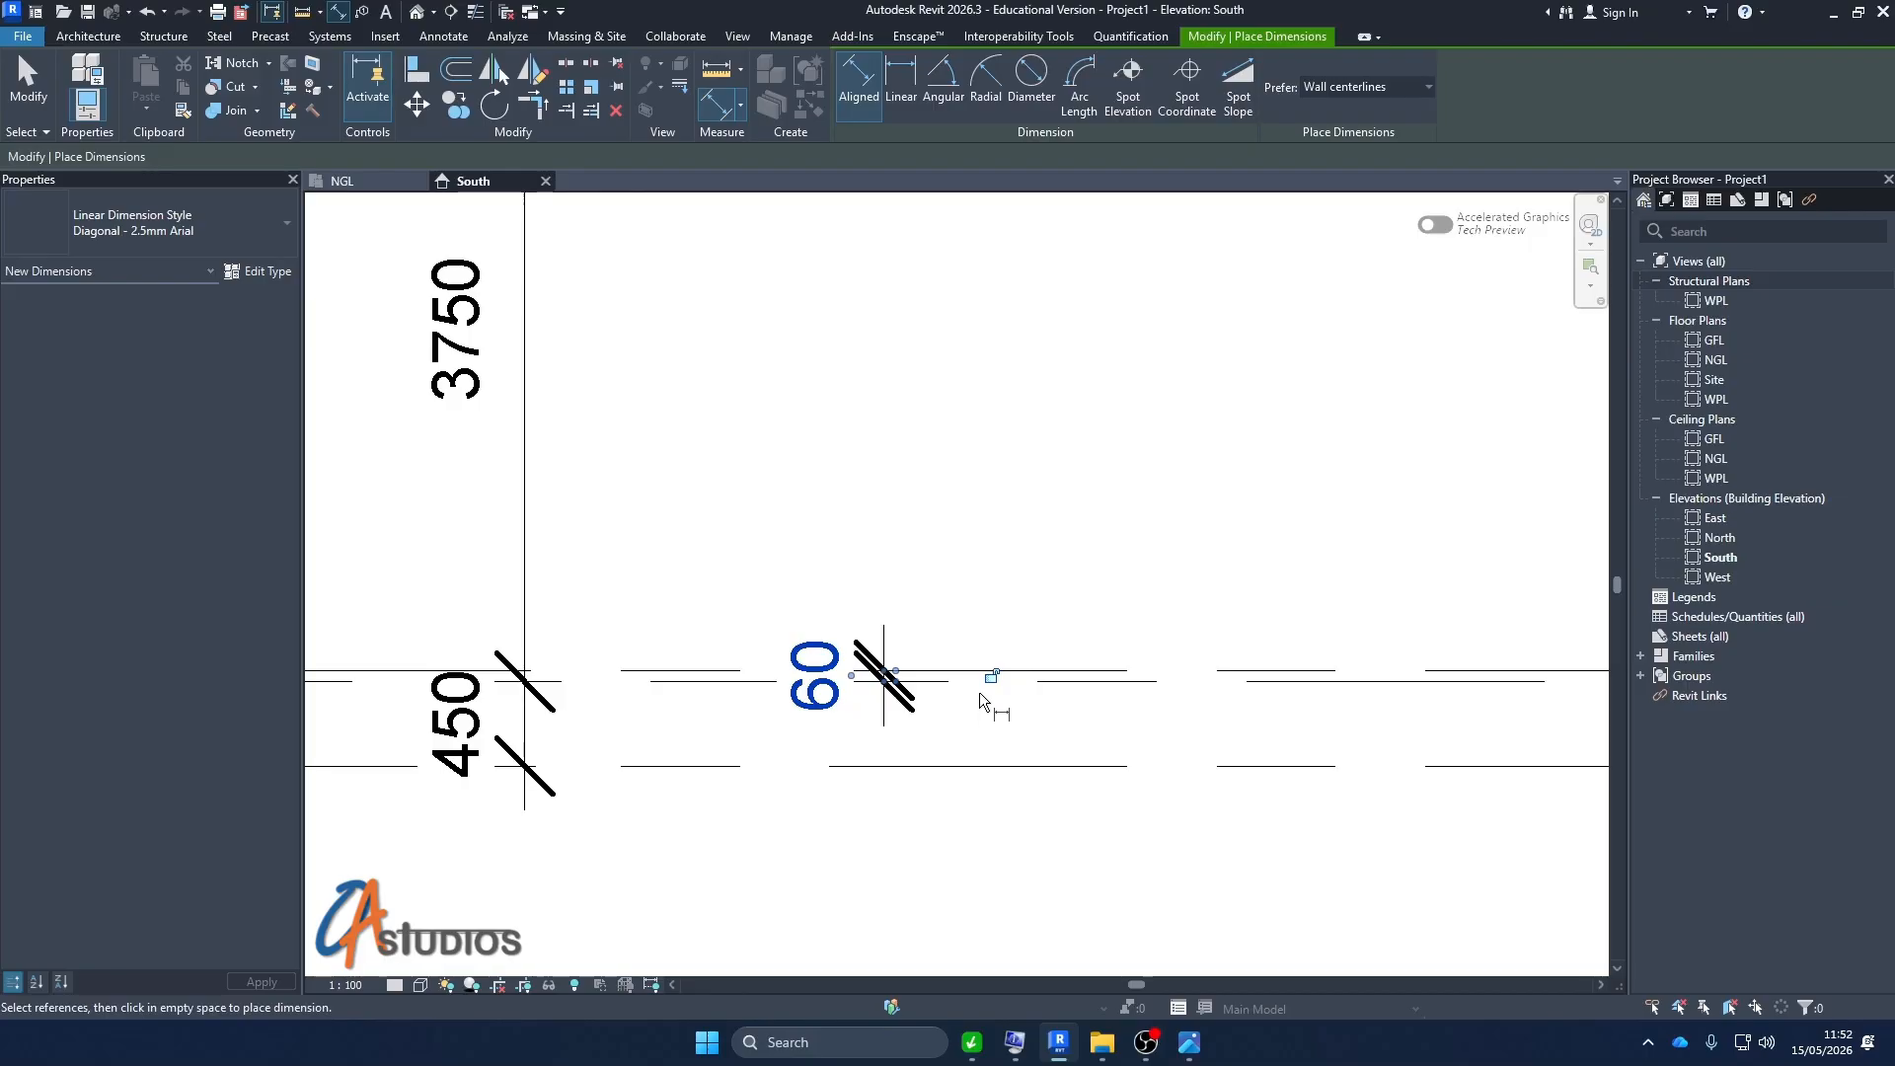
scroll(980, 695, down, 2)
scroll(953, 673, up, 5)
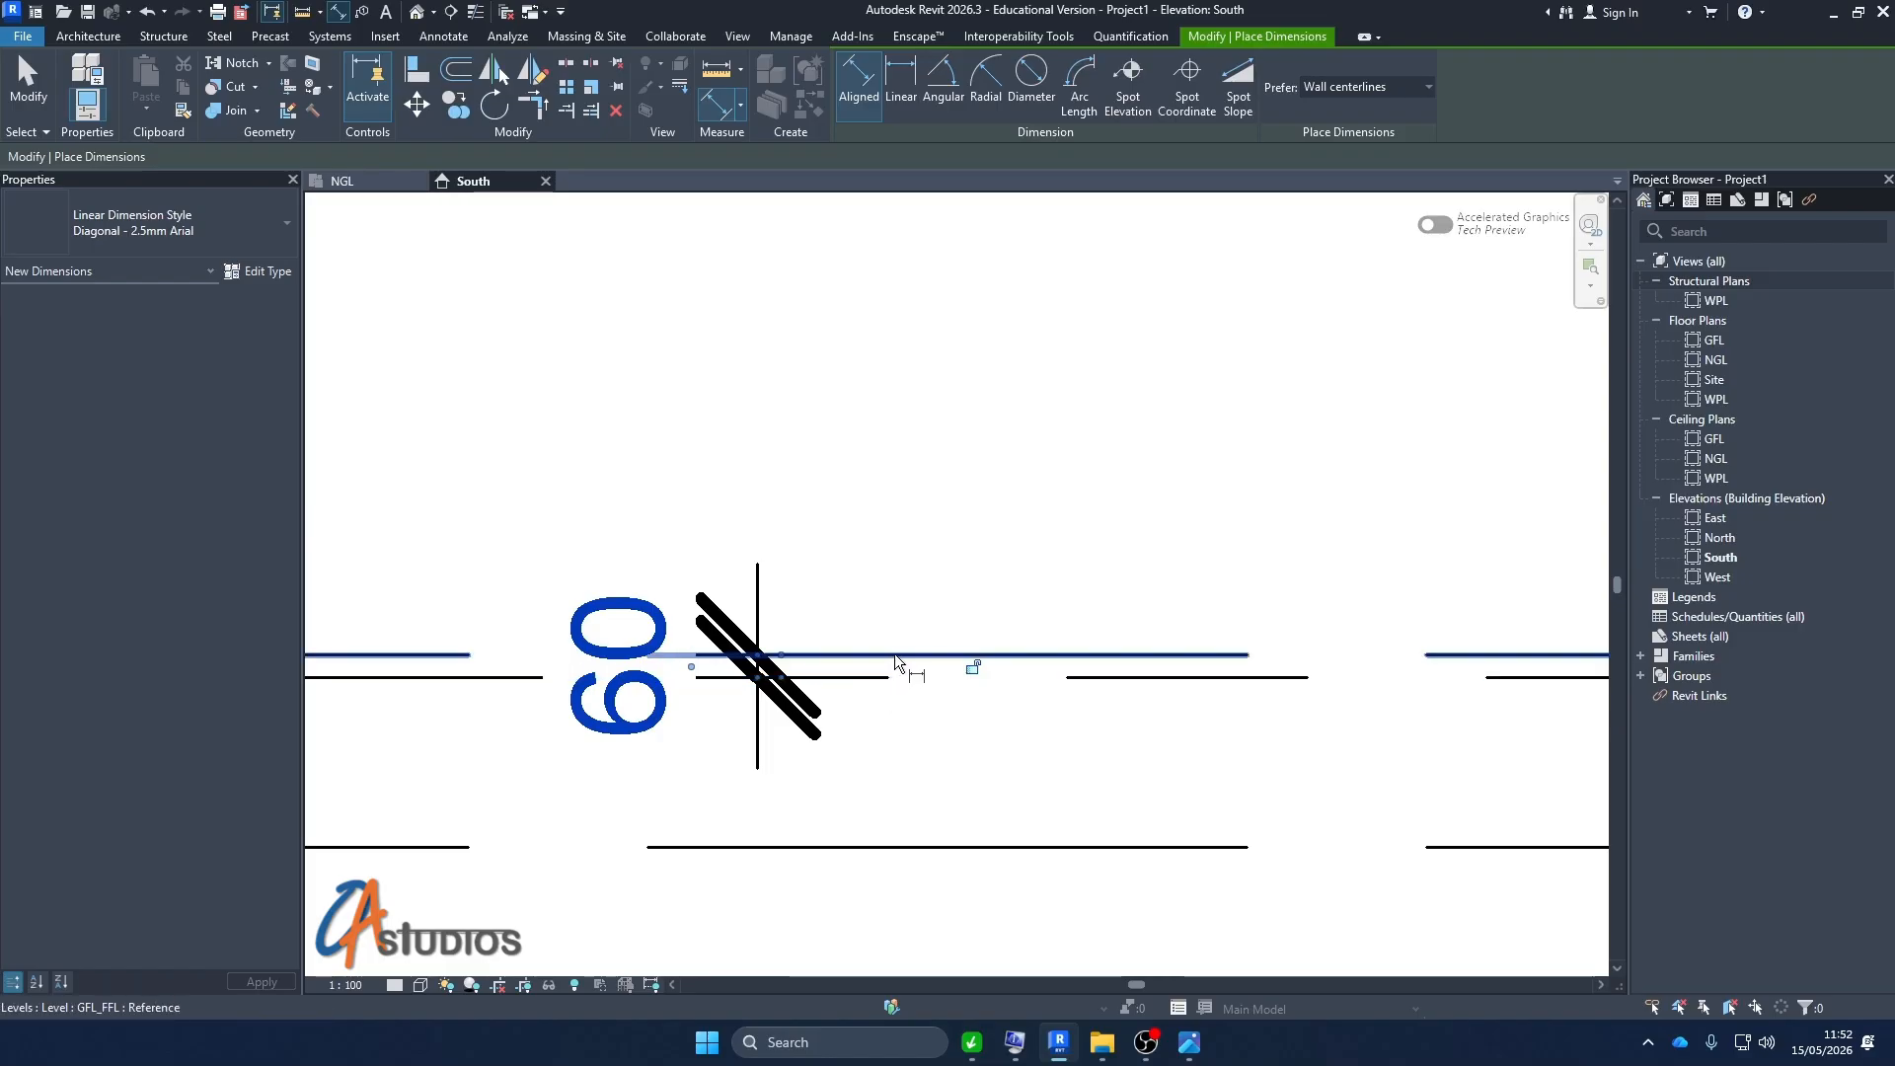
click(973, 667)
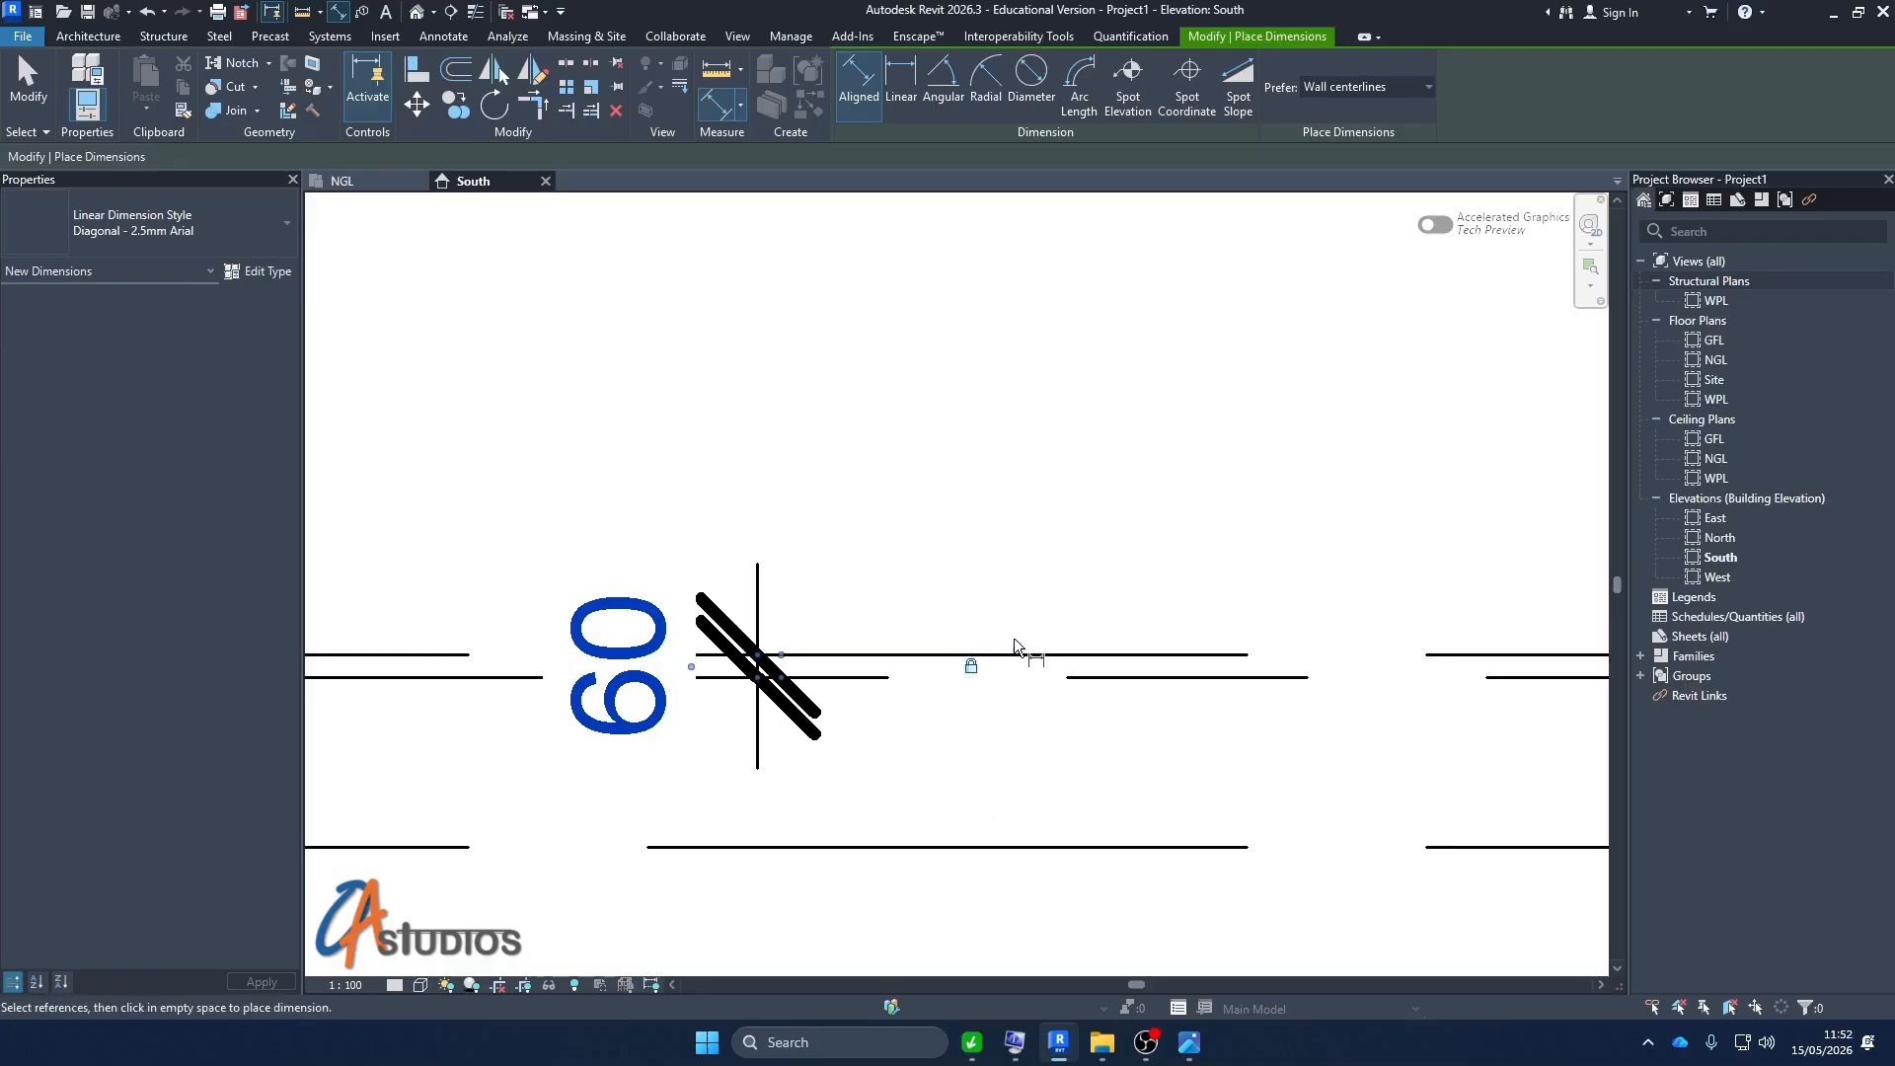
scroll(1069, 563, down, 1)
scroll(987, 612, down, 3)
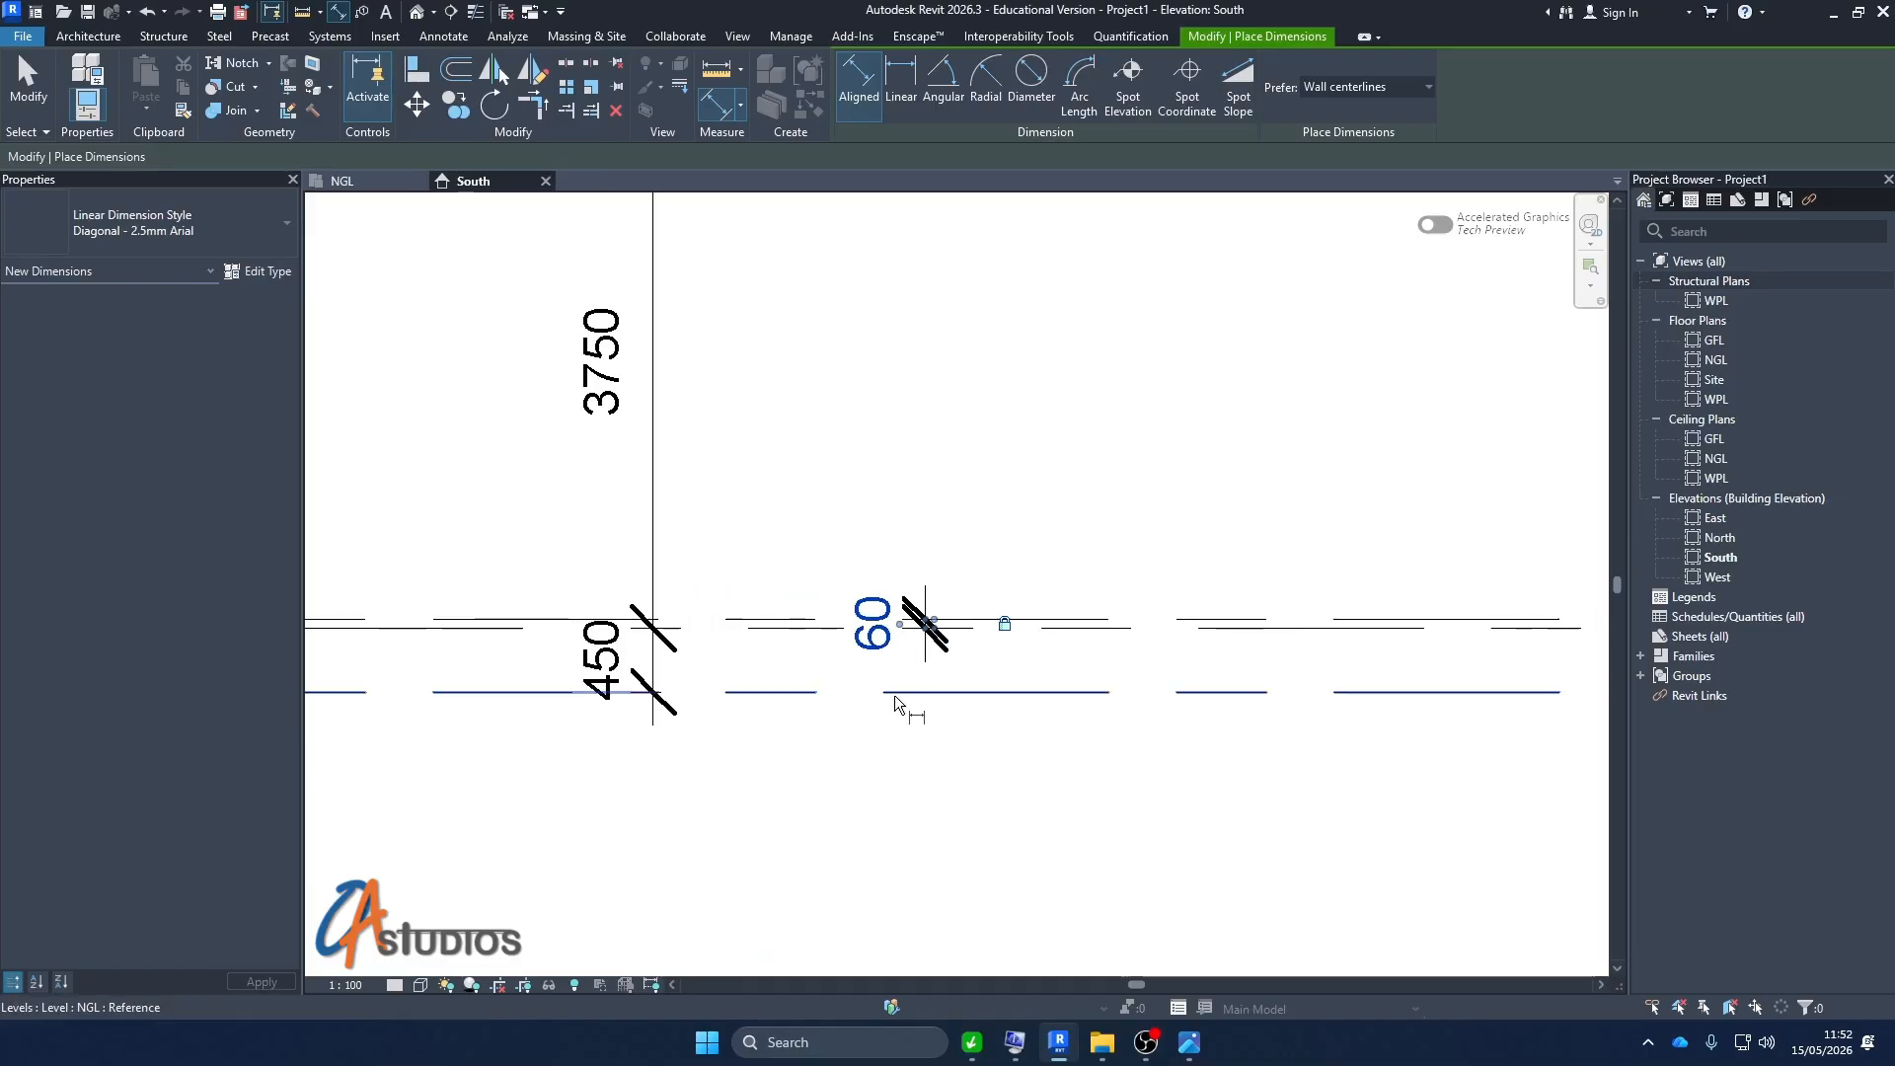
Place an aligned dimension between the 1FL-FFL and 1FL levels beside the dimension string and lock it
scroll(932, 429, up, 1)
click(928, 335)
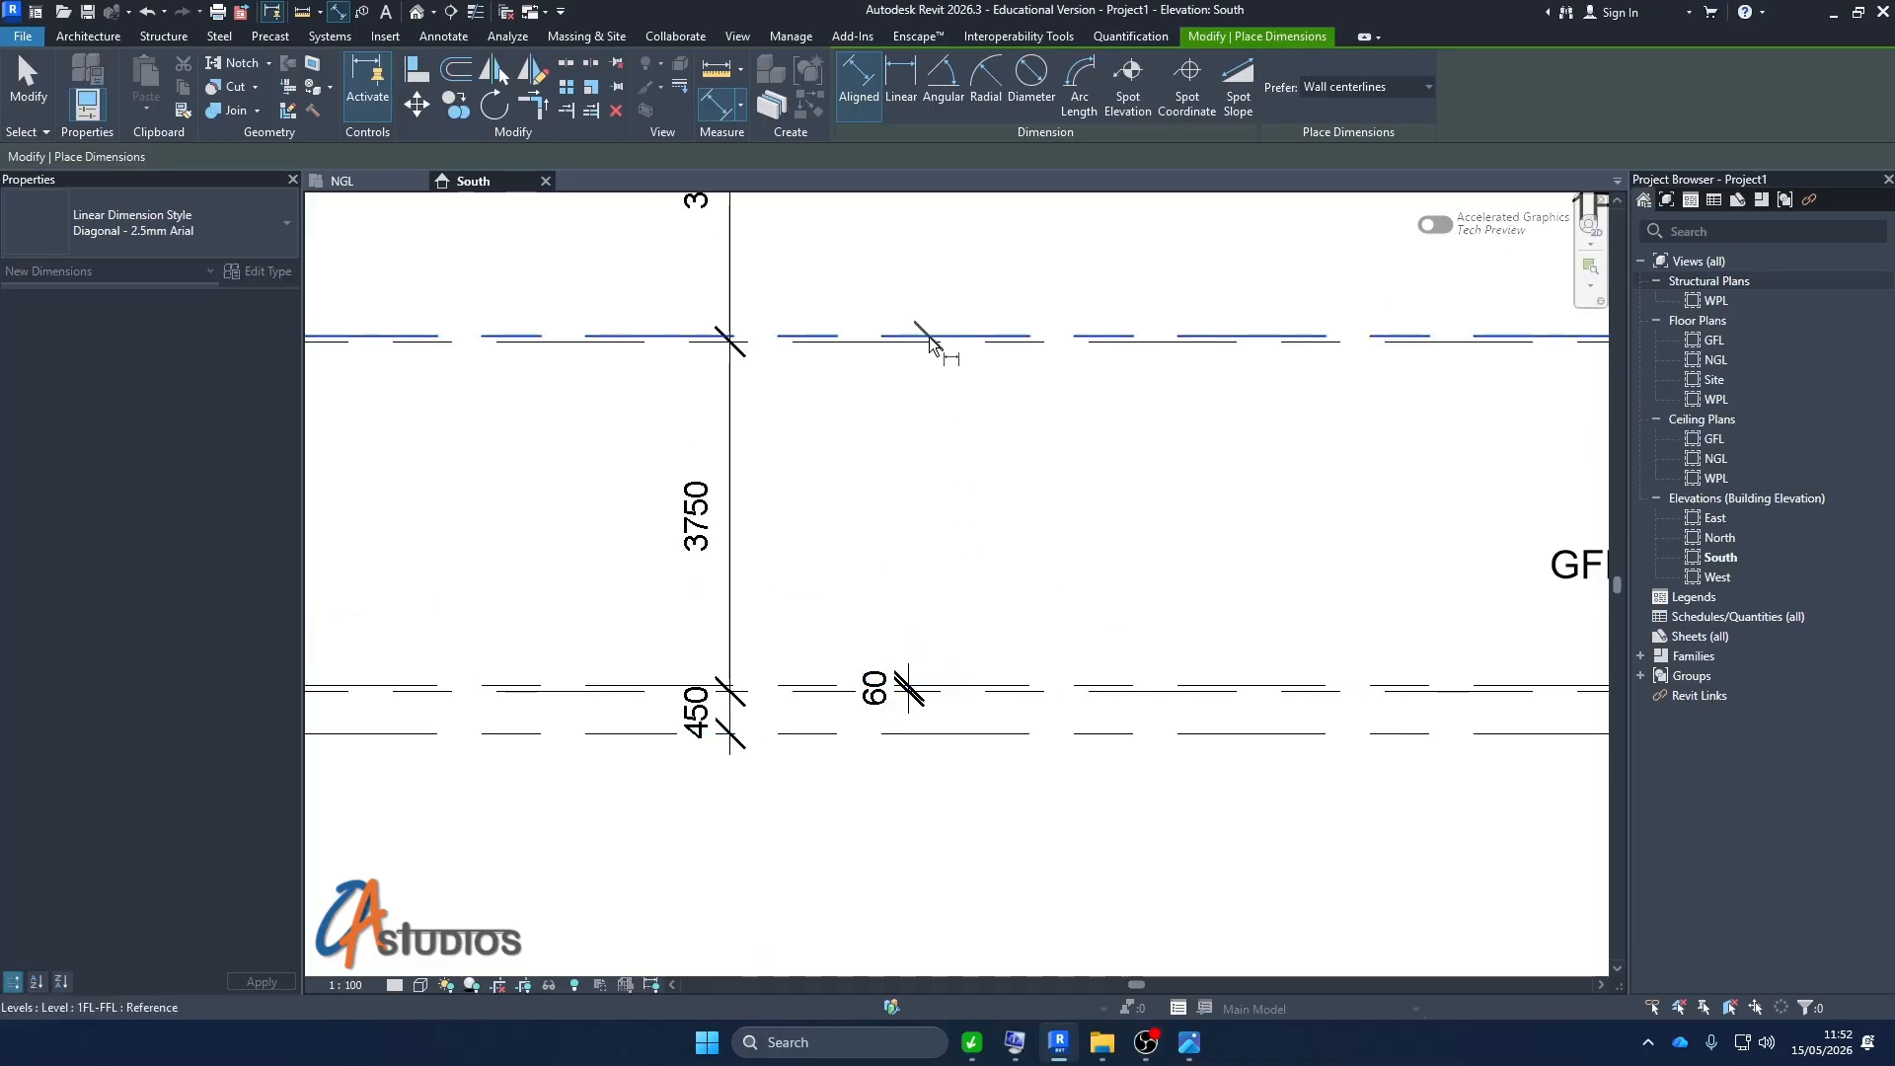
click(928, 344)
click(922, 379)
key(Escape)
key(Escape)
scroll(1009, 475, down, 2)
Set the distance from the GFL level up to the 1FL level to 4200 mm
click(1033, 408)
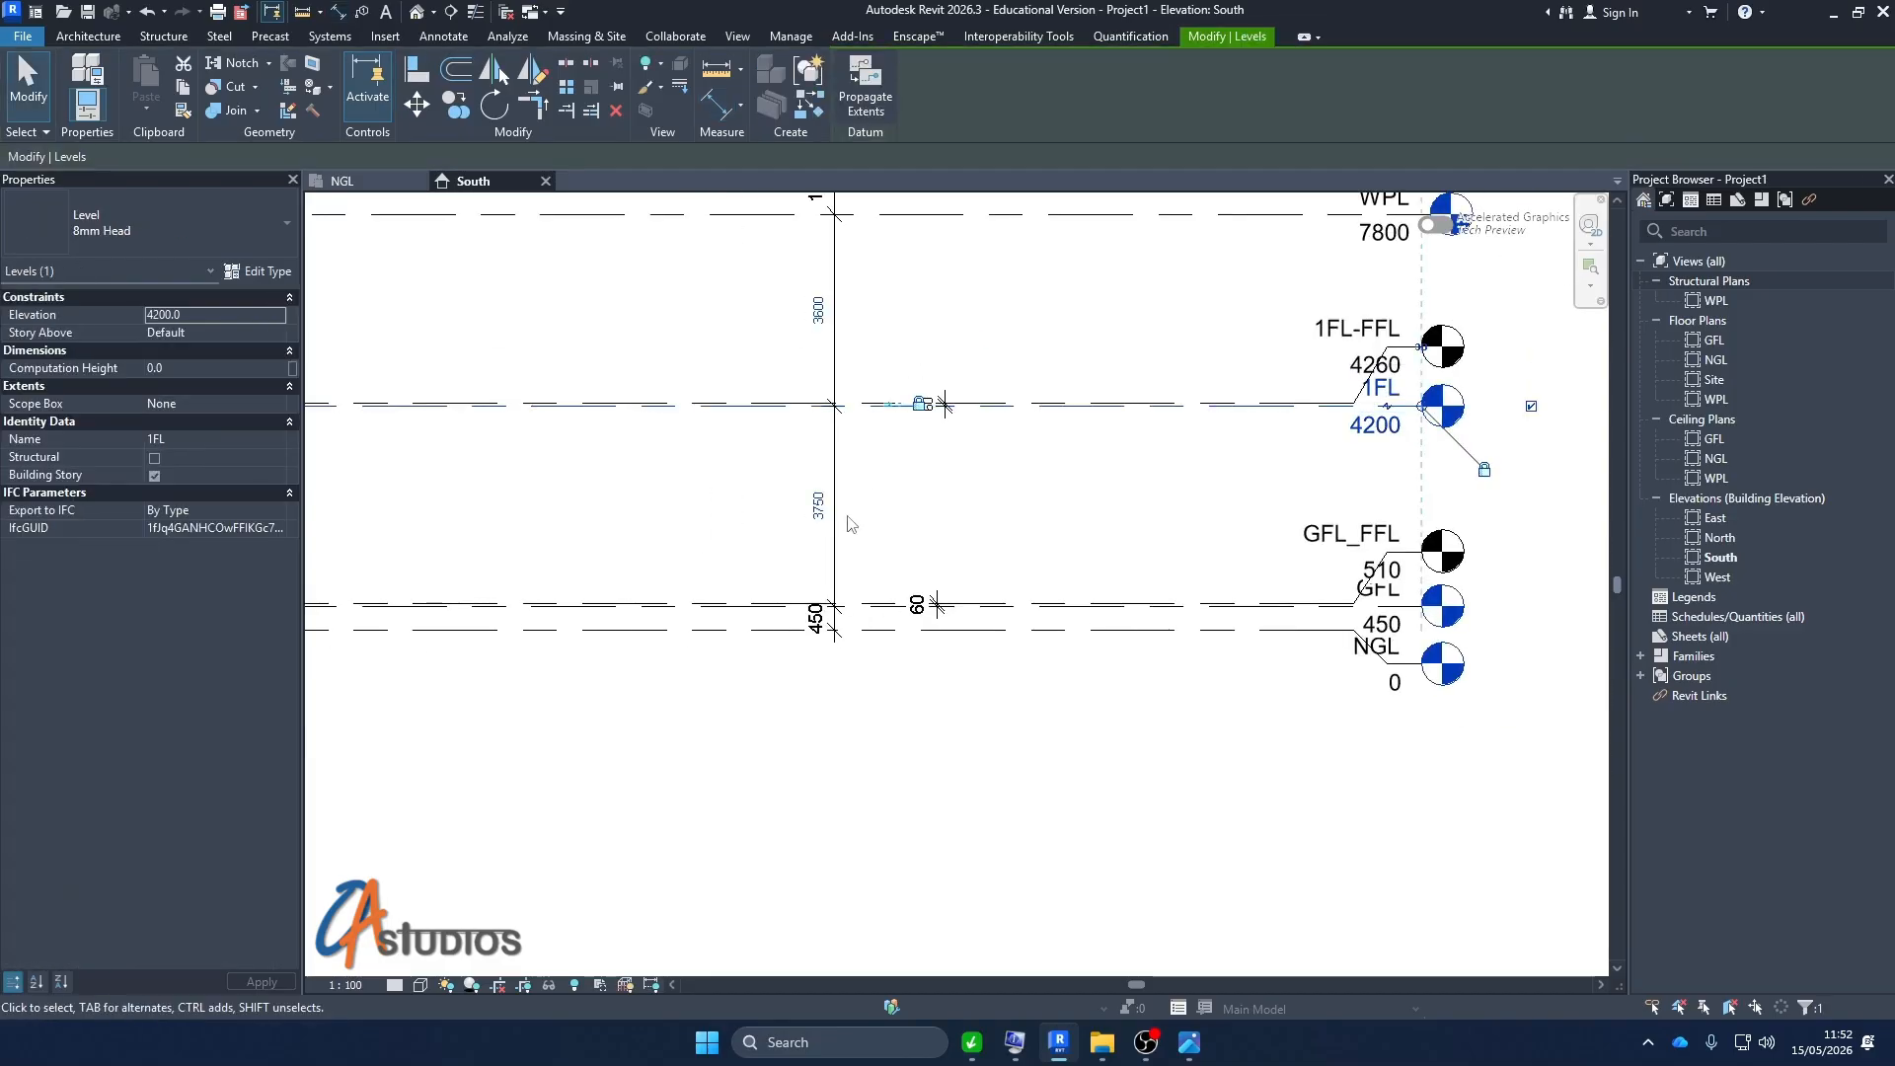
click(827, 503)
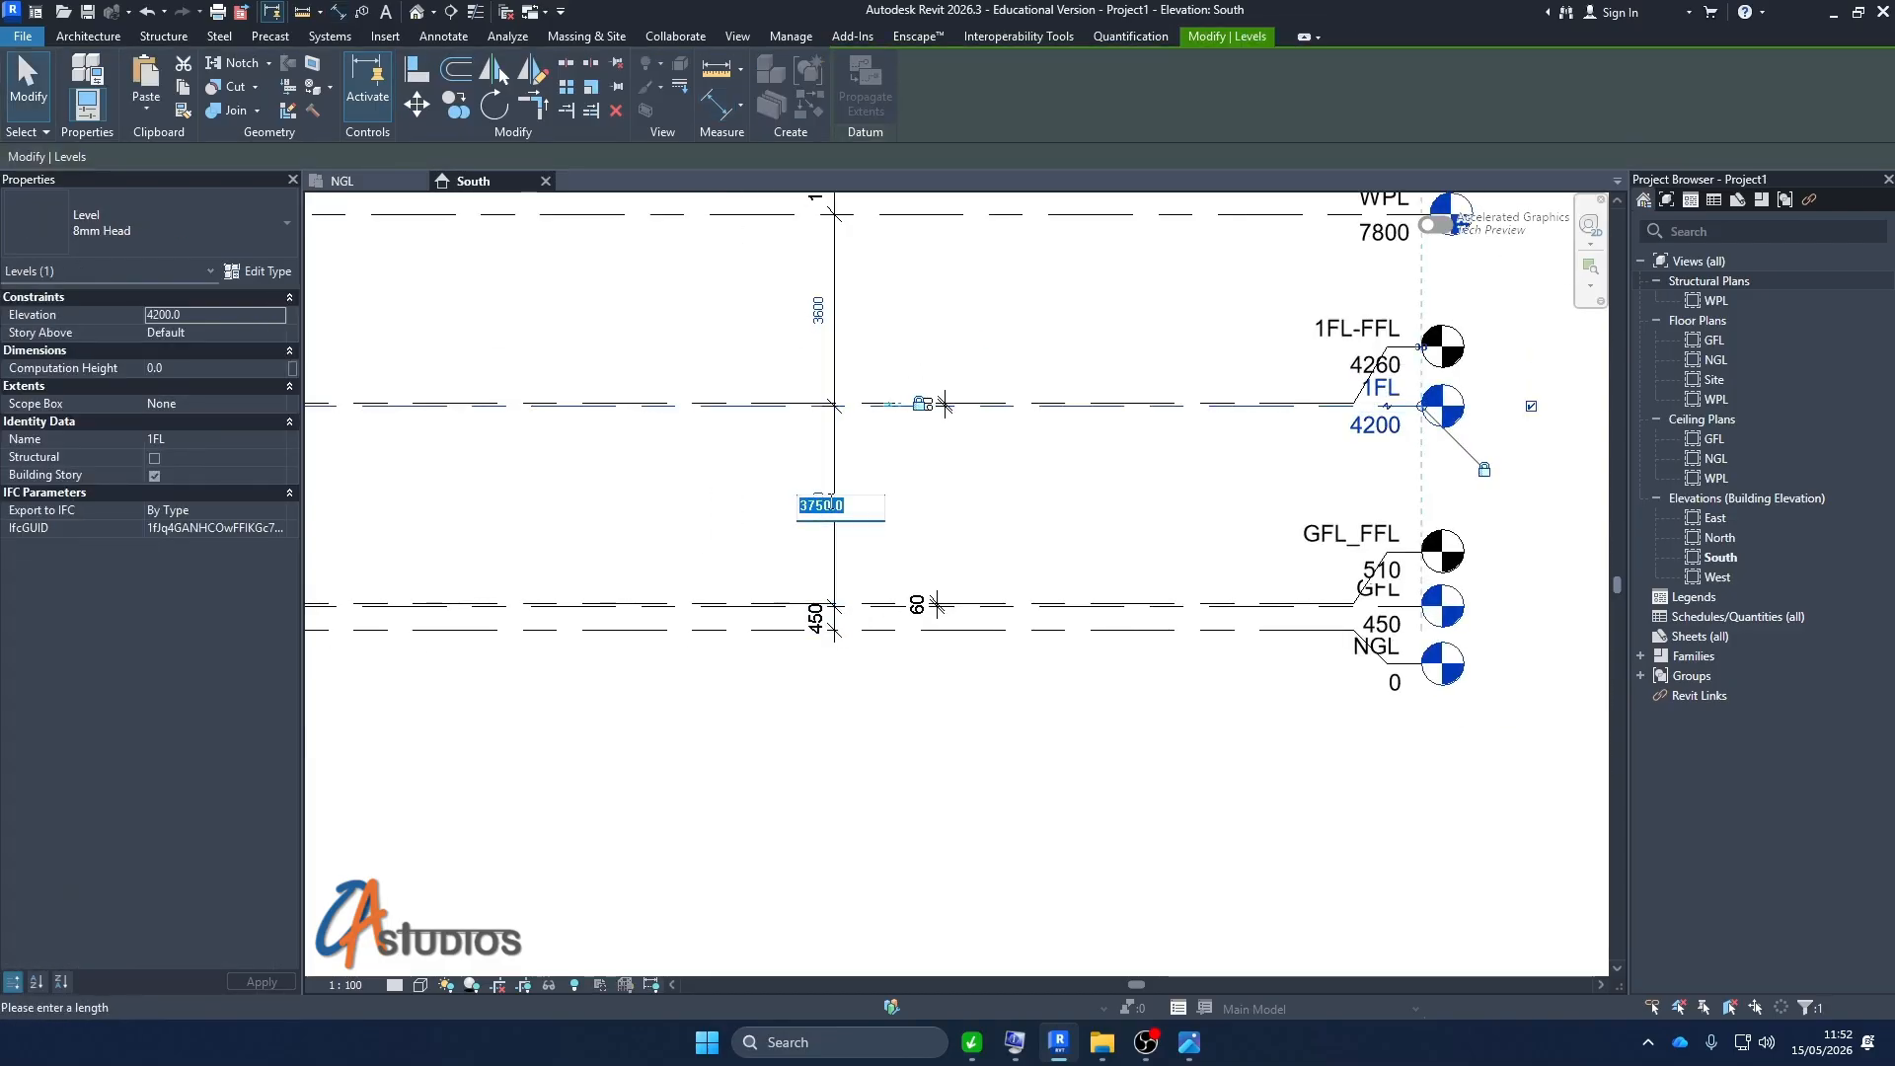
key(Return)
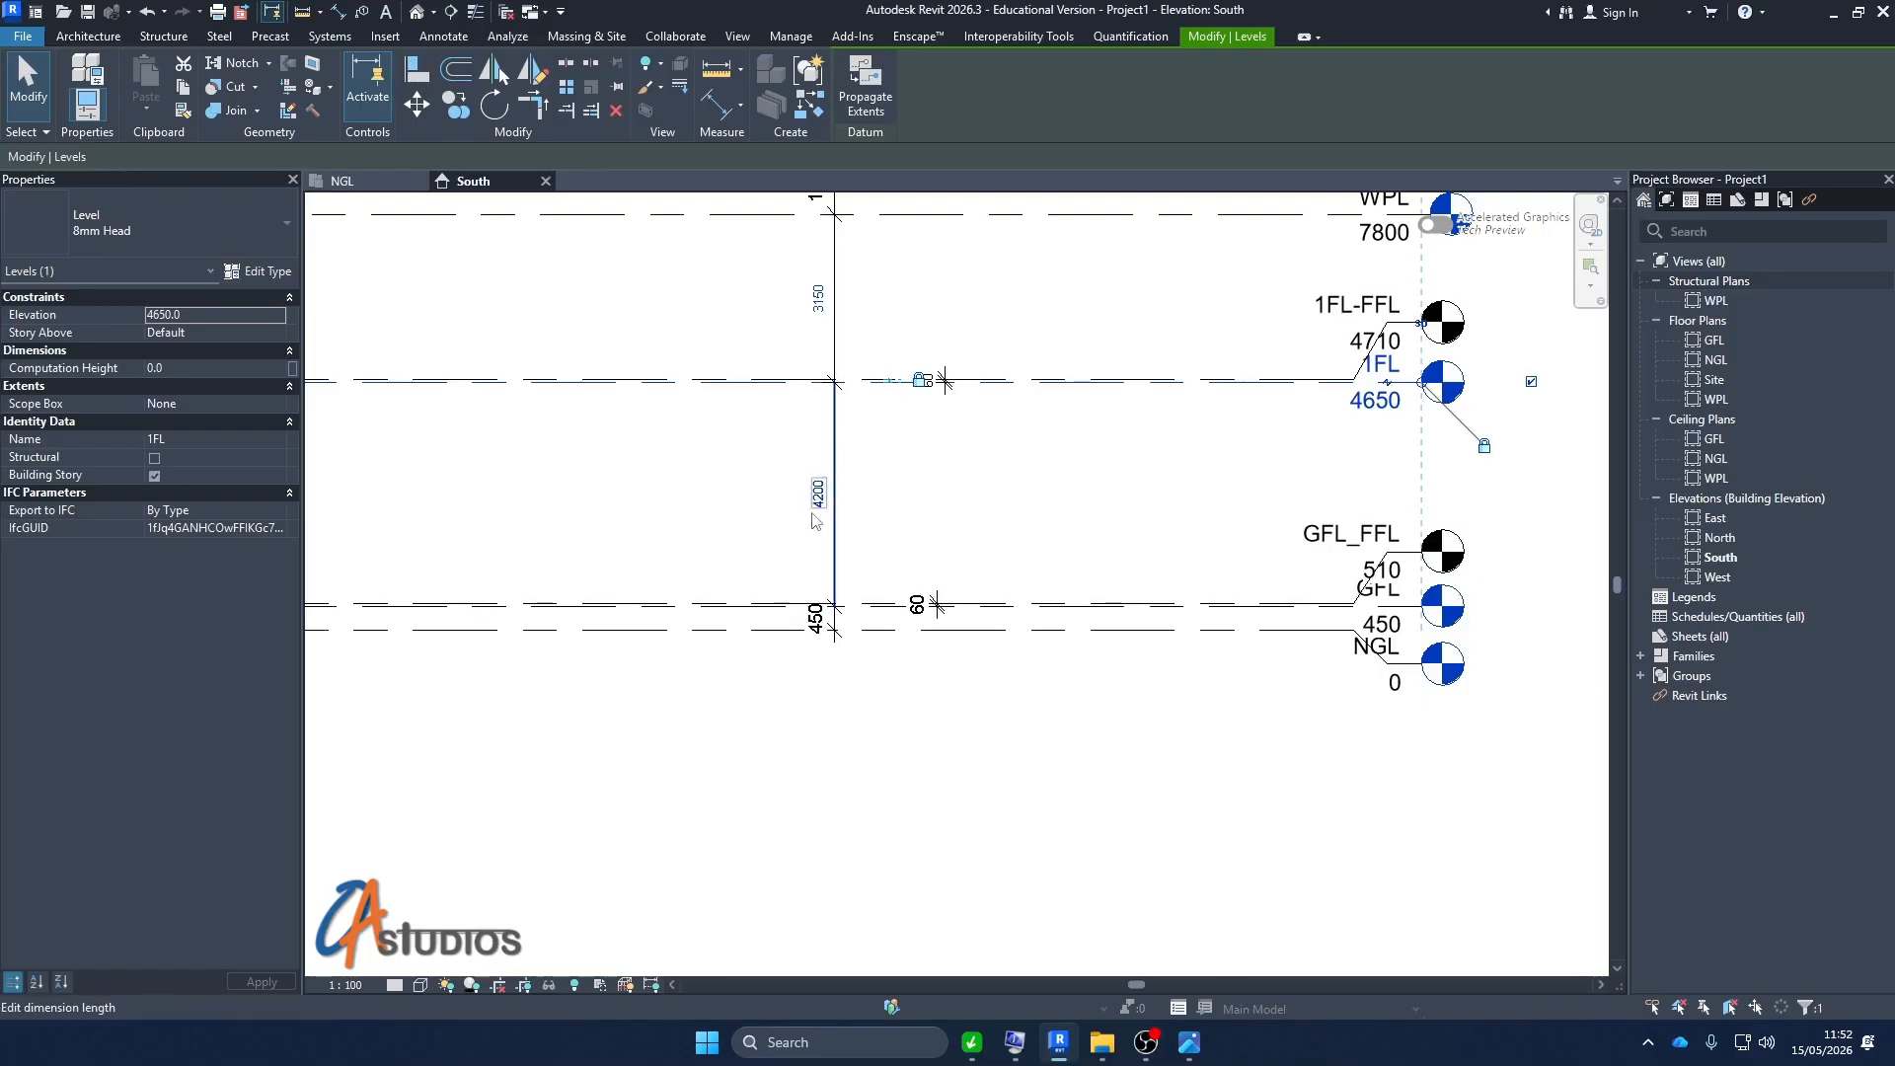
Restore the spacing between the GFL and 1FL levels to 3750 mm
click(823, 502)
text(375)
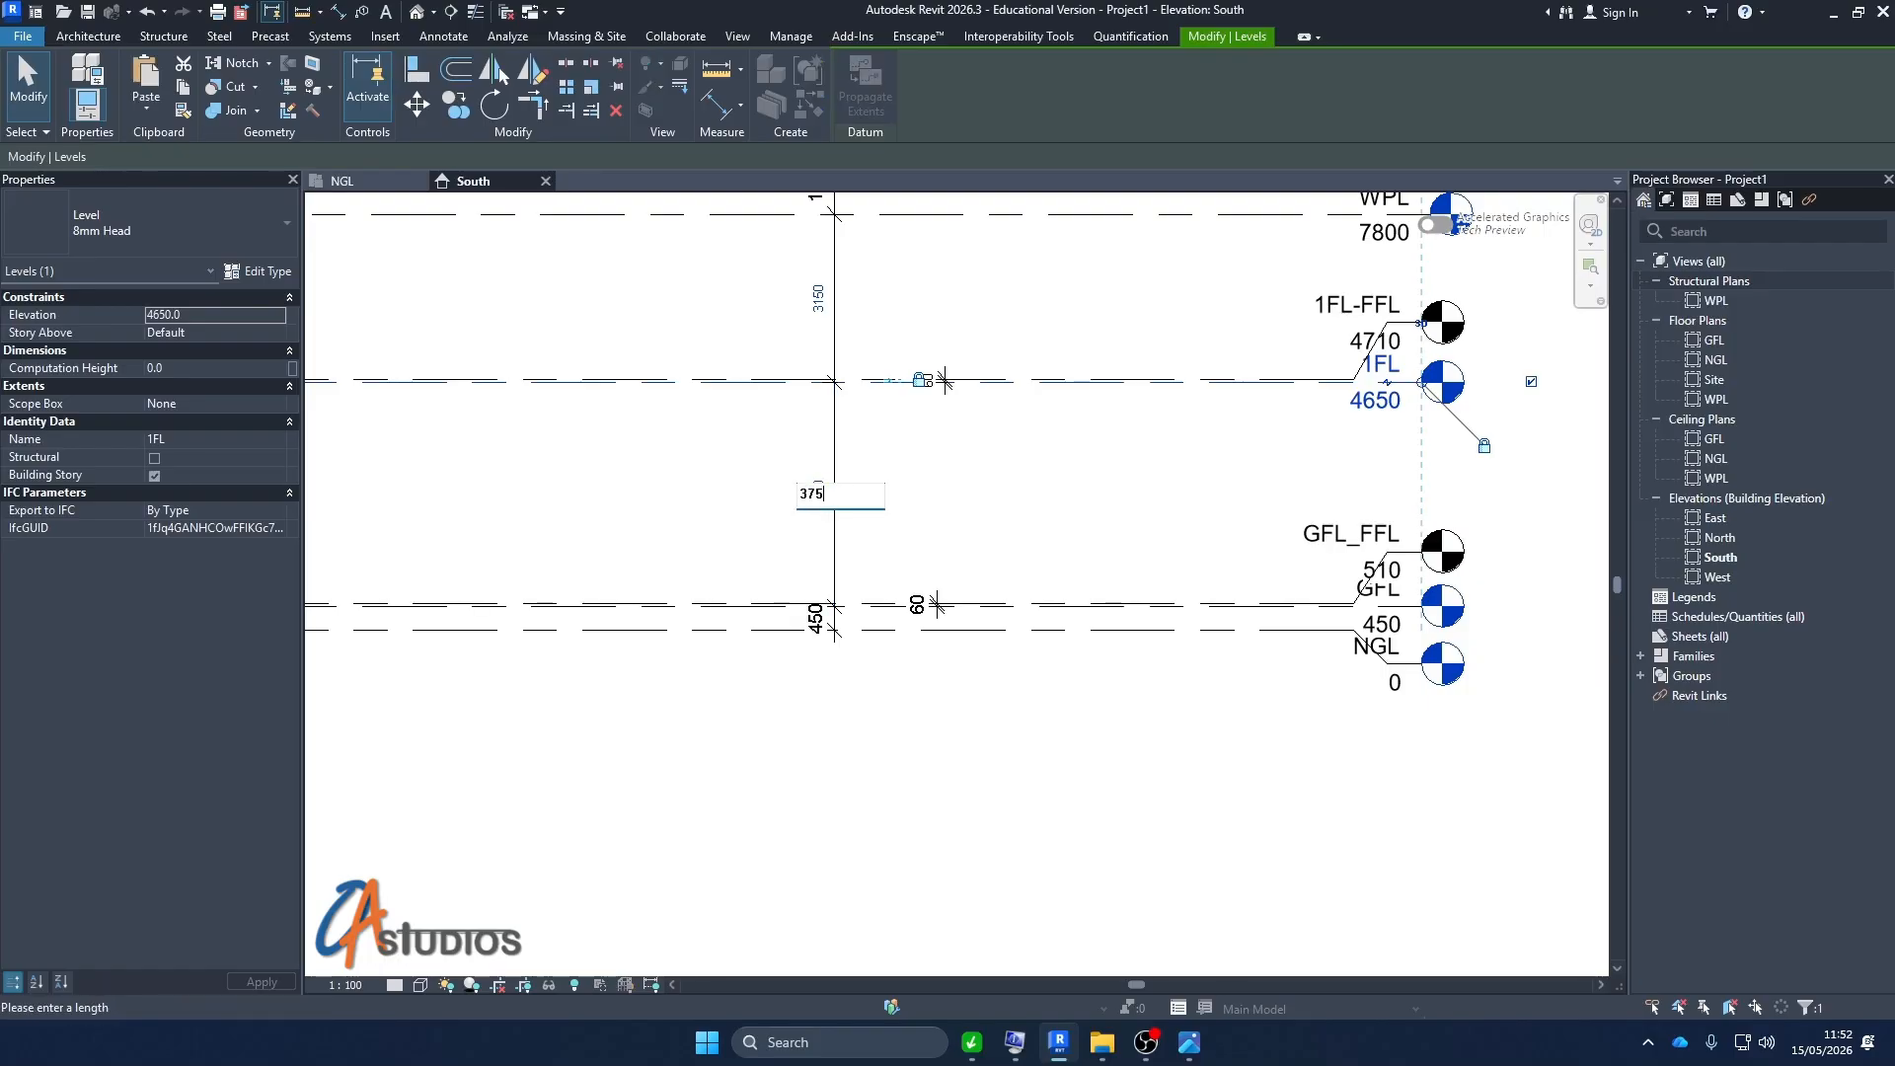
text(0)
key(Return)
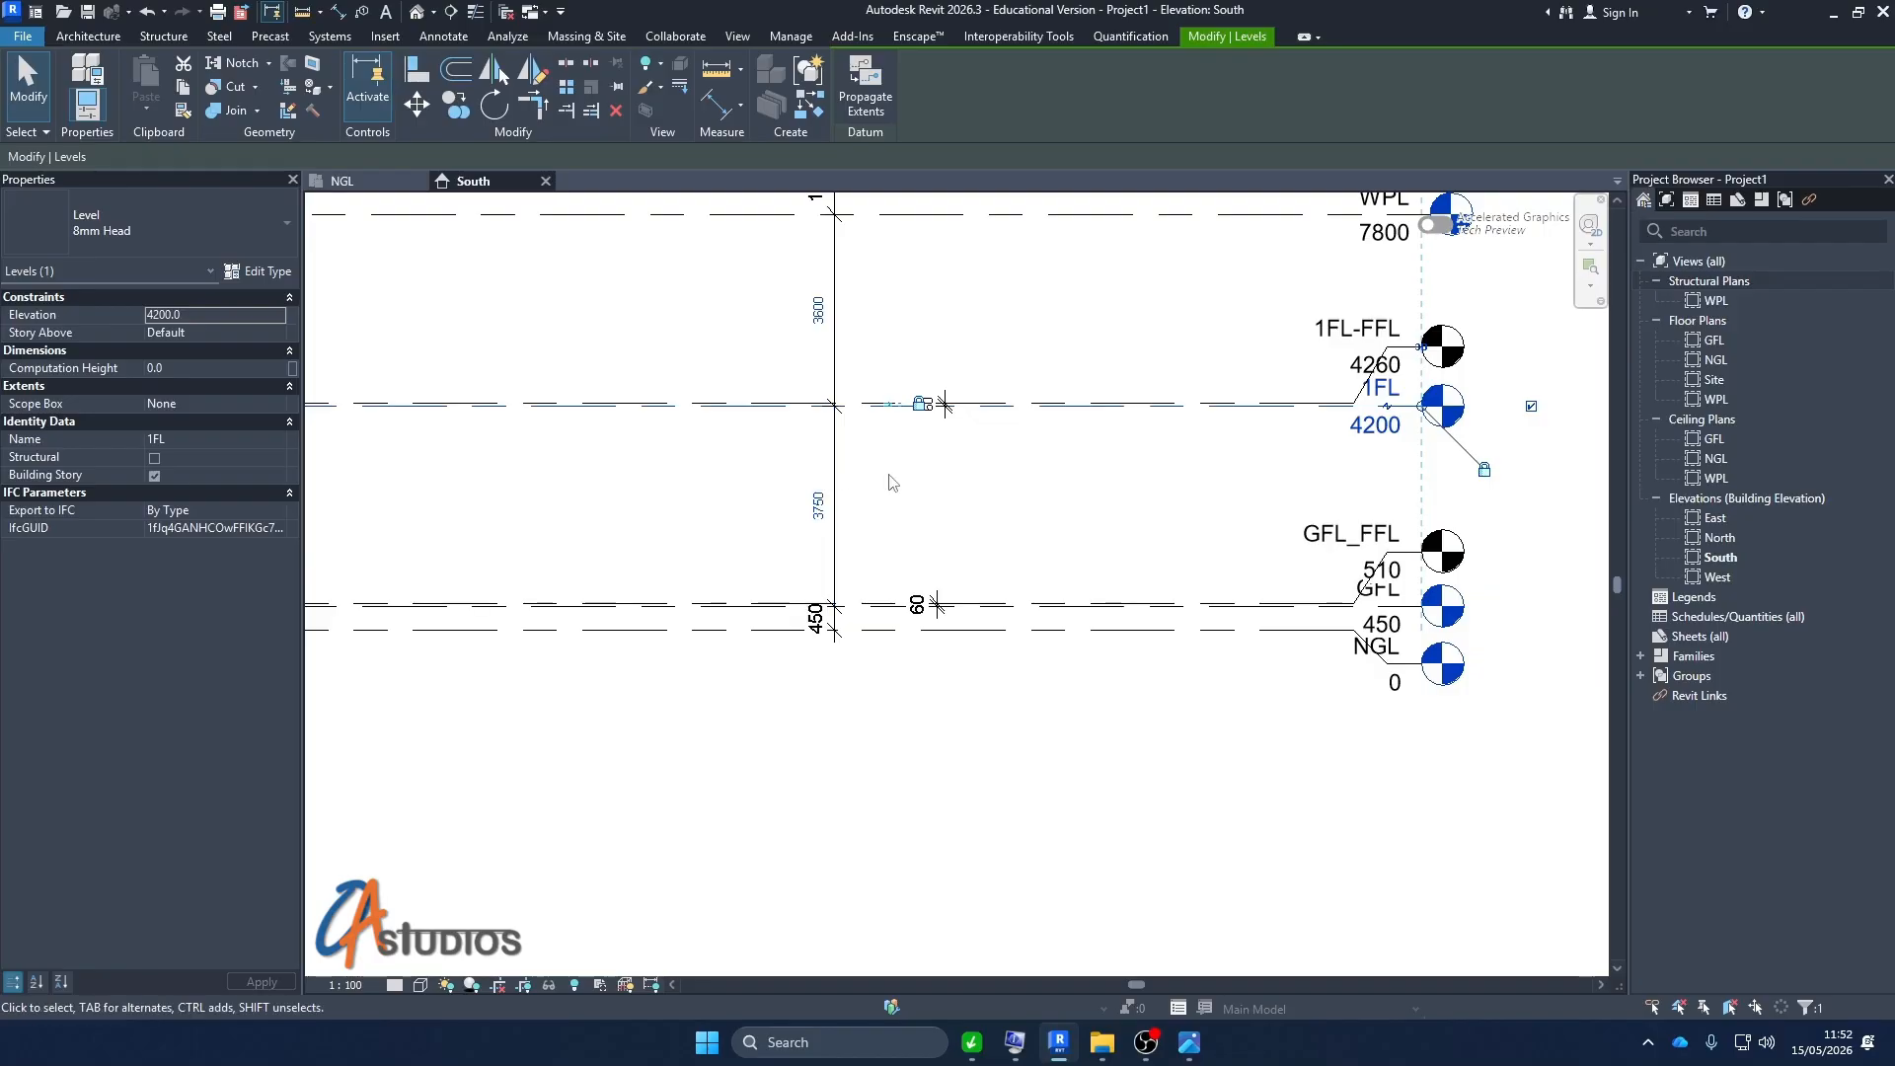
click(980, 490)
scroll(1020, 523, down, 4)
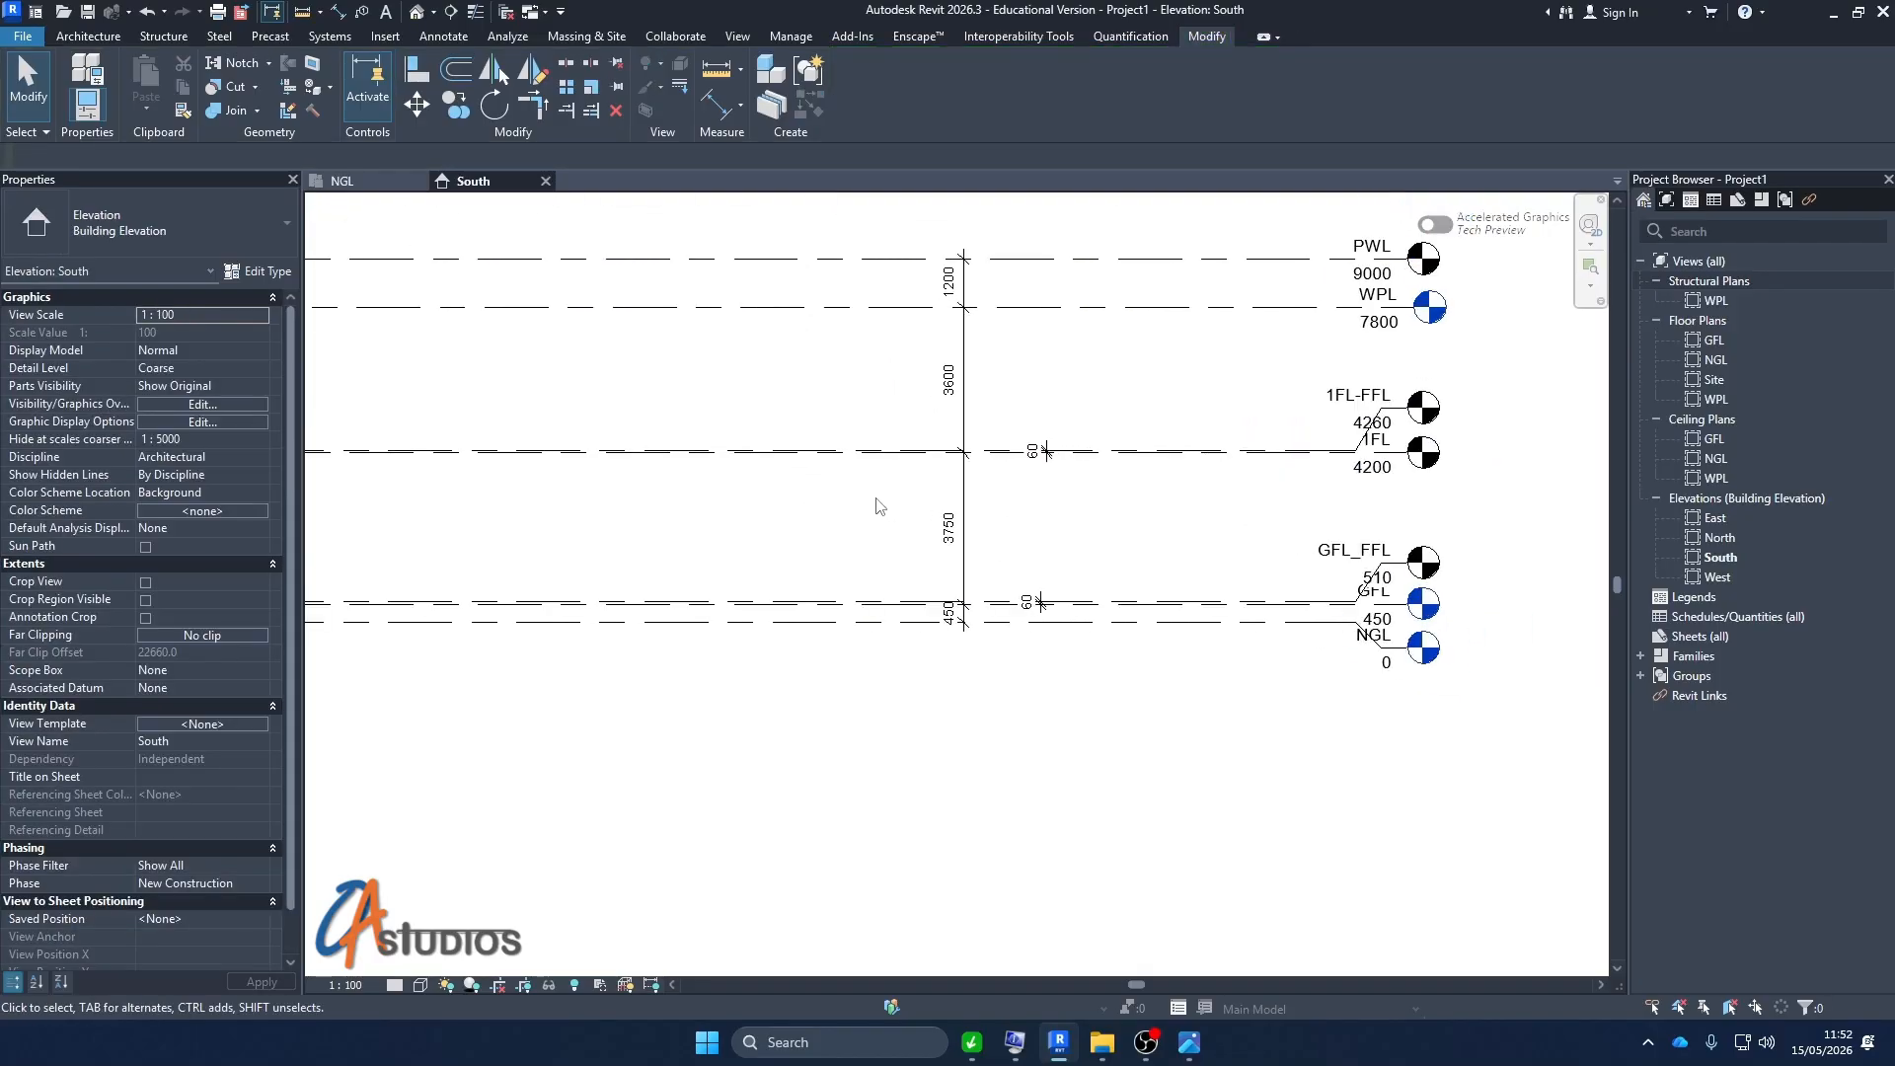
scroll(1024, 489, up, 2)
click(986, 512)
scroll(986, 512, up, 2)
click(953, 454)
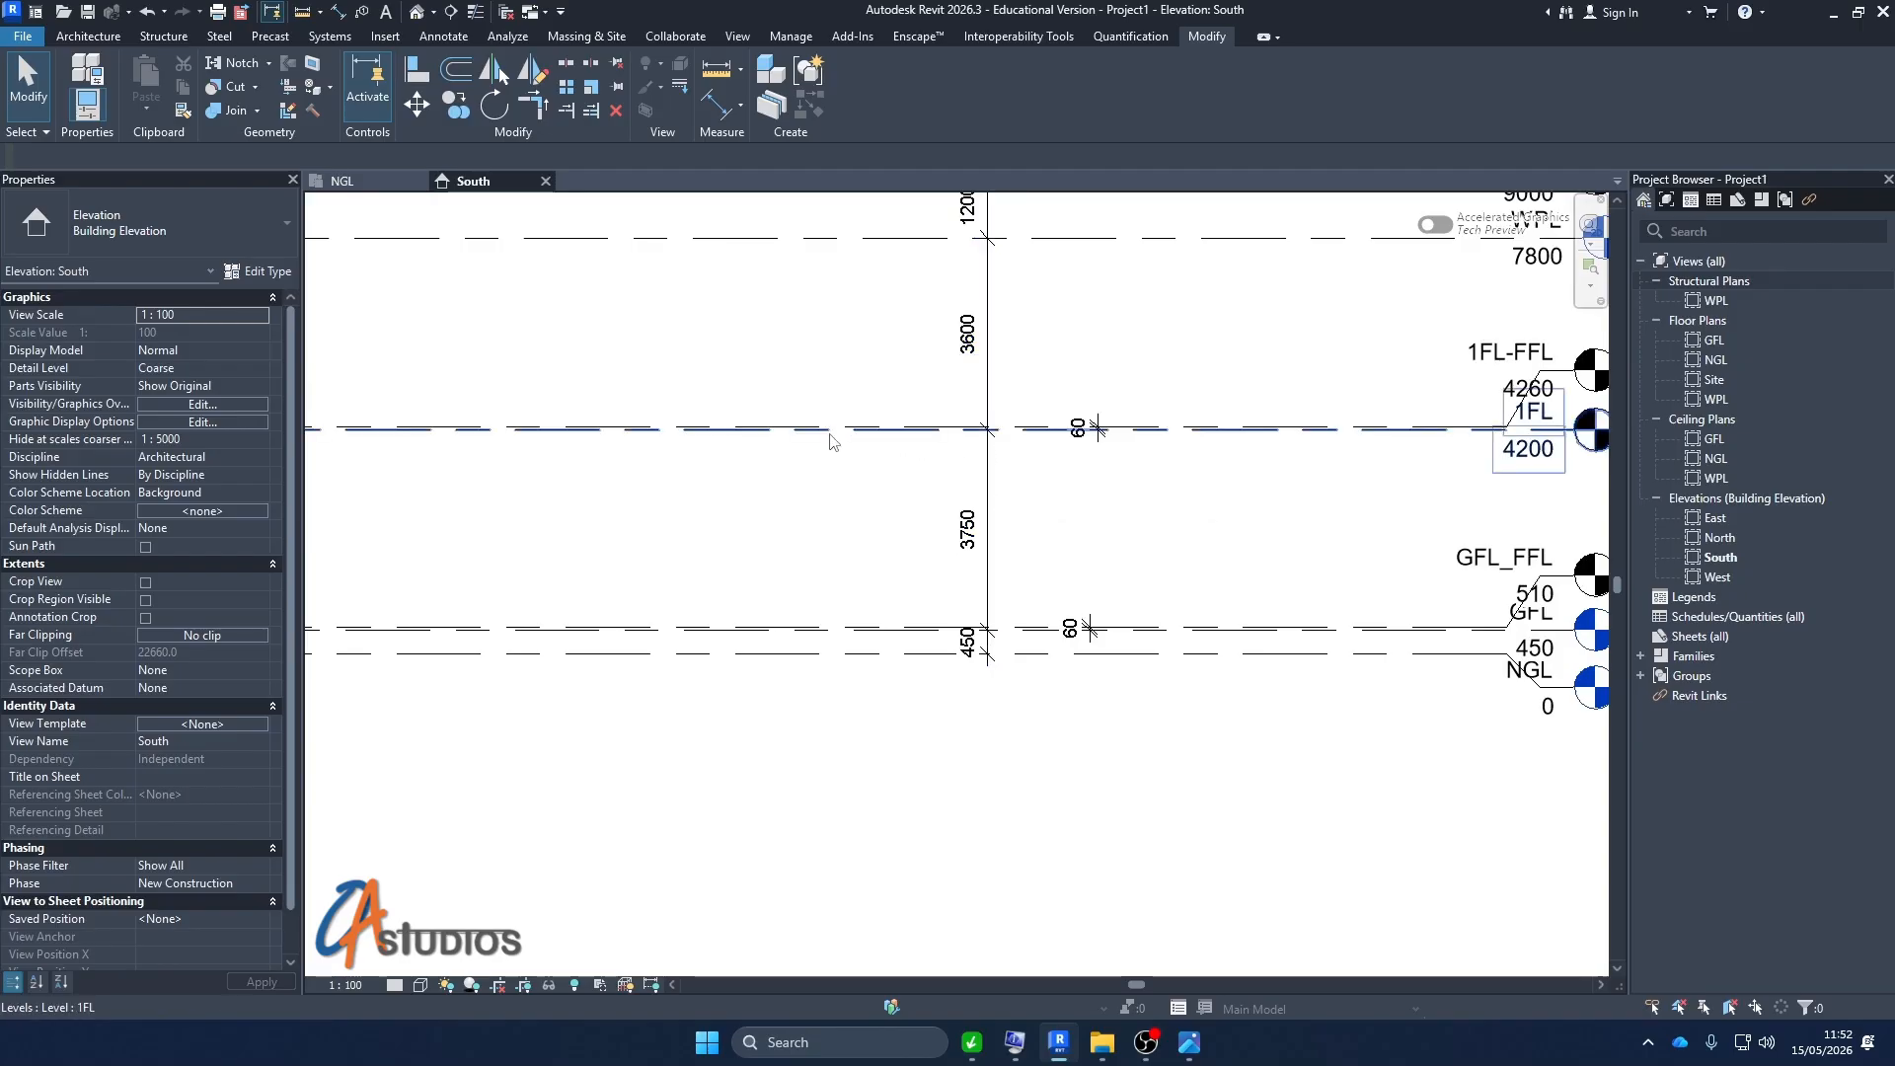
Sketch a closed 3400 by 200 mm rectangle with thin detail lines just below the 1FL level
scroll(831, 435, up, 3)
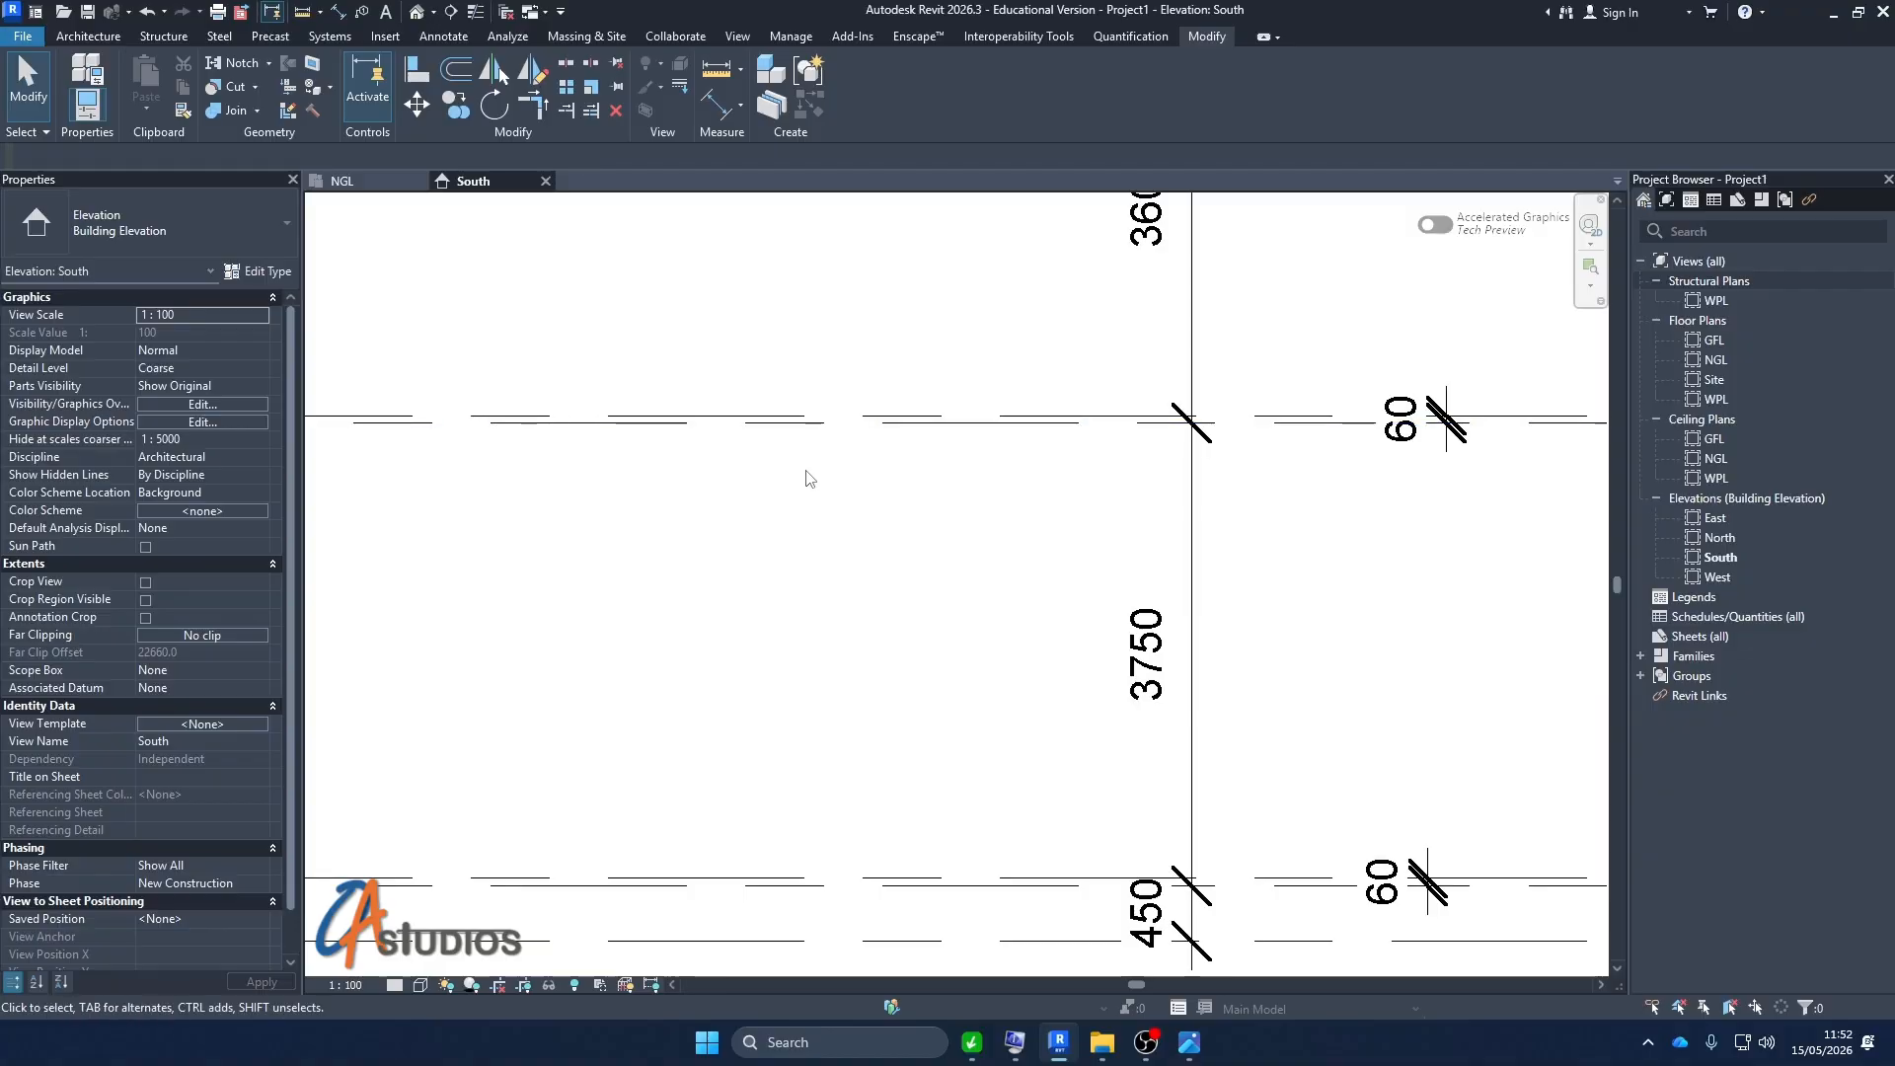
scroll(886, 493, down, 1)
key(d)
key(l)
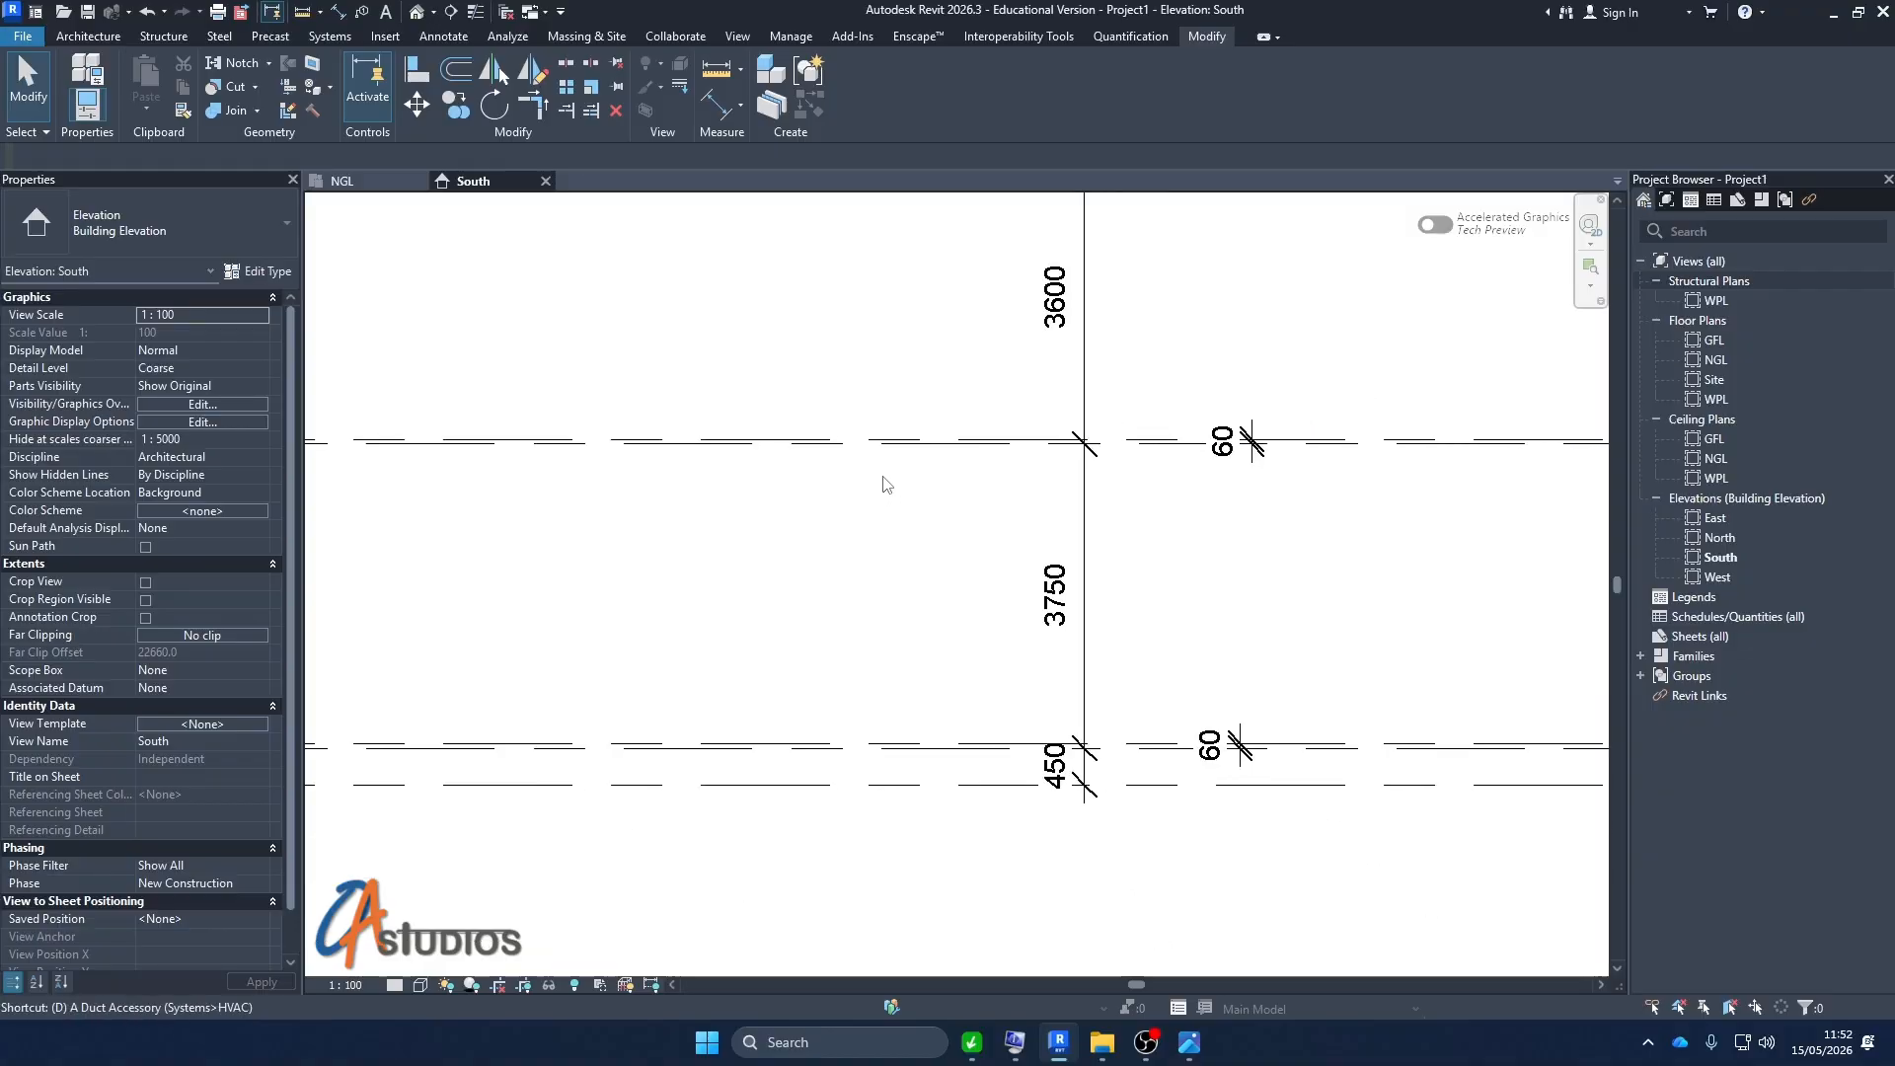
click(673, 491)
click(948, 490)
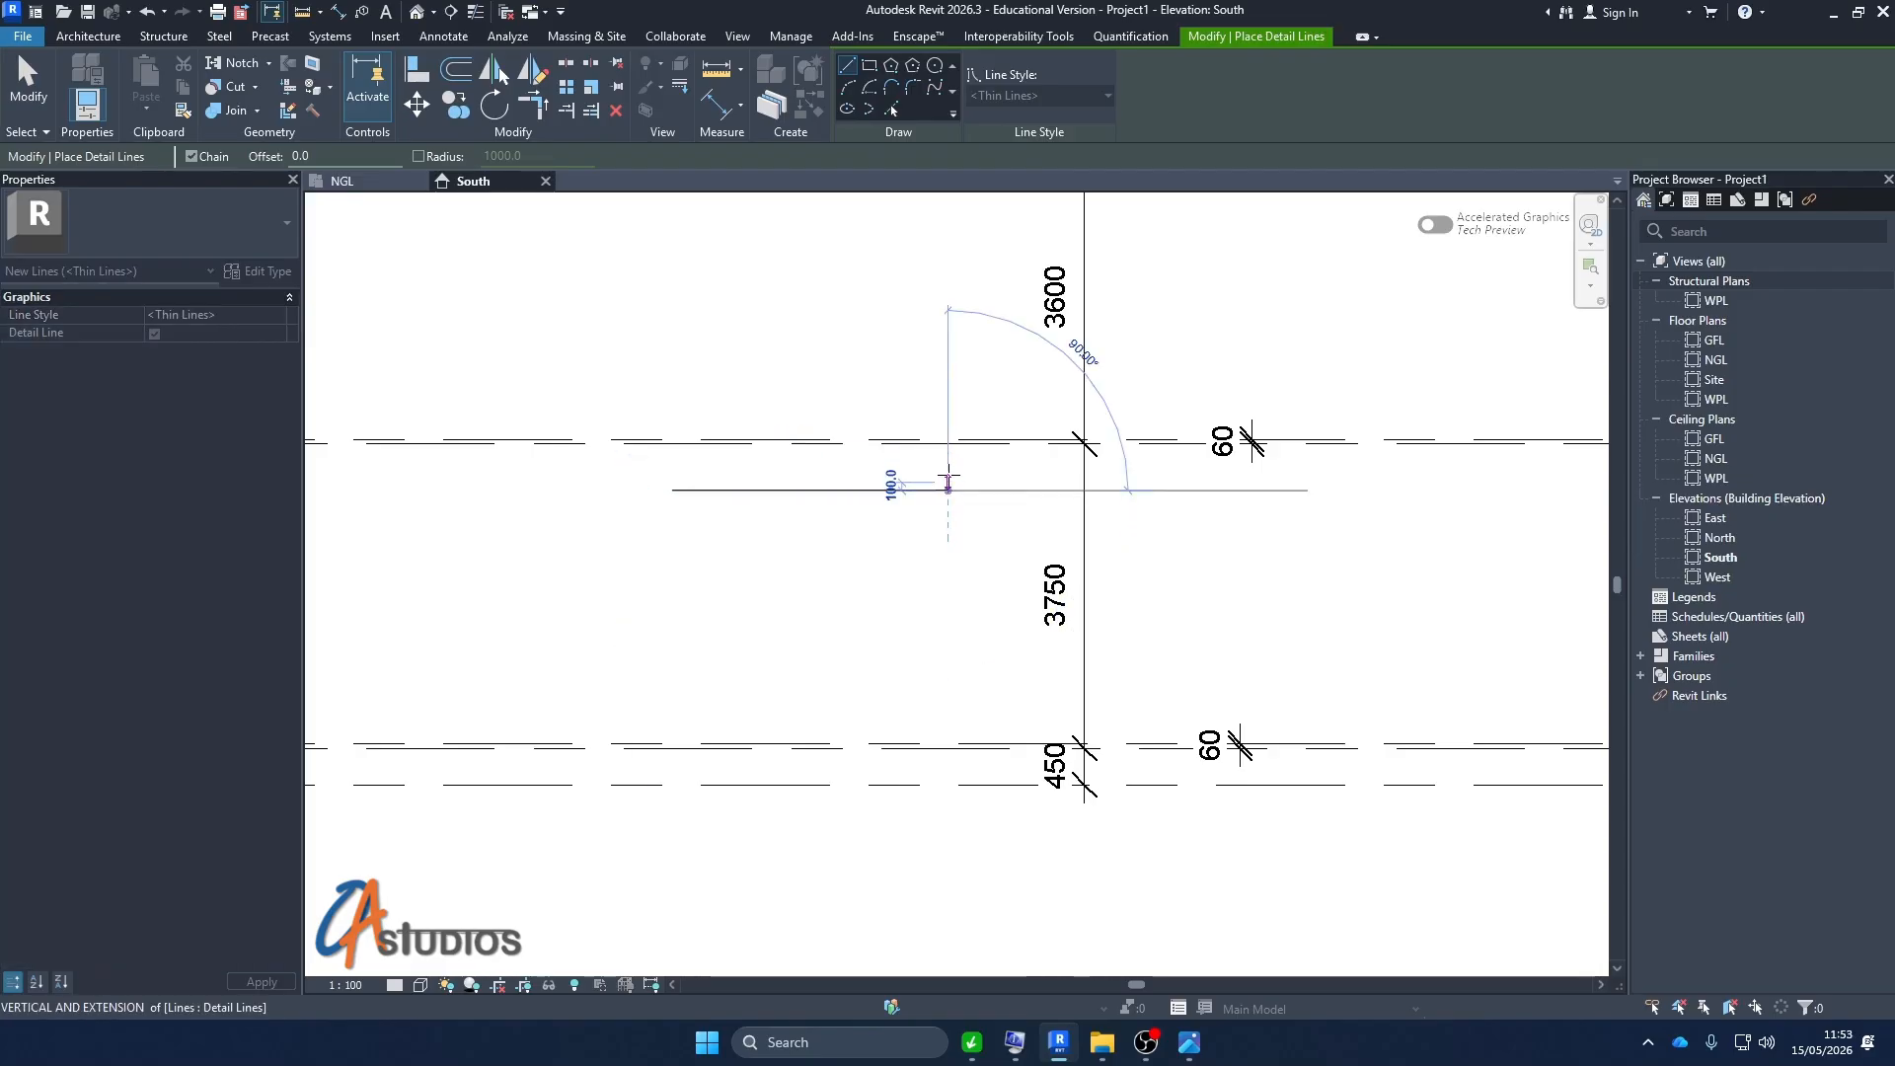
click(948, 474)
click(673, 475)
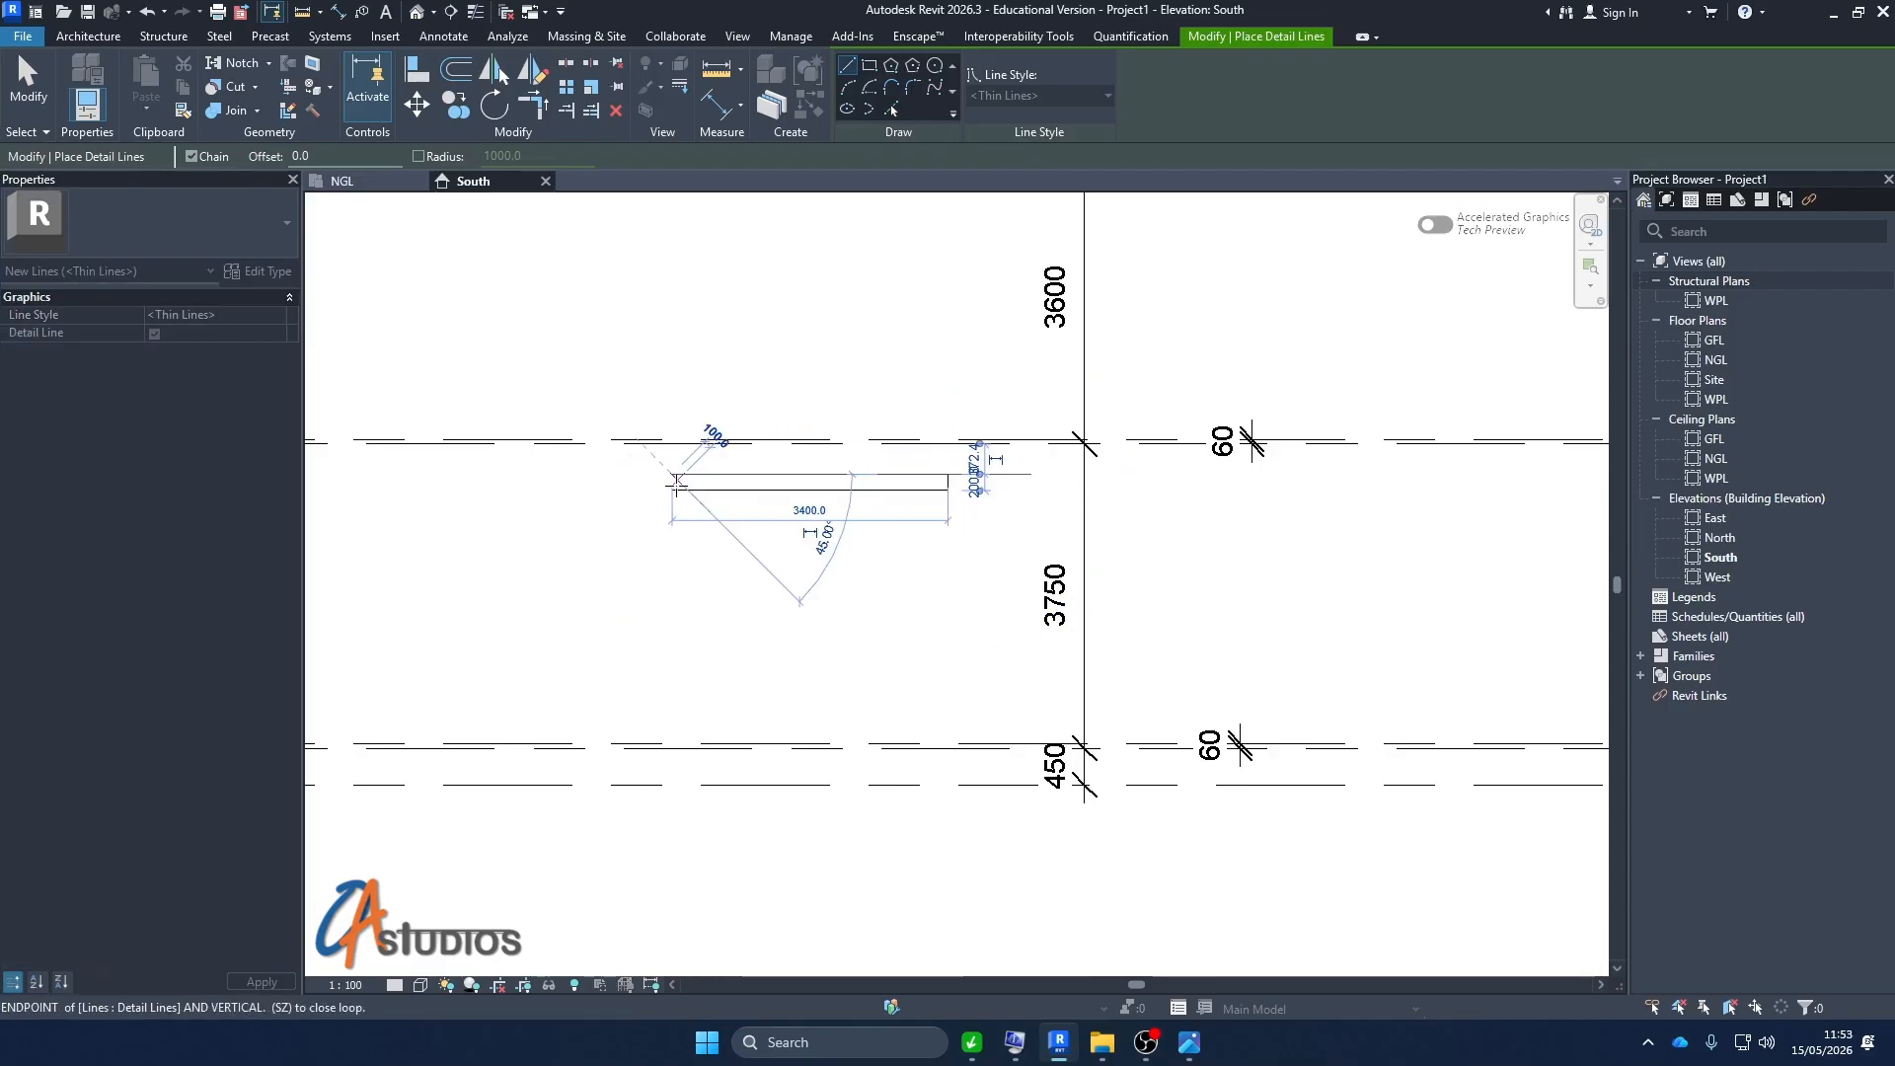
click(671, 490)
key(Escape)
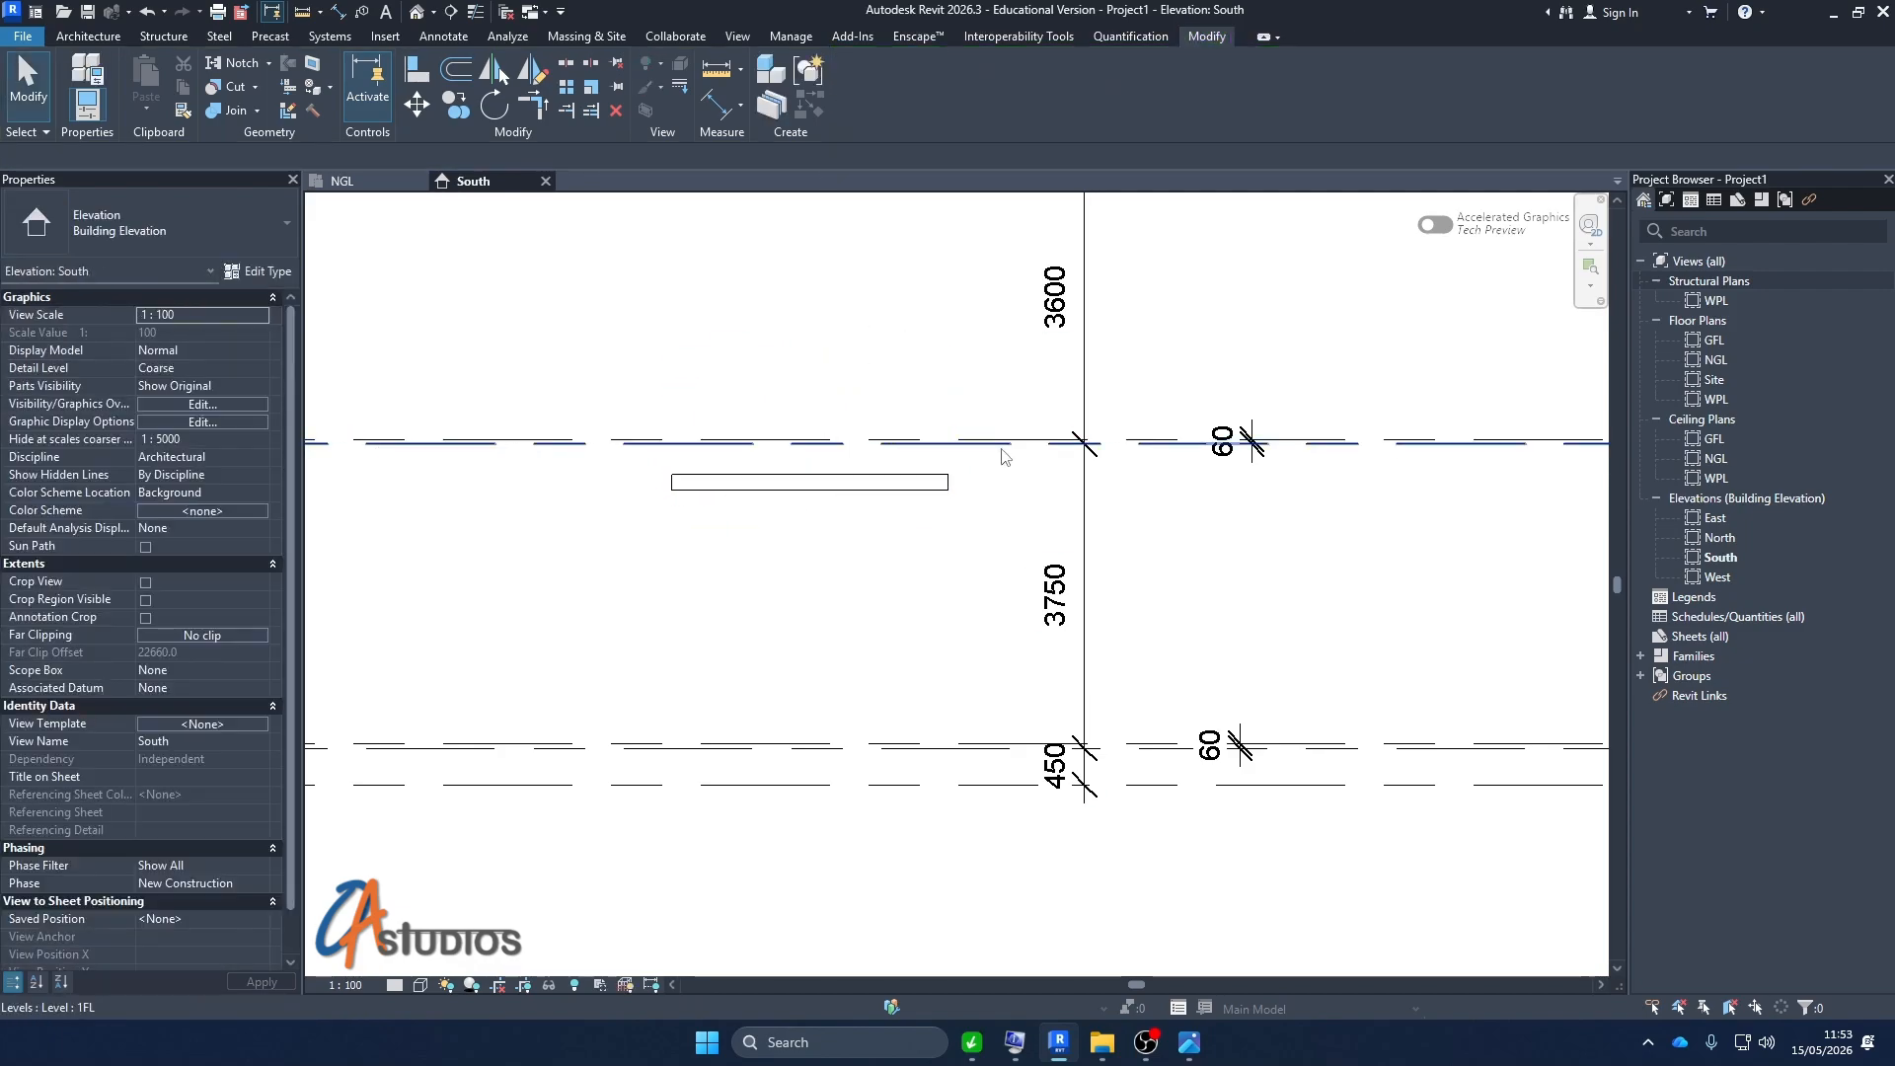
Draw an Overhead-style detail line about 6100 mm long from the rectangle's upper-left corner along its upper edge
key(d)
key(l)
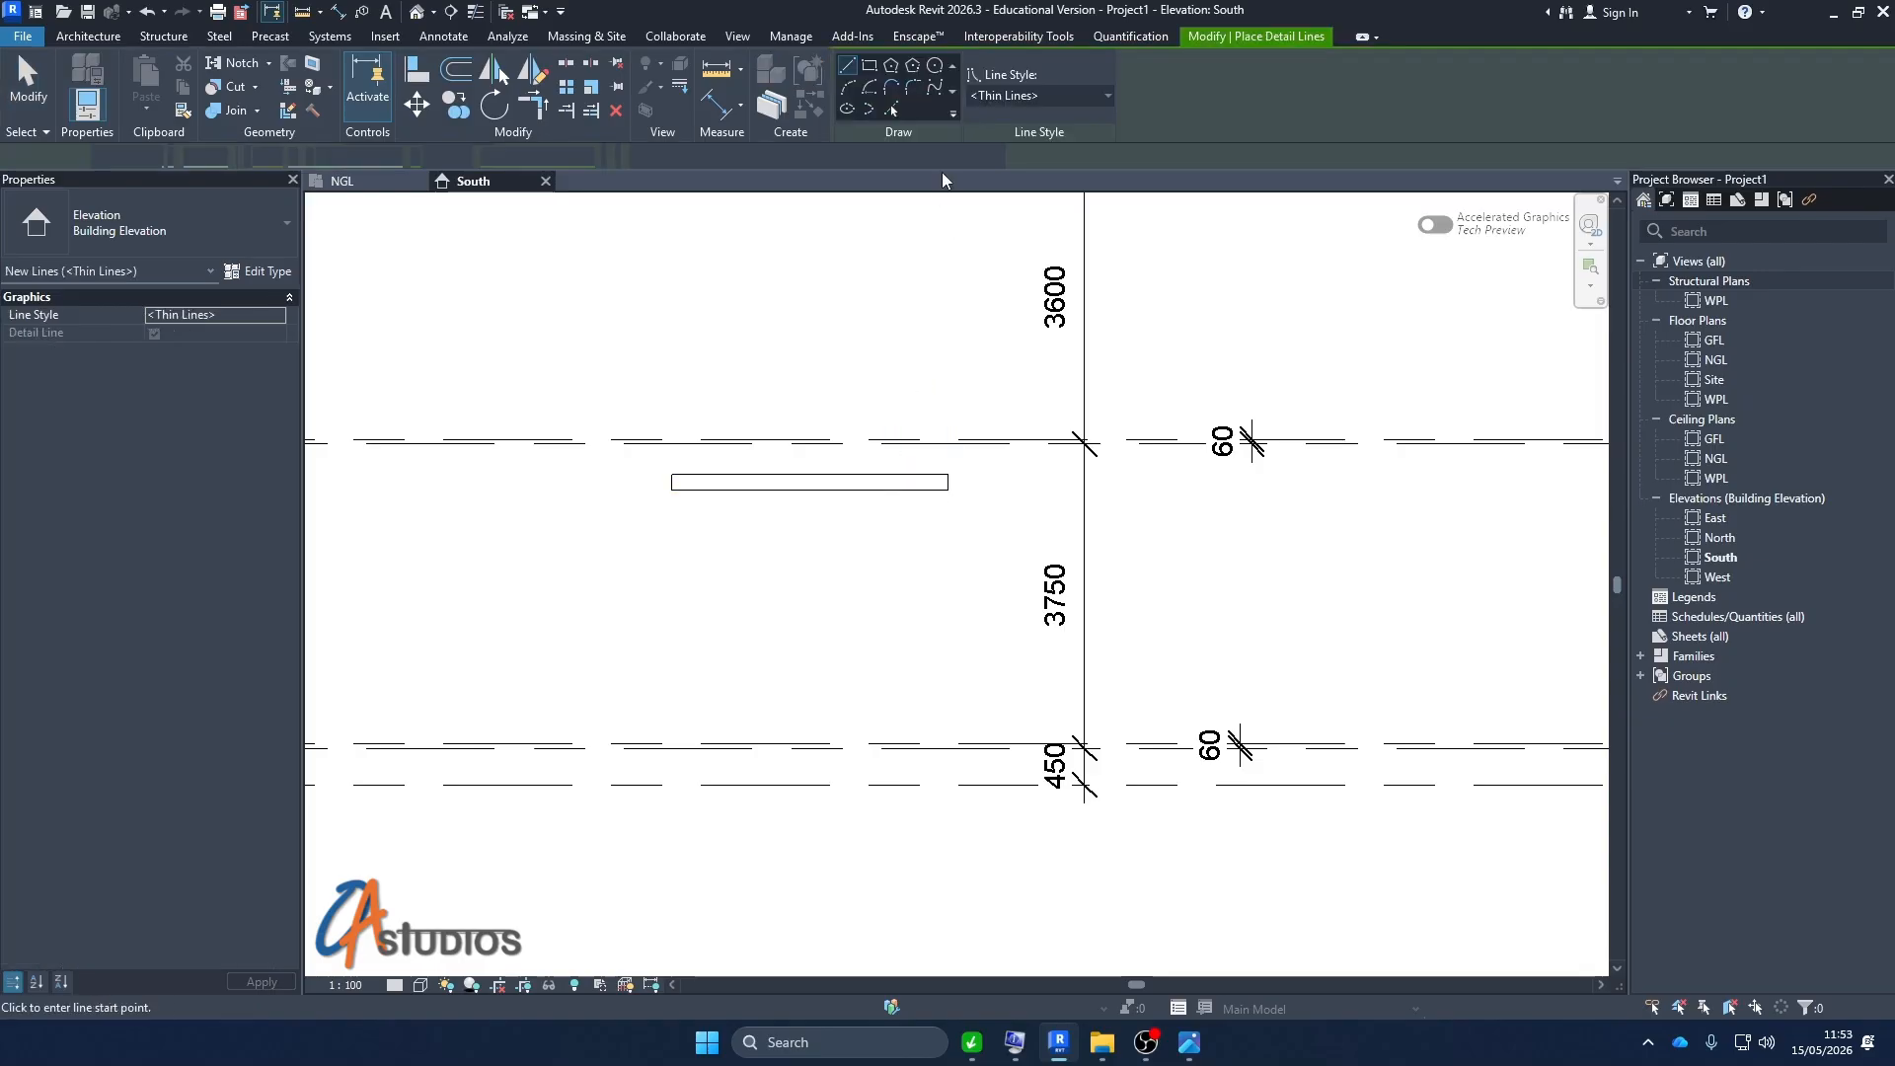
click(992, 97)
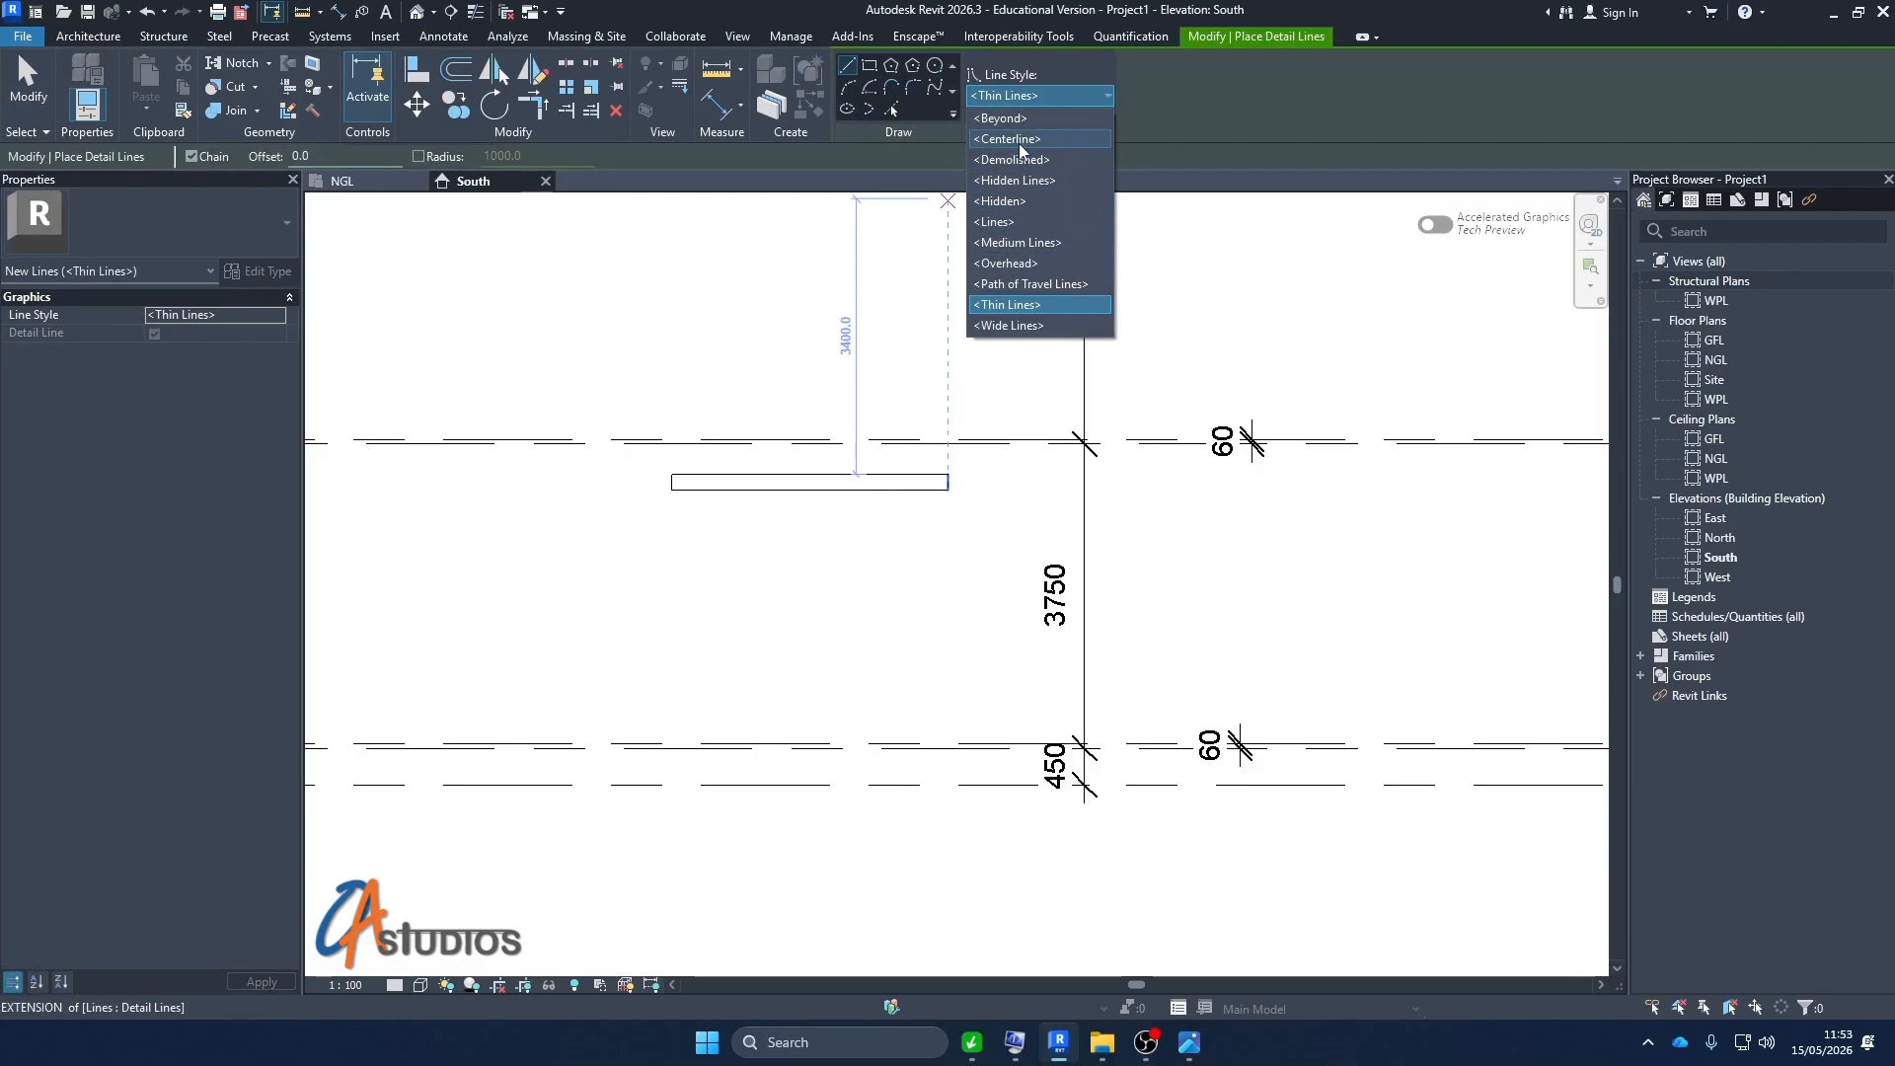
click(1018, 262)
click(672, 482)
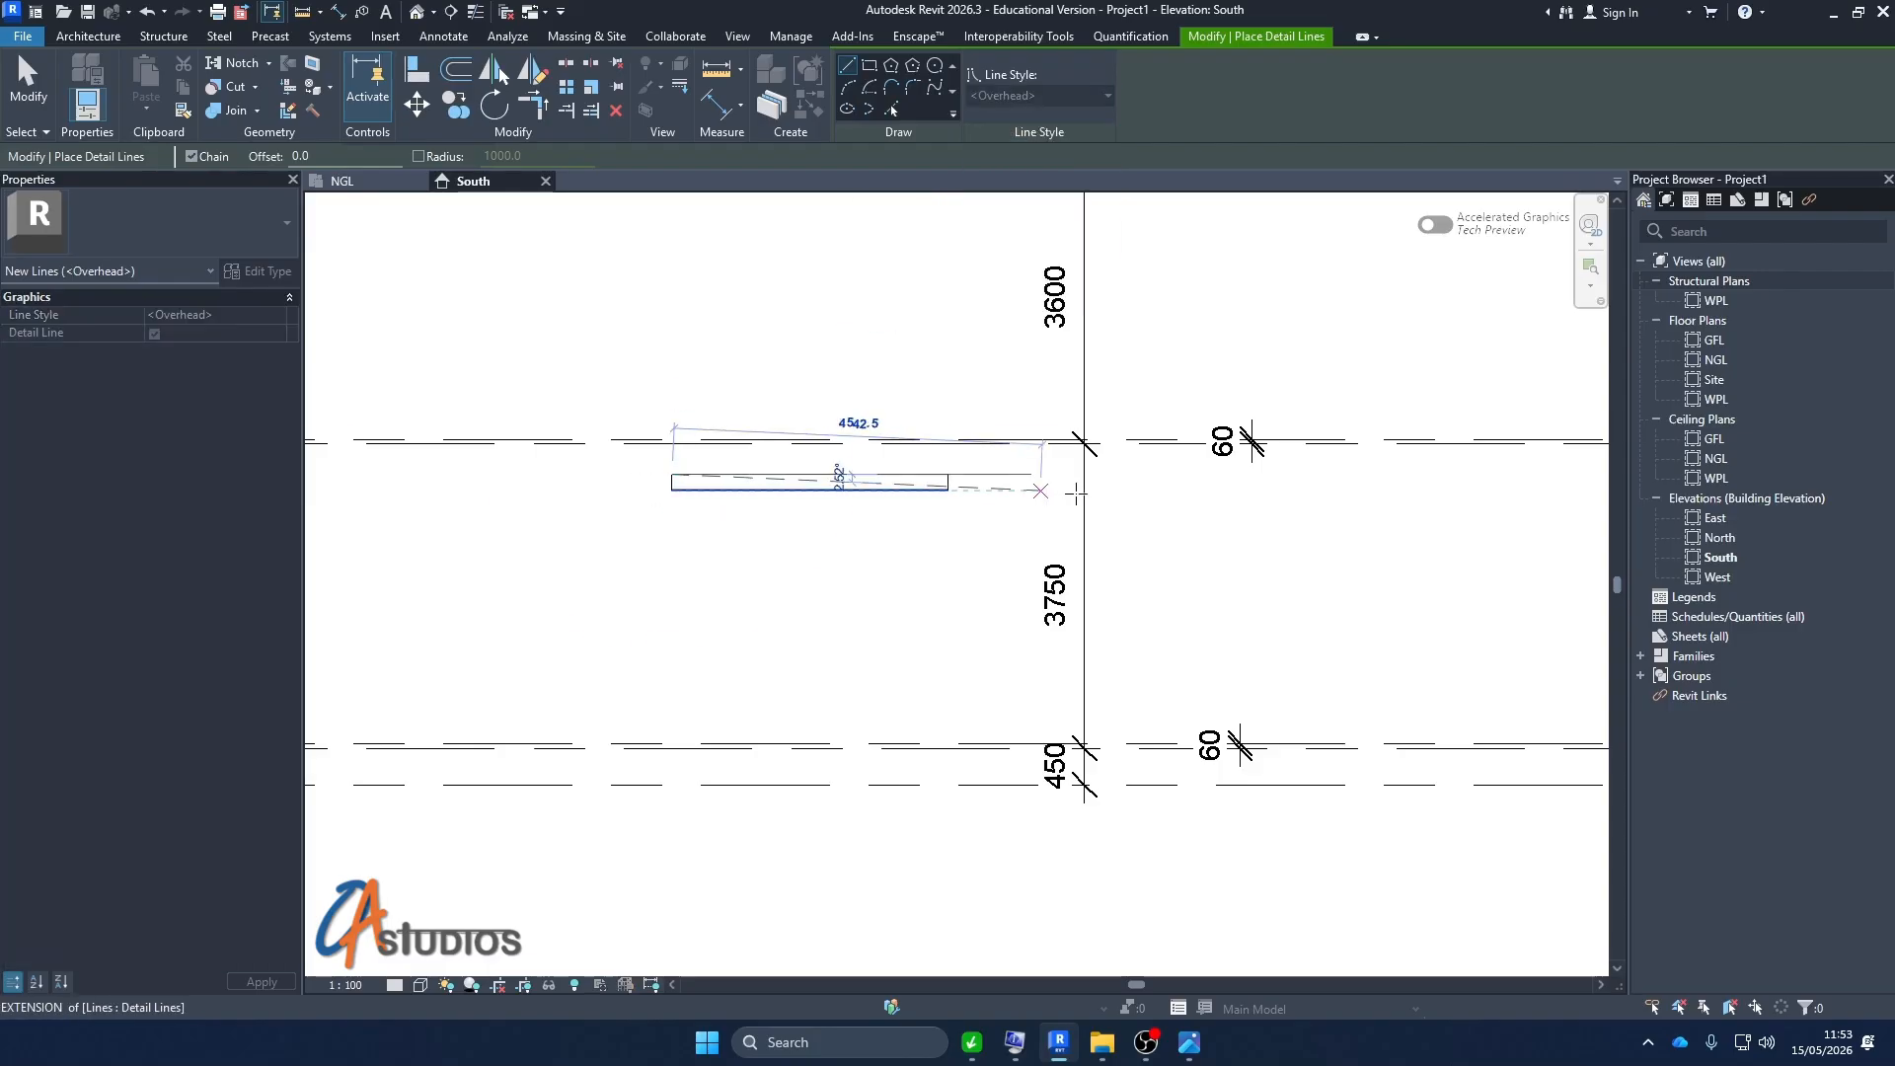
click(1164, 475)
key(Escape)
key(Escape)
Examine the sketched rectangle and overhead line in relation to the surrounding floor levels and their dimensions
scroll(956, 490, up, 3)
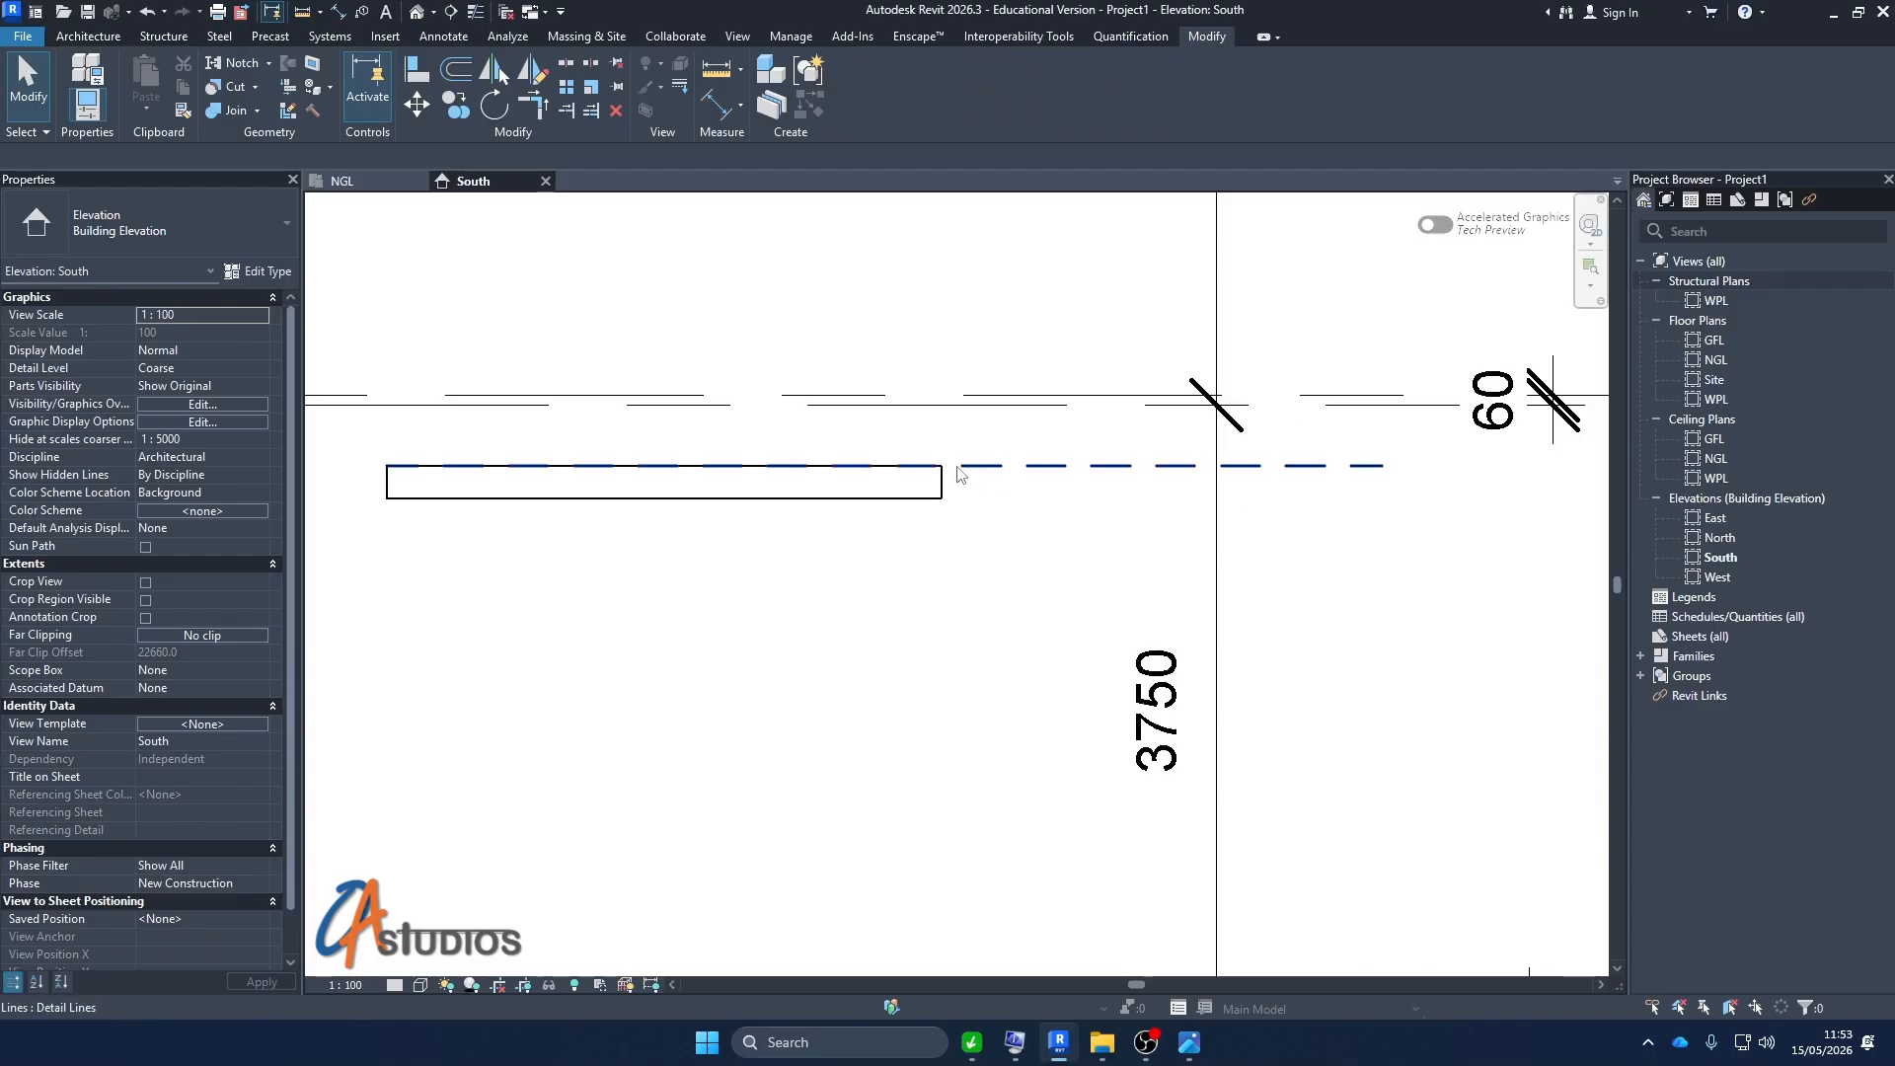
scroll(963, 476, down, 3)
scroll(992, 477, up, 3)
scroll(1017, 479, down, 2)
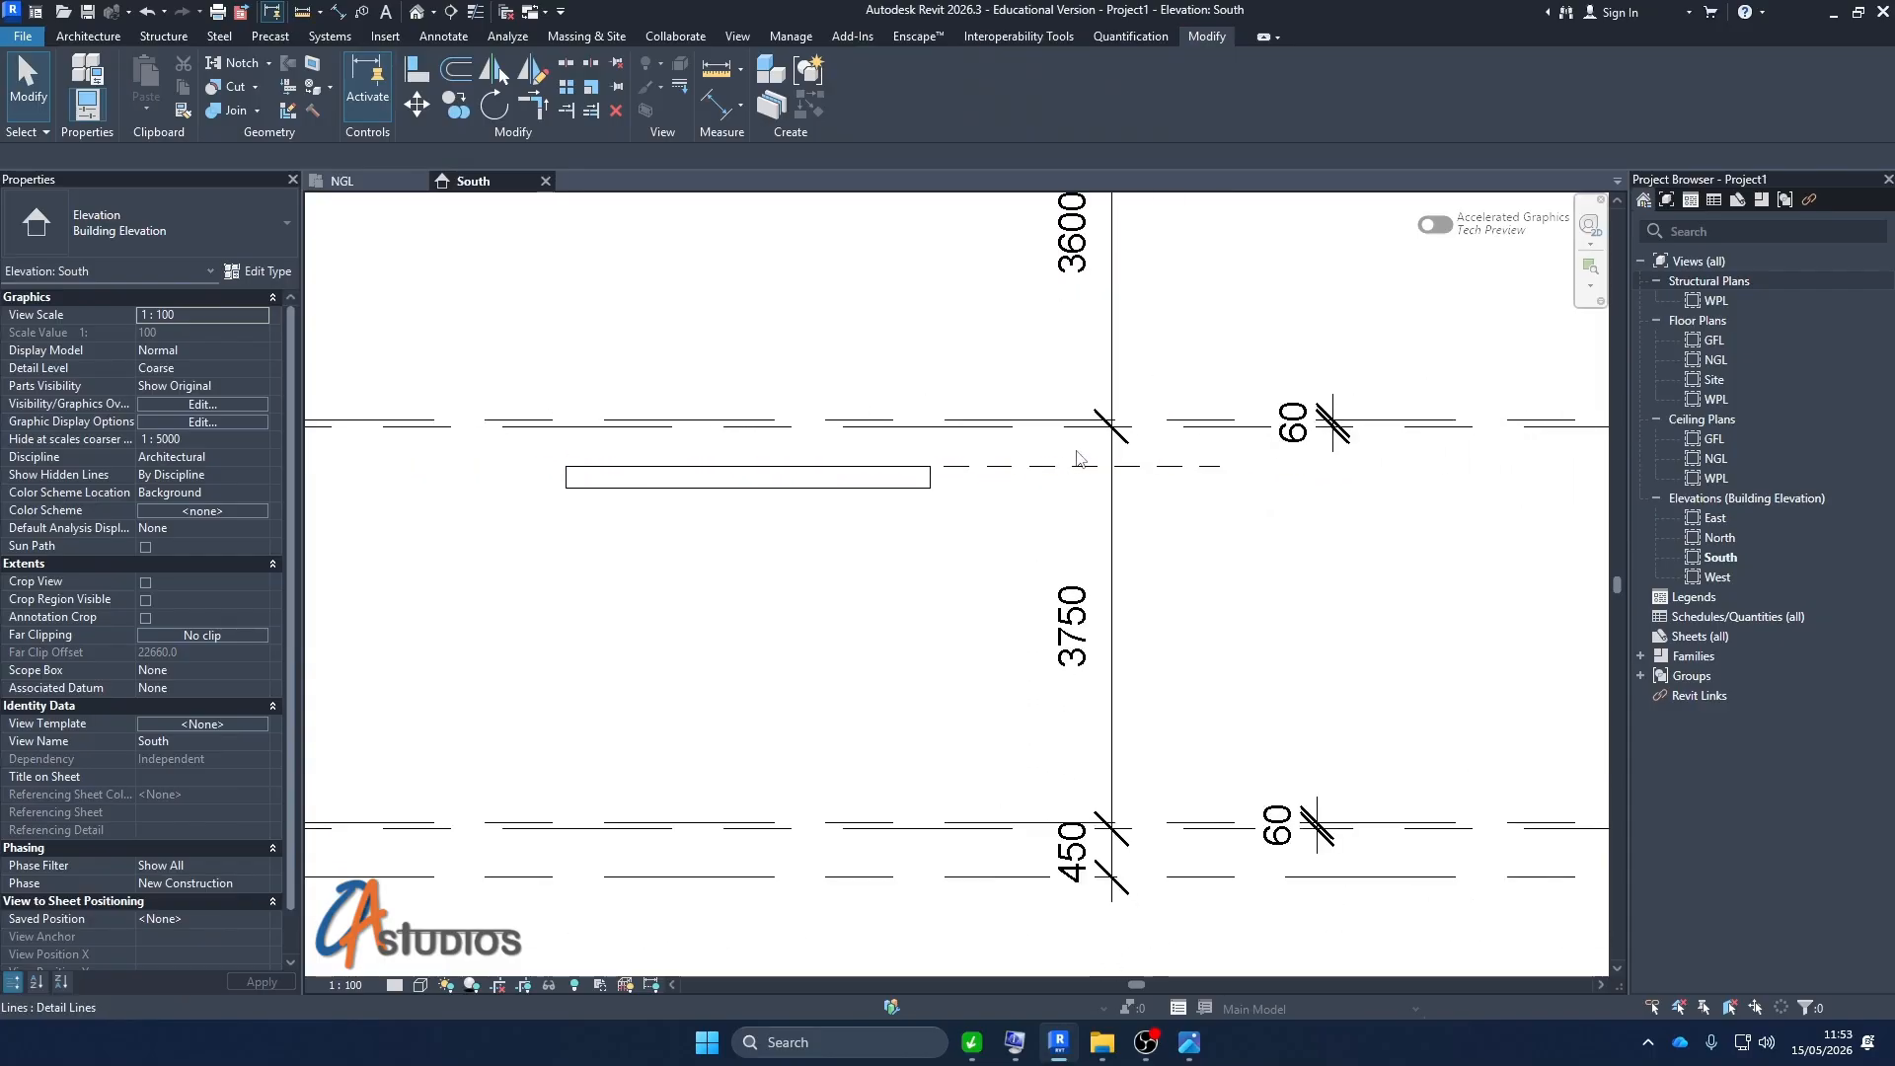
click(966, 471)
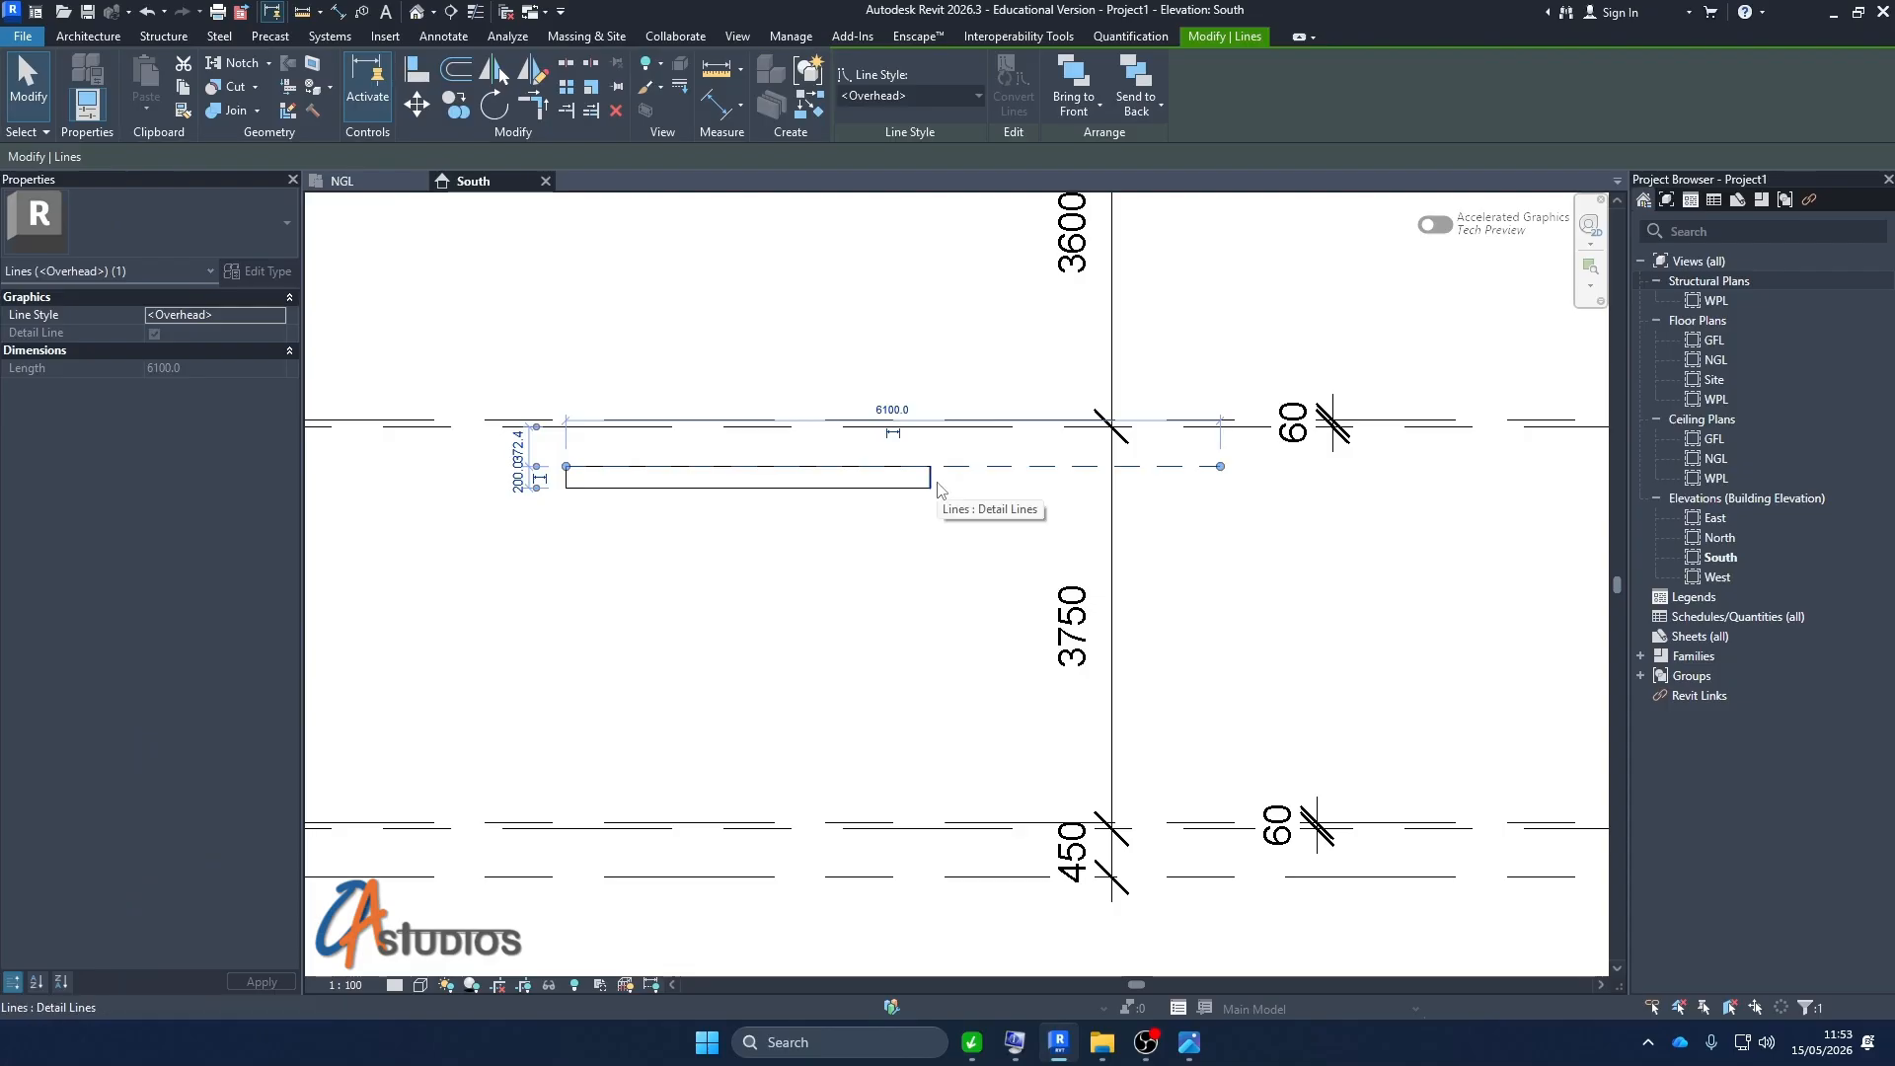
click(769, 837)
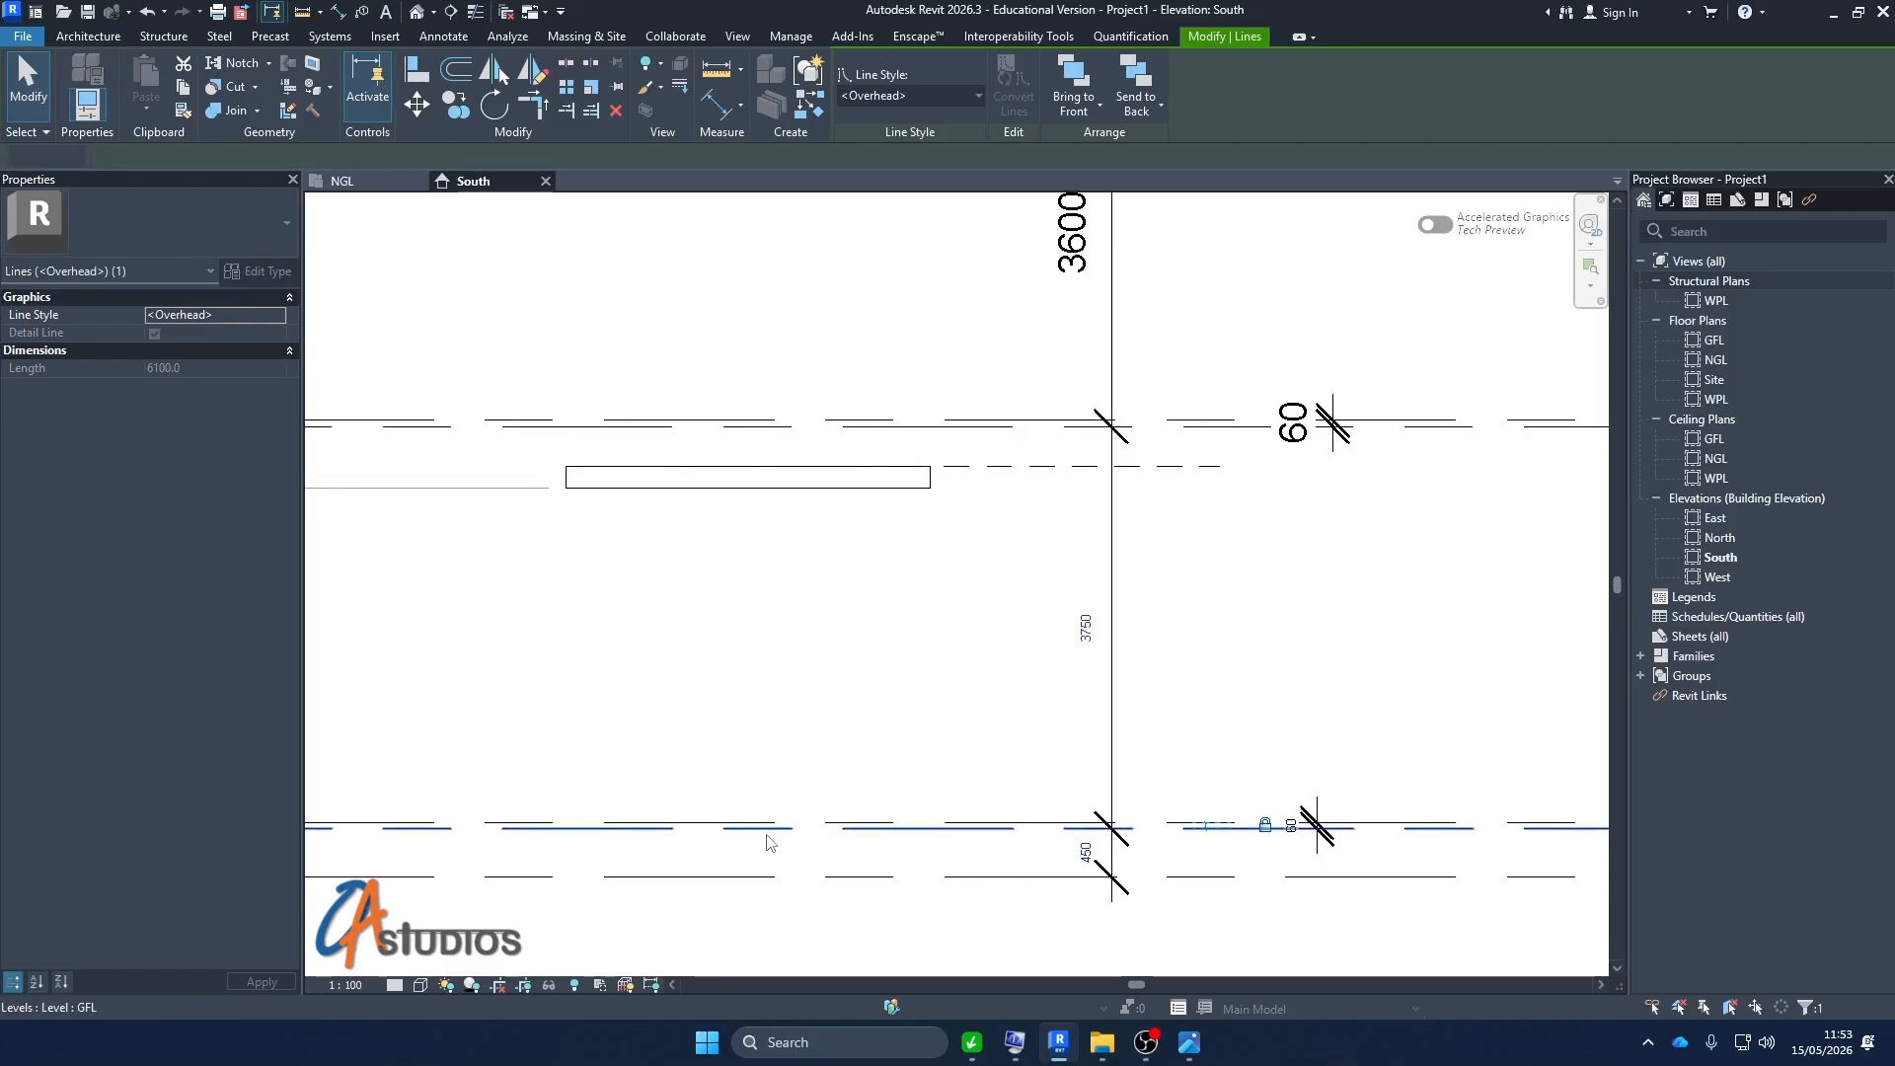
click(801, 492)
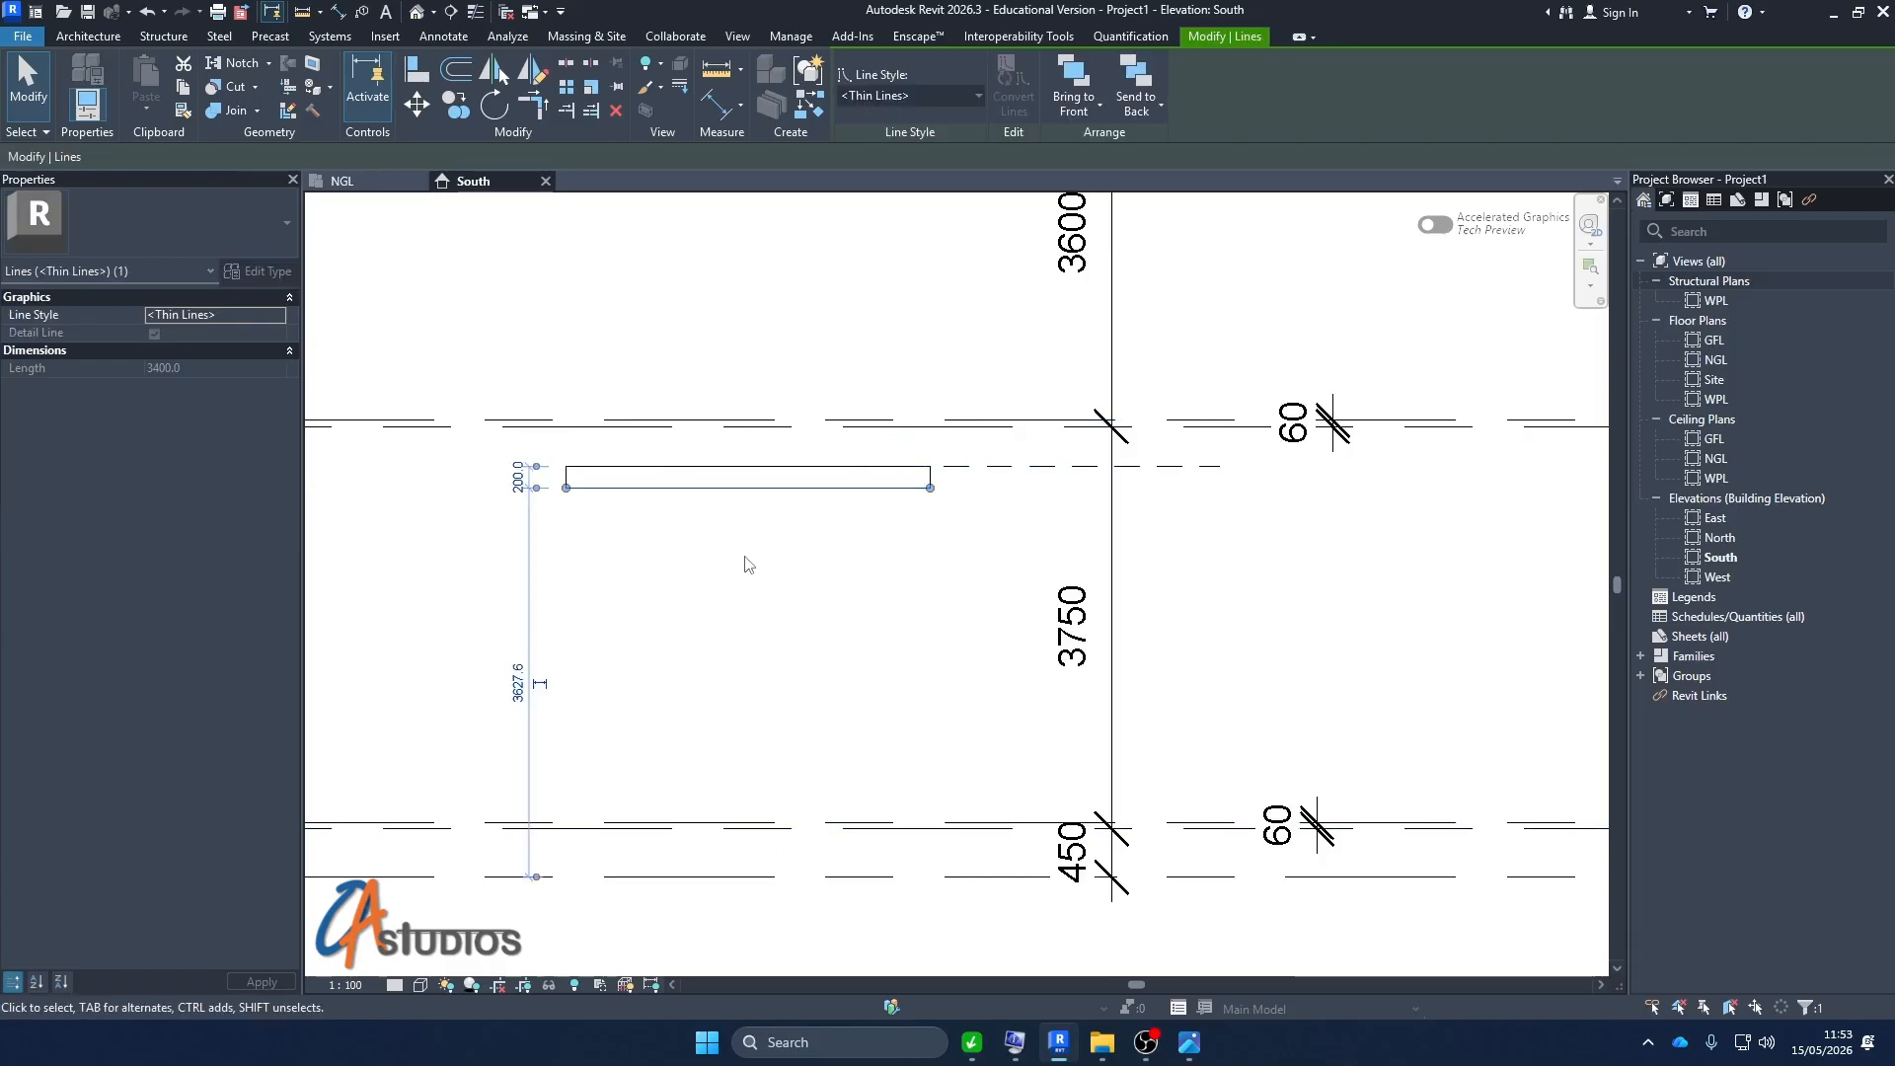
scroll(791, 677, down, 2)
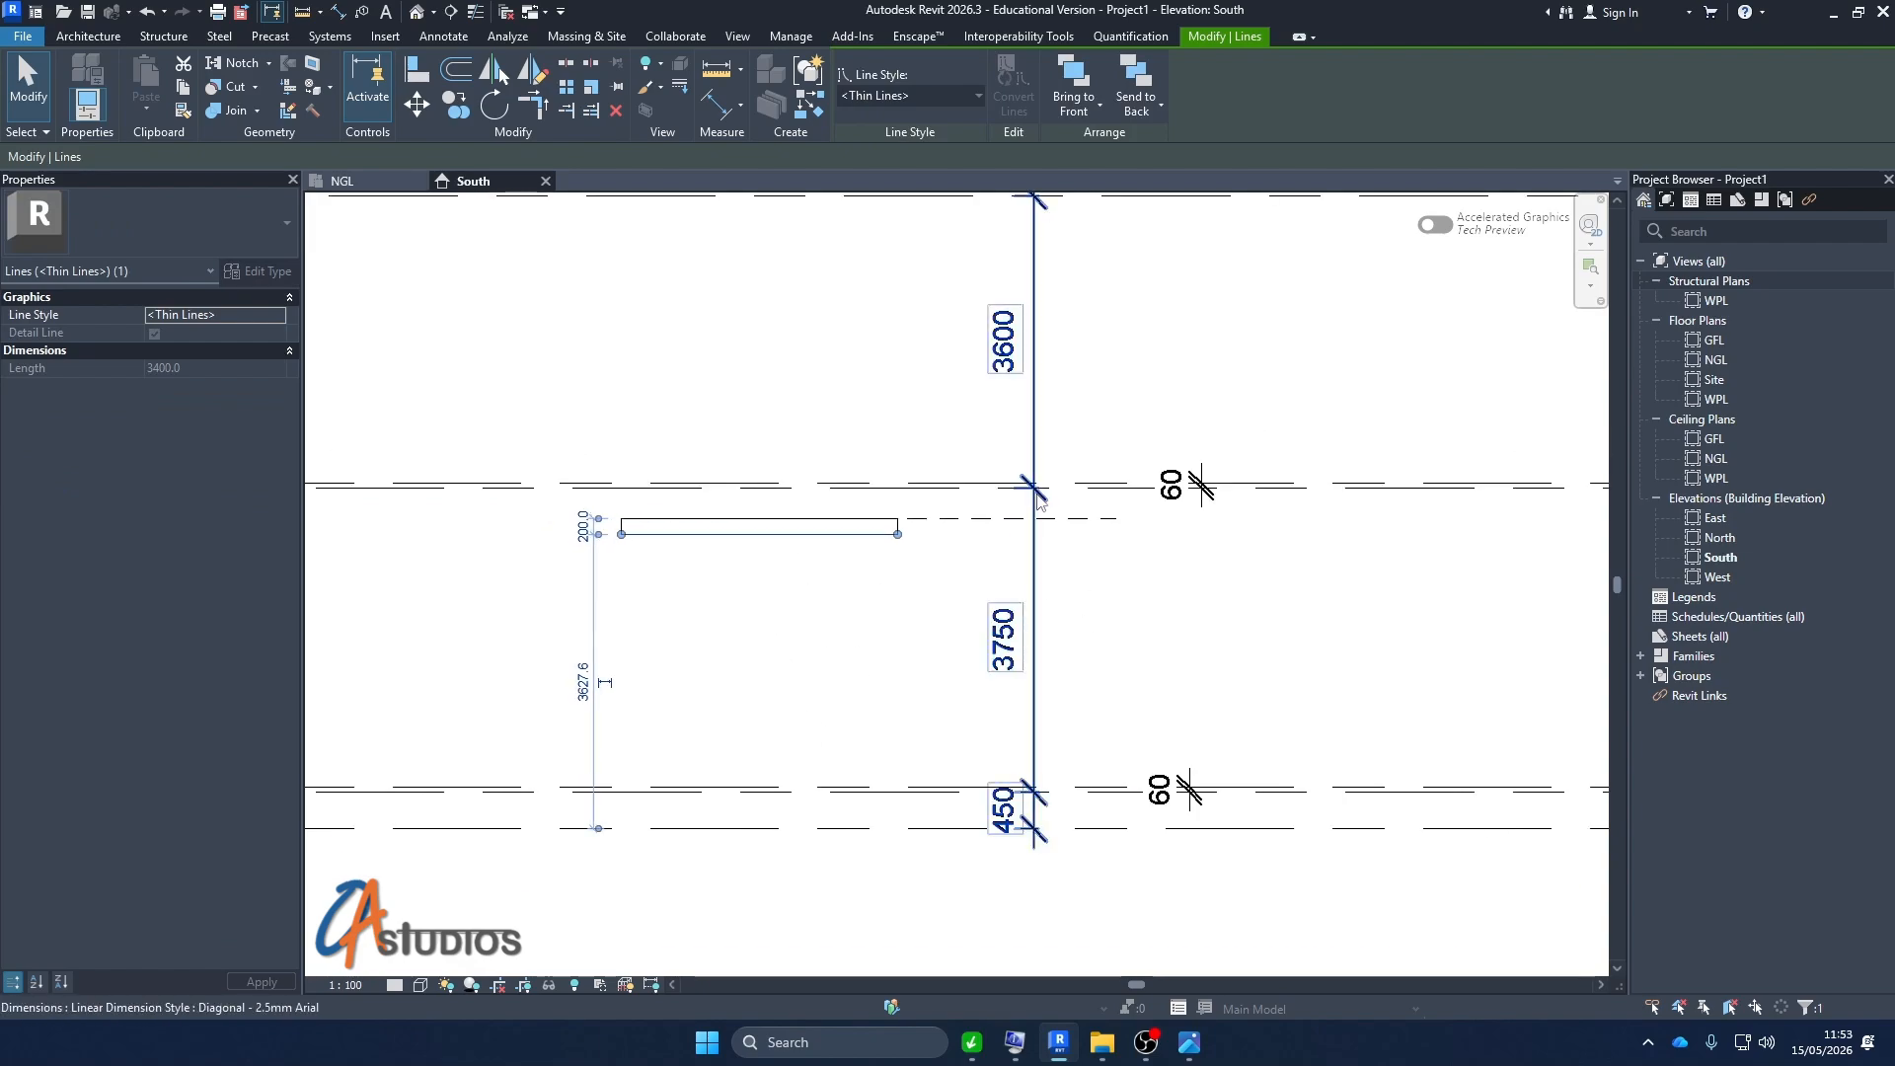
scroll(1033, 801, down, 2)
scroll(1038, 380, up, 2)
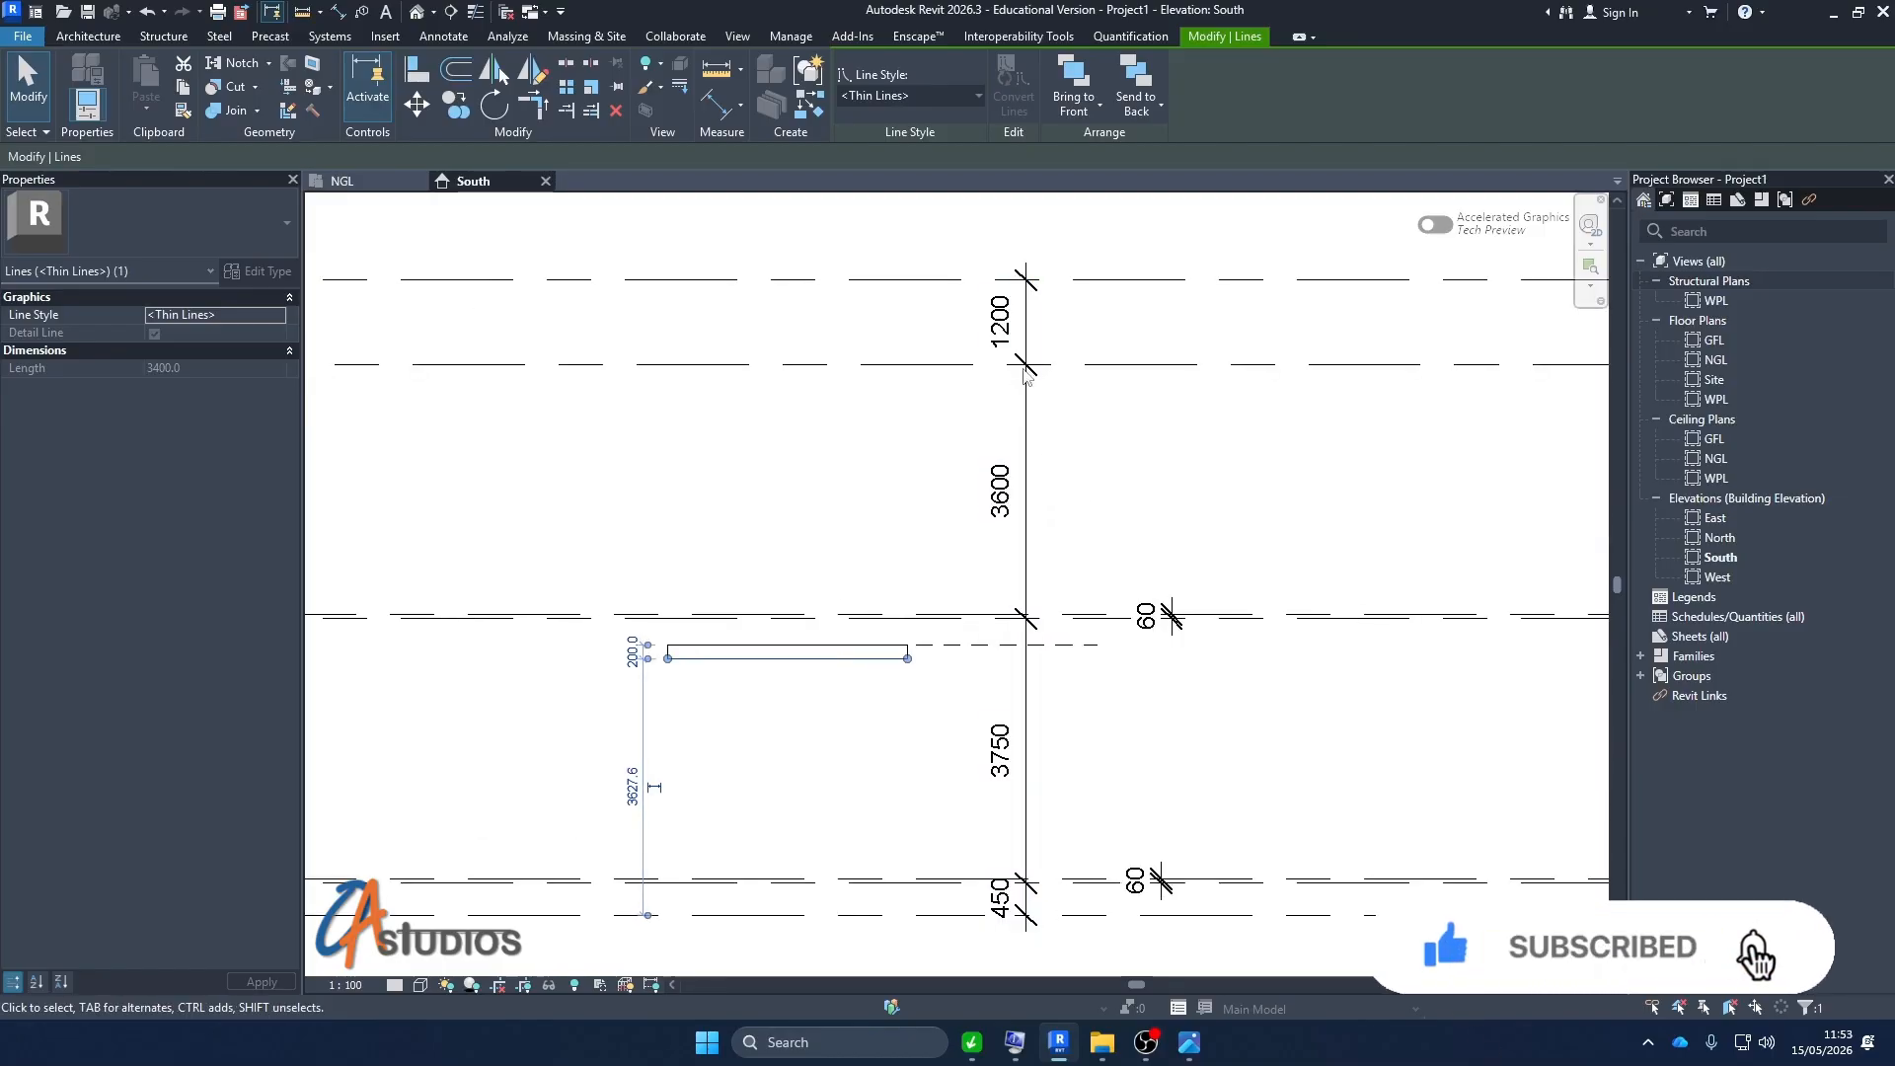
scroll(871, 679, up, 2)
click(995, 697)
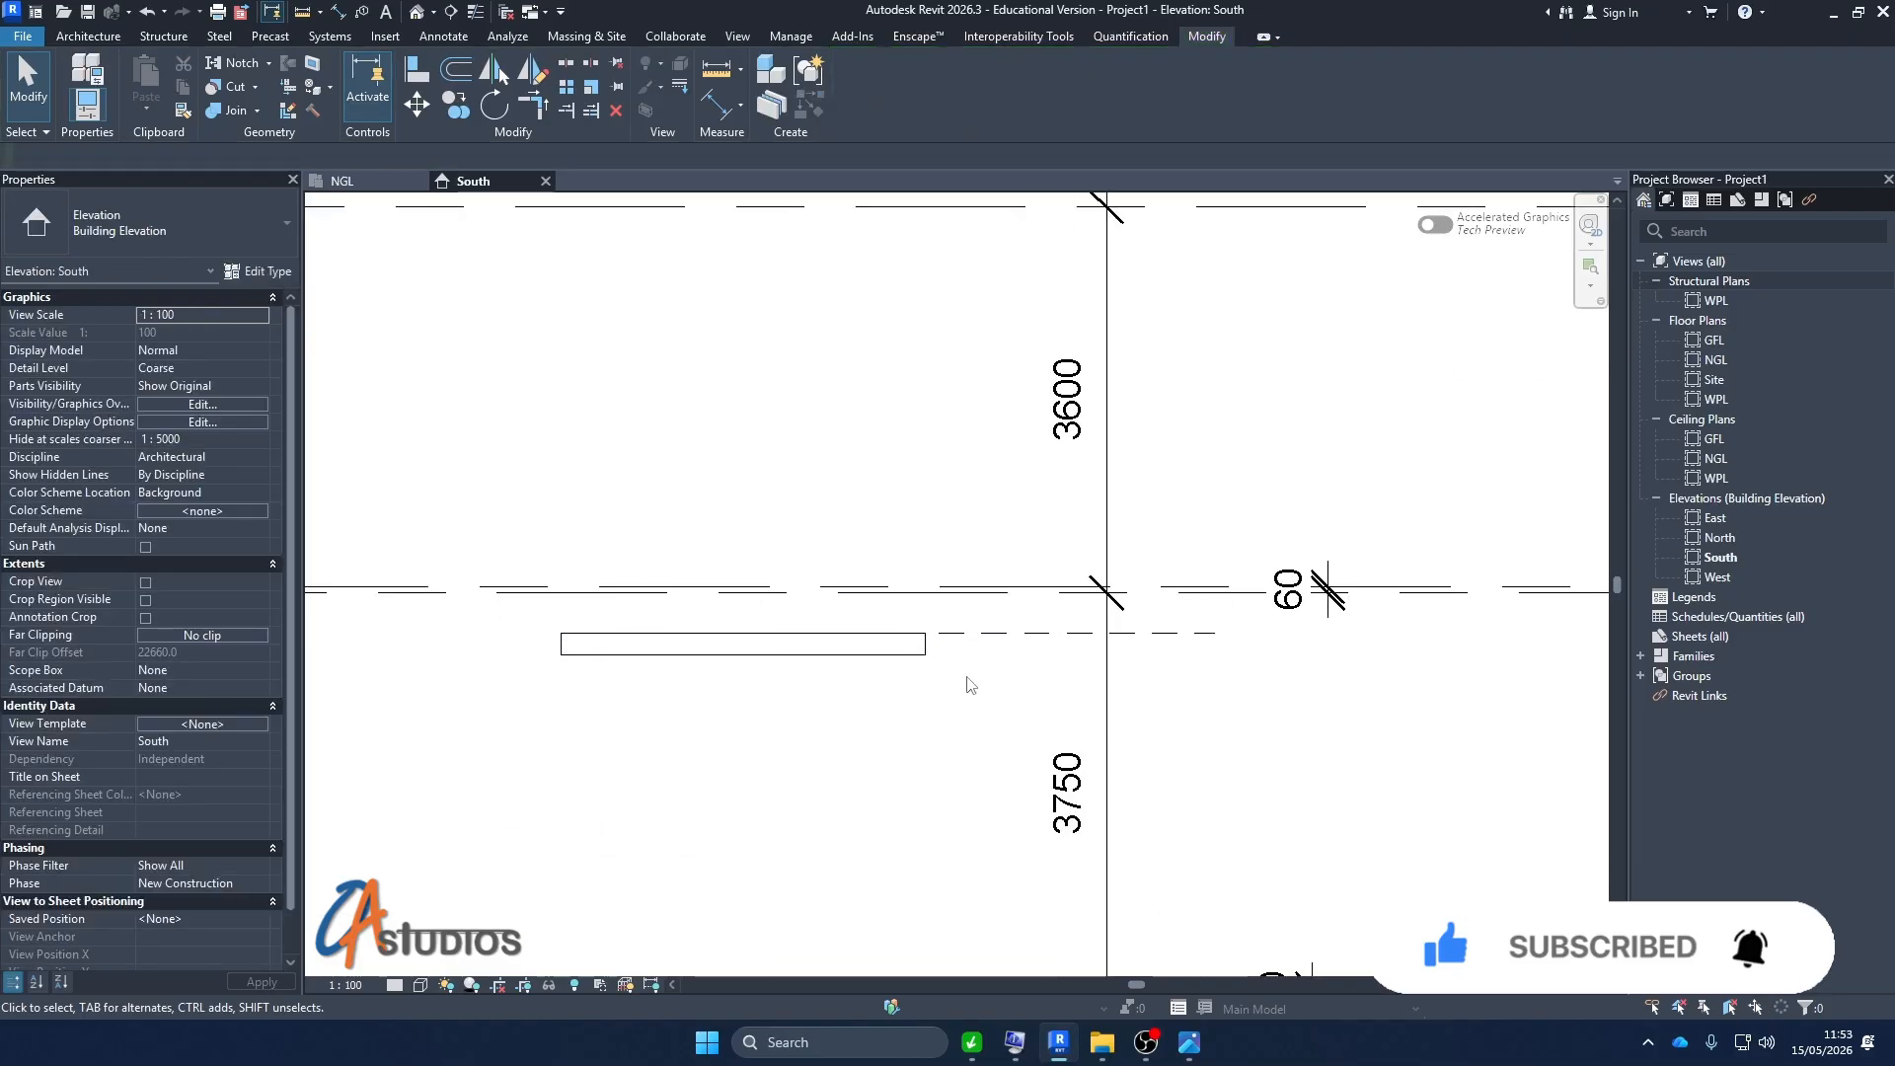
Delete the rectangle's detail lines and the overhead line below the 1FL level
drag(970, 624, 849, 672)
key(Delete)
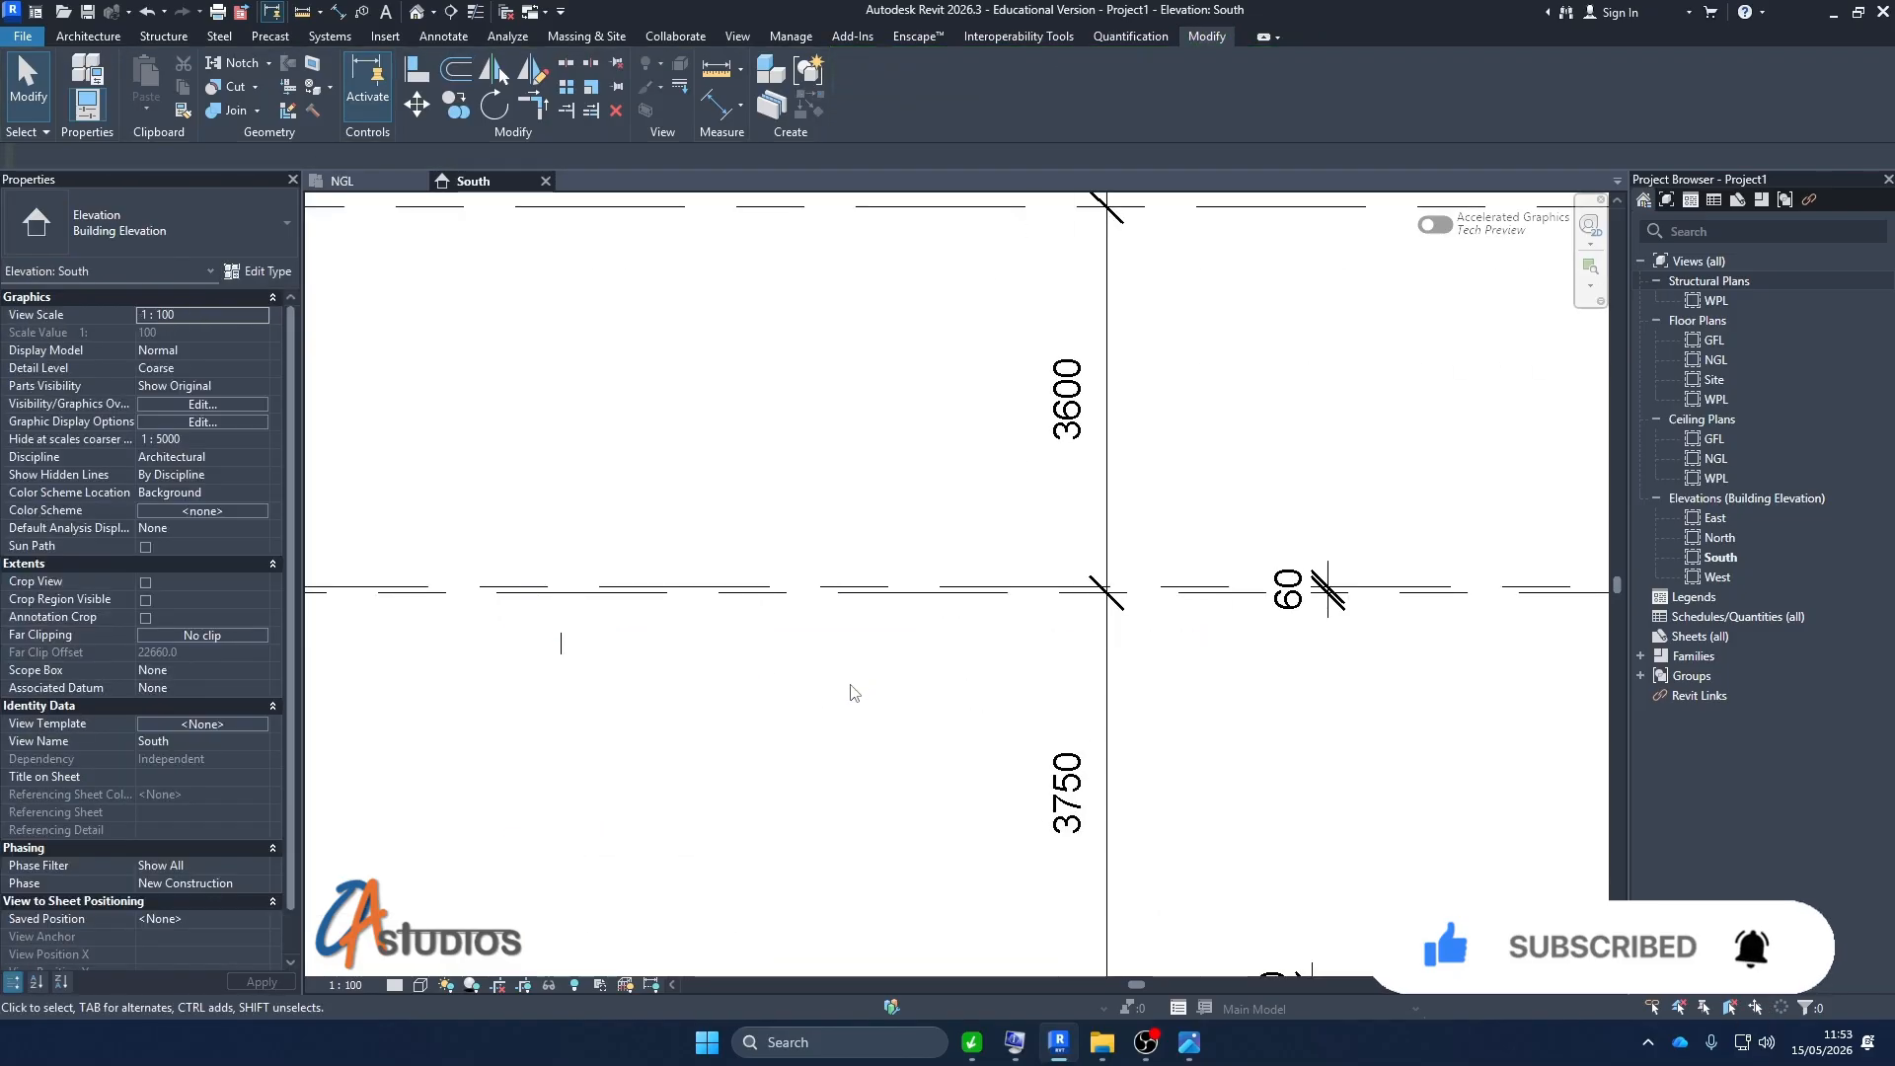
click(561, 641)
key(Delete)
scroll(825, 571, down, 3)
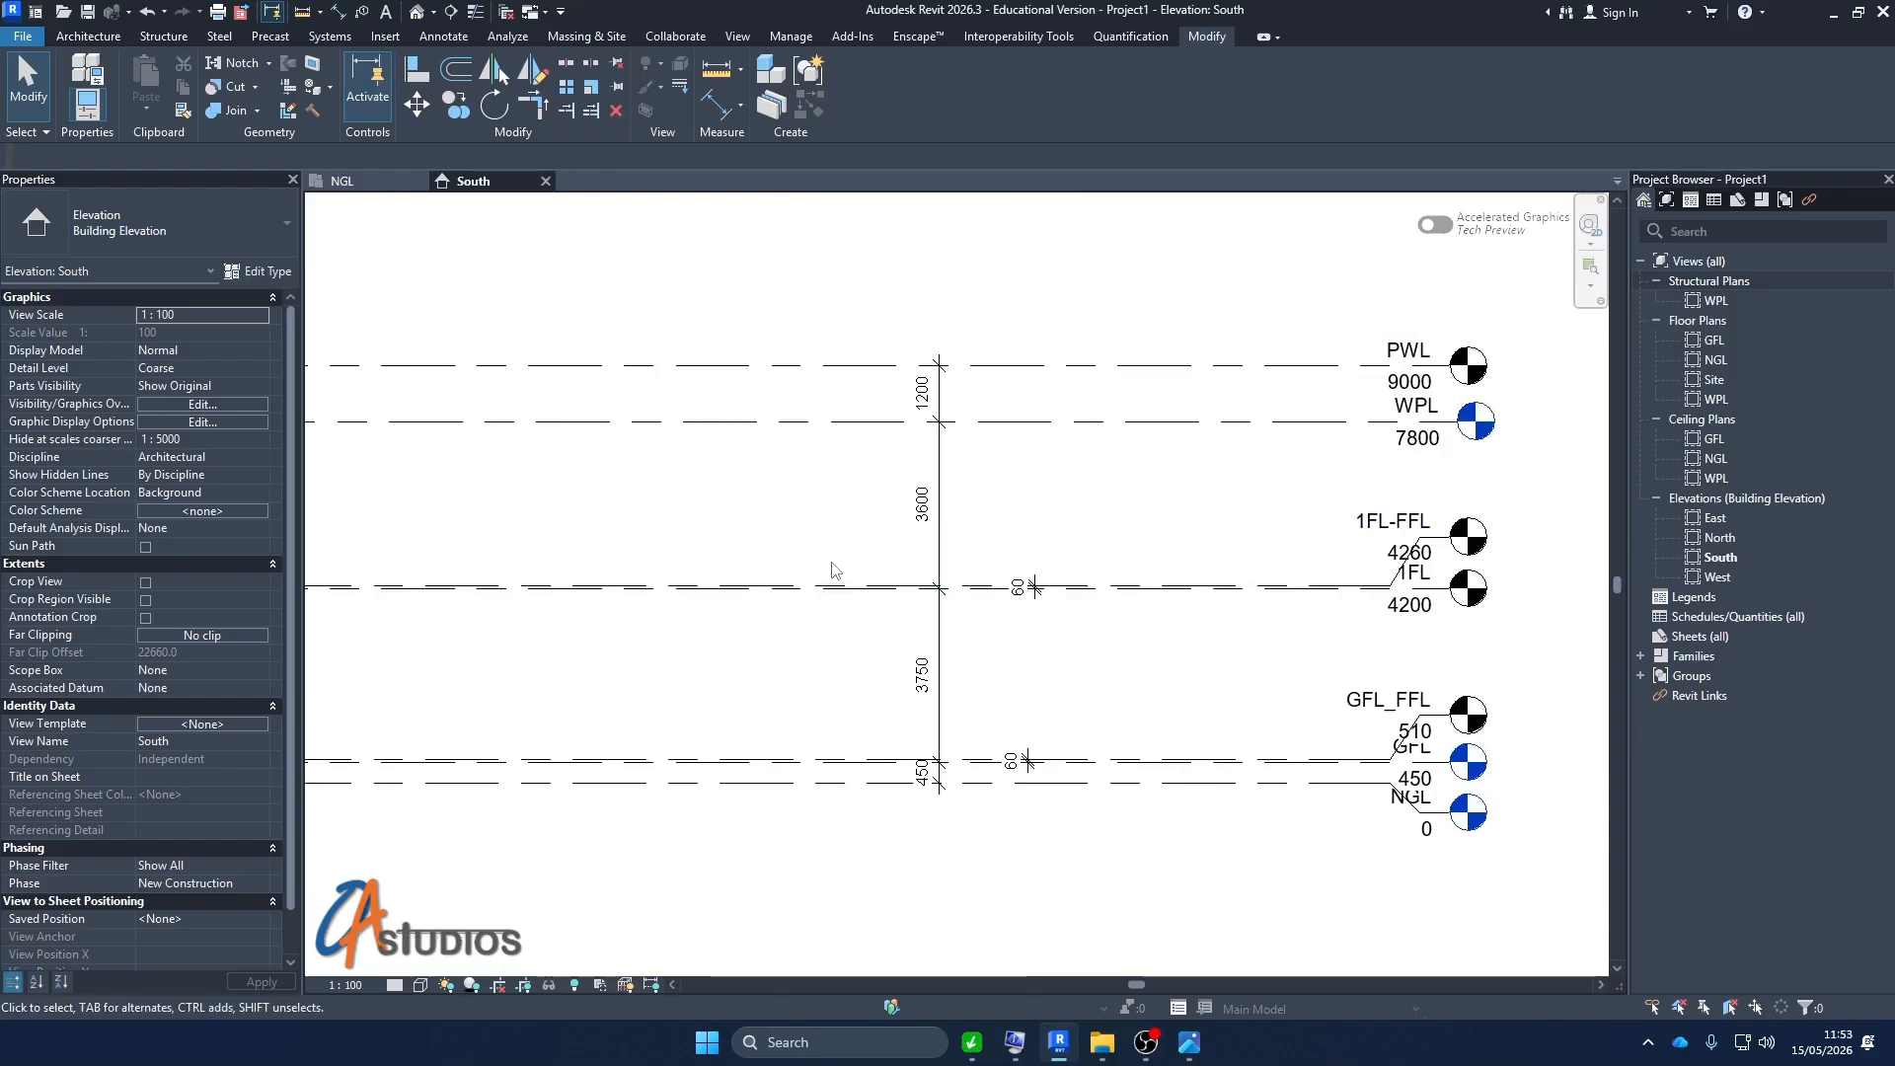
scroll(1076, 647, down, 1)
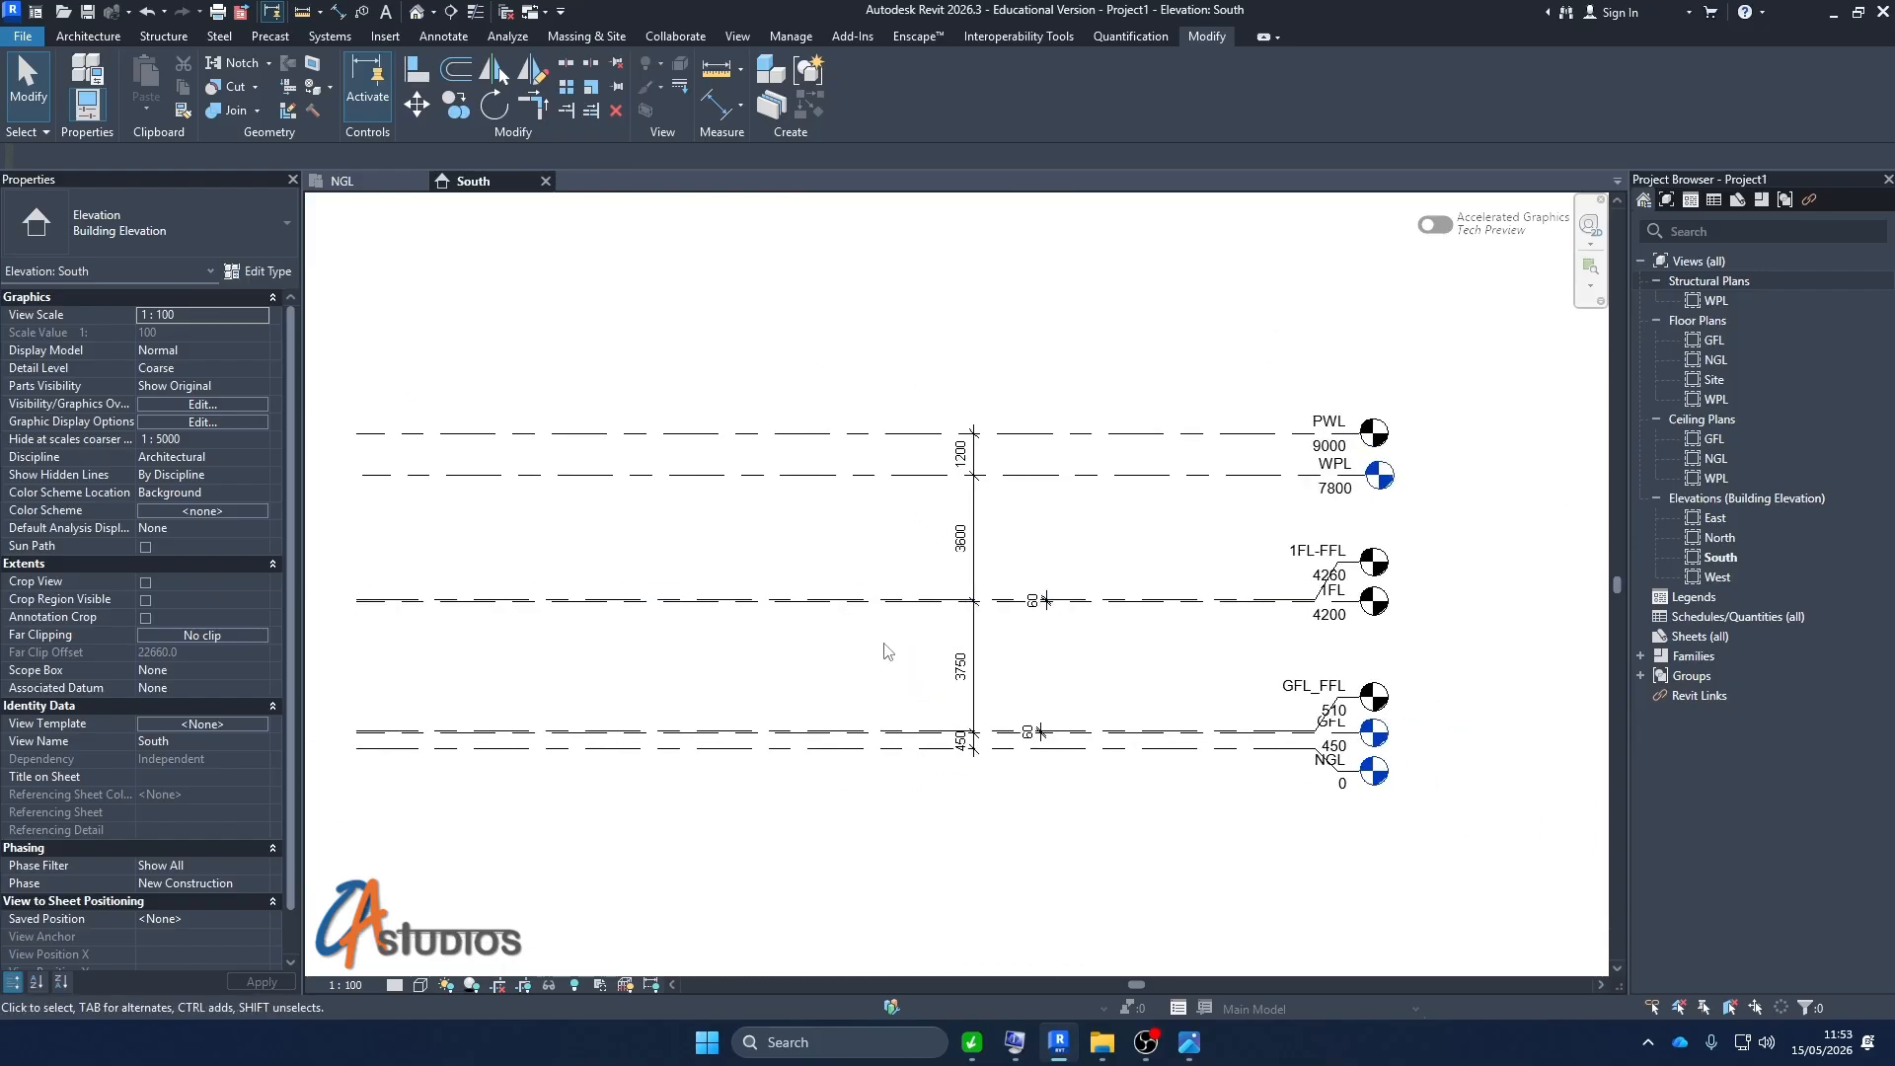
right_click(752, 565)
click(817, 856)
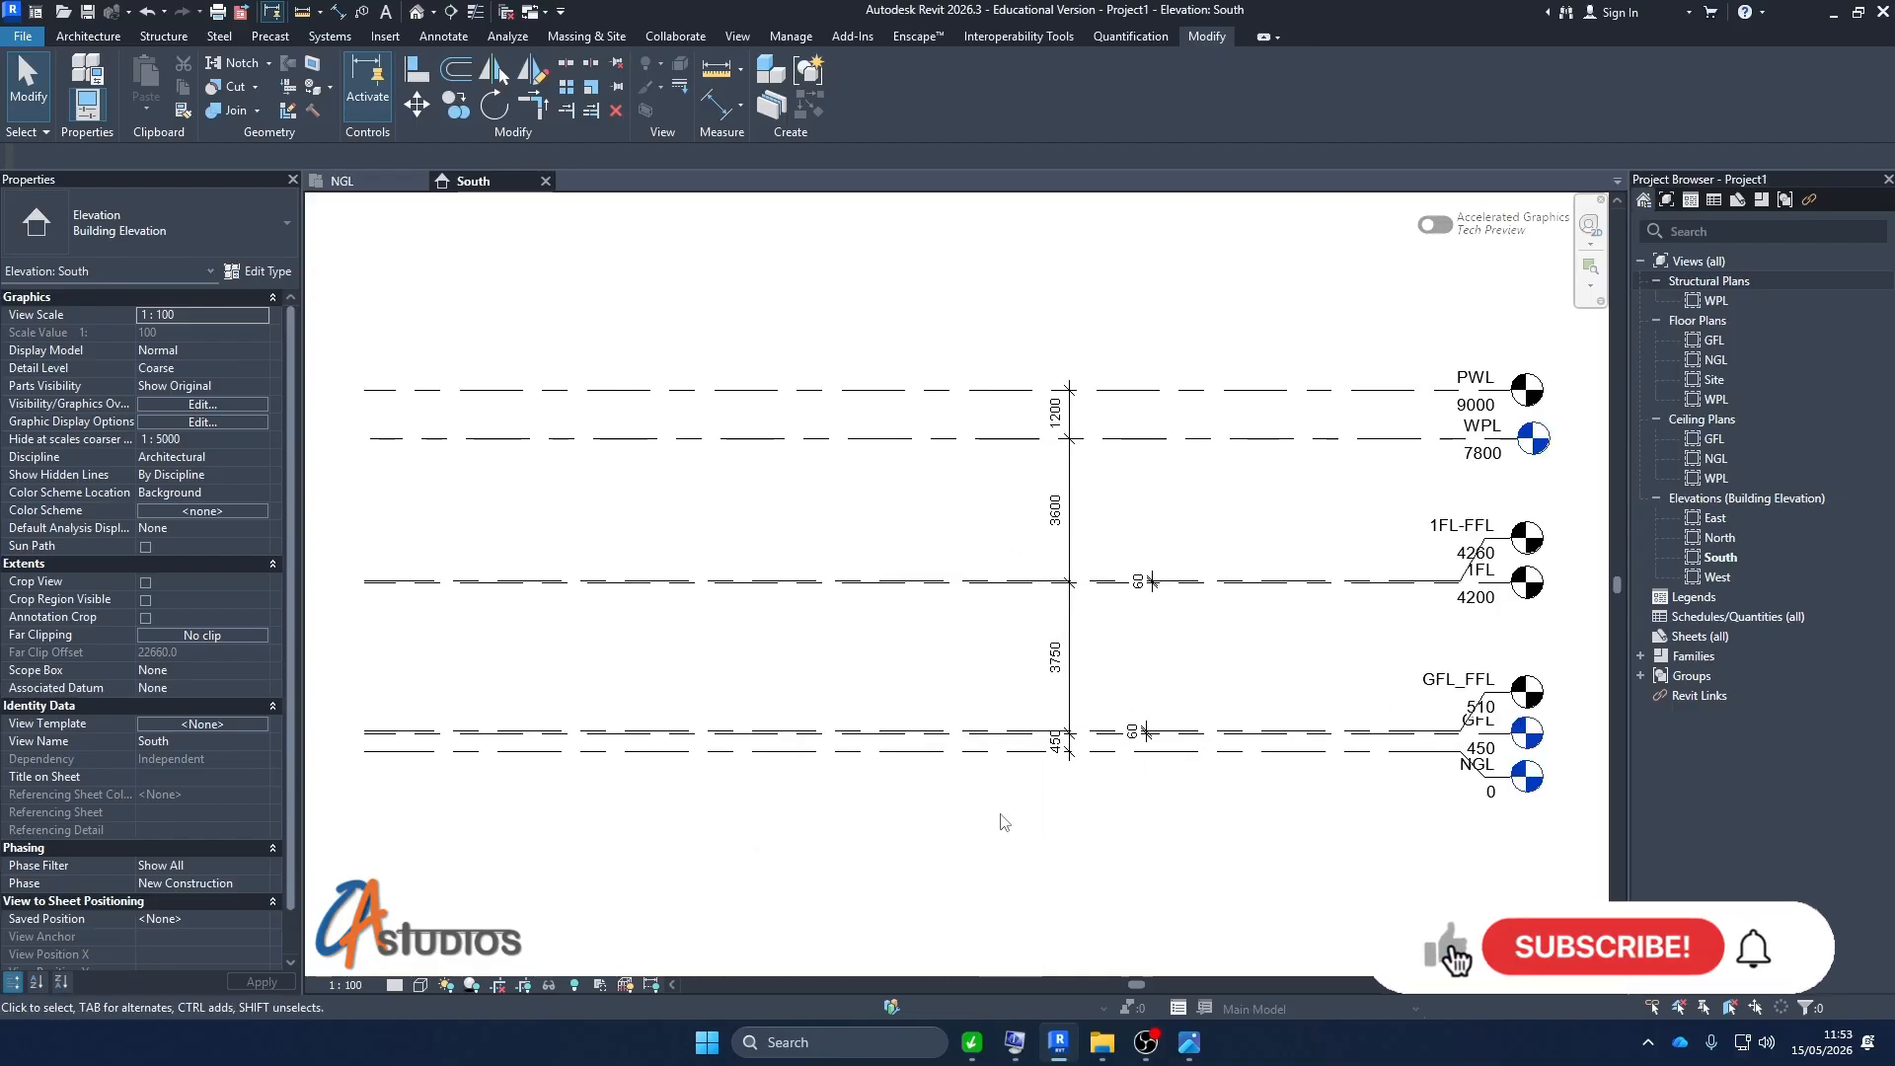